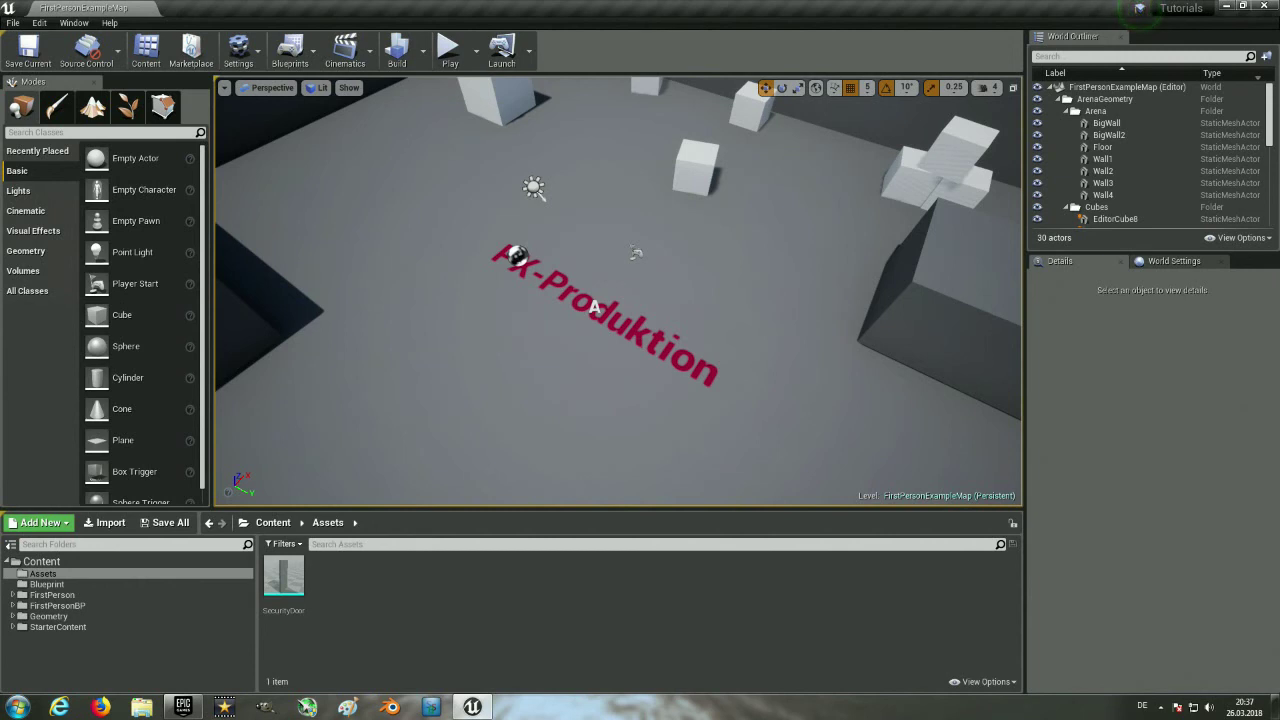
Look around the level near the PX-Produktion floor text and browse the Blueprint and Assets folders.
{"action": "left_click_drag", "start_coordinate": [618, 300], "coordinate": [618, 280]}
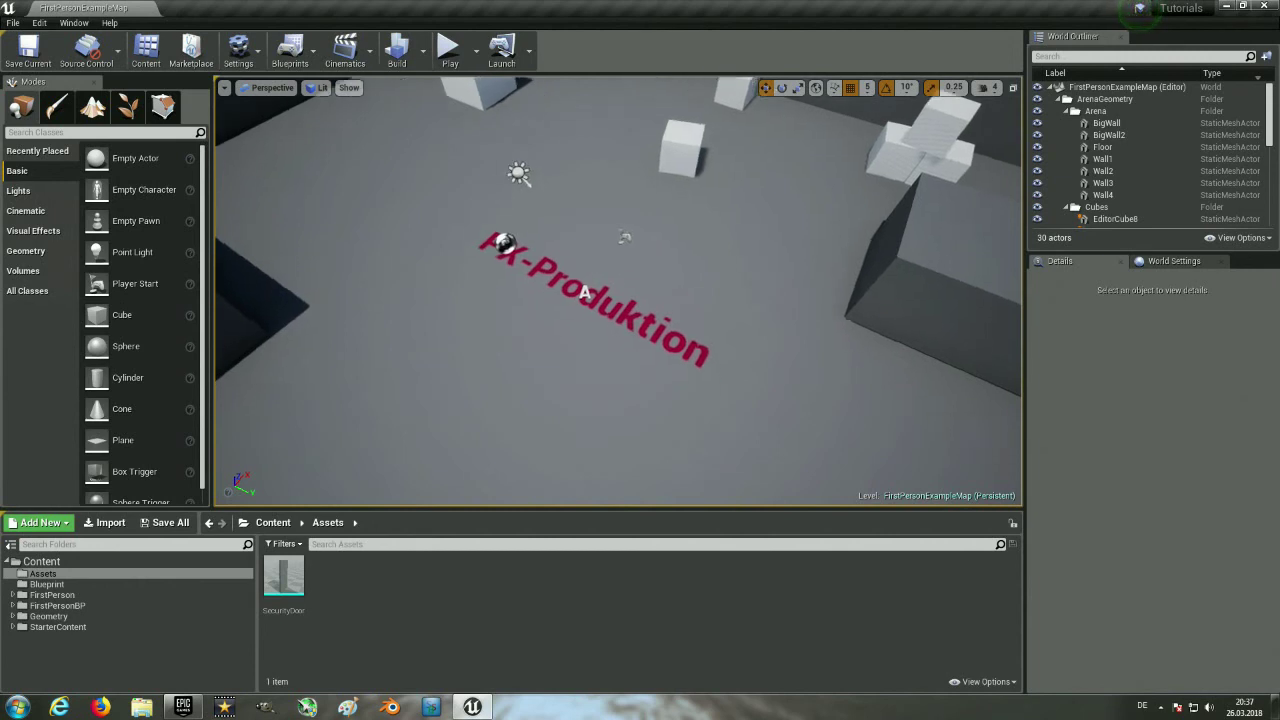
{"action": "mouse_move", "coordinate": [608, 335]}
{"action": "left_mouse_down"}
{"action": "mouse_move", "coordinate": [652, 327]}
{"action": "mouse_move", "coordinate": [614, 340]}
{"action": "left_mouse_up"}
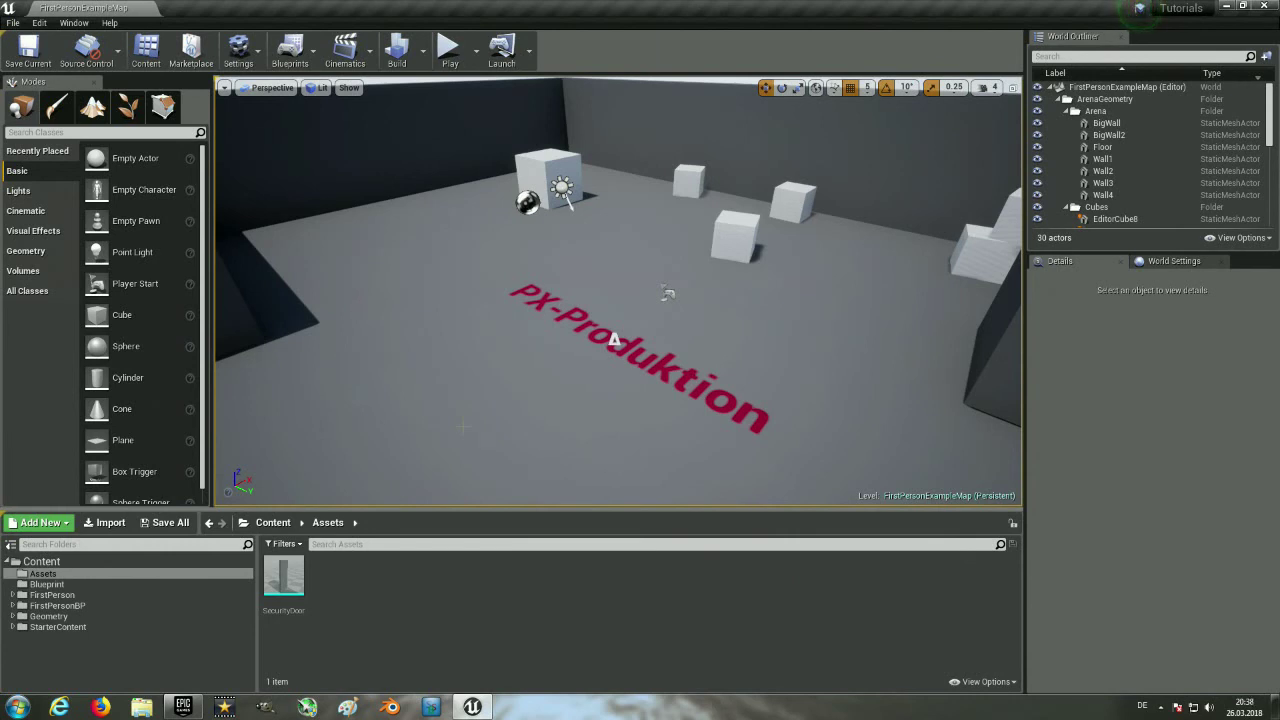
{"action": "left_click_drag", "start_coordinate": [618, 330], "coordinate": [612, 260]}
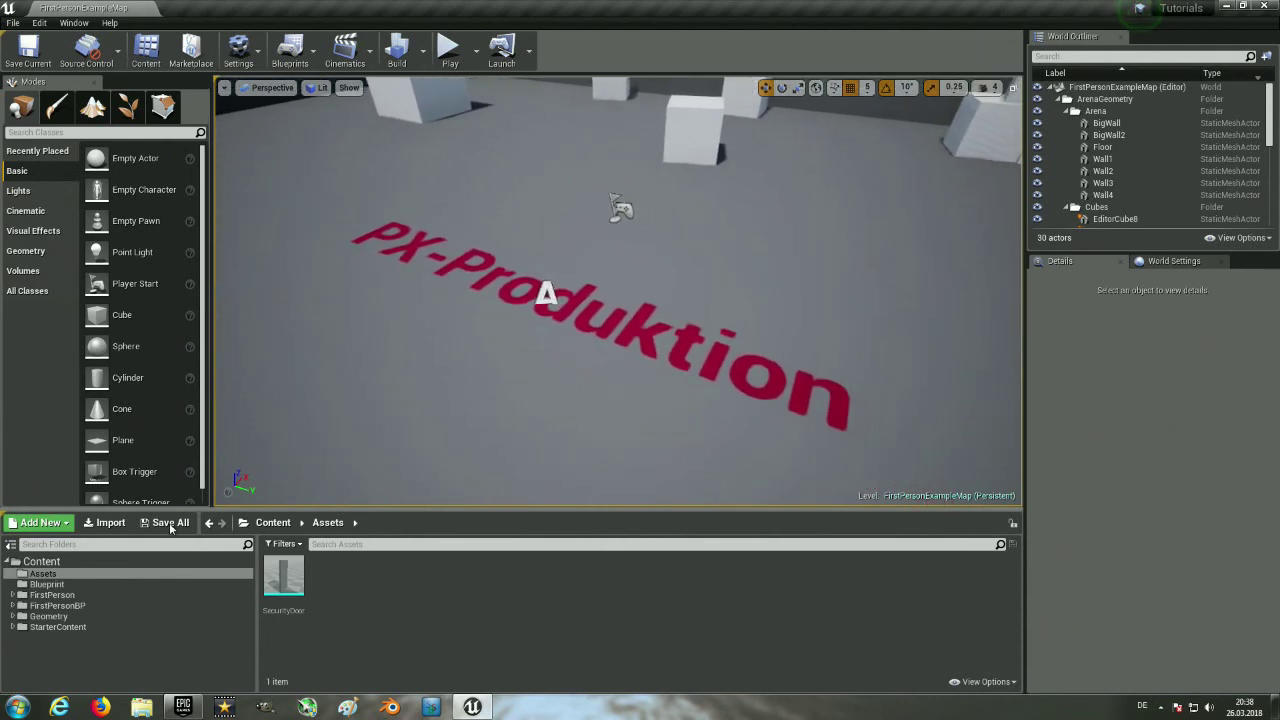
{"action": "left_click", "coordinate": [76, 584]}
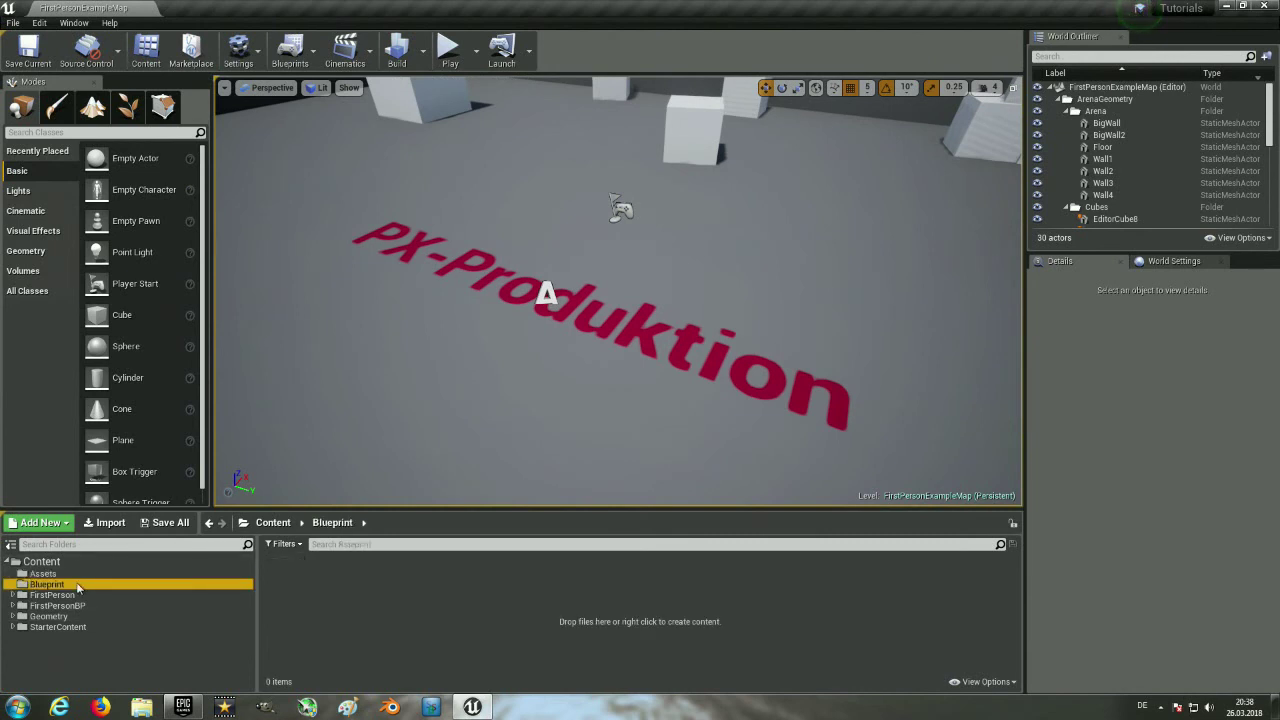
{"action": "left_click", "coordinate": [45, 574]}
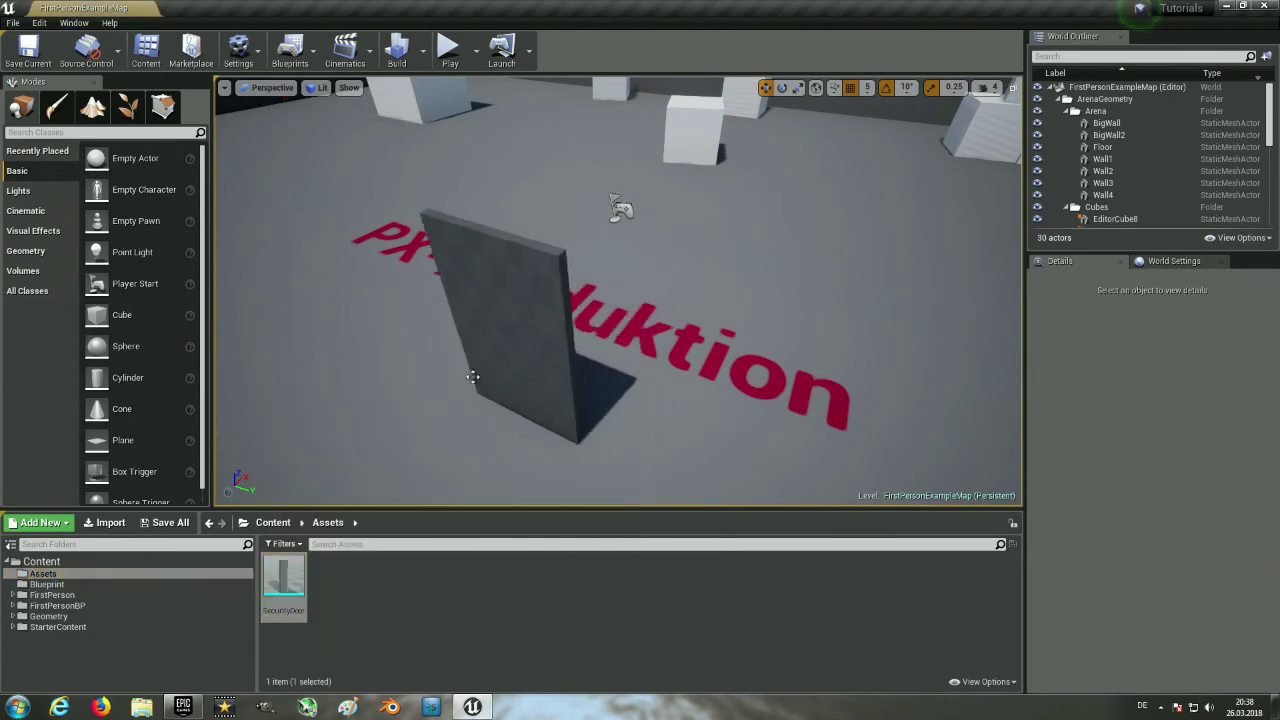
Place a SecurityDoor mesh in the level, rotate it, then delete it again.
{"action": "left_click_drag", "start_coordinate": [278, 580], "coordinate": [475, 388]}
{"action": "mouse_move", "coordinate": [475, 388]}
{"action": "right_mouse_down"}
{"action": "mouse_move", "coordinate": [560, 380]}
{"action": "mouse_move", "coordinate": [480, 380]}
{"action": "right_mouse_up"}
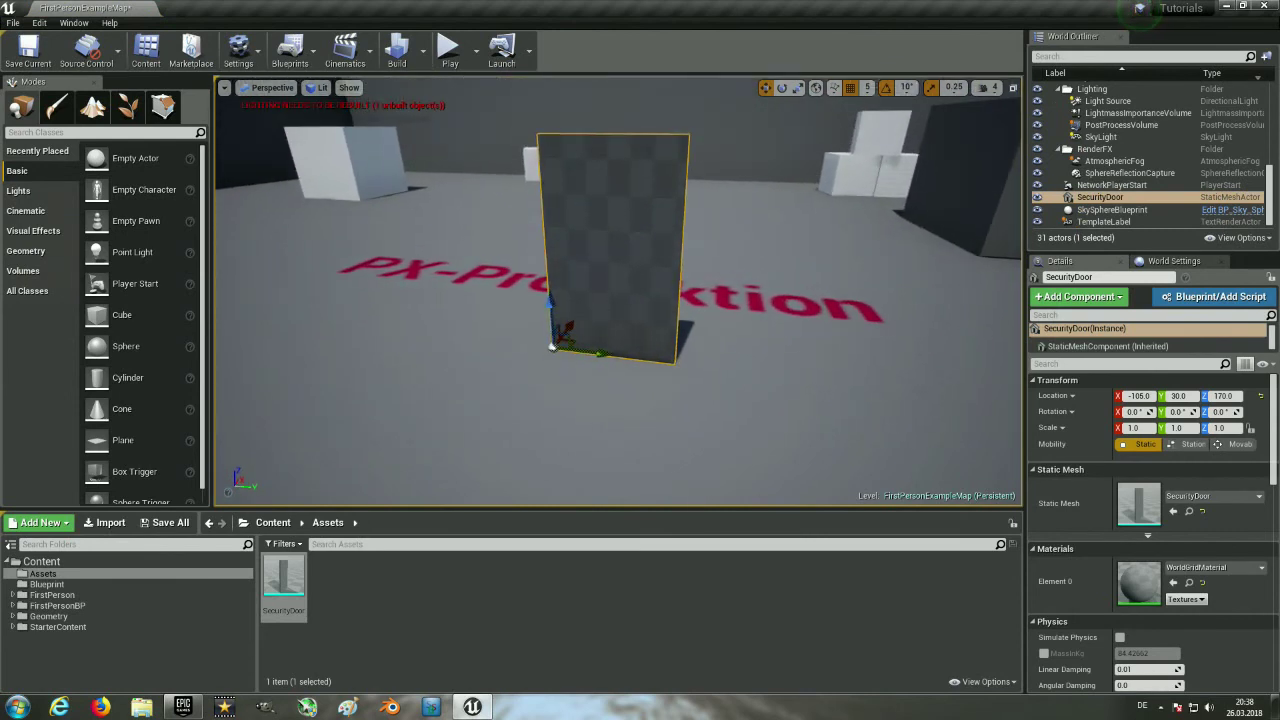
{"action": "key", "text": "e"}
{"action": "left_click_drag", "start_coordinate": [570, 386], "coordinate": [523, 388]}
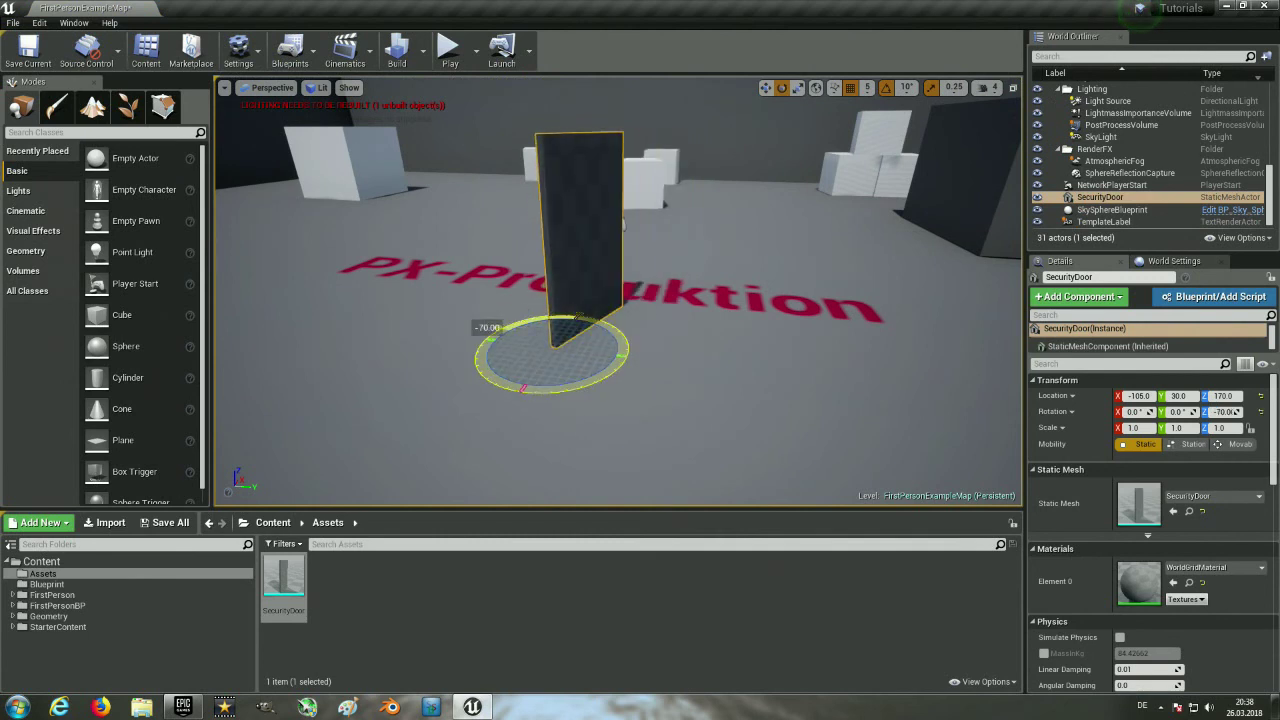
{"action": "key", "text": "Delete"}
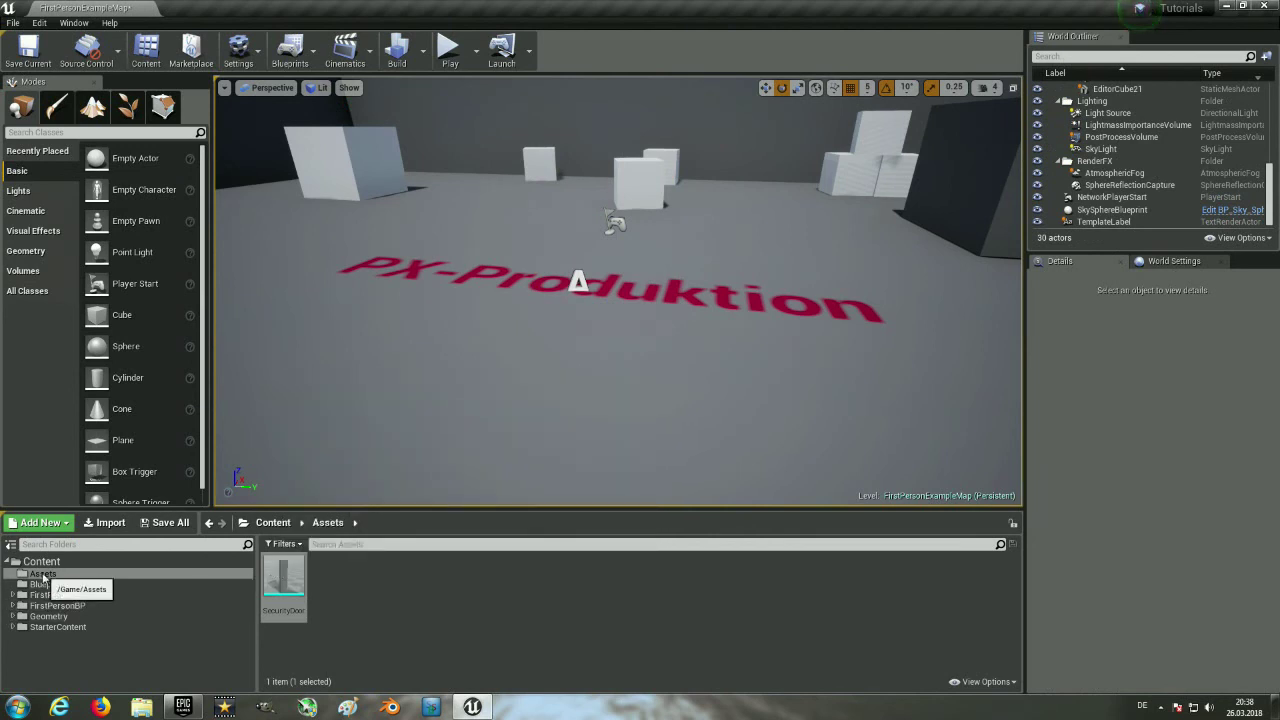
Create an Actor-based Blueprint class named Door_OneSide in the Blueprint folder.
{"action": "left_click", "coordinate": [47, 584]}
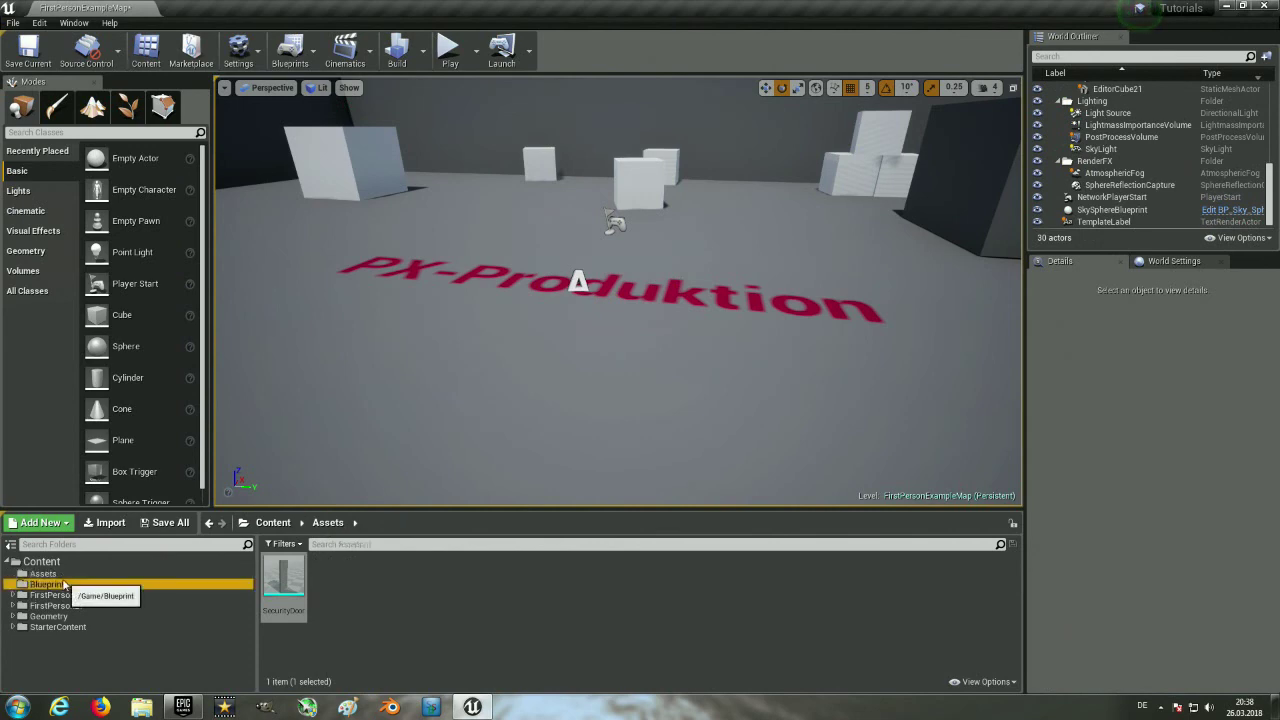
{"action": "right_click", "coordinate": [340, 605]}
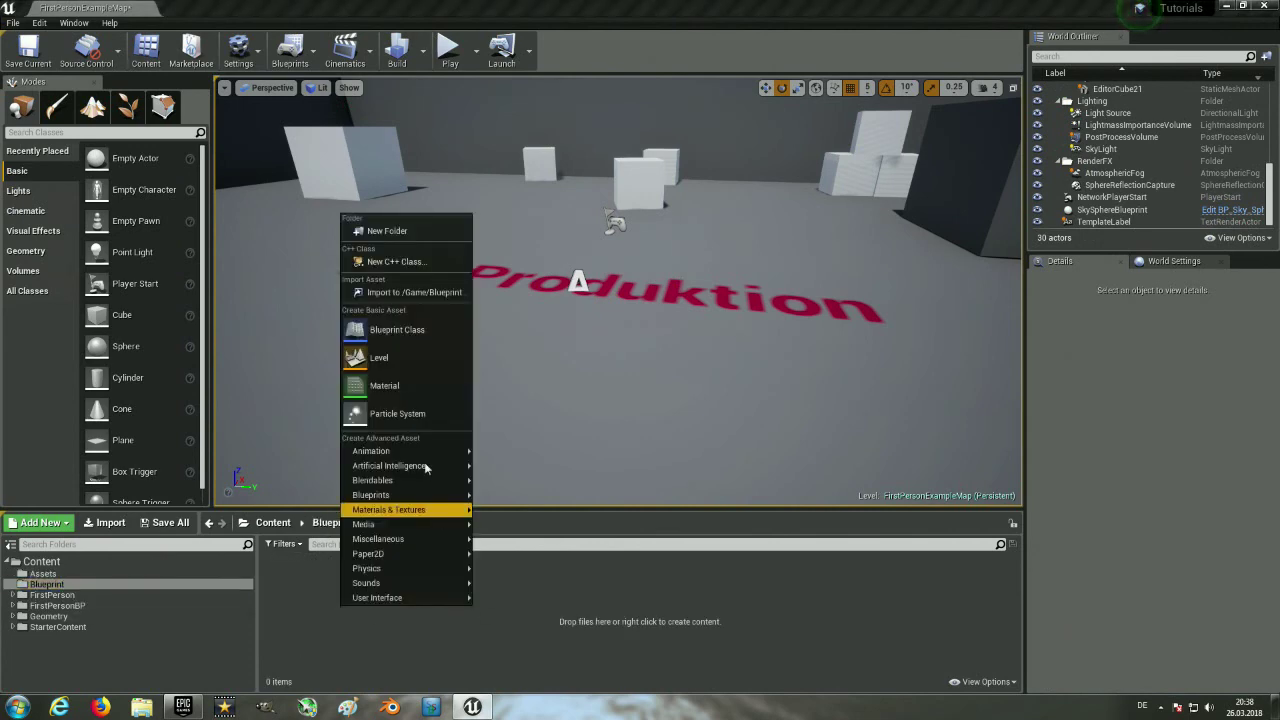
{"action": "left_click", "coordinate": [405, 332]}
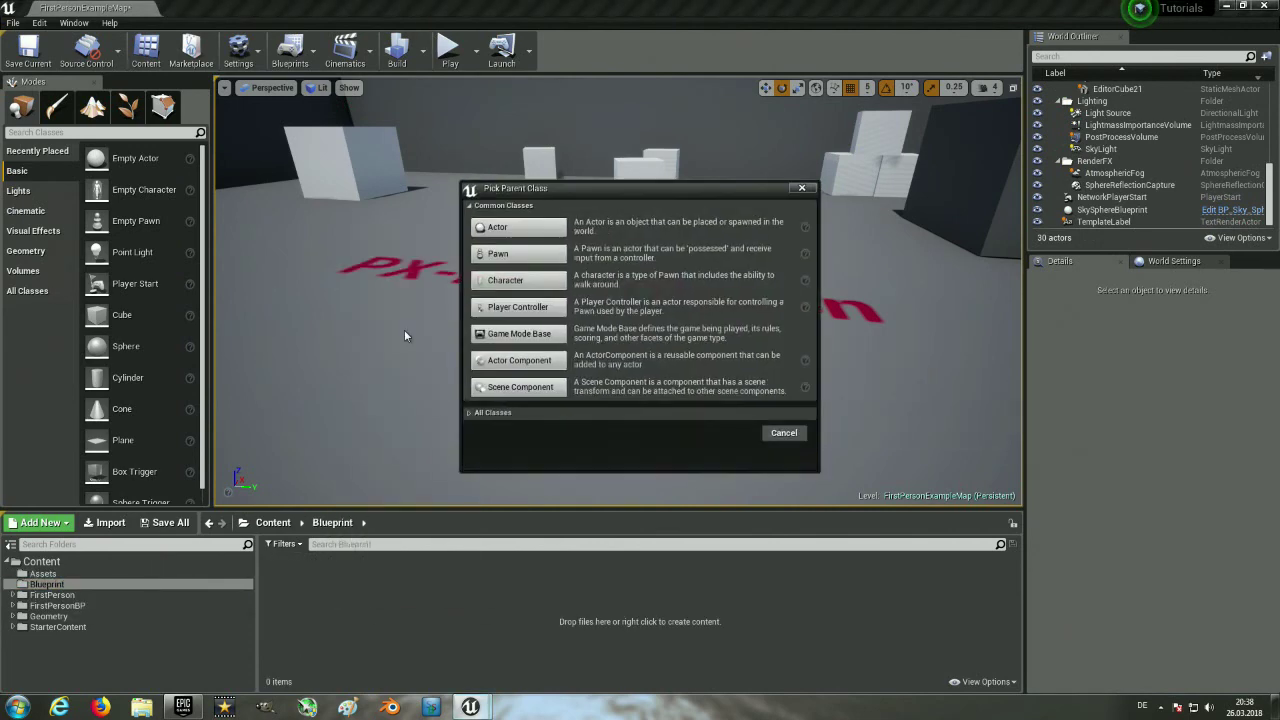
{"action": "left_click", "coordinate": [518, 228]}
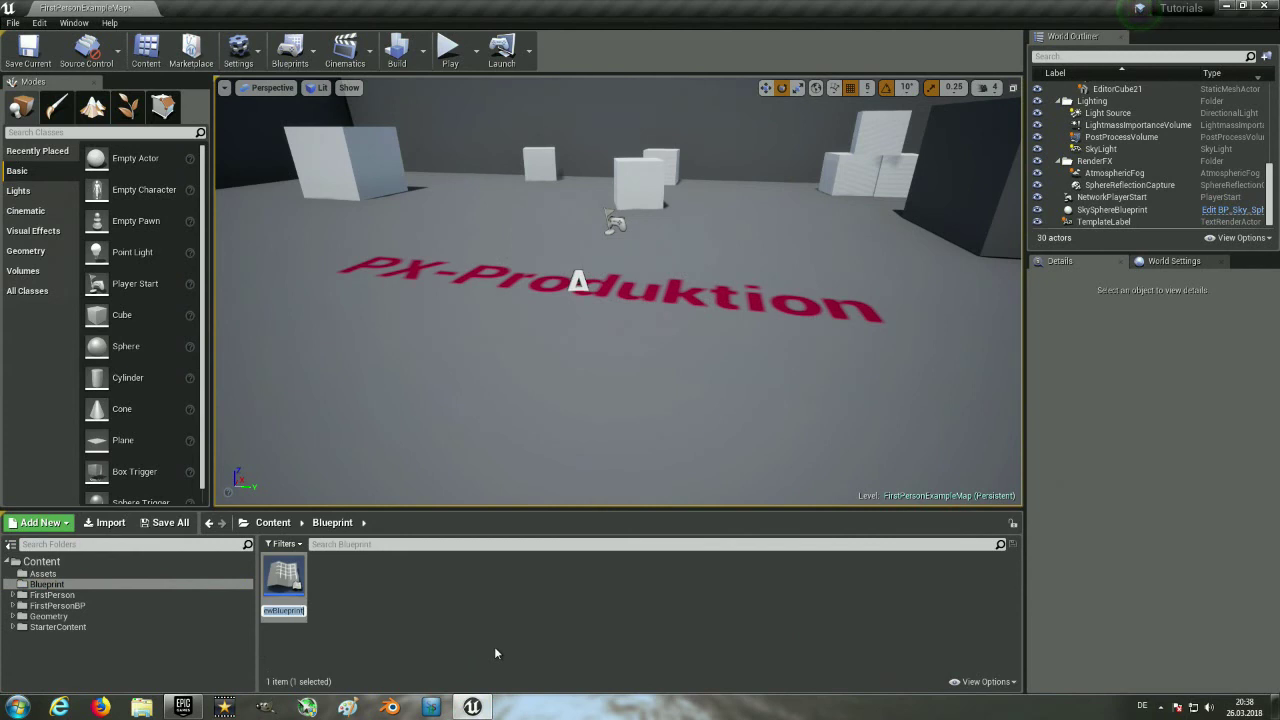
{"action": "type", "text": "Door"}
{"action": "type", "text": "_"}
{"action": "type", "text": "OneSided"}
{"action": "key", "text": "Return"}
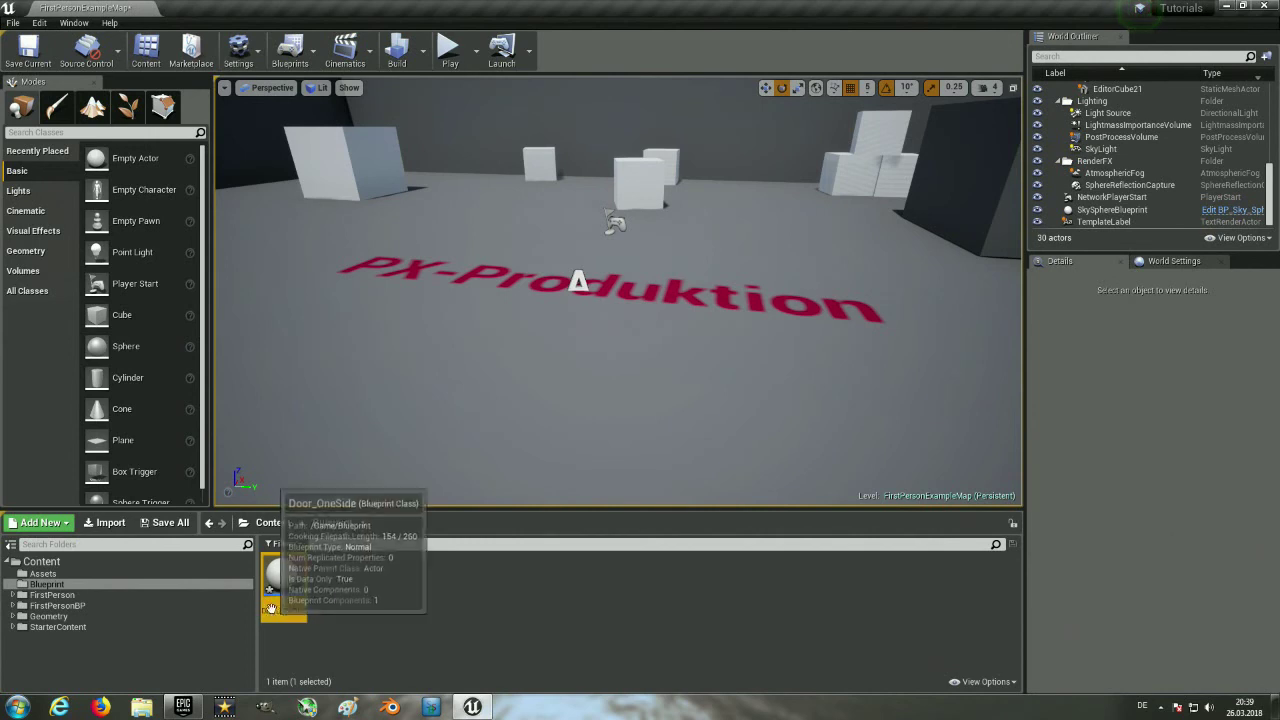
Drop a Door_OneSide instance onto the floor near PX-Produktion and open its Blueprint editor.
{"action": "mouse_move", "coordinate": [284, 582]}
{"action": "left_mouse_down"}
{"action": "mouse_move", "coordinate": [470, 392]}
{"action": "mouse_move", "coordinate": [468, 336]}
{"action": "left_mouse_up"}
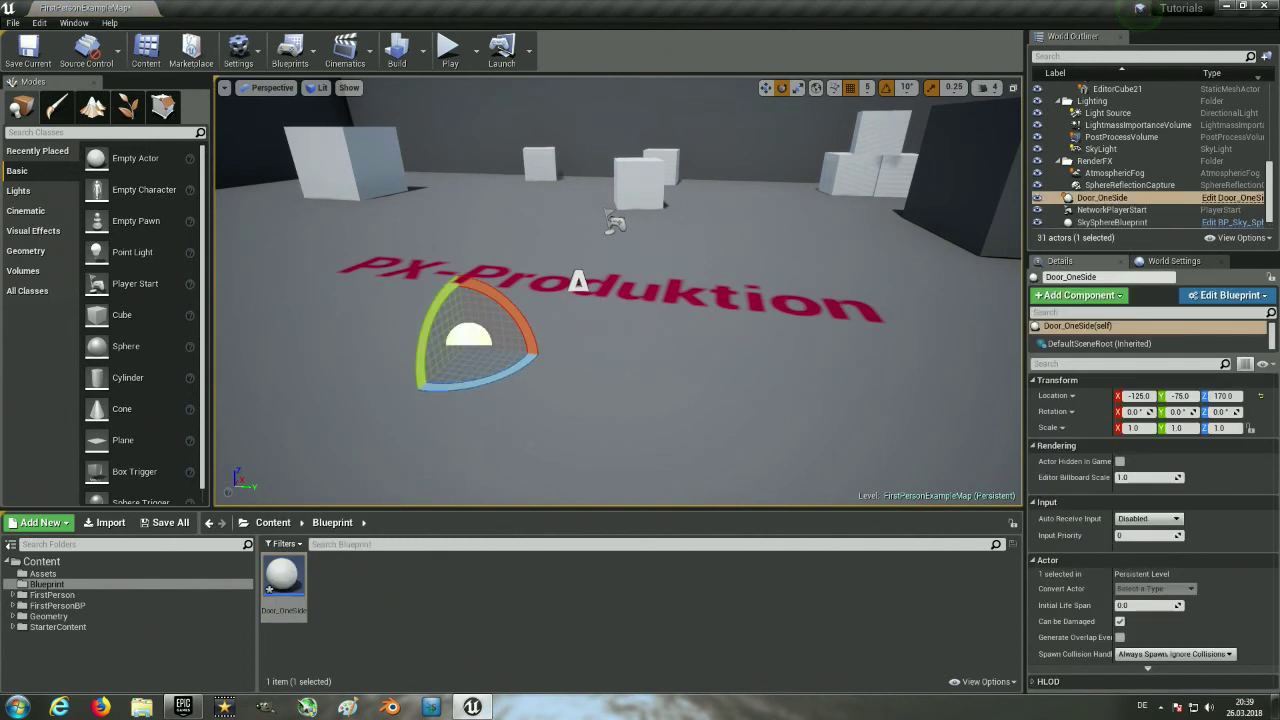
{"action": "mouse_move", "coordinate": [620, 290]}
{"action": "right_mouse_down"}
{"action": "mouse_move", "coordinate": [520, 300]}
{"action": "mouse_move", "coordinate": [580, 290]}
{"action": "right_mouse_up"}
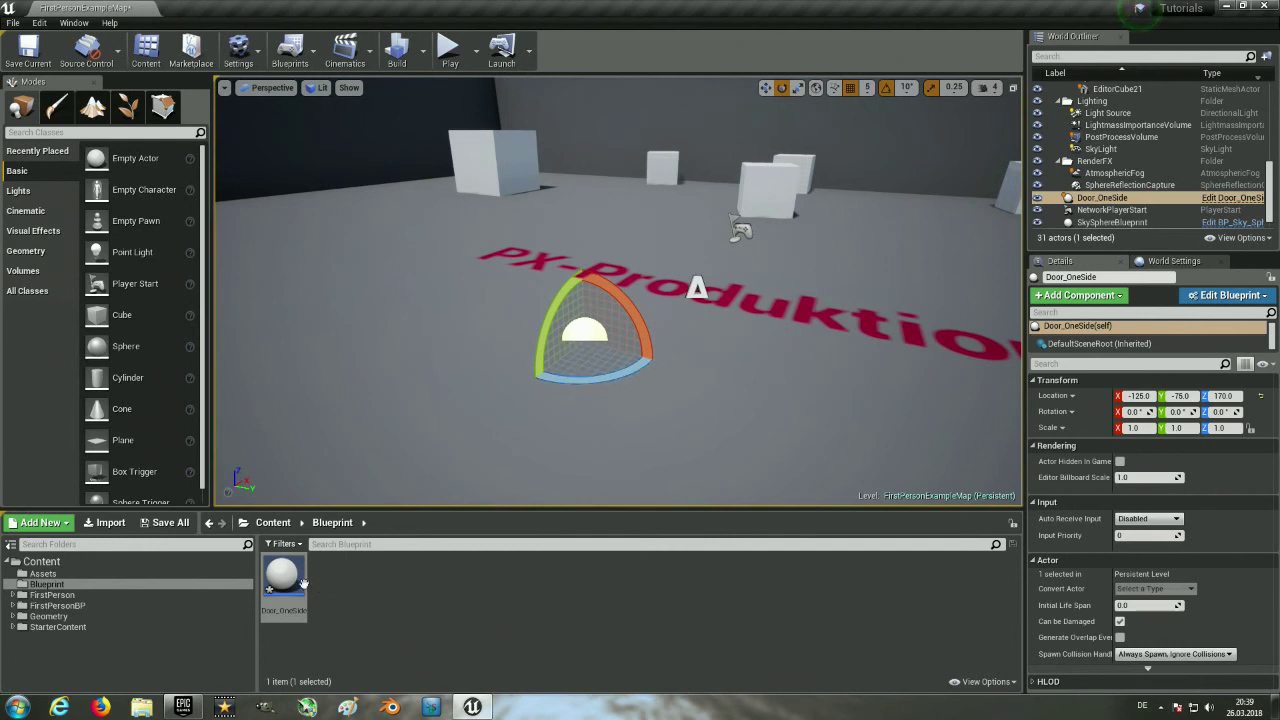
{"action": "mouse_move", "coordinate": [285, 572]}
{"action": "double_click", "coordinate": [284, 576]}
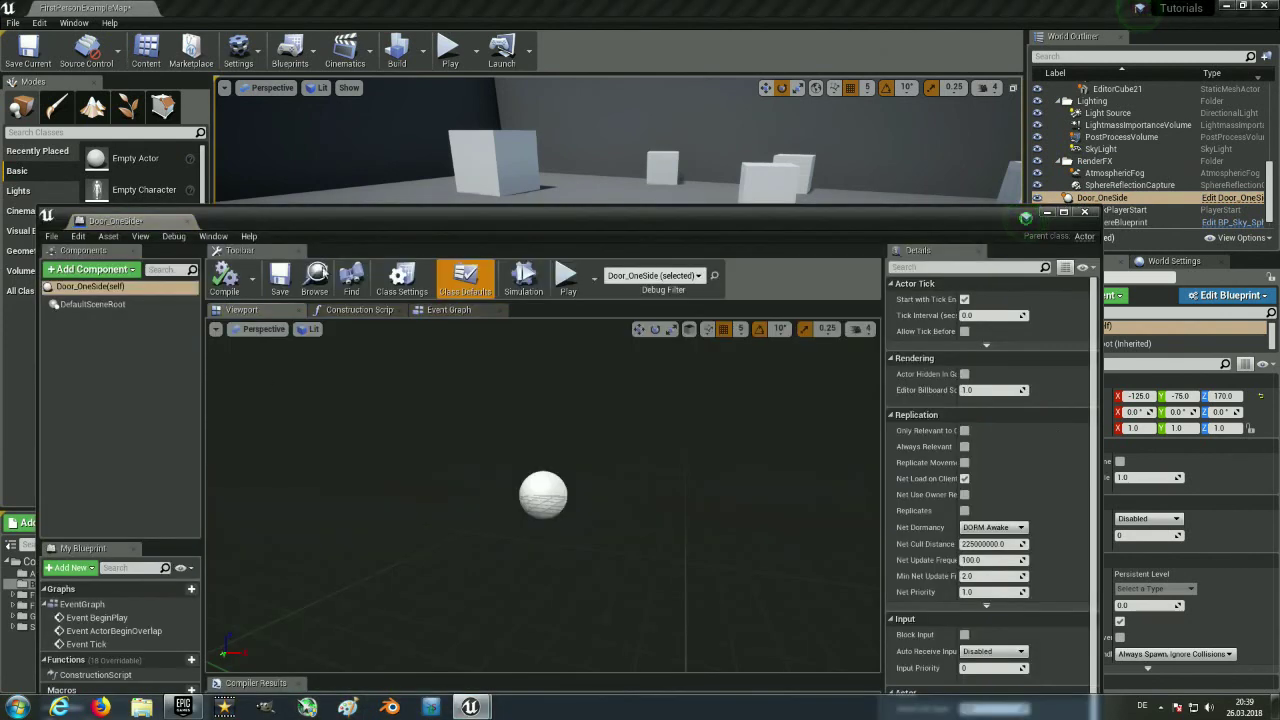
Add the SecurityDoor mesh from Assets as a component under DefaultSceneRoot.
{"action": "left_click_drag", "start_coordinate": [328, 223], "coordinate": [435, 115]}
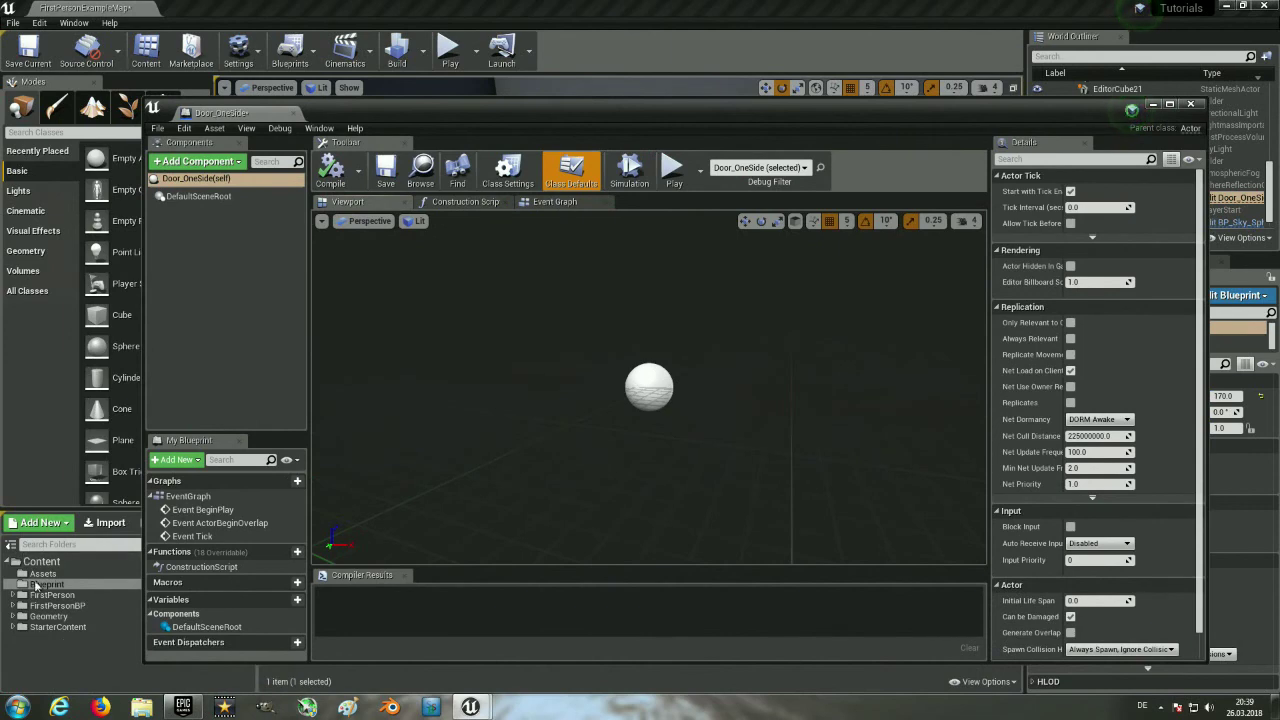
{"action": "left_click", "coordinate": [38, 574]}
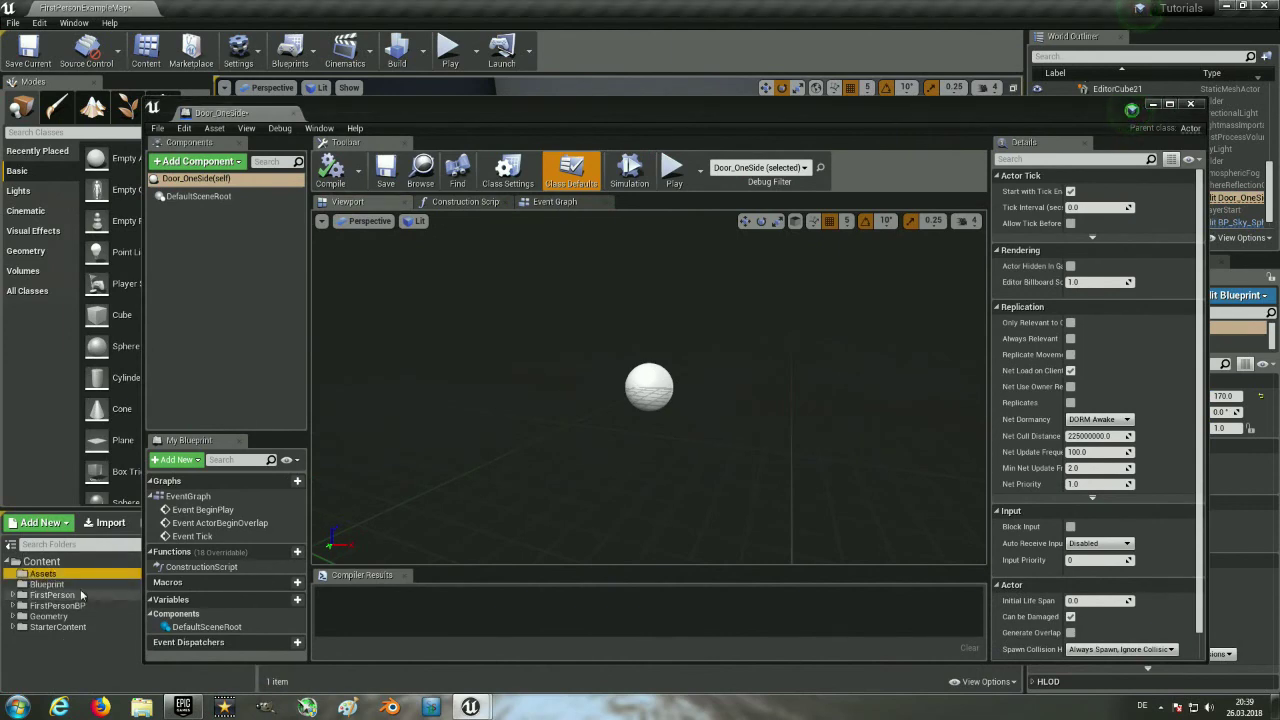
{"action": "mouse_move", "coordinate": [463, 110]}
{"action": "left_mouse_down"}
{"action": "mouse_move", "coordinate": [696, 73]}
{"action": "mouse_move", "coordinate": [659, 92]}
{"action": "left_mouse_up"}
{"action": "mouse_move", "coordinate": [283, 582]}
{"action": "left_mouse_down"}
{"action": "mouse_move", "coordinate": [389, 278]}
{"action": "mouse_move", "coordinate": [395, 180]}
{"action": "left_mouse_up"}
{"action": "left_click_drag", "start_coordinate": [642, 93], "coordinate": [364, 164]}
{"action": "left_click_drag", "start_coordinate": [483, 463], "coordinate": [571, 437], "text": "alt"}
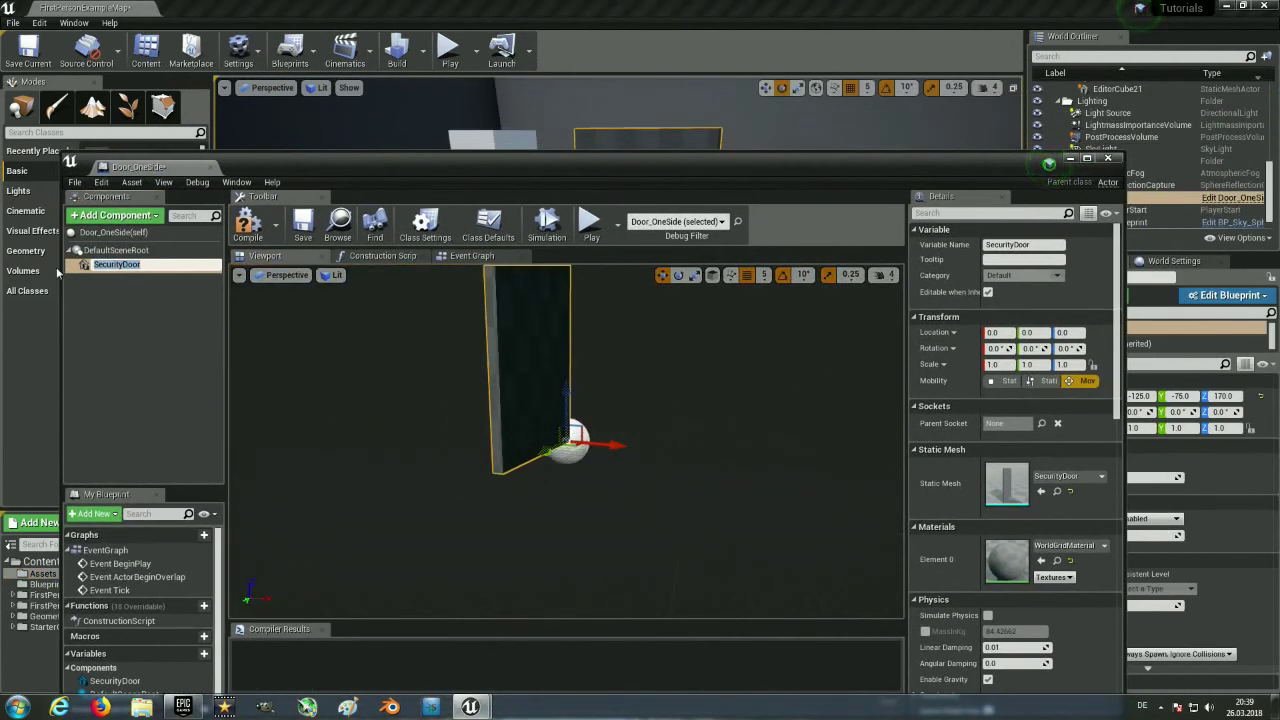
{"action": "key", "text": "Return"}
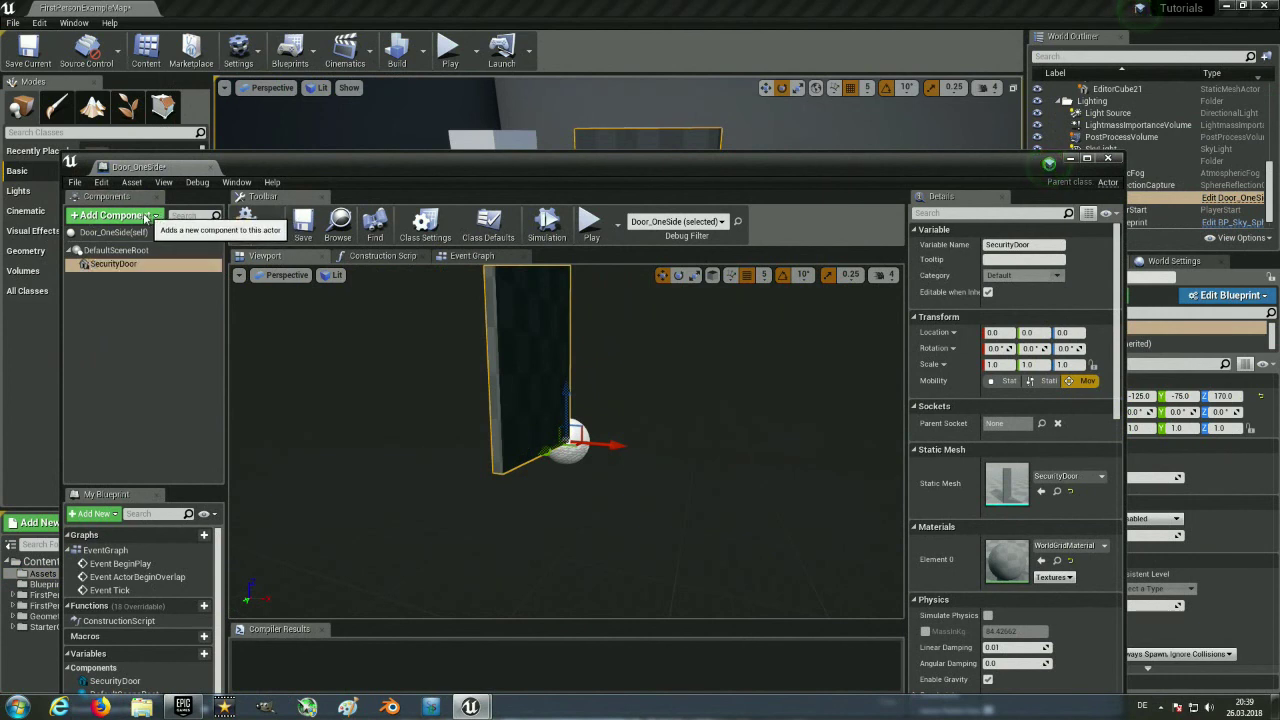
Add a Box Collision component under SecurityDoor.
{"action": "left_click", "coordinate": [147, 216]}
{"action": "type", "text": "coll"}
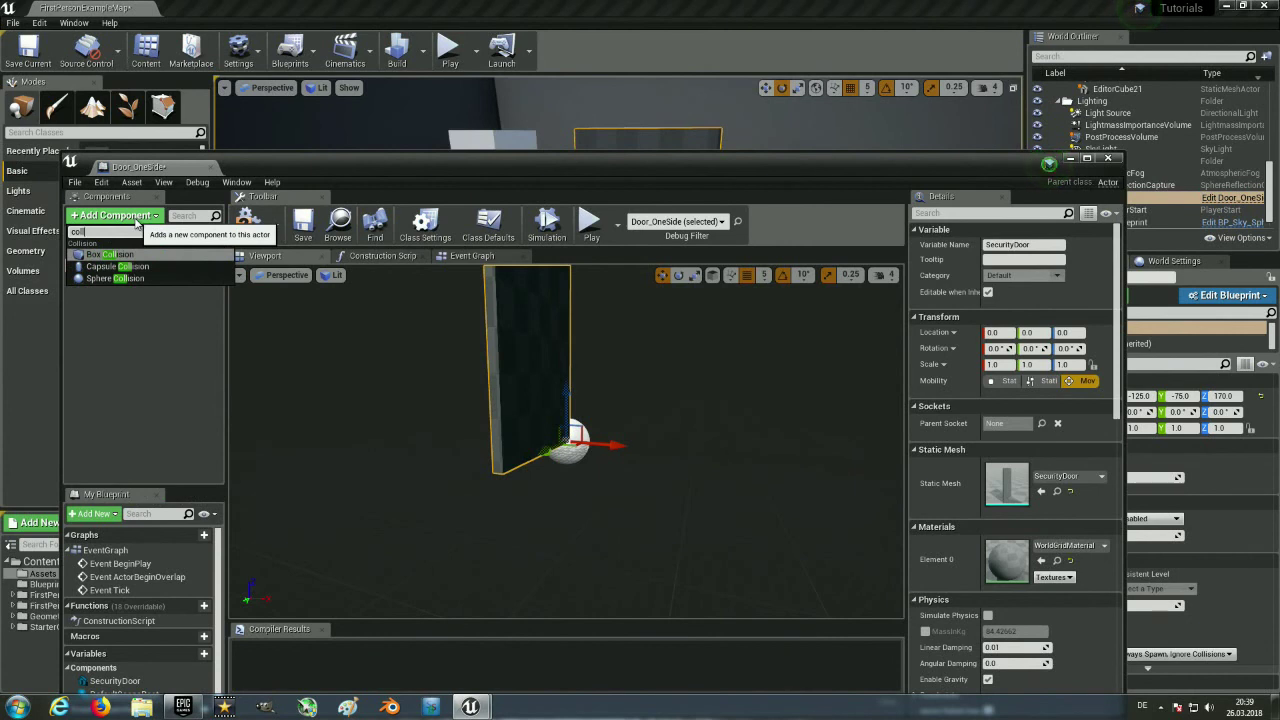
{"action": "key", "text": "Return"}
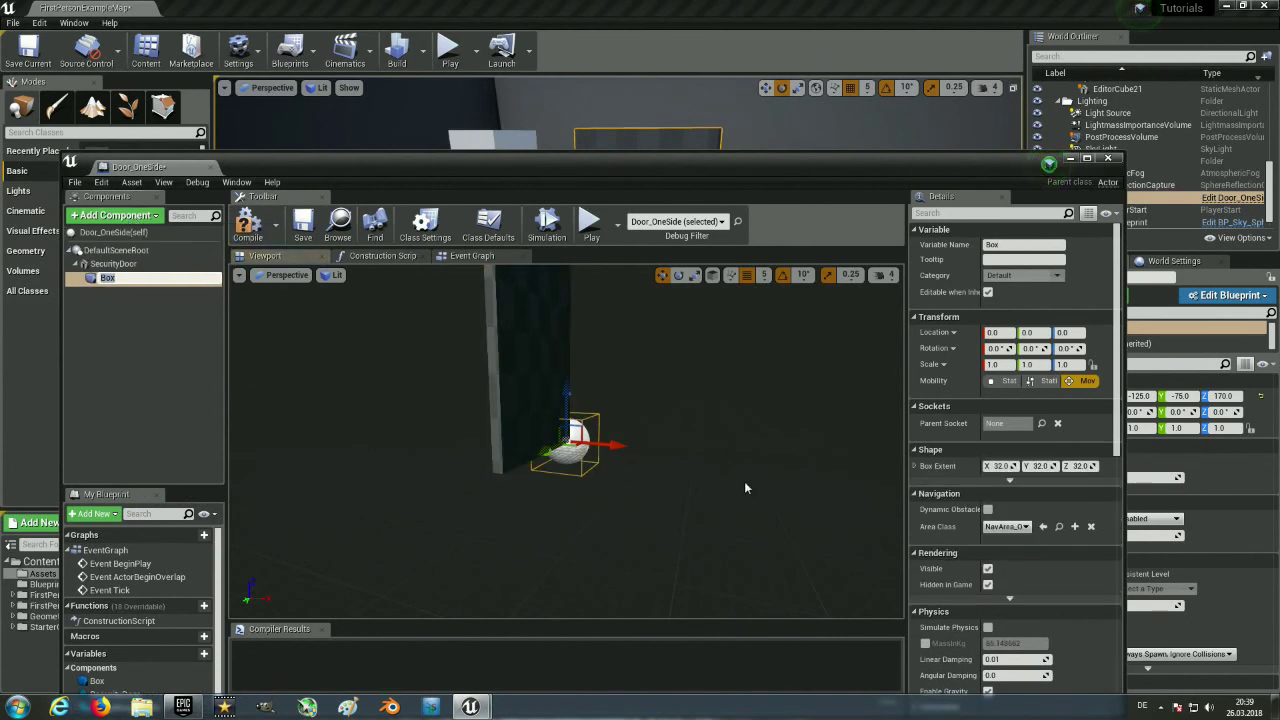
{"action": "left_click_drag", "start_coordinate": [746, 489], "coordinate": [740, 491], "text": "alt"}
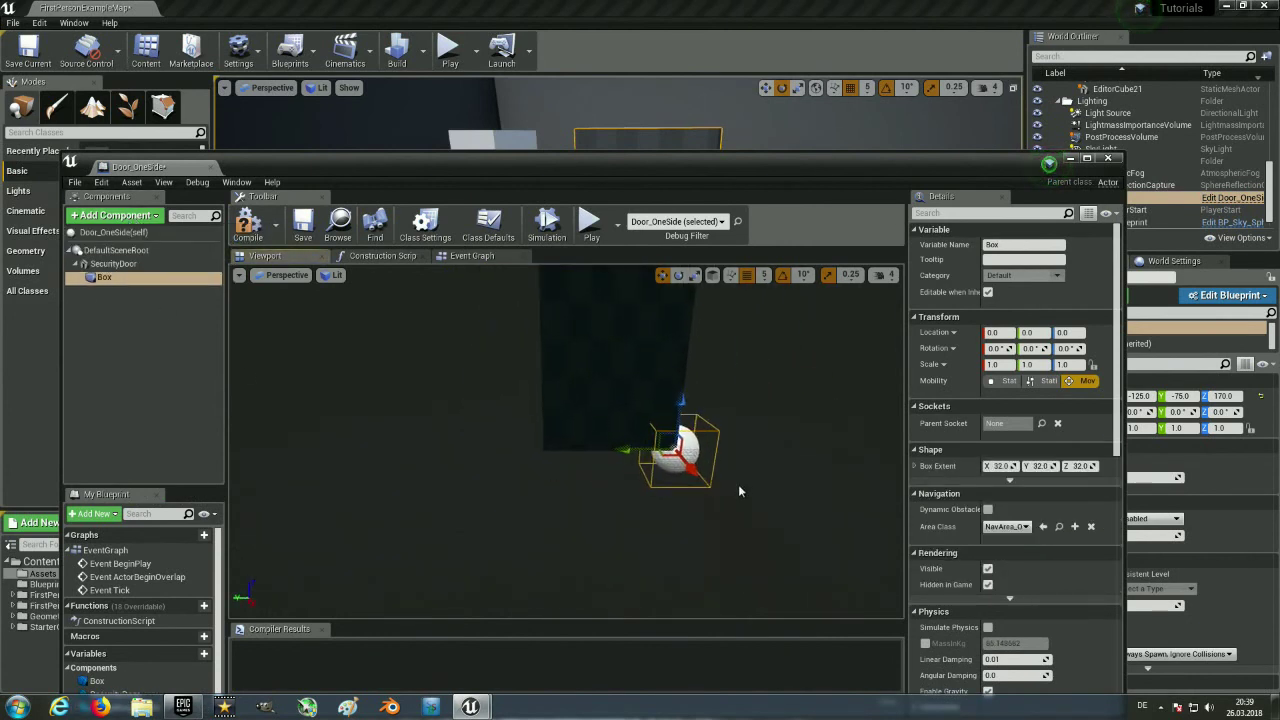
Move the box to Y 75, Z 120 and scale it to 2 × 2 × 3.5 around the door.
{"action": "mouse_move", "coordinate": [631, 446]}
{"action": "left_mouse_down"}
{"action": "mouse_move", "coordinate": [605, 399]}
{"action": "mouse_move", "coordinate": [606, 282]}
{"action": "left_mouse_up"}
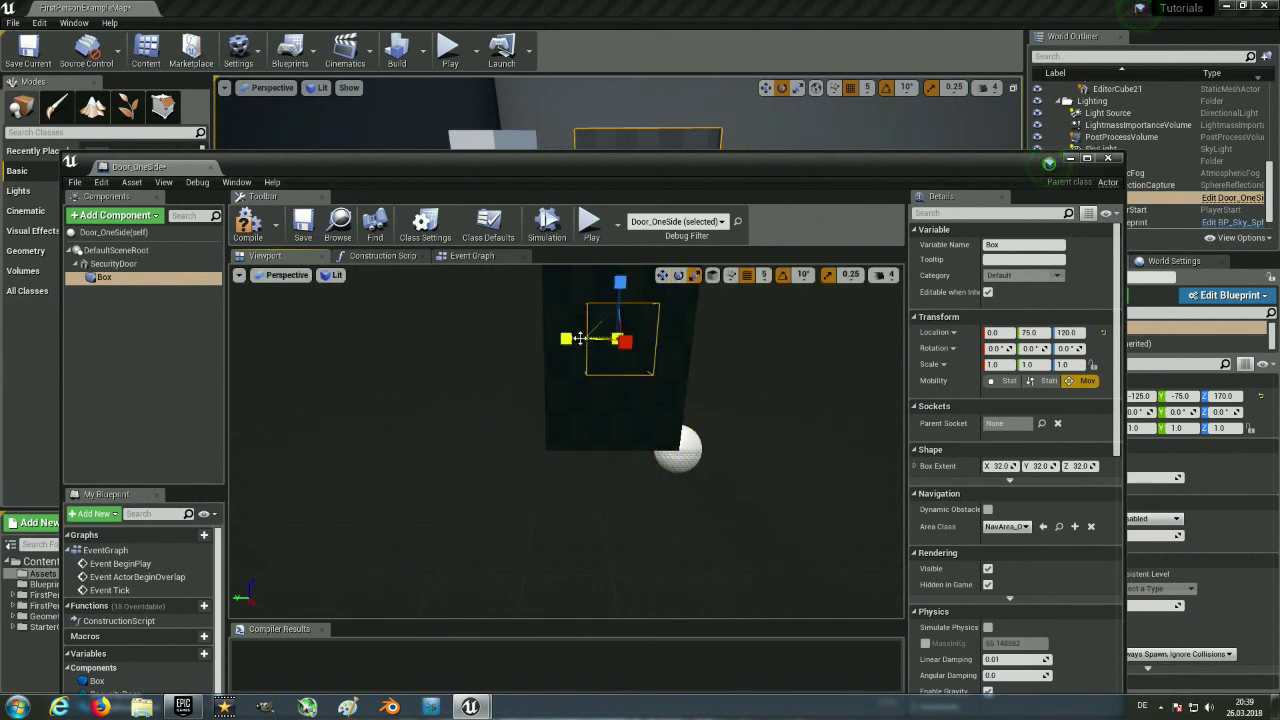
{"action": "left_click_drag", "start_coordinate": [579, 338], "coordinate": [566, 337]}
{"action": "mouse_move", "coordinate": [620, 283]}
{"action": "left_mouse_down"}
{"action": "mouse_move", "coordinate": [620, 255]}
{"action": "mouse_move", "coordinate": [620, 270]}
{"action": "left_mouse_up"}
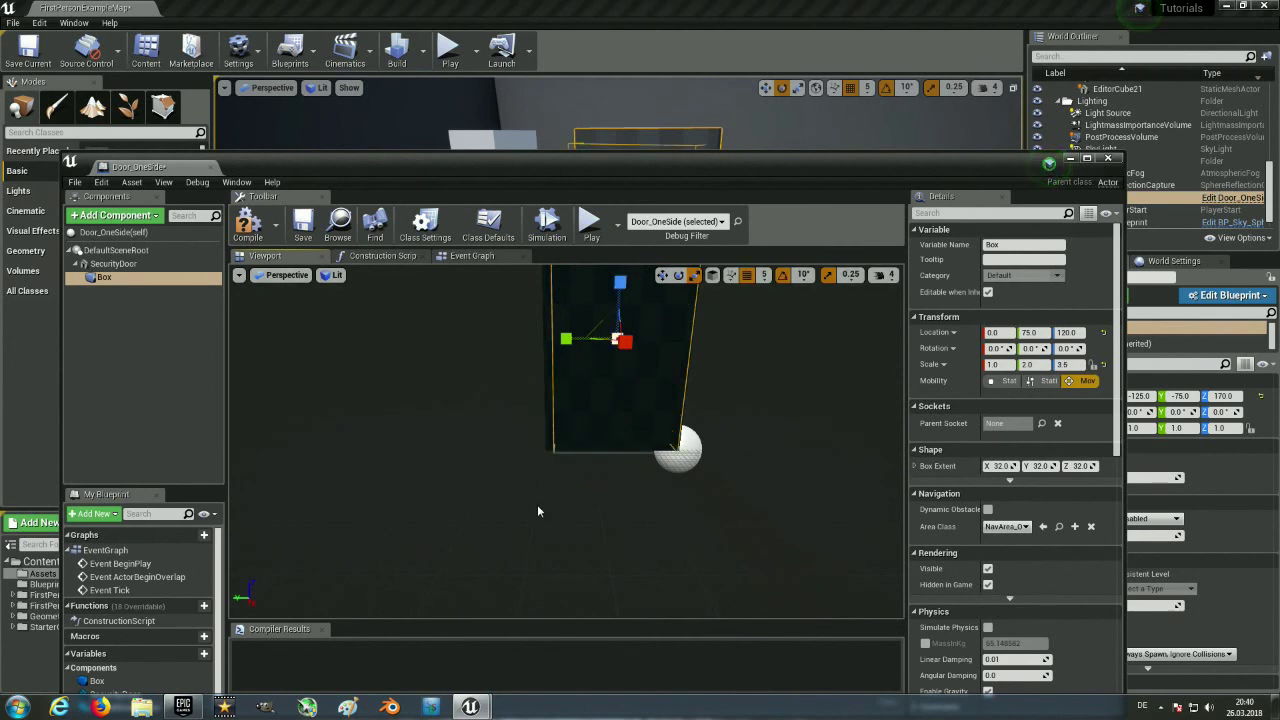
{"action": "mouse_move", "coordinate": [537, 504]}
{"action": "left_mouse_down"}
{"action": "mouse_move", "coordinate": [560, 540]}
{"action": "mouse_move", "coordinate": [525, 545]}
{"action": "left_mouse_up"}
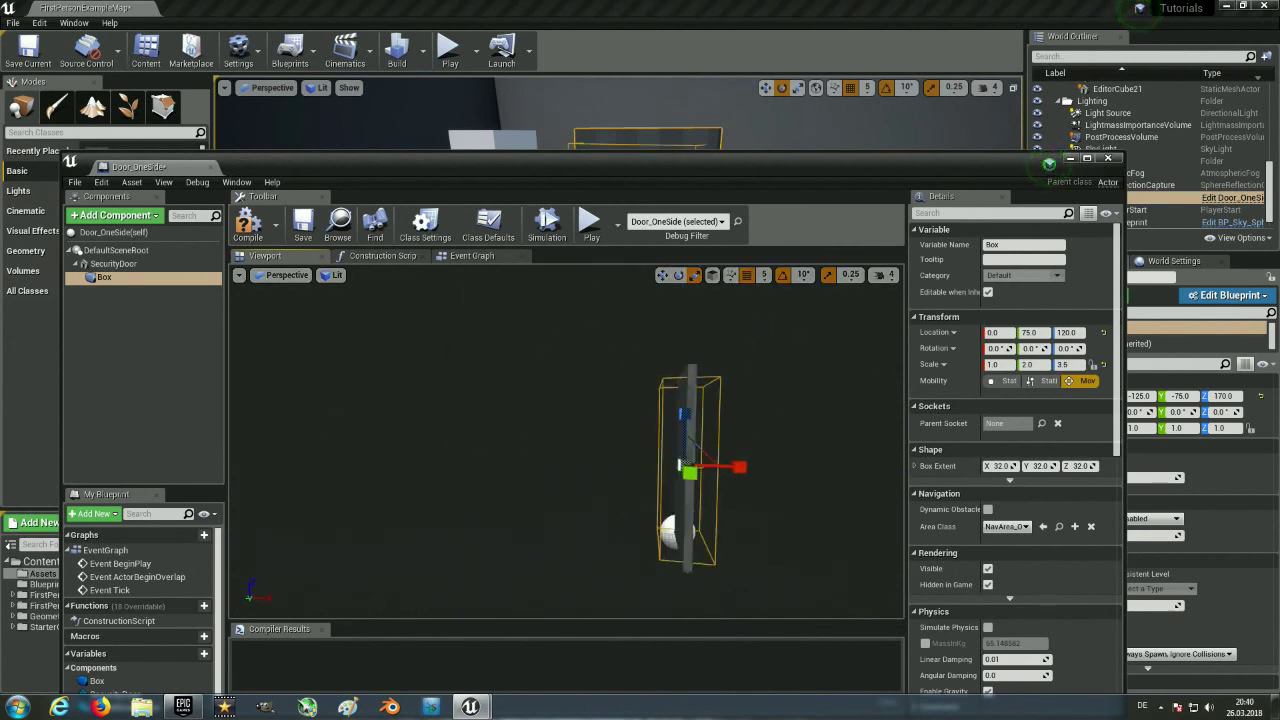
{"action": "key", "text": "e"}
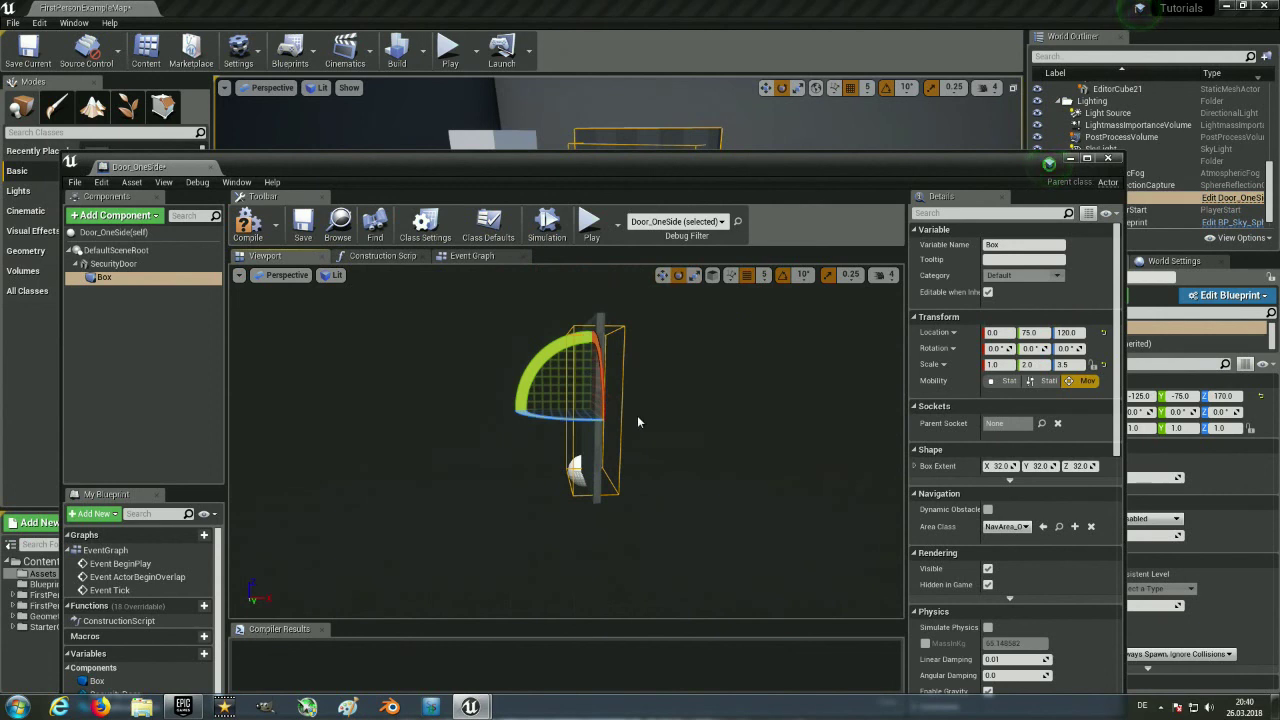
{"action": "key", "text": "r"}
{"action": "left_click_drag", "start_coordinate": [640, 410], "coordinate": [655, 410]}
{"action": "key", "text": "w"}
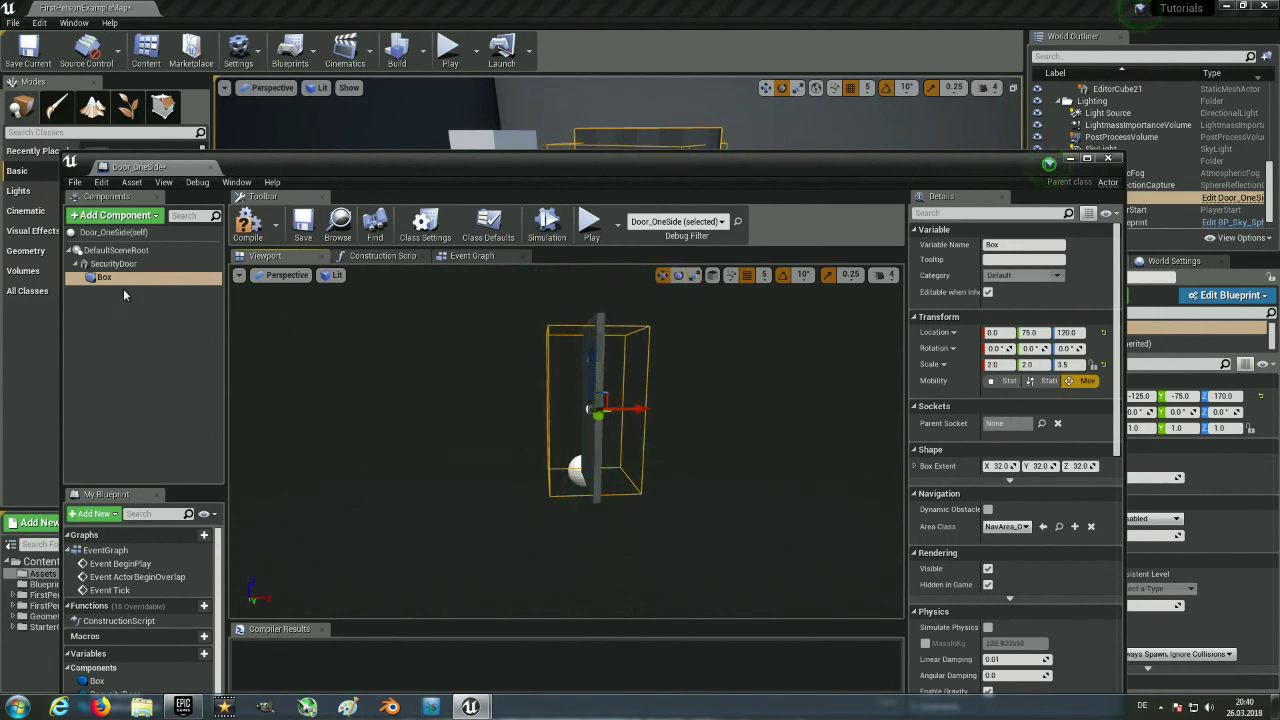
{"action": "left_click", "coordinate": [468, 256]}
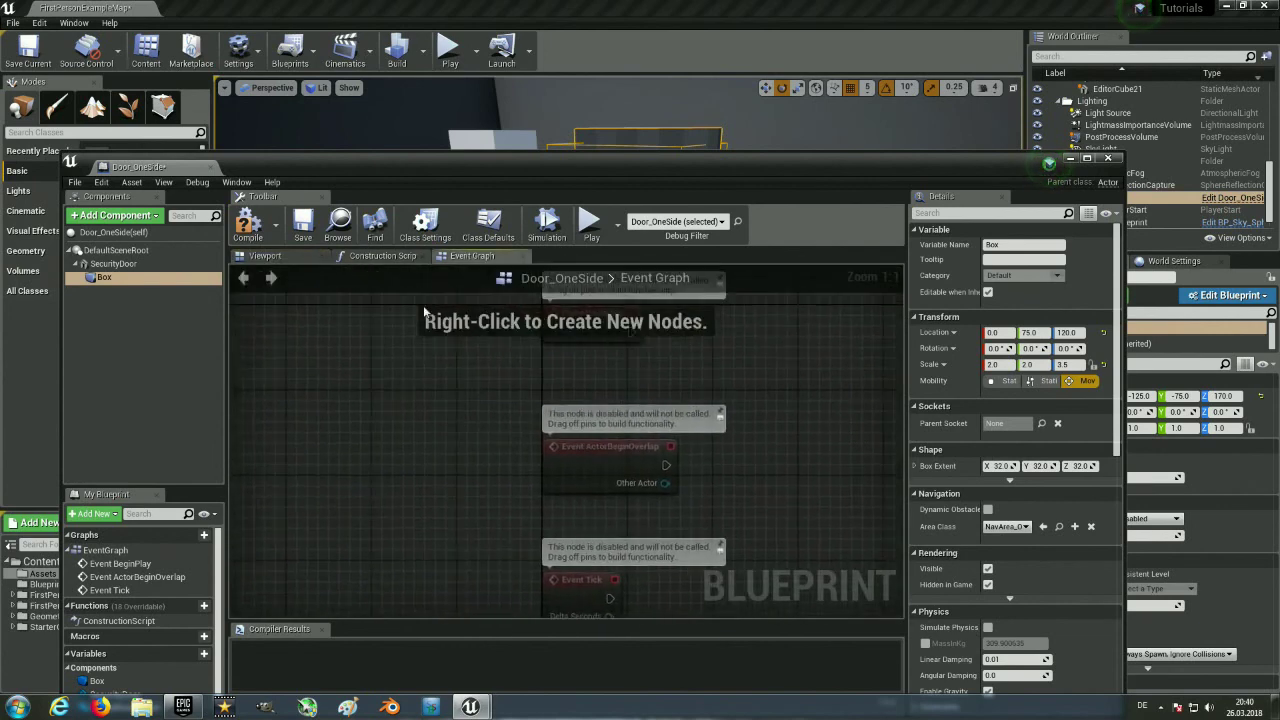
Delete the three disabled default nodes from the Event Graph.
{"action": "scroll", "coordinate": [567, 336], "scroll_direction": "down", "scroll_amount": 5}
{"action": "key", "text": "ctrl+a"}
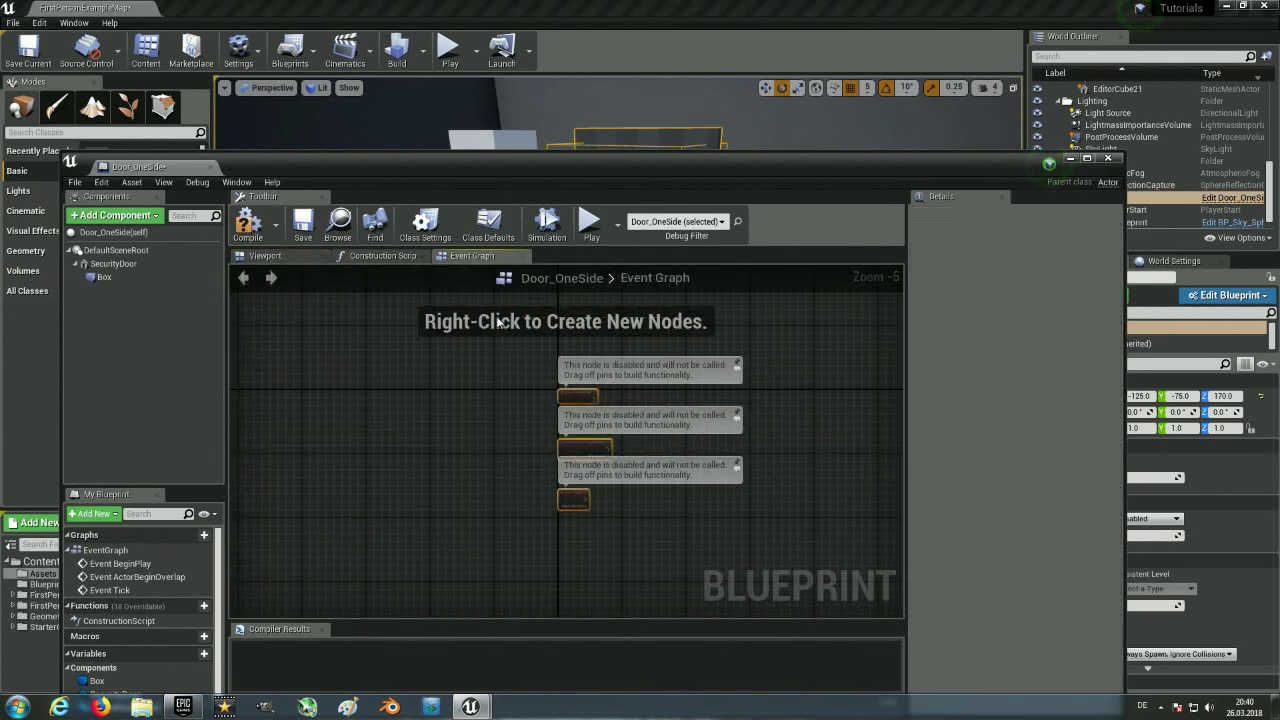
{"action": "key", "text": "Delete"}
{"action": "right_click", "coordinate": [339, 391]}
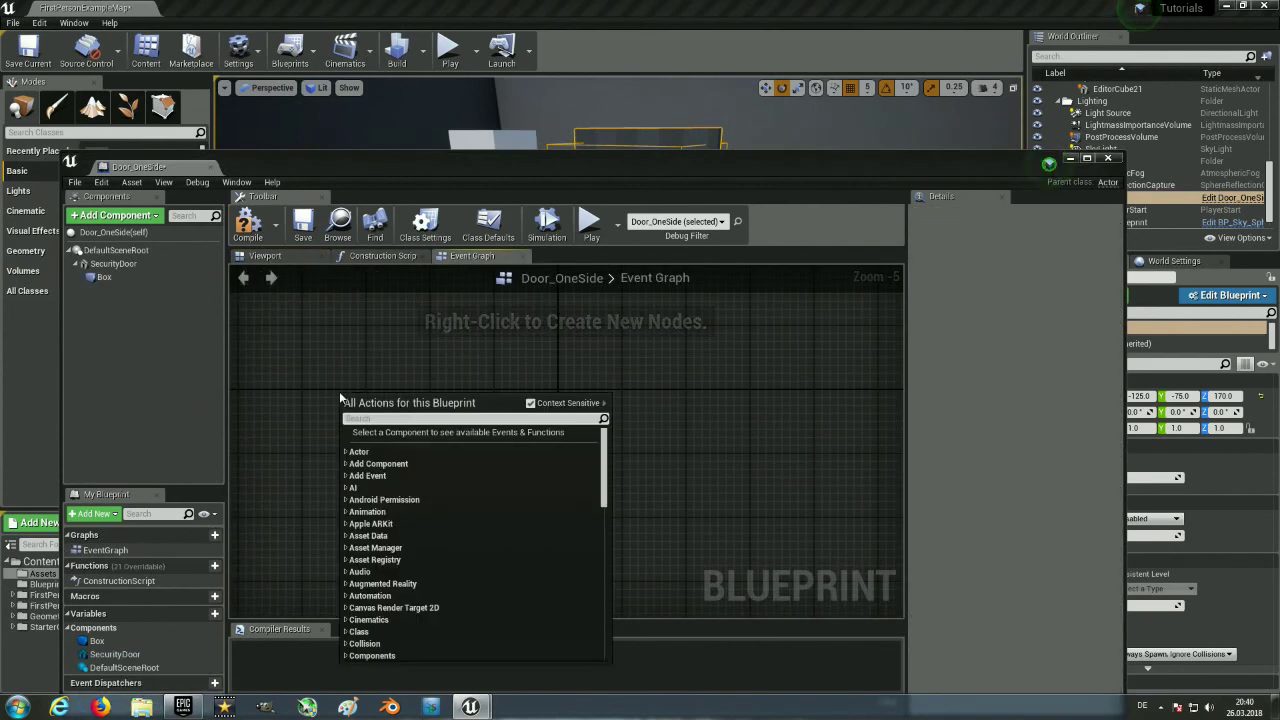
Add an On Component Begin Overlap event for the Box.
{"action": "left_click", "coordinate": [105, 277]}
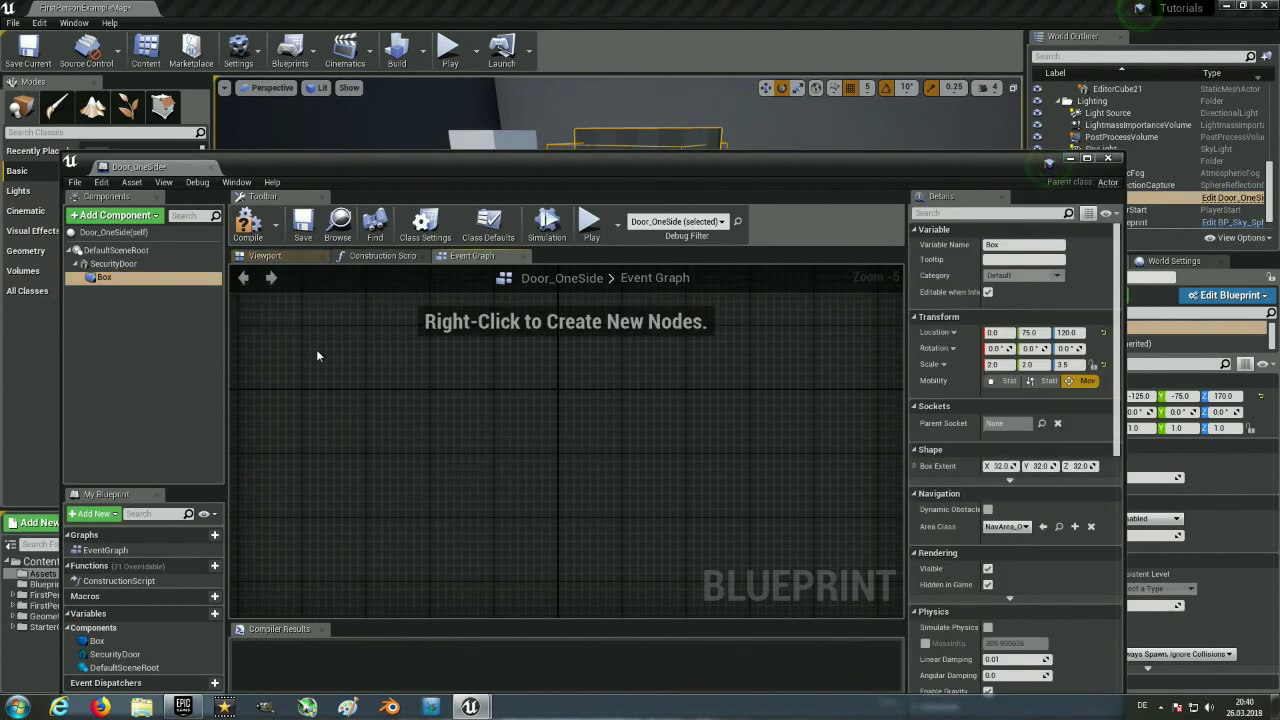
{"action": "right_click", "coordinate": [317, 351]}
{"action": "double_click", "coordinate": [385, 390]}
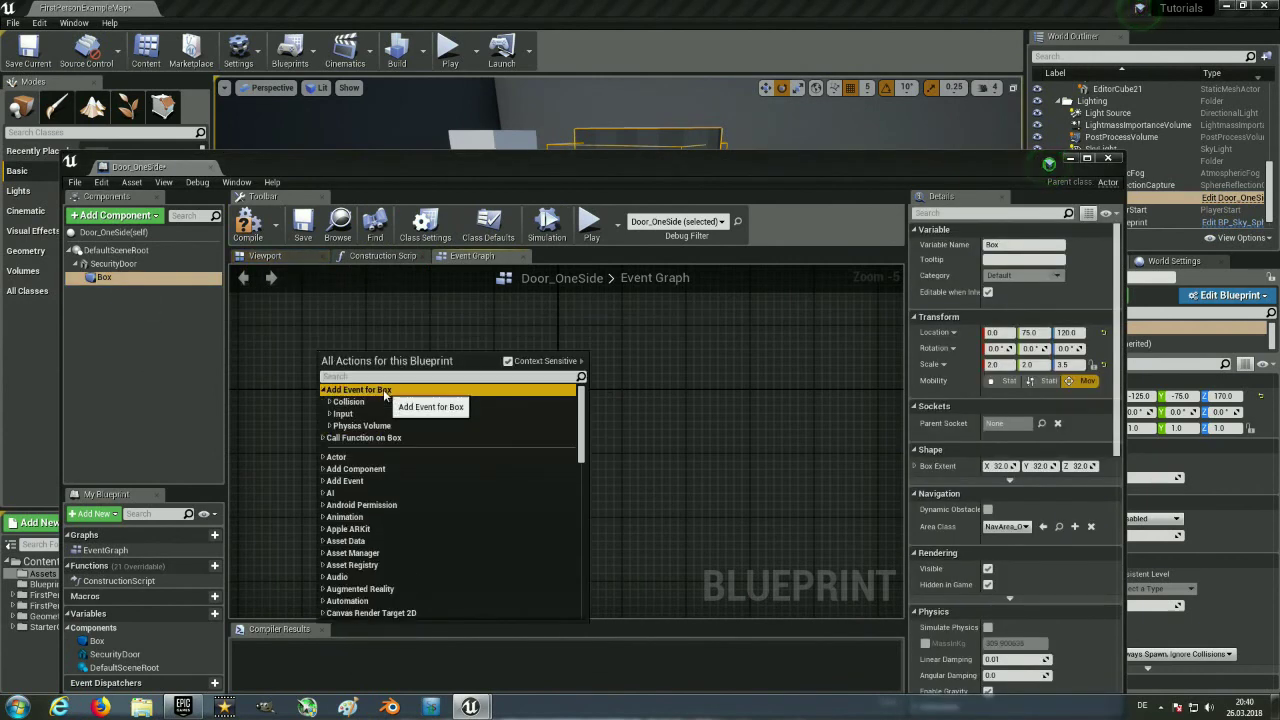
{"action": "double_click", "coordinate": [374, 402]}
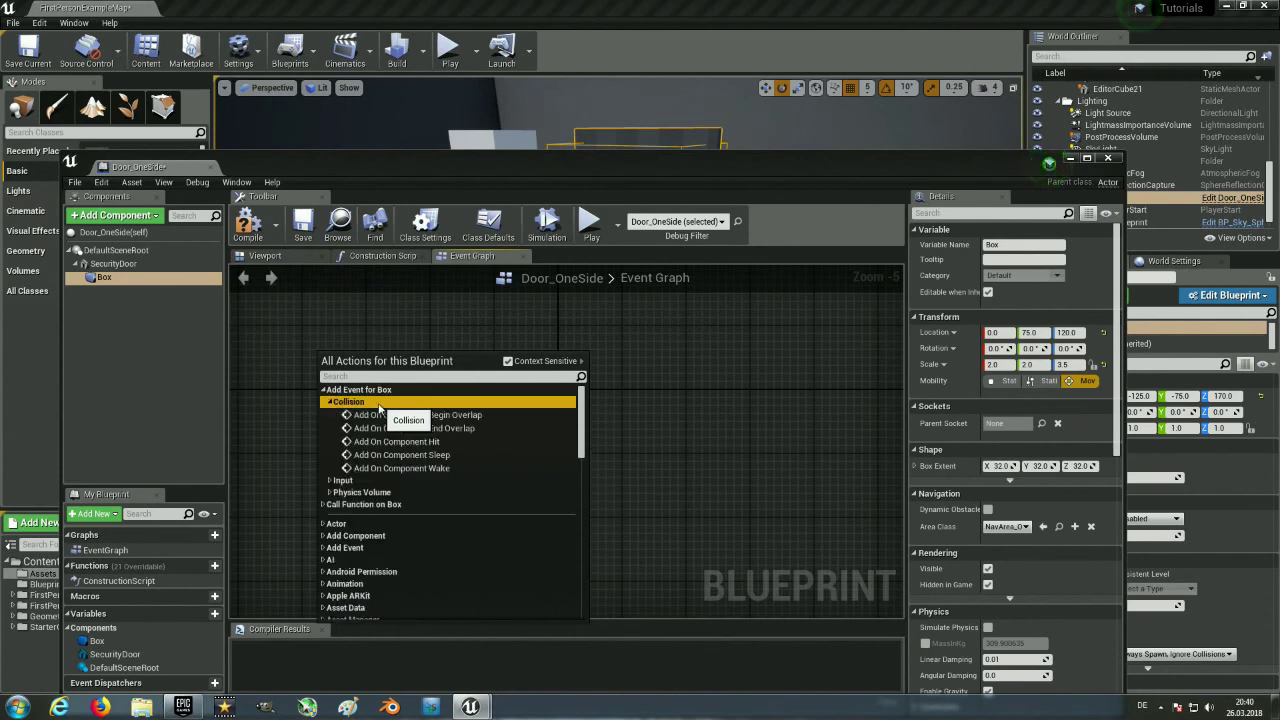
{"action": "left_click", "coordinate": [434, 414]}
{"action": "scroll", "coordinate": [400, 412], "scroll_direction": "up", "scroll_amount": 5}
{"action": "right_click_drag", "start_coordinate": [400, 412], "coordinate": [632, 483]}
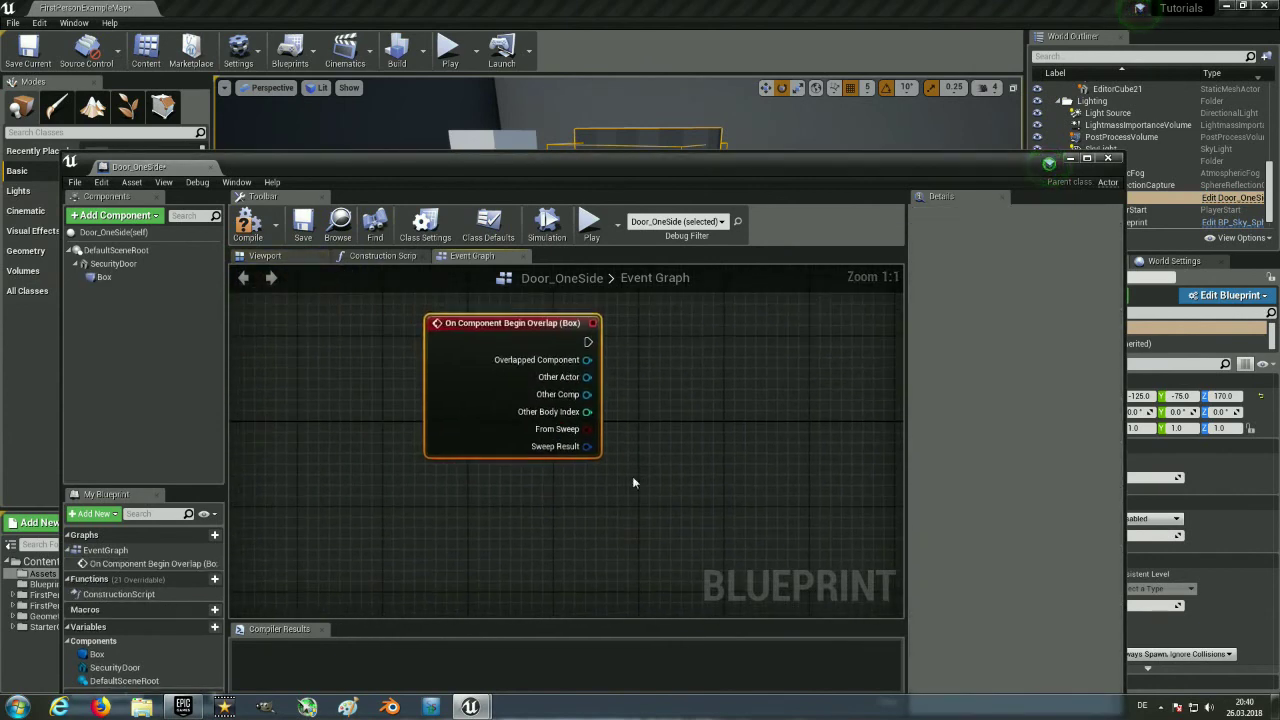
Add an On Component End Overlap event for the Box beneath Begin Overlap.
{"action": "left_click", "coordinate": [104, 277]}
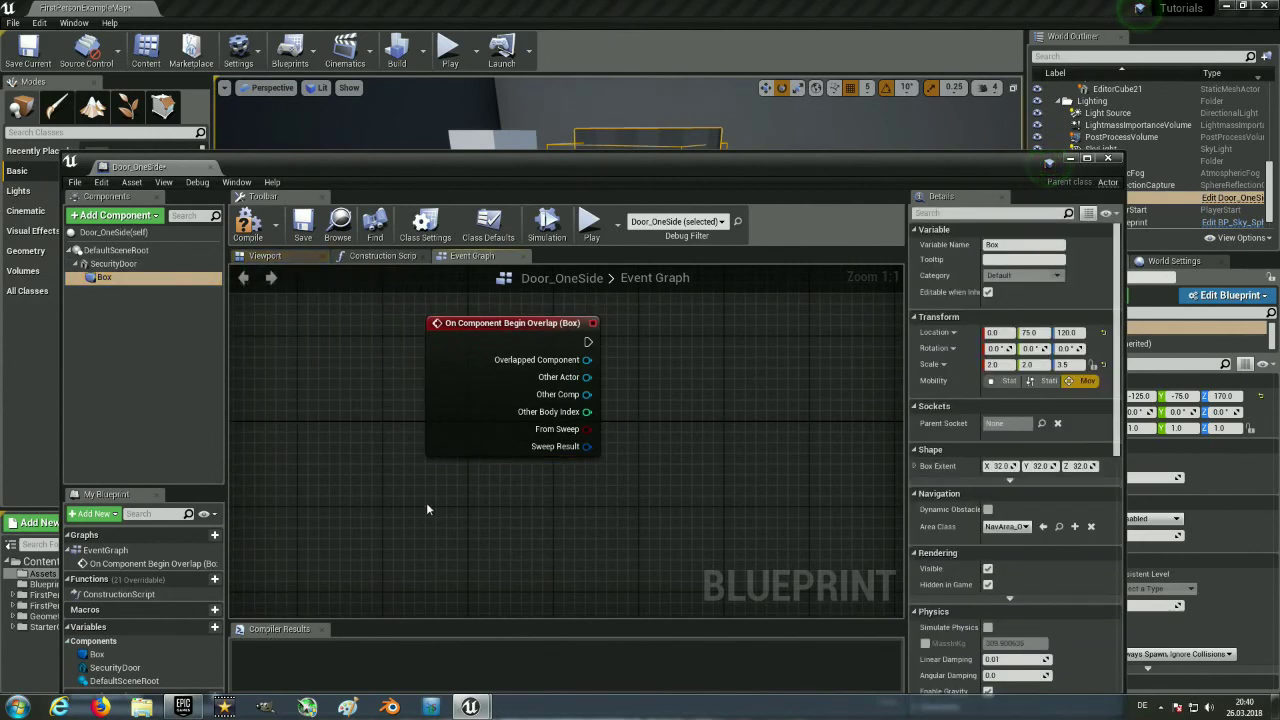
{"action": "right_click", "coordinate": [426, 502]}
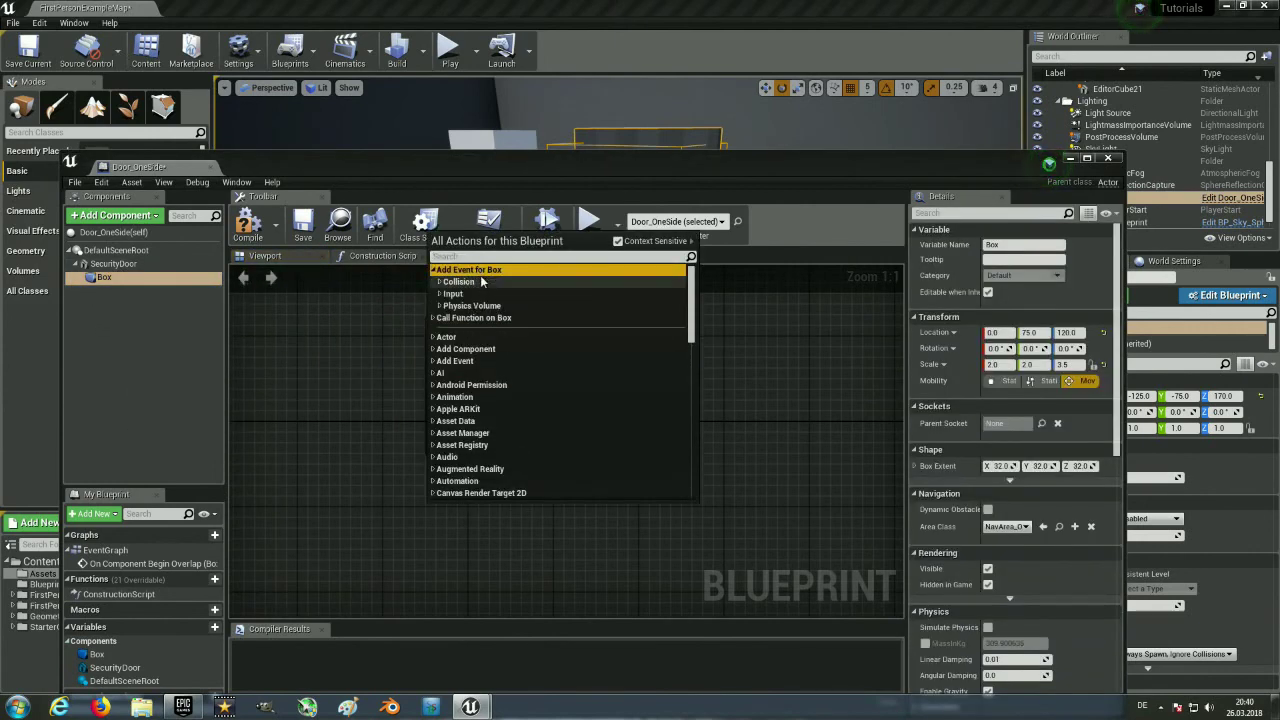
{"action": "left_click", "coordinate": [458, 282]}
{"action": "left_click", "coordinate": [533, 308]}
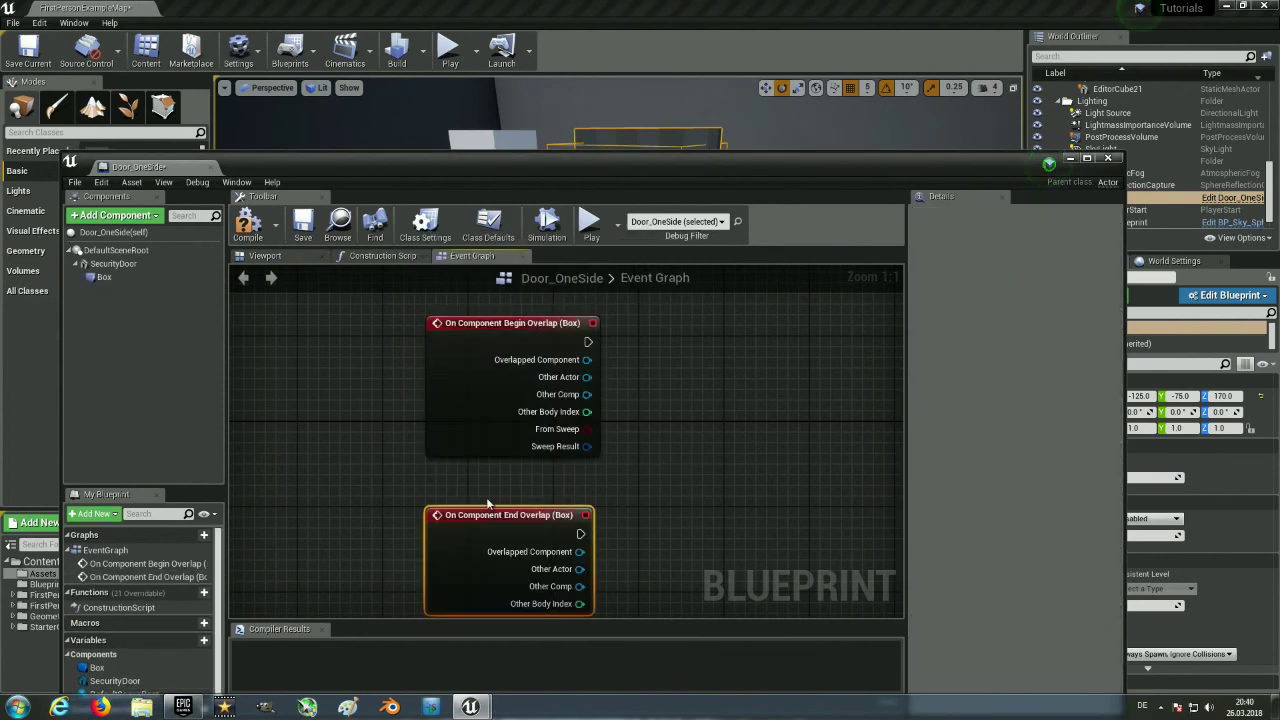
{"action": "left_click_drag", "start_coordinate": [477, 524], "coordinate": [482, 492]}
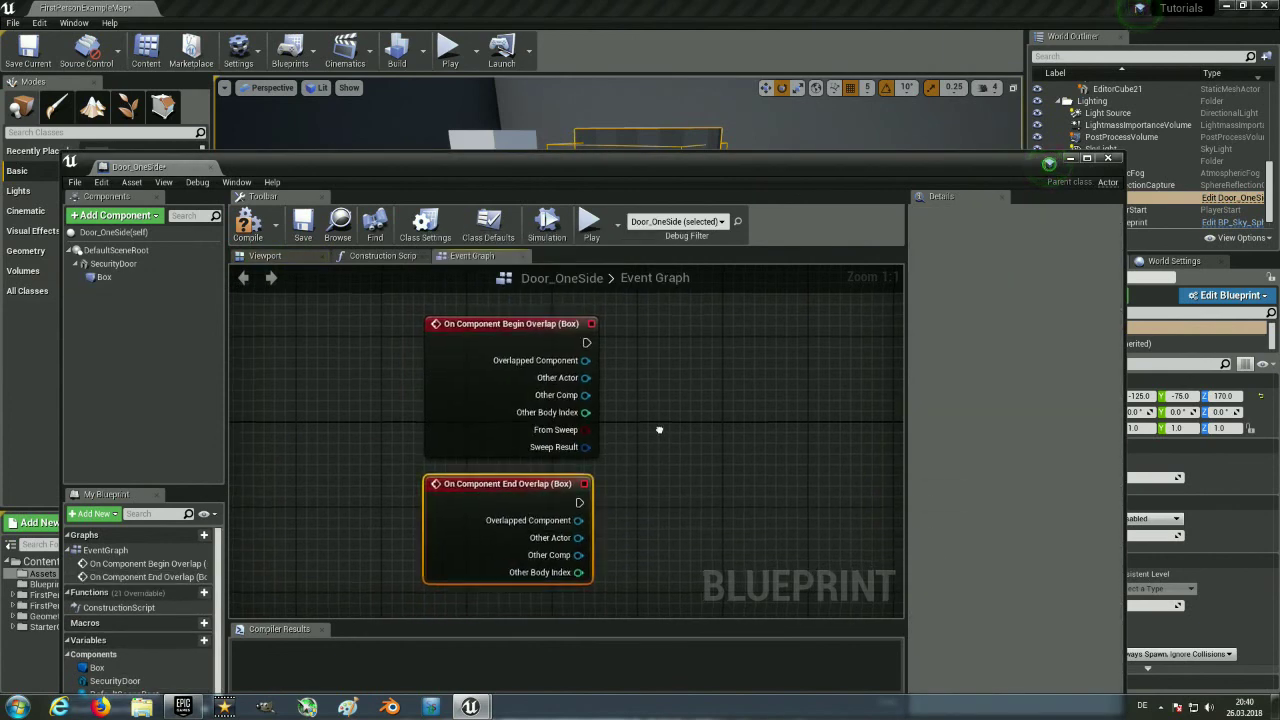
{"action": "right_click_drag", "start_coordinate": [615, 395], "coordinate": [515, 430]}
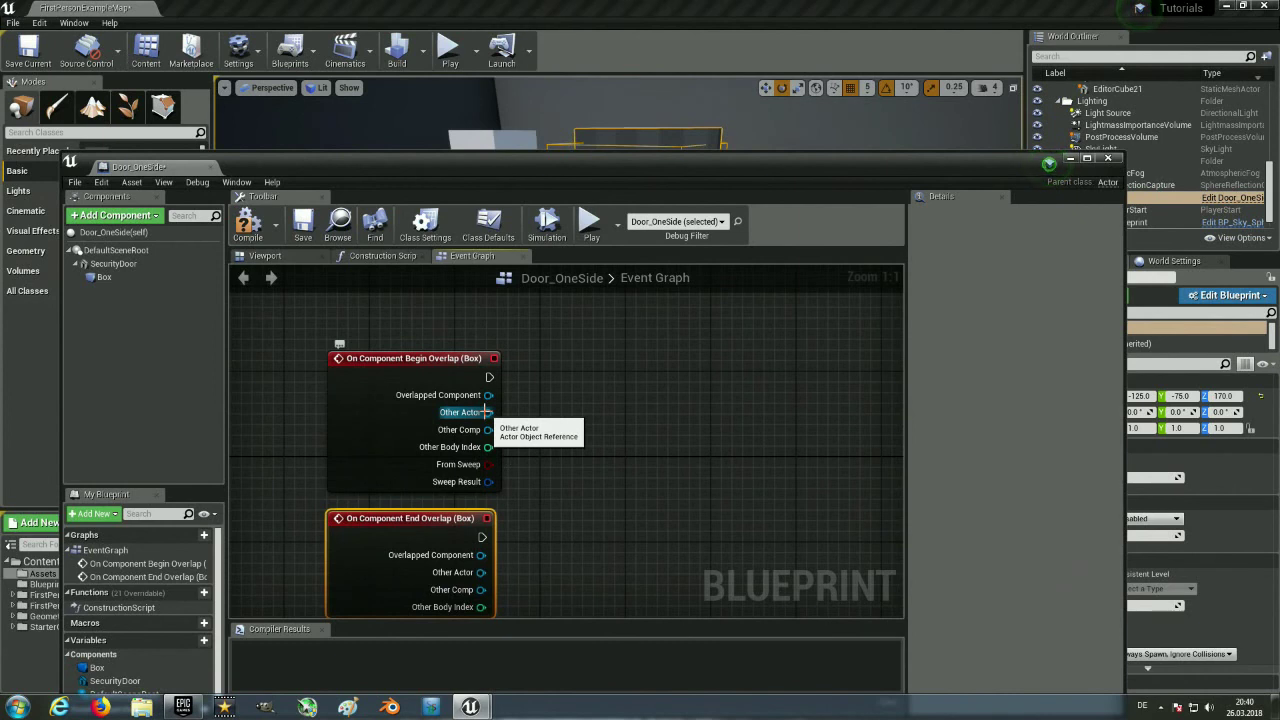
Start wiring from Begin Overlap's Other Actor and execution pins.
{"action": "mouse_move", "coordinate": [487, 412]}
{"action": "left_mouse_down"}
{"action": "mouse_move", "coordinate": [579, 409]}
{"action": "mouse_move", "coordinate": [584, 397]}
{"action": "left_mouse_up"}
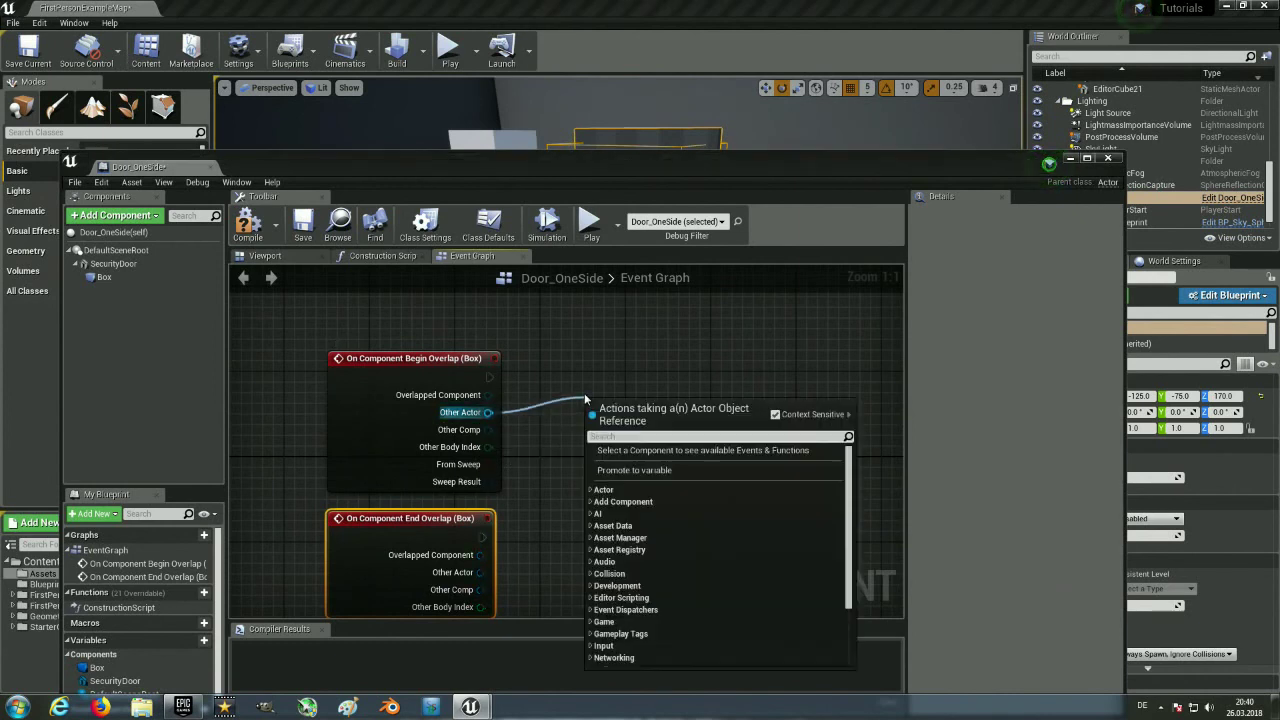
{"action": "left_click", "coordinate": [561, 393]}
{"action": "left_click_drag", "start_coordinate": [489, 377], "coordinate": [714, 367]}
{"action": "left_click_drag", "start_coordinate": [713, 369], "coordinate": [715, 370]}
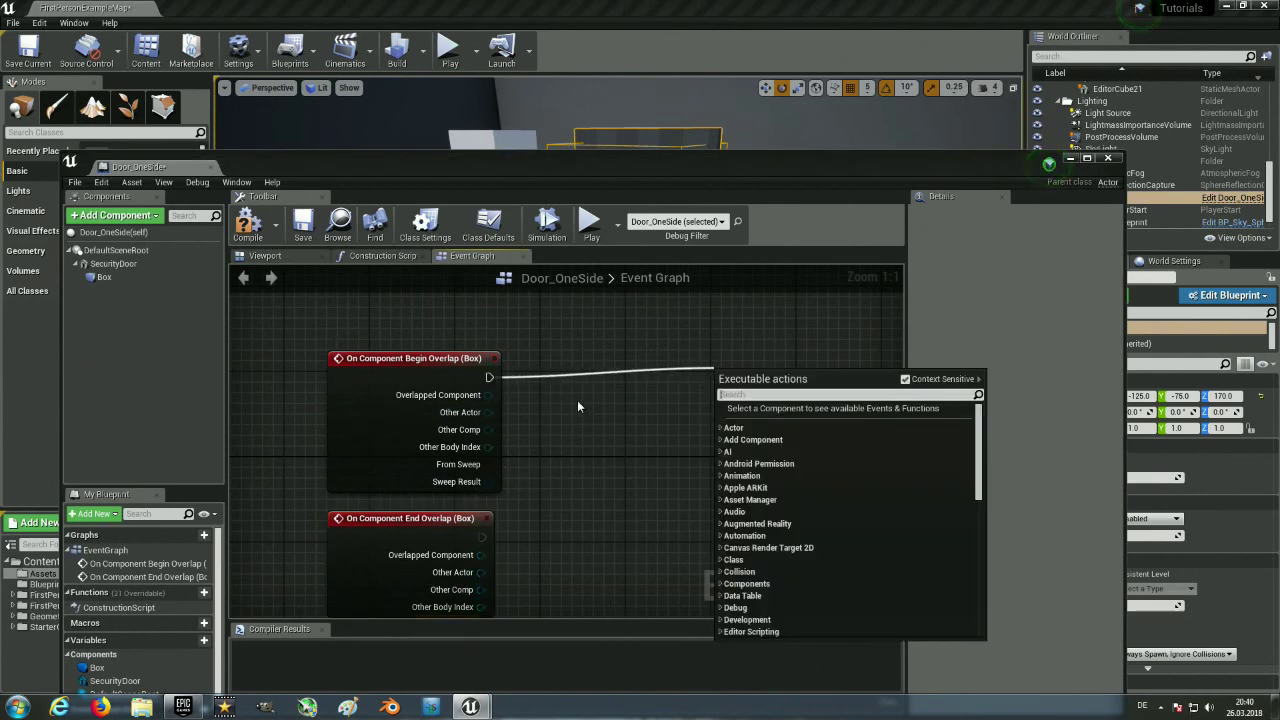
Create a Cast To FirstPersonCharacter node fed by Begin Overlap's Other Actor.
{"action": "right_click_drag", "start_coordinate": [586, 445], "coordinate": [508, 455]}
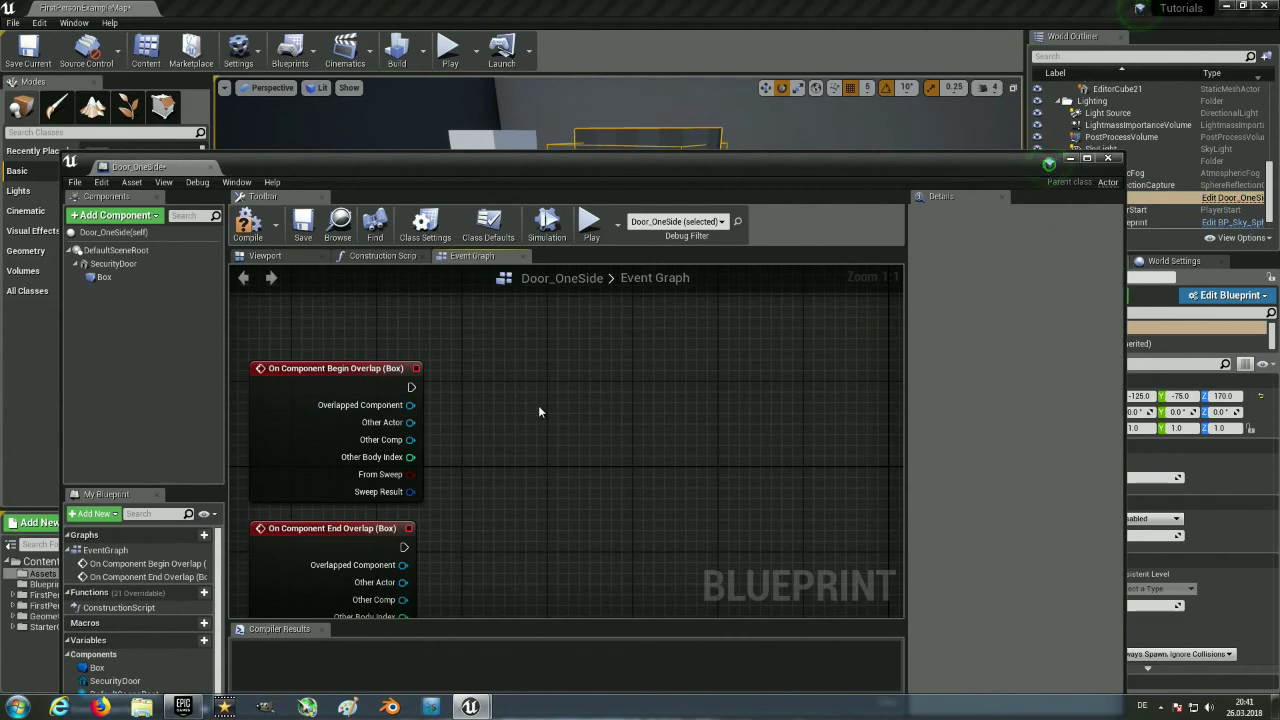
{"action": "left_click_drag", "start_coordinate": [410, 422], "coordinate": [514, 412]}
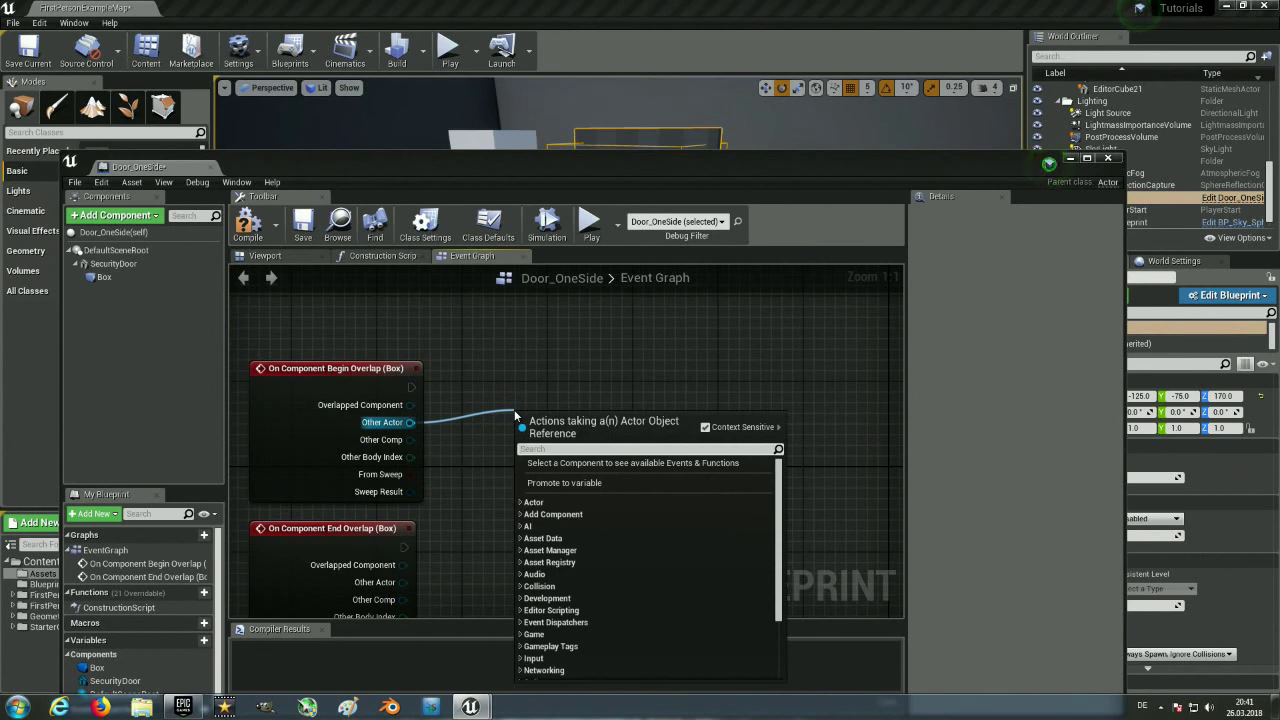
{"action": "type", "text": "cast"}
{"action": "key", "text": "Down"}
{"action": "key", "text": "Down"}
{"action": "key", "text": "Down"}
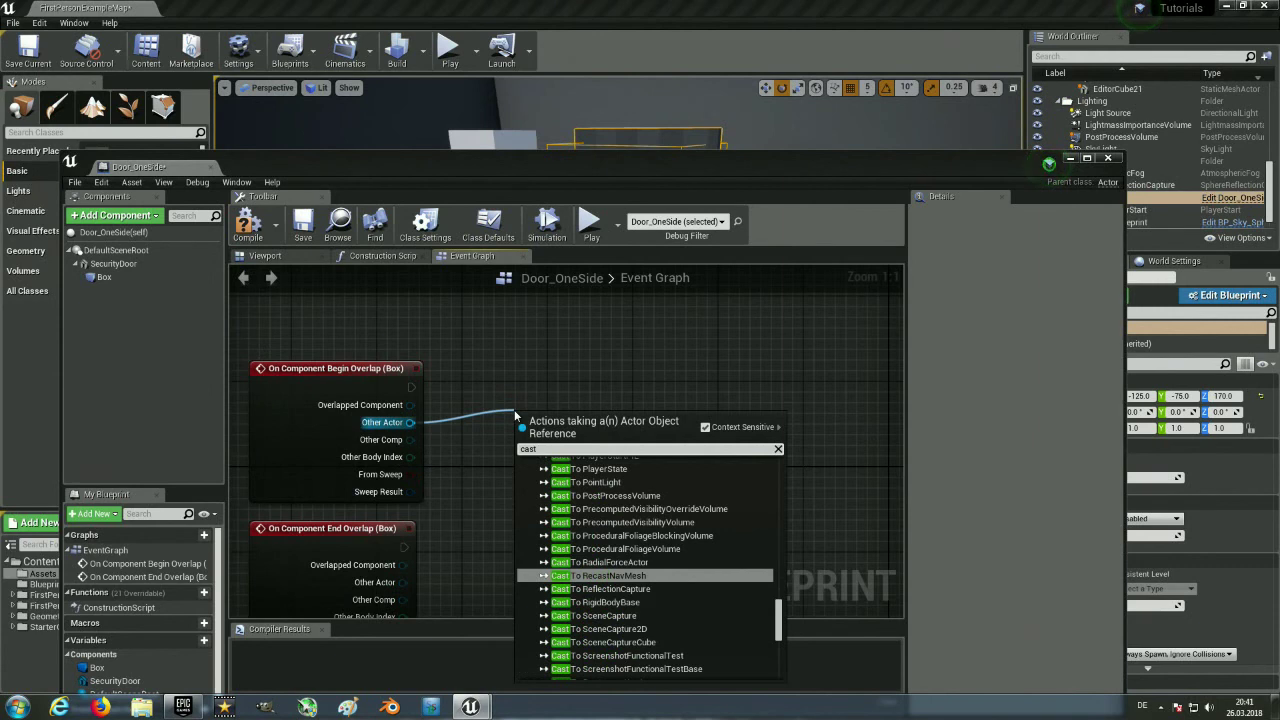
{"action": "type", "text": " to"}
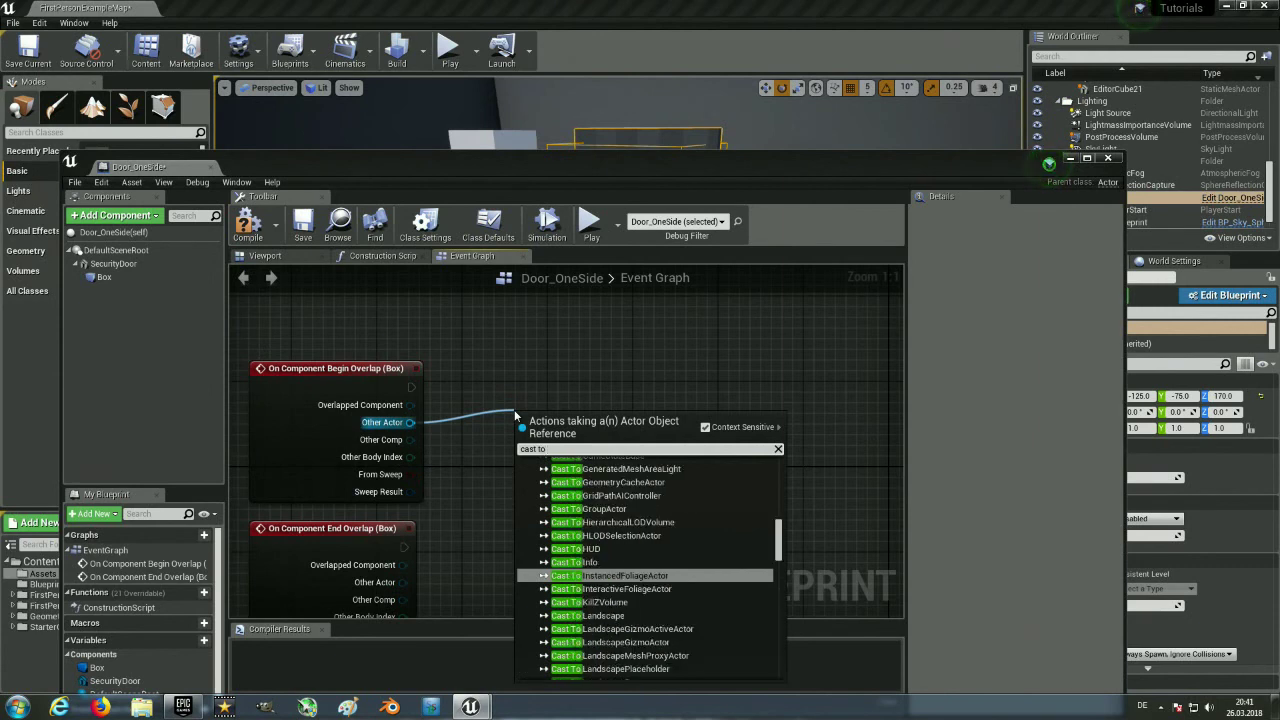
{"action": "type", "text": " fi"}
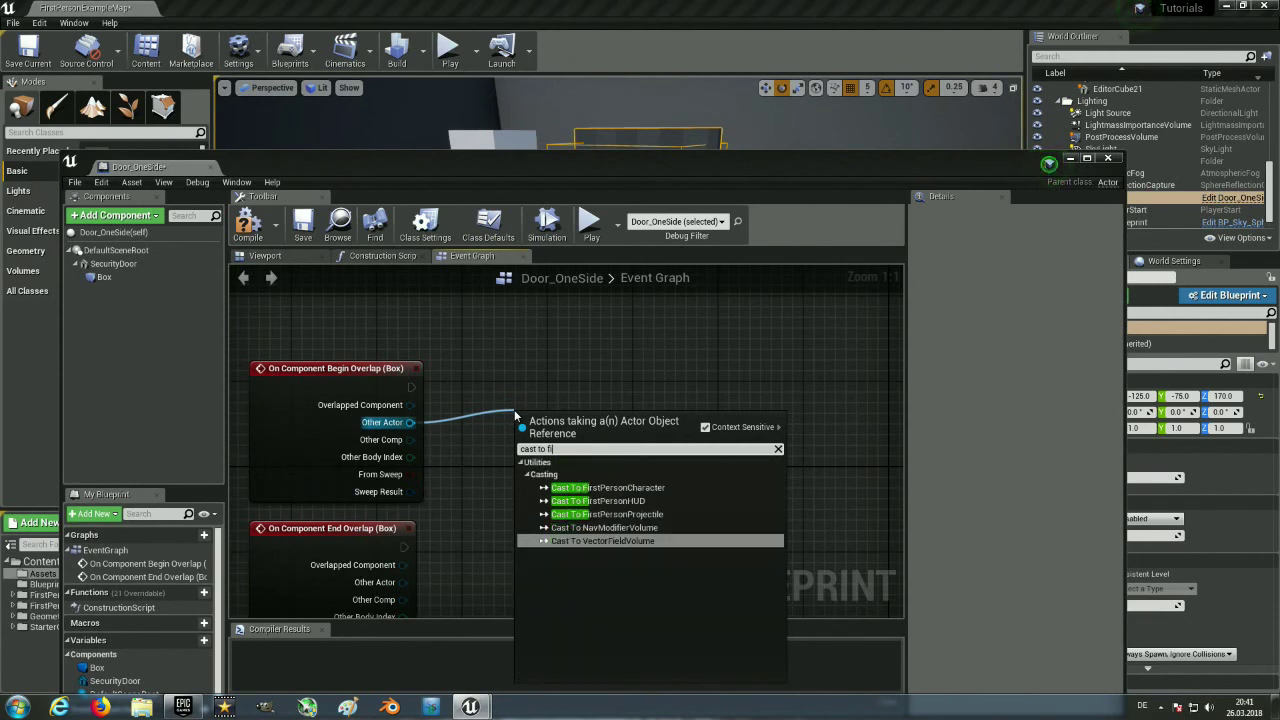
{"action": "key", "text": "Up"}
{"action": "key", "text": "Up"}
{"action": "key", "text": "Up"}
{"action": "key", "text": "Up"}
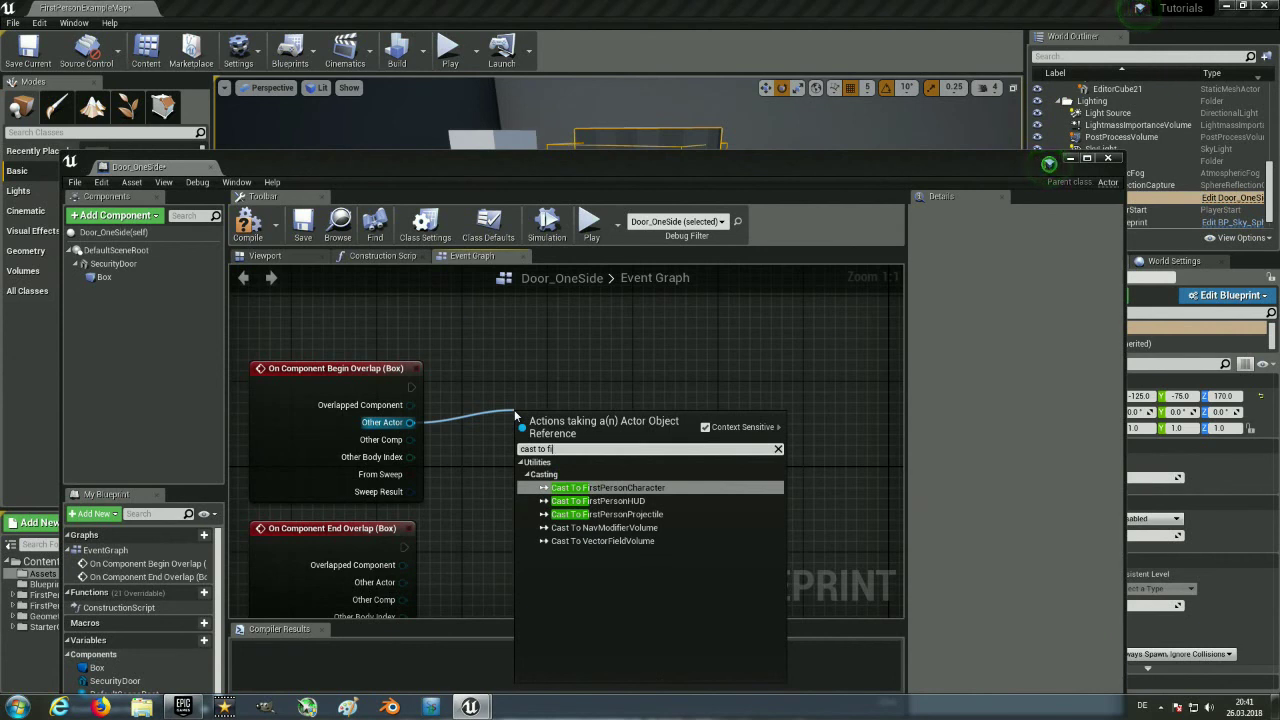
{"action": "key", "text": "Return"}
{"action": "left_click_drag", "start_coordinate": [591, 378], "coordinate": [559, 388]}
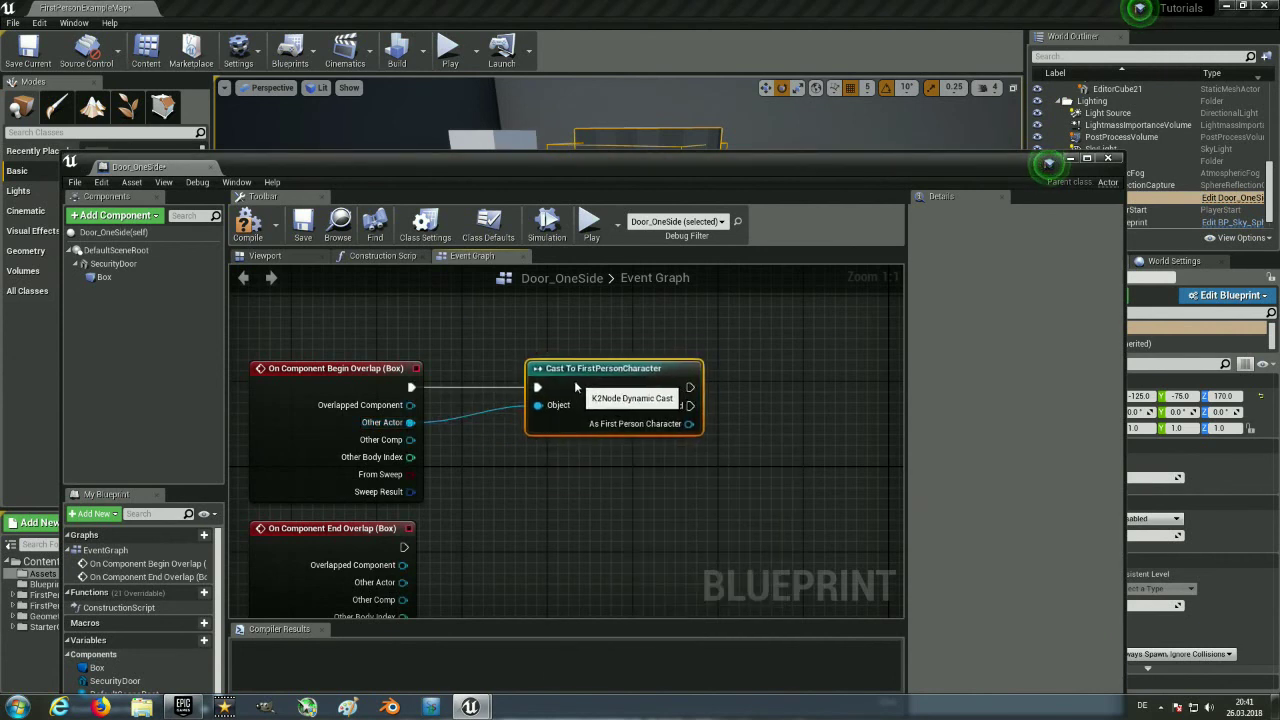
{"action": "left_click", "coordinate": [585, 488]}
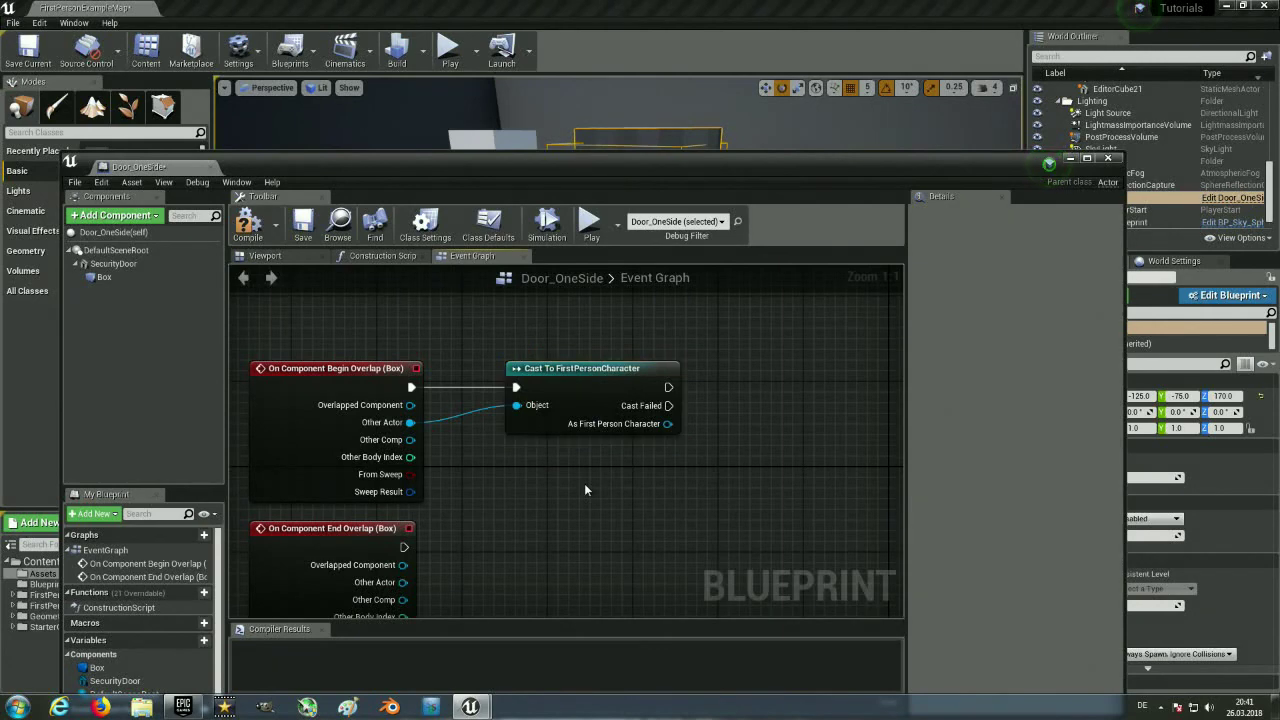
Paste a copy of the cast and wire it to End Overlap's exec and Other Actor pins.
{"action": "key", "text": "ctrl+v"}
{"action": "left_click_drag", "start_coordinate": [620, 503], "coordinate": [531, 538]}
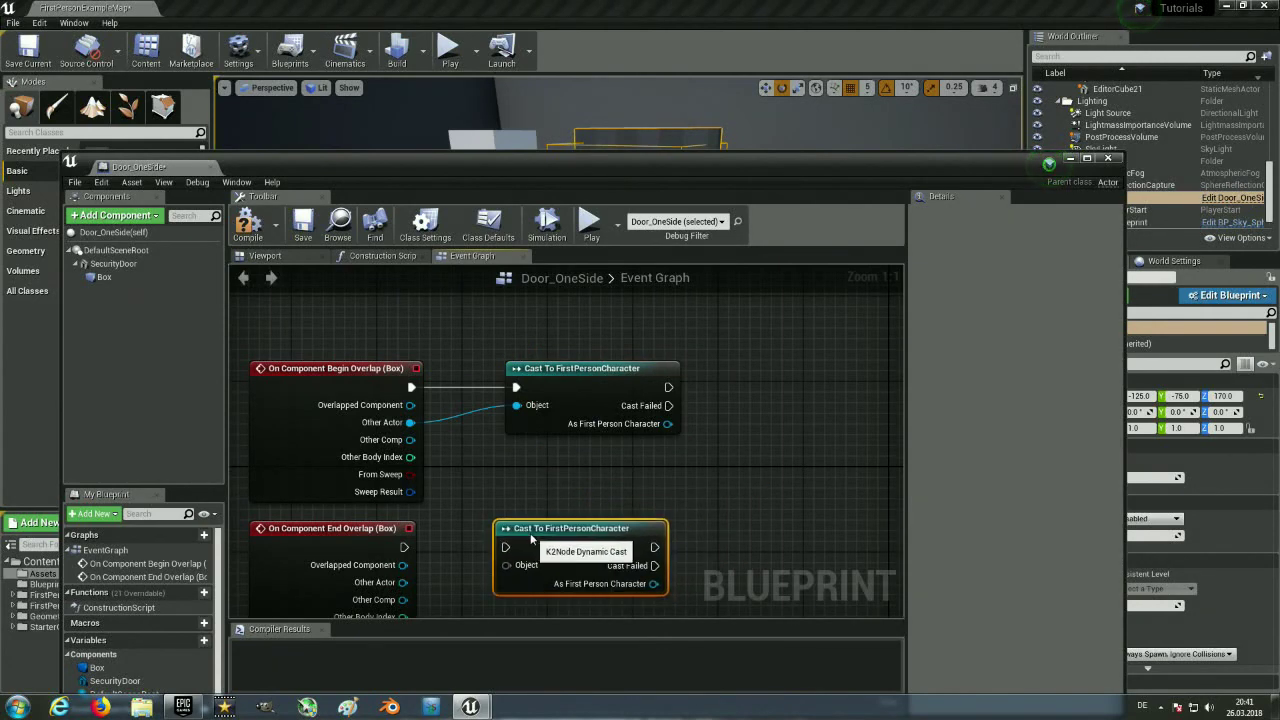
{"action": "right_click_drag", "start_coordinate": [531, 538], "coordinate": [591, 450]}
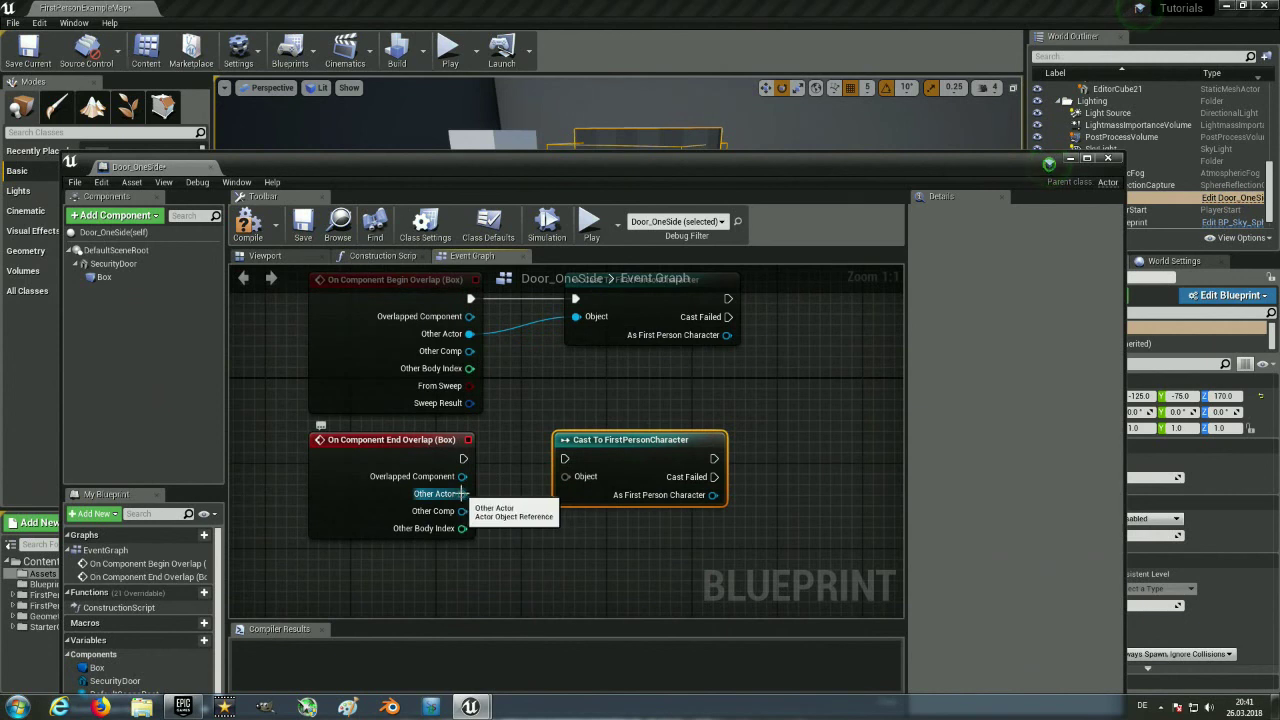
{"action": "left_click_drag", "start_coordinate": [462, 494], "coordinate": [576, 478]}
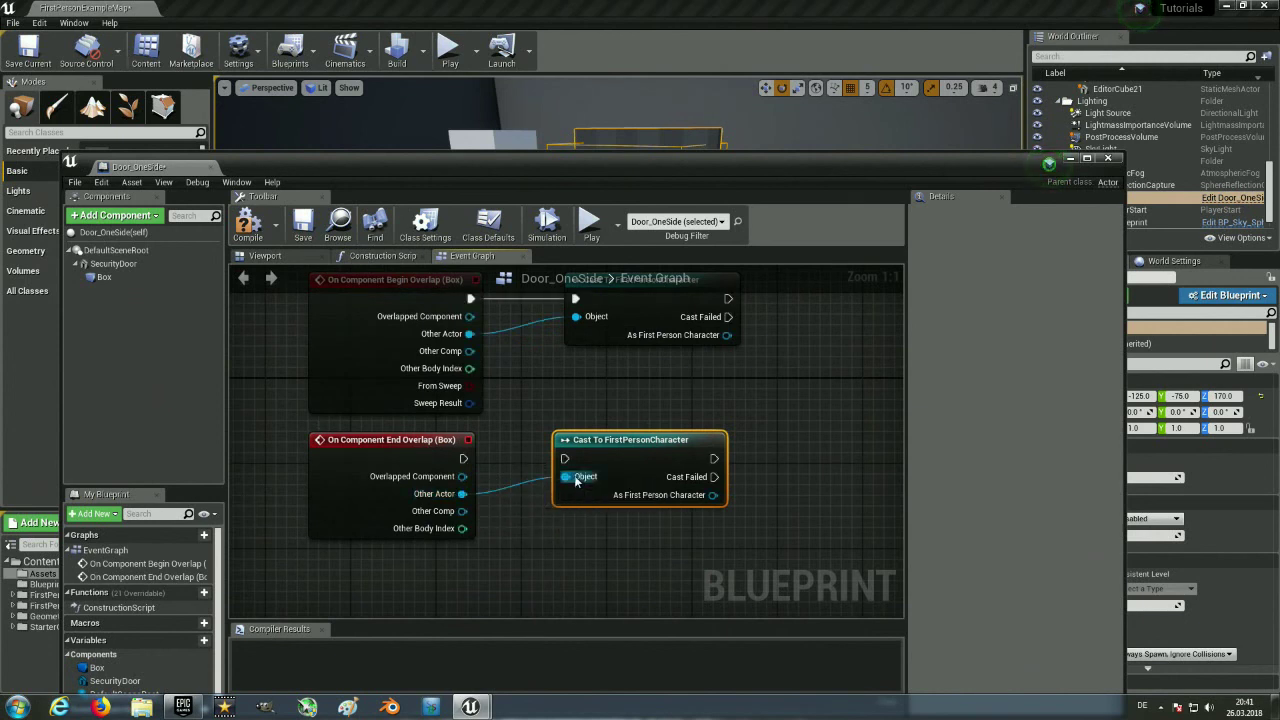
{"action": "left_click_drag", "start_coordinate": [463, 458], "coordinate": [564, 458]}
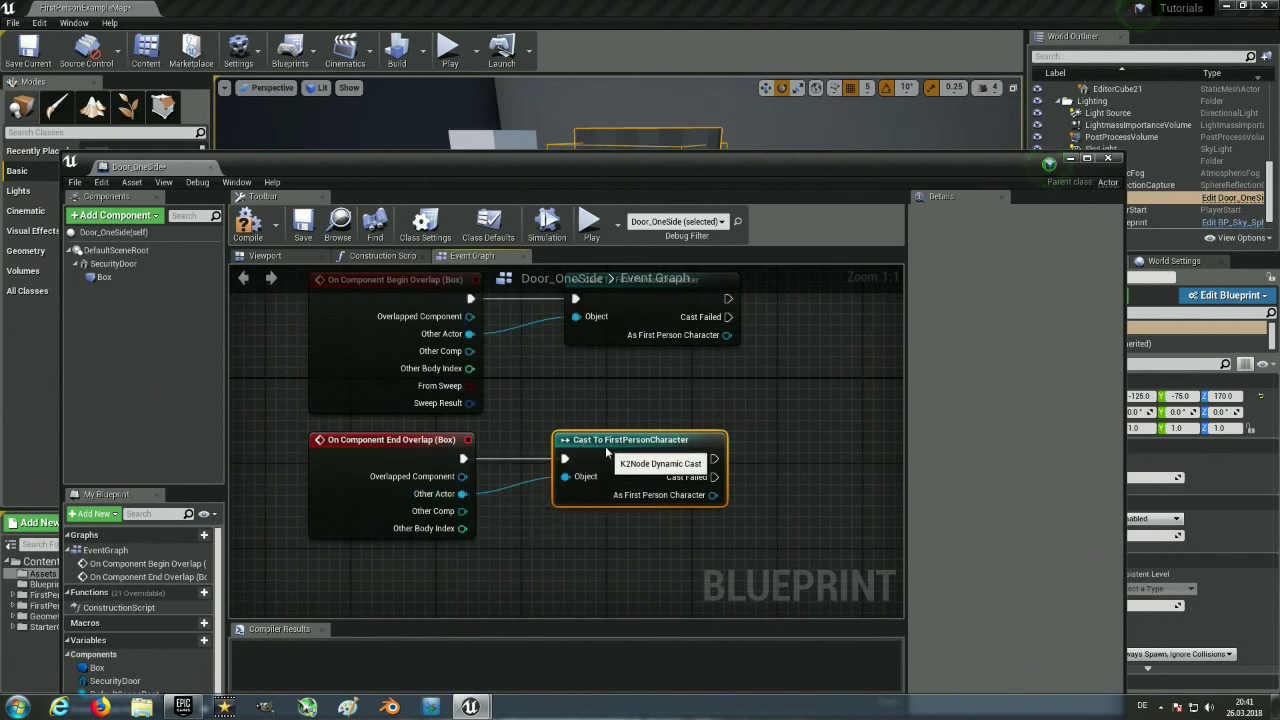
{"action": "left_click", "coordinate": [606, 375]}
{"action": "right_click_drag", "start_coordinate": [606, 375], "coordinate": [540, 440]}
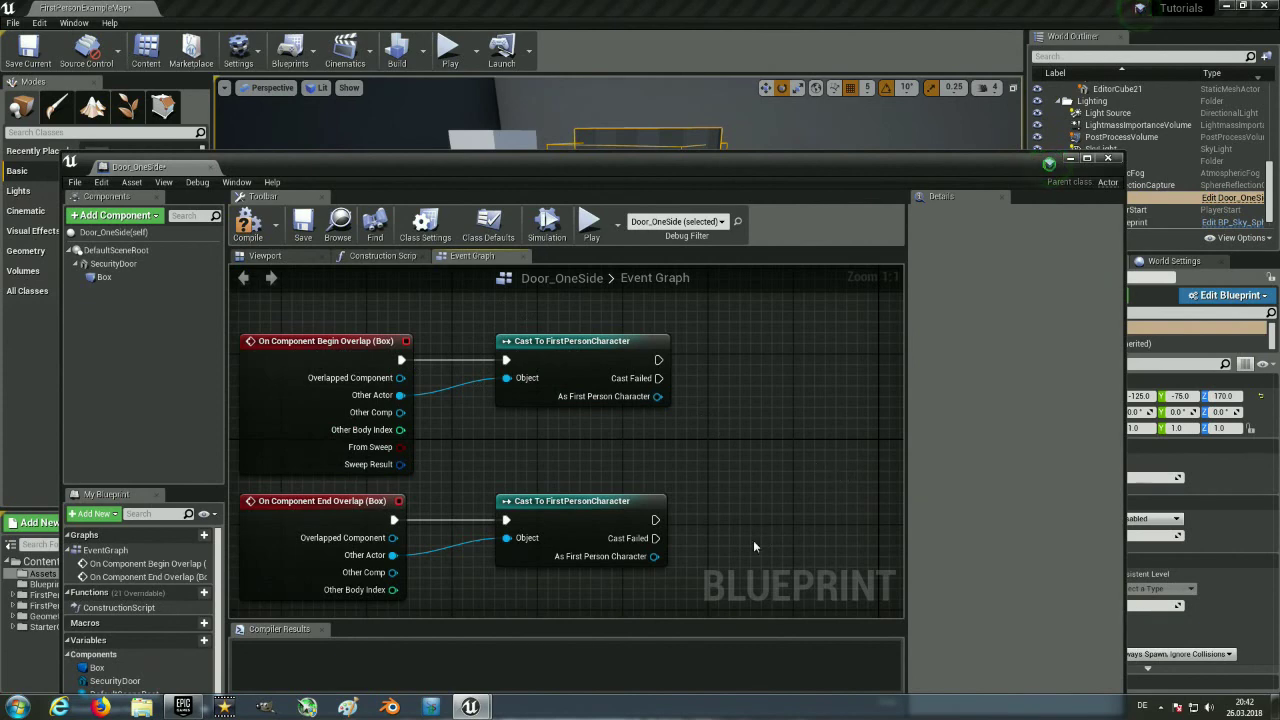
Pan and zoom the Event Graph to frame the overlap events and cast nodes.
{"action": "right_click_drag", "start_coordinate": [759, 538], "coordinate": [669, 530]}
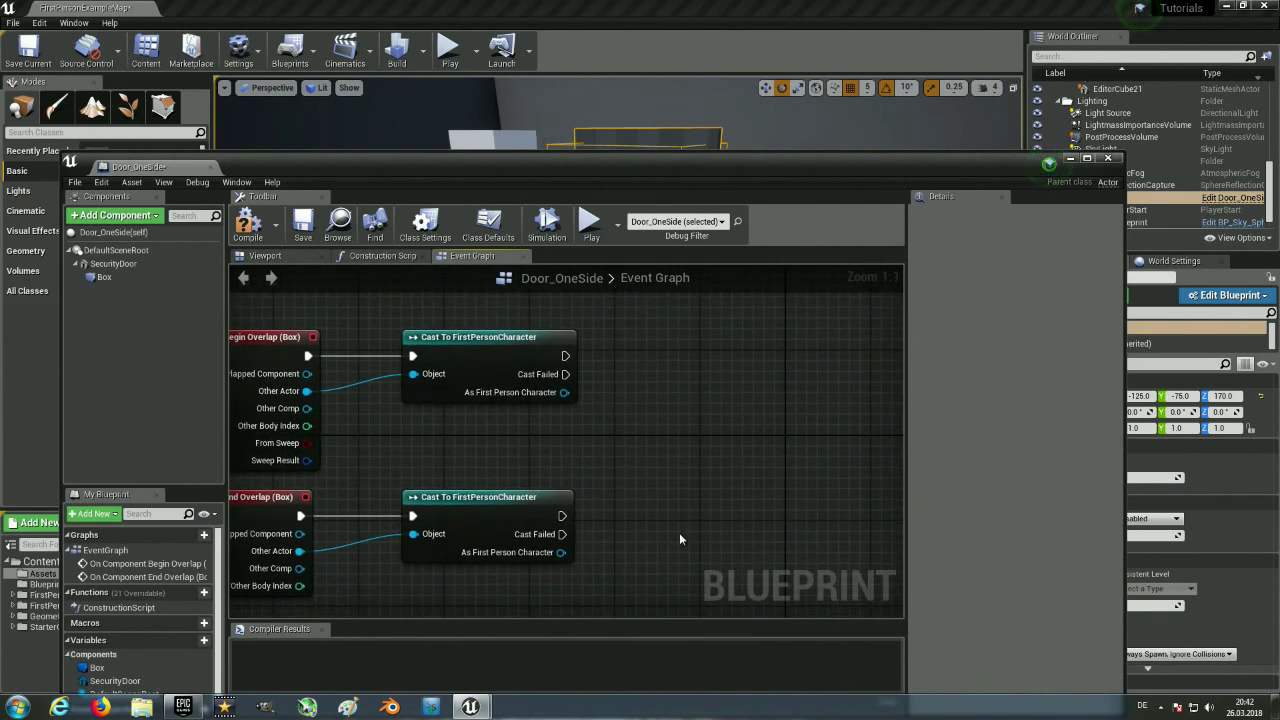
{"action": "scroll", "coordinate": [670, 536], "scroll_direction": "down", "scroll_amount": 1}
{"action": "scroll", "coordinate": [637, 539], "scroll_direction": "up", "scroll_amount": 1}
{"action": "mouse_move", "coordinate": [702, 515]}
{"action": "right_mouse_down"}
{"action": "mouse_move", "coordinate": [734, 484]}
{"action": "mouse_move", "coordinate": [726, 477]}
{"action": "right_mouse_up"}
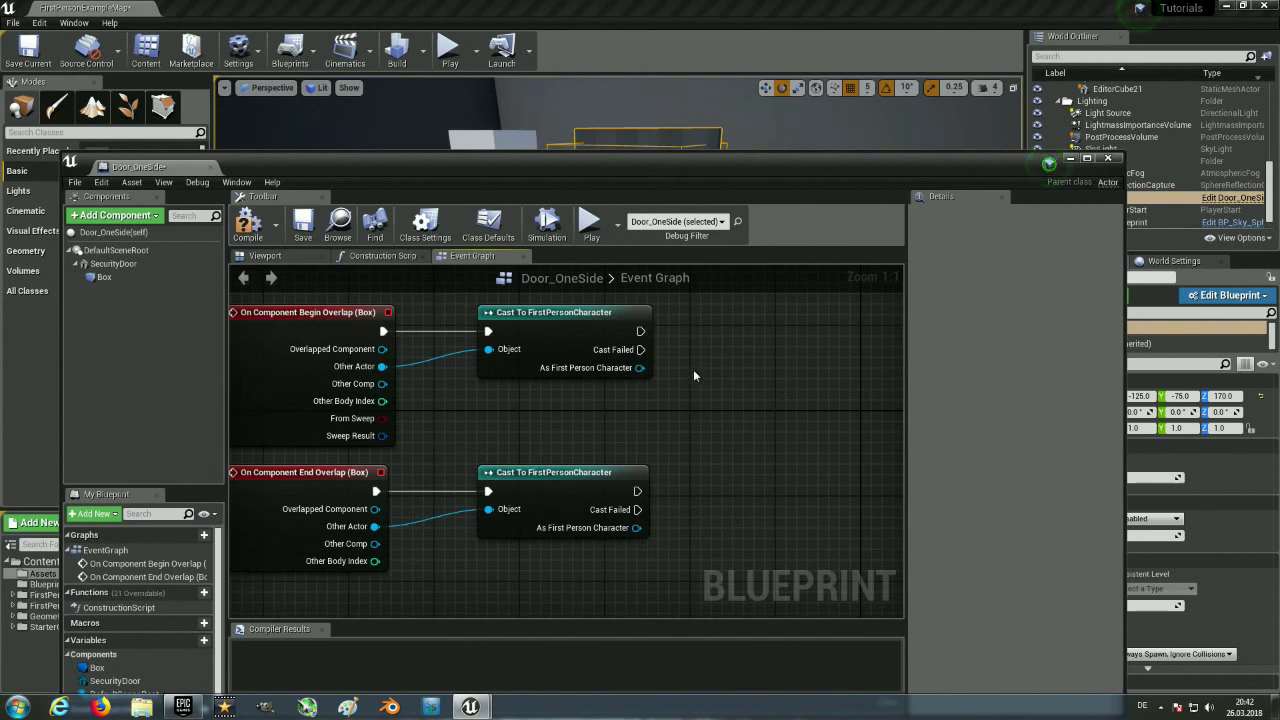
{"action": "right_click_drag", "start_coordinate": [695, 376], "coordinate": [636, 404]}
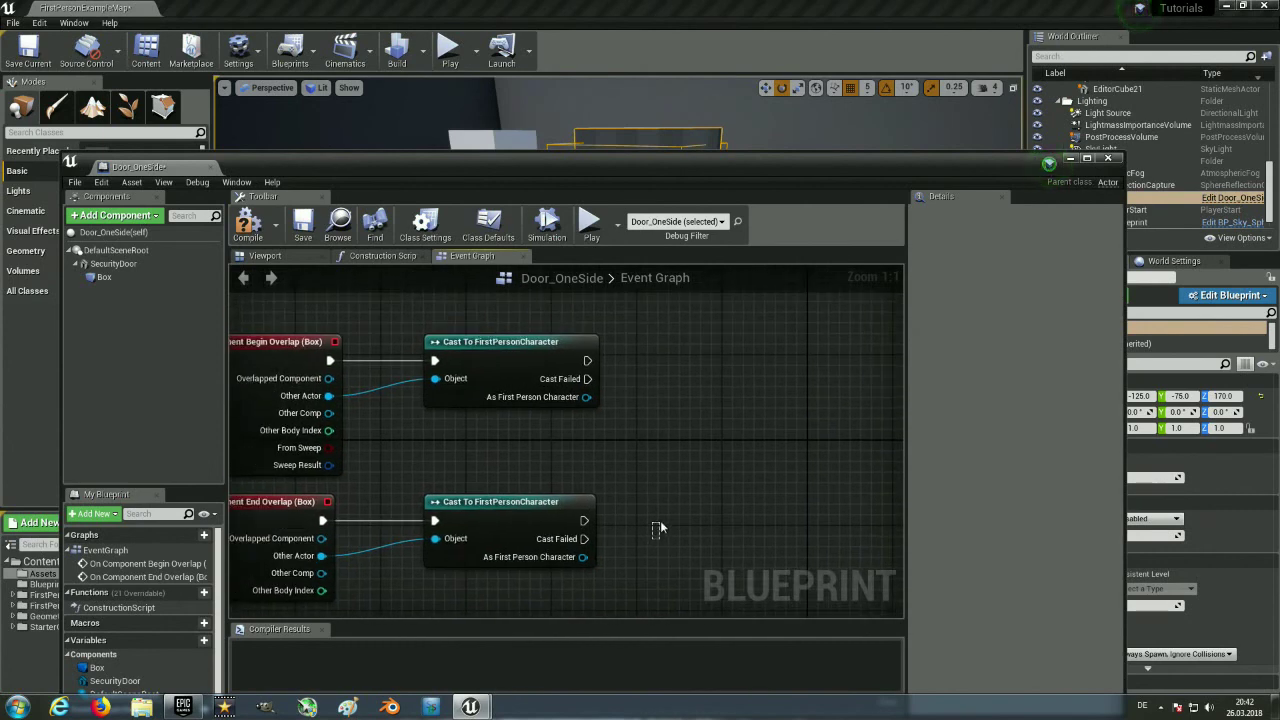
{"action": "right_click_drag", "start_coordinate": [669, 437], "coordinate": [643, 445]}
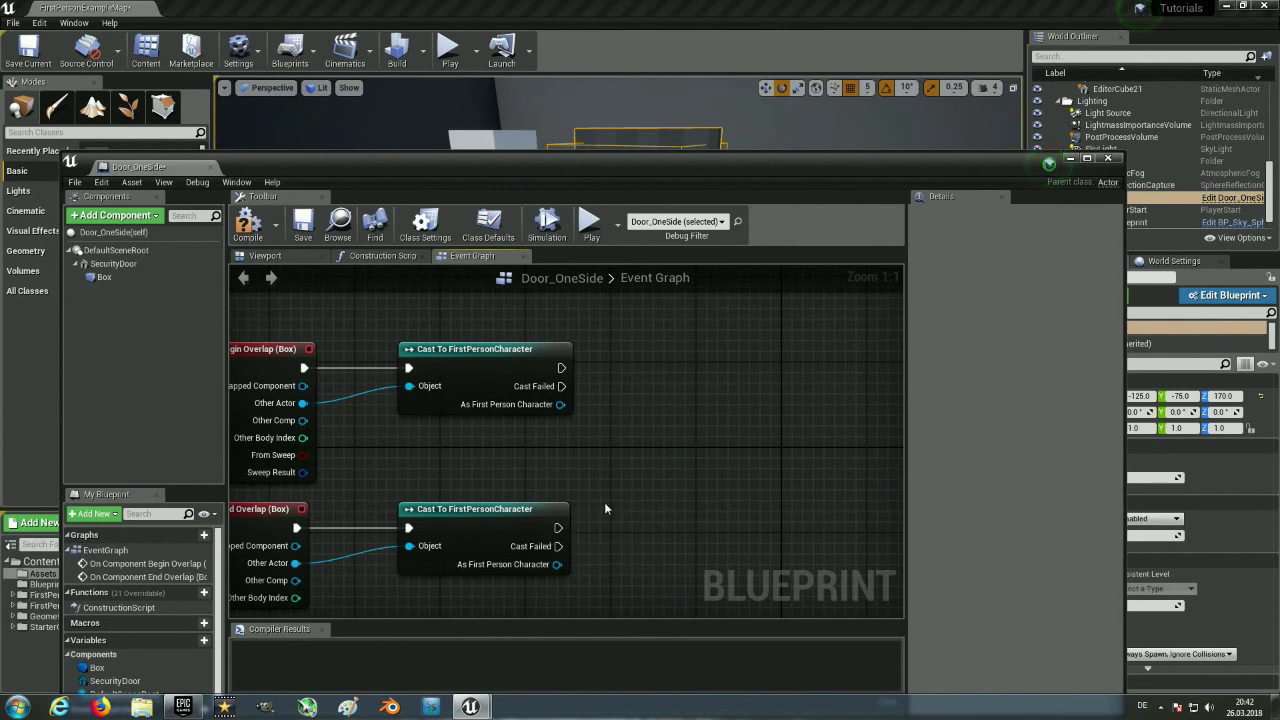
{"action": "scroll", "coordinate": [586, 463], "scroll_direction": "down", "scroll_amount": 1}
{"action": "right_click_drag", "start_coordinate": [645, 484], "coordinate": [581, 478]}
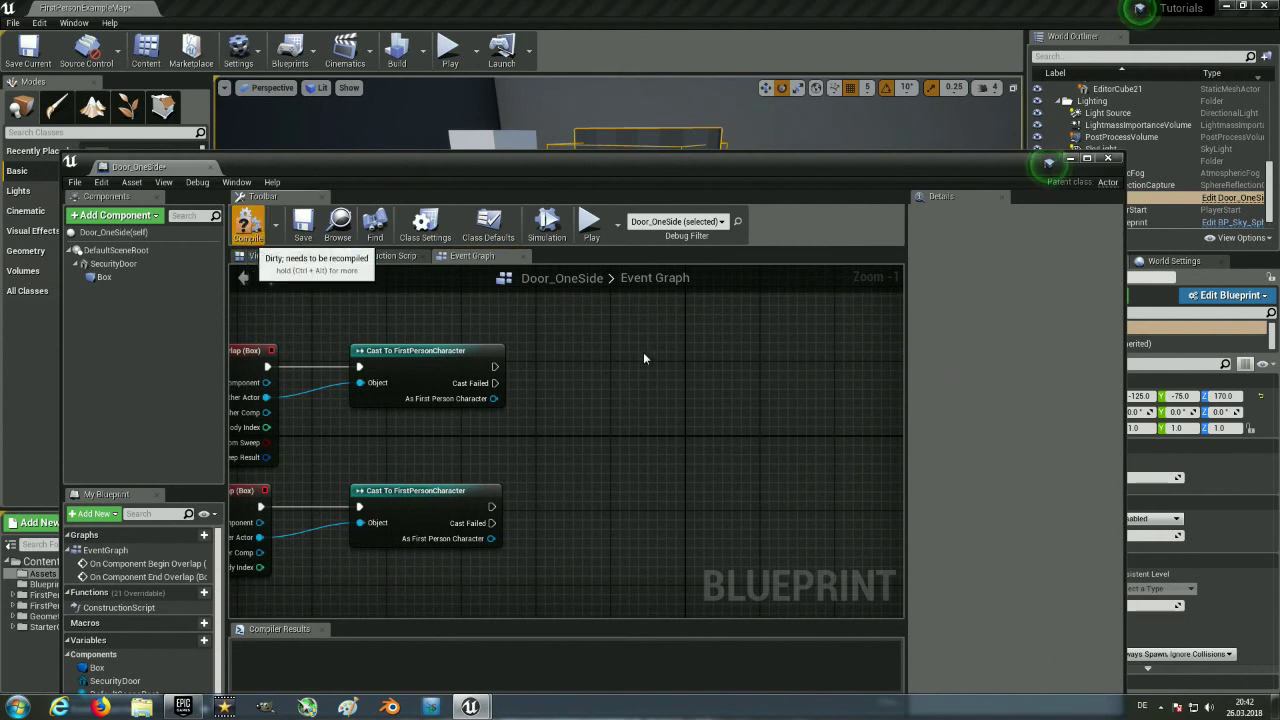
Compile Door_OneSide with F7 and bring the two cast nodes back into view.
{"action": "key", "text": "F7"}
{"action": "right_click_drag", "start_coordinate": [663, 482], "coordinate": [583, 506]}
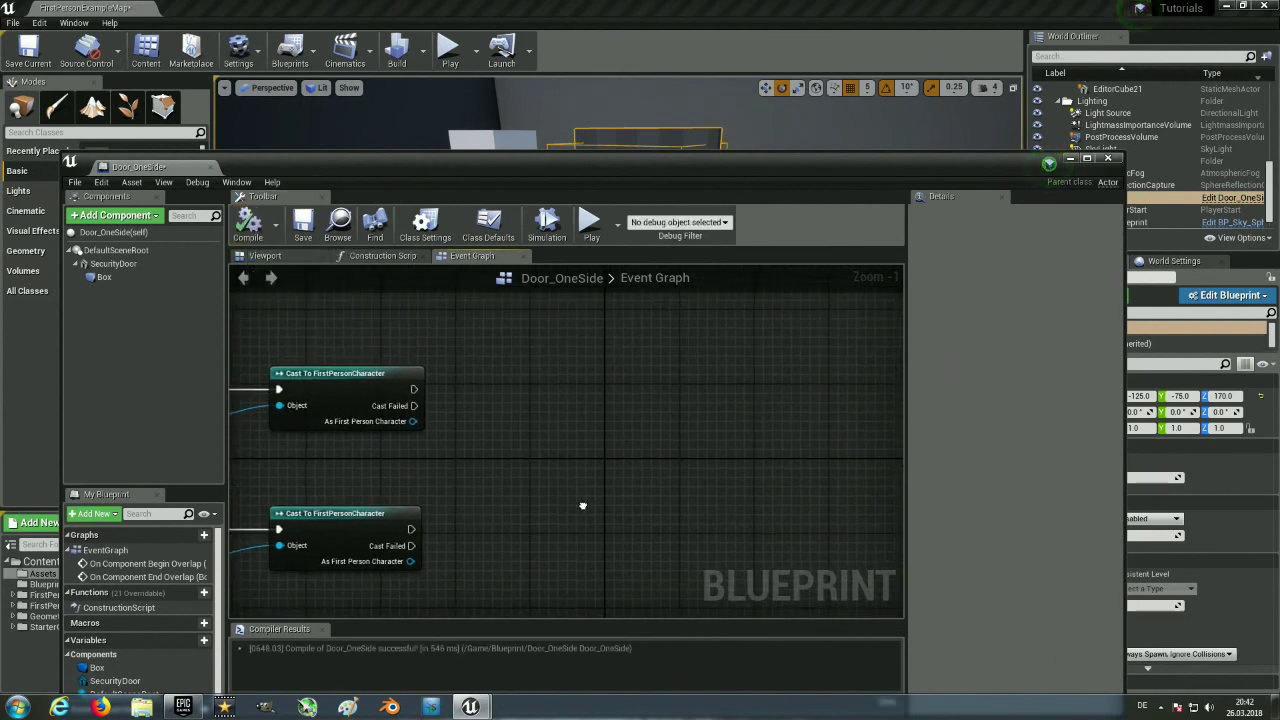
{"action": "mouse_move", "coordinate": [515, 164]}
{"action": "left_mouse_down"}
{"action": "mouse_move", "coordinate": [502, 494]}
{"action": "mouse_move", "coordinate": [536, 164]}
{"action": "left_mouse_up"}
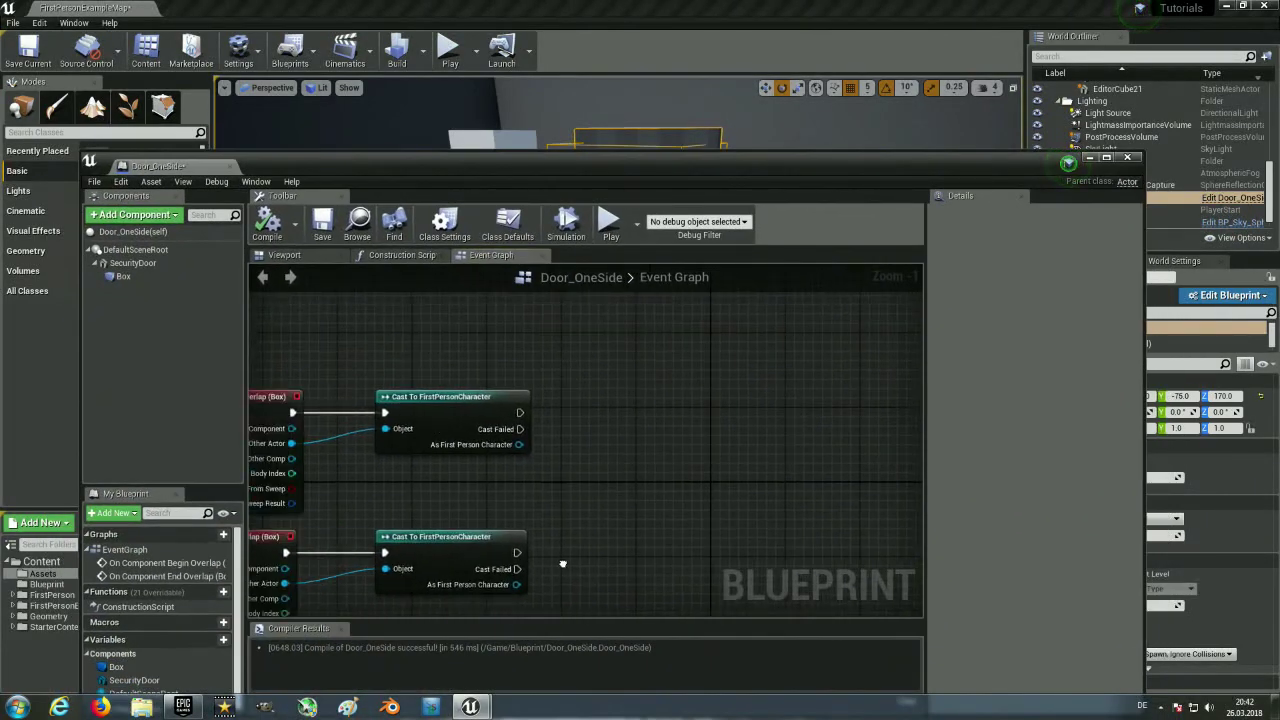
{"action": "mouse_move", "coordinate": [523, 574]}
{"action": "right_mouse_down"}
{"action": "mouse_move", "coordinate": [601, 540]}
{"action": "mouse_move", "coordinate": [475, 496]}
{"action": "right_mouse_up"}
{"action": "scroll", "coordinate": [601, 540], "scroll_direction": "up", "scroll_amount": 1}
{"action": "left_click_drag", "start_coordinate": [382, 480], "coordinate": [628, 476]}
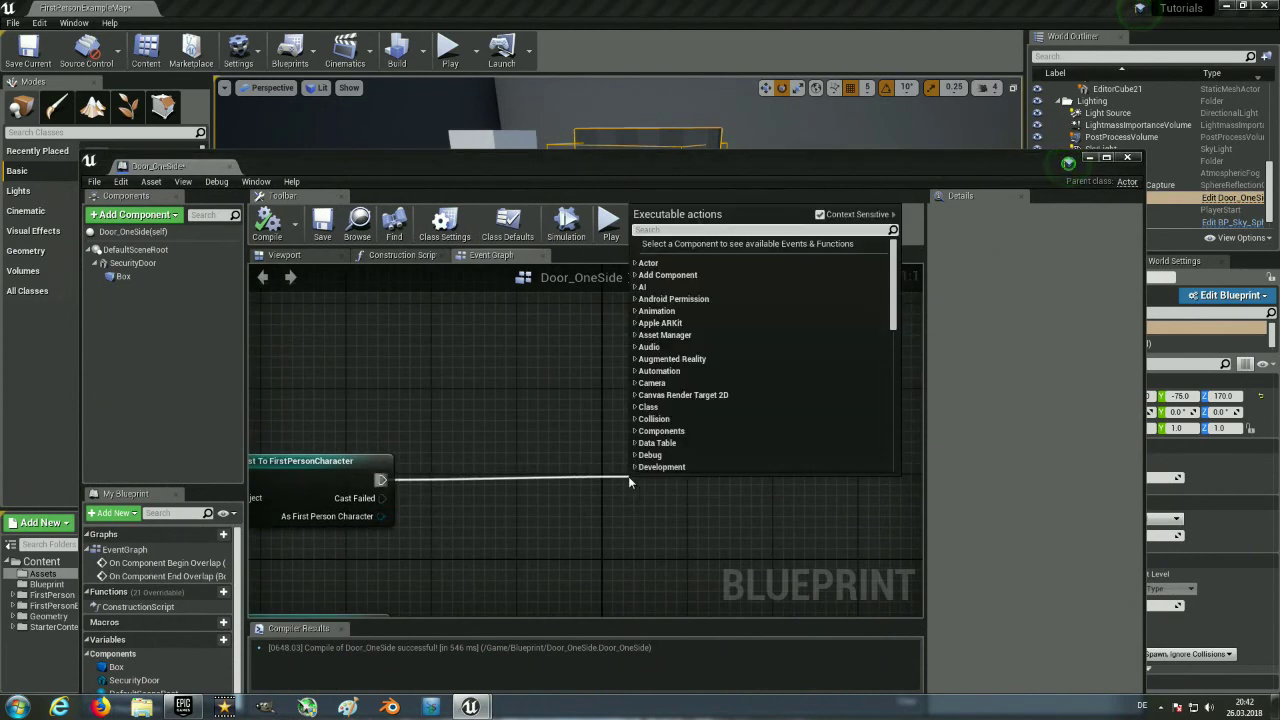
Add a timeline named Door Rotation on the lower cast's exec output and open it.
{"action": "type", "text": "time"}
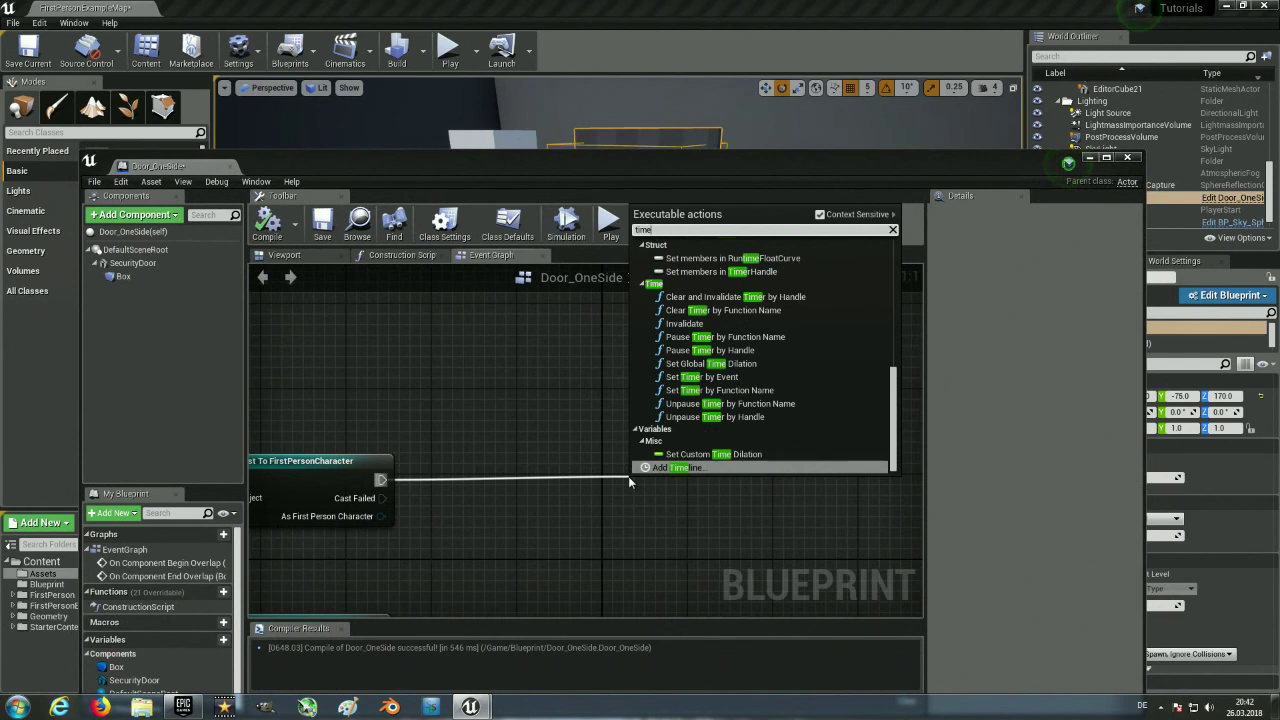
{"action": "key", "text": "Return"}
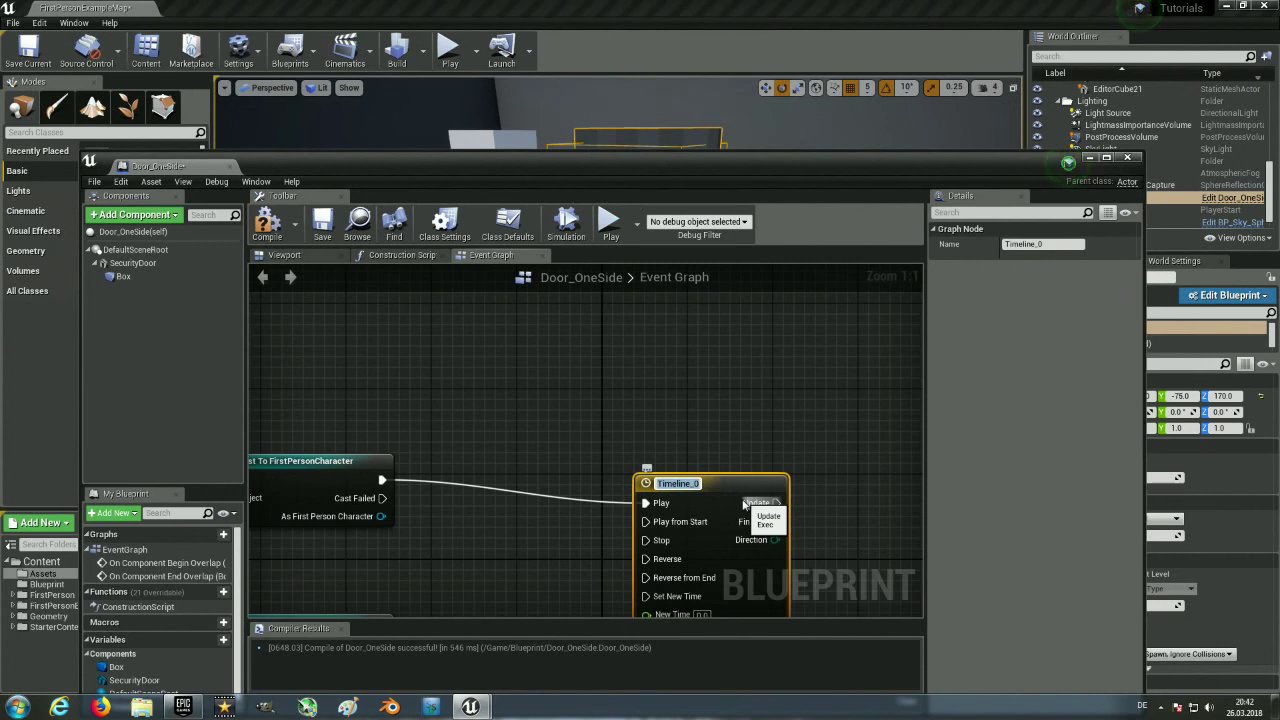
{"action": "type", "text": "Door R"}
{"action": "type", "text": "otat"}
{"action": "type", "text": "ion"}
{"action": "key", "text": "Return"}
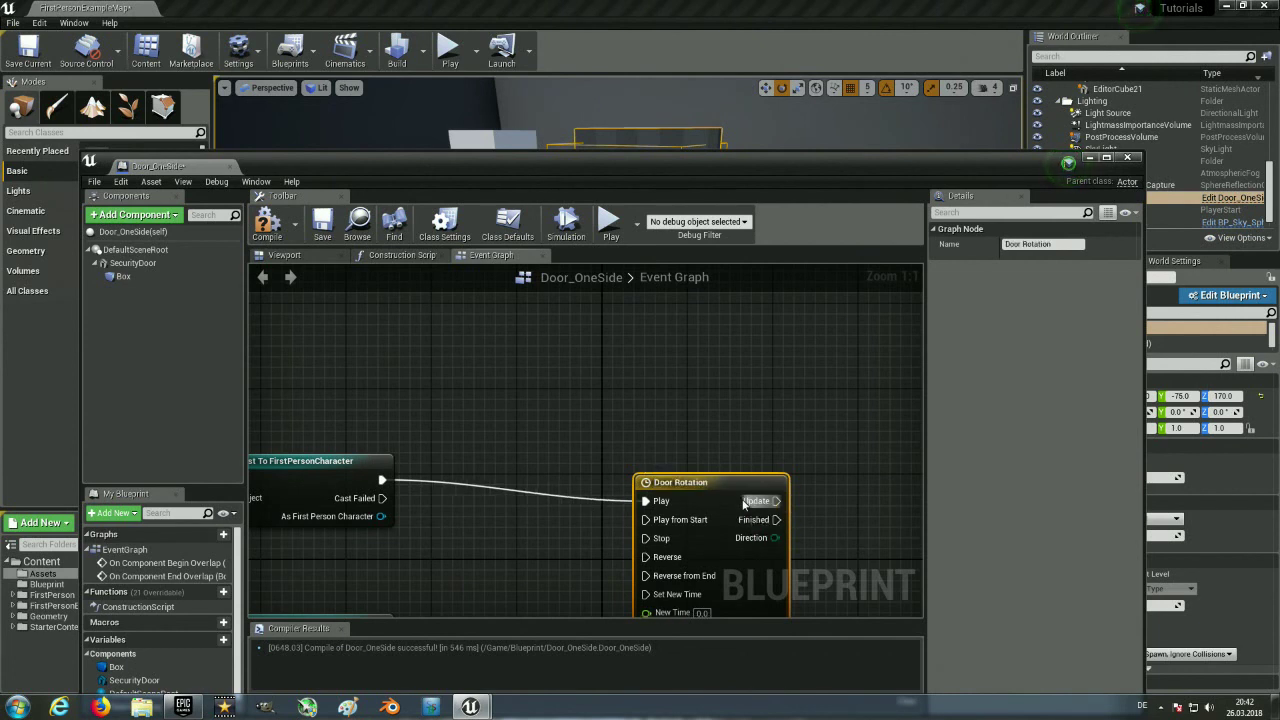
{"action": "left_click_drag", "start_coordinate": [718, 499], "coordinate": [654, 478]}
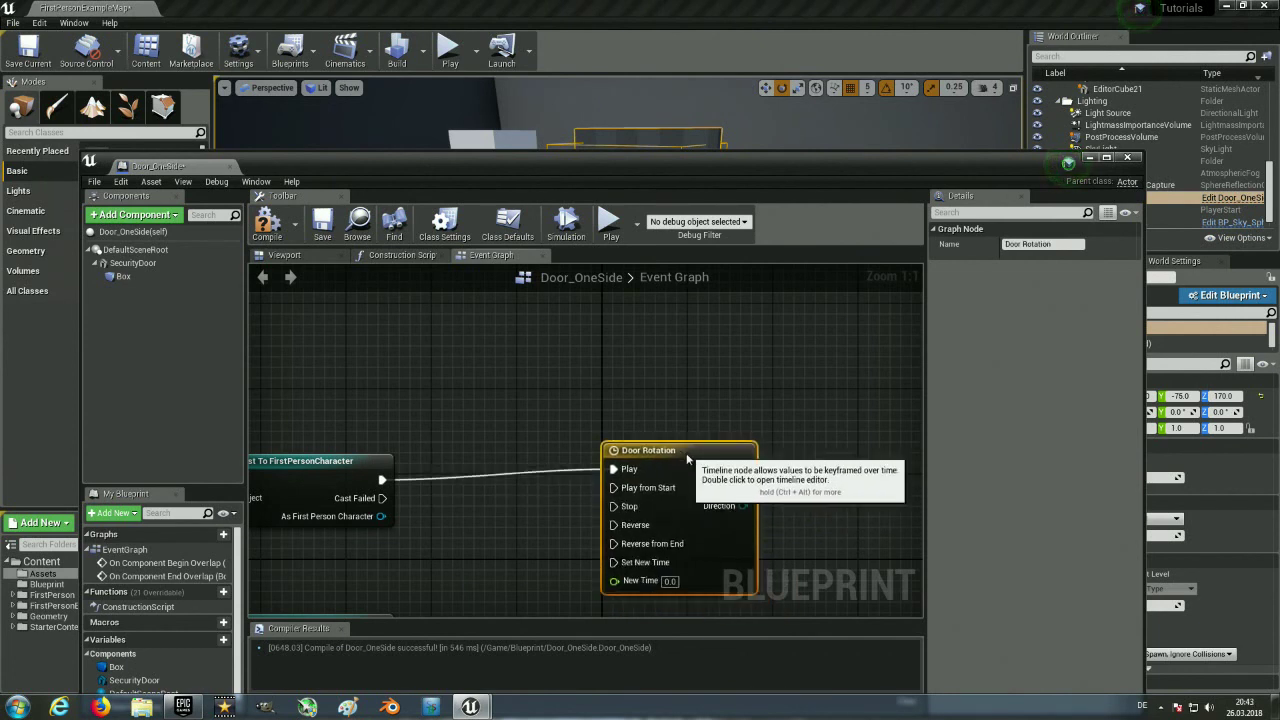
{"action": "double_click", "coordinate": [654, 478]}
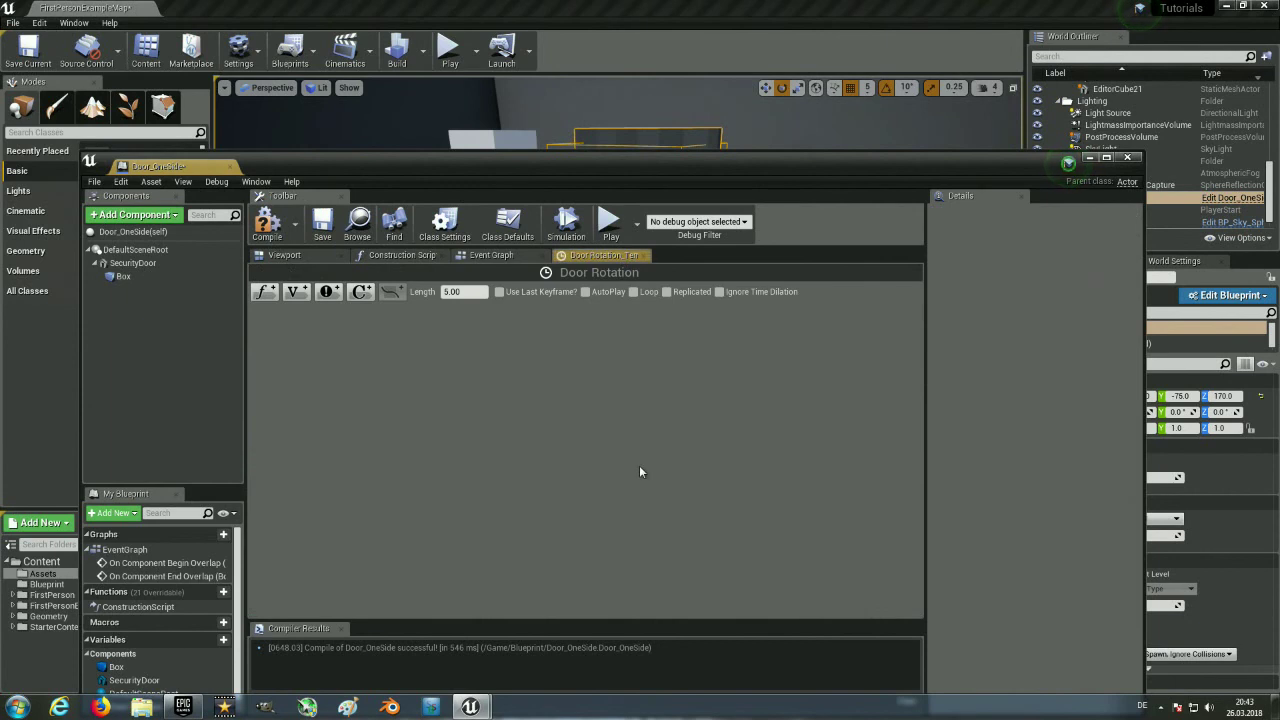
Add a float track named Rotation to the timeline and compile.
{"action": "left_click", "coordinate": [263, 292]}
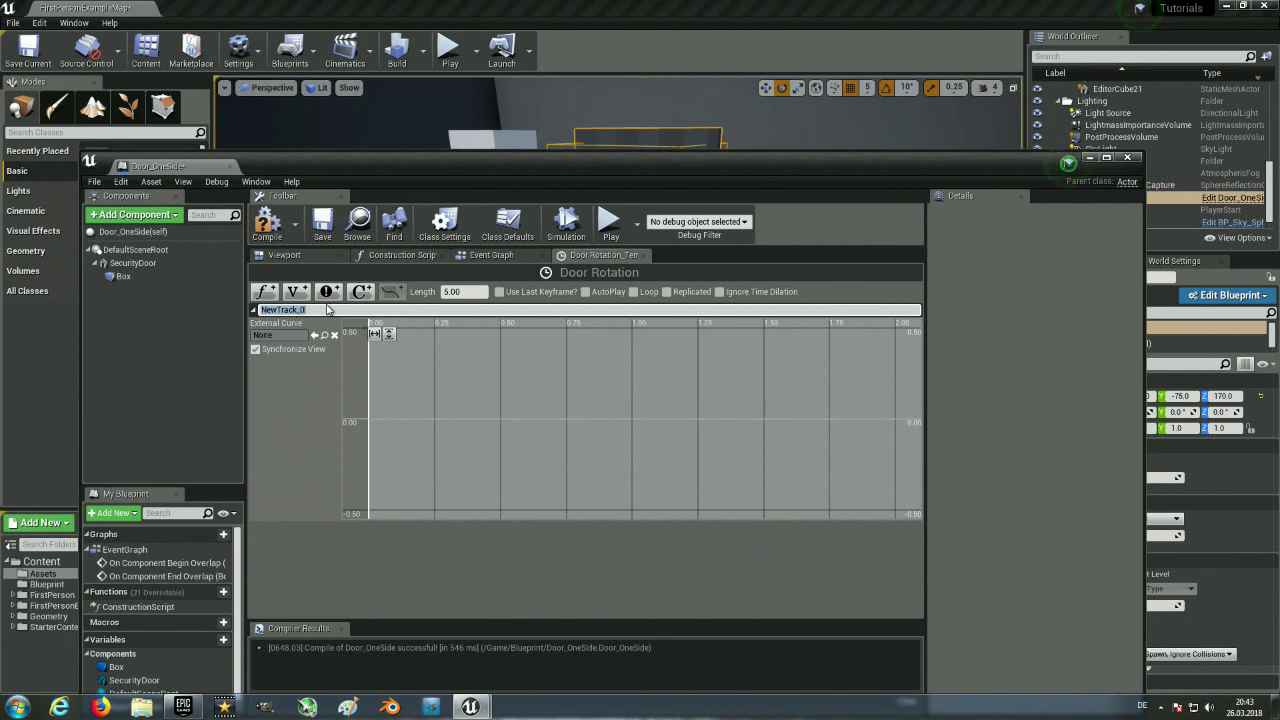
{"action": "type", "text": "Rotation"}
{"action": "key", "text": "Return"}
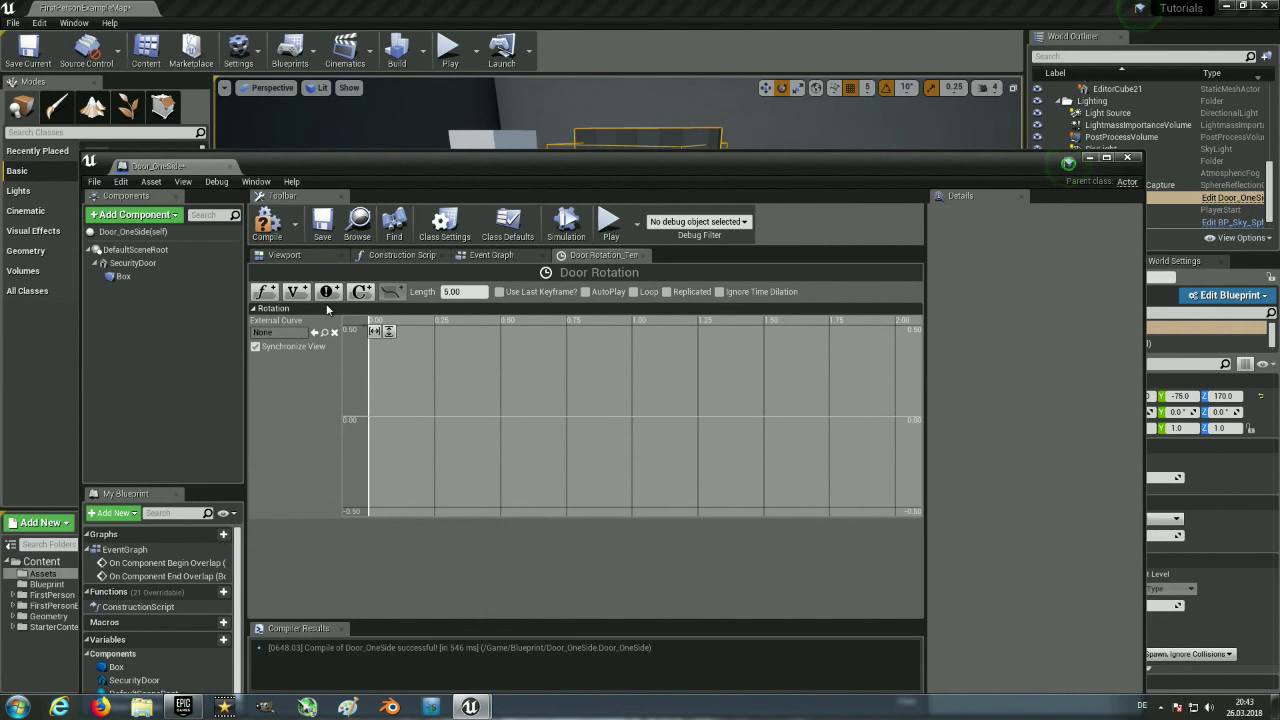
{"action": "left_click", "coordinate": [268, 226]}
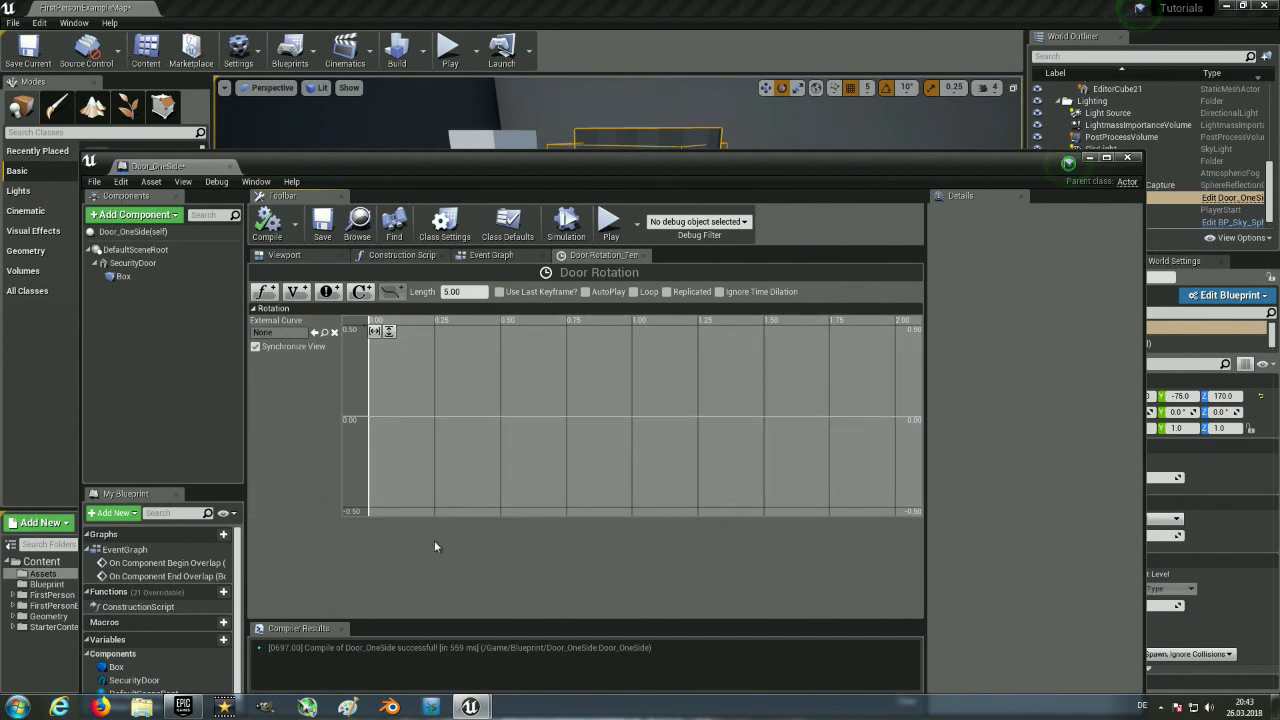
Remove the extra NewTrack_1 track, leaving only Rotation.
{"action": "left_click", "coordinate": [265, 291]}
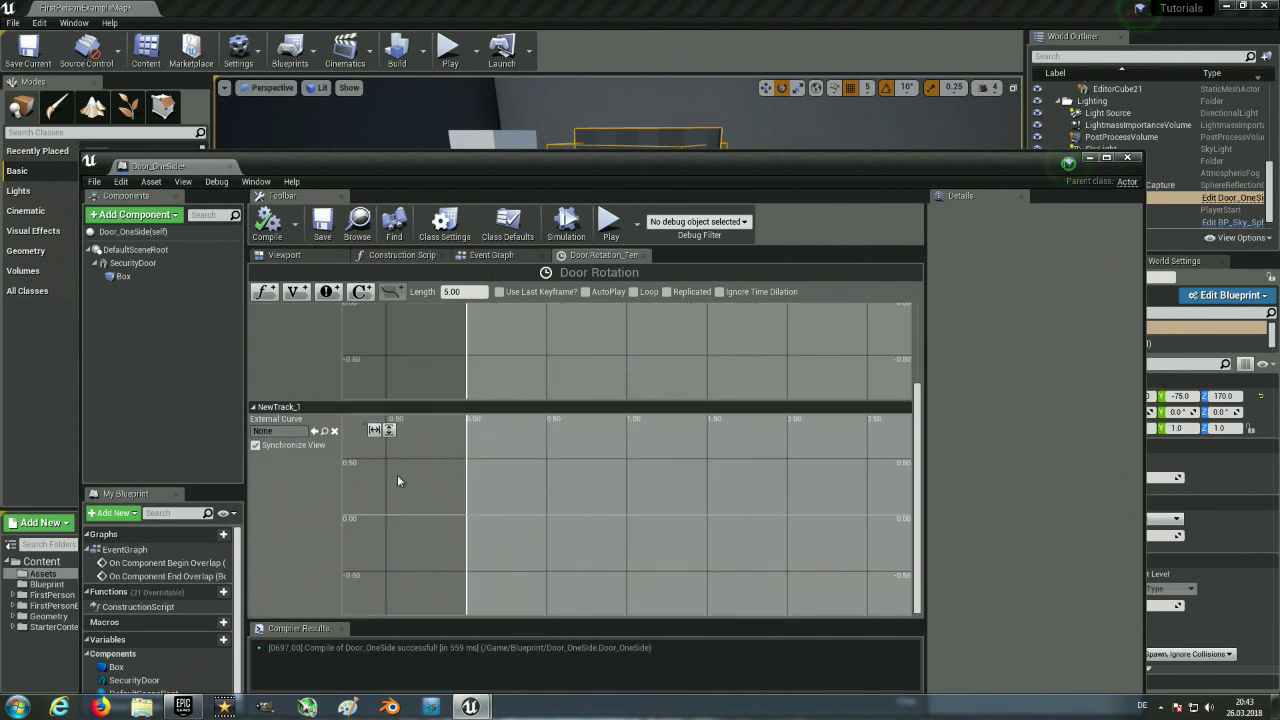
{"action": "left_click", "coordinate": [288, 411]}
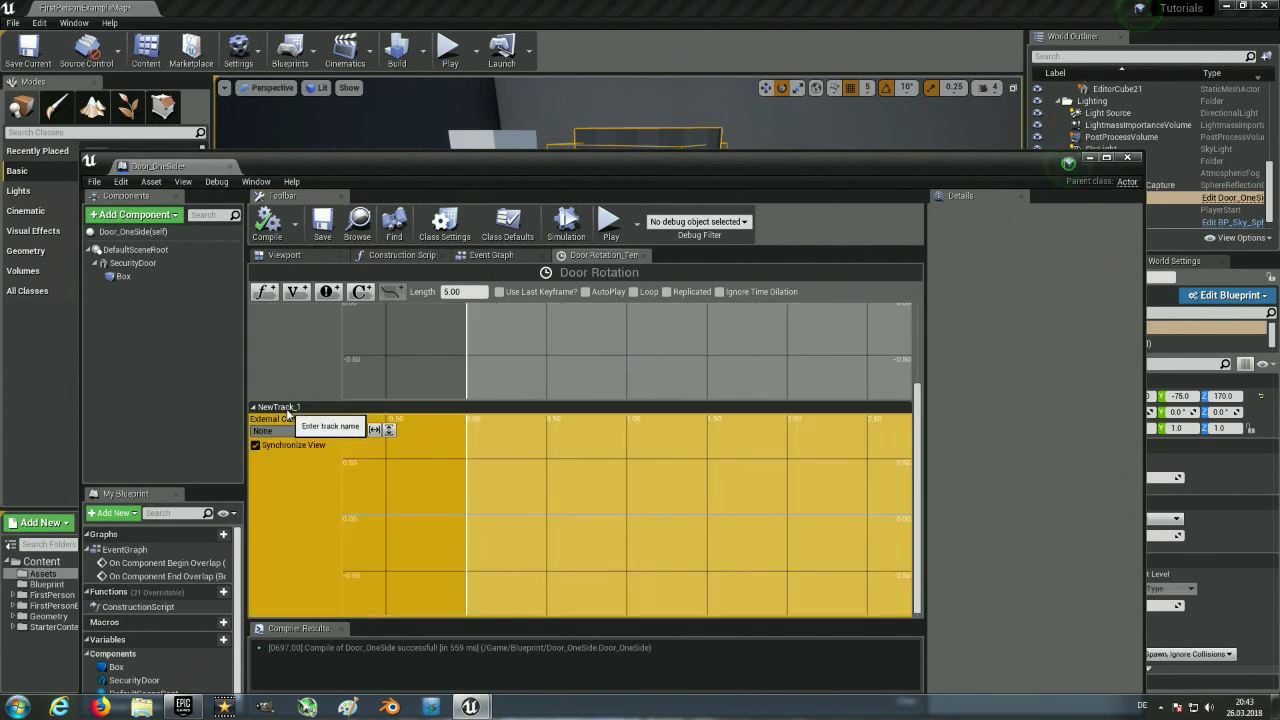
{"action": "type", "text": "Rotation"}
{"action": "key", "text": "Return"}
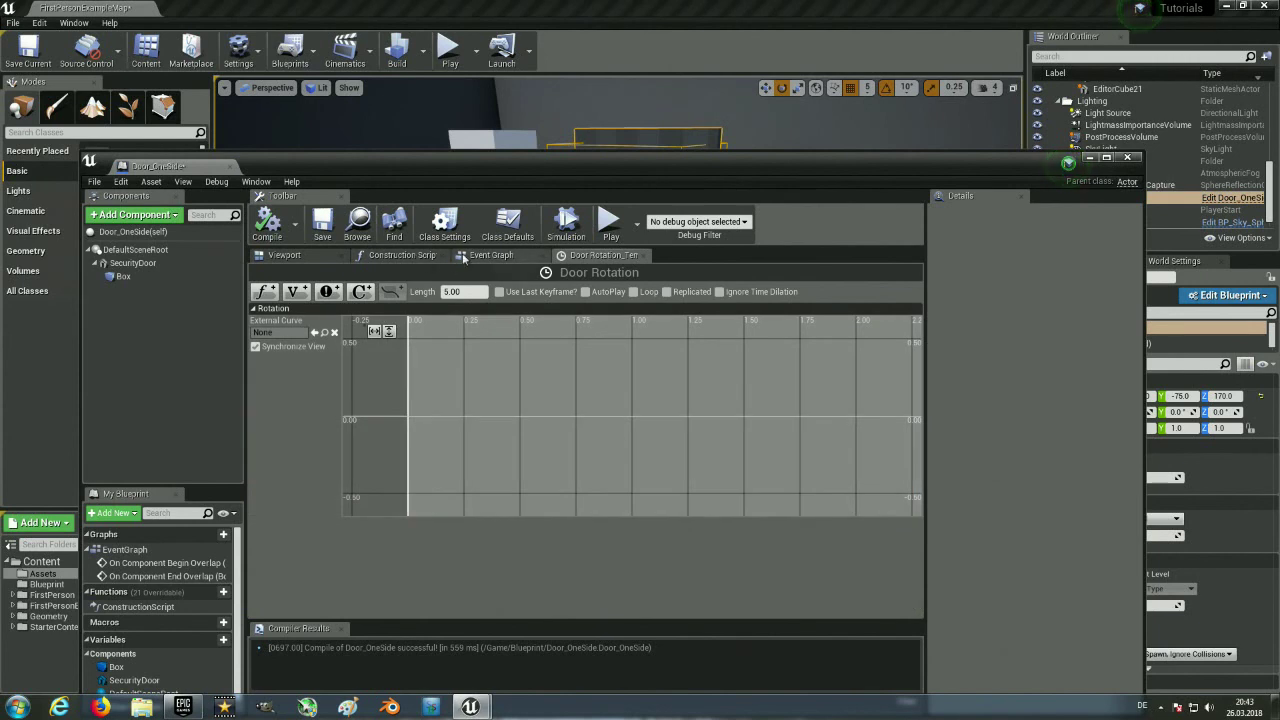
{"action": "left_click", "coordinate": [463, 258]}
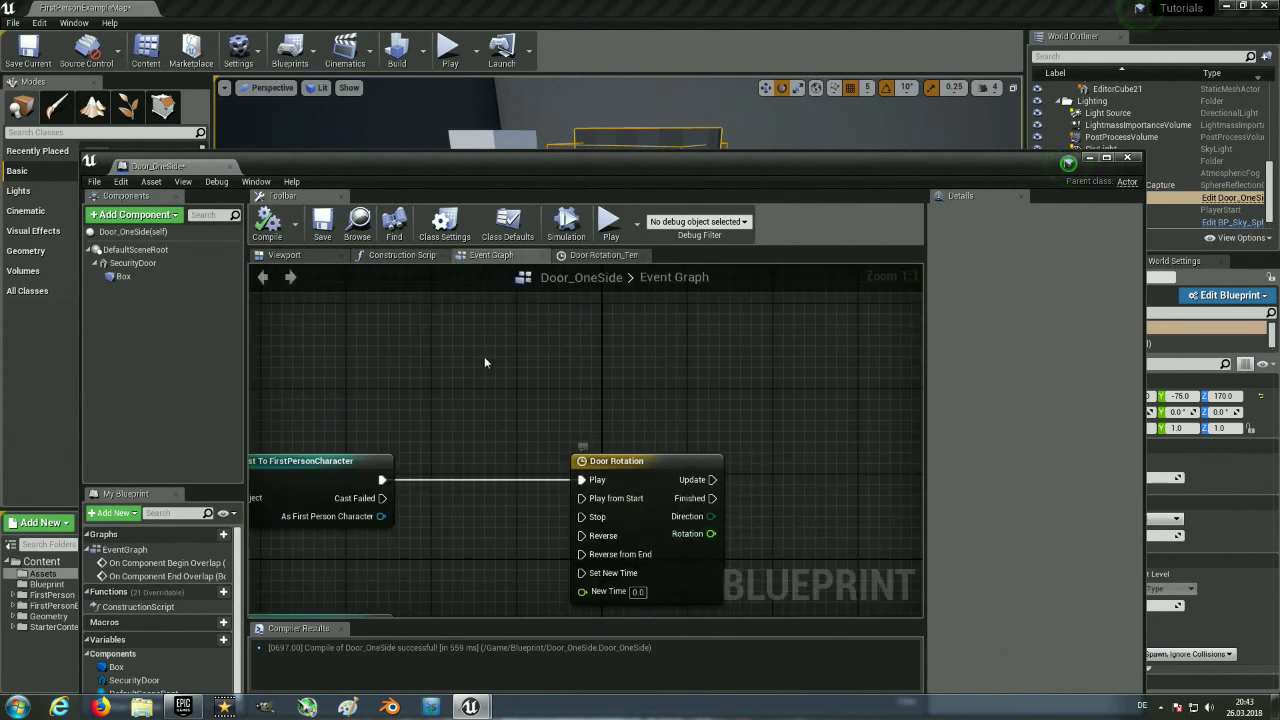
Add a first key to the Rotation curve at time 0.
{"action": "left_click", "coordinate": [598, 255]}
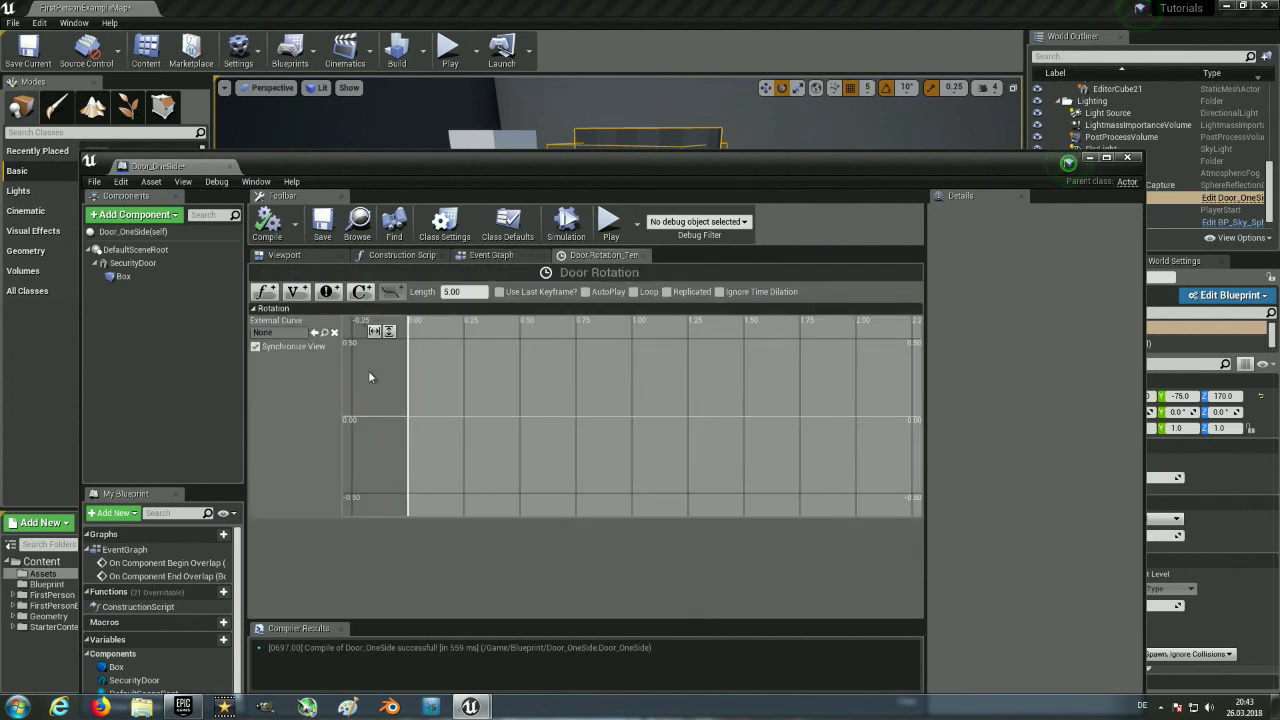
{"action": "right_click", "coordinate": [426, 420]}
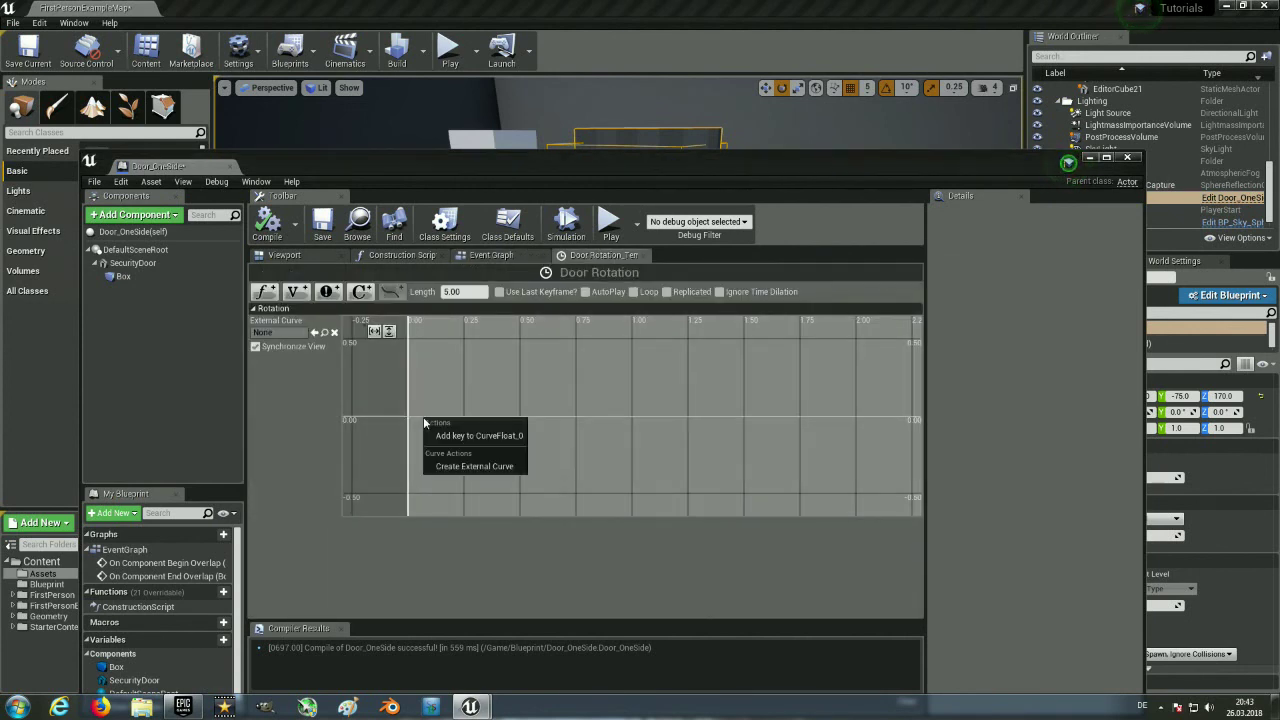
{"action": "left_click", "coordinate": [484, 440]}
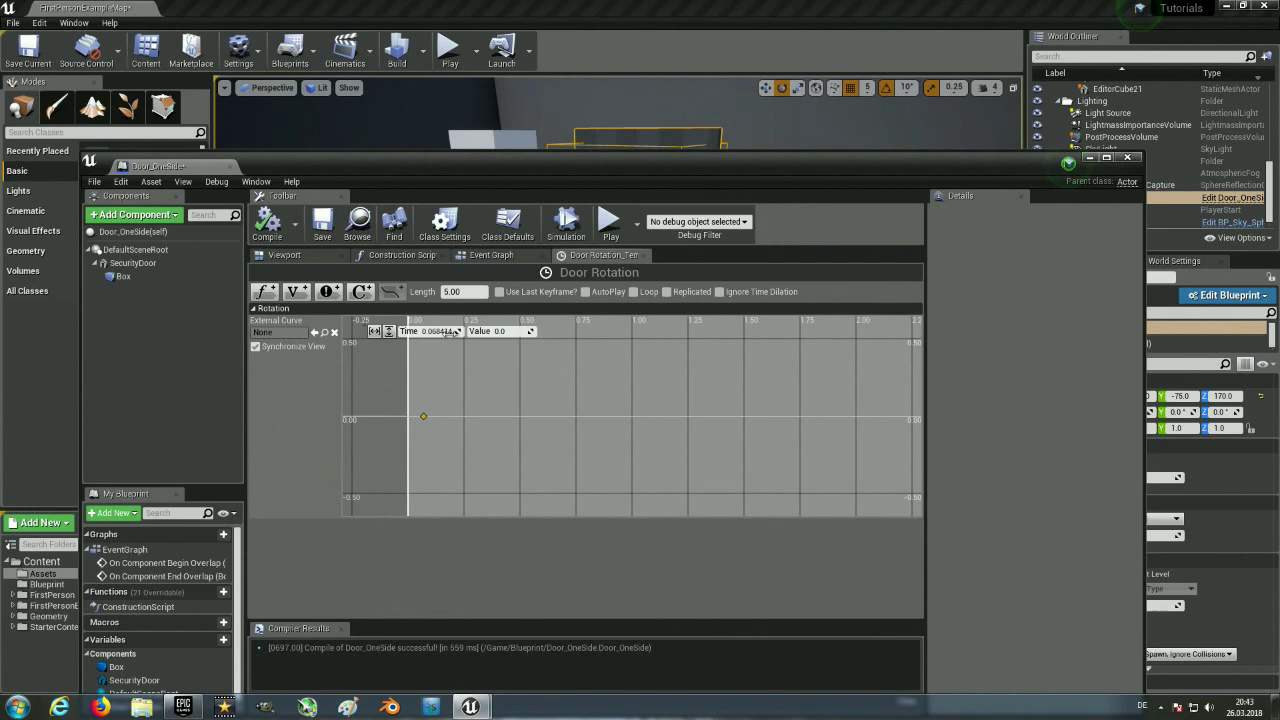
{"action": "type", "text": "0"}
{"action": "key", "text": "Return"}
{"action": "left_click", "coordinate": [484, 352]}
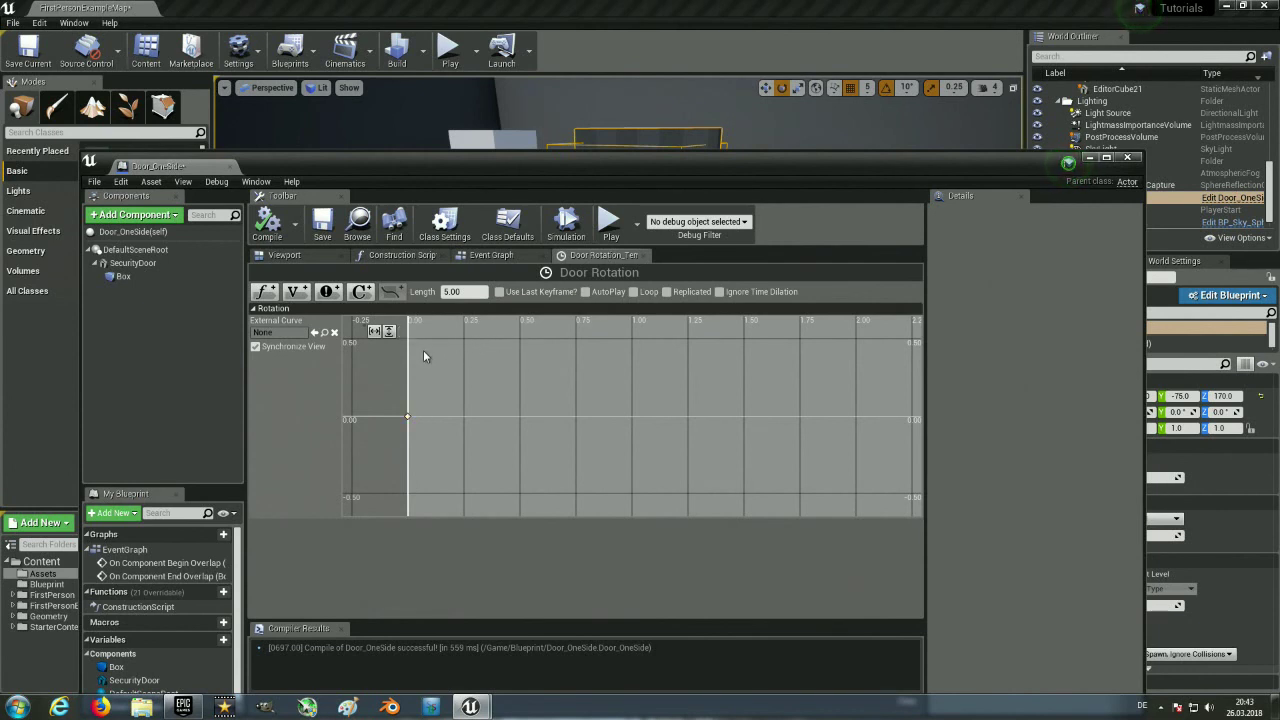
Add a second key to the Rotation curve at time 1.0.
{"action": "right_click", "coordinate": [510, 424]}
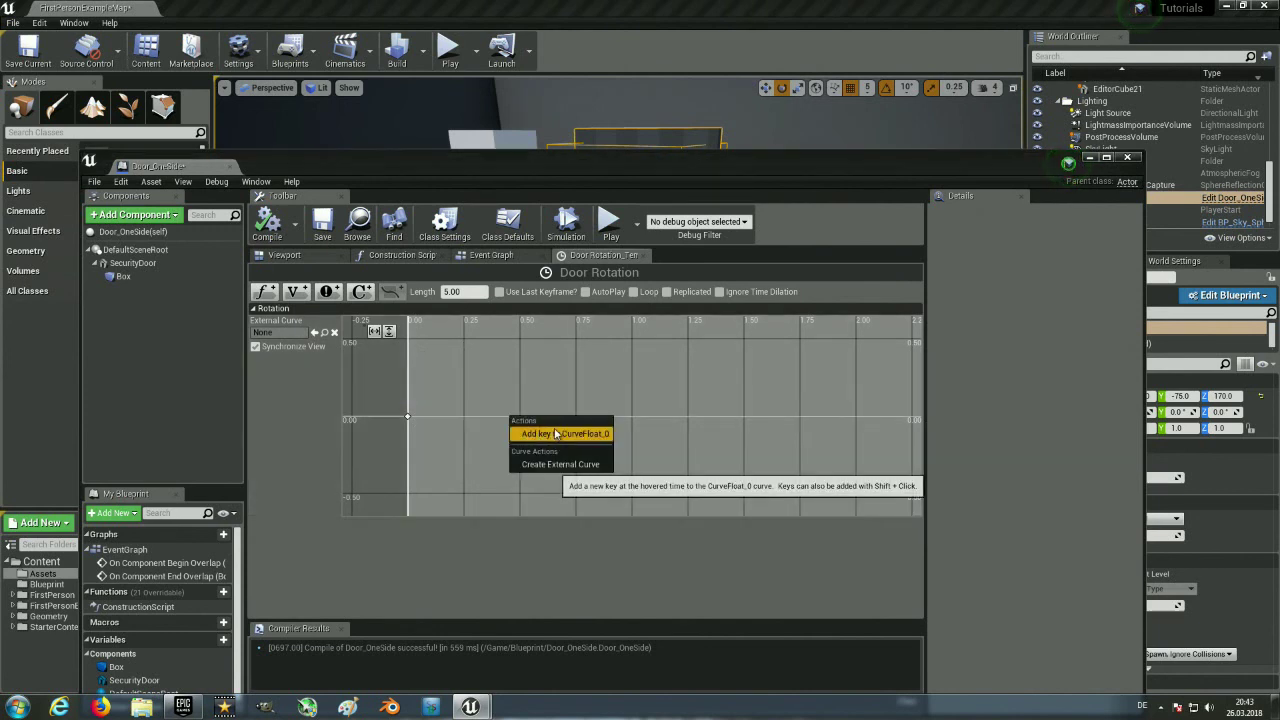
{"action": "left_click", "coordinate": [556, 433]}
{"action": "left_click", "coordinate": [432, 333]}
{"action": "type", "text": "1"}
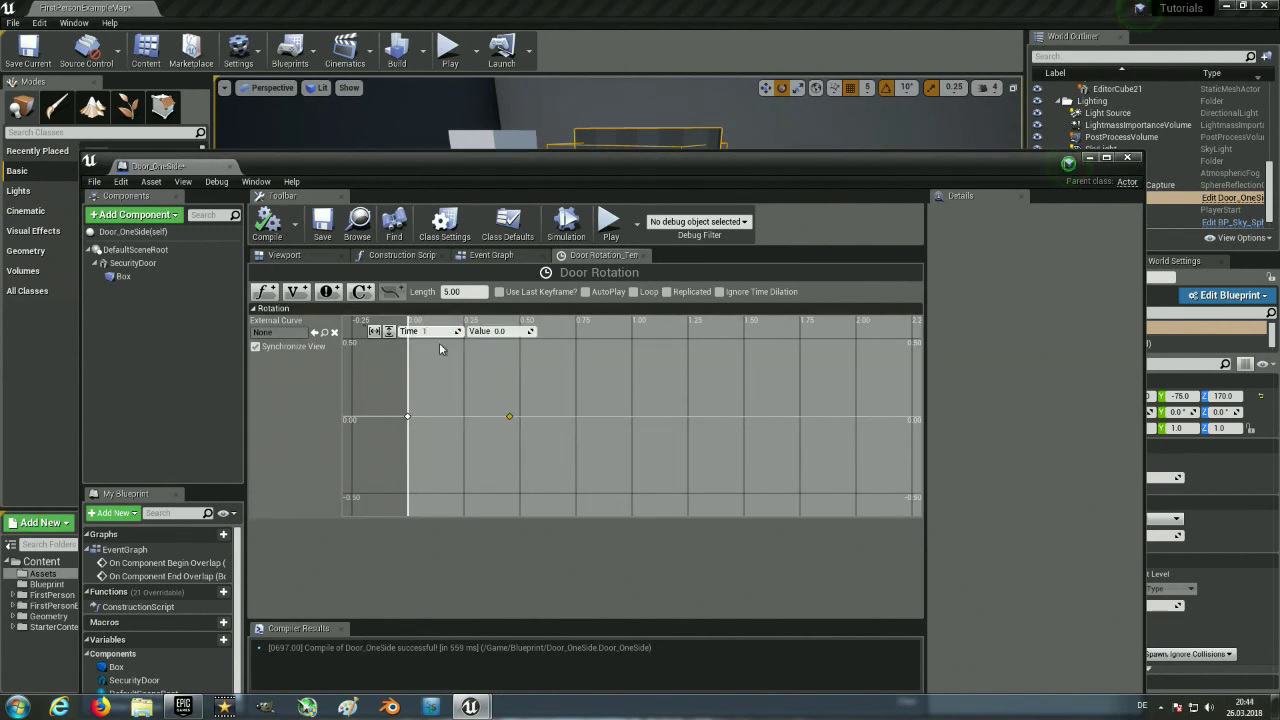
{"action": "left_click", "coordinate": [443, 364]}
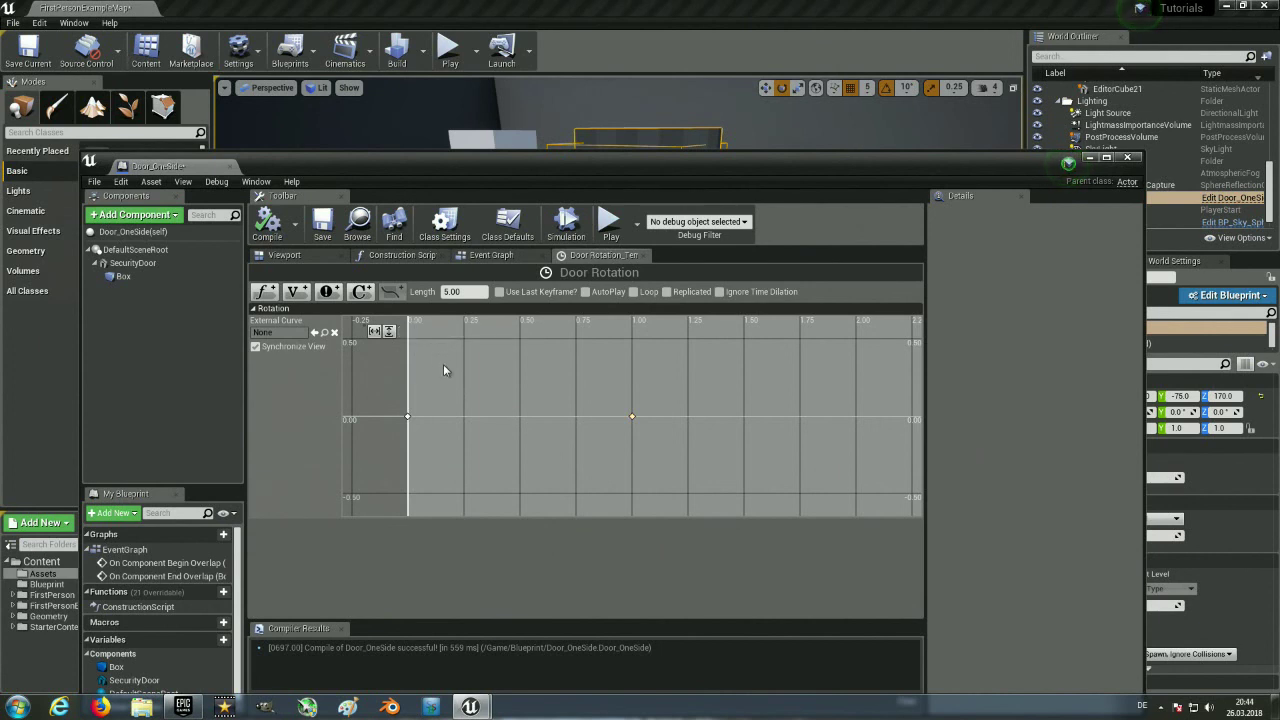
{"action": "left_click", "coordinate": [631, 425]}
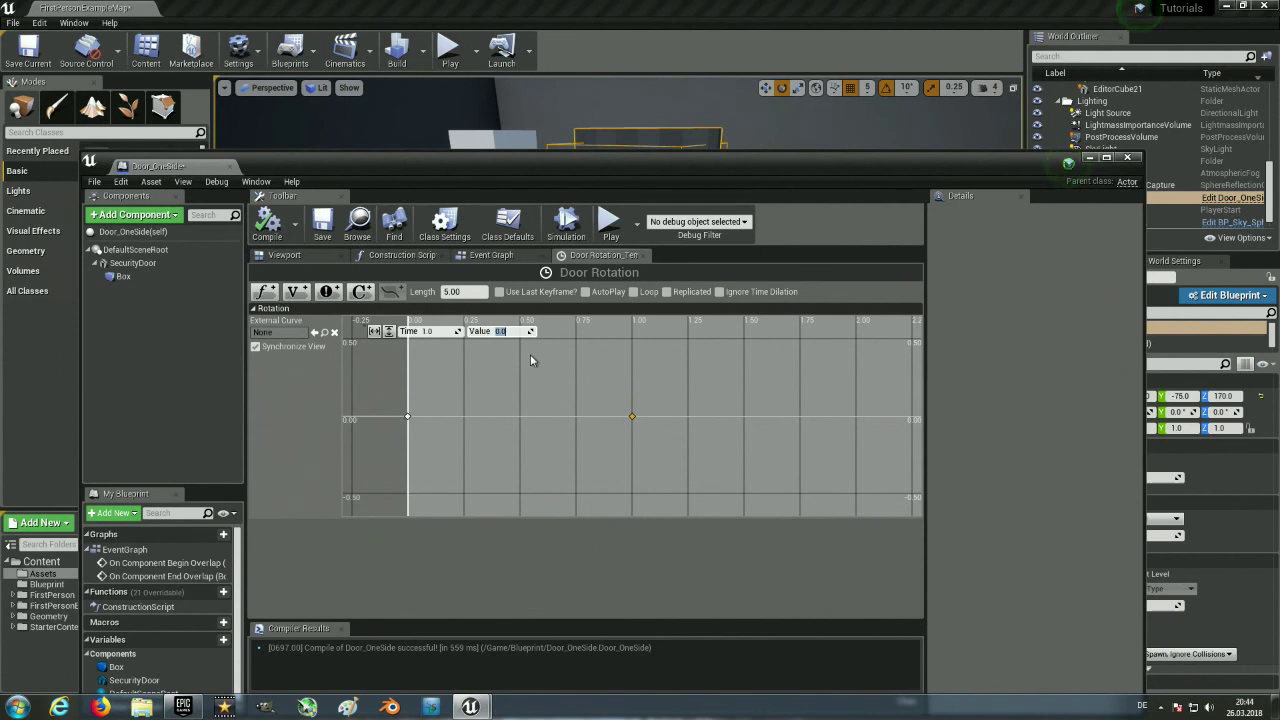
{"action": "type", "text": "90"}
Confirm the end key's value of 90 and set the timeline length to 1.00.
{"action": "key", "text": "Return"}
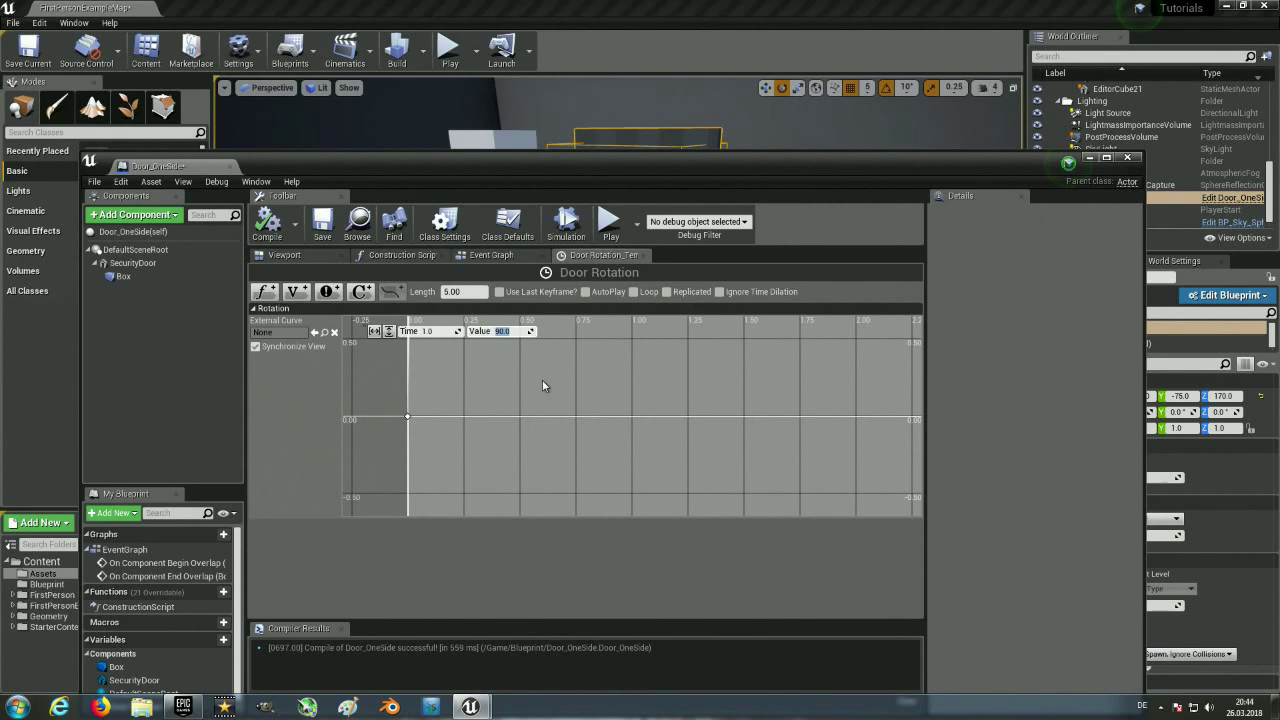
{"action": "left_click", "coordinate": [542, 380]}
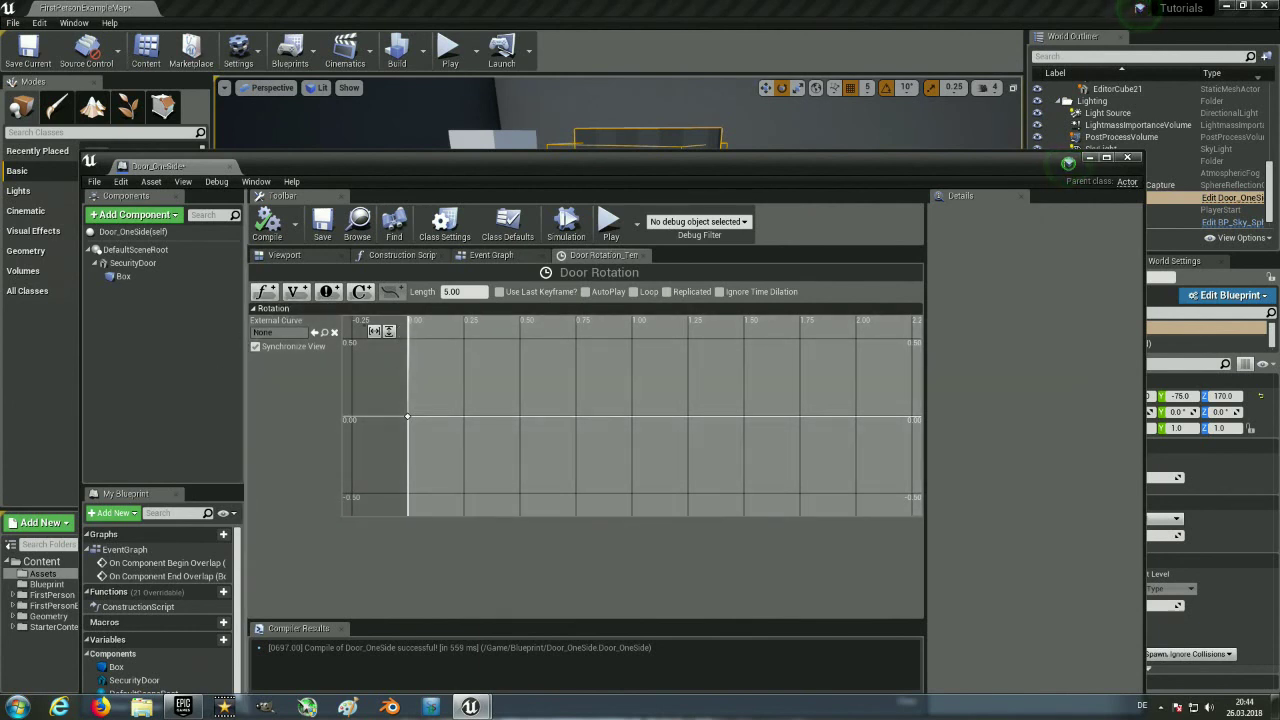
{"action": "left_click", "coordinate": [451, 291]}
{"action": "type", "text": "1"}
{"action": "key", "text": "Return"}
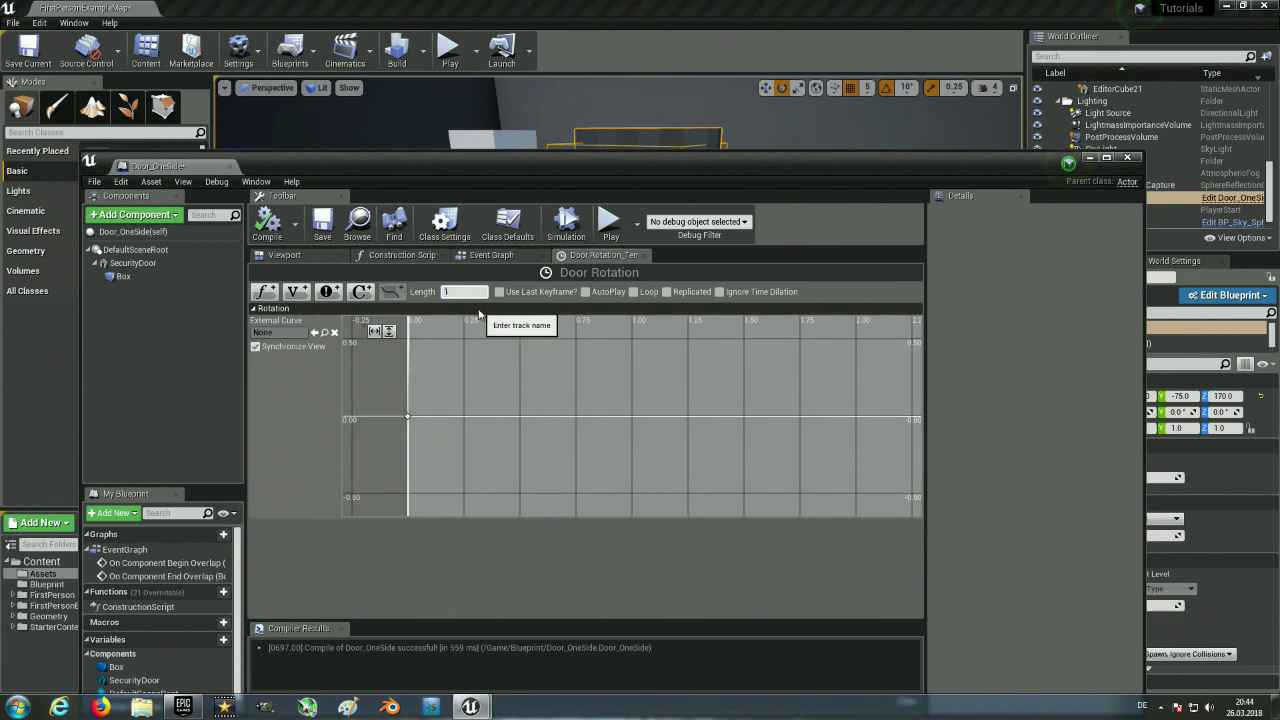
{"action": "key", "text": "Return"}
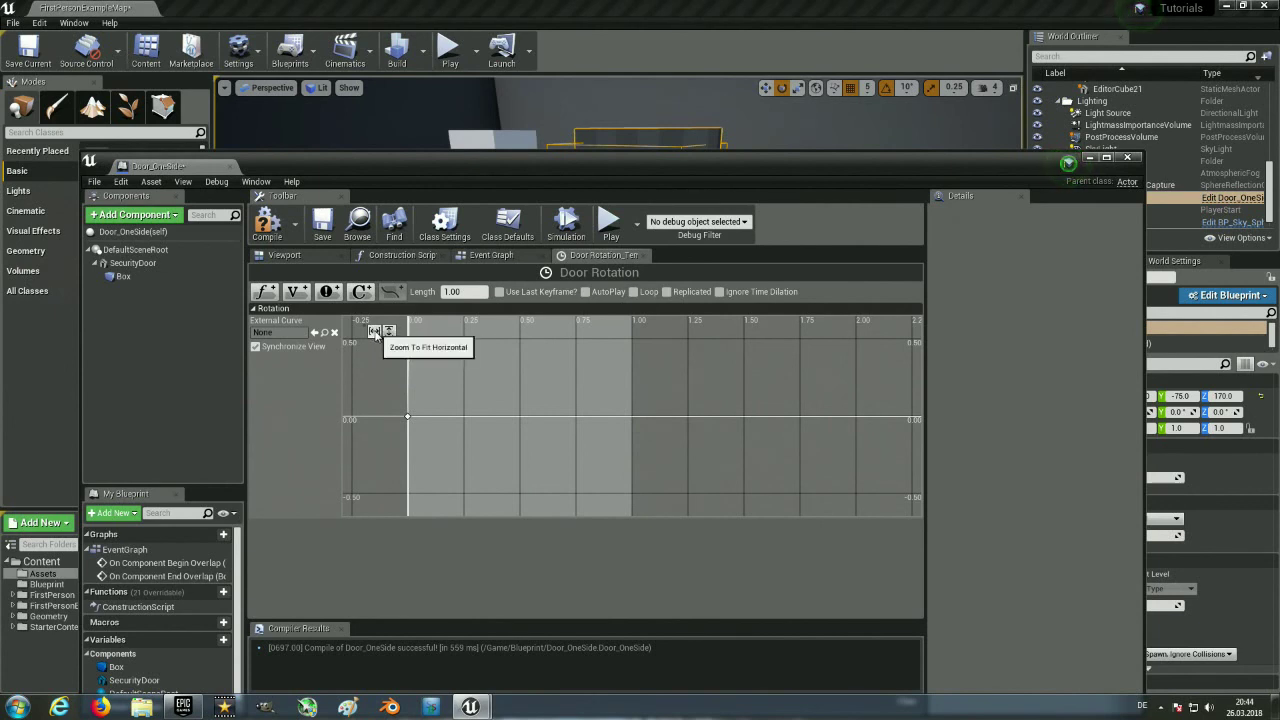
Fit the curve in view and give its first key Auto interpolation for a smooth ease.
{"action": "left_click", "coordinate": [375, 332]}
{"action": "left_click", "coordinate": [389, 331]}
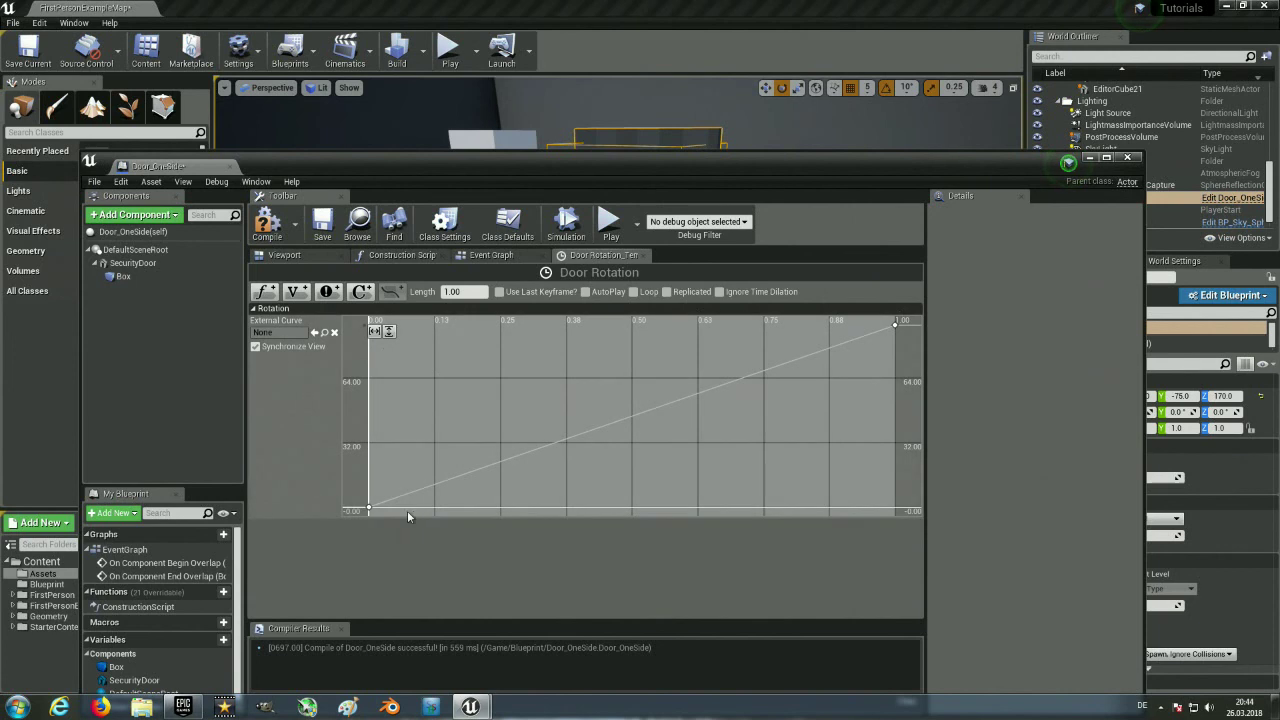
{"action": "right_click", "coordinate": [370, 510]}
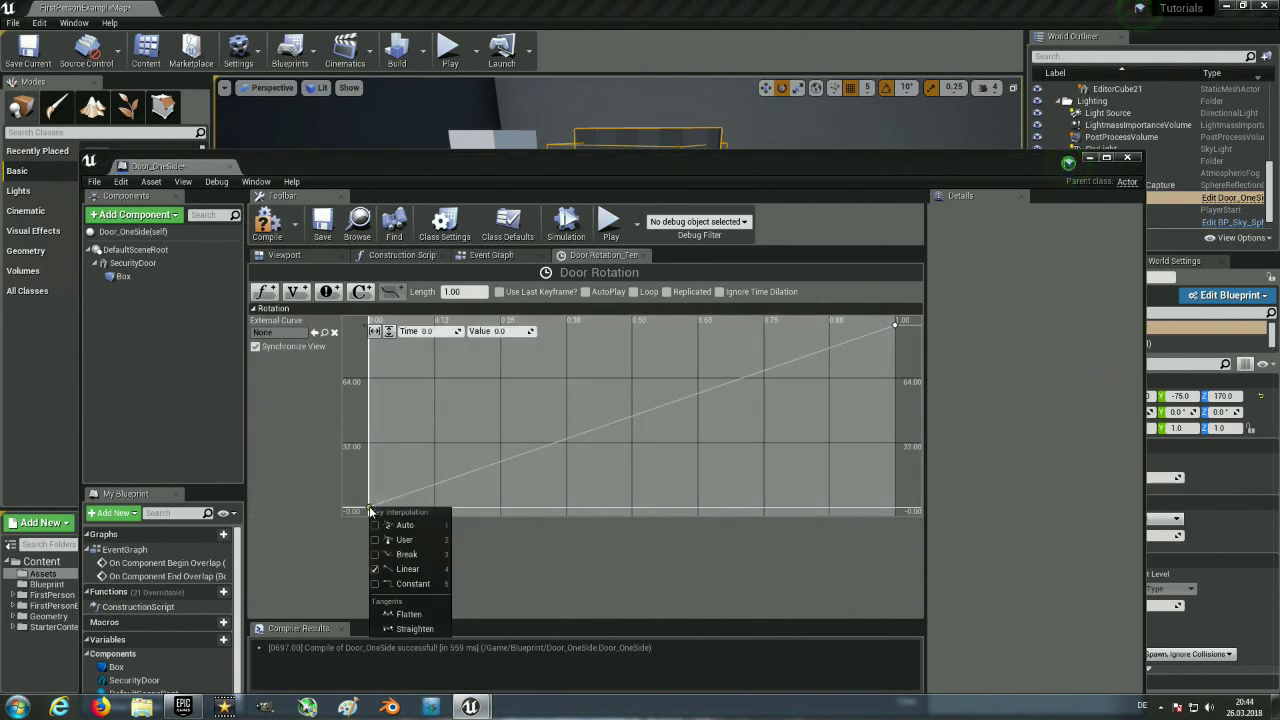
{"action": "left_click", "coordinate": [404, 524]}
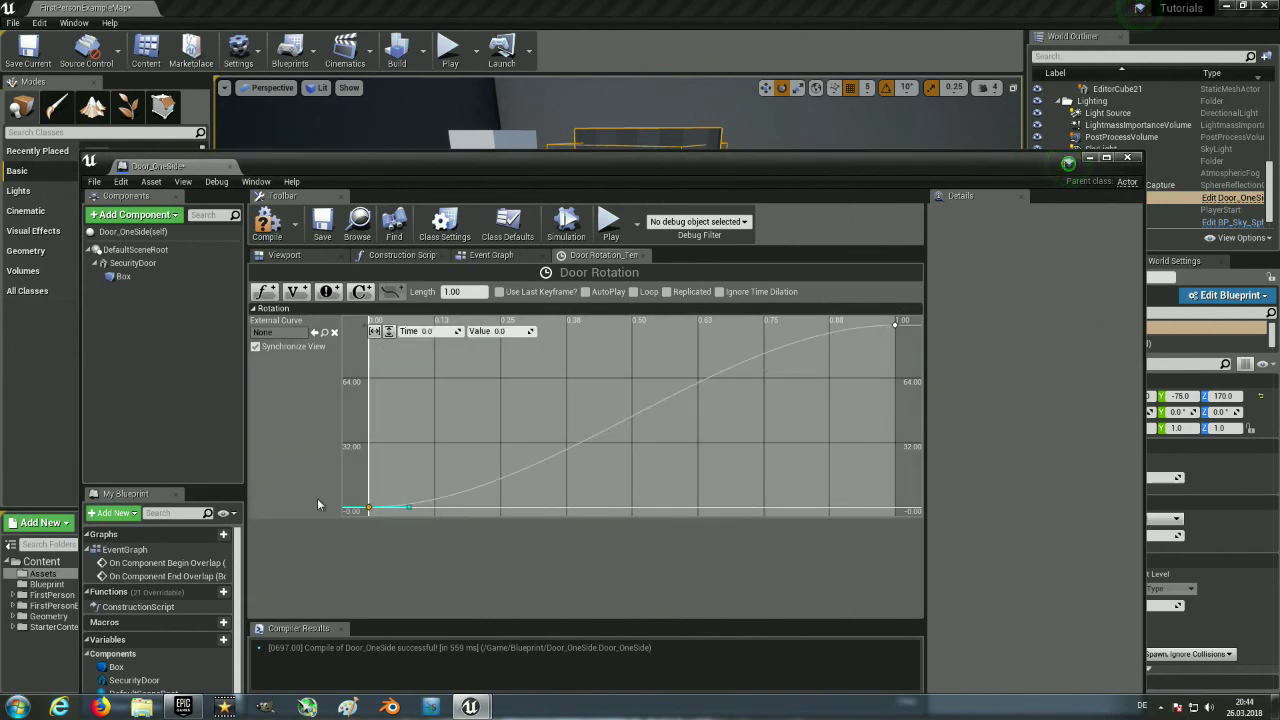
{"action": "right_click", "coordinate": [897, 328]}
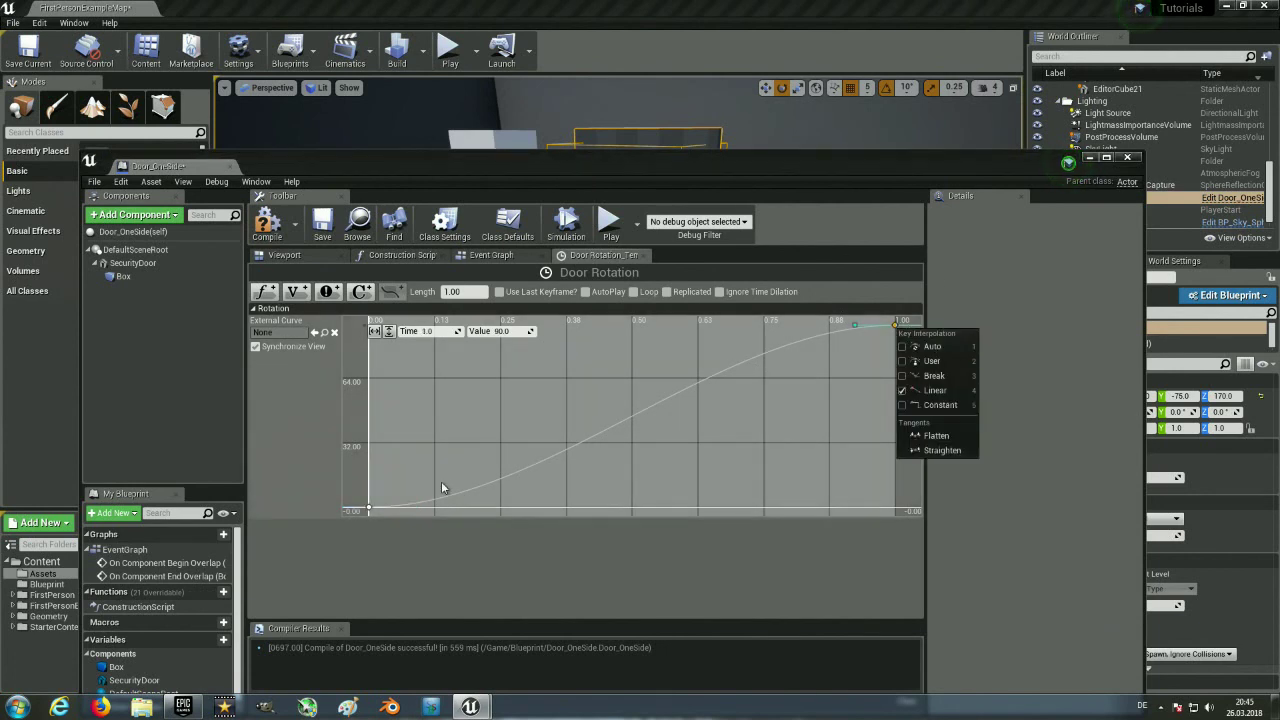
{"action": "left_click", "coordinate": [655, 462]}
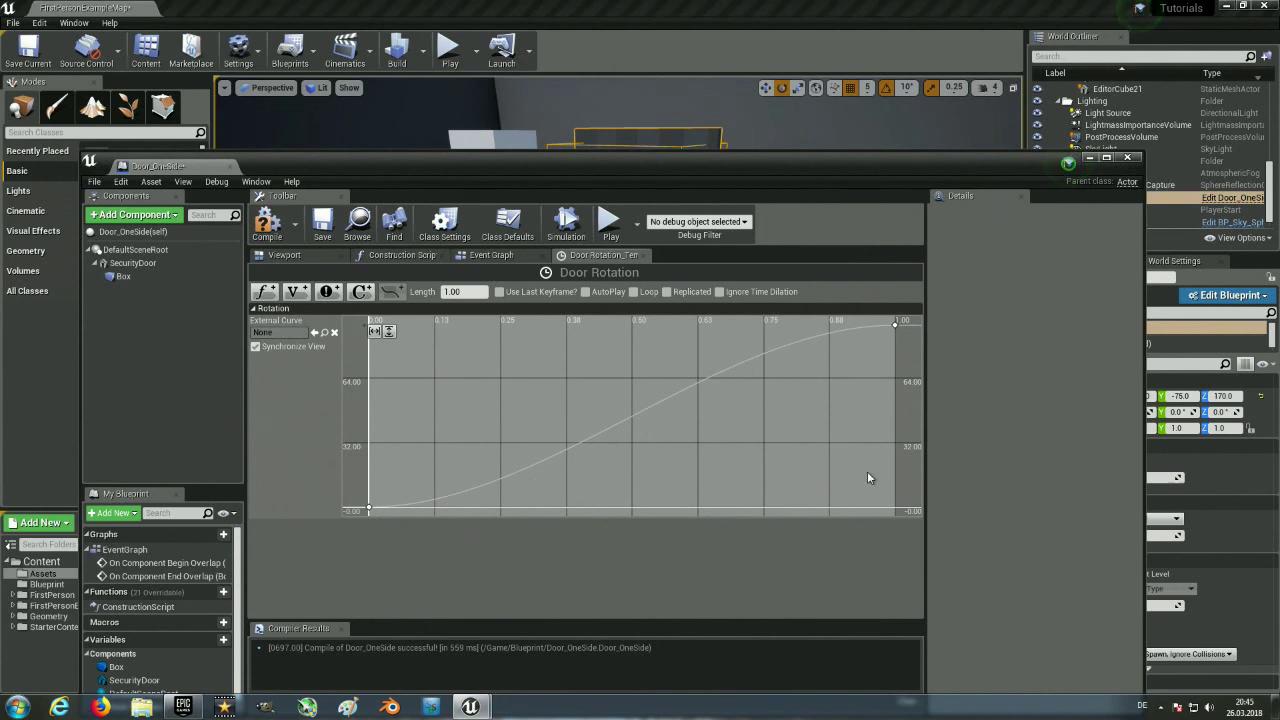
Compile, then drive a new SetRelativeRotation (SecurityDoor) node from Door Rotation's Update output.
{"action": "left_click", "coordinate": [268, 222]}
{"action": "left_click", "coordinate": [525, 255]}
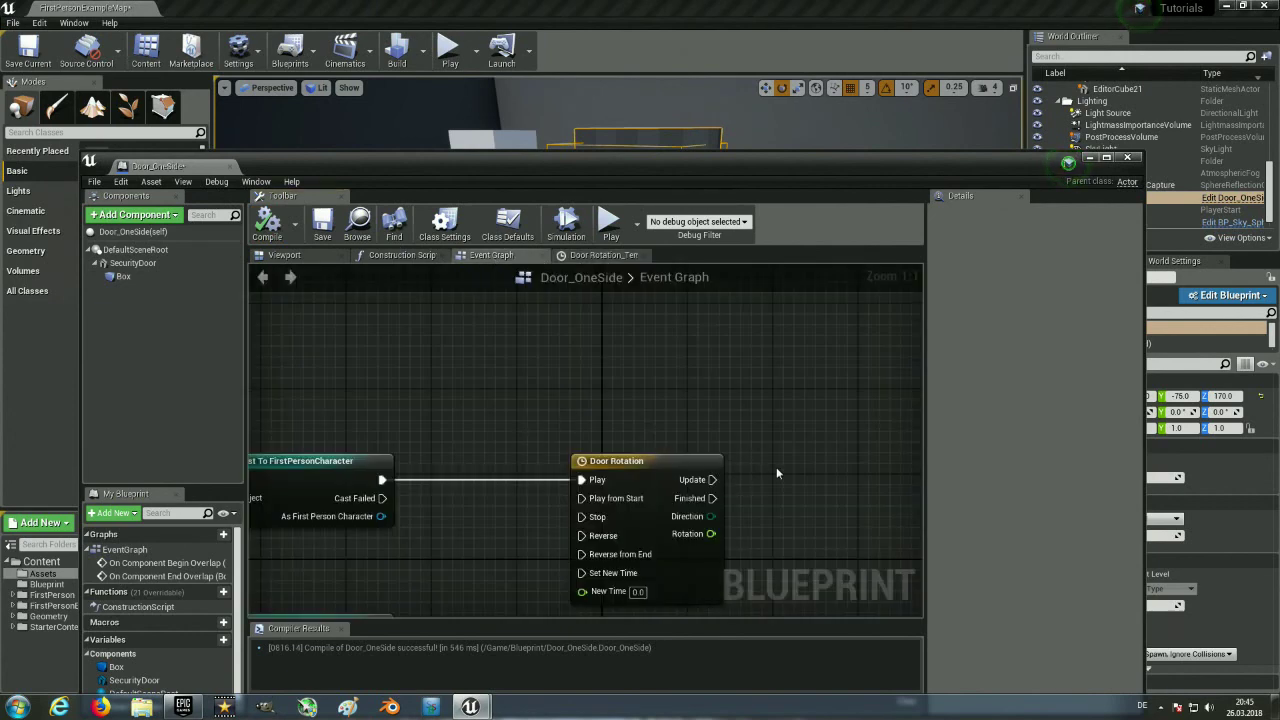
{"action": "right_click_drag", "start_coordinate": [760, 466], "coordinate": [478, 415]}
{"action": "left_click_drag", "start_coordinate": [470, 412], "coordinate": [745, 410]}
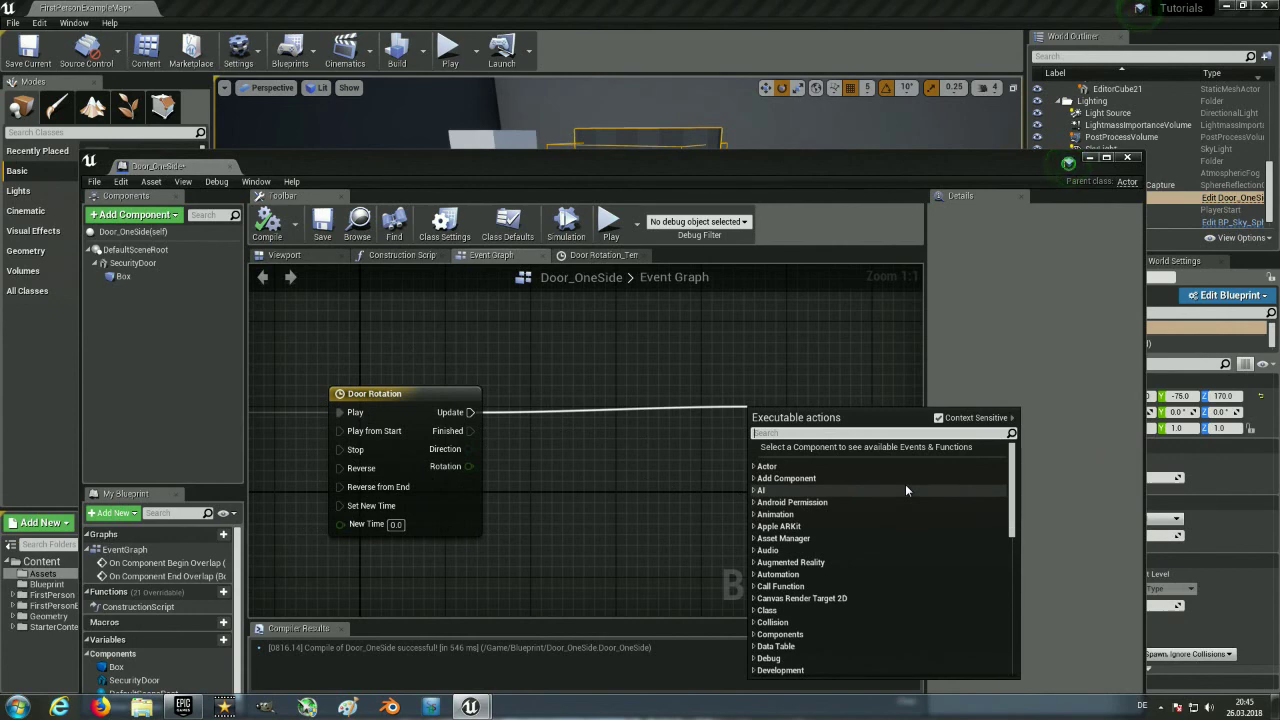
{"action": "type", "text": "set"}
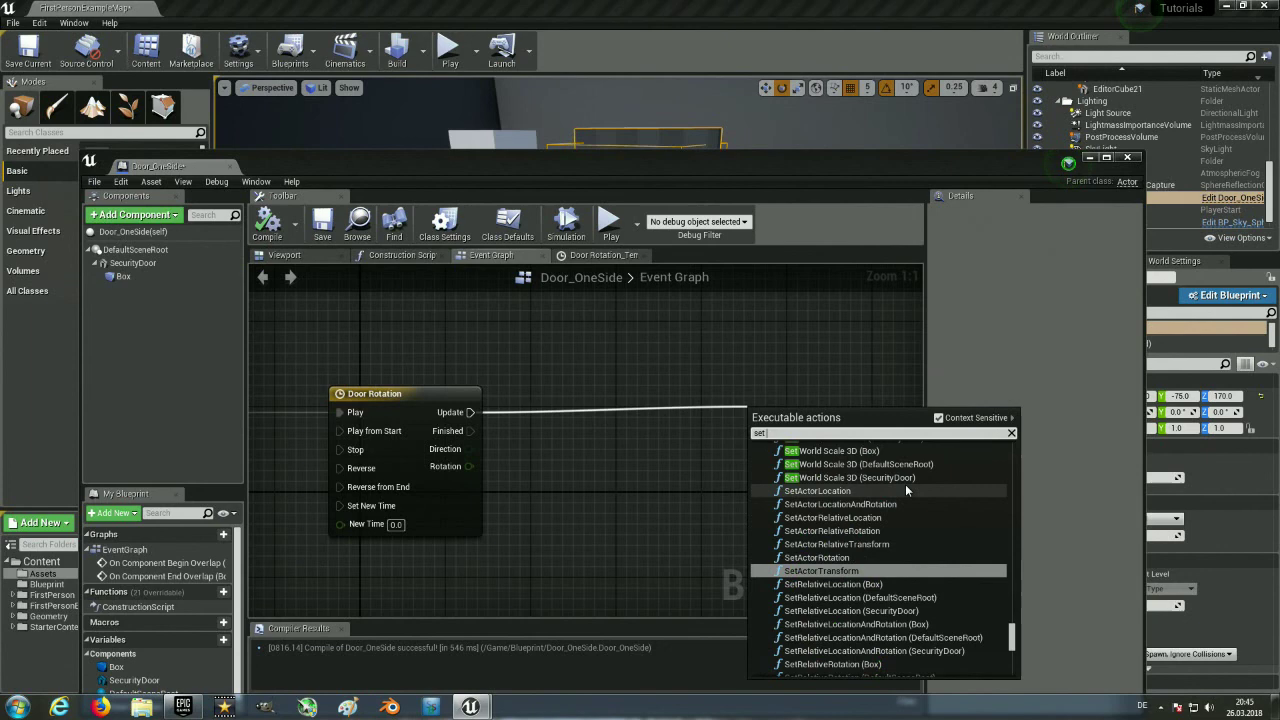
{"action": "type", "text": " rela"}
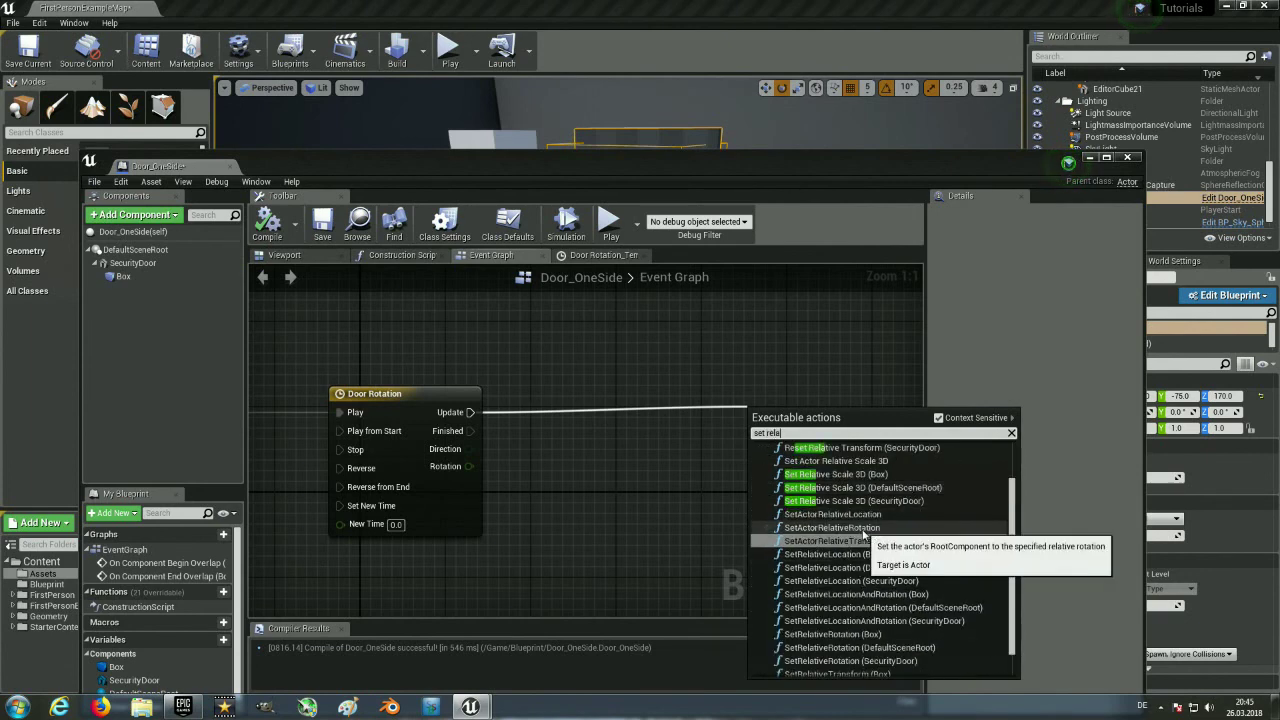
{"action": "scroll", "coordinate": [873, 553], "scroll_direction": "up", "scroll_amount": 2}
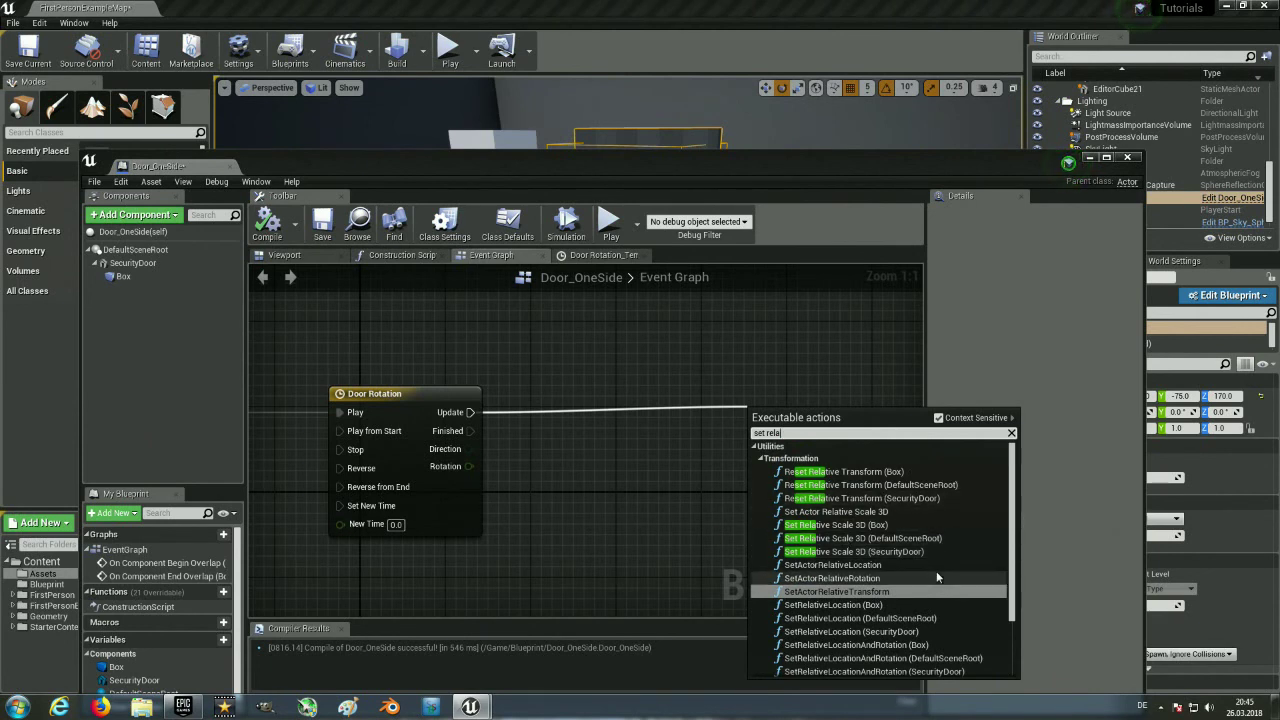
{"action": "scroll", "coordinate": [934, 568], "scroll_direction": "down", "scroll_amount": 3}
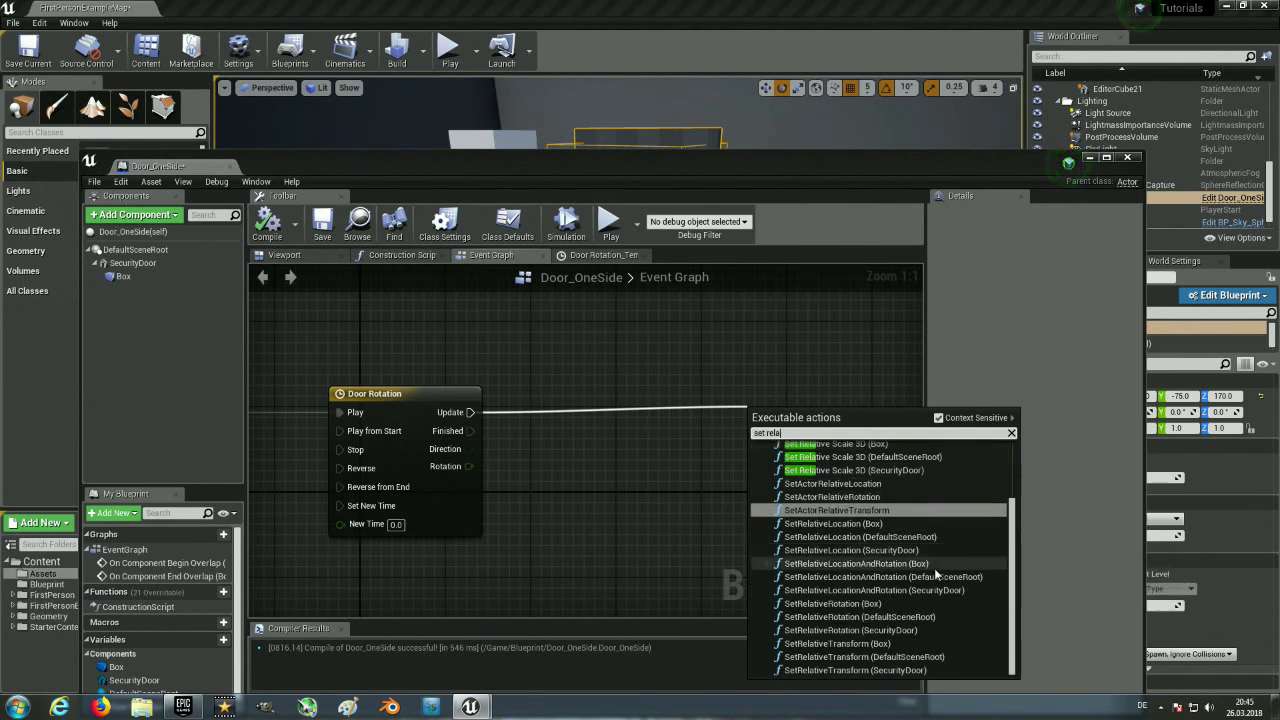
{"action": "left_click", "coordinate": [899, 631]}
{"action": "left_click_drag", "start_coordinate": [812, 418], "coordinate": [769, 386]}
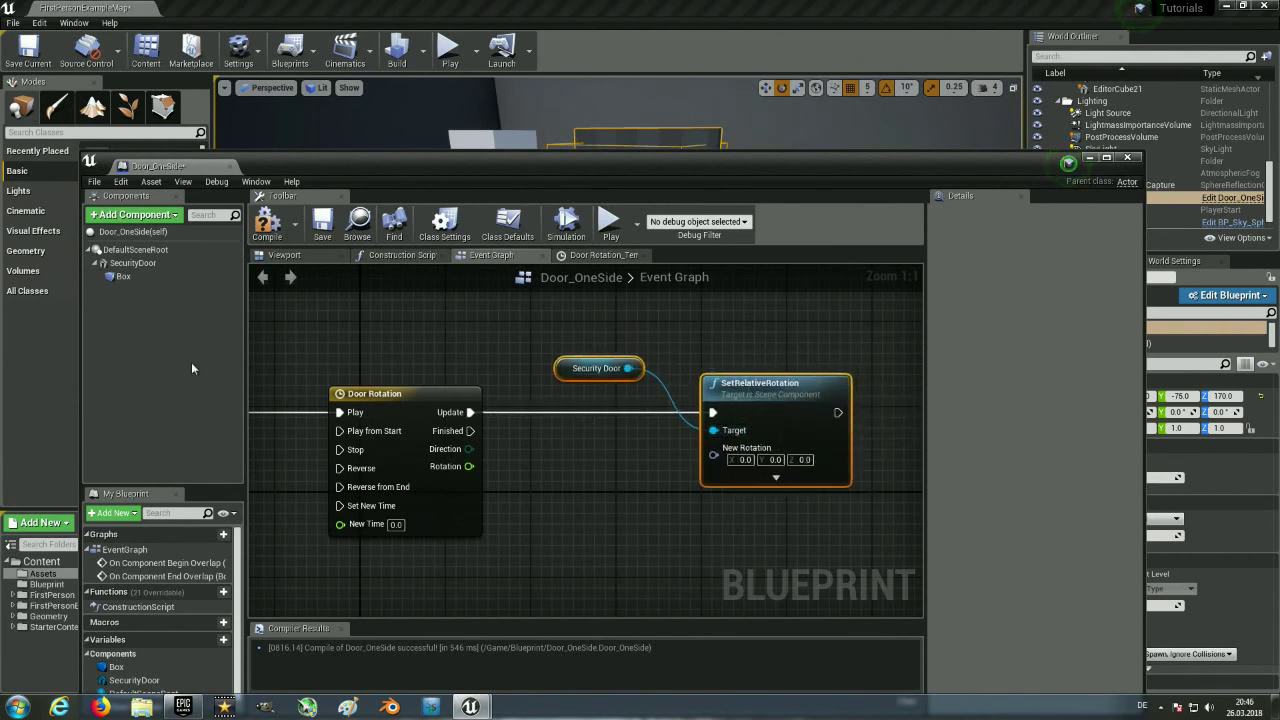
Place Security Door beside the Target input with SetRelativeRotation to its right.
{"action": "left_click", "coordinate": [565, 371]}
{"action": "left_click_drag", "start_coordinate": [565, 371], "coordinate": [601, 444]}
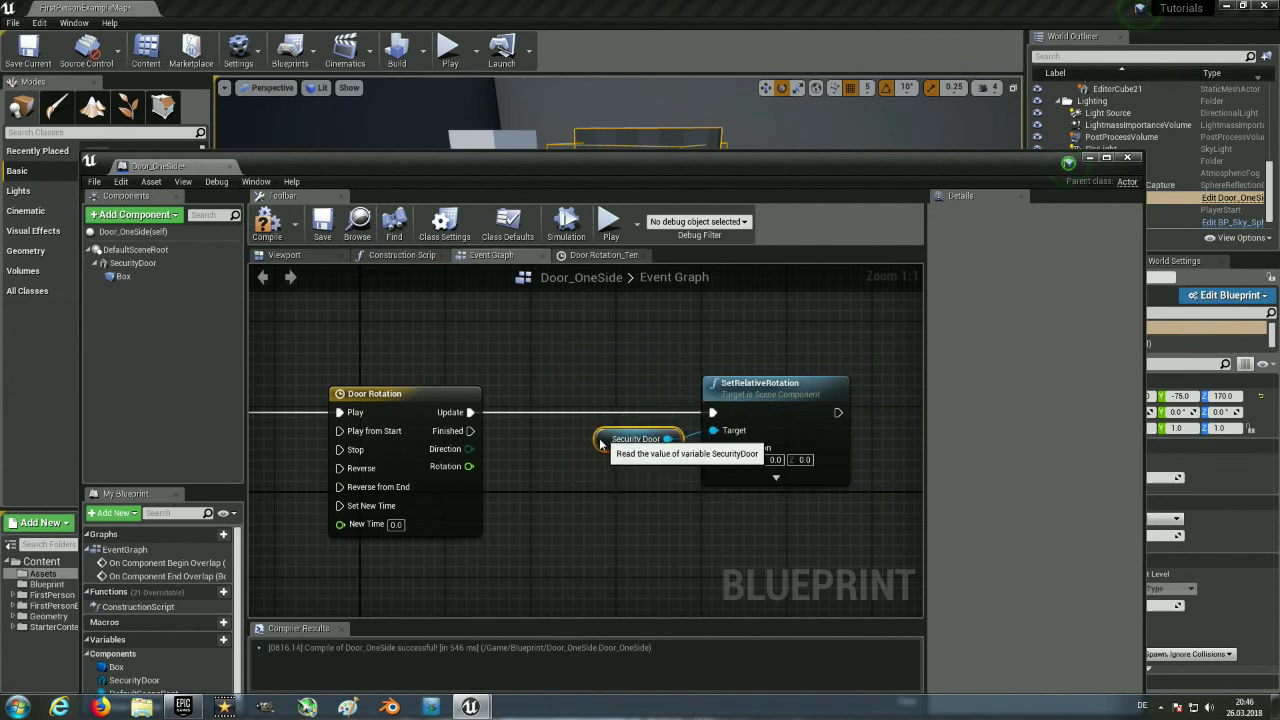
{"action": "scroll", "coordinate": [572, 514], "scroll_direction": "down", "scroll_amount": 1}
{"action": "scroll", "coordinate": [726, 413], "scroll_direction": "up", "scroll_amount": 1}
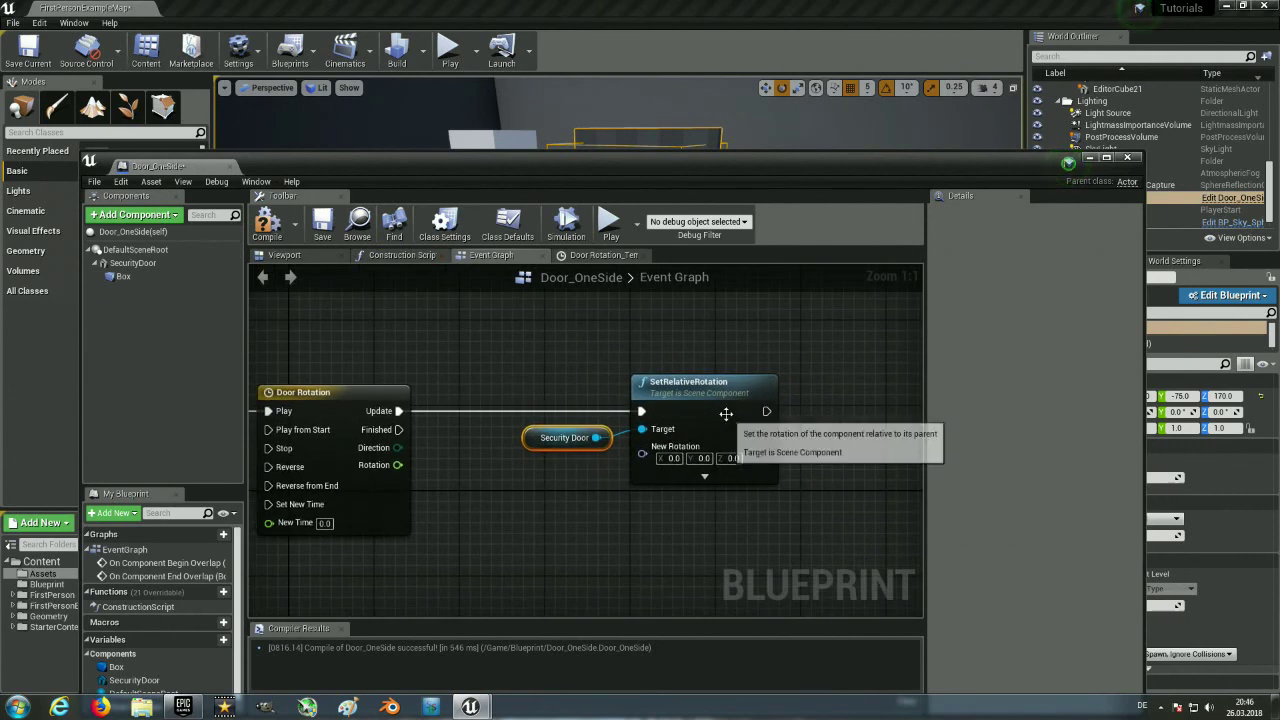
{"action": "left_click_drag", "start_coordinate": [726, 413], "coordinate": [758, 413]}
{"action": "right_click_drag", "start_coordinate": [591, 503], "coordinate": [559, 528]}
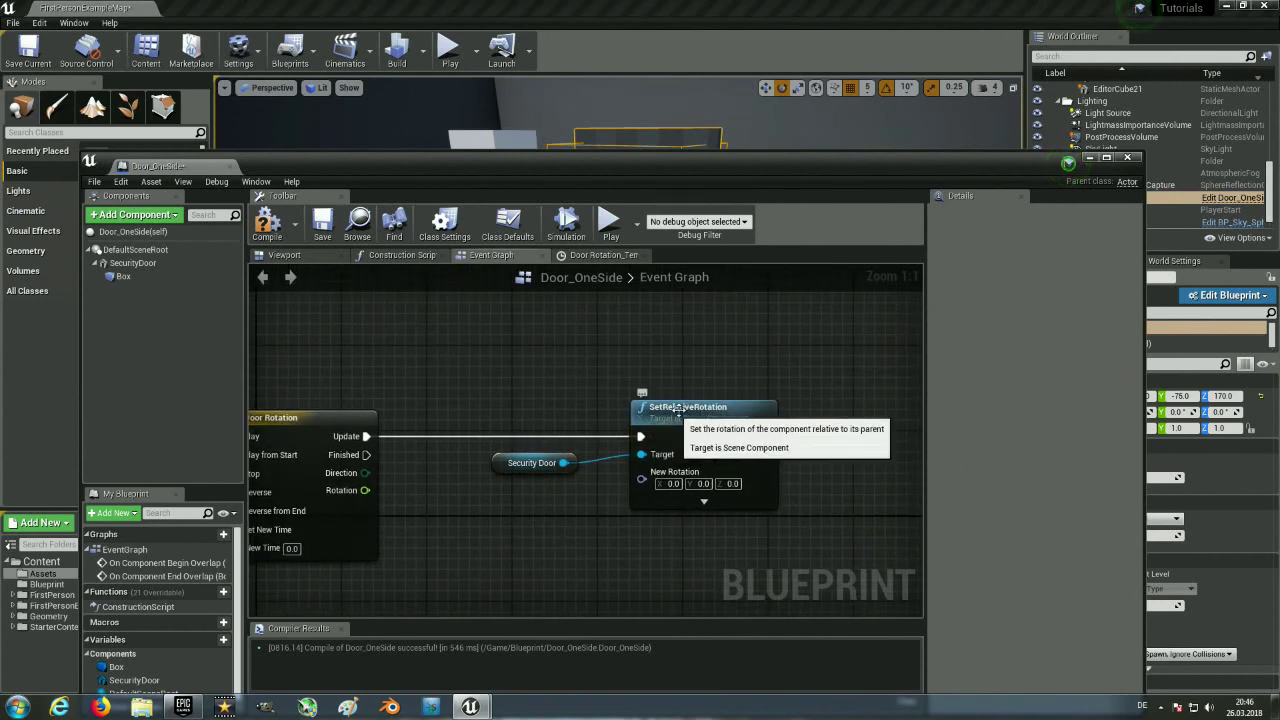
{"action": "mouse_move", "coordinate": [679, 410]}
{"action": "left_mouse_down"}
{"action": "mouse_move", "coordinate": [466, 453]}
{"action": "mouse_move", "coordinate": [738, 425]}
{"action": "left_mouse_up"}
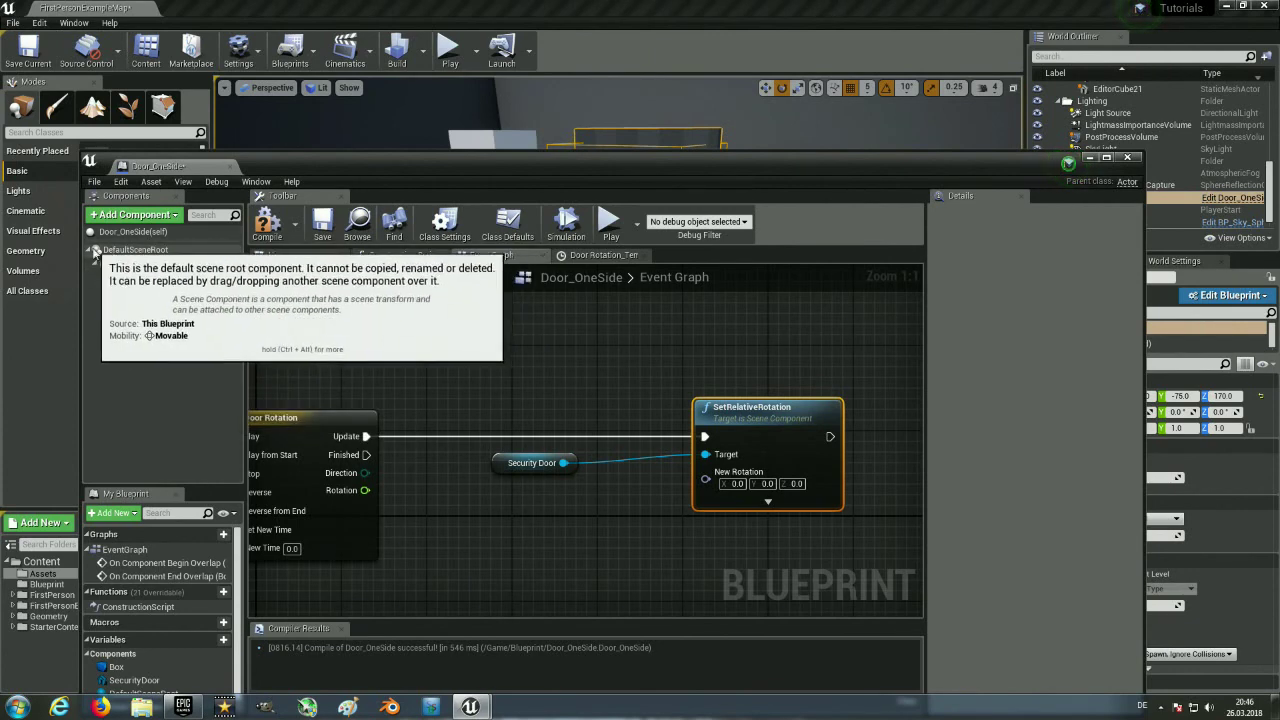
Nudge the Security Door node into place and lower the Blueprint editor to reveal the level.
{"action": "left_click", "coordinate": [116, 252]}
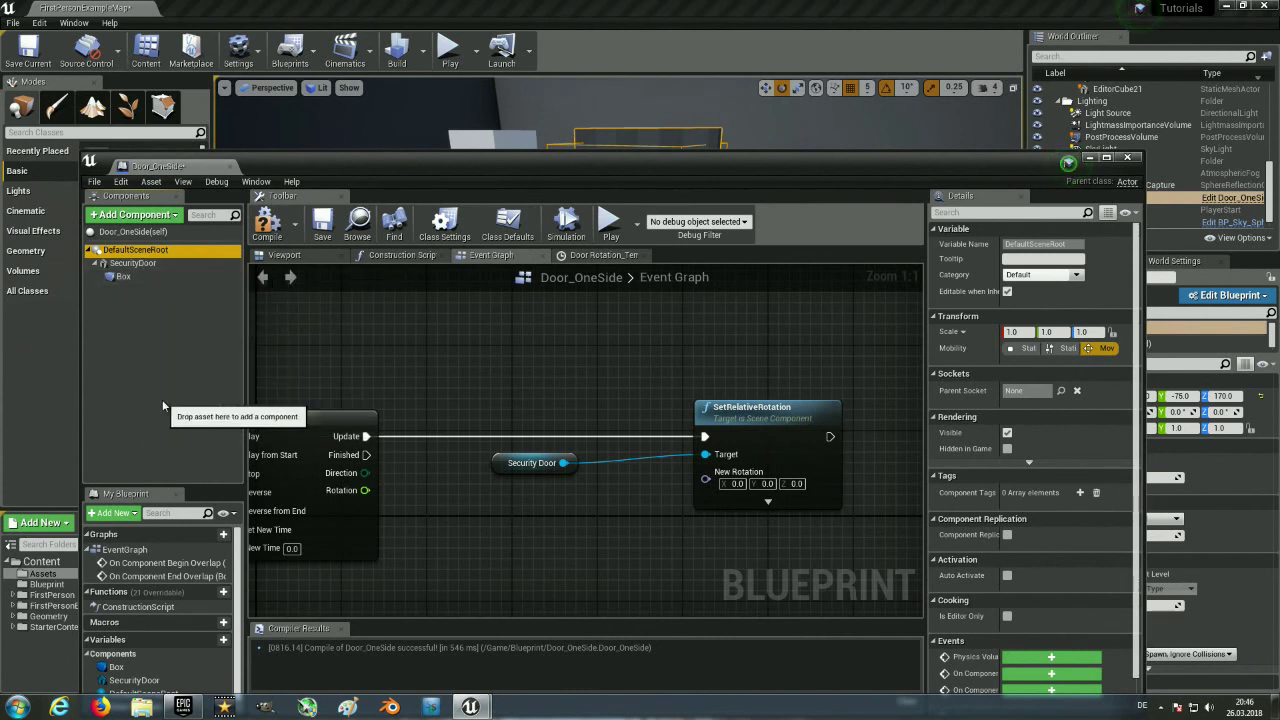
{"action": "left_click", "coordinate": [152, 340]}
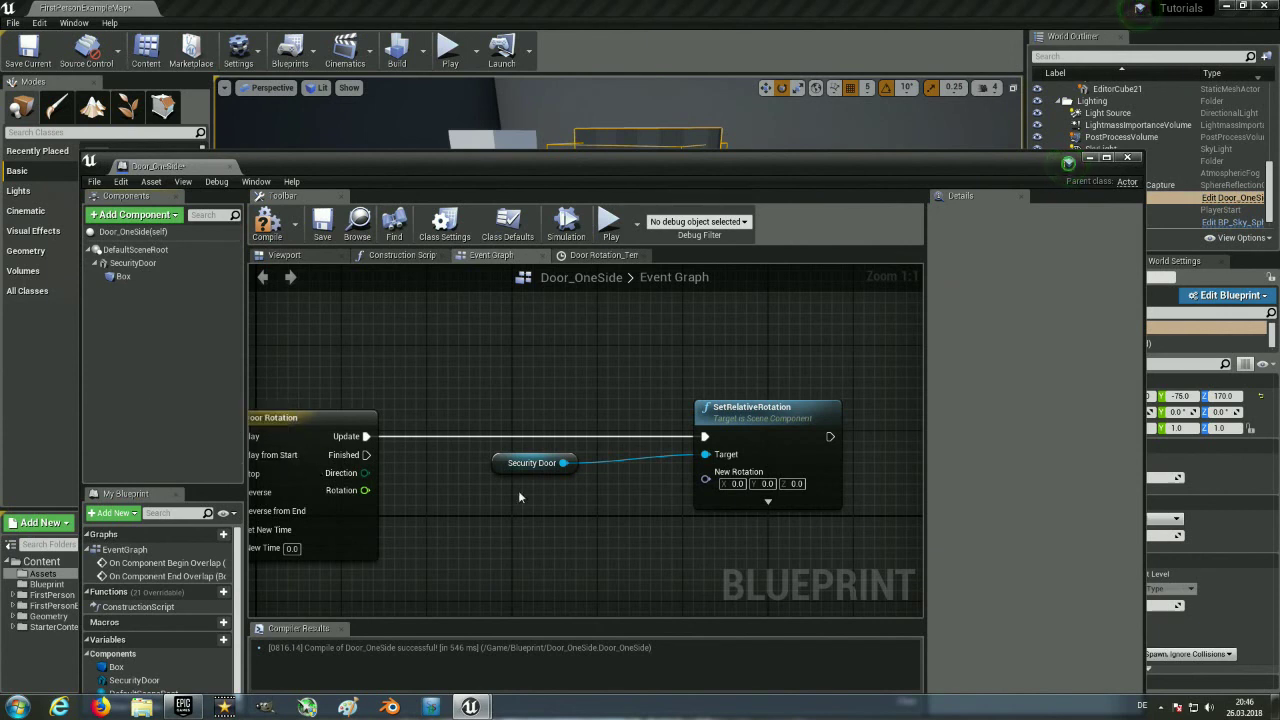
{"action": "left_click_drag", "start_coordinate": [499, 466], "coordinate": [566, 477]}
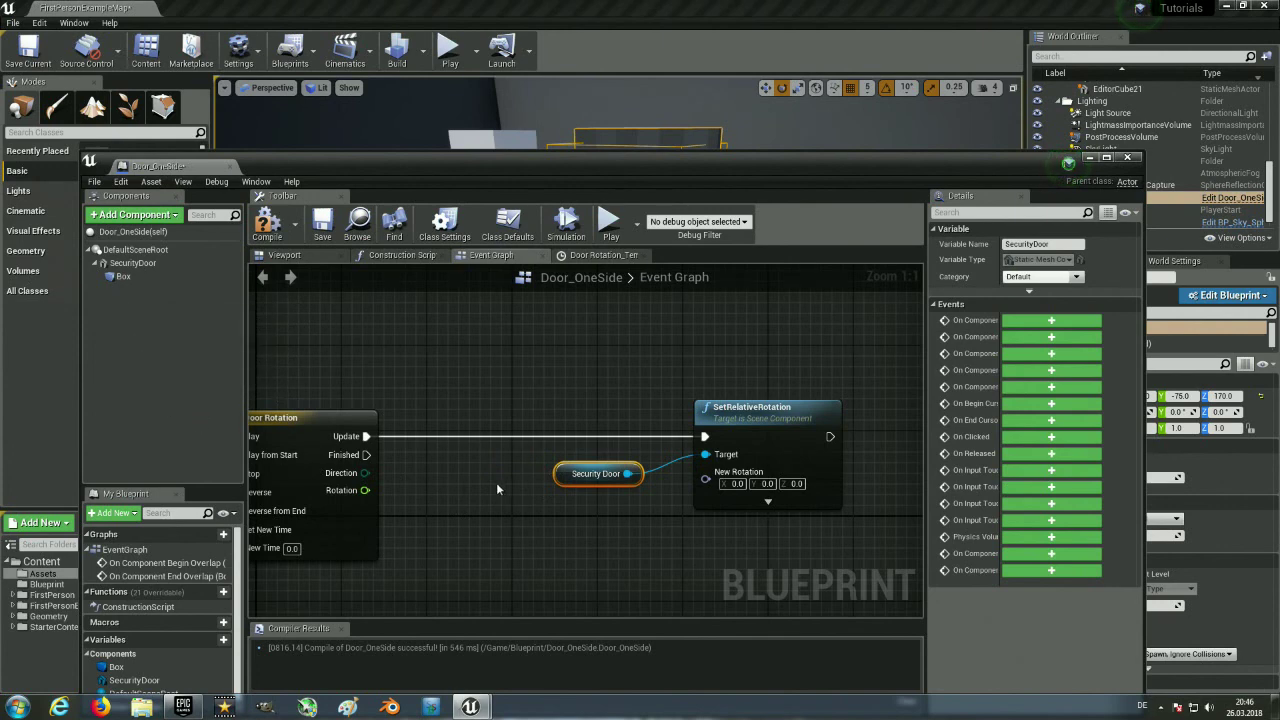
{"action": "right_click_drag", "start_coordinate": [465, 539], "coordinate": [501, 496]}
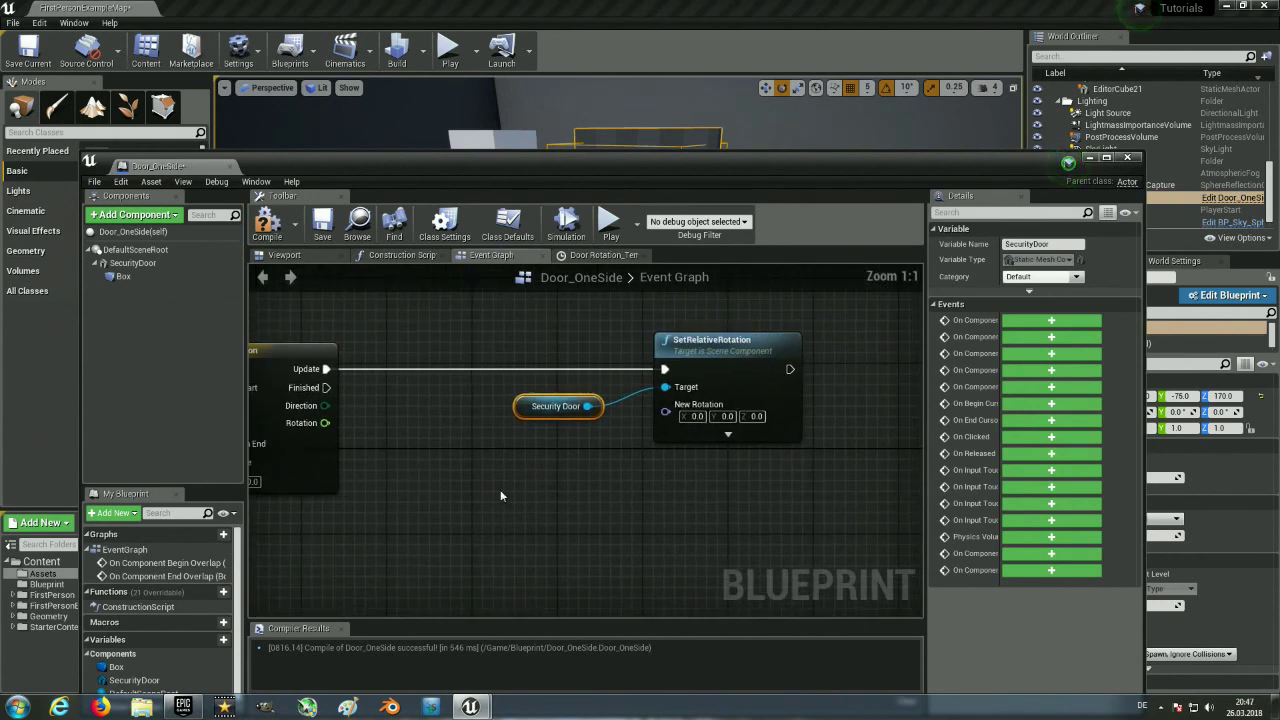
{"action": "right_click_drag", "start_coordinate": [508, 480], "coordinate": [534, 443]}
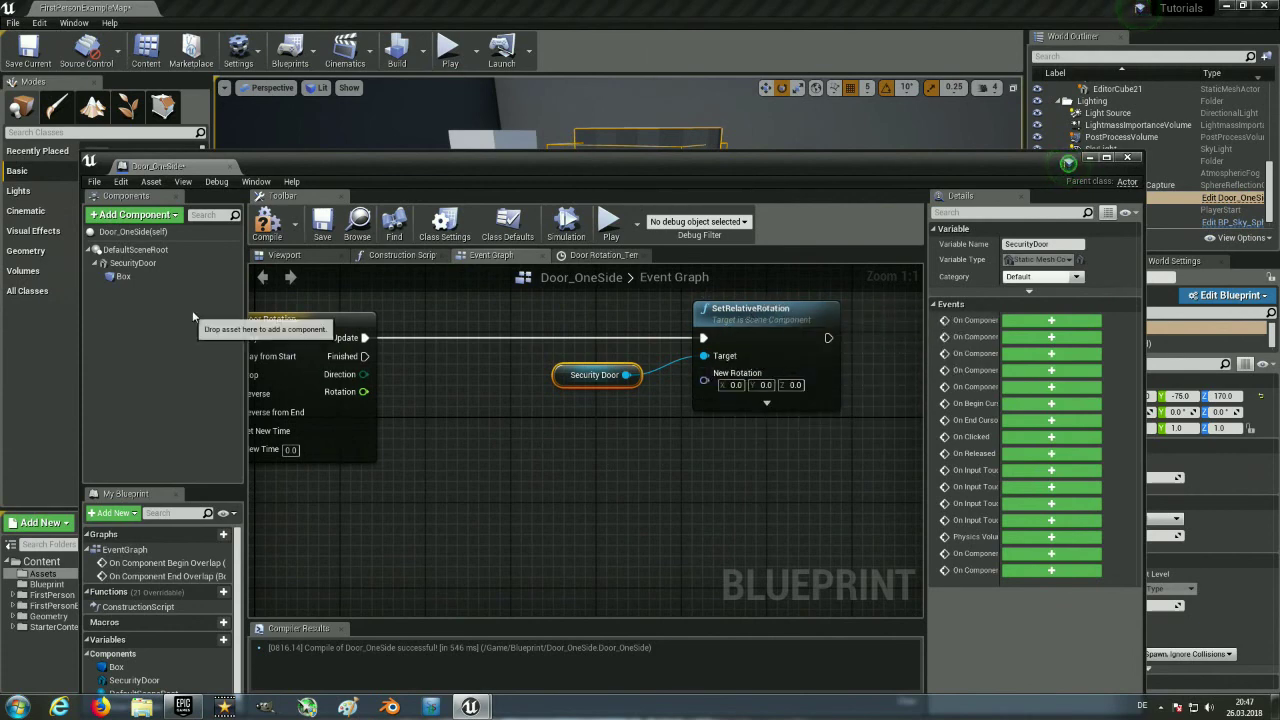
{"action": "left_click_drag", "start_coordinate": [346, 164], "coordinate": [344, 543]}
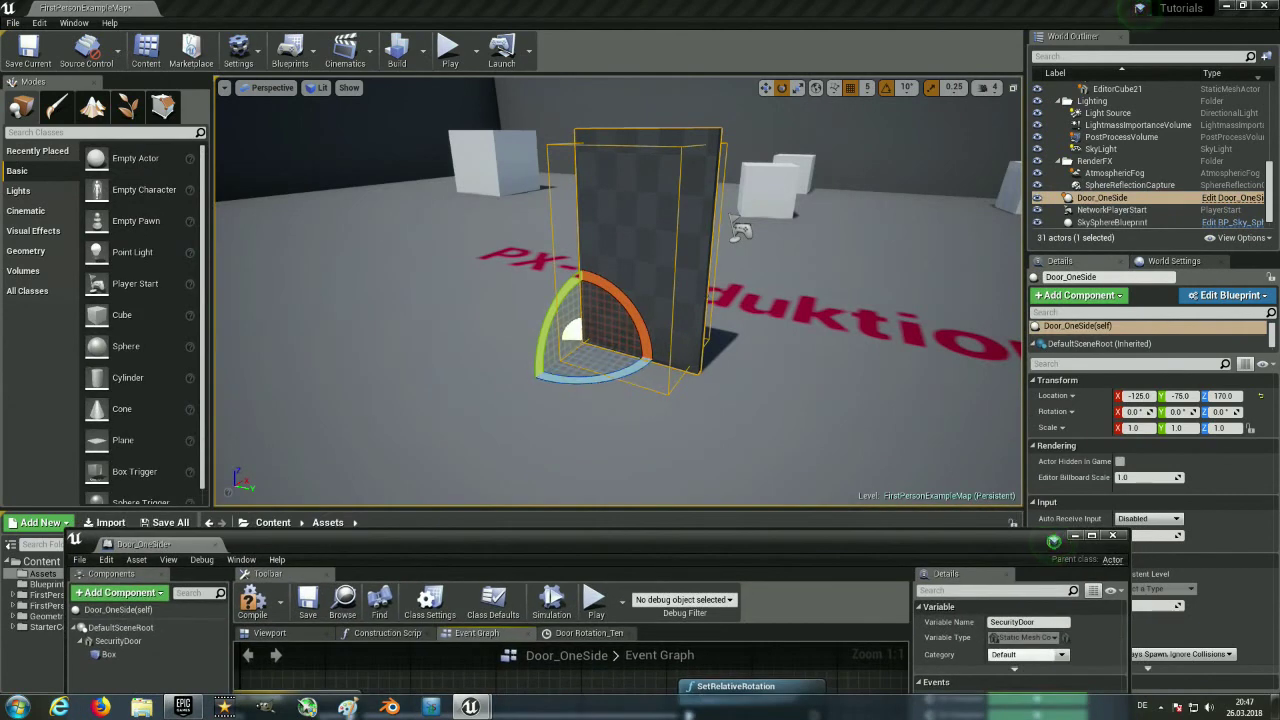
Rotate the door -90° around Z in the level, then bring the Blueprint editor back up.
{"action": "mouse_move", "coordinate": [595, 381]}
{"action": "left_mouse_down"}
{"action": "mouse_move", "coordinate": [697, 288]}
{"action": "mouse_move", "coordinate": [875, 316]}
{"action": "left_mouse_up"}
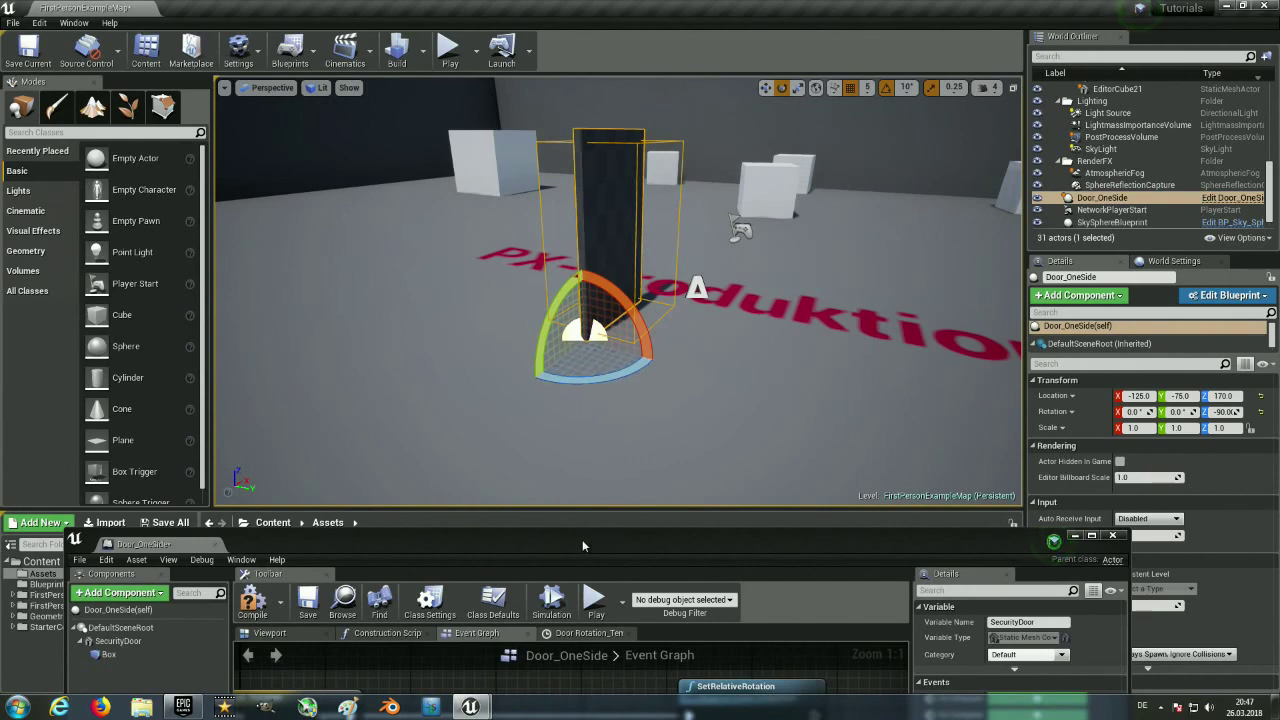
{"action": "left_click_drag", "start_coordinate": [582, 539], "coordinate": [604, 392]}
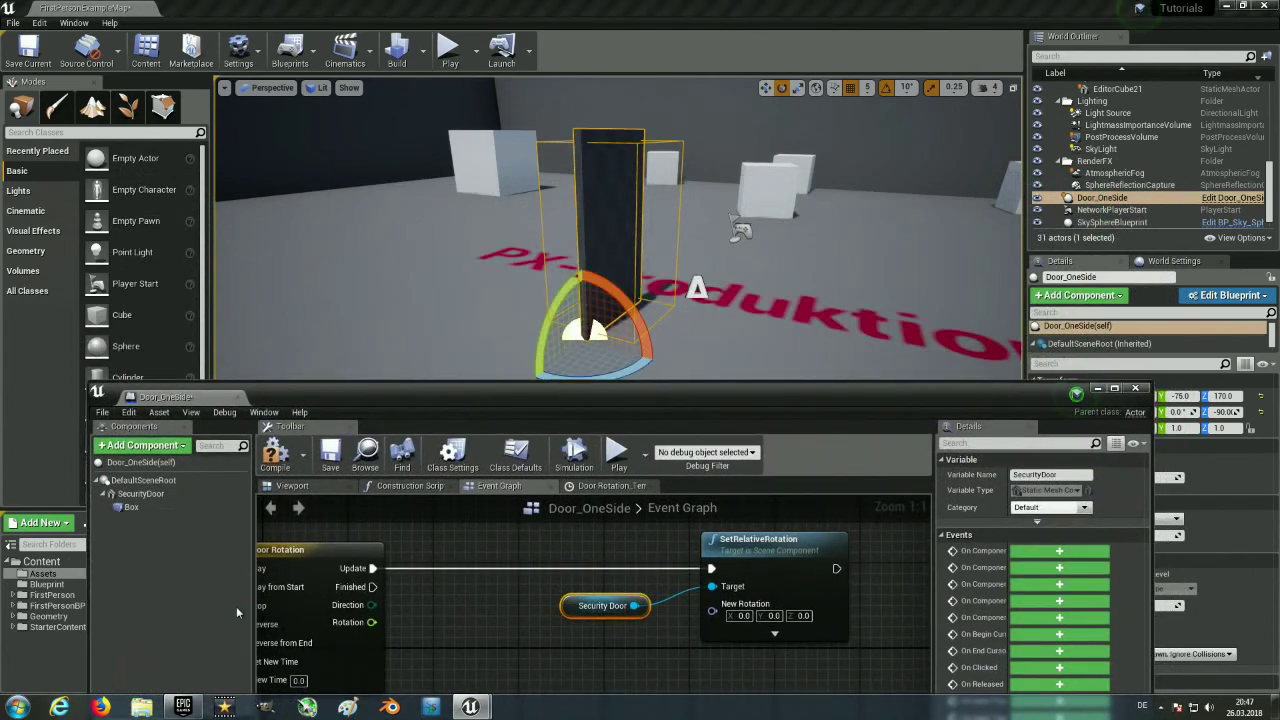
{"action": "left_click_drag", "start_coordinate": [515, 204], "coordinate": [563, 132]}
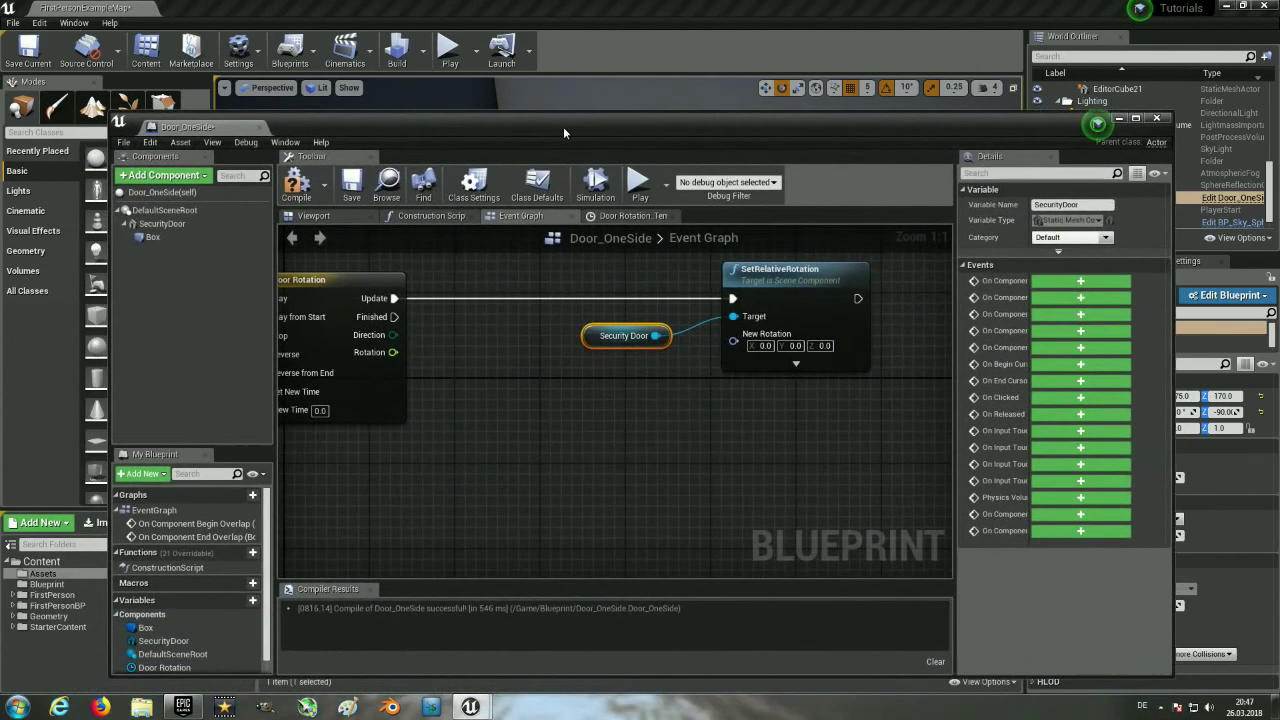
{"action": "right_click_drag", "start_coordinate": [686, 441], "coordinate": [732, 523]}
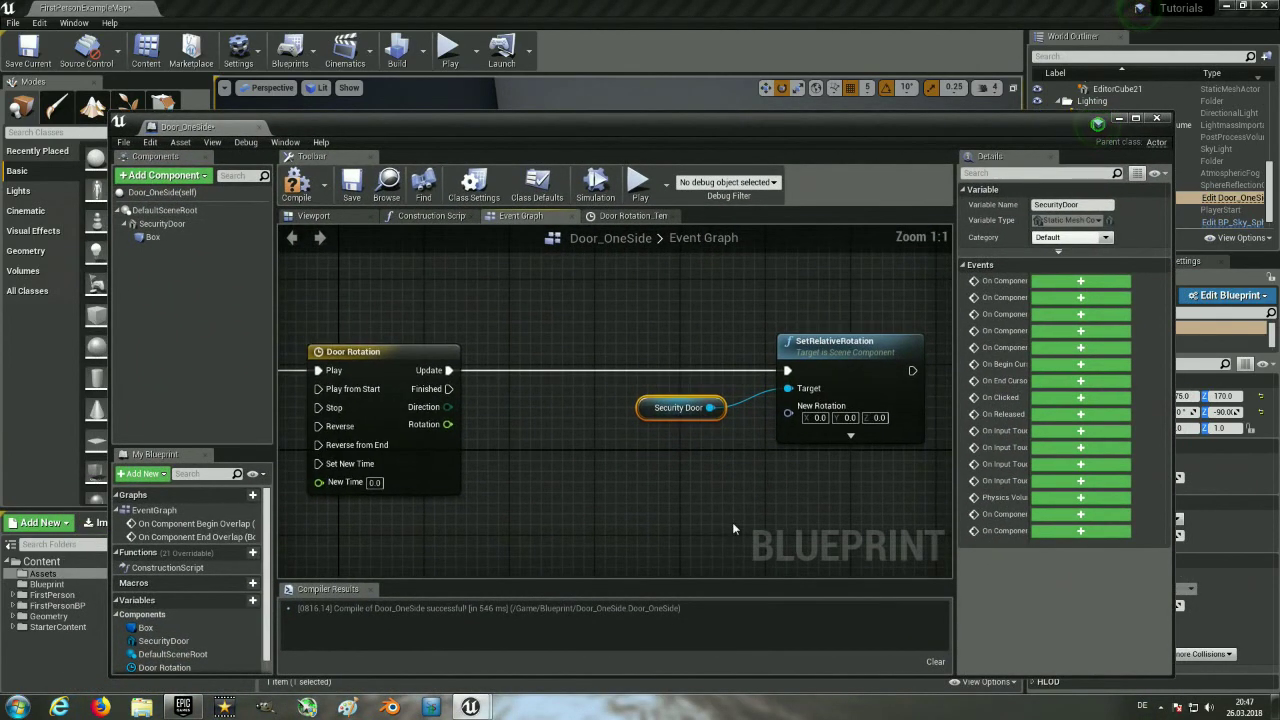
{"action": "mouse_move", "coordinate": [788, 414]}
{"action": "left_mouse_down"}
{"action": "mouse_move", "coordinate": [707, 530]}
{"action": "mouse_move", "coordinate": [699, 512]}
{"action": "left_mouse_up"}
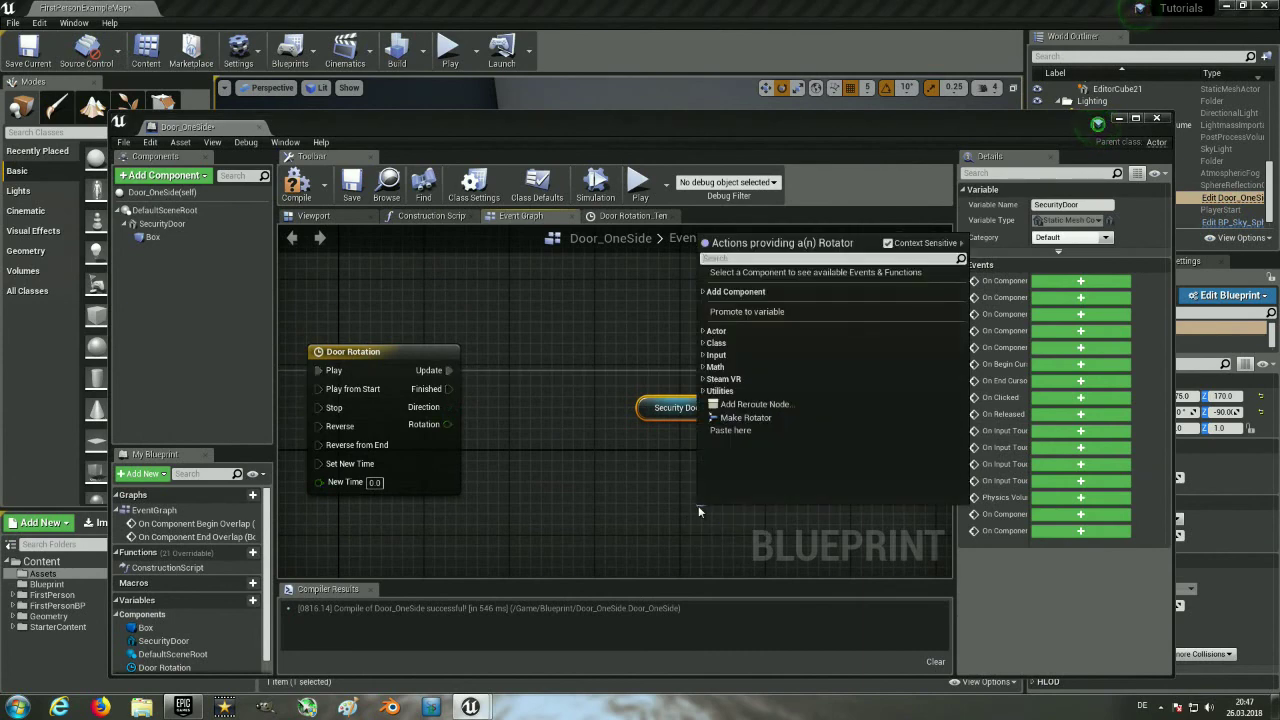
Add a Make Rotator feeding New Rotation and place it beside Door Rotation.
{"action": "type", "text": "mak"}
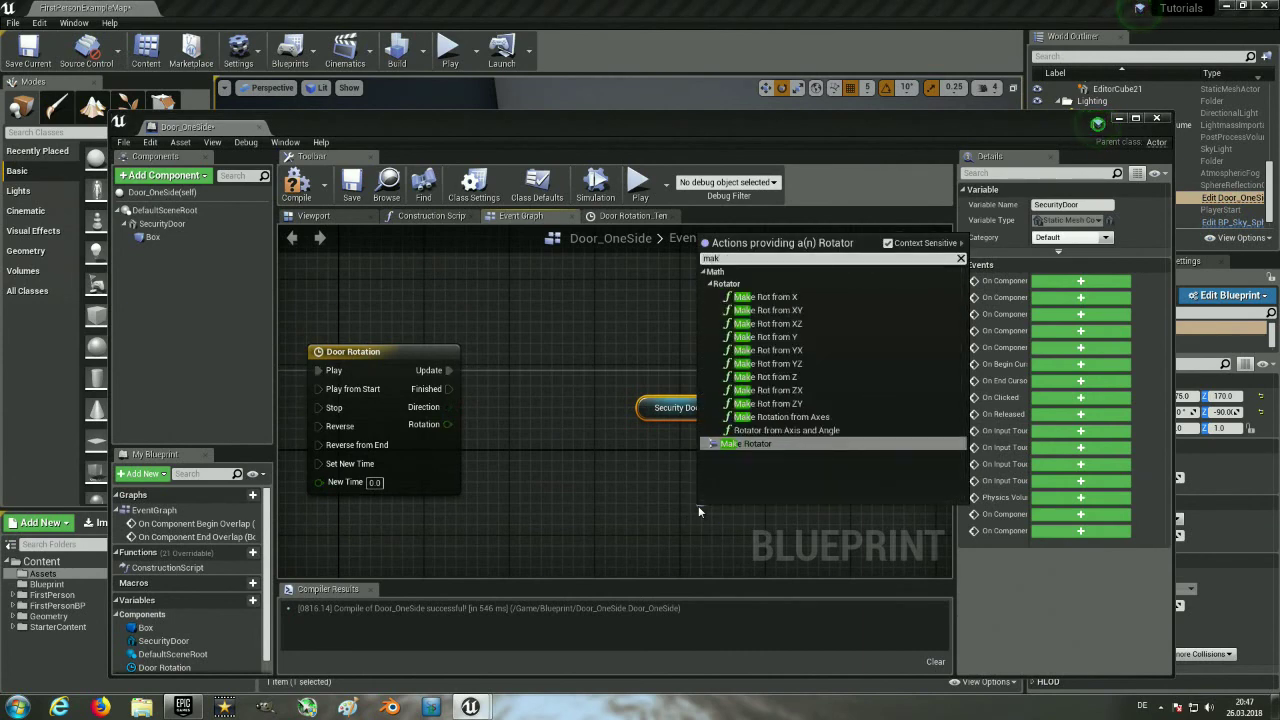
{"action": "key", "text": "Return"}
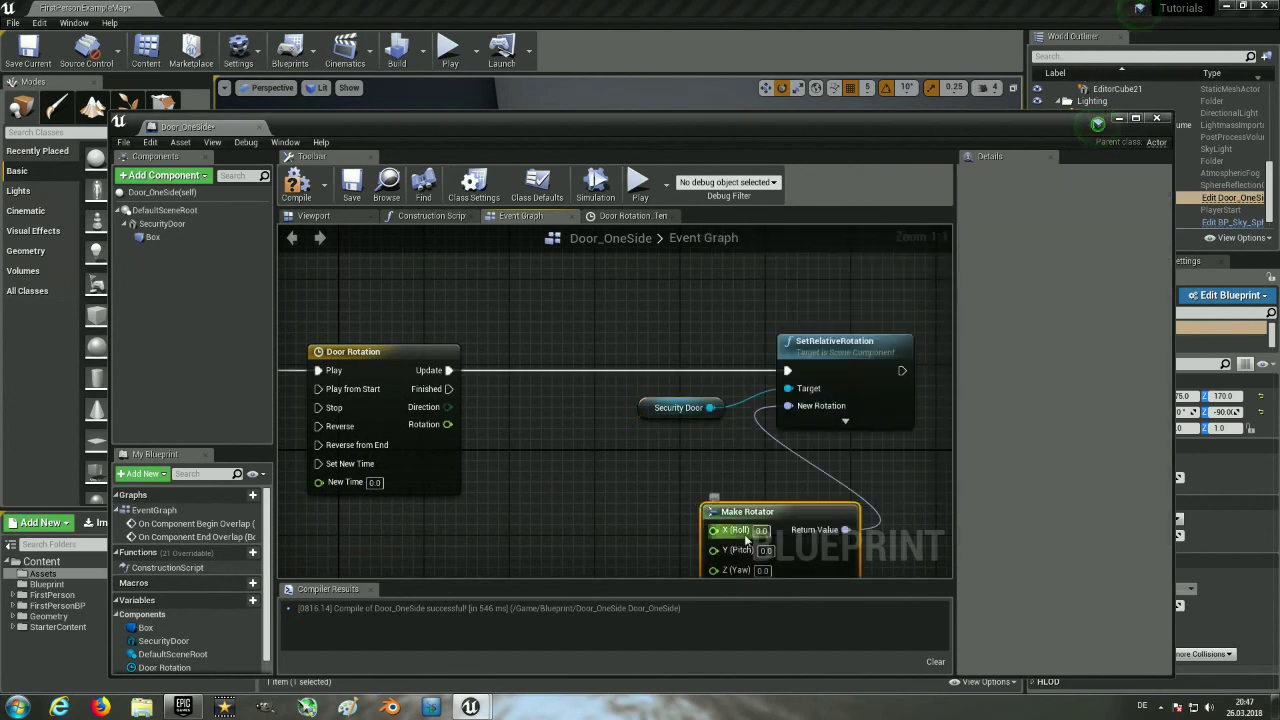
{"action": "right_click_drag", "start_coordinate": [669, 538], "coordinate": [747, 472]}
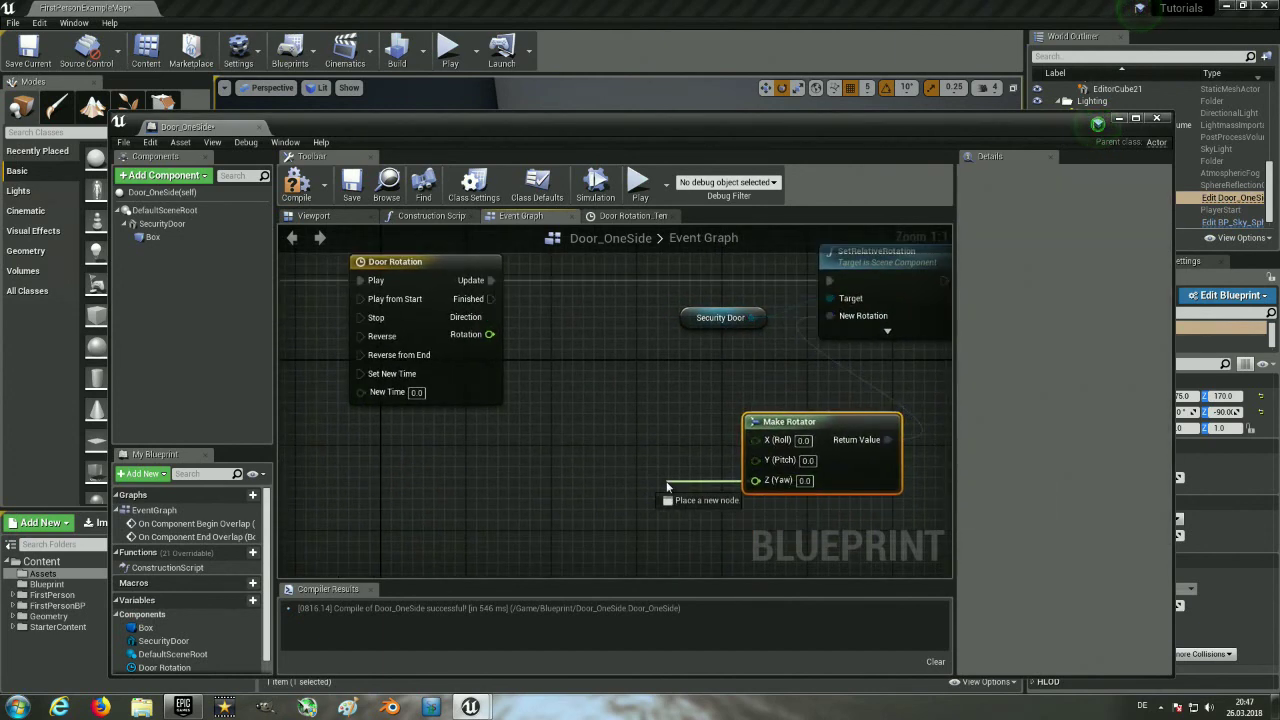
{"action": "left_click_drag", "start_coordinate": [762, 481], "coordinate": [666, 481]}
{"action": "type", "text": "br"}
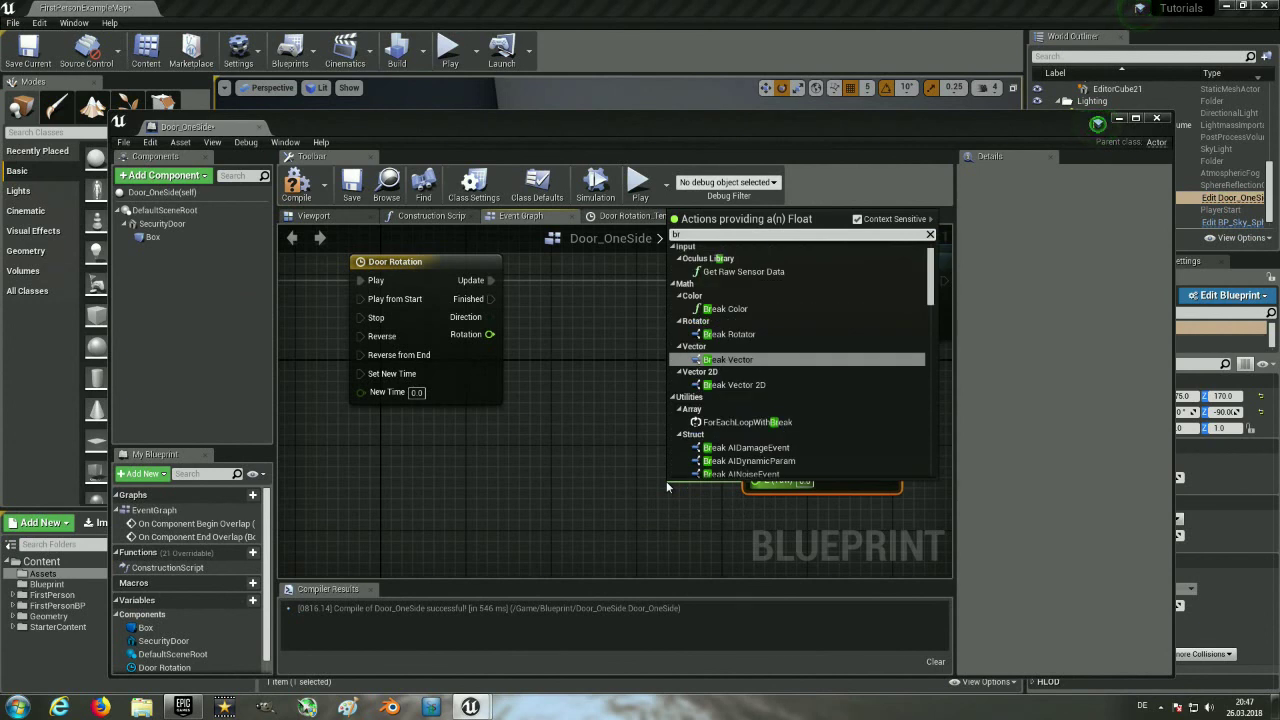
{"action": "left_click", "coordinate": [600, 478]}
{"action": "left_click", "coordinate": [597, 484]}
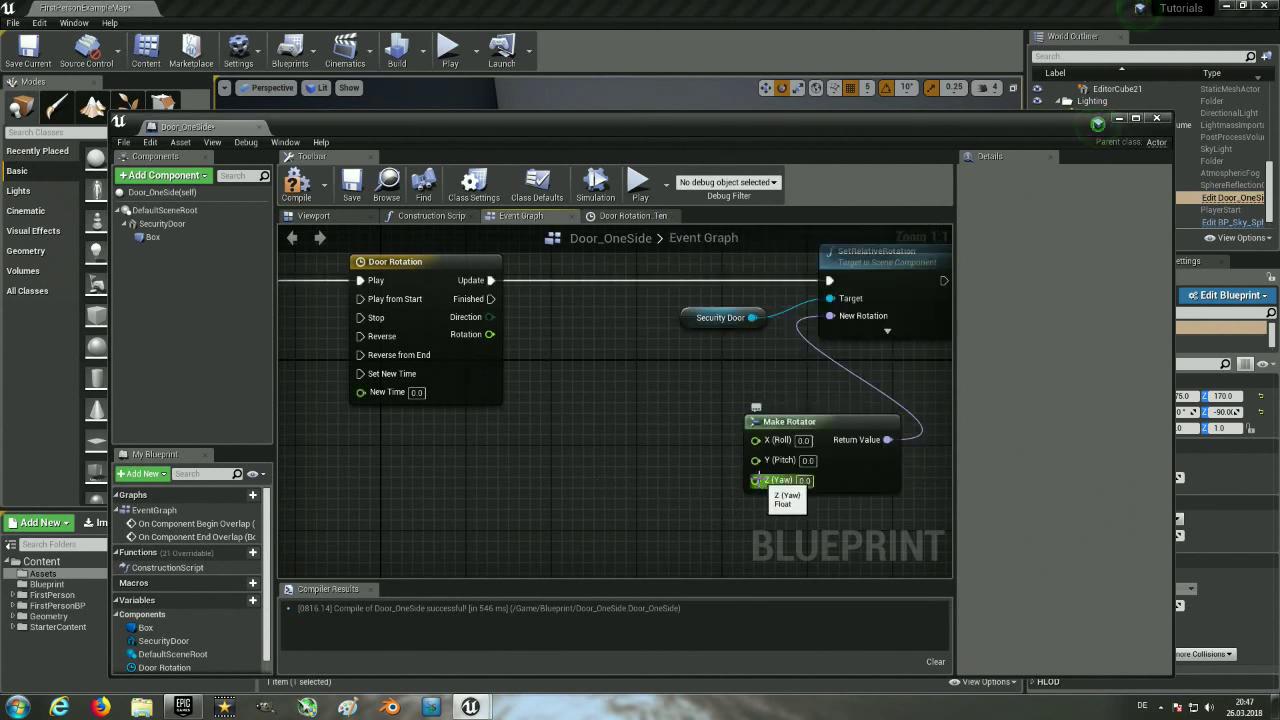
{"action": "left_click_drag", "start_coordinate": [757, 480], "coordinate": [663, 476]}
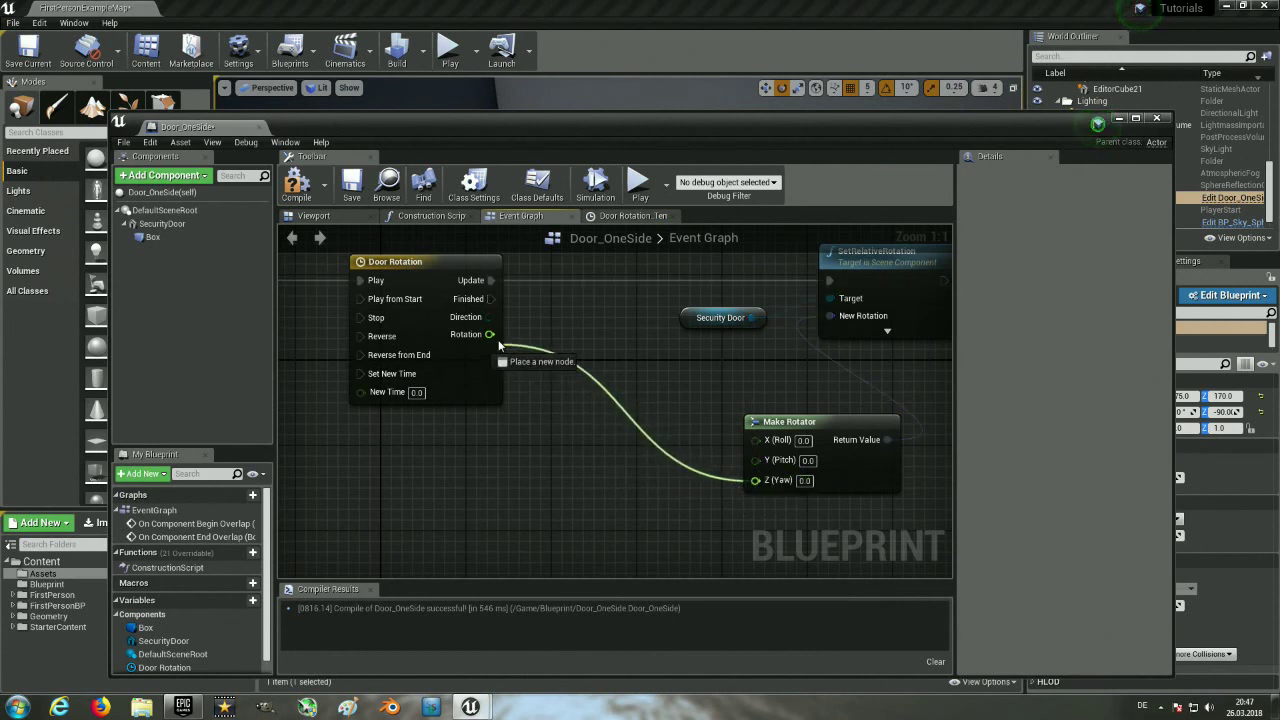
{"action": "mouse_move", "coordinate": [855, 425]}
{"action": "left_mouse_down"}
{"action": "mouse_move", "coordinate": [716, 396]}
{"action": "mouse_move", "coordinate": [731, 355]}
{"action": "left_mouse_up"}
{"action": "mouse_move", "coordinate": [584, 477]}
{"action": "right_mouse_down"}
{"action": "mouse_move", "coordinate": [463, 548]}
{"action": "mouse_move", "coordinate": [483, 509]}
{"action": "right_mouse_up"}
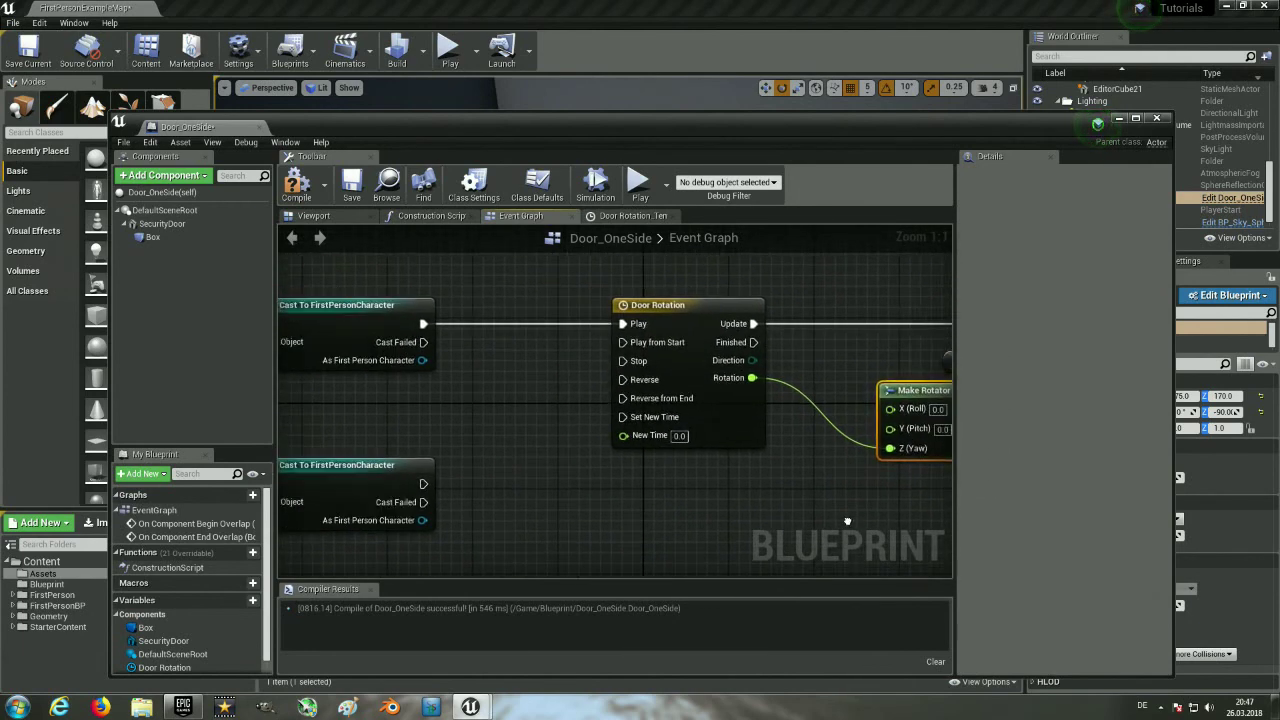
Wire the end-overlap Cast to FirstPersonCharacter's execution output to Door Rotation's Reverse.
{"action": "right_click_drag", "start_coordinate": [546, 424], "coordinate": [614, 423]}
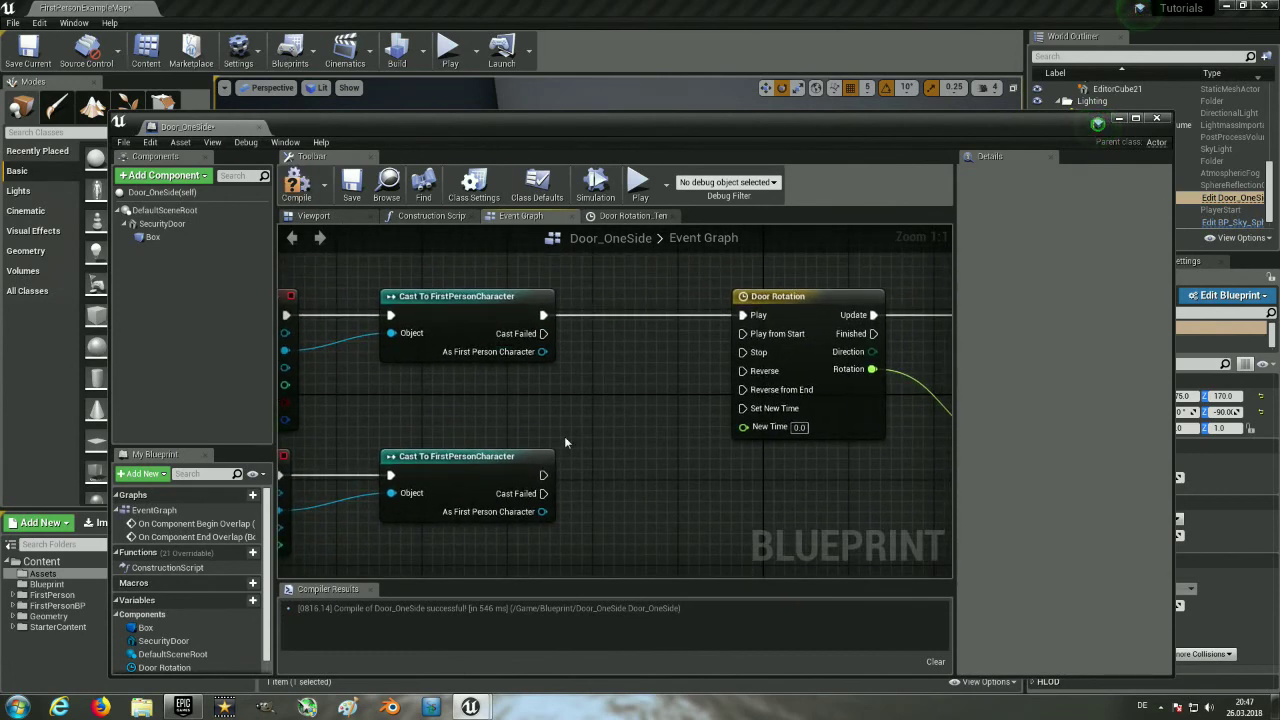
{"action": "mouse_move", "coordinate": [542, 474]}
{"action": "left_mouse_down"}
{"action": "mouse_move", "coordinate": [709, 372]}
{"action": "mouse_move", "coordinate": [752, 372]}
{"action": "left_mouse_up"}
{"action": "right_click_drag", "start_coordinate": [722, 437], "coordinate": [432, 456]}
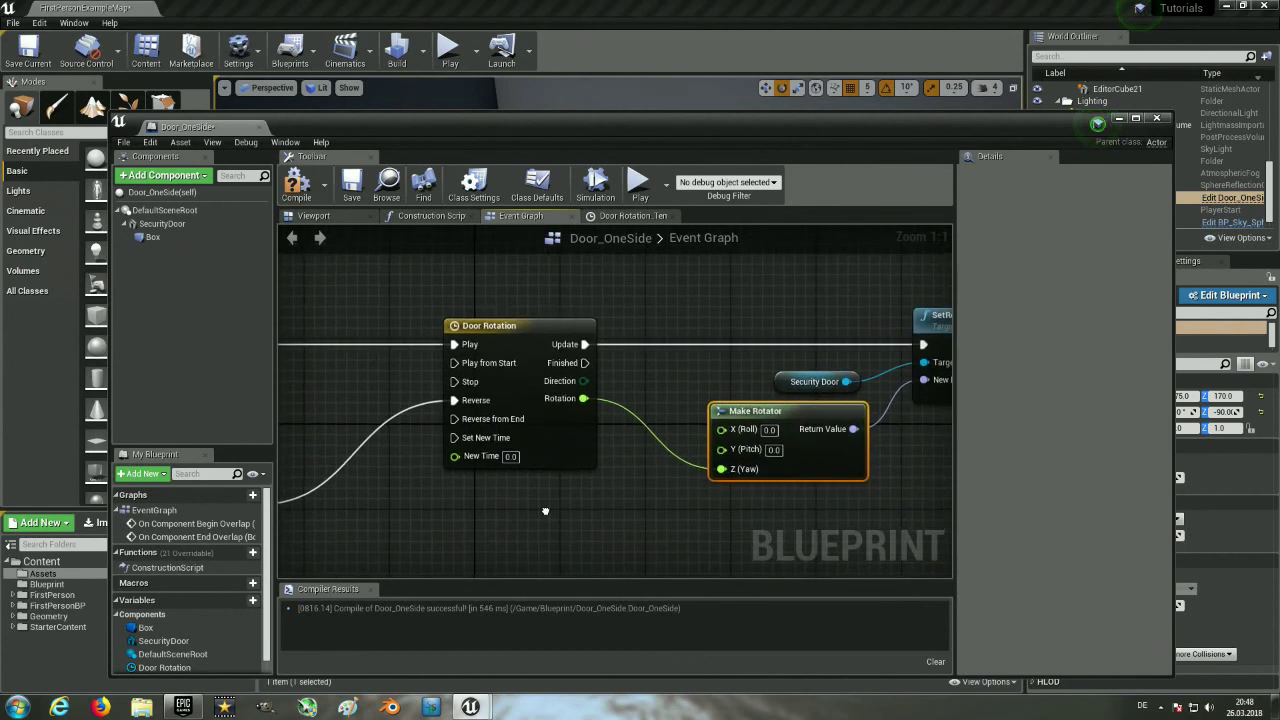
{"action": "scroll", "coordinate": [547, 503], "scroll_direction": "down", "scroll_amount": 3}
{"action": "right_click_drag", "start_coordinate": [547, 503], "coordinate": [634, 430]}
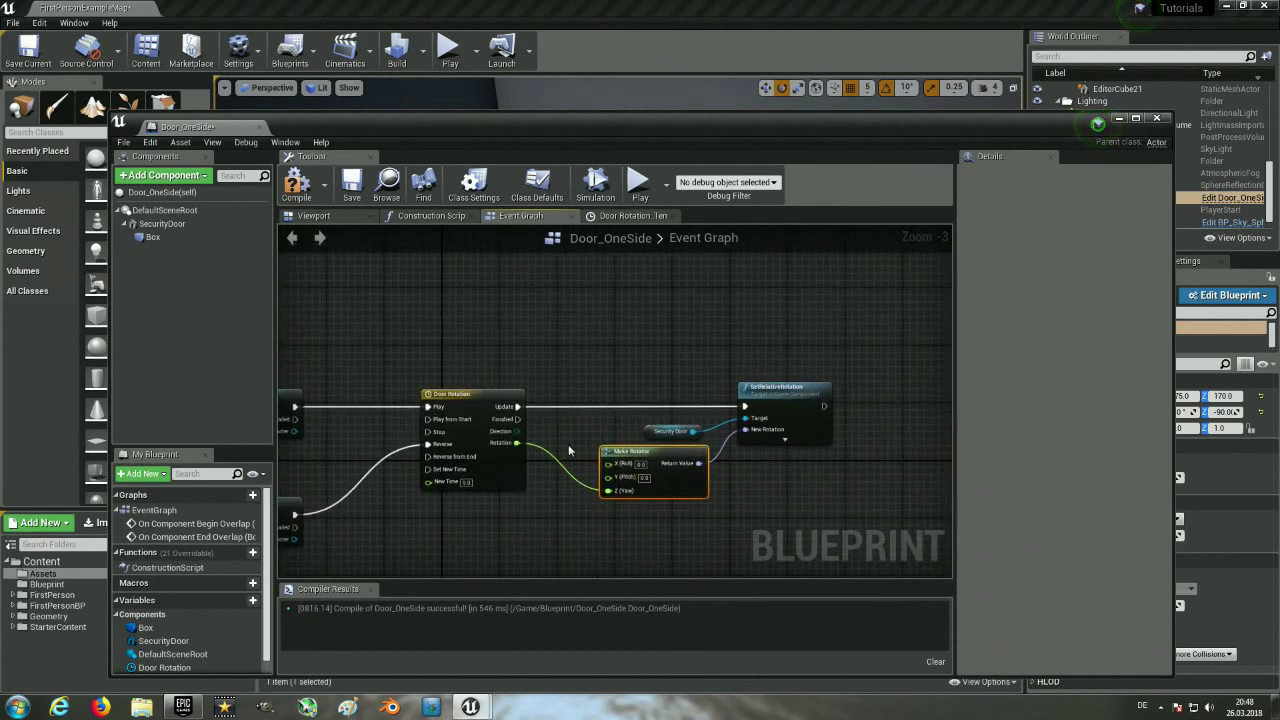
{"action": "scroll", "coordinate": [628, 513], "scroll_direction": "up", "scroll_amount": 3}
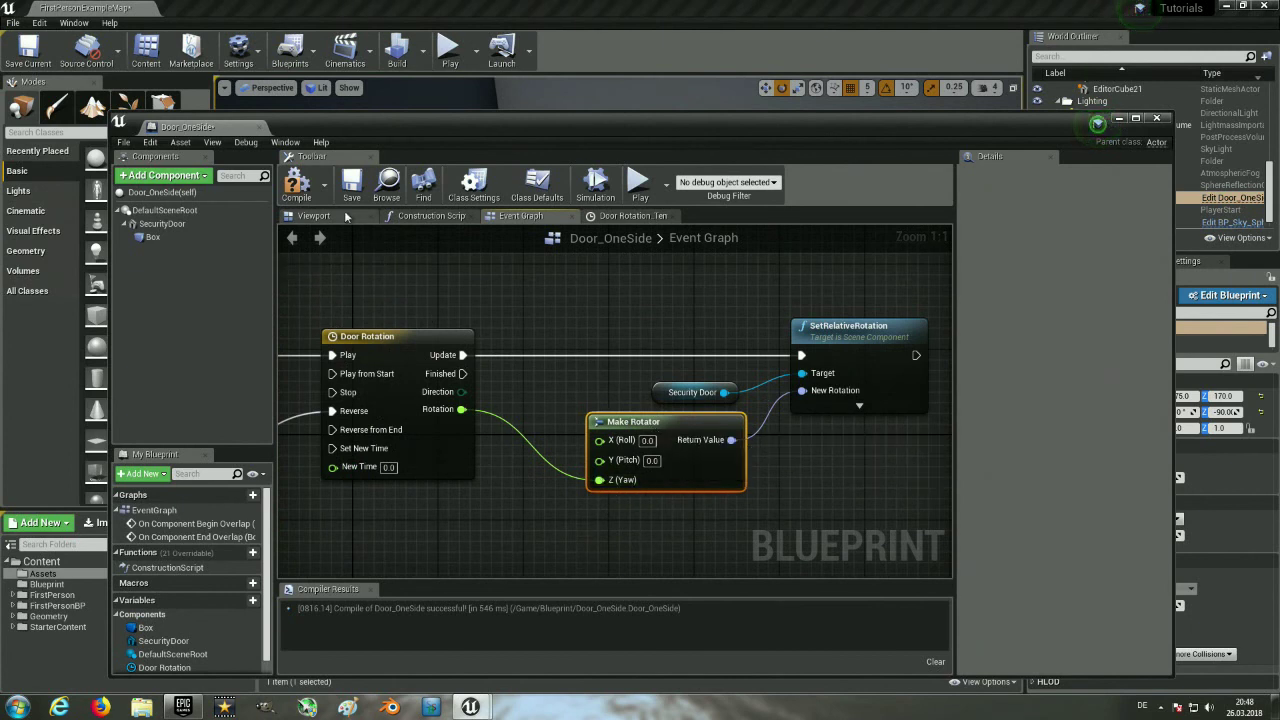
{"action": "left_click", "coordinate": [313, 215]}
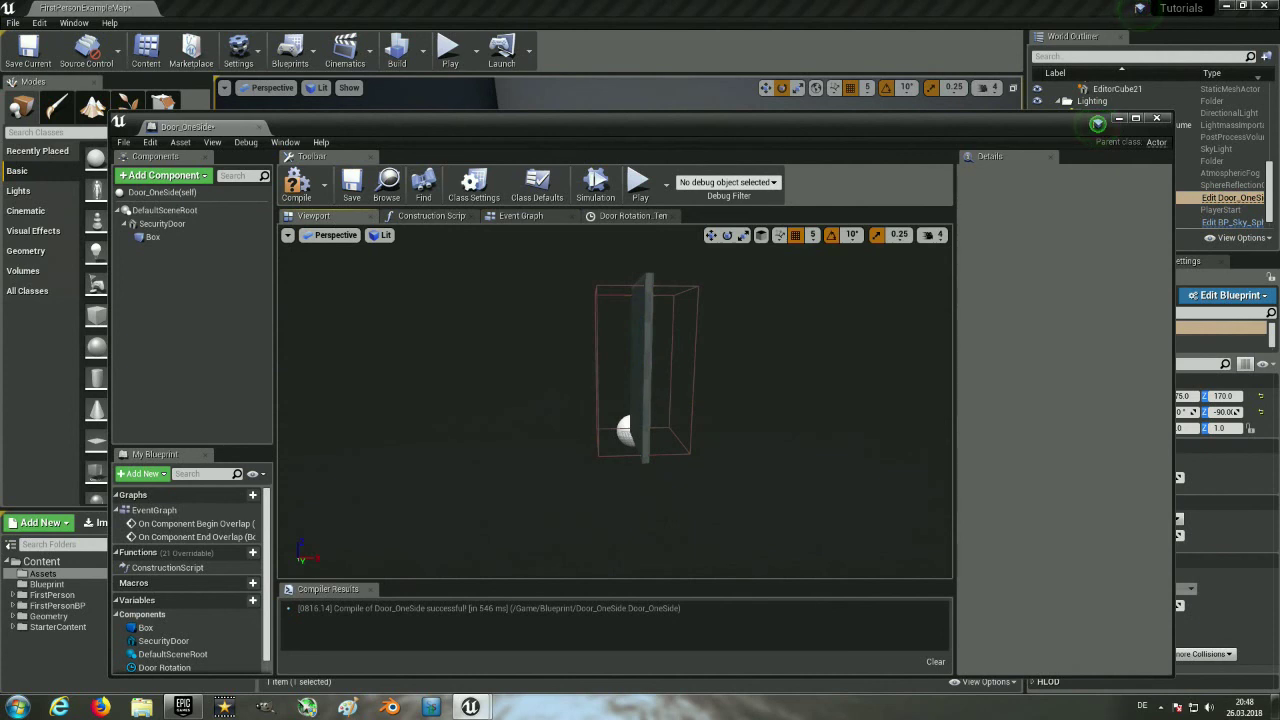
Inspect the SecurityDoor in the Viewport and the Door Rotation curve, then lower the Blueprint editor.
{"action": "left_click", "coordinate": [642, 420]}
{"action": "left_click_drag", "start_coordinate": [558, 461], "coordinate": [548, 459]}
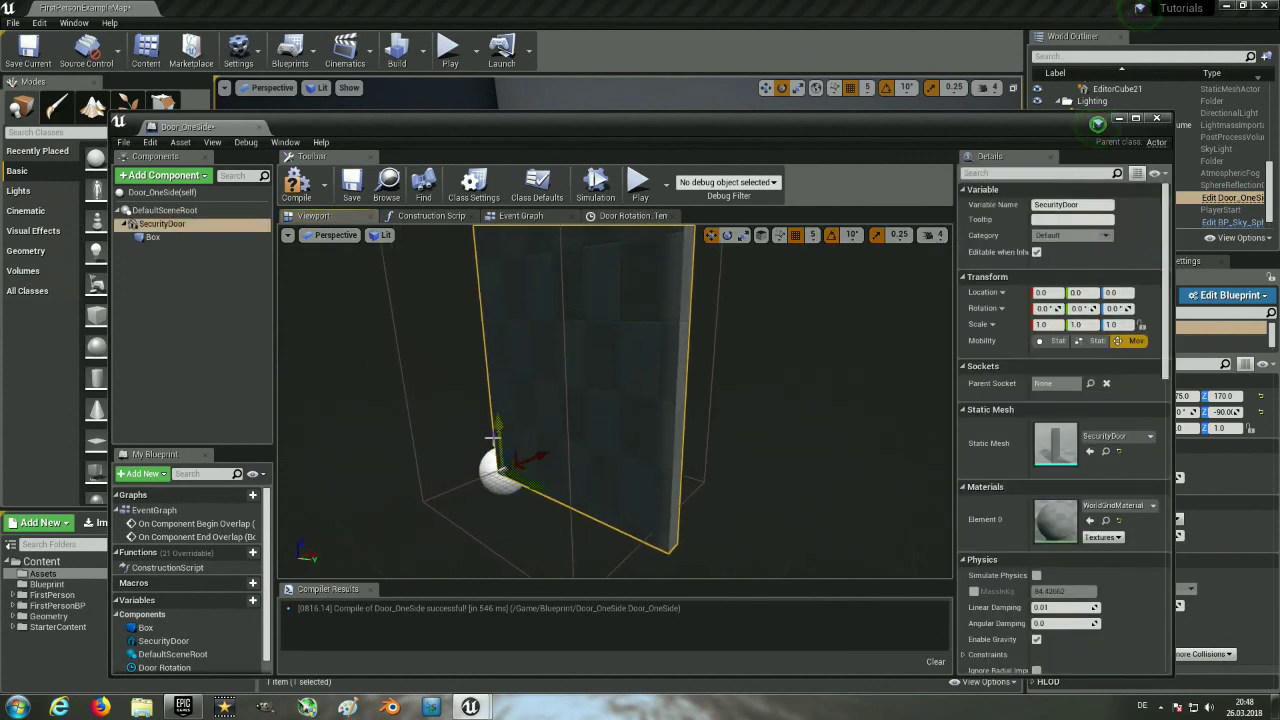
{"action": "left_click_drag", "start_coordinate": [325, 547], "coordinate": [308, 558]}
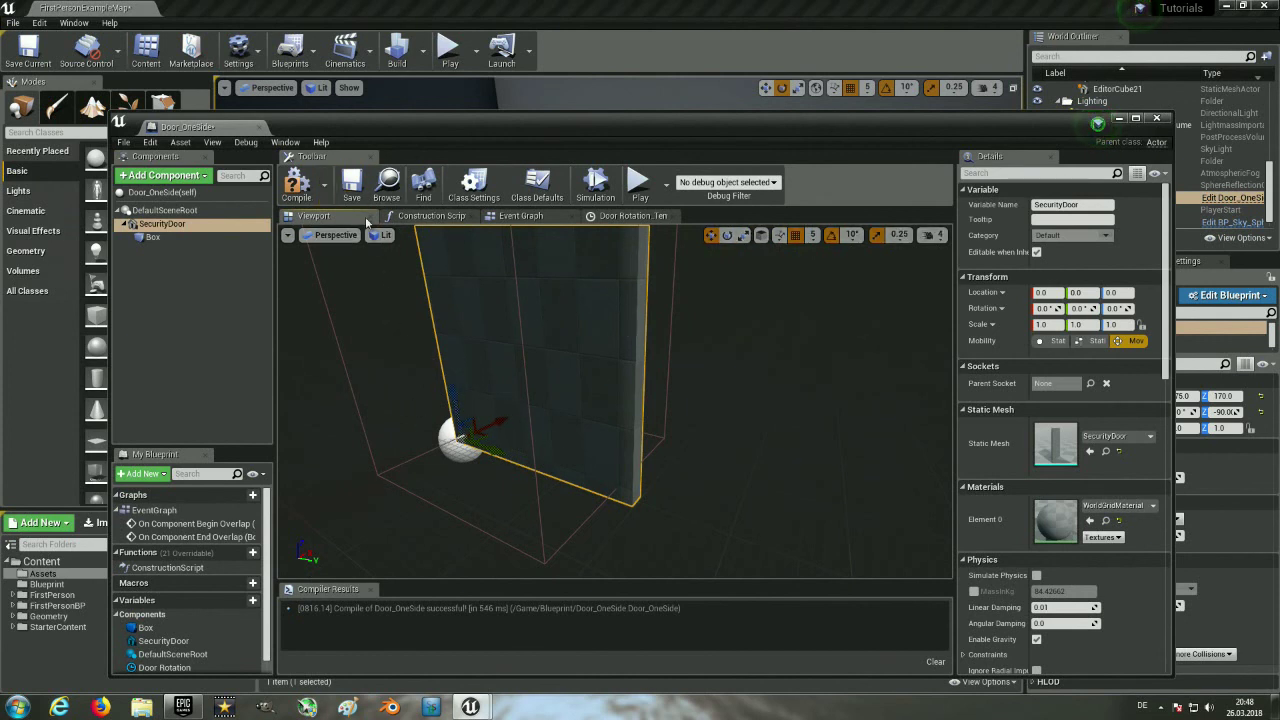
{"action": "left_click", "coordinate": [633, 216]}
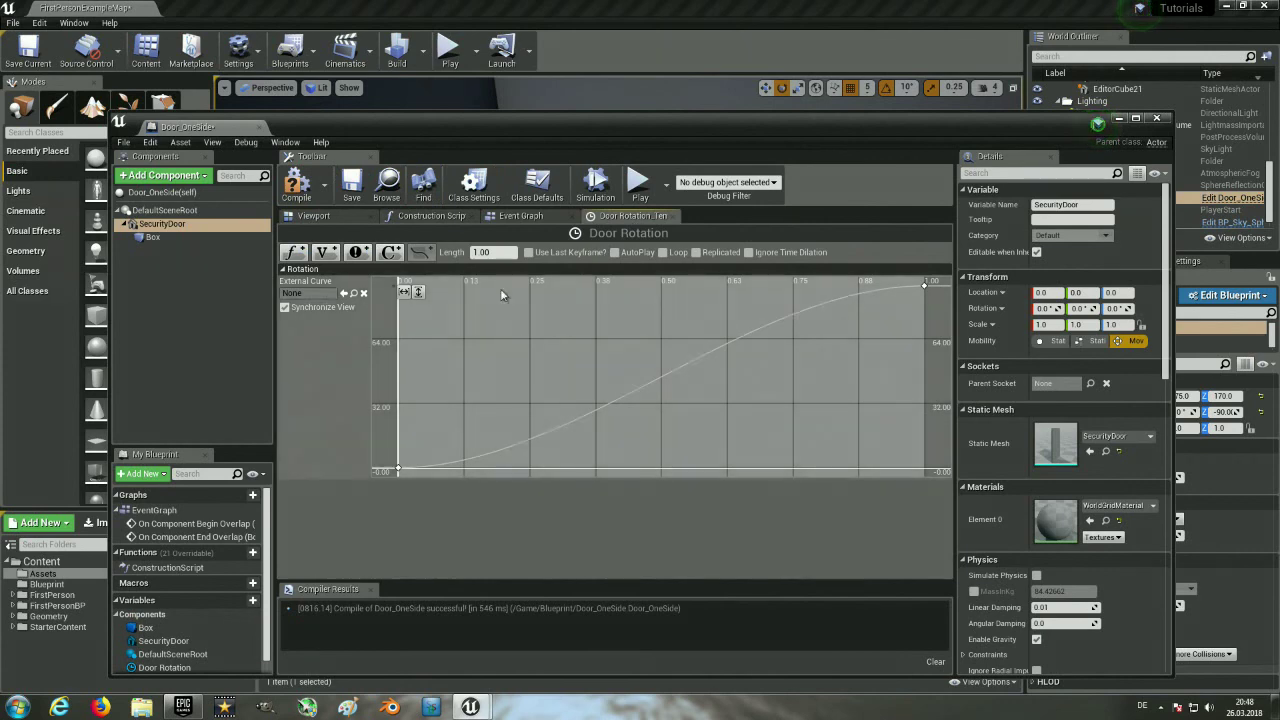
{"action": "left_click", "coordinate": [528, 220]}
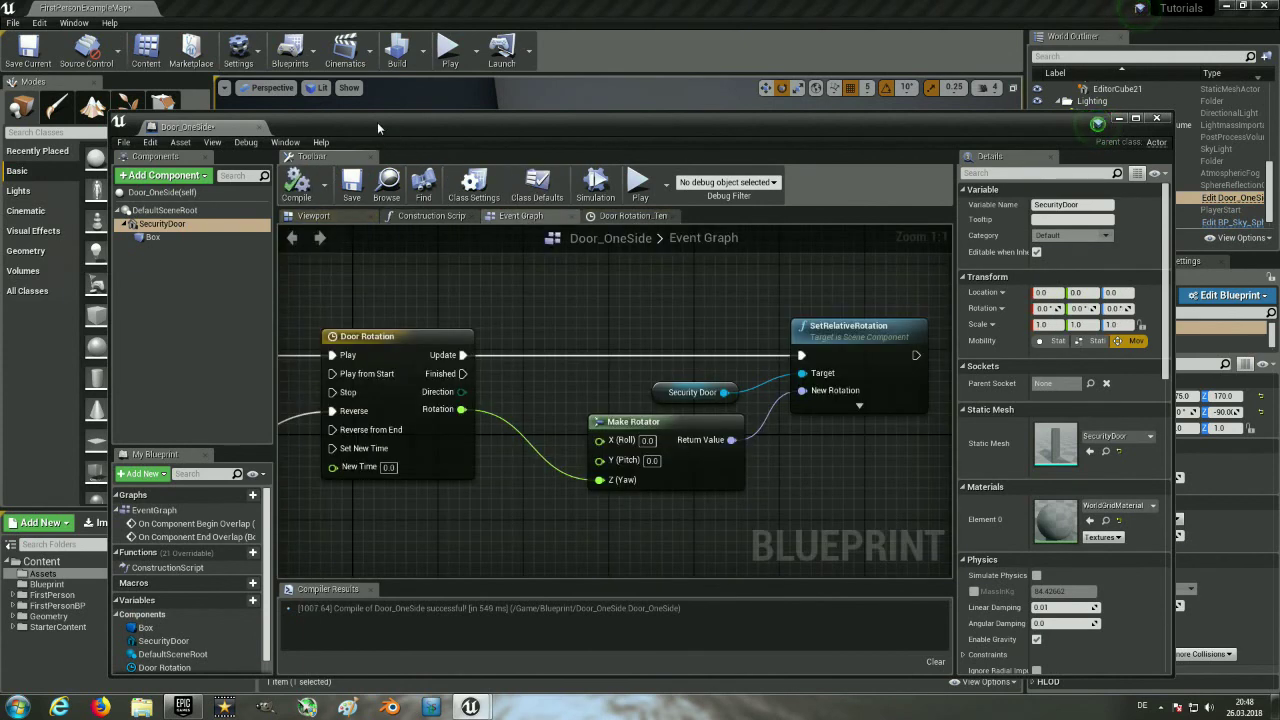
{"action": "left_click_drag", "start_coordinate": [377, 122], "coordinate": [401, 590]}
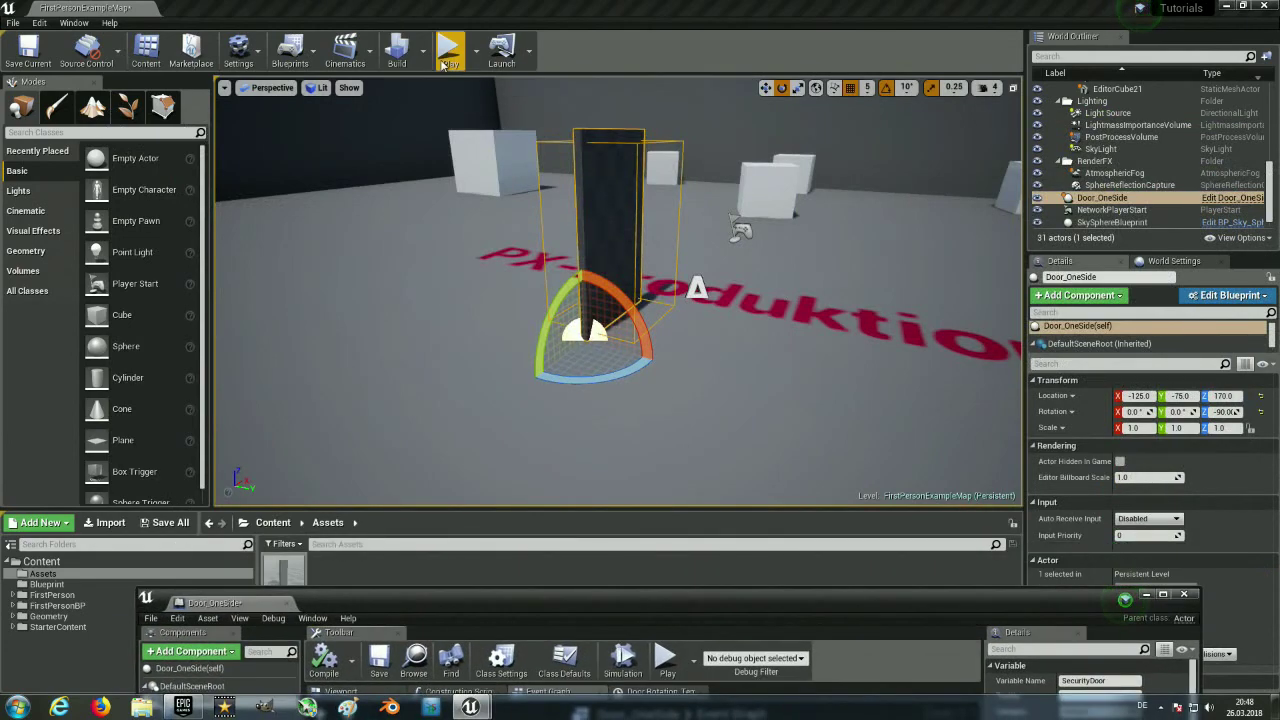
{"action": "left_click", "coordinate": [449, 47]}
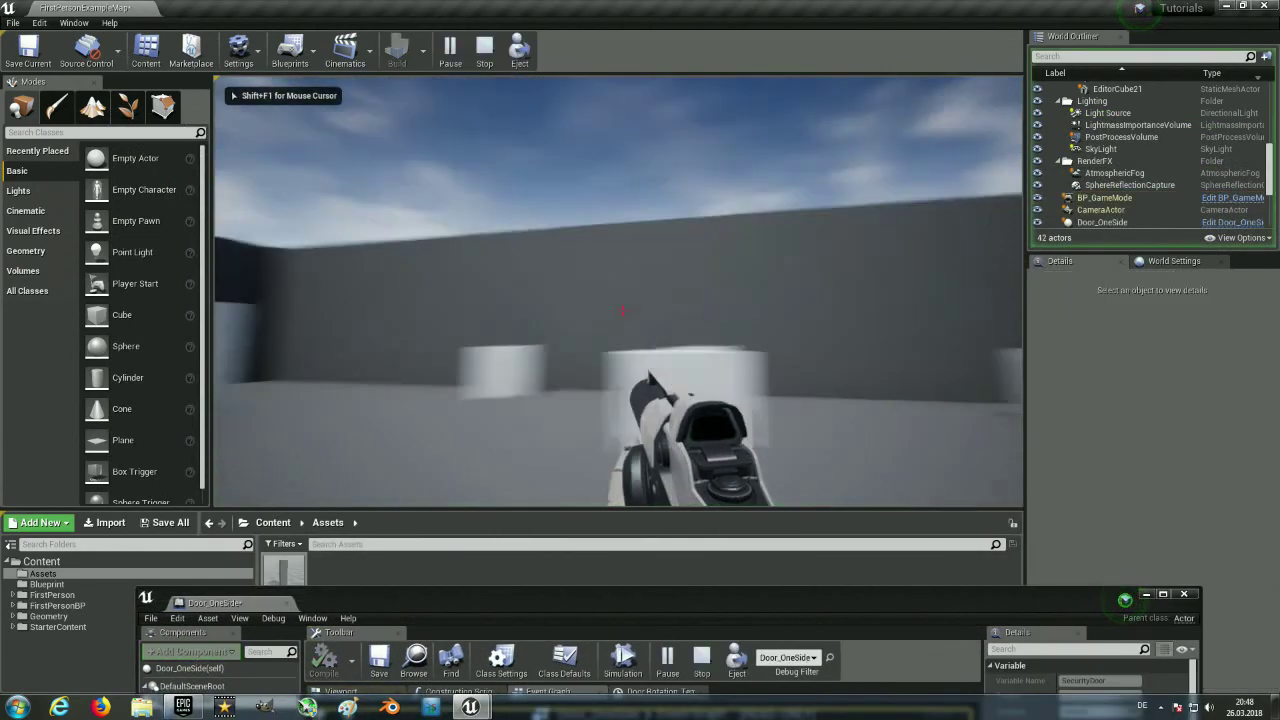
{"action": "mouse_move", "coordinate": [622, 310]}
{"action": "key", "text": "w"}
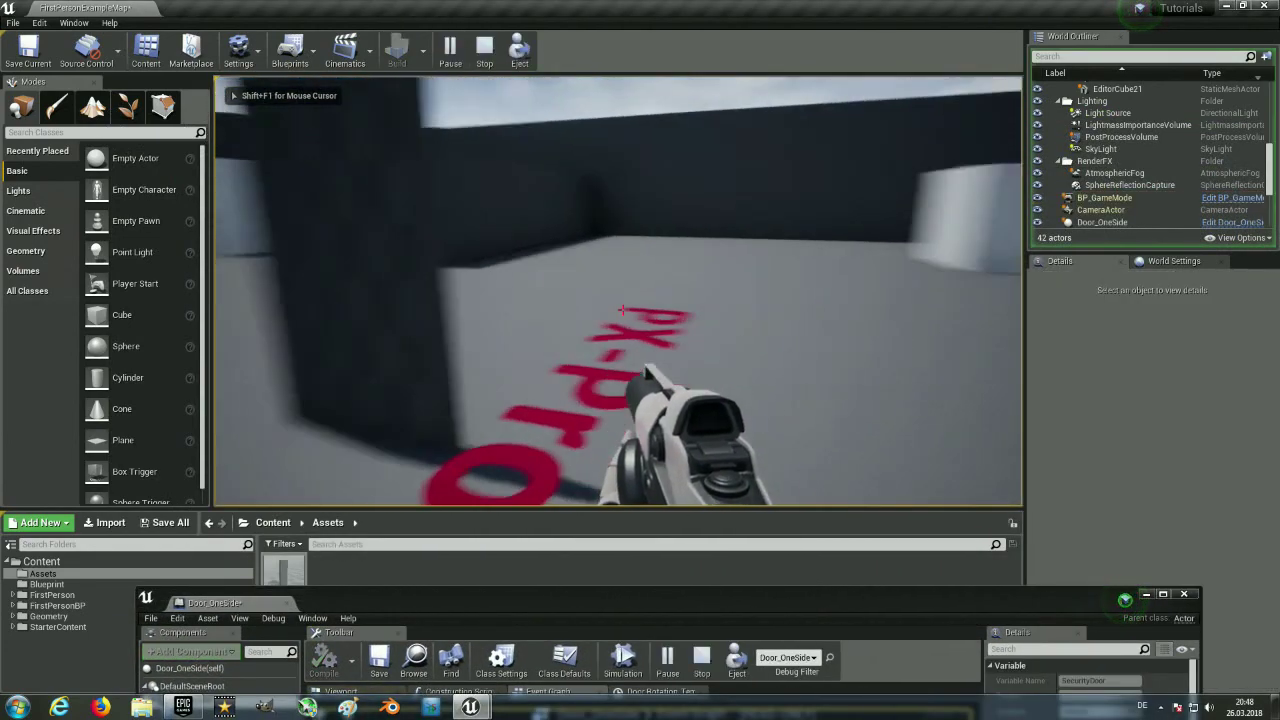
{"action": "key", "text": "s"}
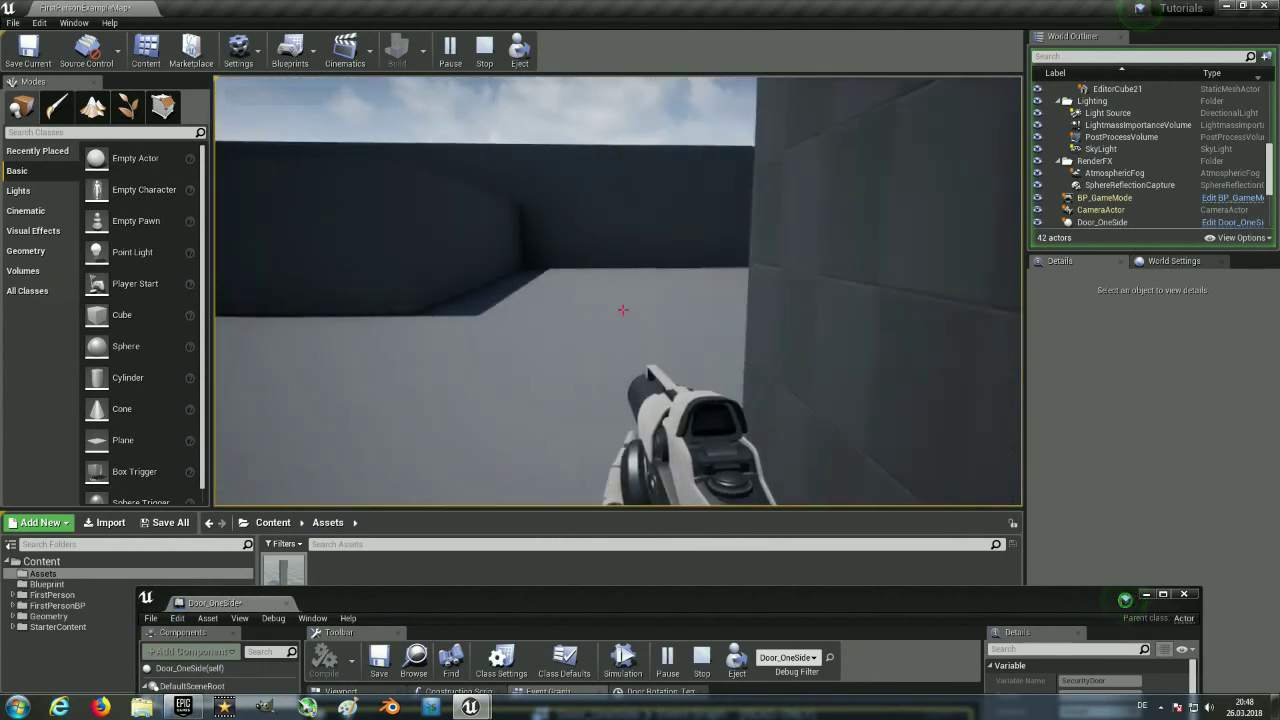
{"action": "key", "text": "w"}
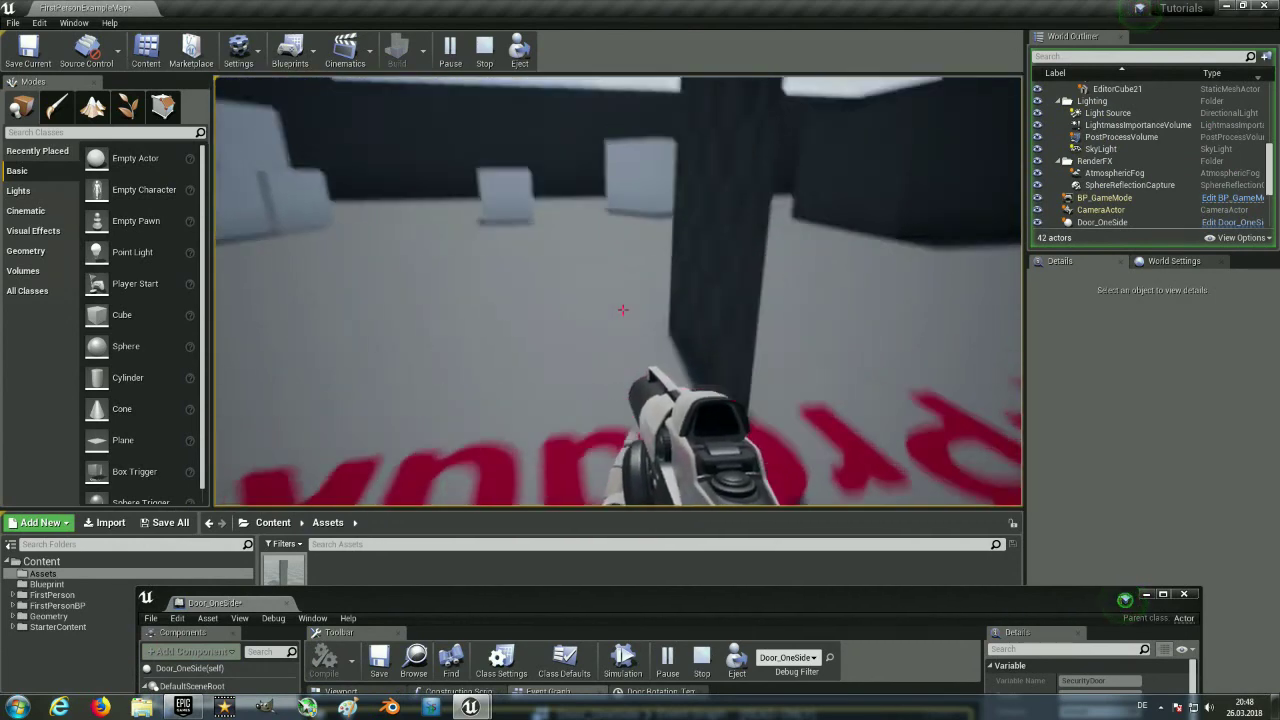
{"action": "key", "text": "w"}
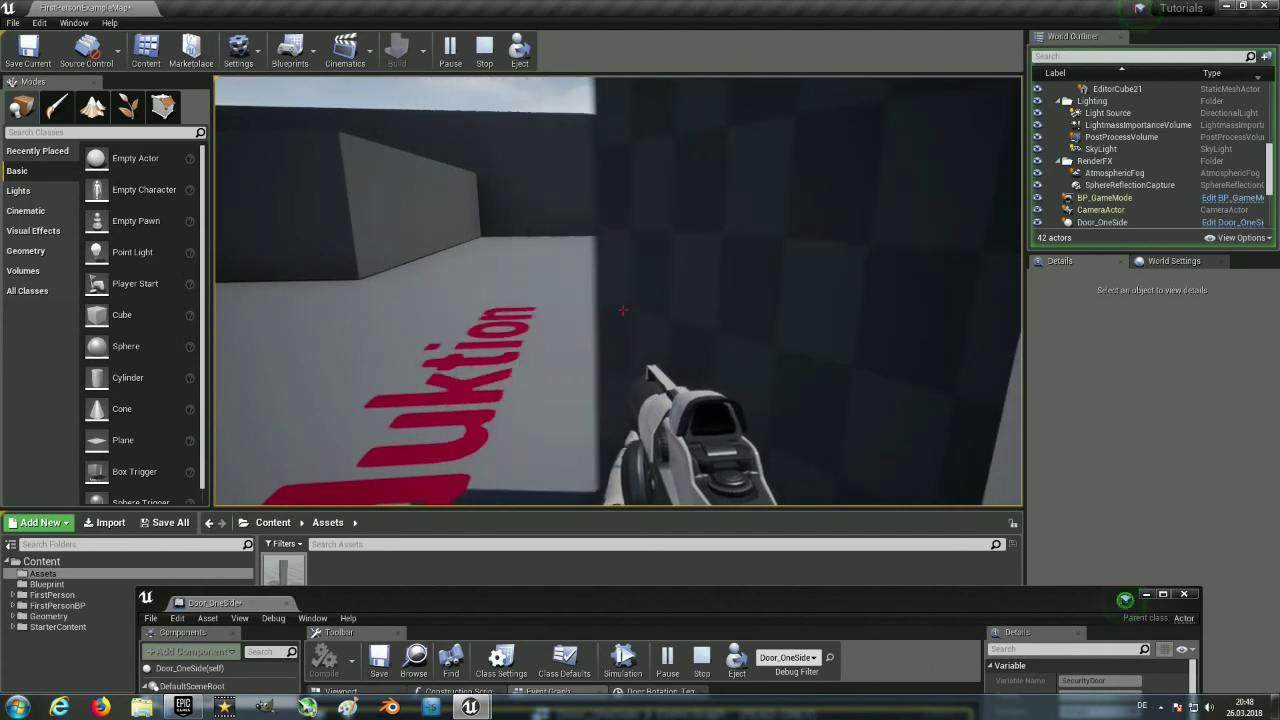
{"action": "key", "text": "w"}
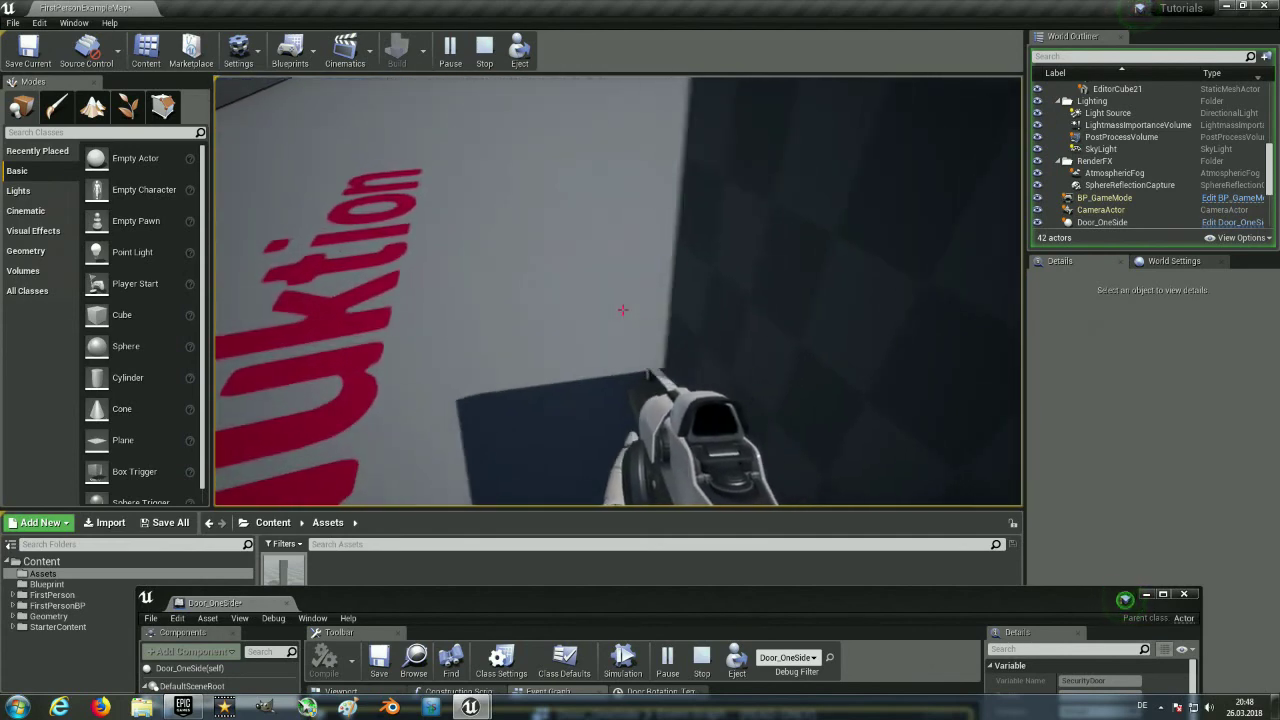
{"action": "key", "text": "s"}
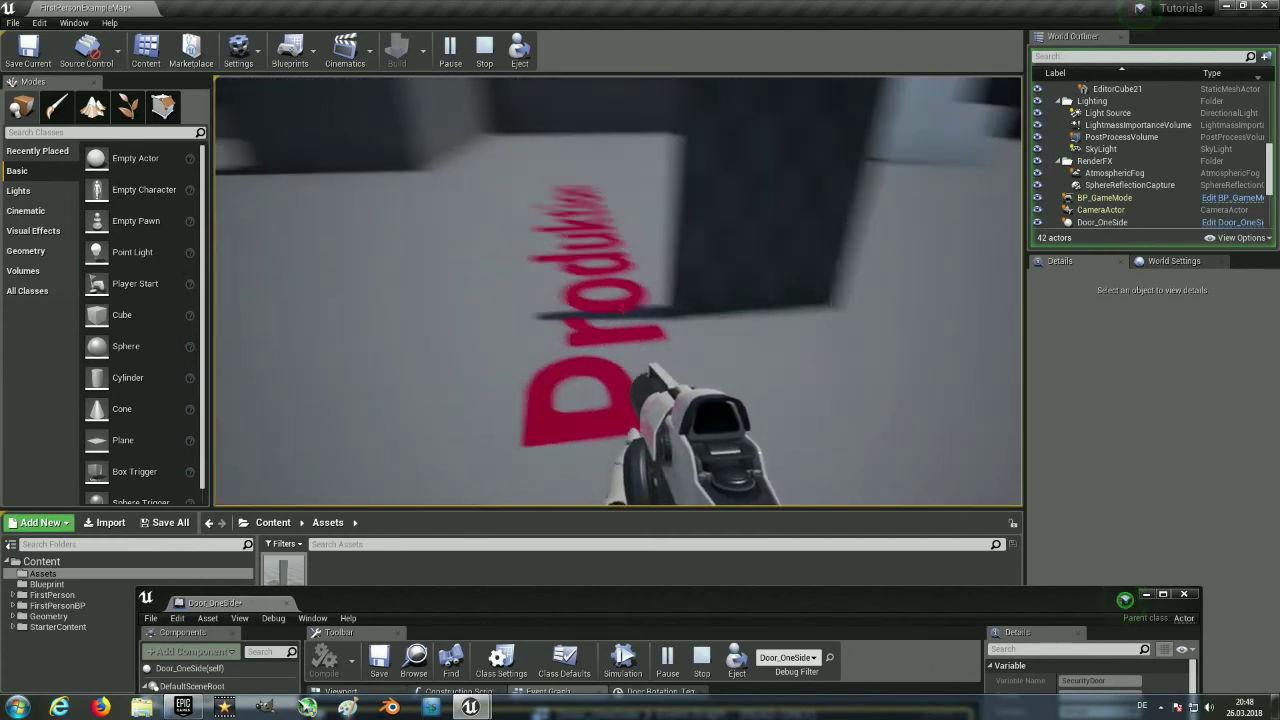
{"action": "key", "text": "w"}
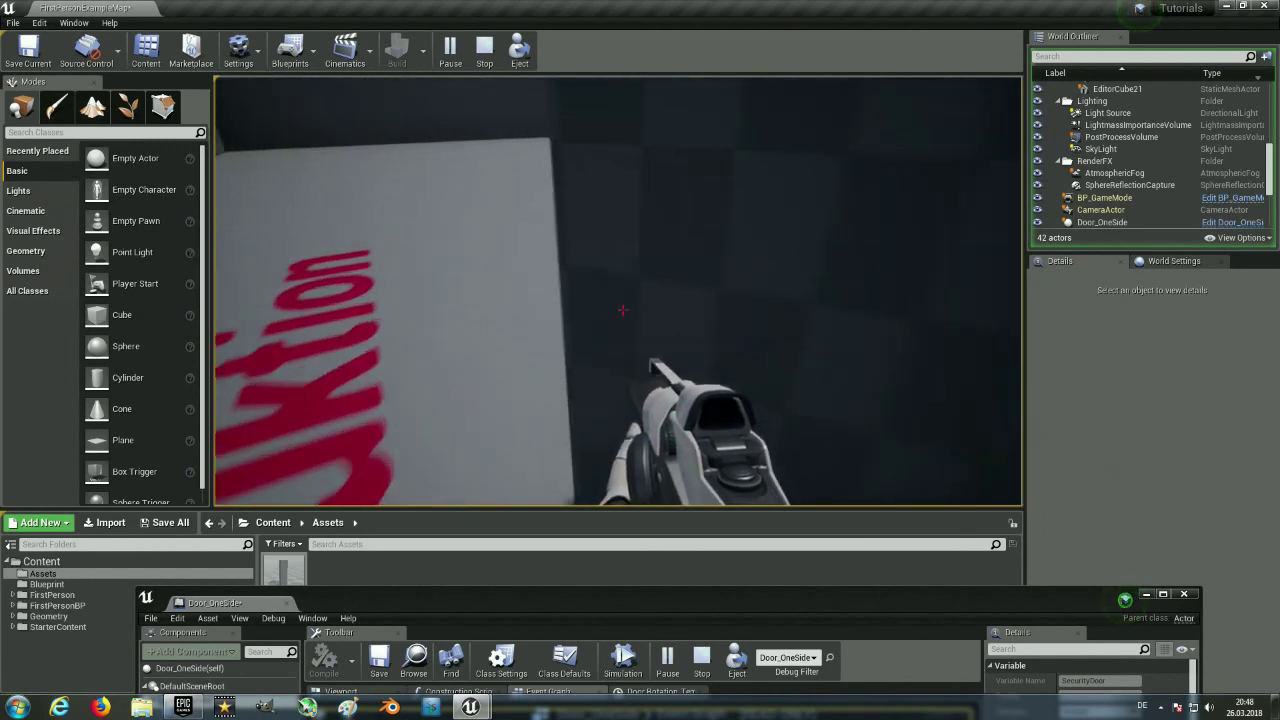
{"action": "key", "text": "s"}
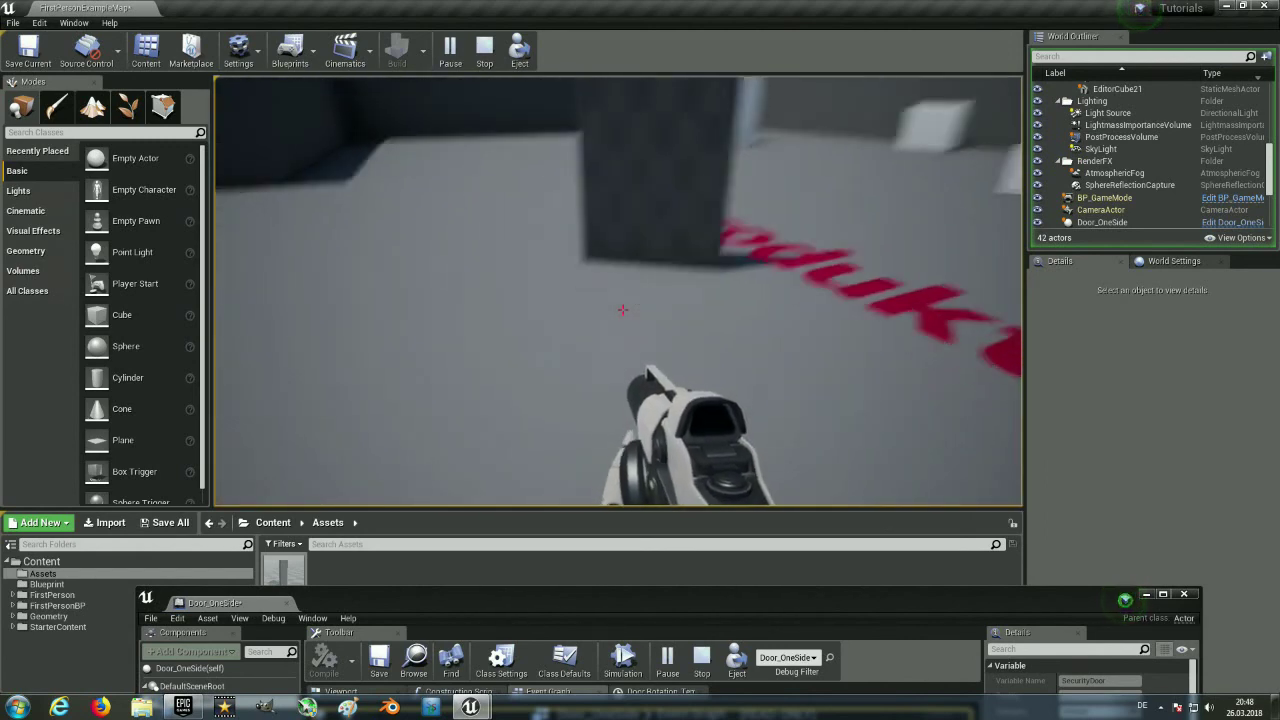
{"action": "key", "text": "Escape"}
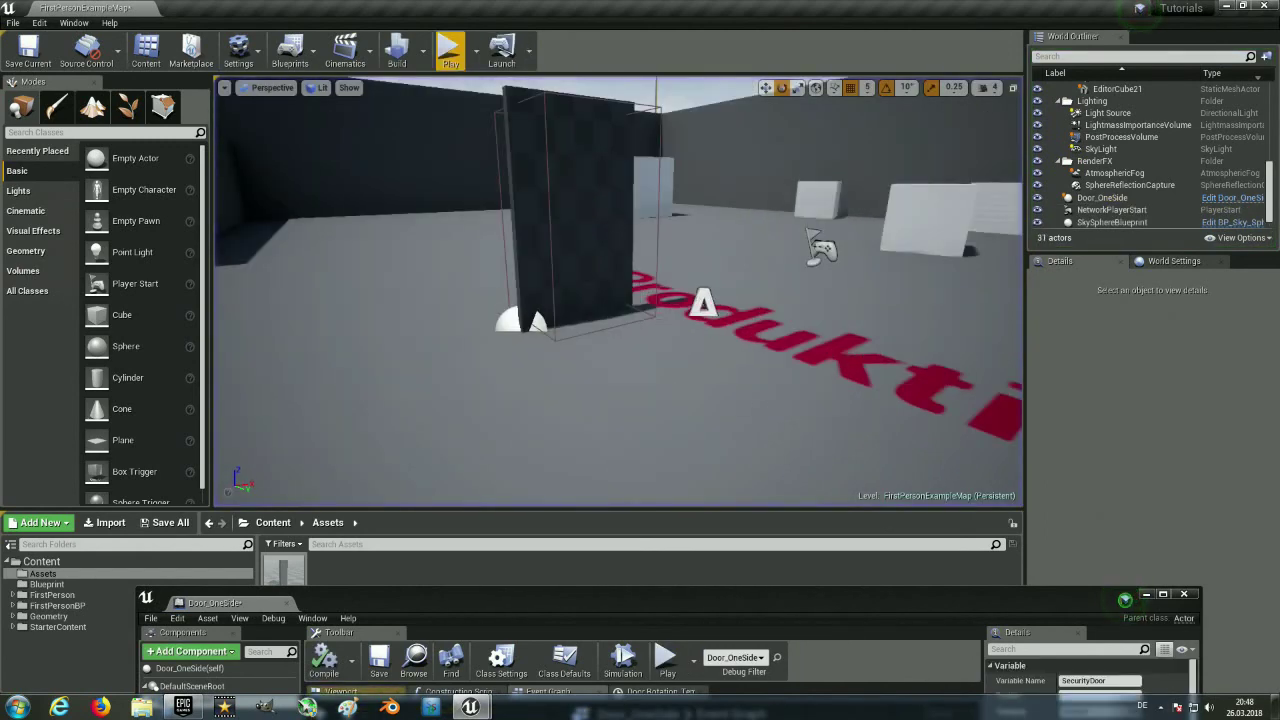
{"action": "left_click_drag", "start_coordinate": [748, 600], "coordinate": [733, 130]}
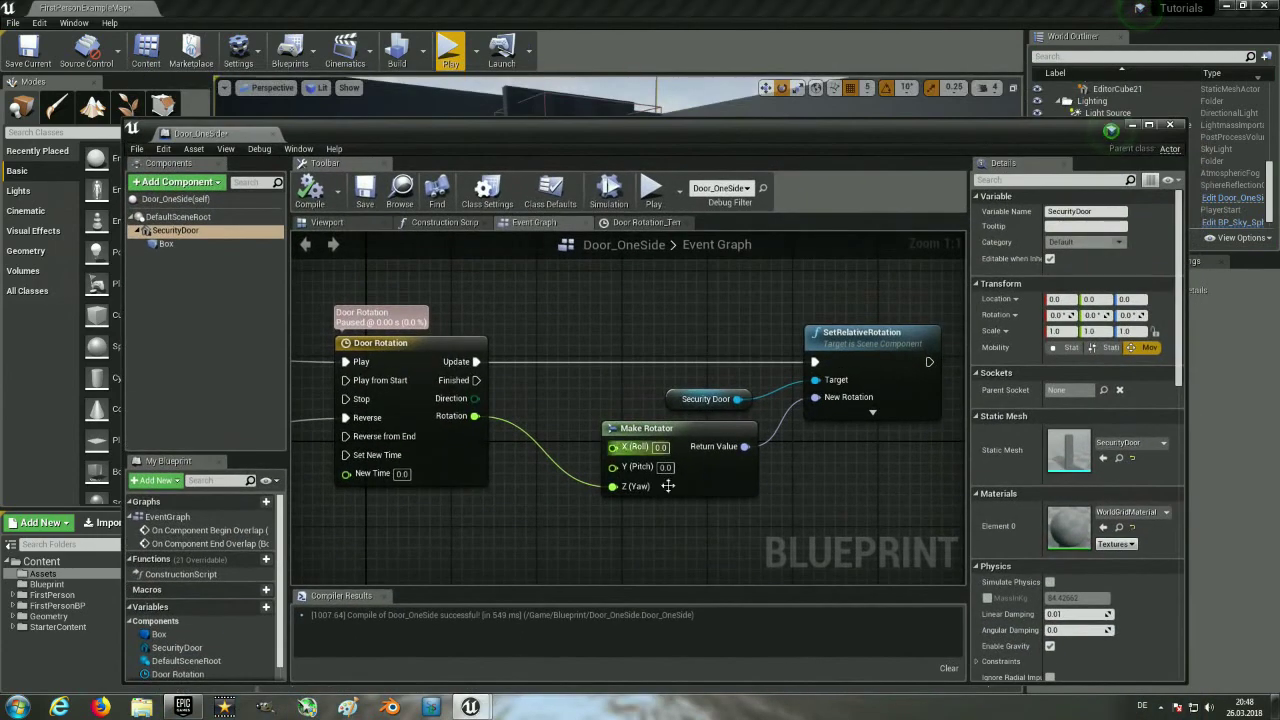
{"action": "right_click_drag", "start_coordinate": [566, 414], "coordinate": [1170, 410]}
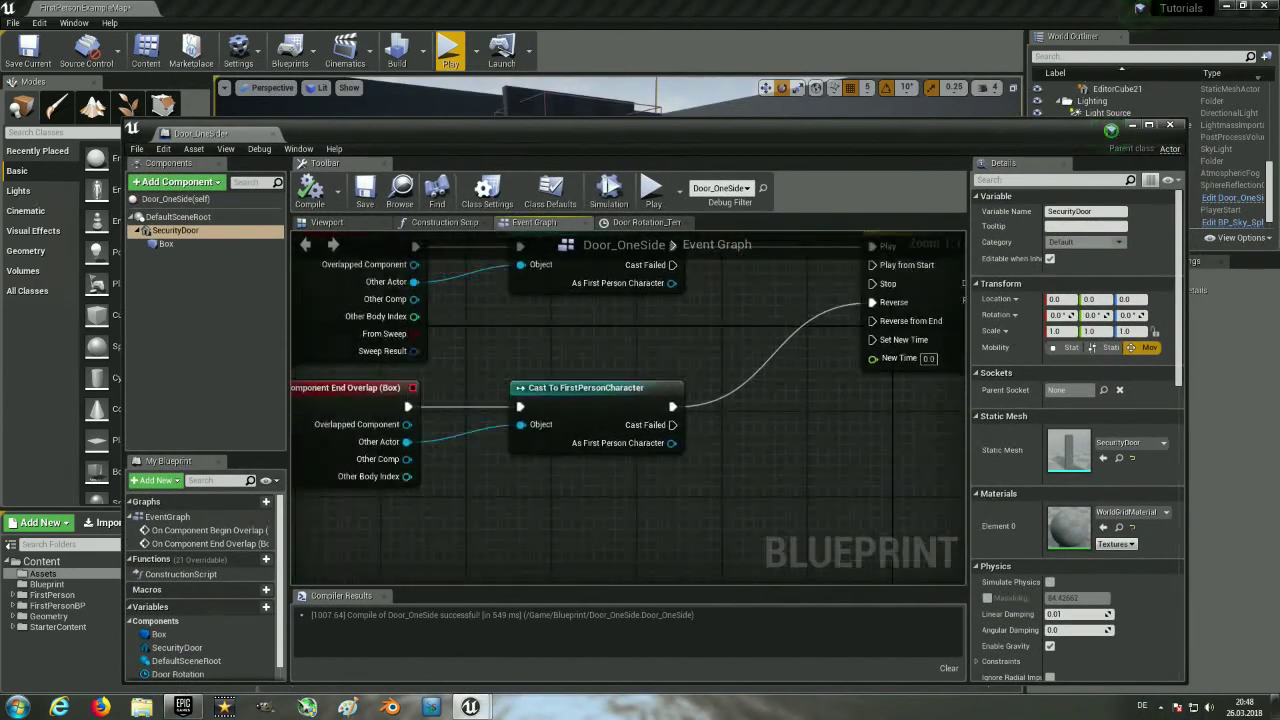
{"action": "right_click_drag", "start_coordinate": [911, 462], "coordinate": [579, 516]}
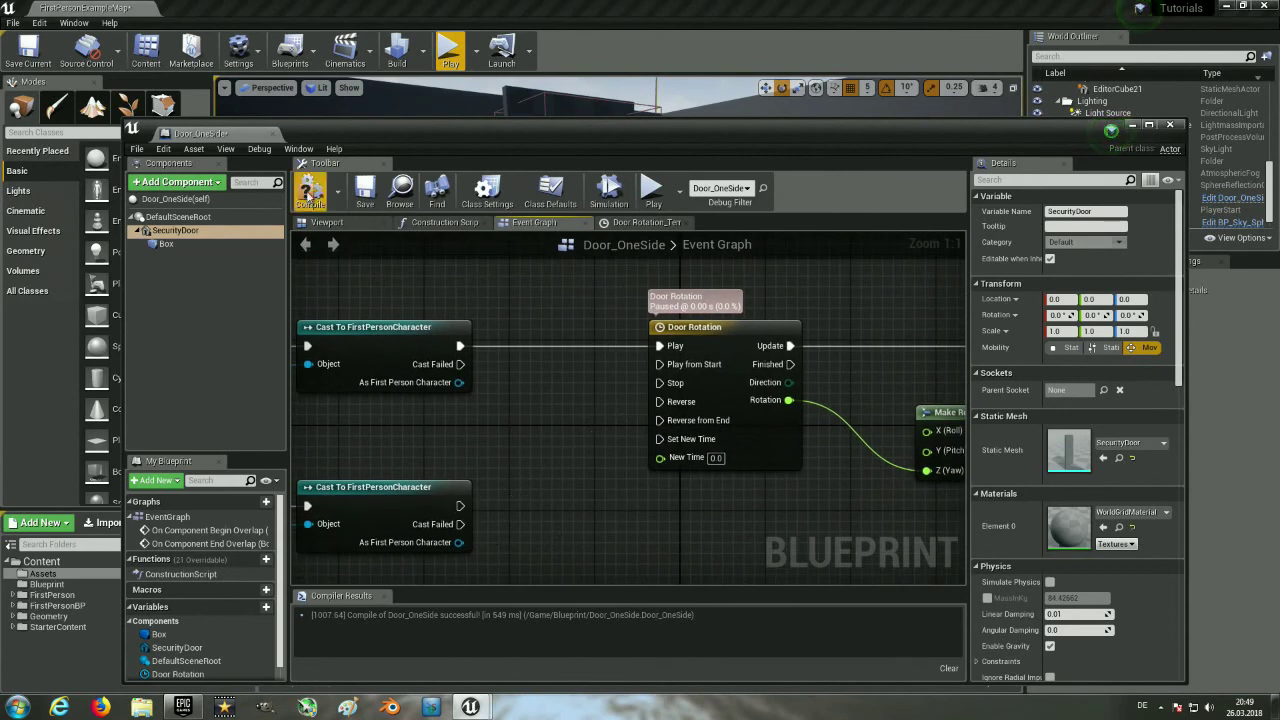
{"action": "left_click_drag", "start_coordinate": [490, 126], "coordinate": [446, 568]}
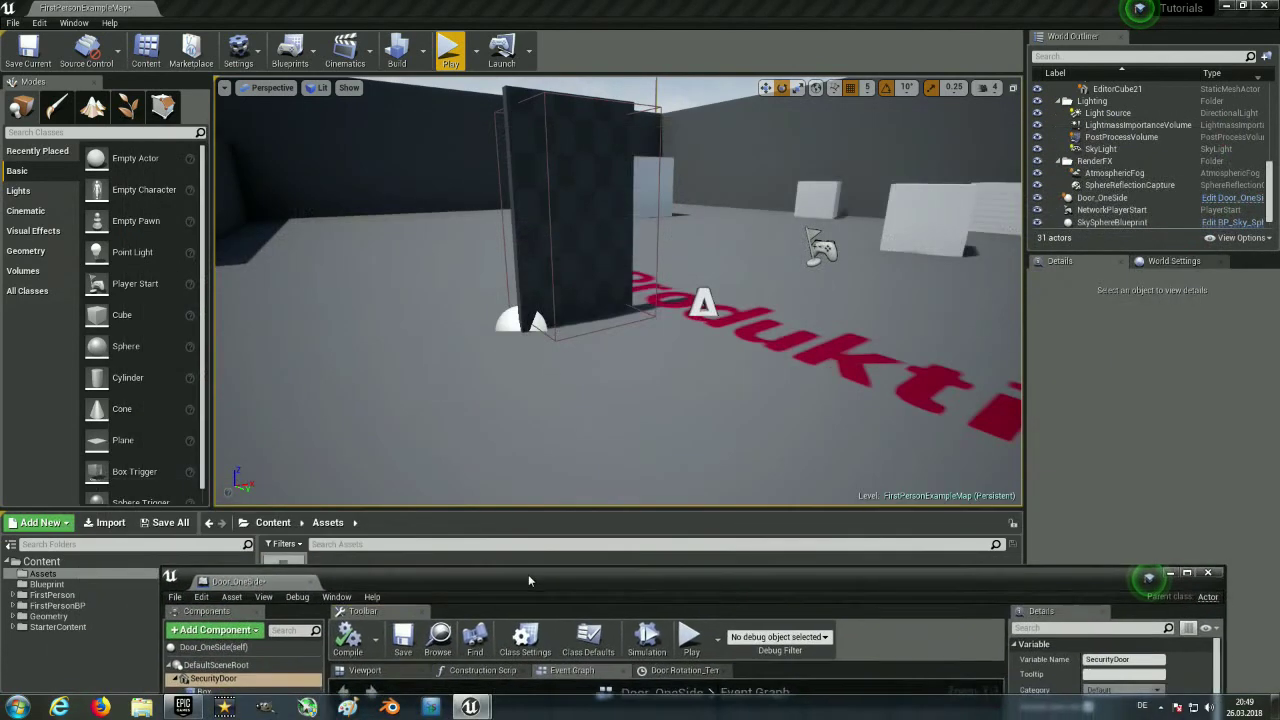
{"action": "left_click", "coordinate": [452, 55]}
{"action": "key", "text": "w"}
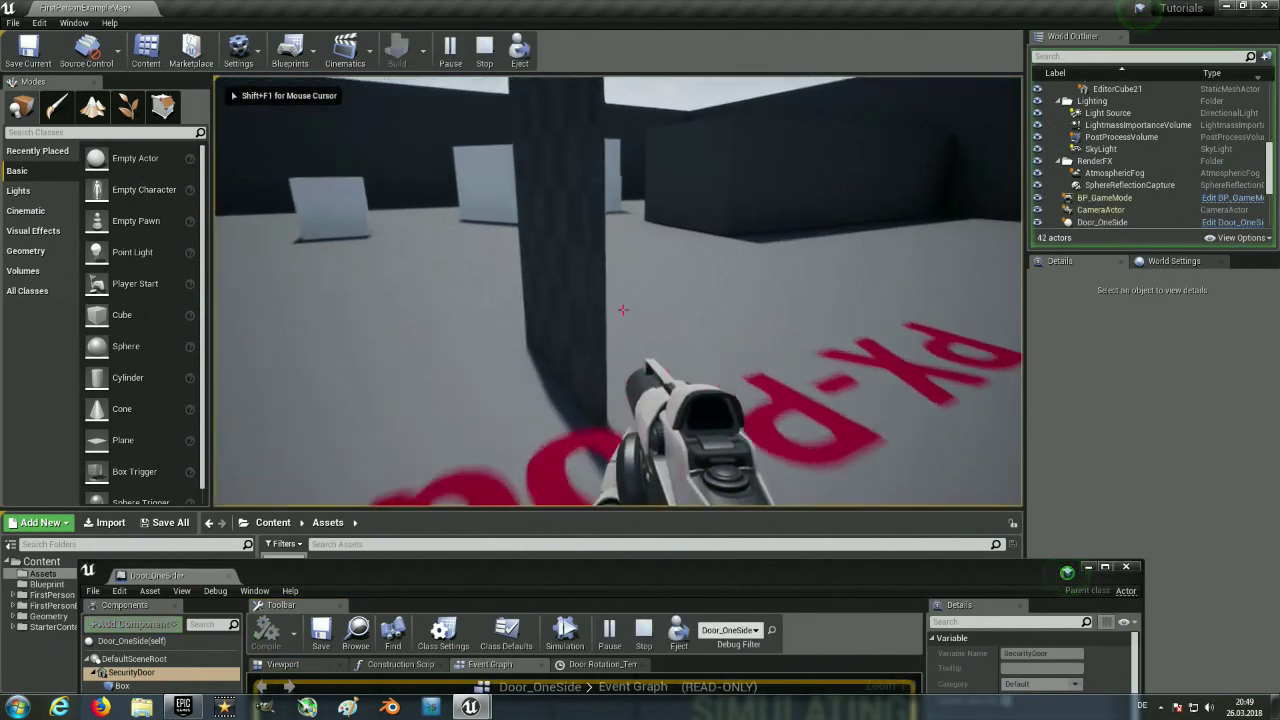
{"action": "key", "text": "s"}
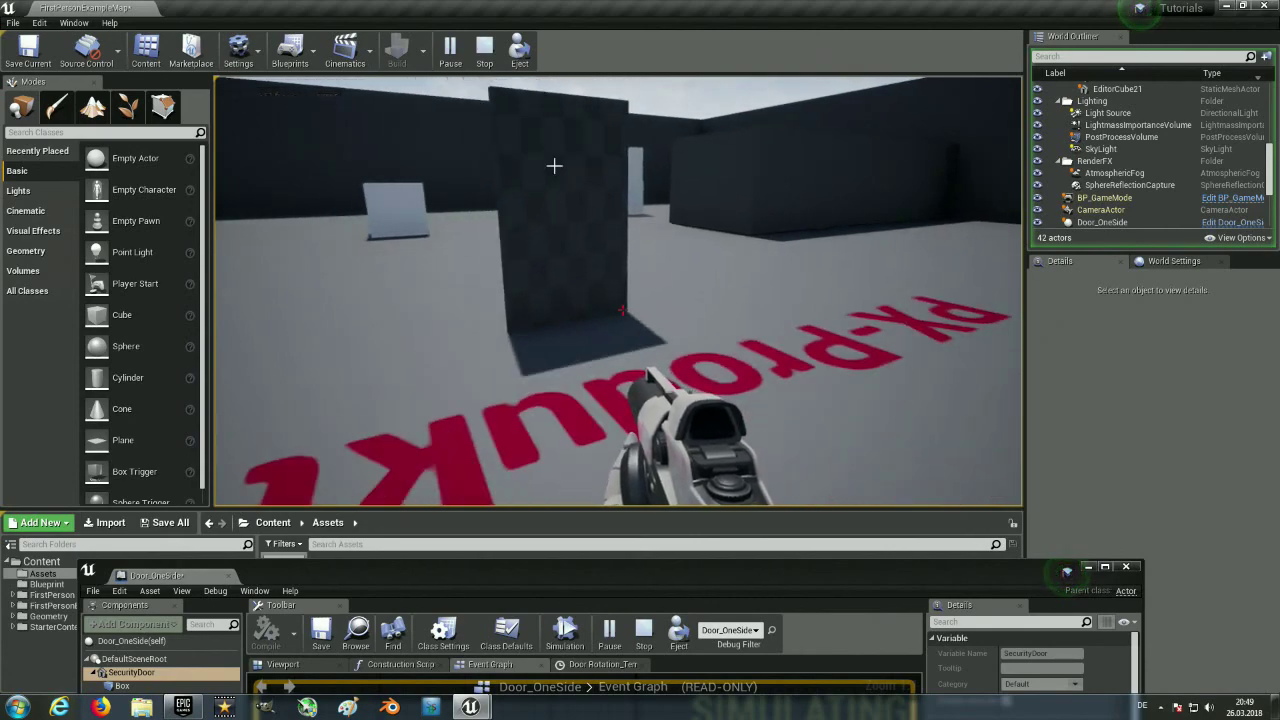
{"action": "key", "text": "Escape"}
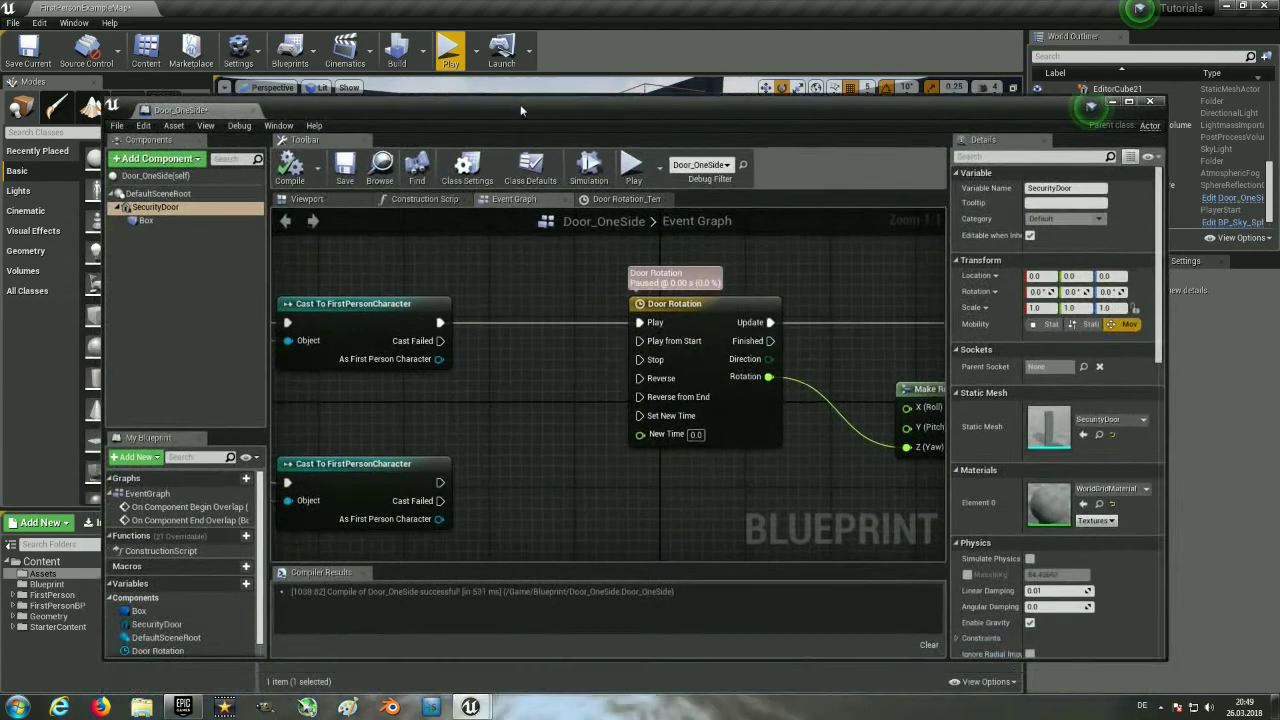
Bring the Blueprint editor back up and add a Delay node after the end-overlap cast.
{"action": "left_click_drag", "start_coordinate": [496, 576], "coordinate": [504, 174]}
{"action": "right_click_drag", "start_coordinate": [463, 477], "coordinate": [661, 457]}
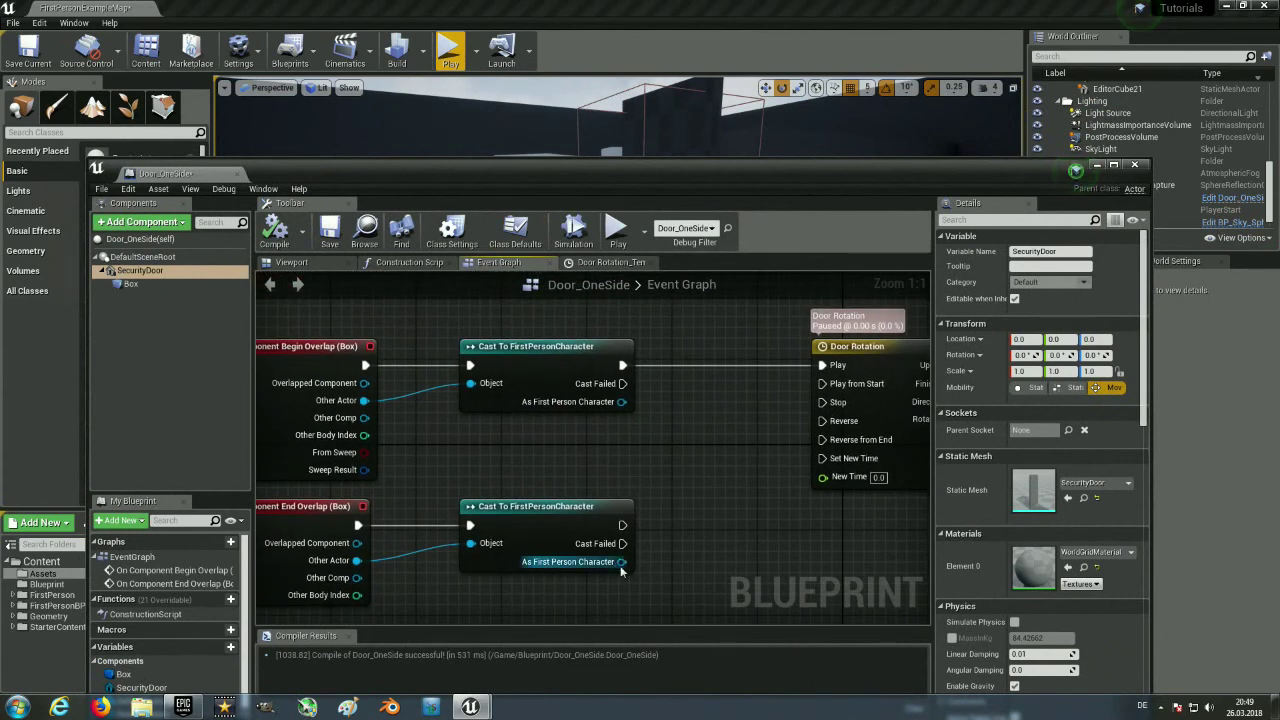
{"action": "right_click_drag", "start_coordinate": [646, 543], "coordinate": [604, 524]}
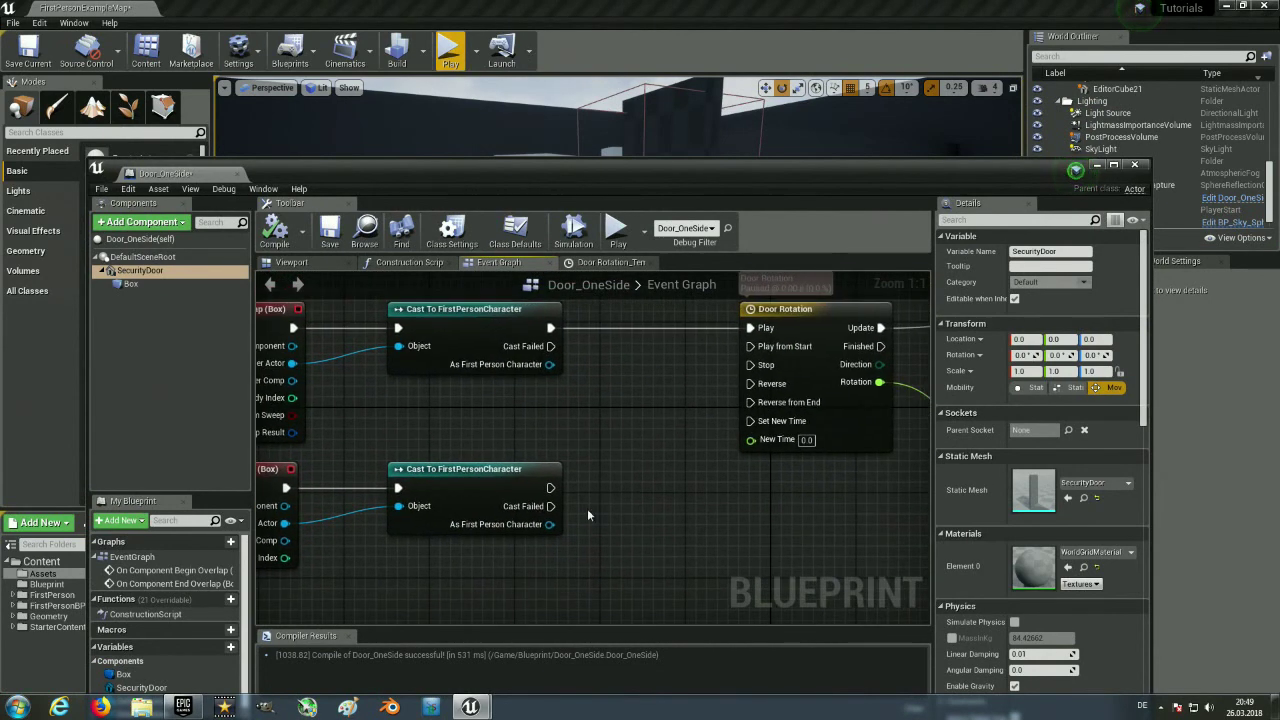
{"action": "left_click_drag", "start_coordinate": [549, 488], "coordinate": [622, 485]}
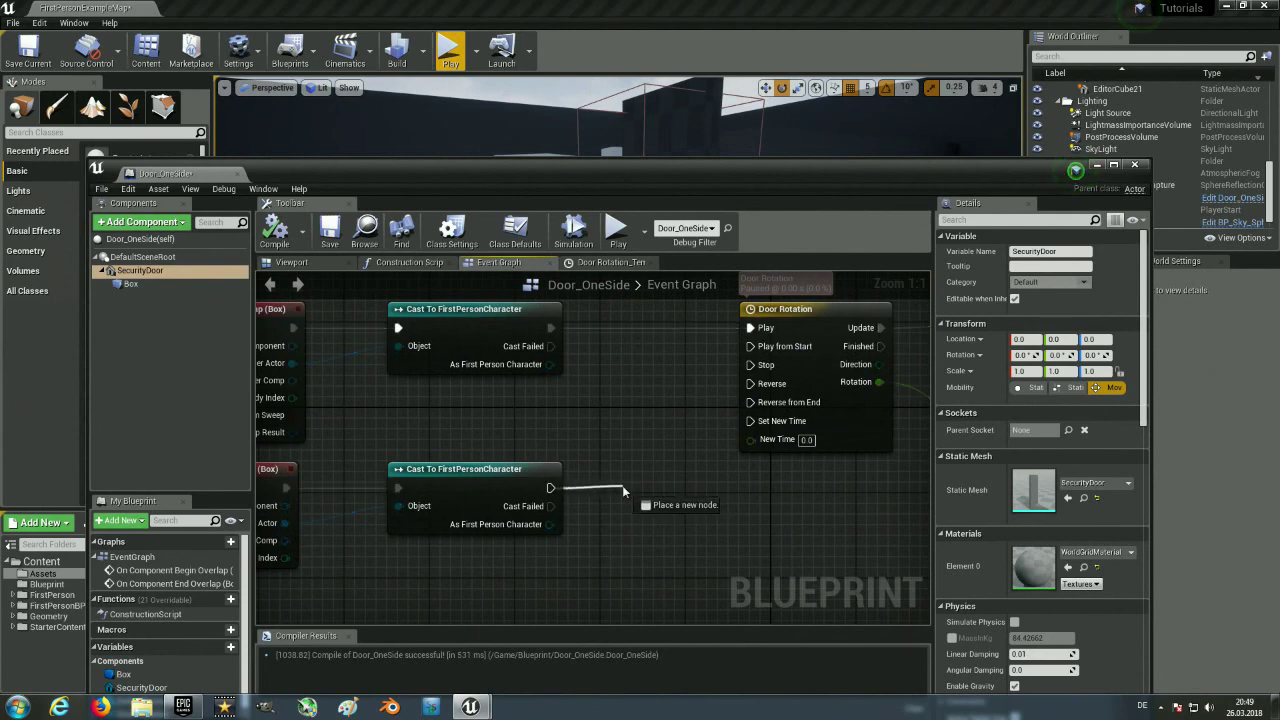
{"action": "type", "text": "del"}
{"action": "key", "text": "Return"}
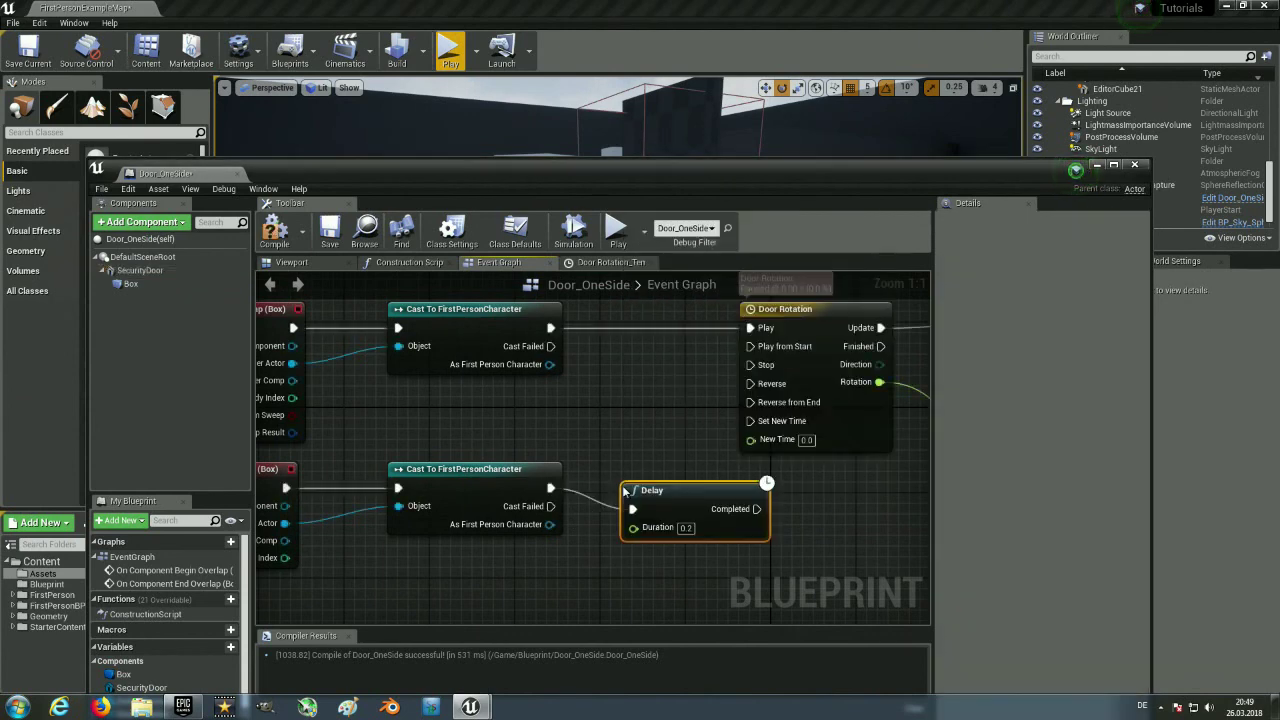
Set the Delay Duration to 2, compile, wire Completed to Reverse, and lower the window.
{"action": "left_click_drag", "start_coordinate": [697, 503], "coordinate": [652, 485]}
{"action": "left_click", "coordinate": [644, 506]}
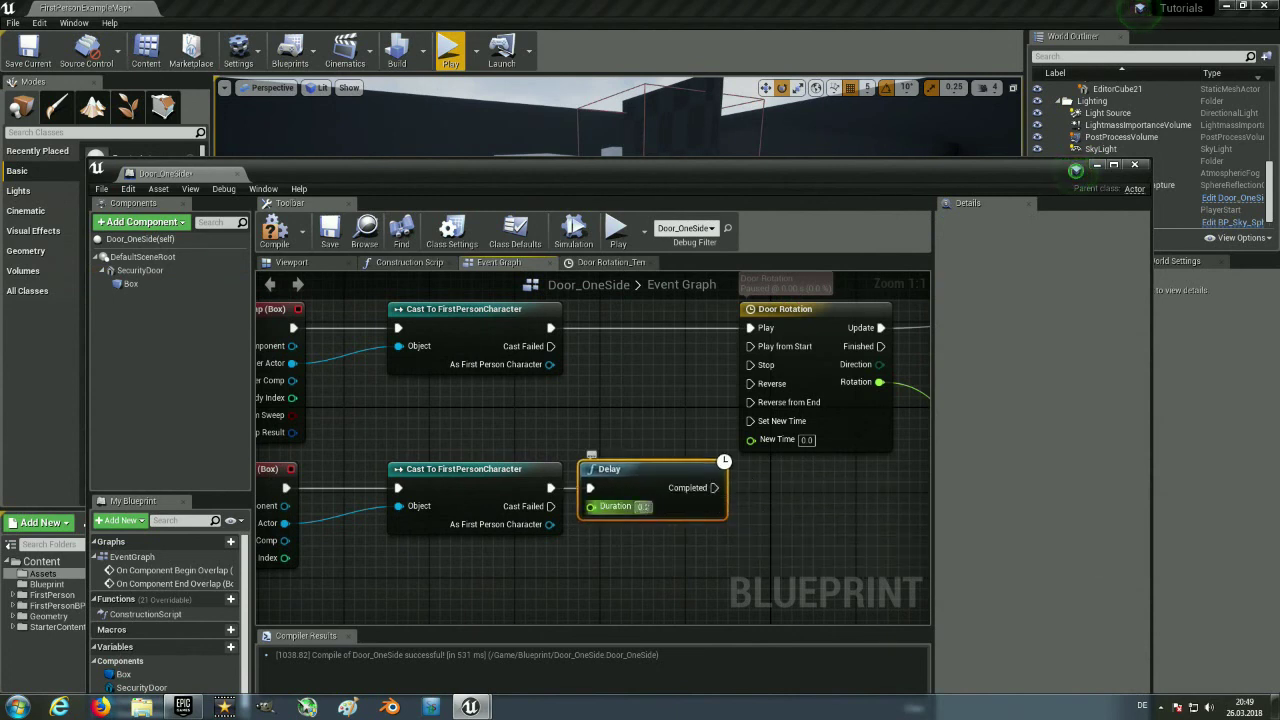
{"action": "type", "text": "2"}
{"action": "key", "text": "Return"}
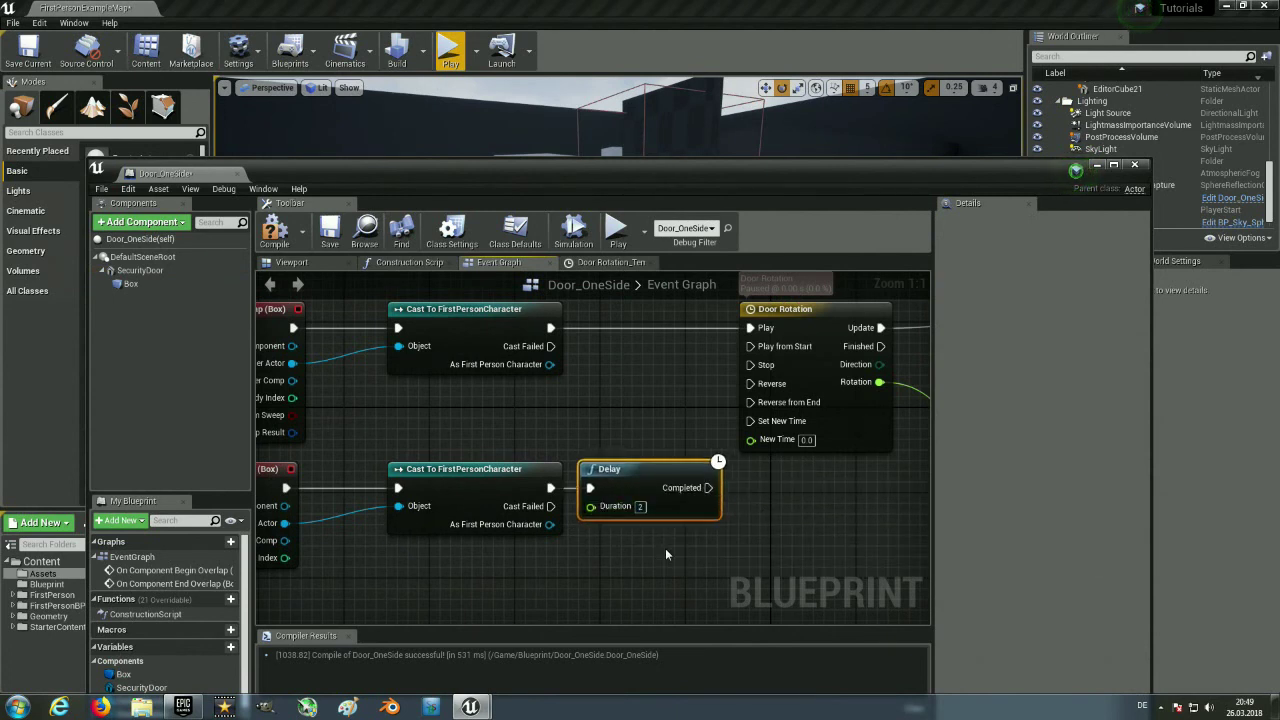
{"action": "left_click", "coordinate": [665, 548]}
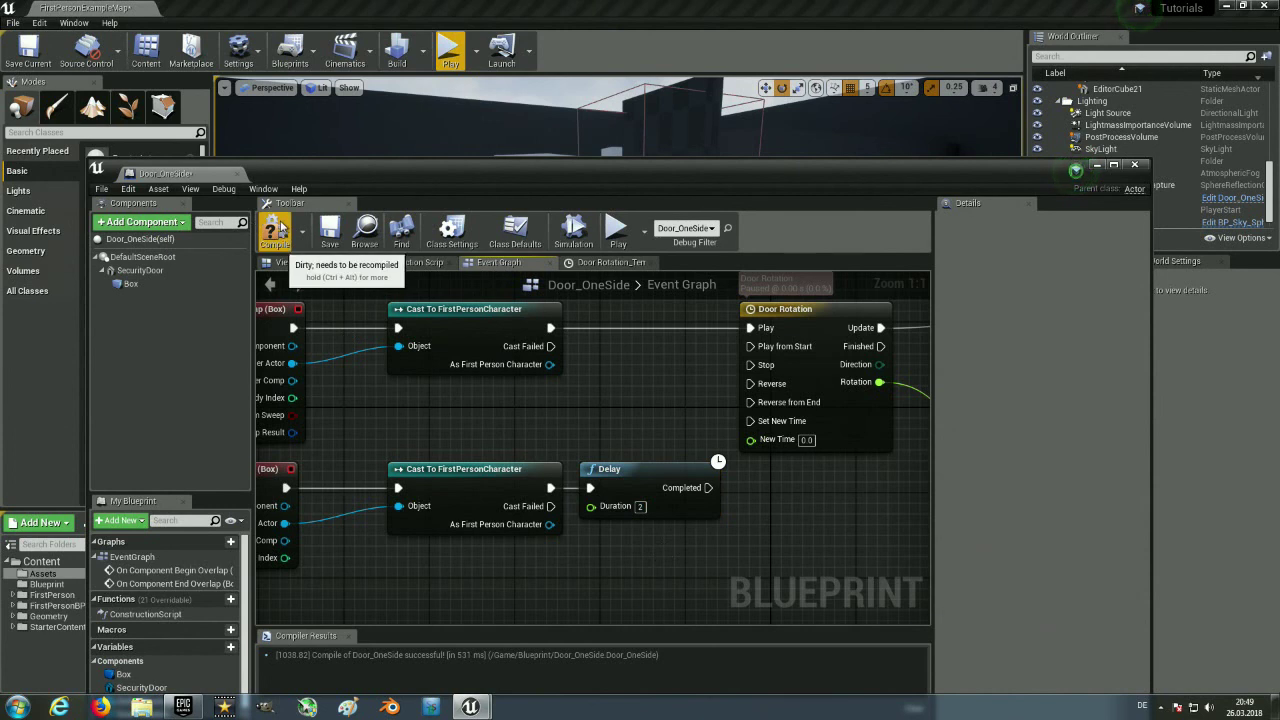
{"action": "left_click_drag", "start_coordinate": [412, 169], "coordinate": [405, 177]}
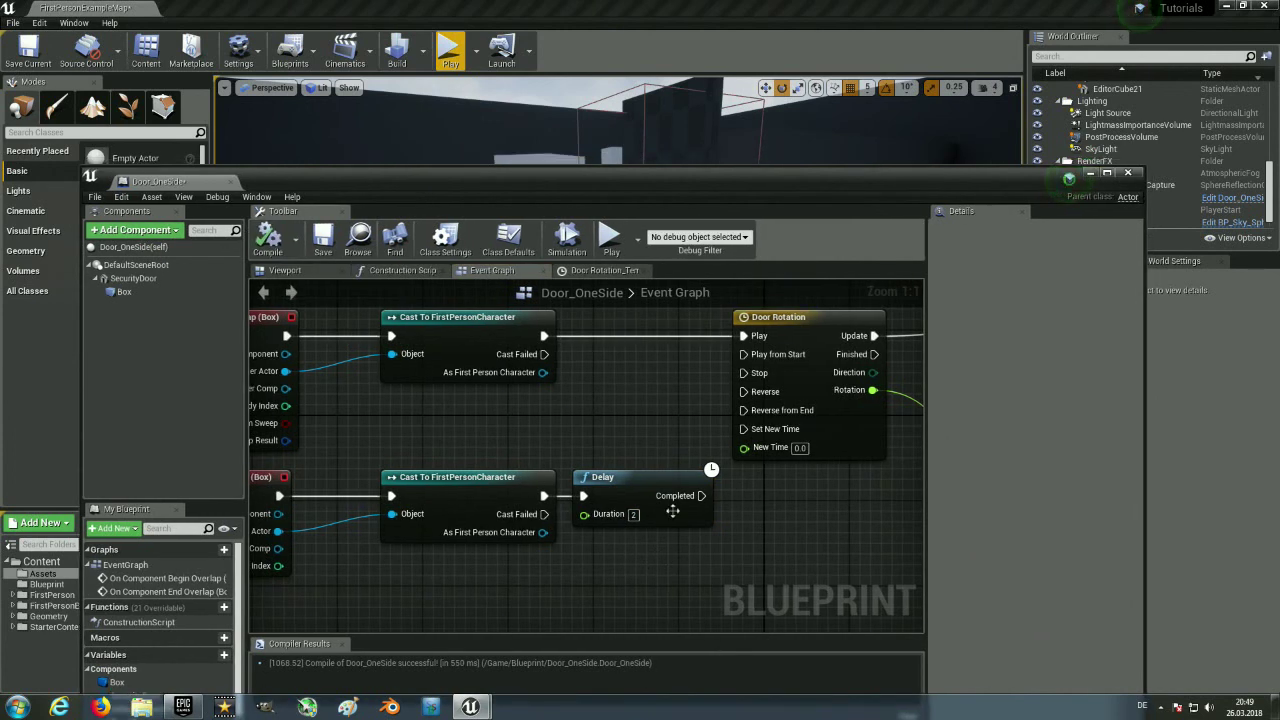
{"action": "mouse_move", "coordinate": [701, 496]}
{"action": "left_mouse_down"}
{"action": "mouse_move", "coordinate": [704, 410]}
{"action": "mouse_move", "coordinate": [748, 392]}
{"action": "left_mouse_up"}
{"action": "left_click_drag", "start_coordinate": [518, 200], "coordinate": [524, 524]}
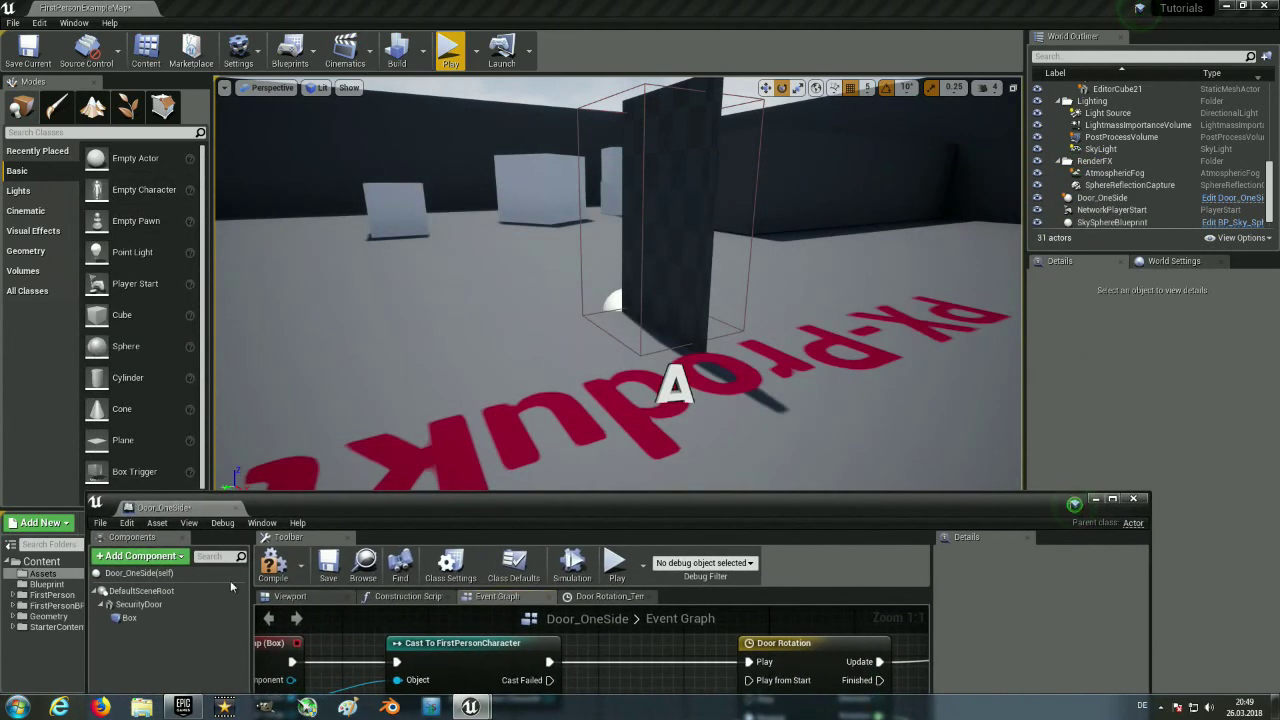
Play the level, walking toward and away from the door to watch it open and close, then stop.
{"action": "left_click", "coordinate": [450, 48]}
{"action": "key", "text": "w"}
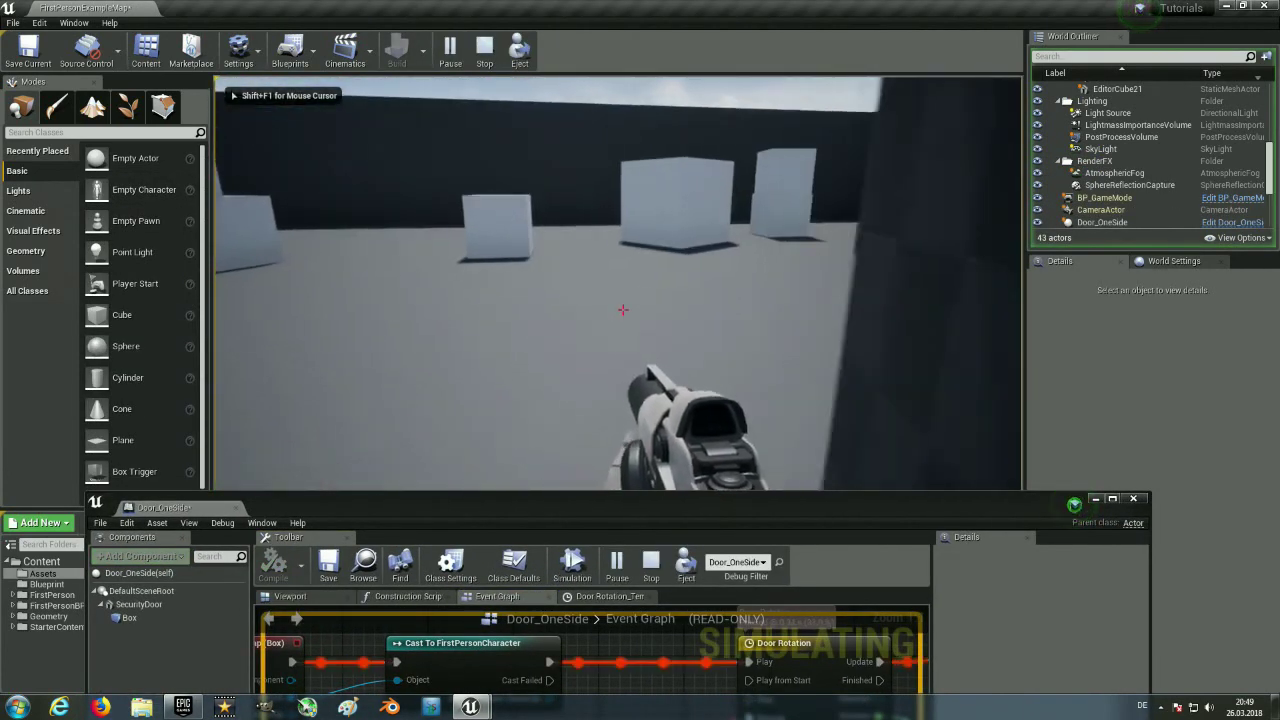
{"action": "mouse_move", "coordinate": [622, 310]}
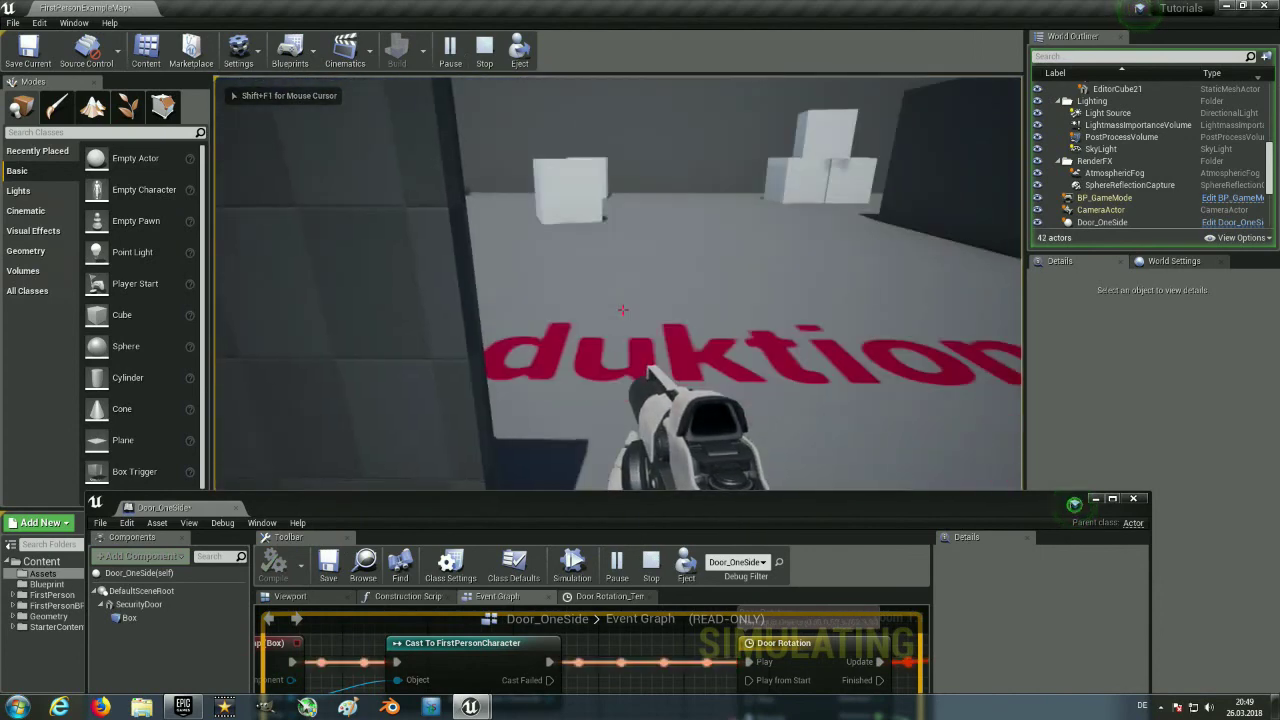
{"action": "key", "text": "w"}
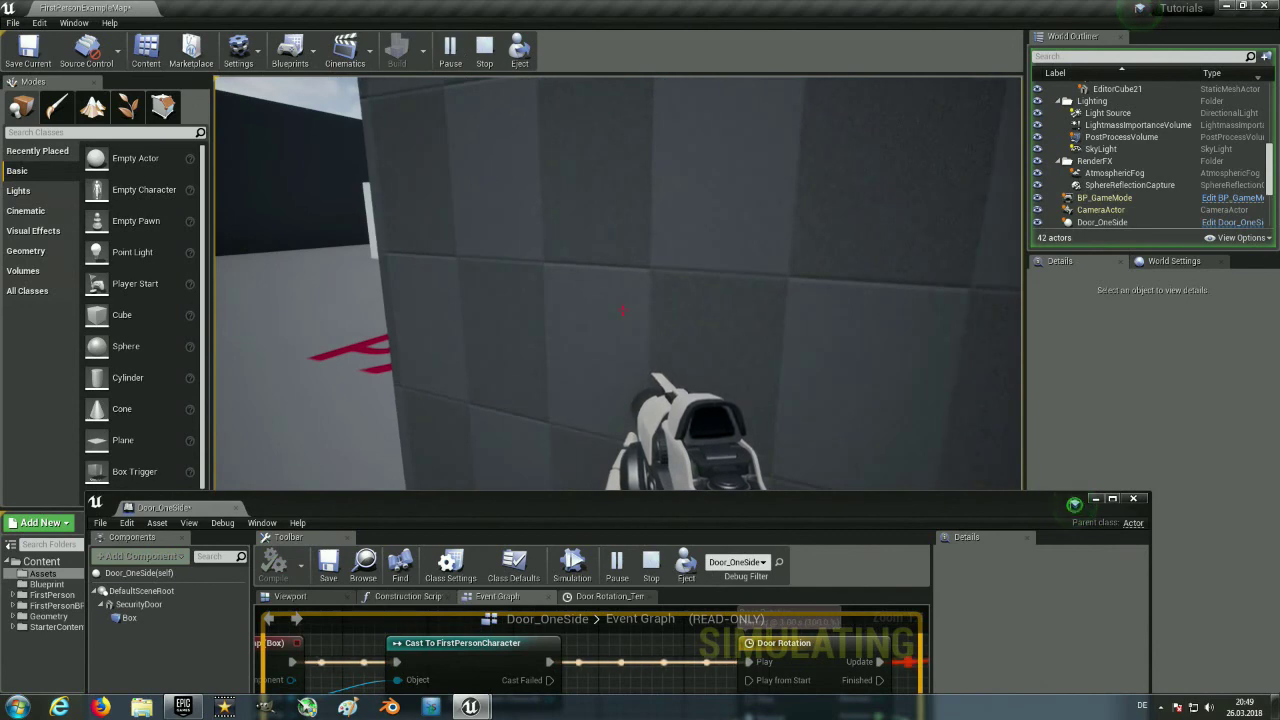
{"action": "key", "text": "s"}
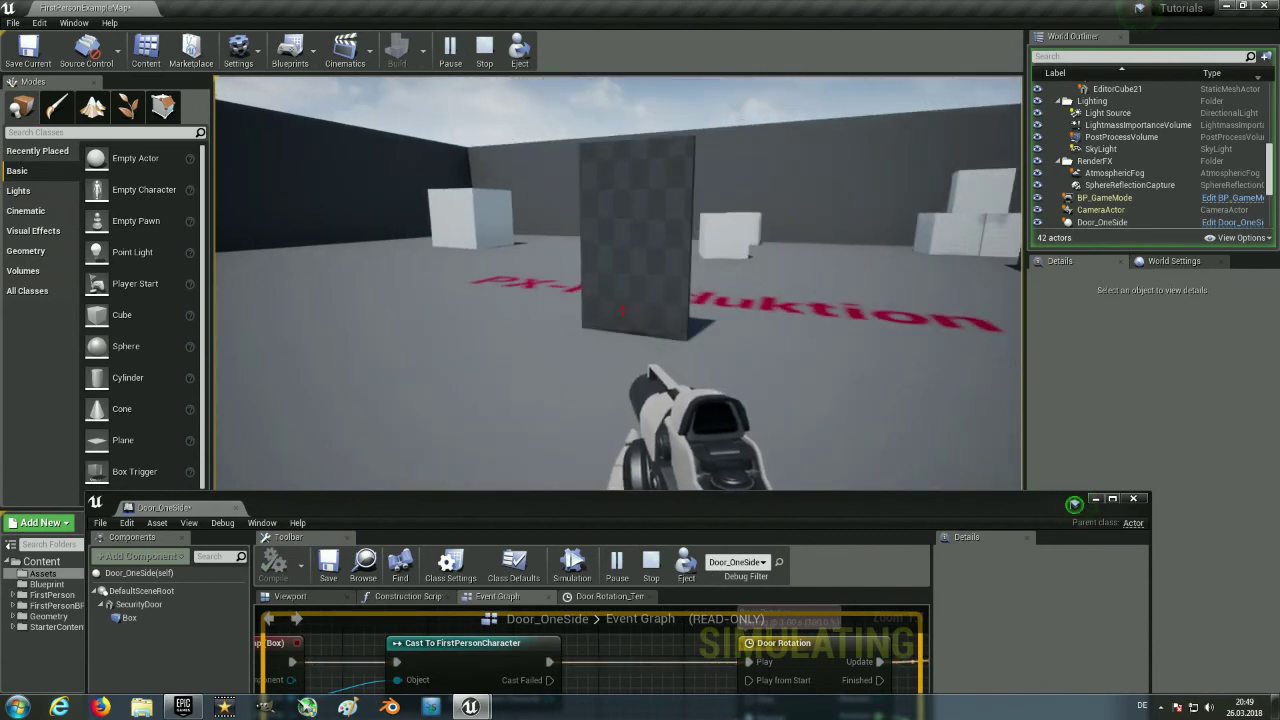
{"action": "key", "text": "w"}
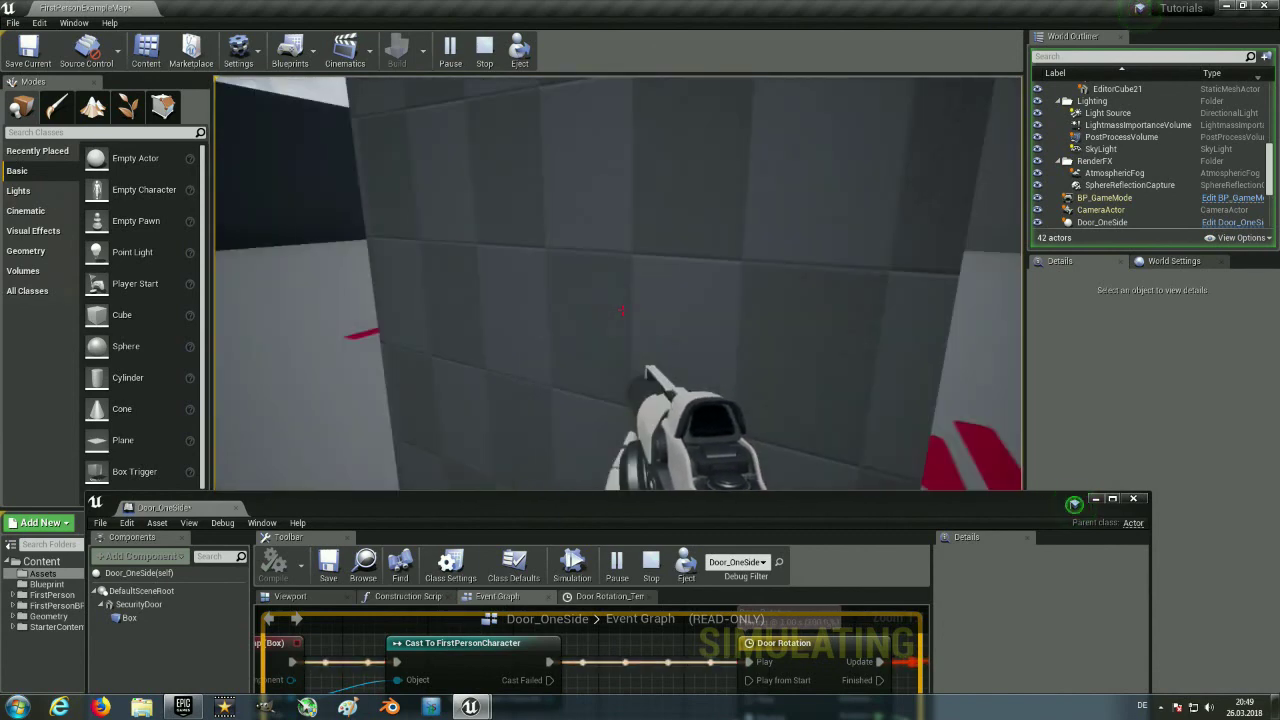
{"action": "key", "text": "s"}
{"action": "key", "text": "s"}
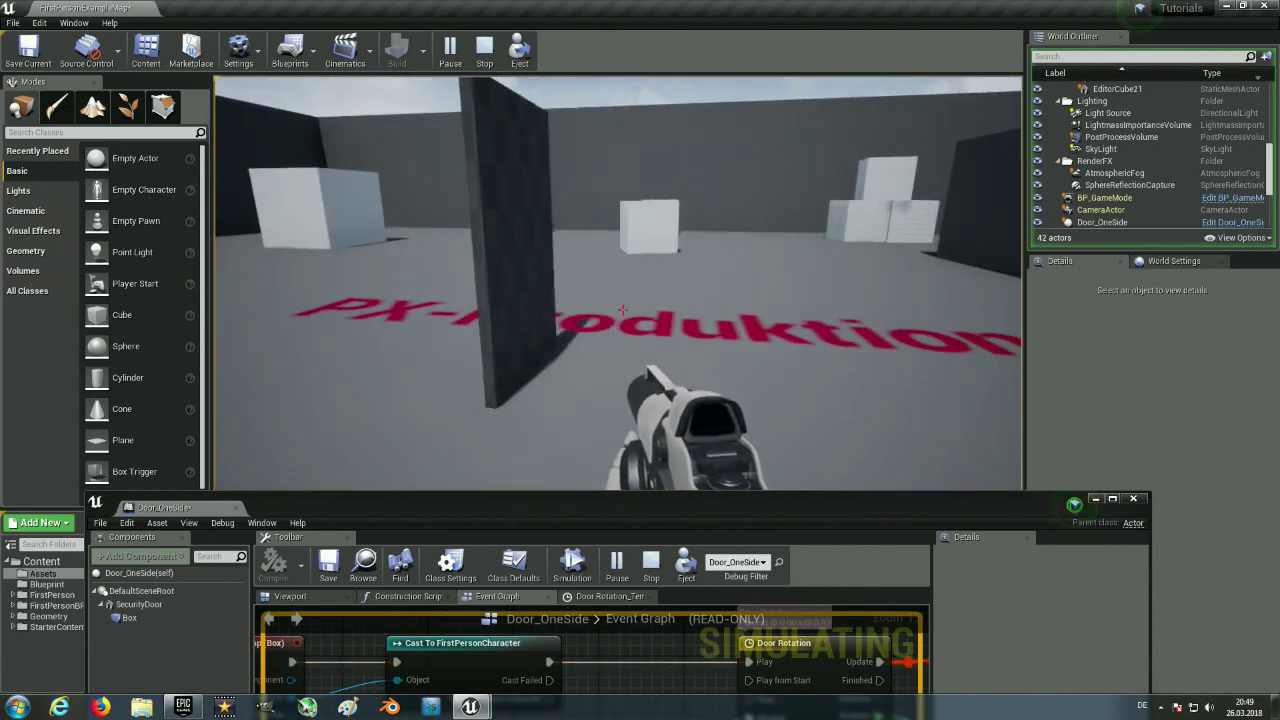
{"action": "key", "text": "w"}
{"action": "key", "text": "s"}
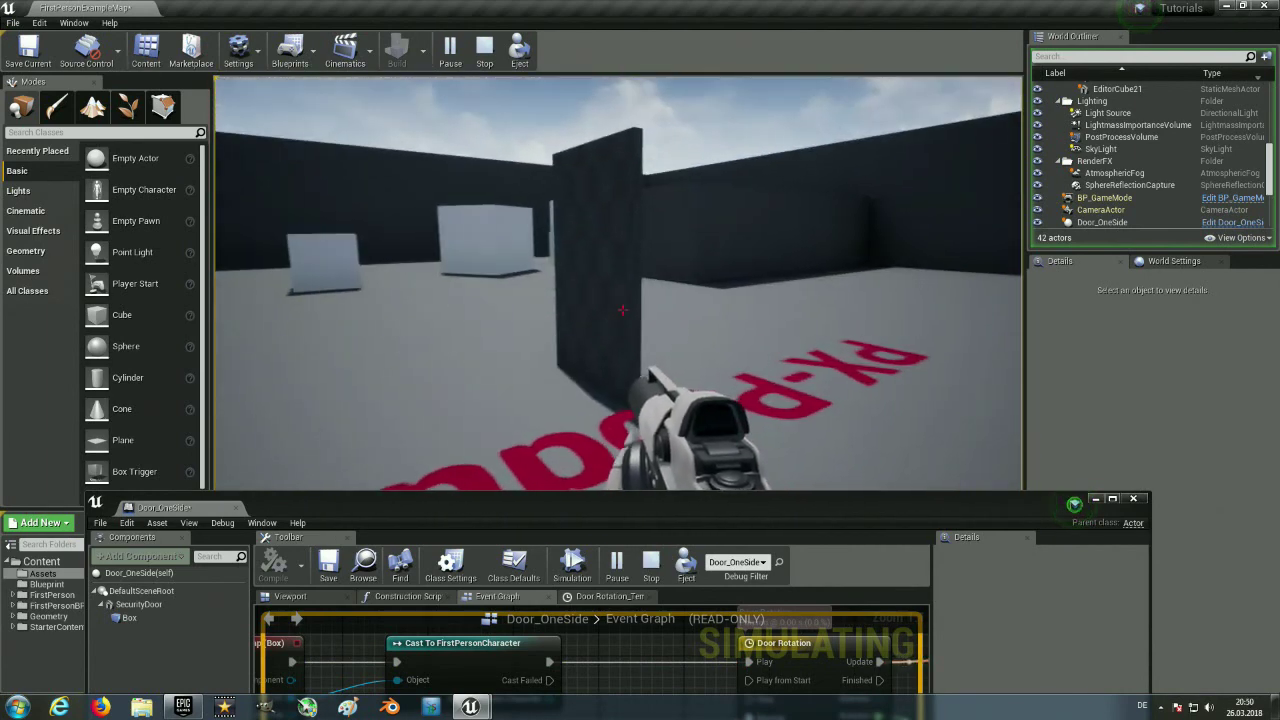
{"action": "key", "text": "w"}
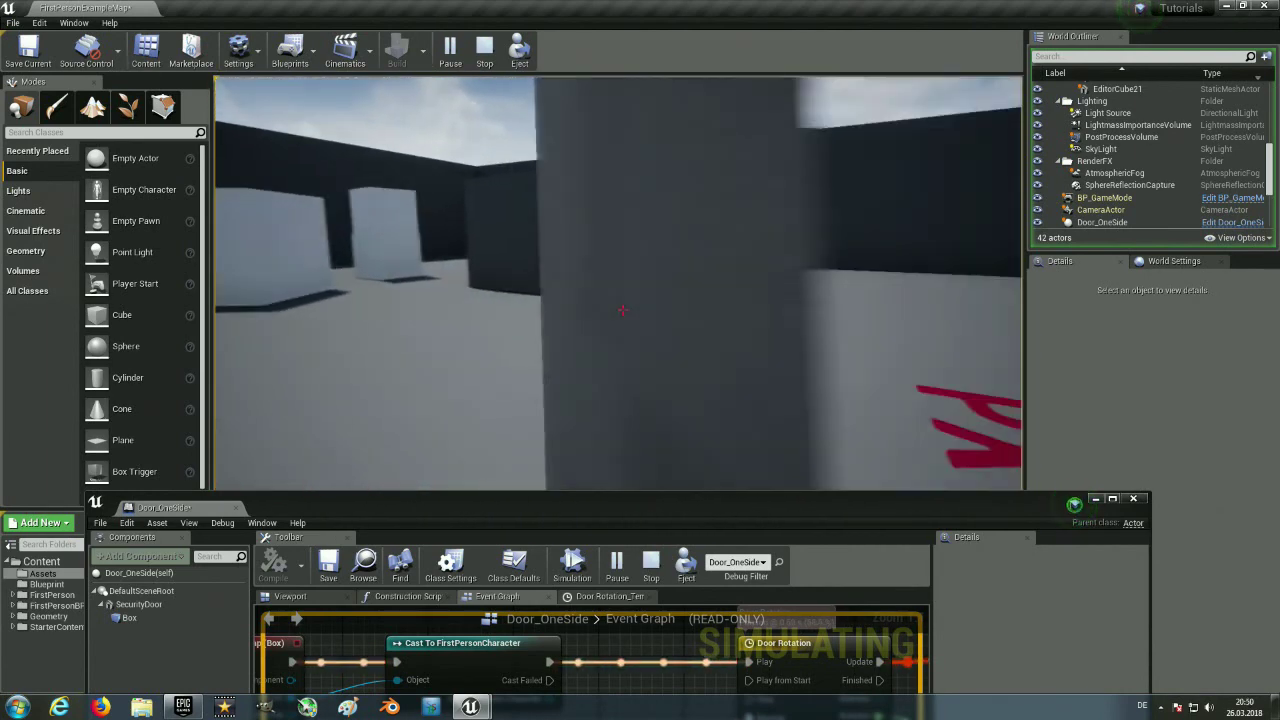
{"action": "key", "text": "w"}
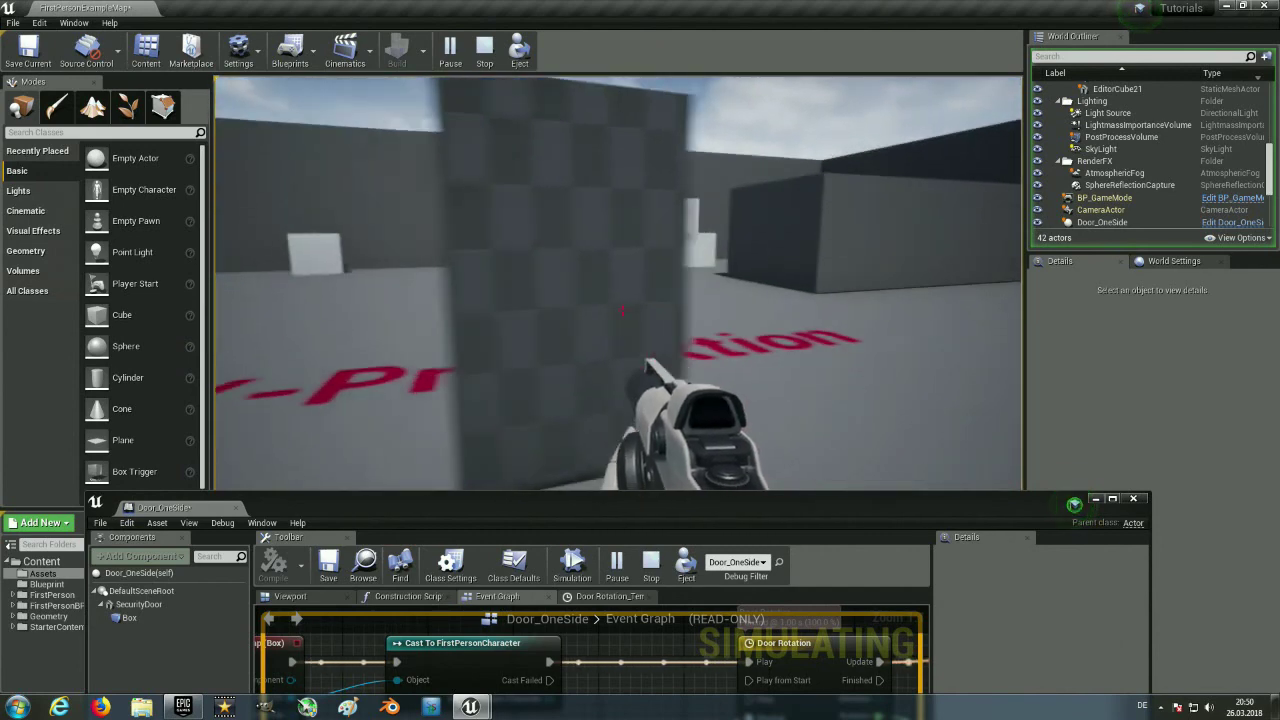
{"action": "key", "text": "s"}
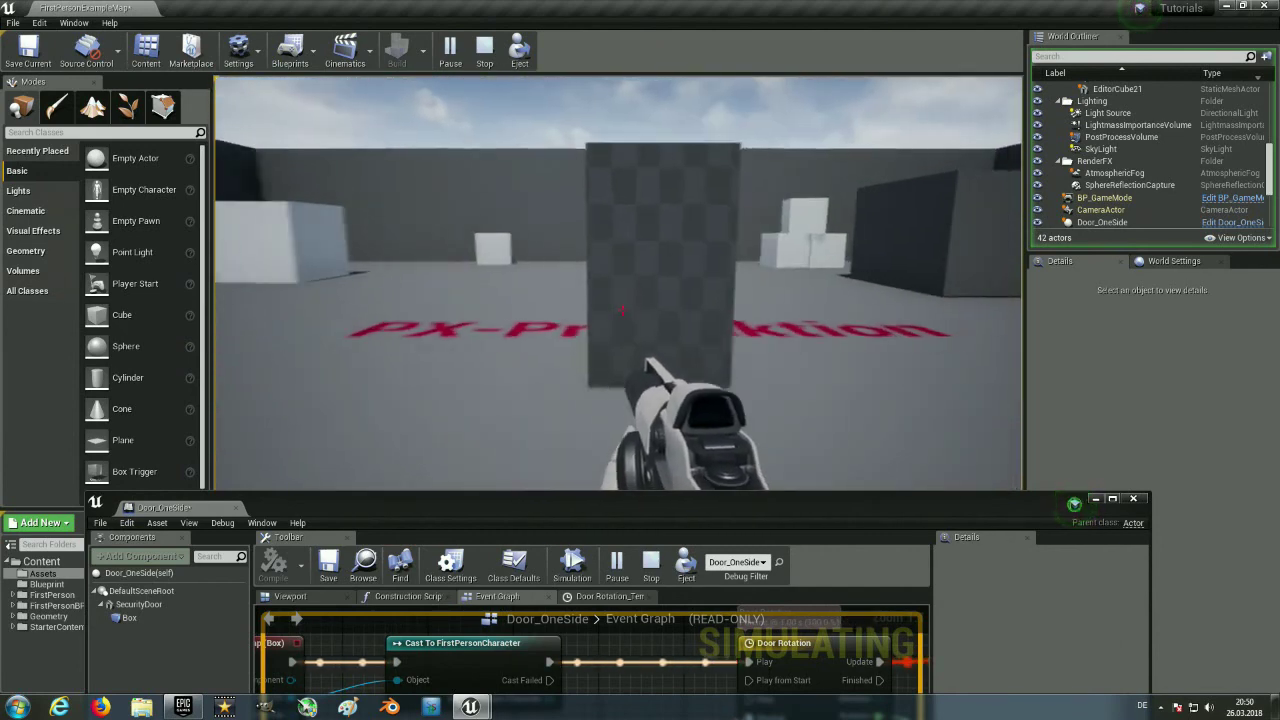
{"action": "key", "text": "Escape"}
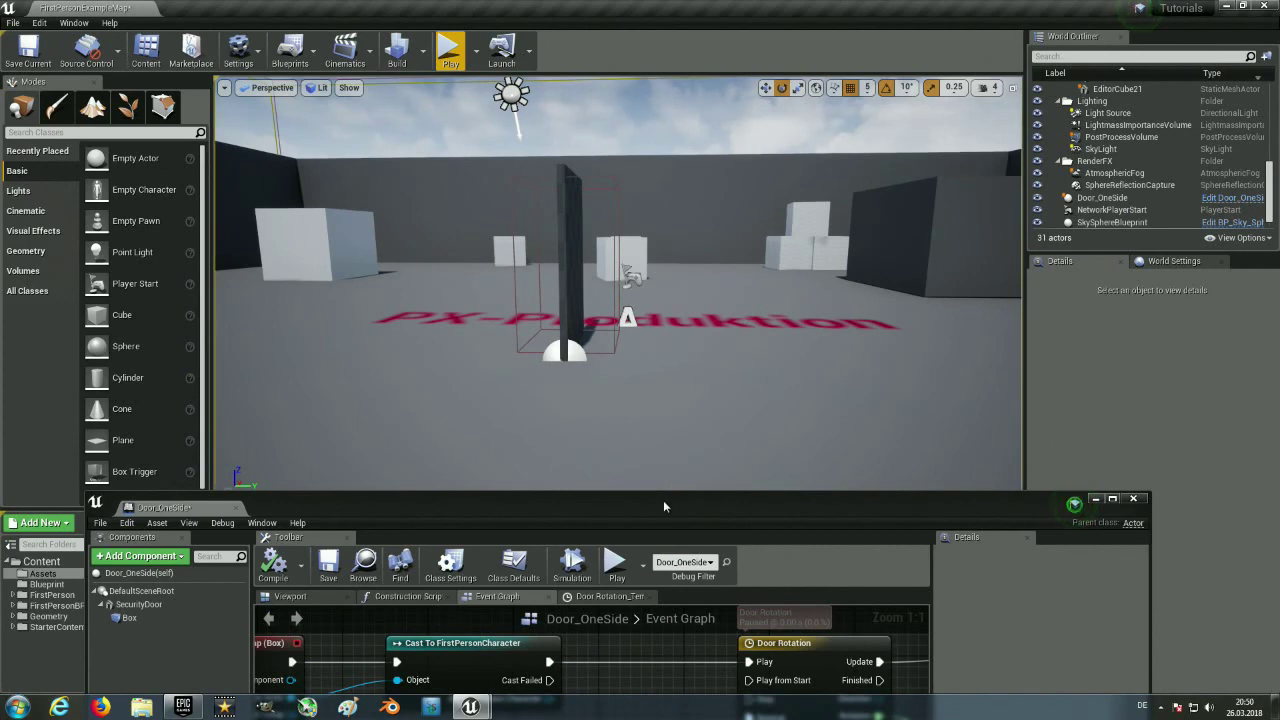
Bring the Blueprint window back over the level and delete the Delay node.
{"action": "left_click_drag", "start_coordinate": [663, 506], "coordinate": [684, 177]}
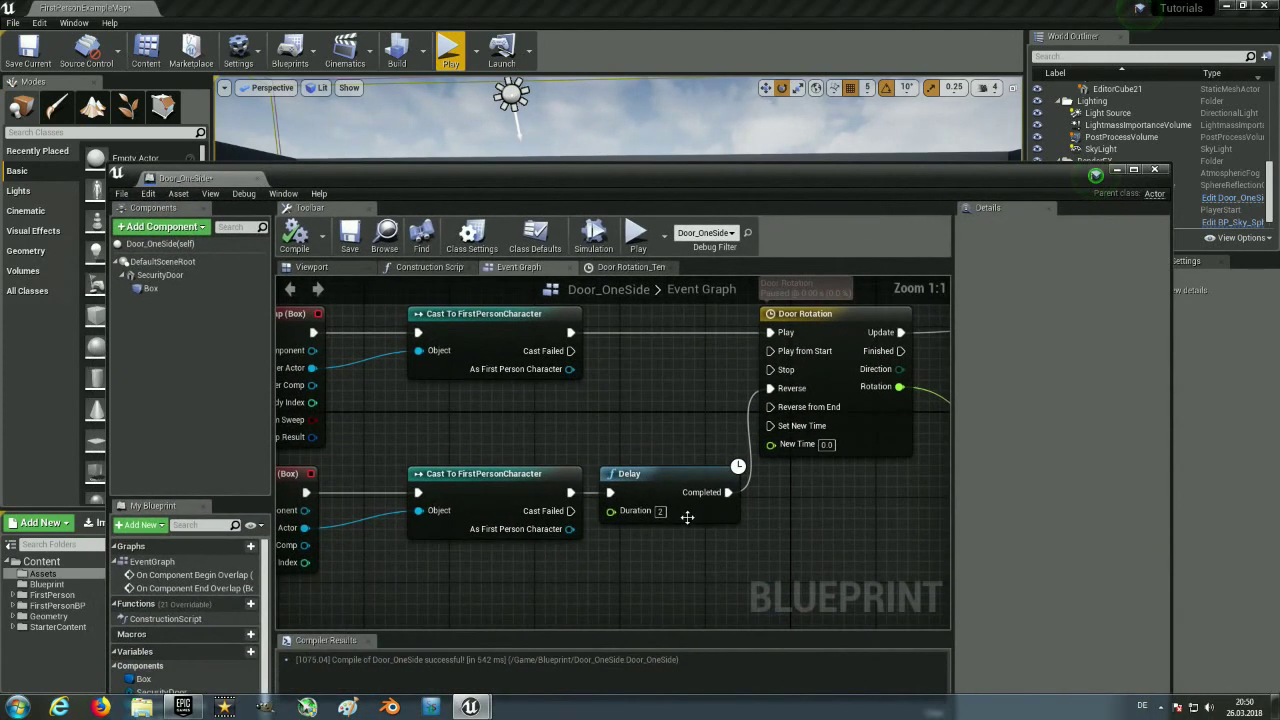
{"action": "right_click_drag", "start_coordinate": [687, 516], "coordinate": [762, 496]}
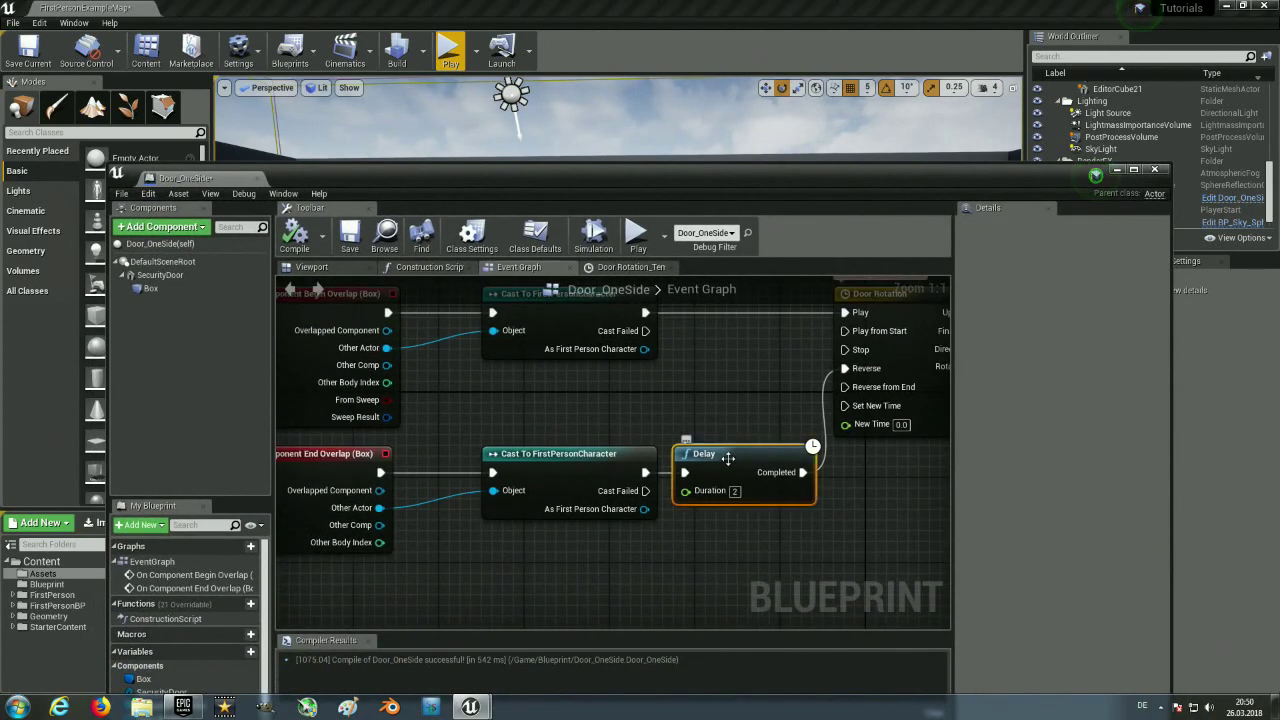
{"action": "scroll", "coordinate": [755, 528], "scroll_direction": "down", "scroll_amount": 3}
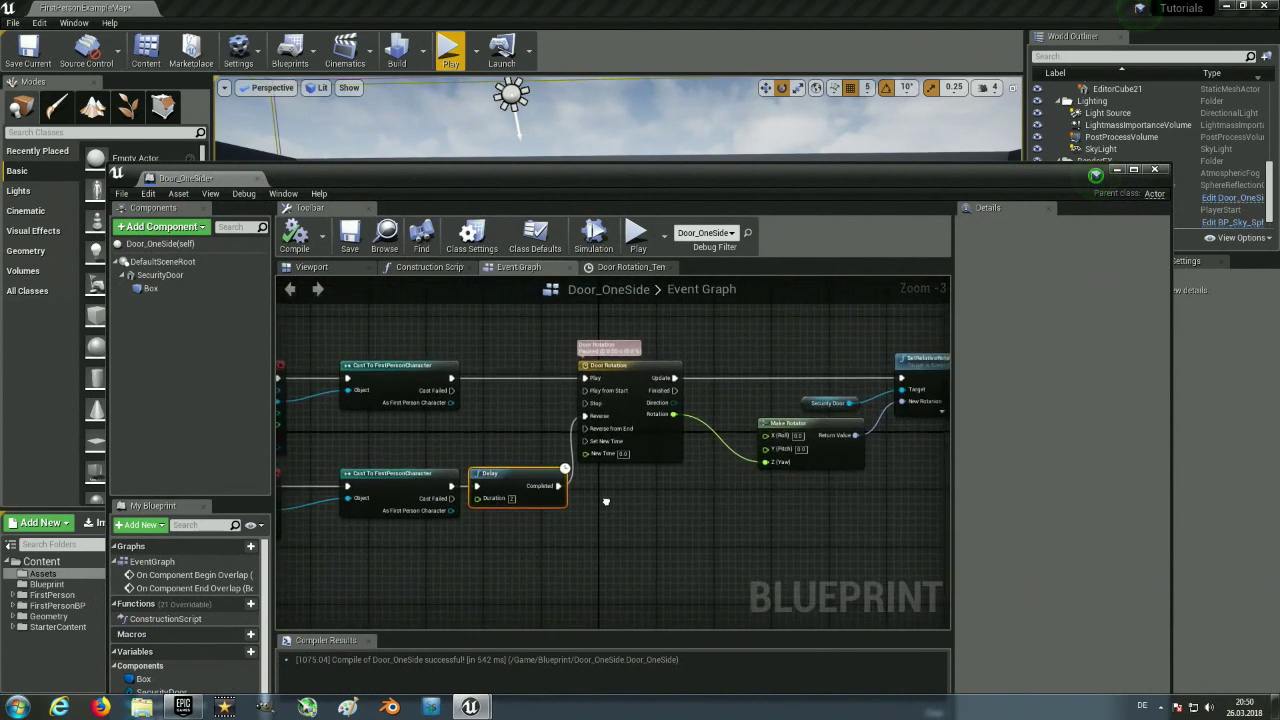
{"action": "scroll", "coordinate": [730, 490], "scroll_direction": "up", "scroll_amount": 3}
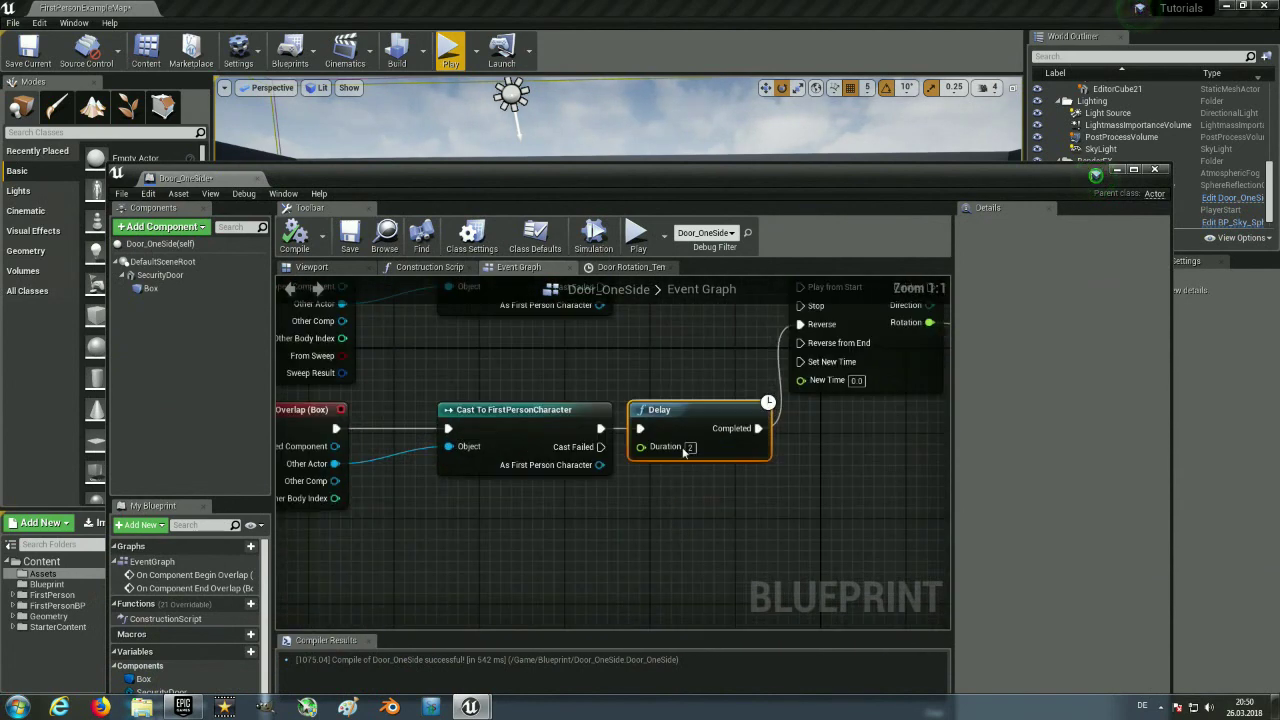
{"action": "key", "text": "Delete"}
Look over the remaining cast, Door Rotation and Make Rotator nodes, then open the Edit menu.
{"action": "right_click_drag", "start_coordinate": [673, 449], "coordinate": [638, 477]}
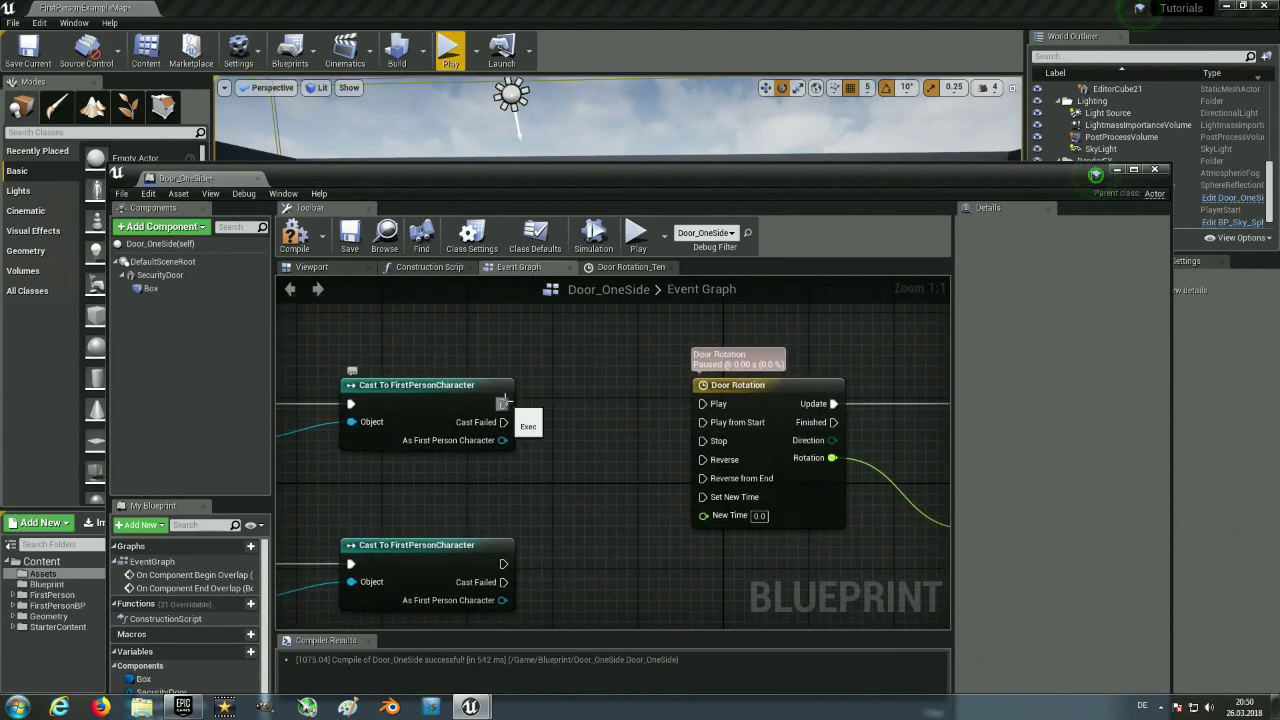
{"action": "scroll", "coordinate": [607, 480], "scroll_direction": "down", "scroll_amount": 3}
{"action": "right_click_drag", "start_coordinate": [608, 547], "coordinate": [456, 480]}
{"action": "scroll", "coordinate": [688, 492], "scroll_direction": "up", "scroll_amount": 1}
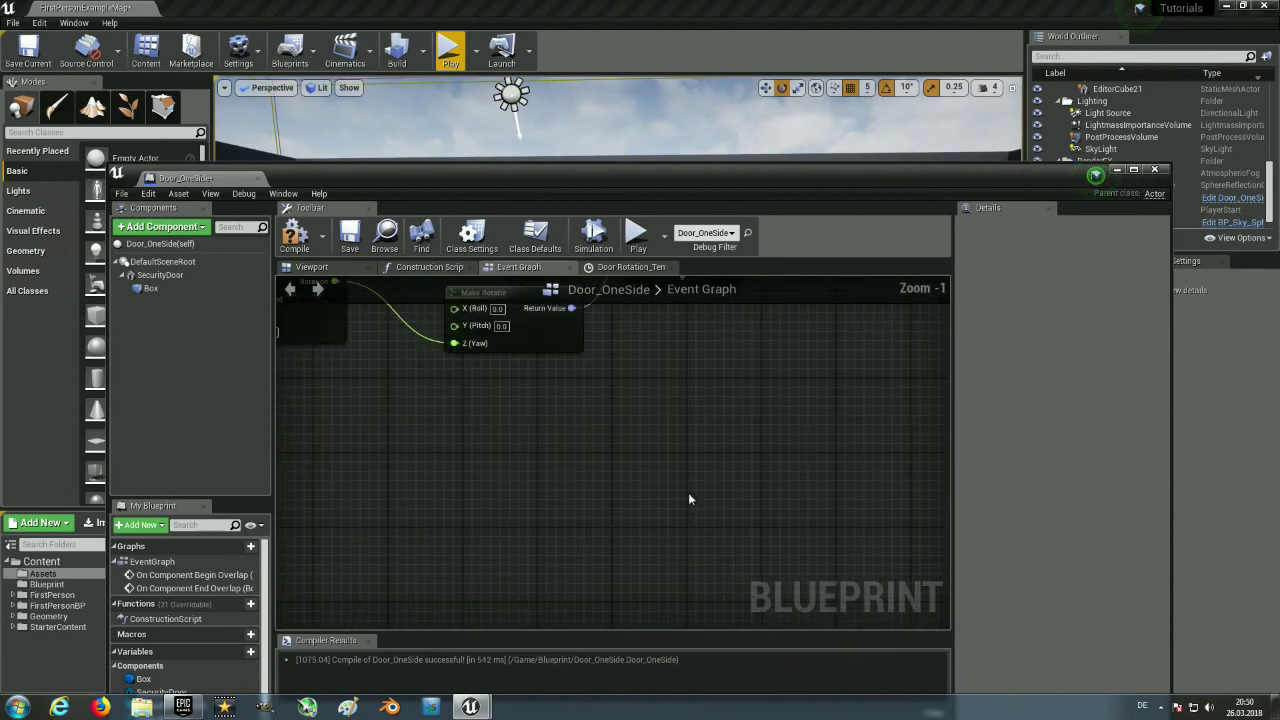
{"action": "right_click_drag", "start_coordinate": [681, 499], "coordinate": [747, 586]}
{"action": "mouse_move", "coordinate": [512, 433]}
{"action": "left_mouse_down"}
{"action": "mouse_move", "coordinate": [464, 368]}
{"action": "mouse_move", "coordinate": [673, 387]}
{"action": "left_mouse_up"}
{"action": "scroll", "coordinate": [449, 414], "scroll_direction": "down", "scroll_amount": 1}
{"action": "right_click_drag", "start_coordinate": [384, 374], "coordinate": [544, 383]}
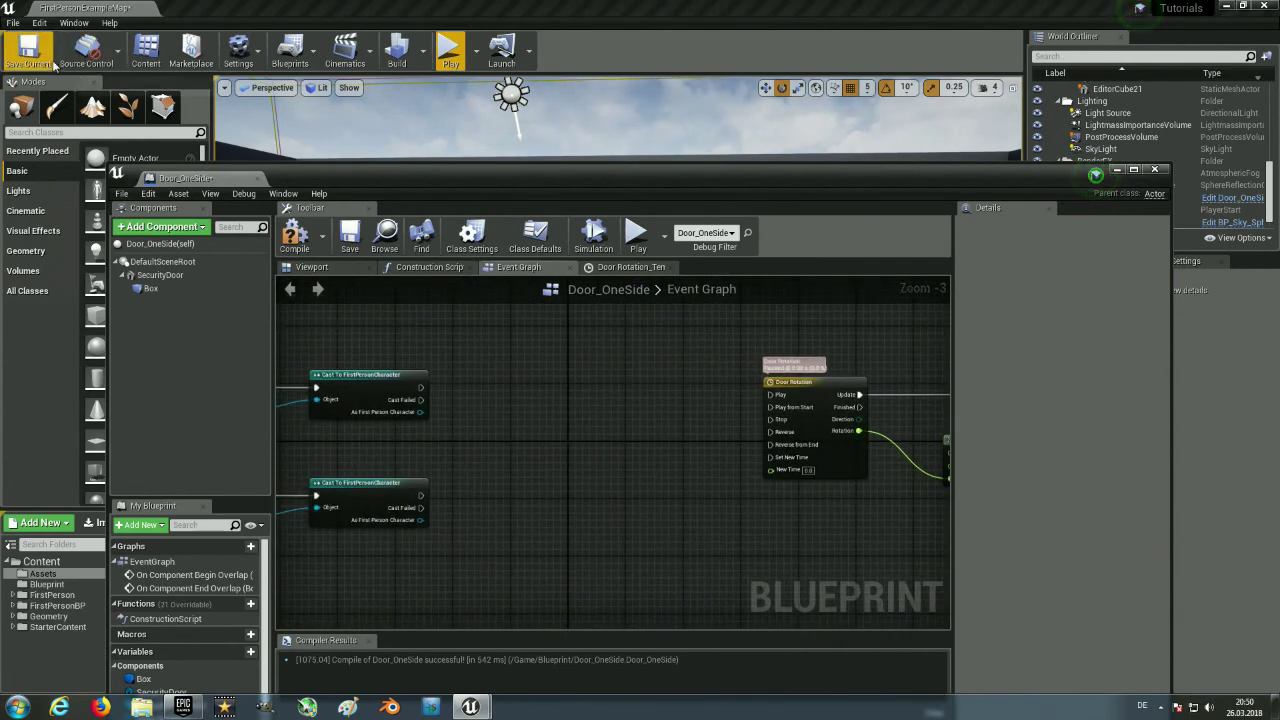
{"action": "left_click", "coordinate": [147, 194]}
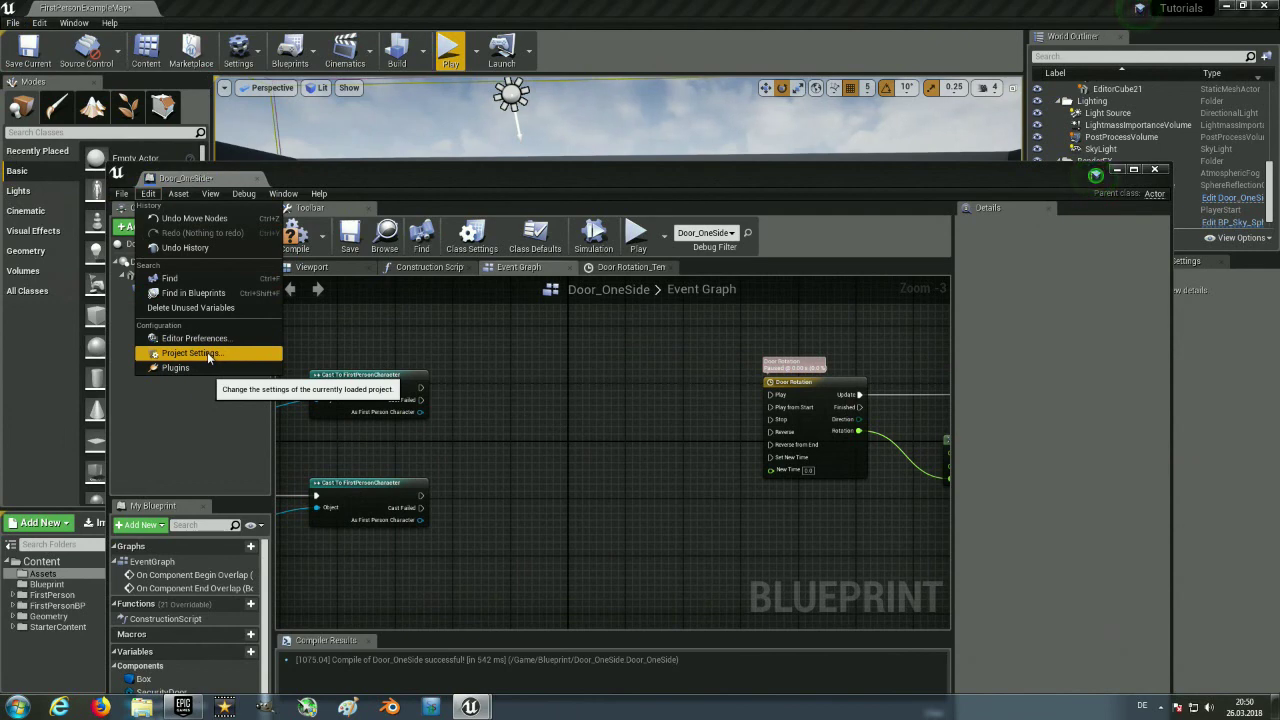
In Project Settings > Input, add an action mapping named 'ActionButton'.
{"action": "left_click", "coordinate": [207, 352]}
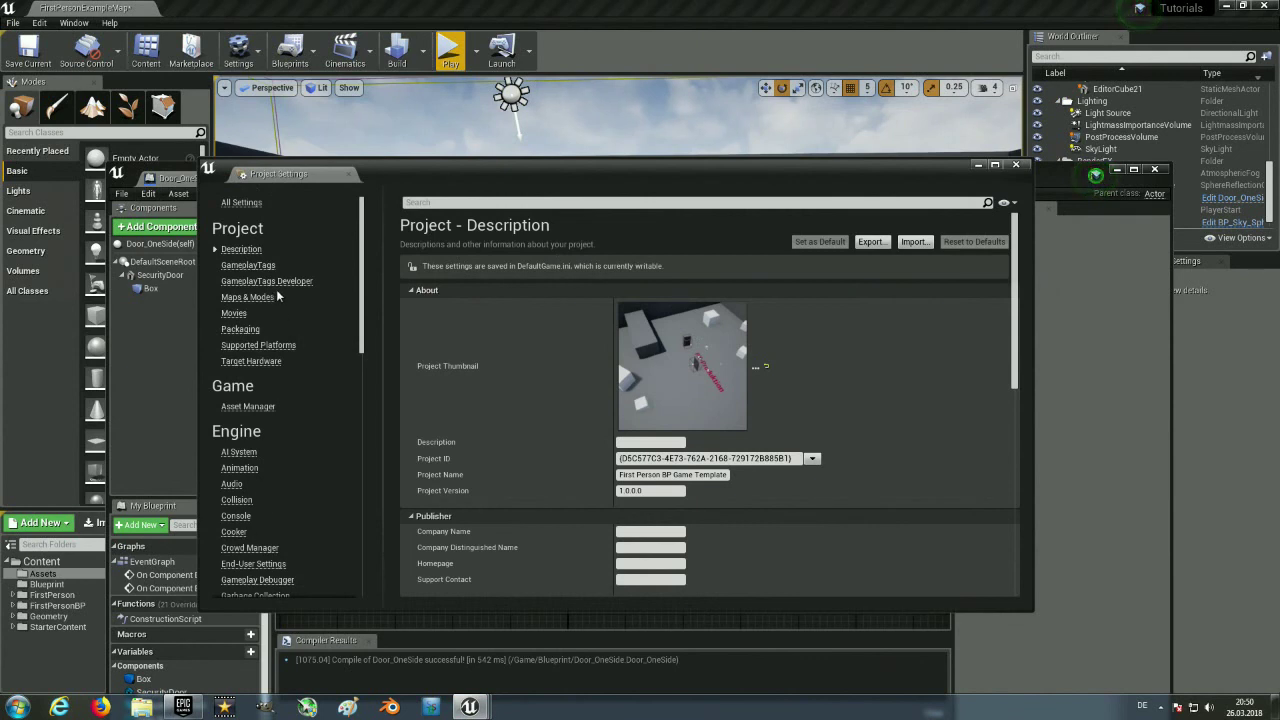
{"action": "scroll", "coordinate": [257, 482], "scroll_direction": "down", "scroll_amount": 3}
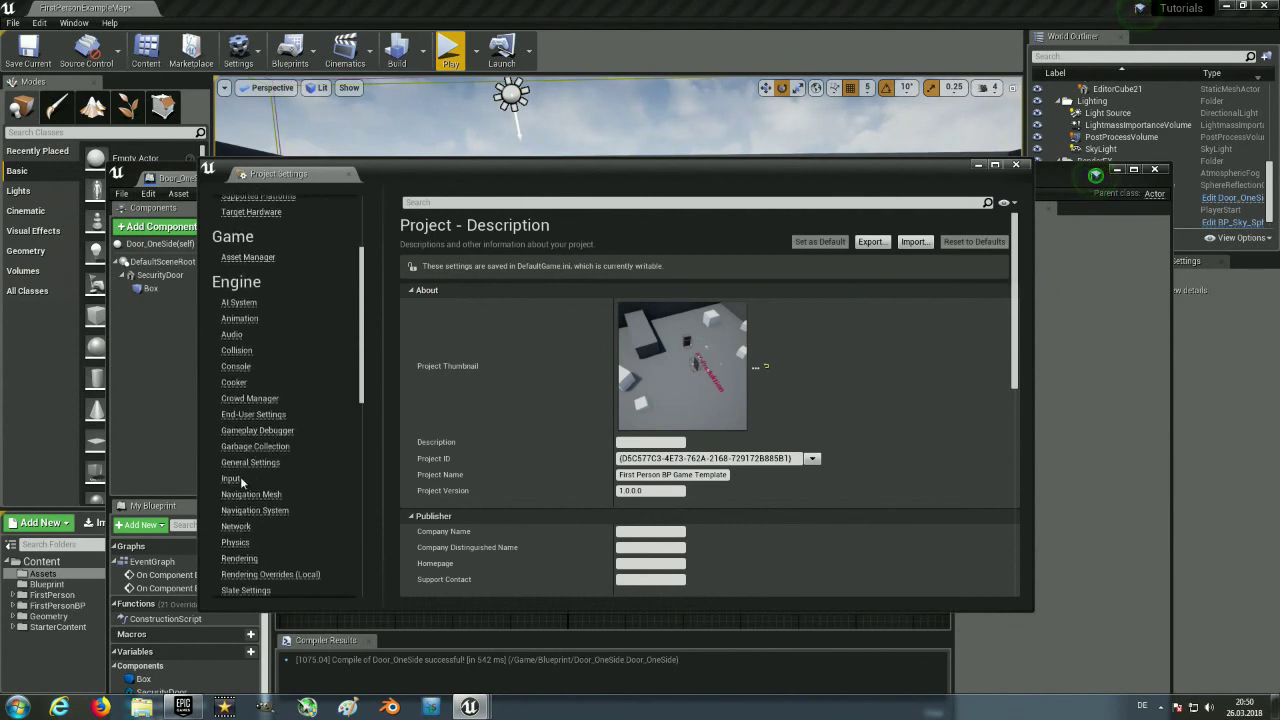
{"action": "left_click", "coordinate": [232, 479]}
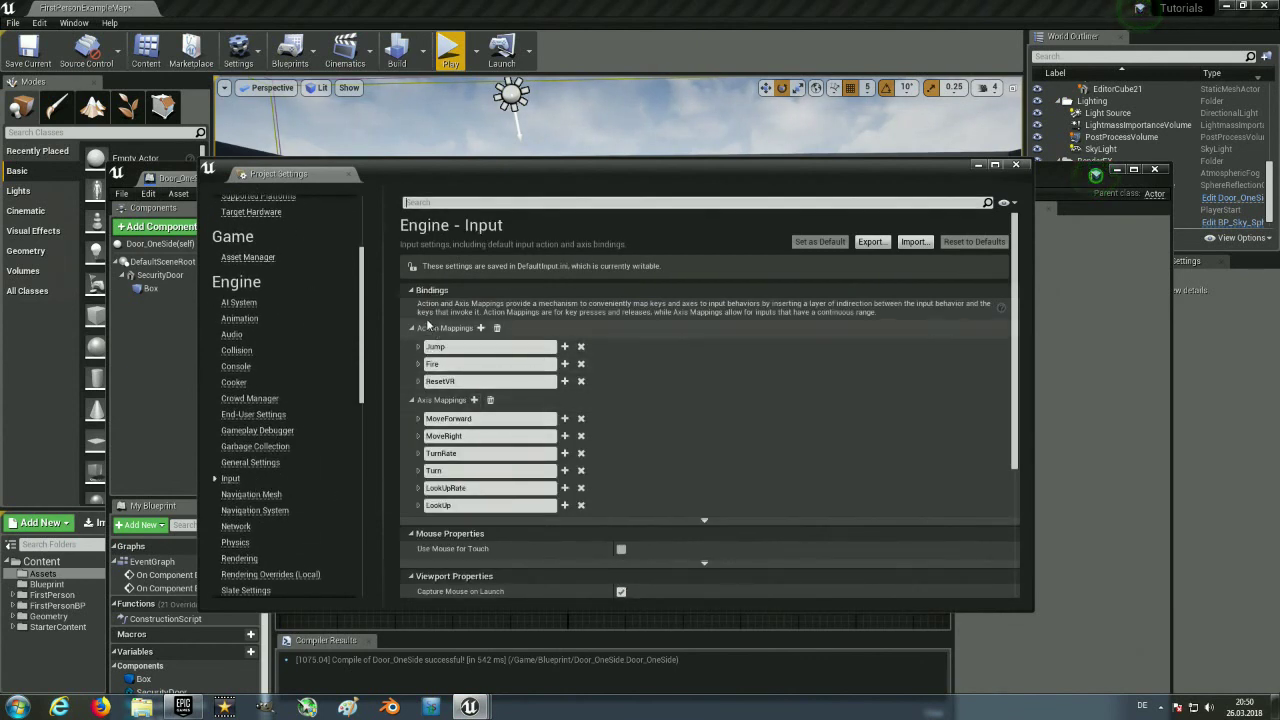
{"action": "left_click", "coordinate": [480, 329]}
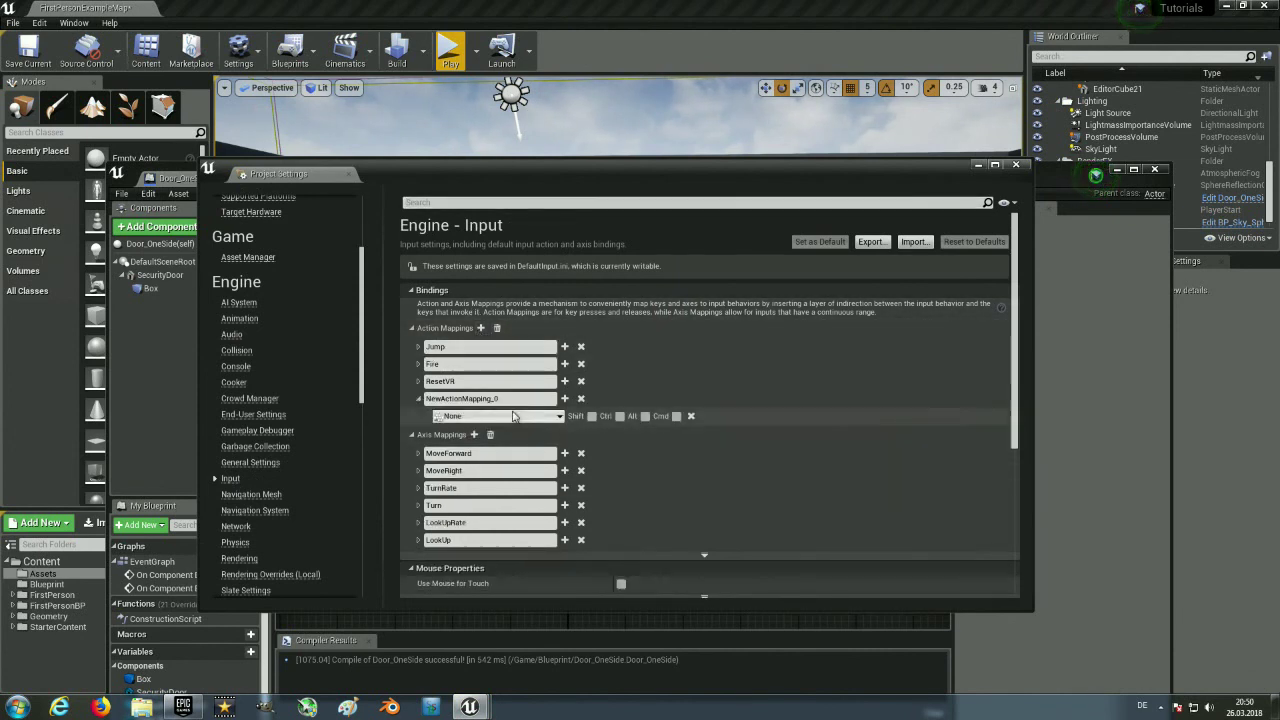
{"action": "left_click", "coordinate": [483, 399]}
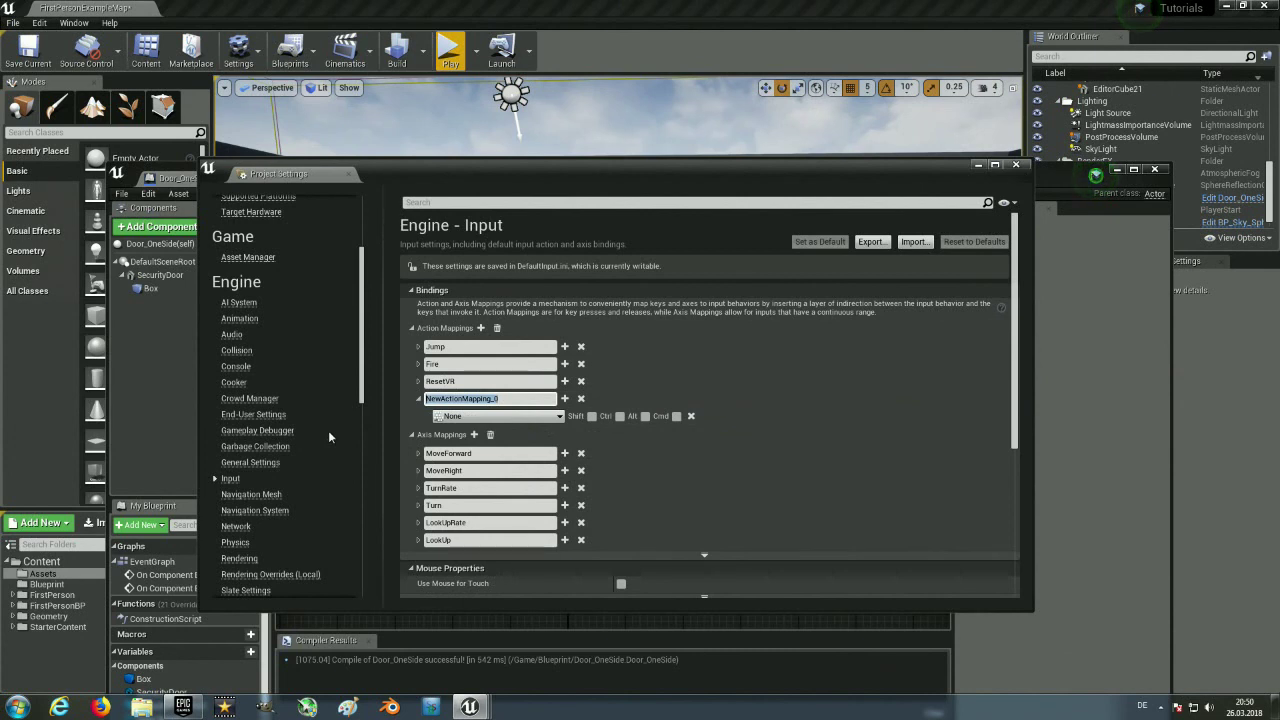
{"action": "type", "text": "Actionb"}
{"action": "key", "text": "BackSpace"}
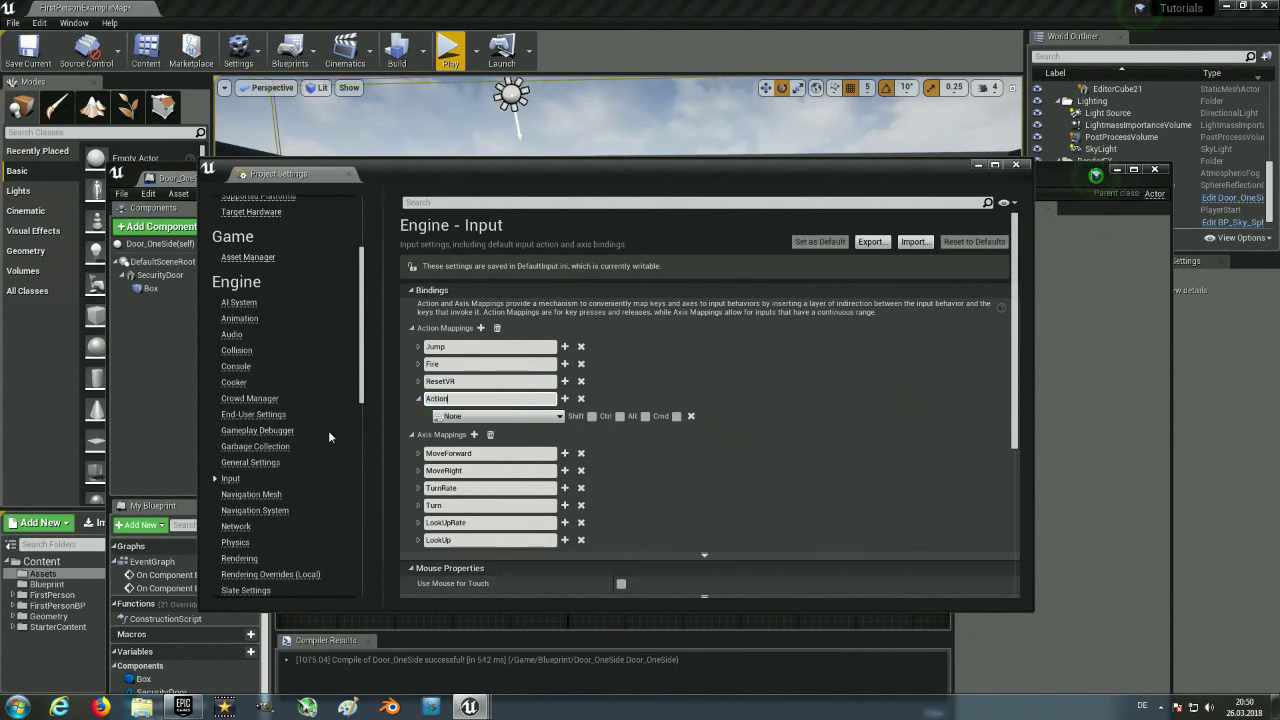
{"action": "type", "text": "Butt"}
{"action": "type", "text": "on"}
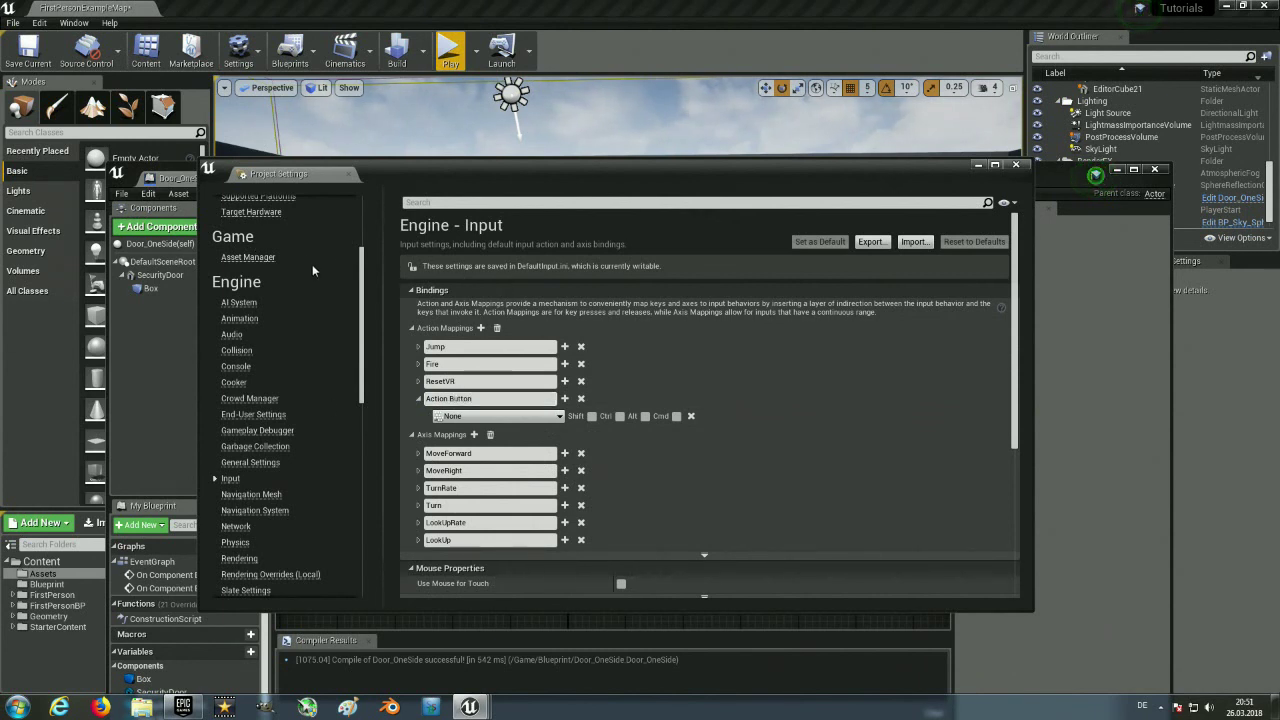
Bind the Action Button mapping to the F key.
{"action": "left_click", "coordinate": [495, 416]}
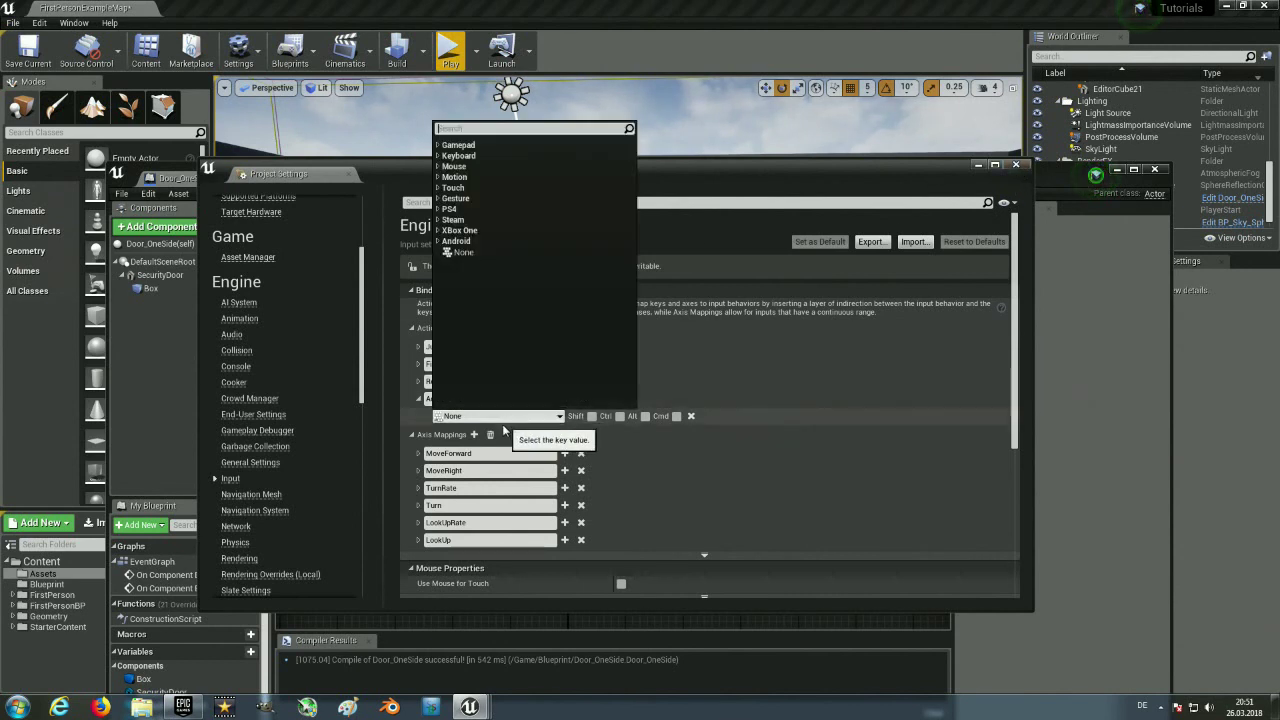
{"action": "left_click", "coordinate": [459, 156]}
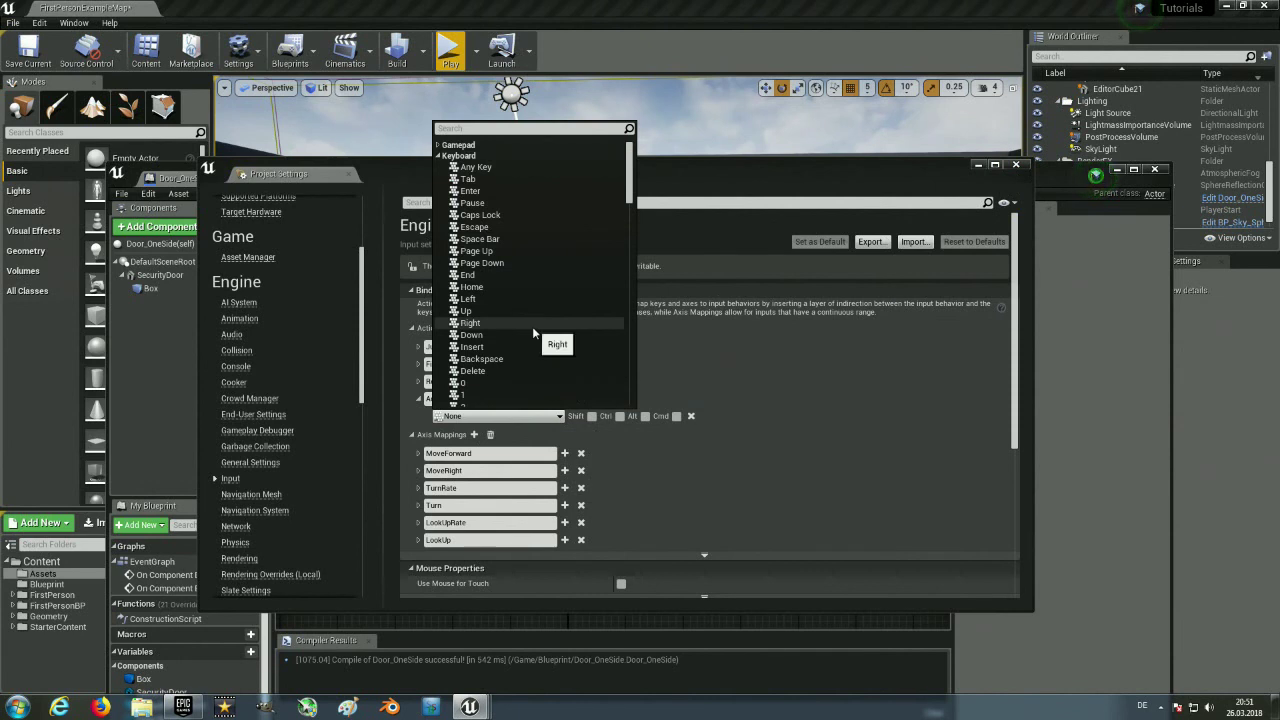
{"action": "scroll", "coordinate": [512, 285], "scroll_direction": "down", "scroll_amount": 5}
{"action": "scroll", "coordinate": [510, 320], "scroll_direction": "down", "scroll_amount": 1}
{"action": "scroll", "coordinate": [505, 350], "scroll_direction": "down", "scroll_amount": 2}
{"action": "left_click", "coordinate": [487, 305]}
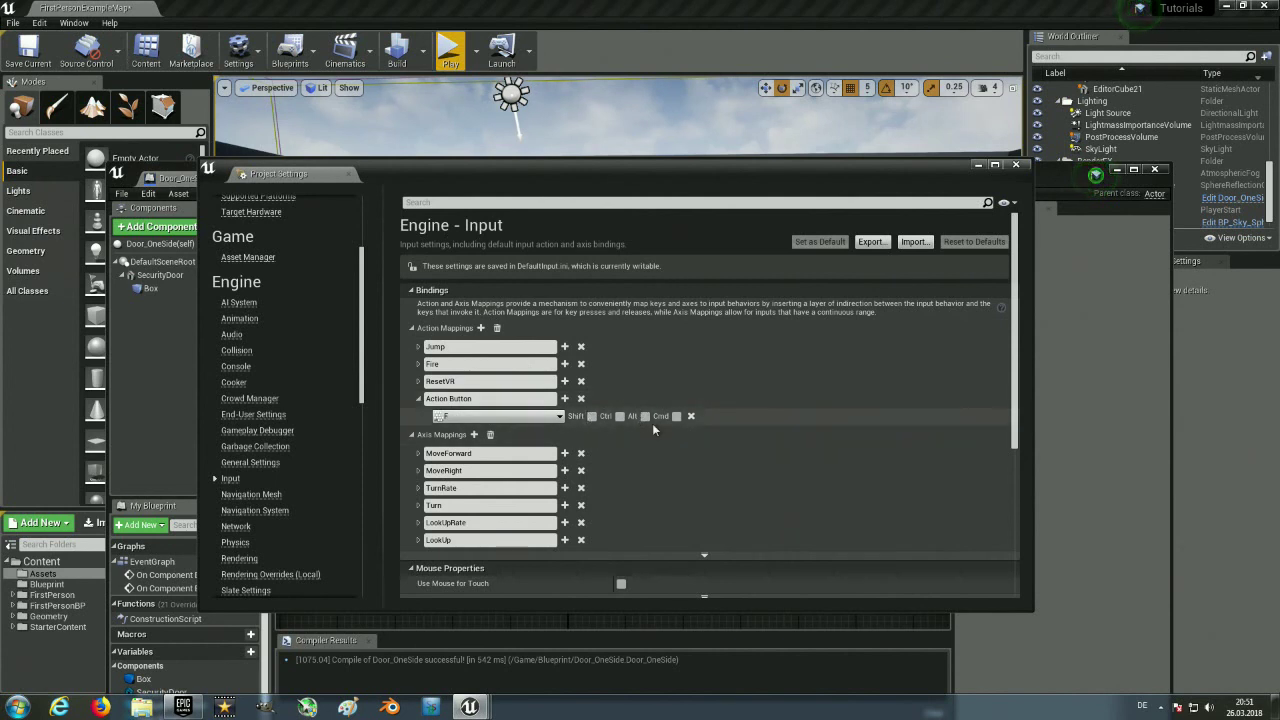
Add a second Action Button binding and browse the gamepad keys without choosing one.
{"action": "left_click", "coordinate": [565, 400]}
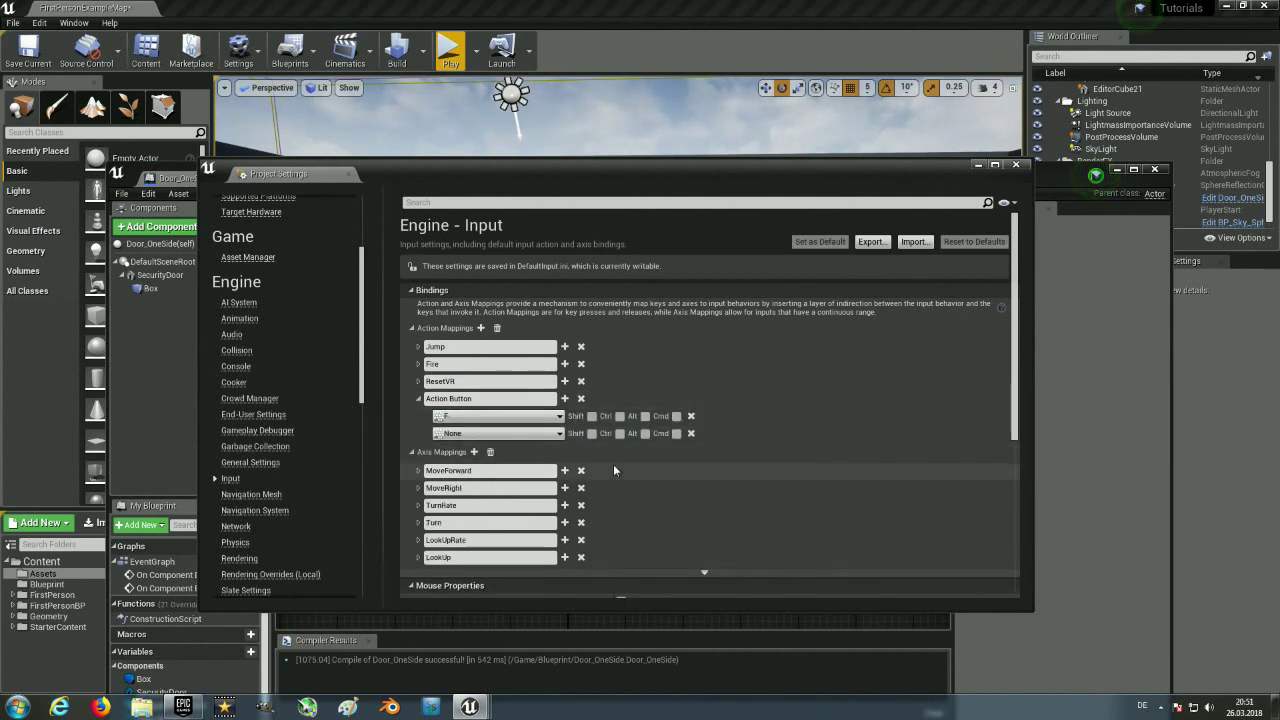
{"action": "left_click", "coordinate": [468, 435]}
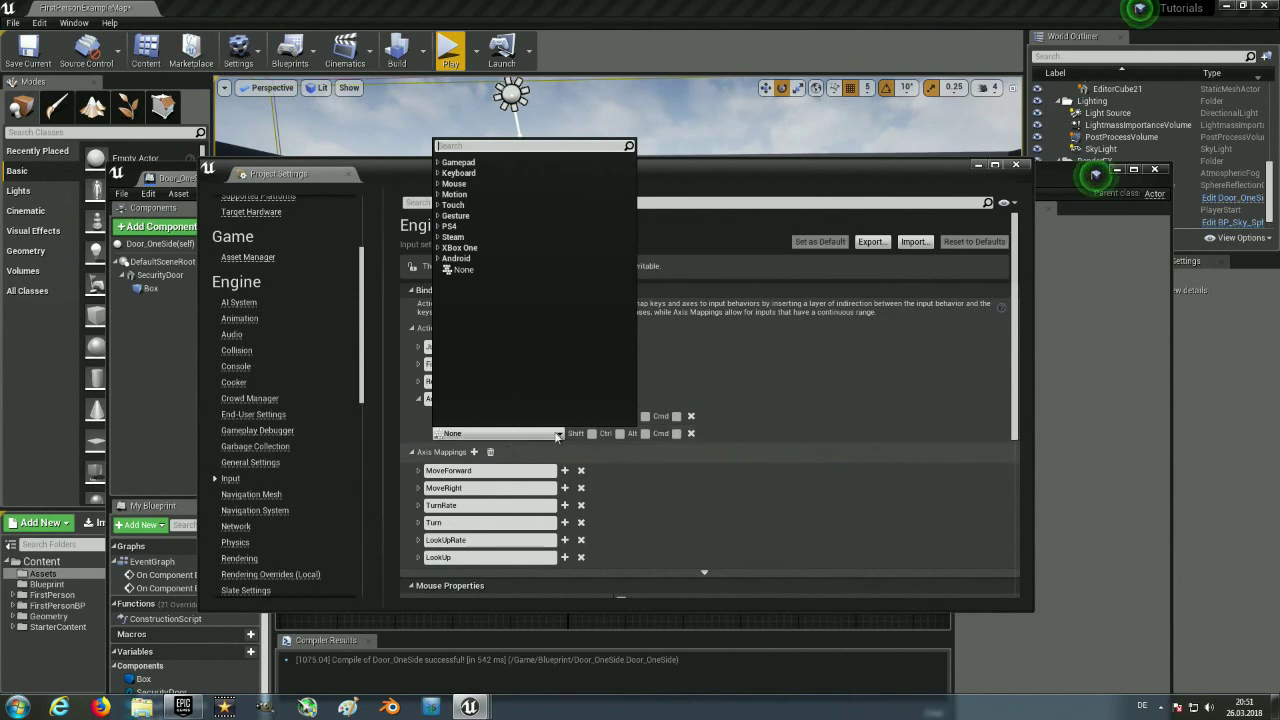
{"action": "left_click", "coordinate": [478, 165]}
{"action": "scroll", "coordinate": [530, 320], "scroll_direction": "down", "scroll_amount": 3}
{"action": "scroll", "coordinate": [540, 317], "scroll_direction": "down", "scroll_amount": 5}
{"action": "scroll", "coordinate": [540, 317], "scroll_direction": "down", "scroll_amount": 5}
{"action": "scroll", "coordinate": [540, 317], "scroll_direction": "down", "scroll_amount": 5}
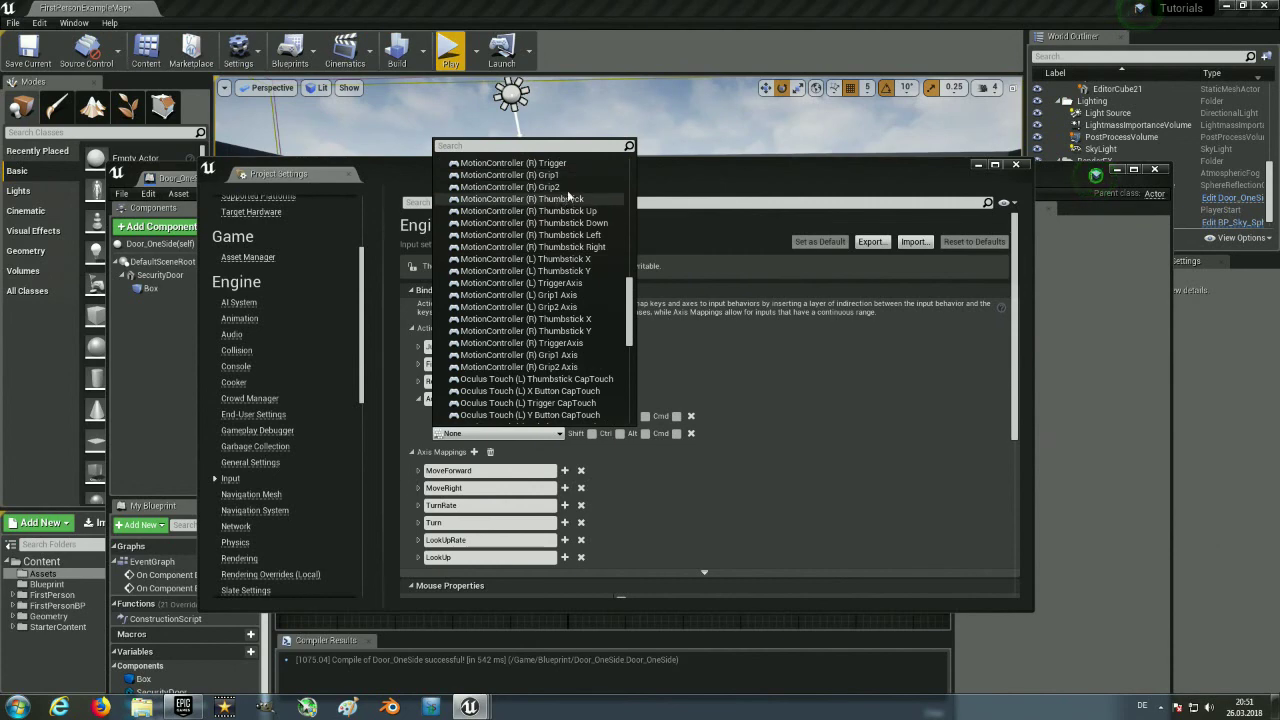
{"action": "scroll", "coordinate": [560, 300], "scroll_direction": "down", "scroll_amount": 1}
{"action": "scroll", "coordinate": [556, 369], "scroll_direction": "up", "scroll_amount": 1}
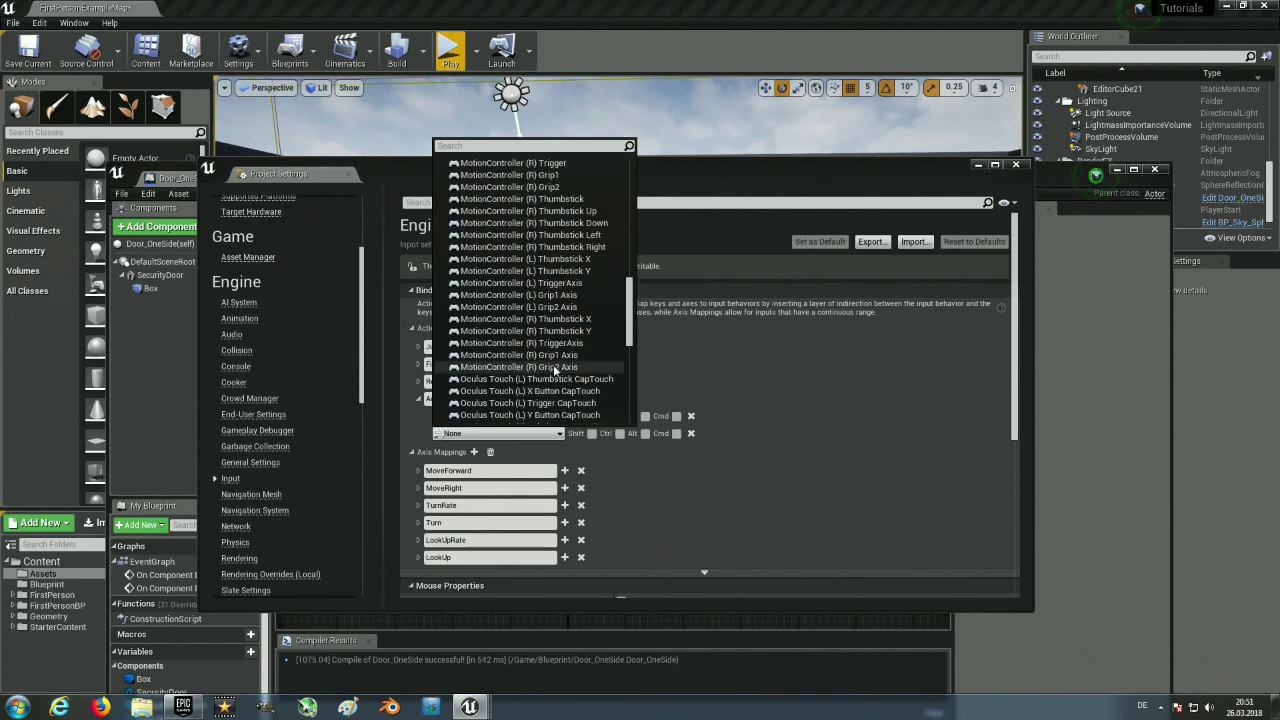
{"action": "left_click", "coordinate": [809, 454]}
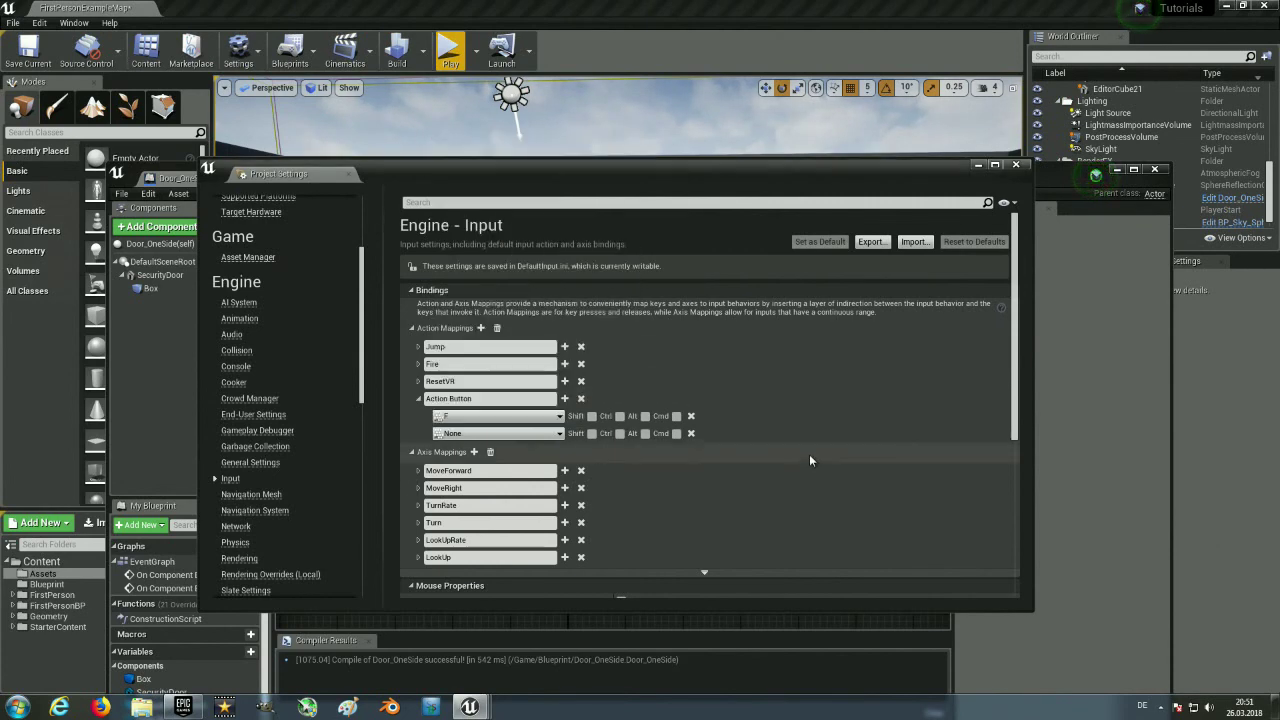
Remove the empty extra key binding and close Project Settings.
{"action": "left_click", "coordinate": [419, 364]}
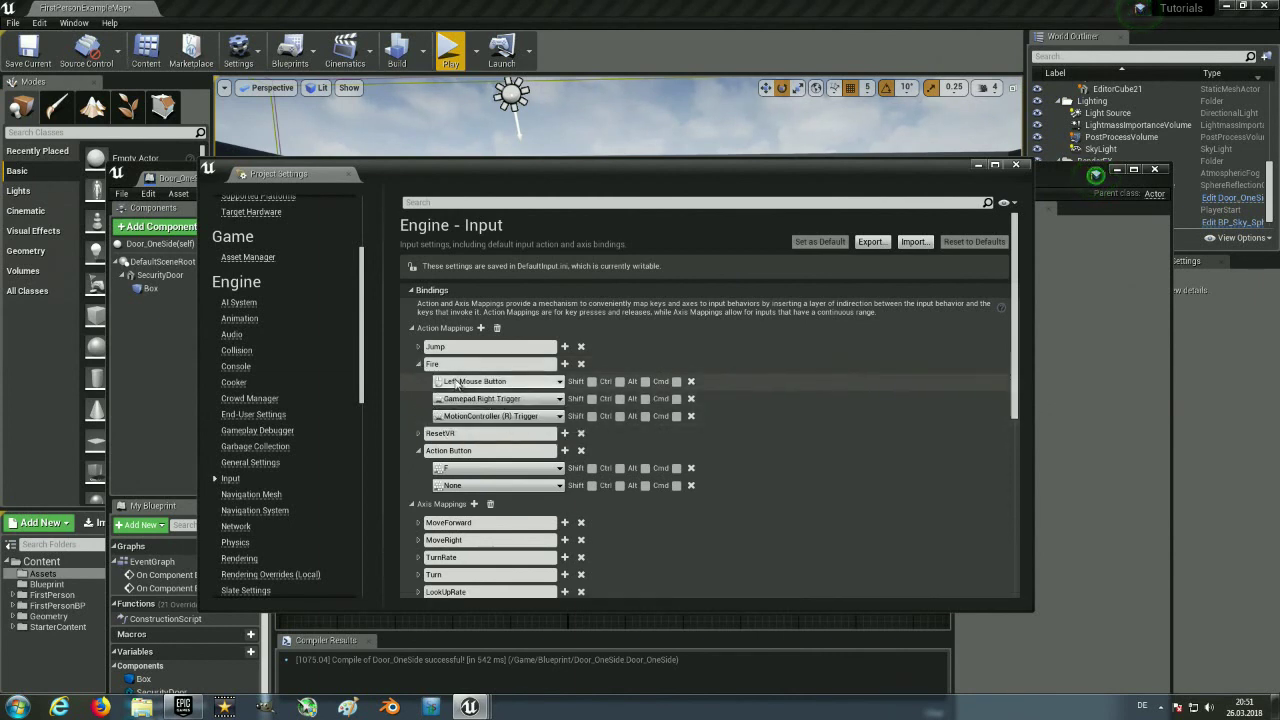
{"action": "left_click", "coordinate": [419, 365]}
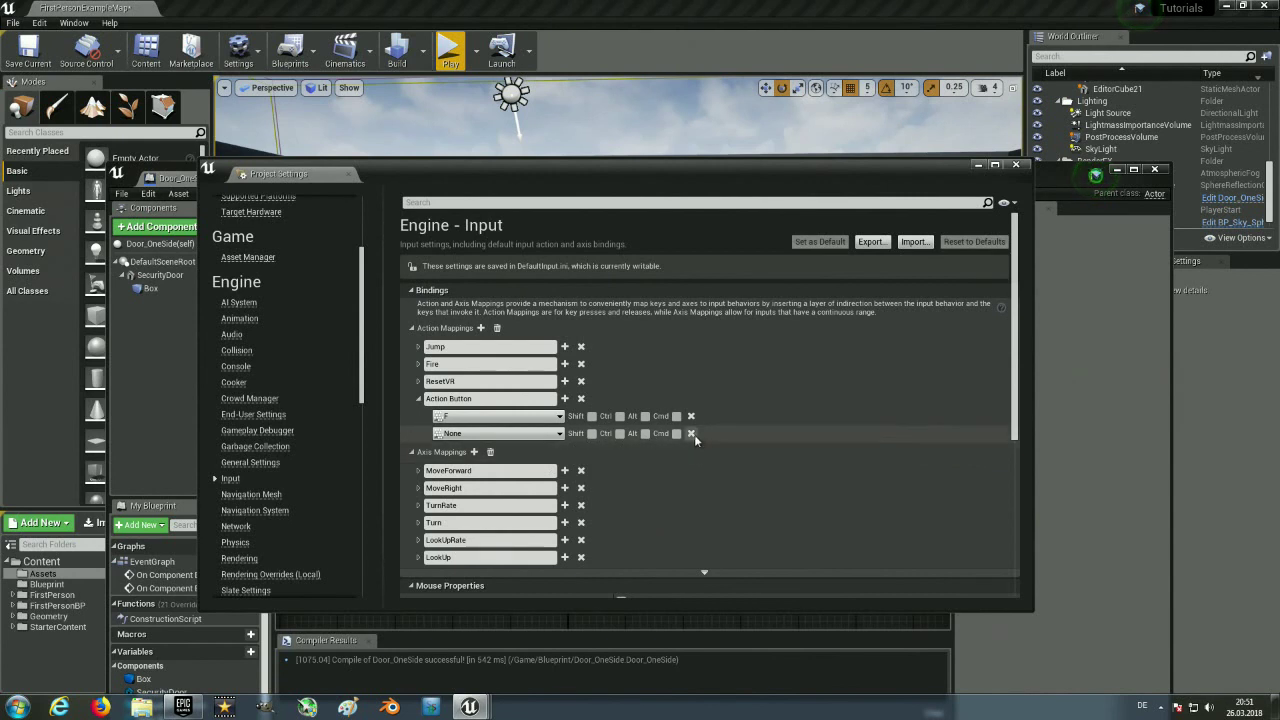
{"action": "left_click", "coordinate": [690, 433]}
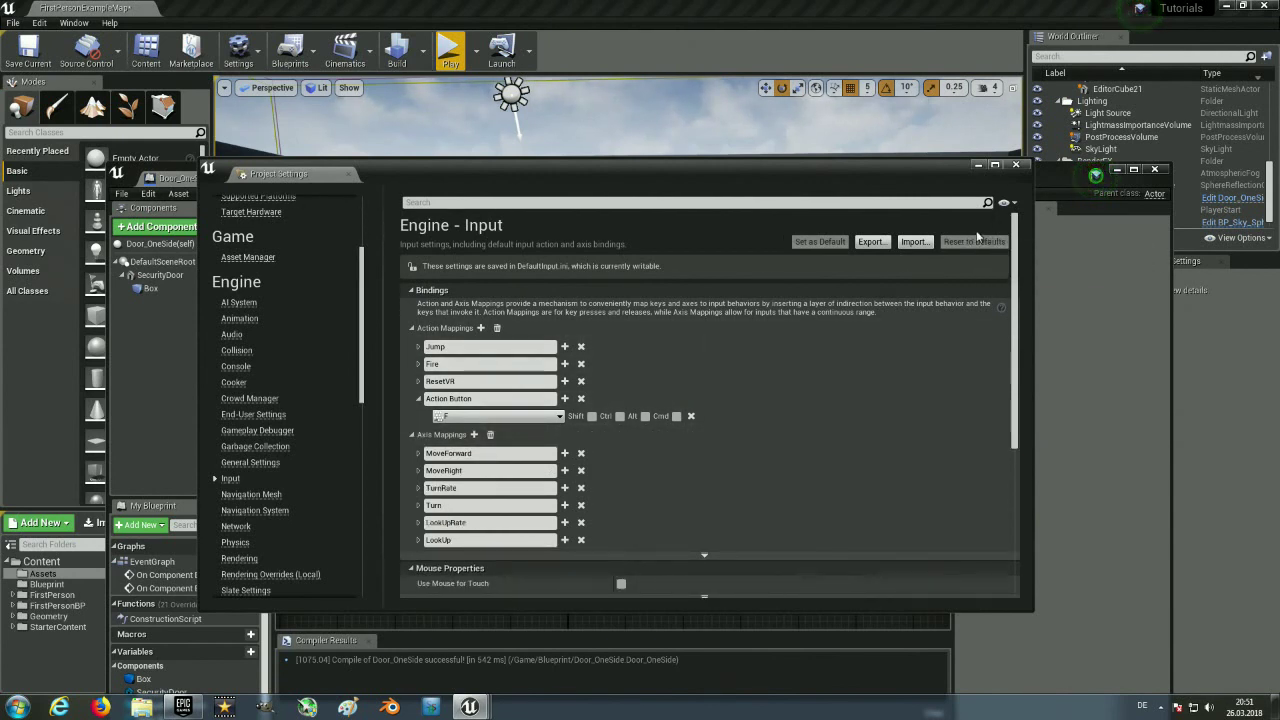
{"action": "left_click", "coordinate": [1015, 166]}
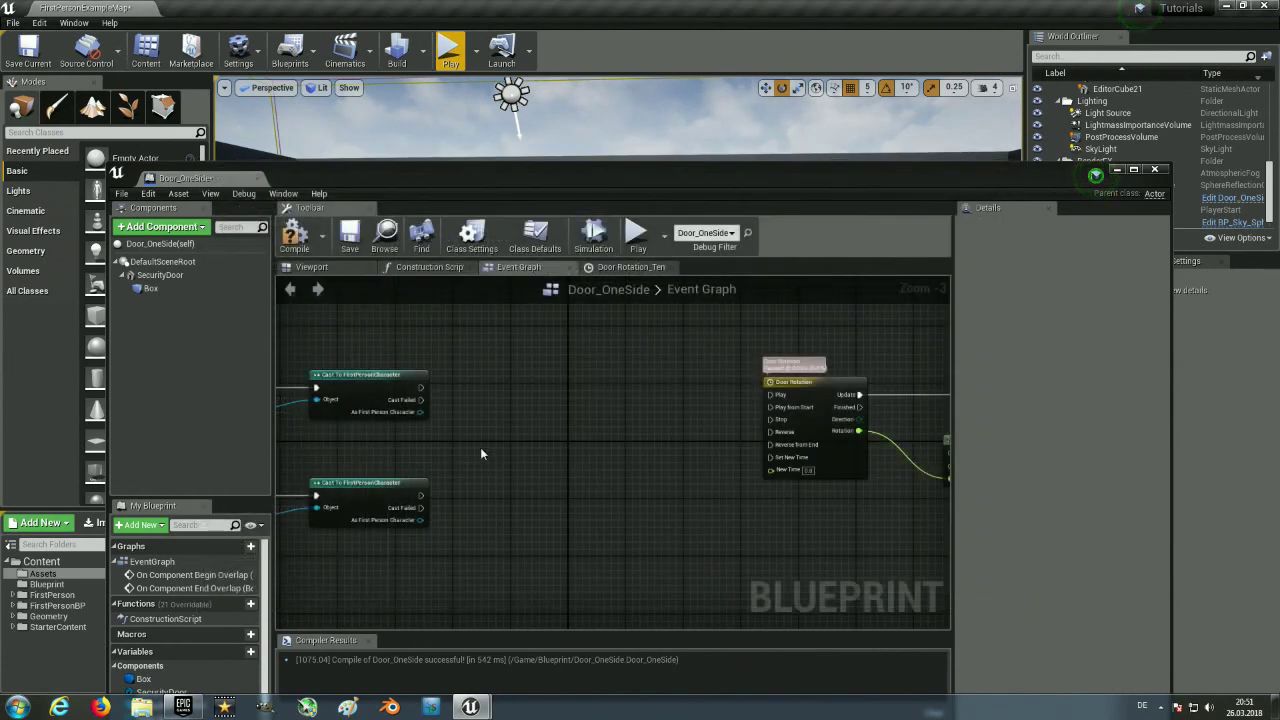
Add an InputAction Action Button event and wire its Pressed output to Door Rotation's Play.
{"action": "scroll", "coordinate": [536, 431], "scroll_direction": "up", "scroll_amount": 2}
{"action": "right_click", "coordinate": [534, 368]}
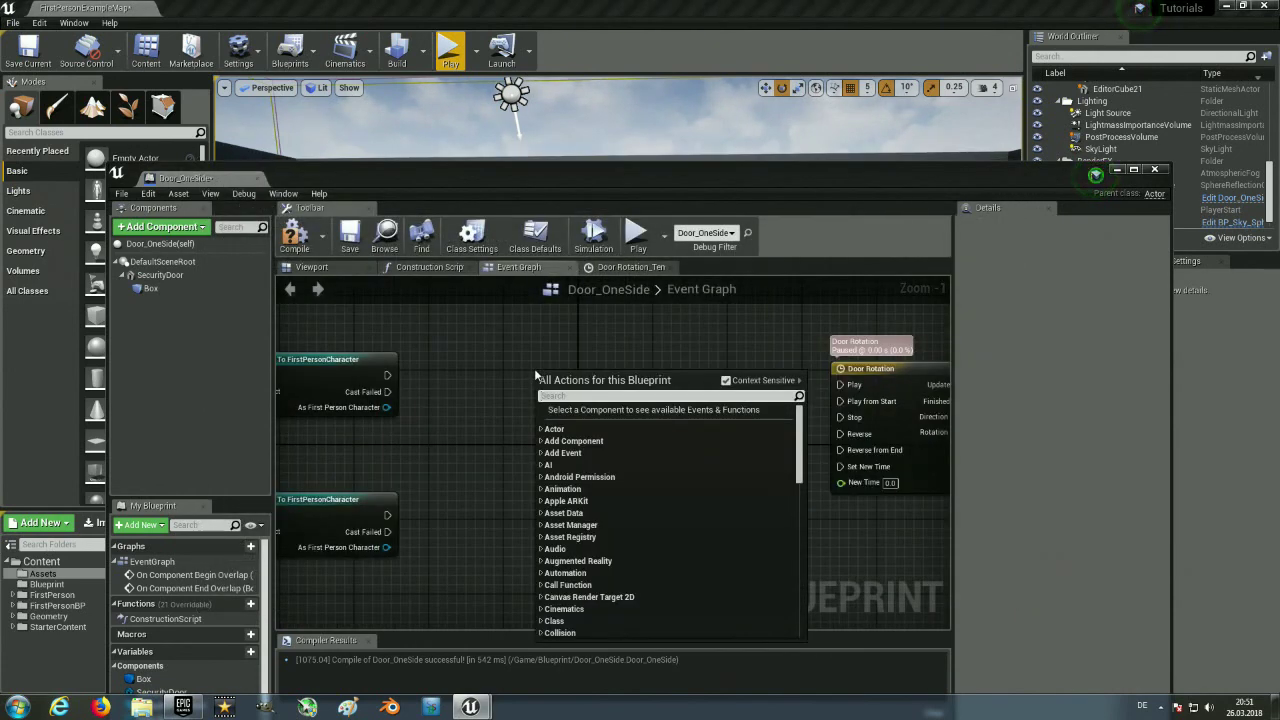
{"action": "type", "text": "actio"}
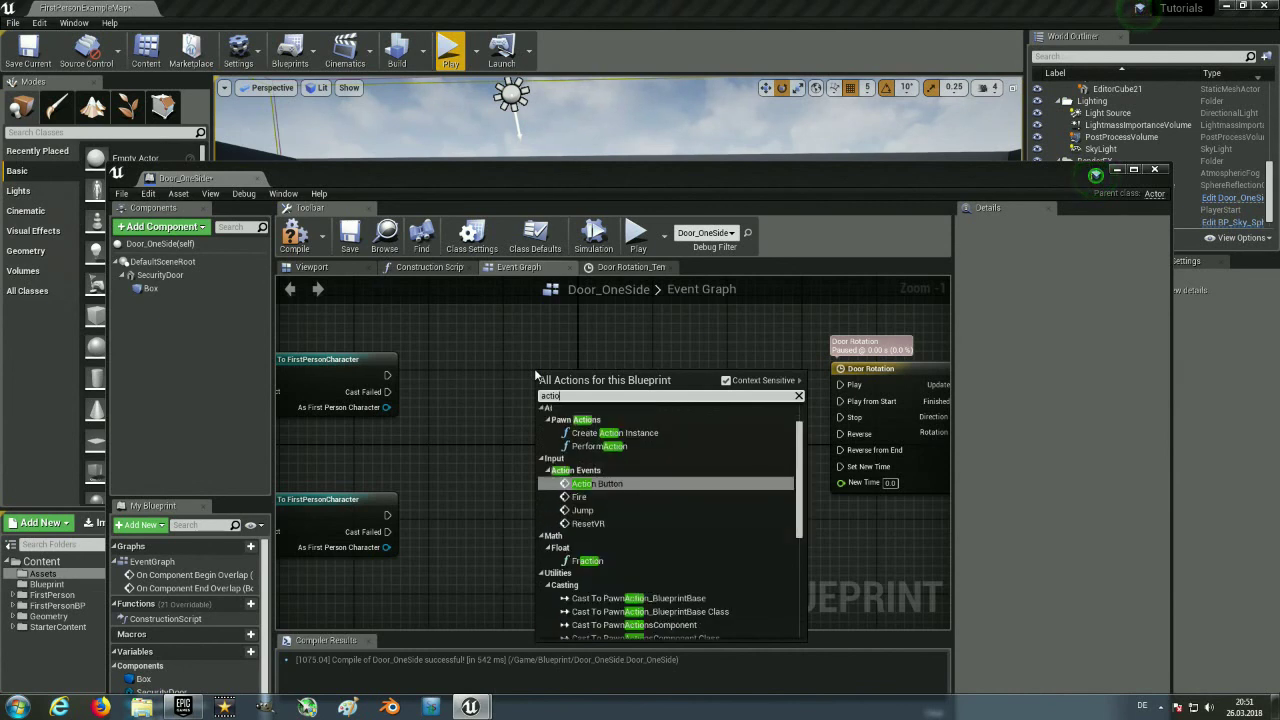
{"action": "left_click", "coordinate": [593, 486]}
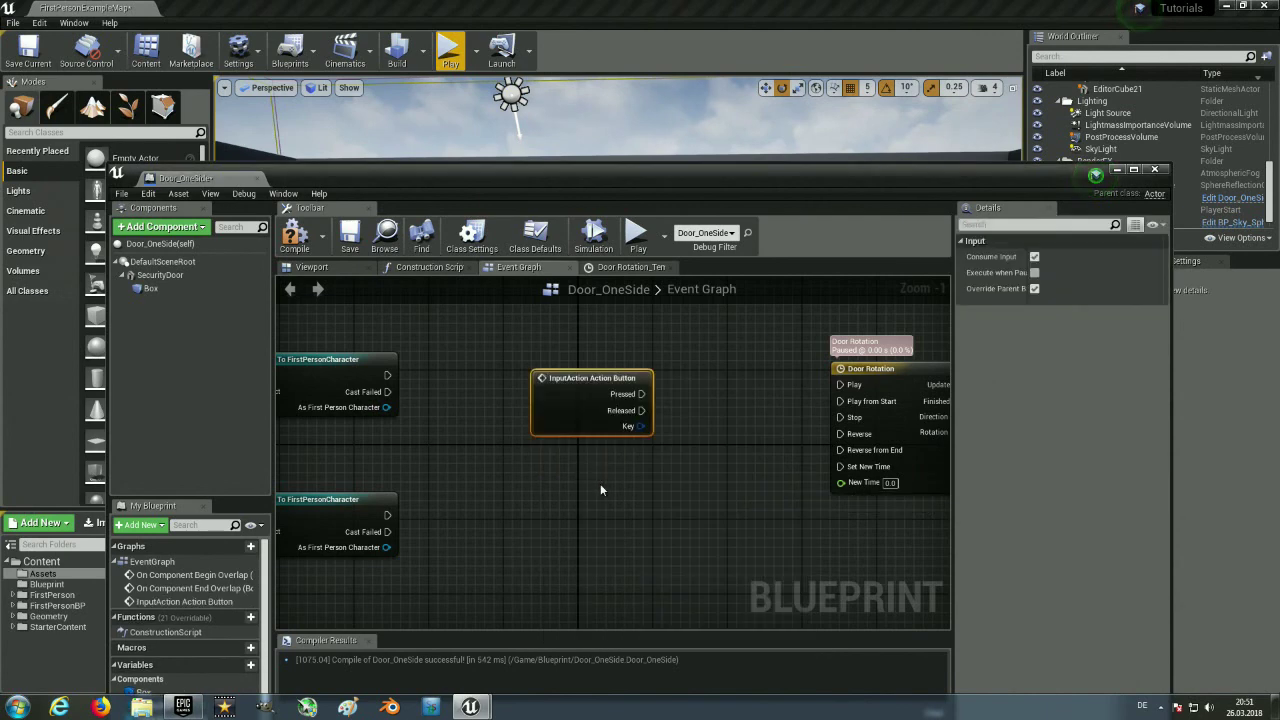
{"action": "scroll", "coordinate": [620, 480], "scroll_direction": "up", "scroll_amount": 1}
{"action": "right_click_drag", "start_coordinate": [620, 480], "coordinate": [455, 530]}
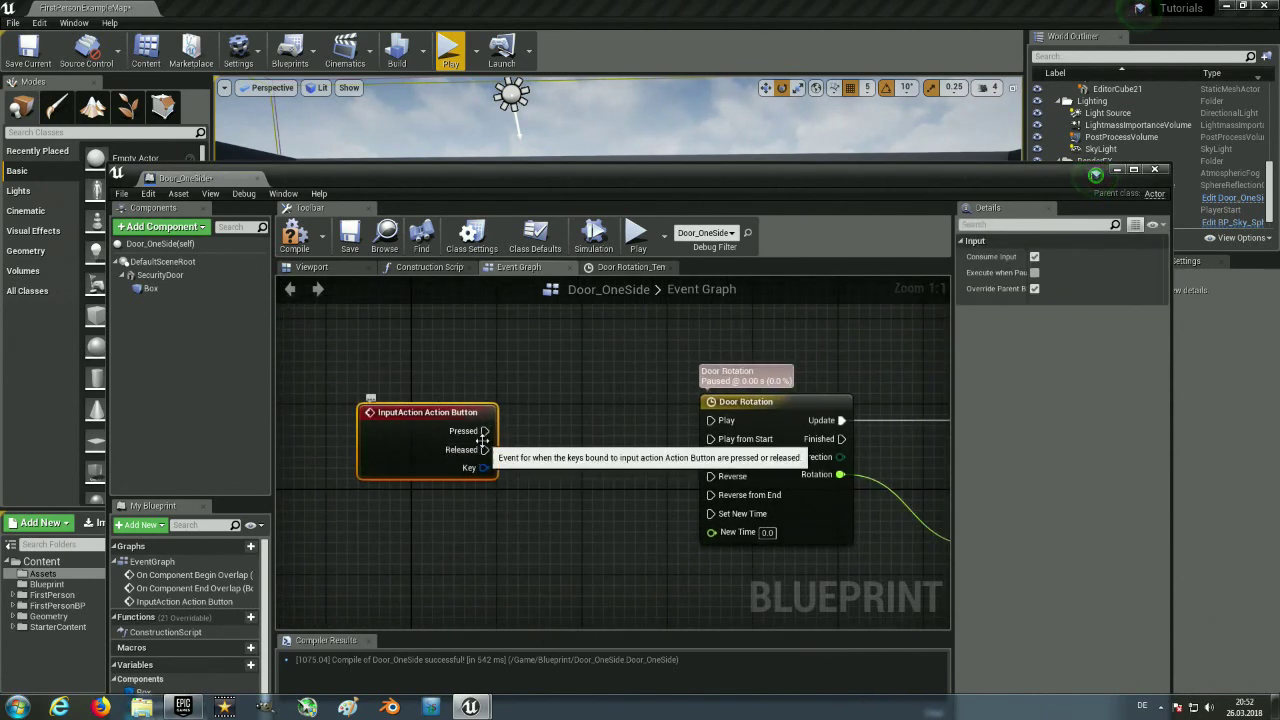
{"action": "left_click_drag", "start_coordinate": [484, 431], "coordinate": [673, 416]}
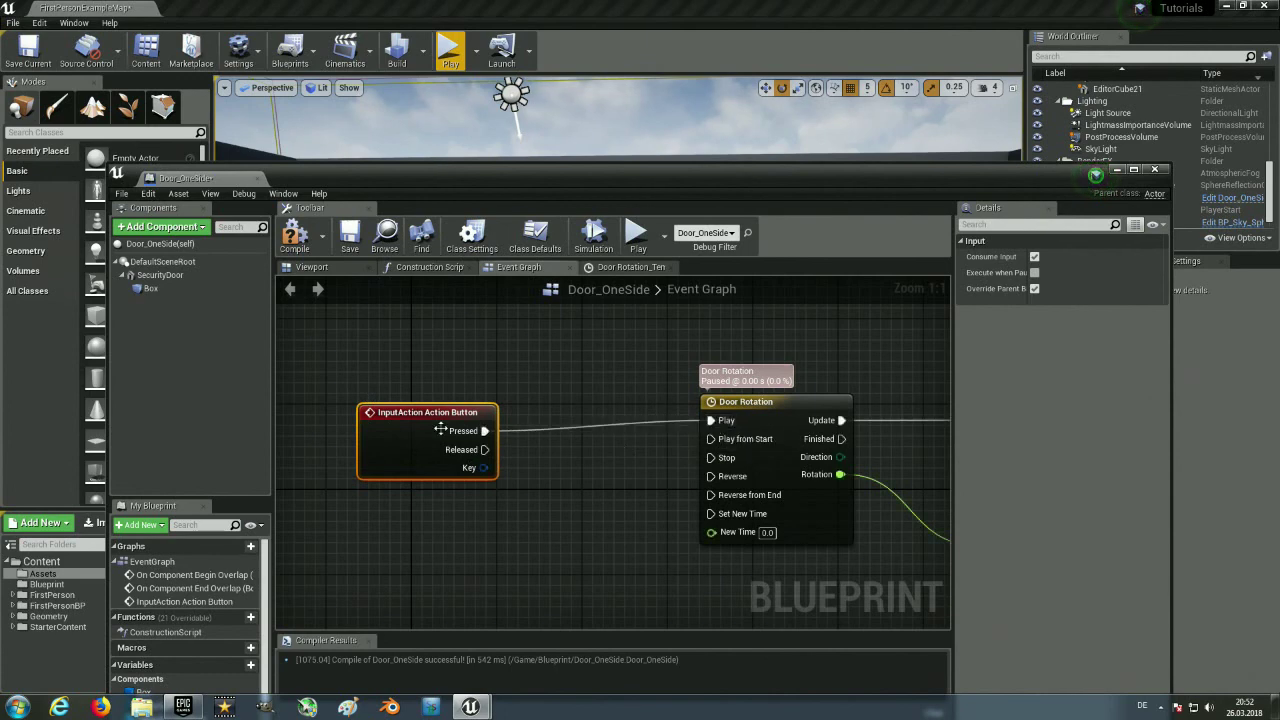
Tidy the Action Button node, uncover the level and start a play test.
{"action": "left_click_drag", "start_coordinate": [422, 434], "coordinate": [433, 423]}
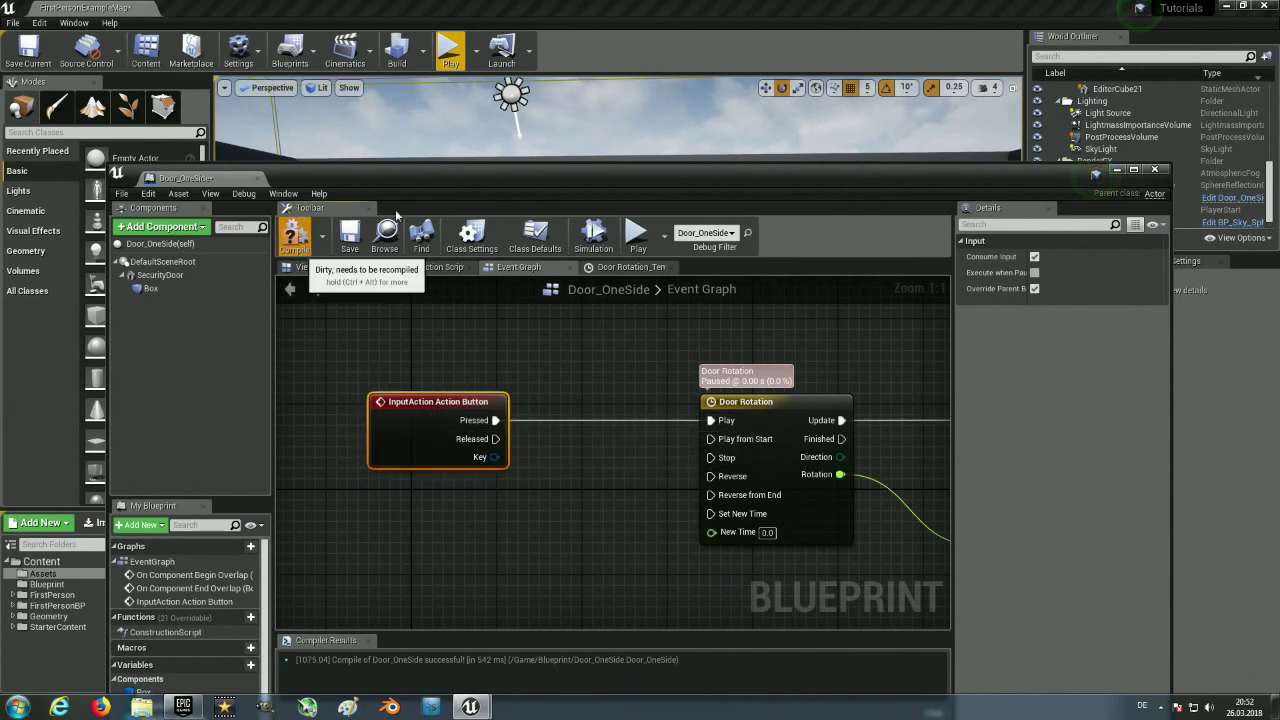
{"action": "mouse_move", "coordinate": [424, 169]}
{"action": "left_mouse_down"}
{"action": "mouse_move", "coordinate": [417, 374]}
{"action": "mouse_move", "coordinate": [371, 561]}
{"action": "left_mouse_up"}
{"action": "left_click", "coordinate": [451, 48]}
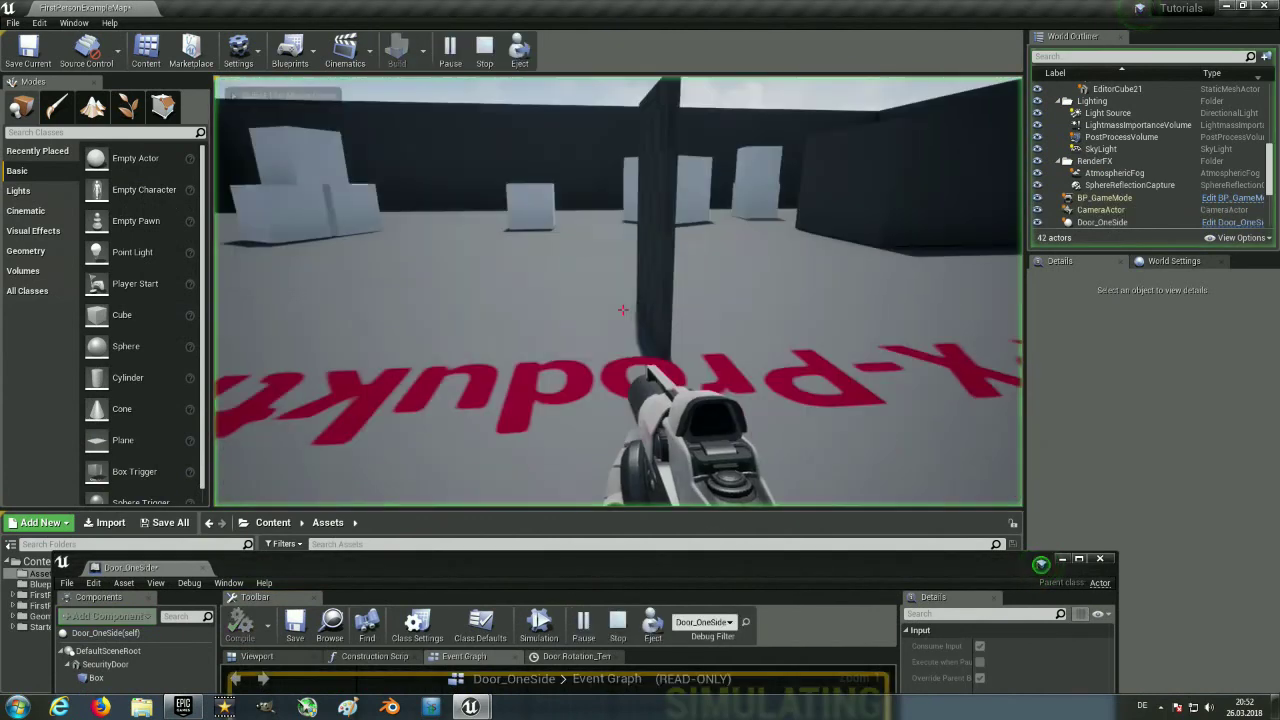
Walk up to the door and back, stop the play test, and restore the Blueprint window.
{"action": "key", "text": "w"}
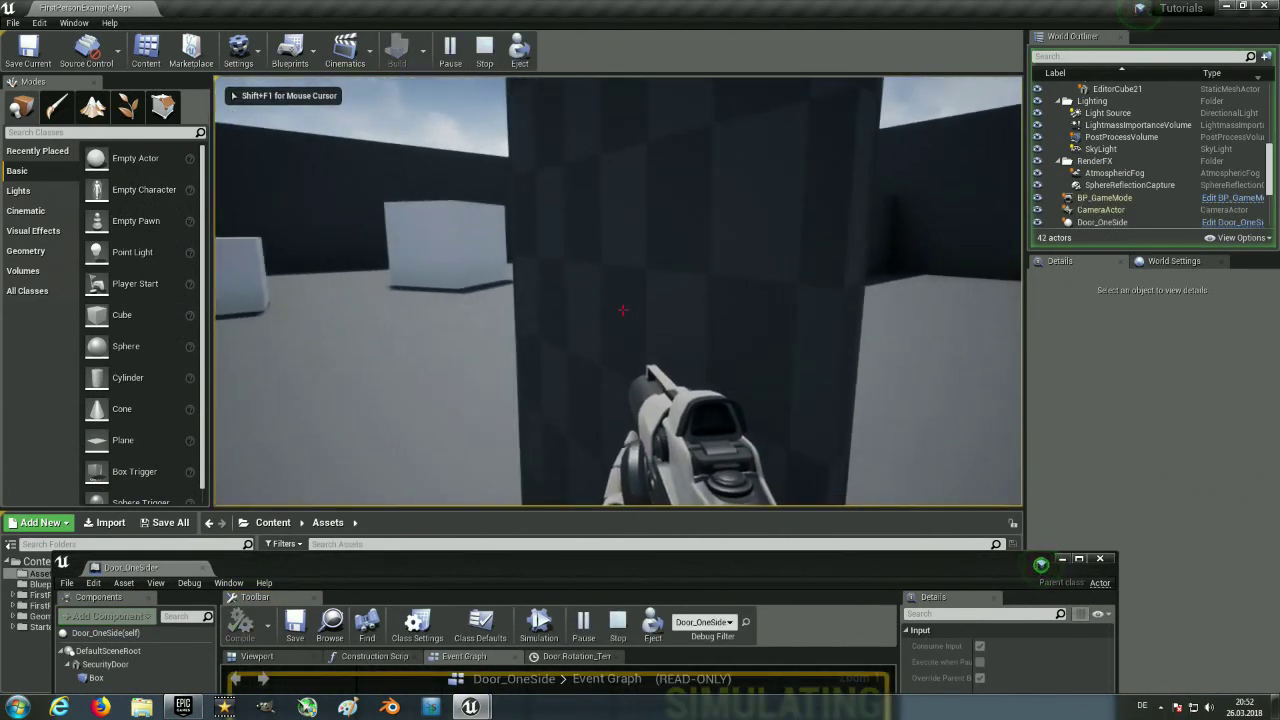
{"action": "key", "text": "s"}
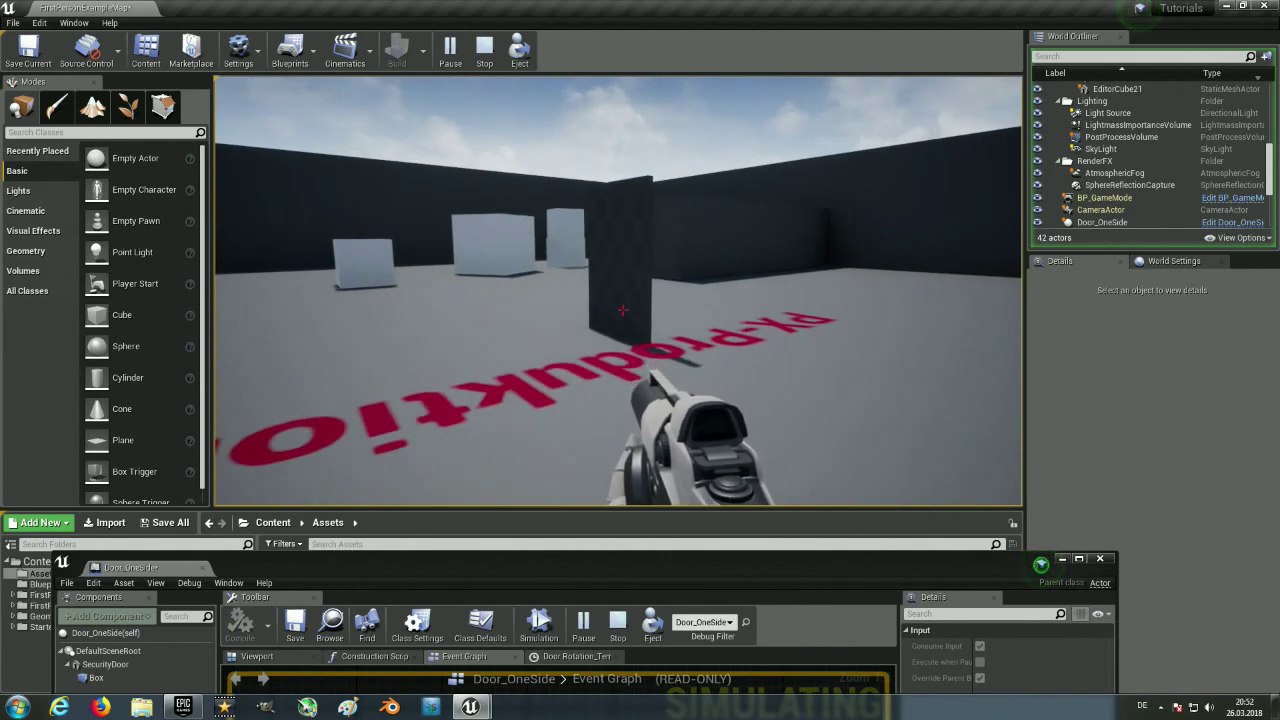
{"action": "key", "text": "Escape"}
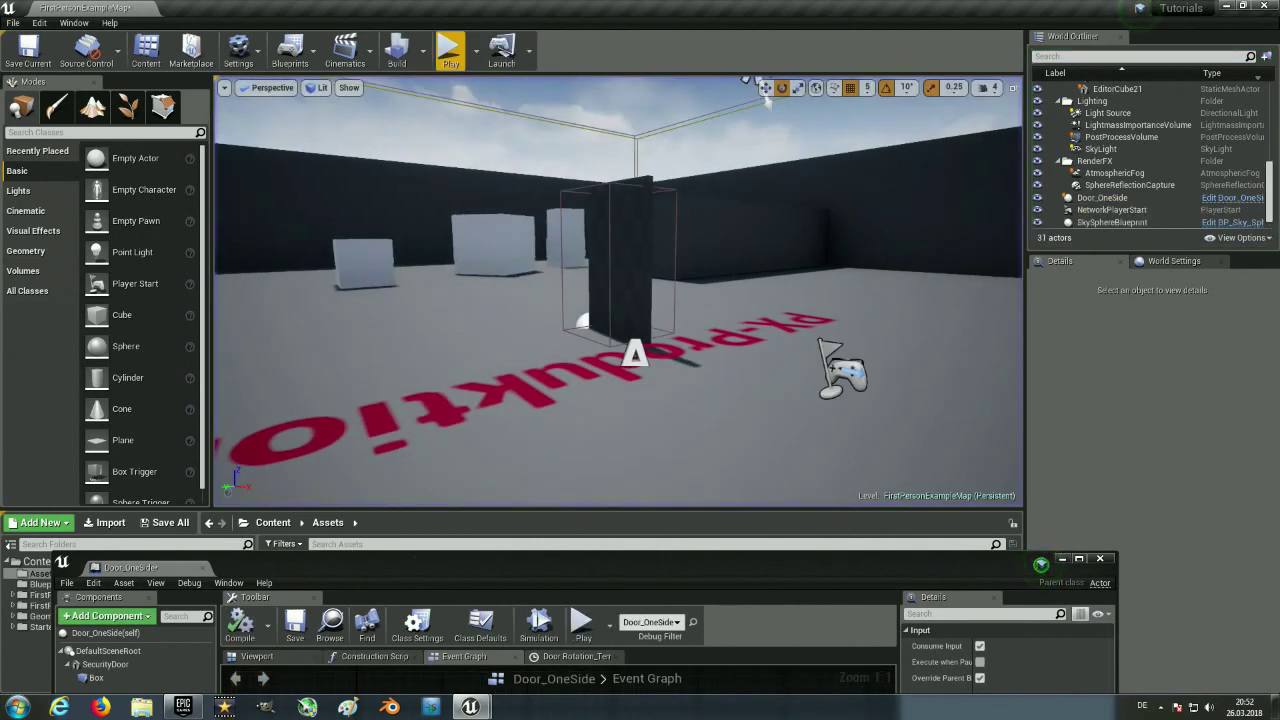
{"action": "left_click_drag", "start_coordinate": [585, 566], "coordinate": [620, 173]}
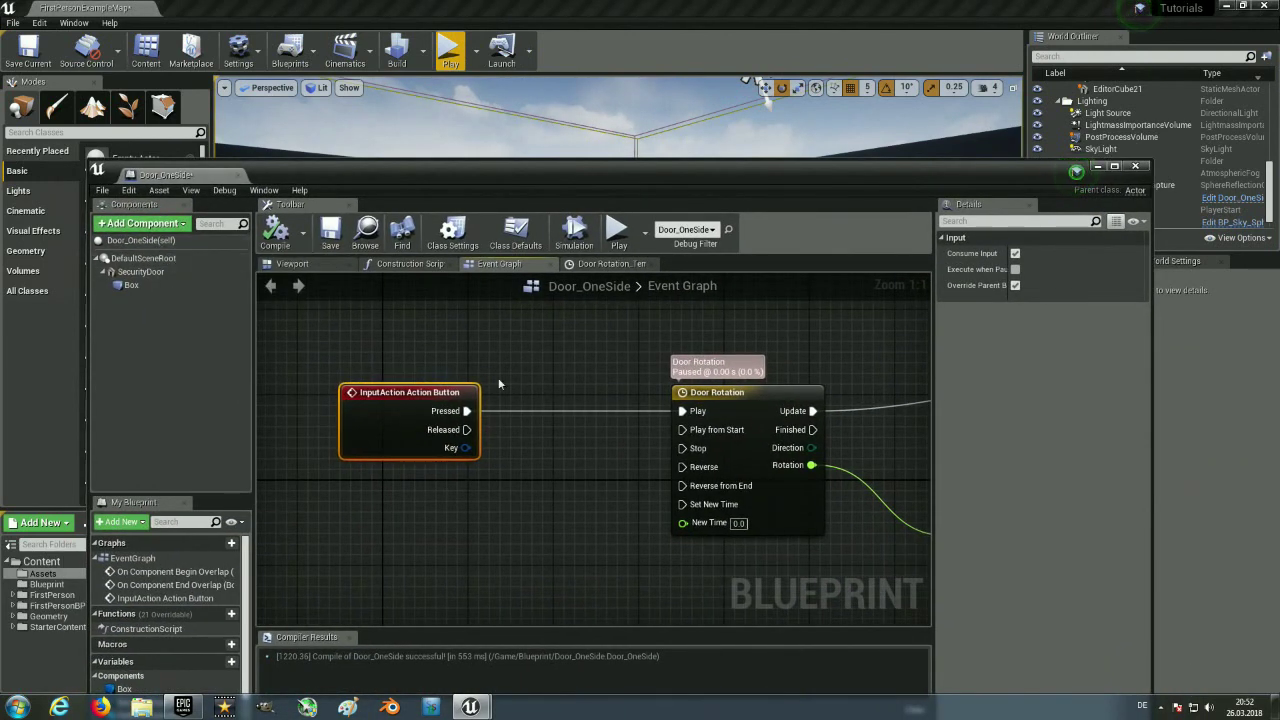
Set Door_OneSide's Auto Receive Input to Player 0 and compile the Blueprint.
{"action": "scroll", "coordinate": [500, 385], "scroll_direction": "down", "scroll_amount": 1}
{"action": "scroll", "coordinate": [622, 500], "scroll_direction": "down", "scroll_amount": 2}
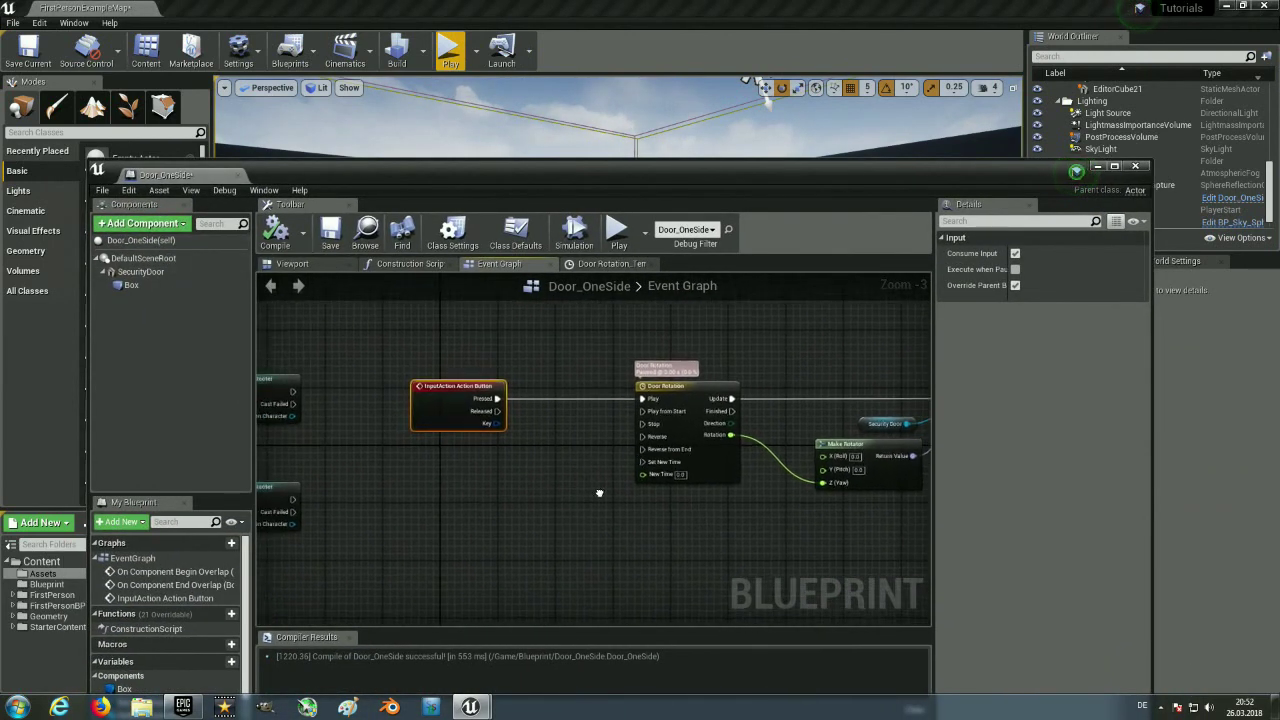
{"action": "left_click", "coordinate": [145, 241]}
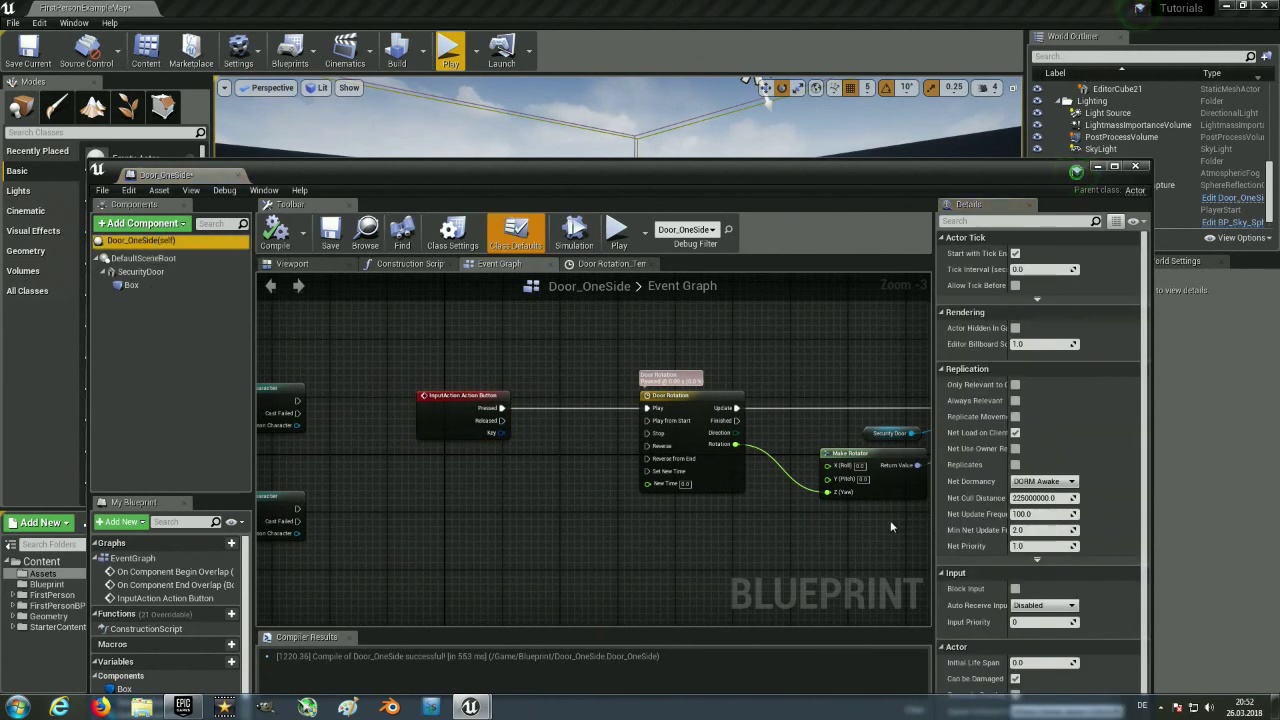
{"action": "scroll", "coordinate": [1089, 476], "scroll_direction": "down", "scroll_amount": 1}
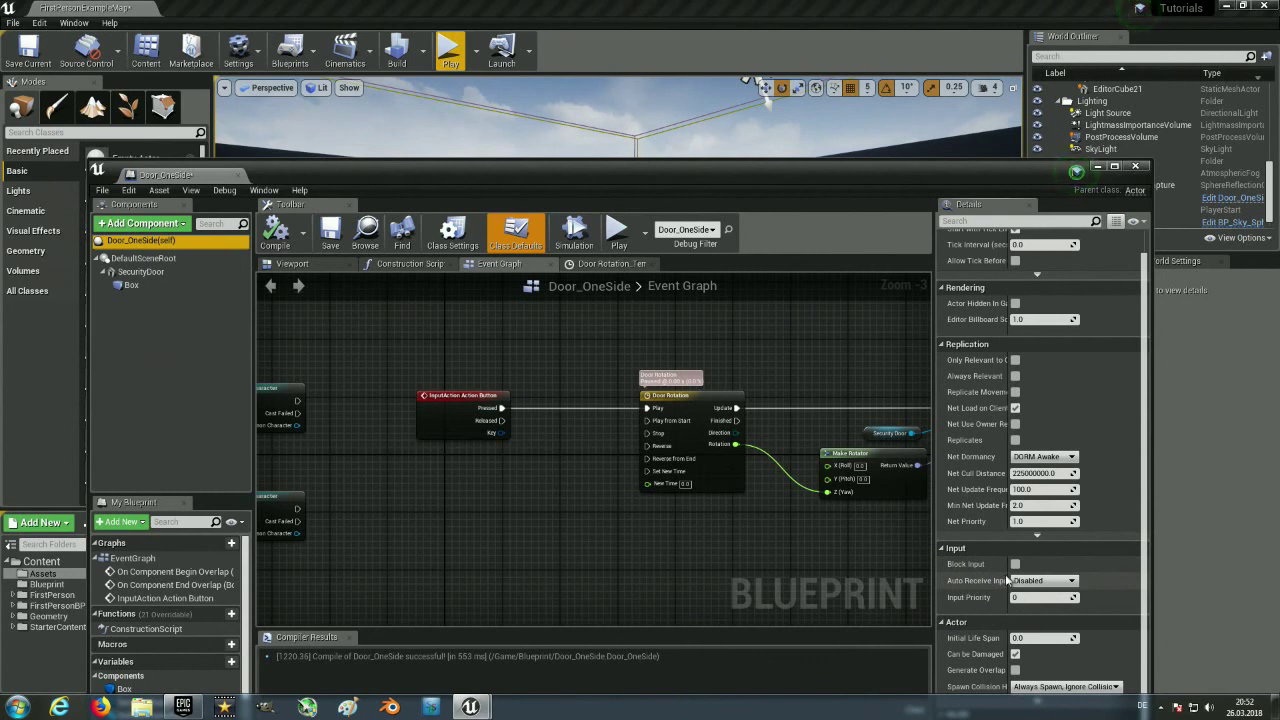
{"action": "left_click_drag", "start_coordinate": [1006, 578], "coordinate": [1013, 578]}
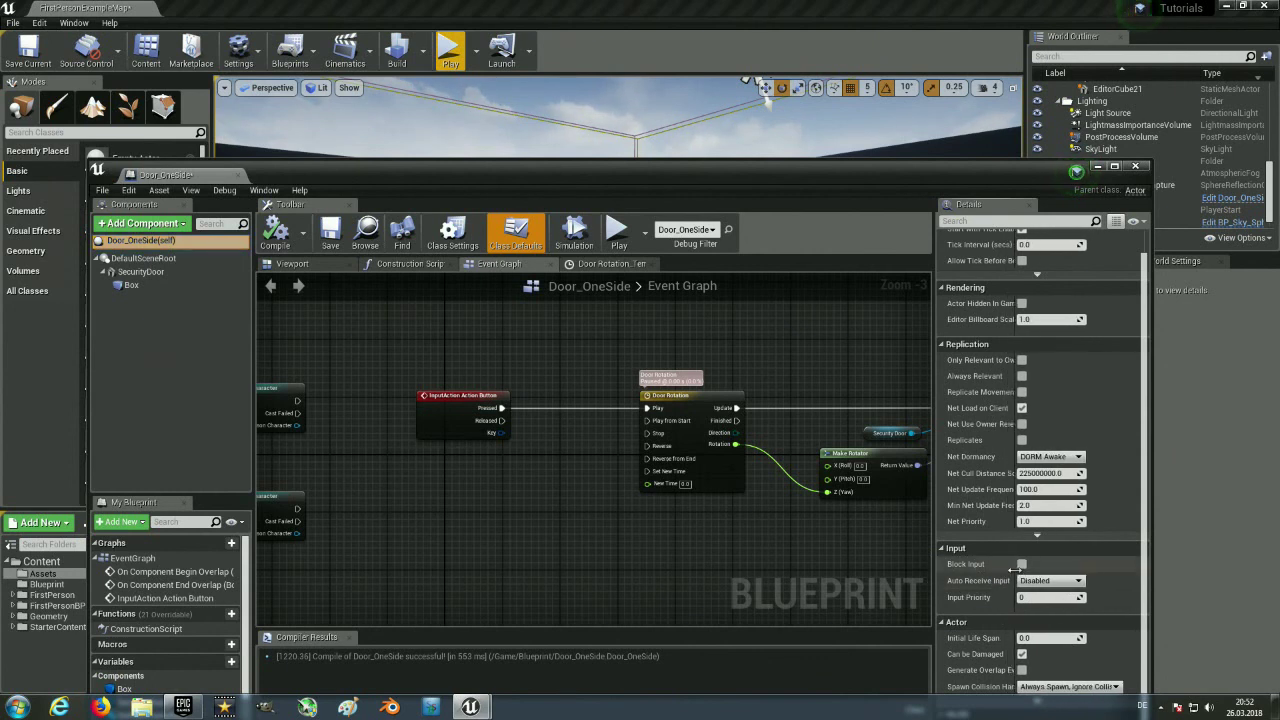
{"action": "left_click", "coordinate": [1062, 582]}
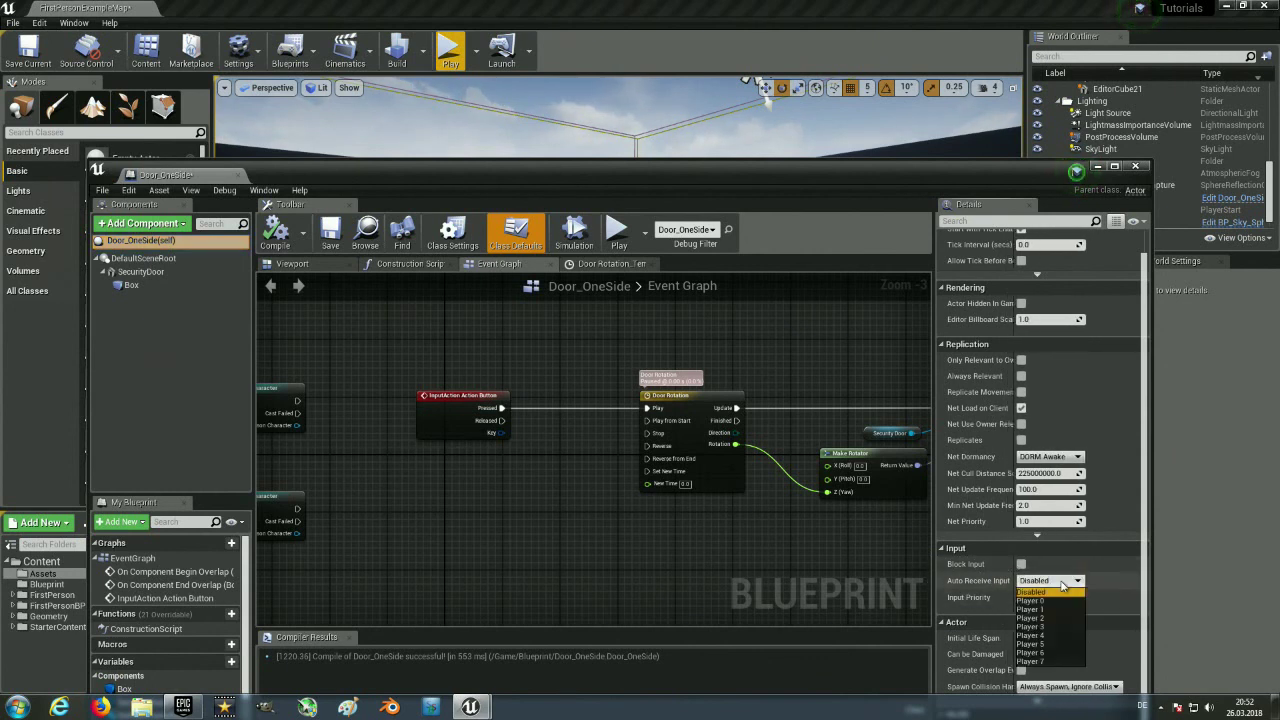
{"action": "left_click", "coordinate": [1053, 601]}
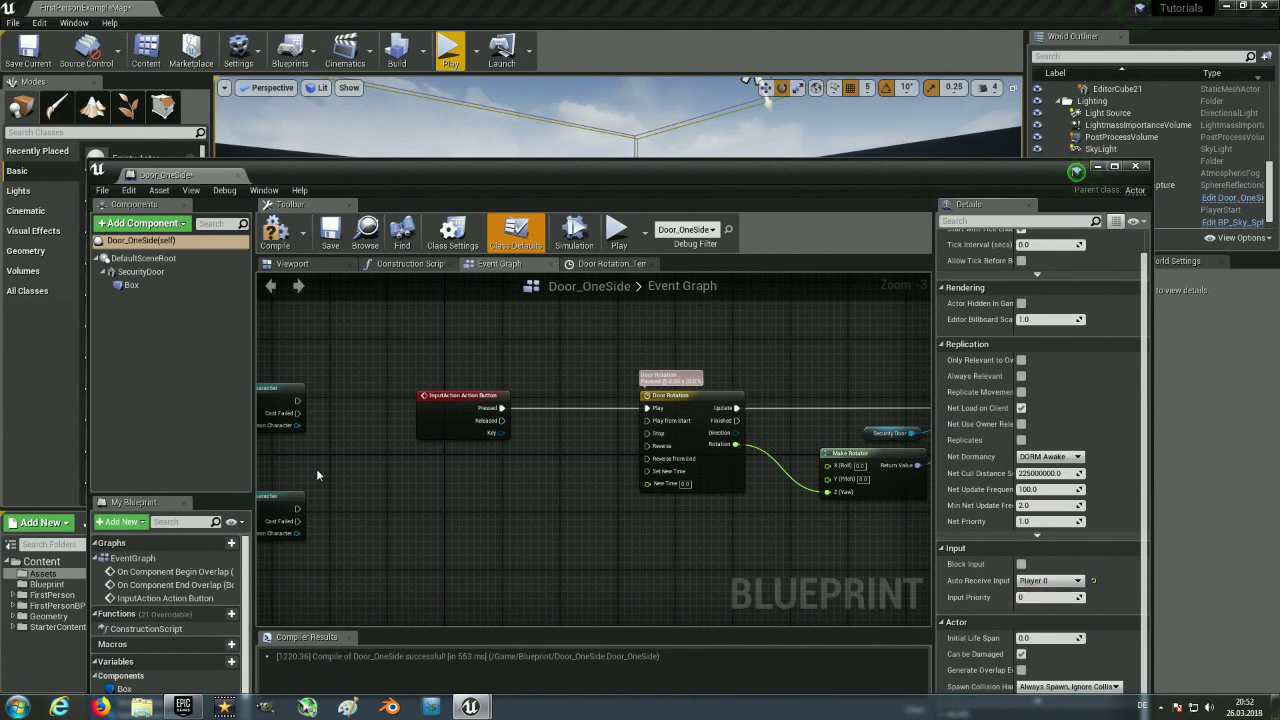
{"action": "left_click", "coordinate": [275, 245]}
{"action": "mouse_move", "coordinate": [392, 166]}
{"action": "left_mouse_down"}
{"action": "mouse_move", "coordinate": [382, 511]}
{"action": "mouse_move", "coordinate": [357, 574]}
{"action": "left_mouse_up"}
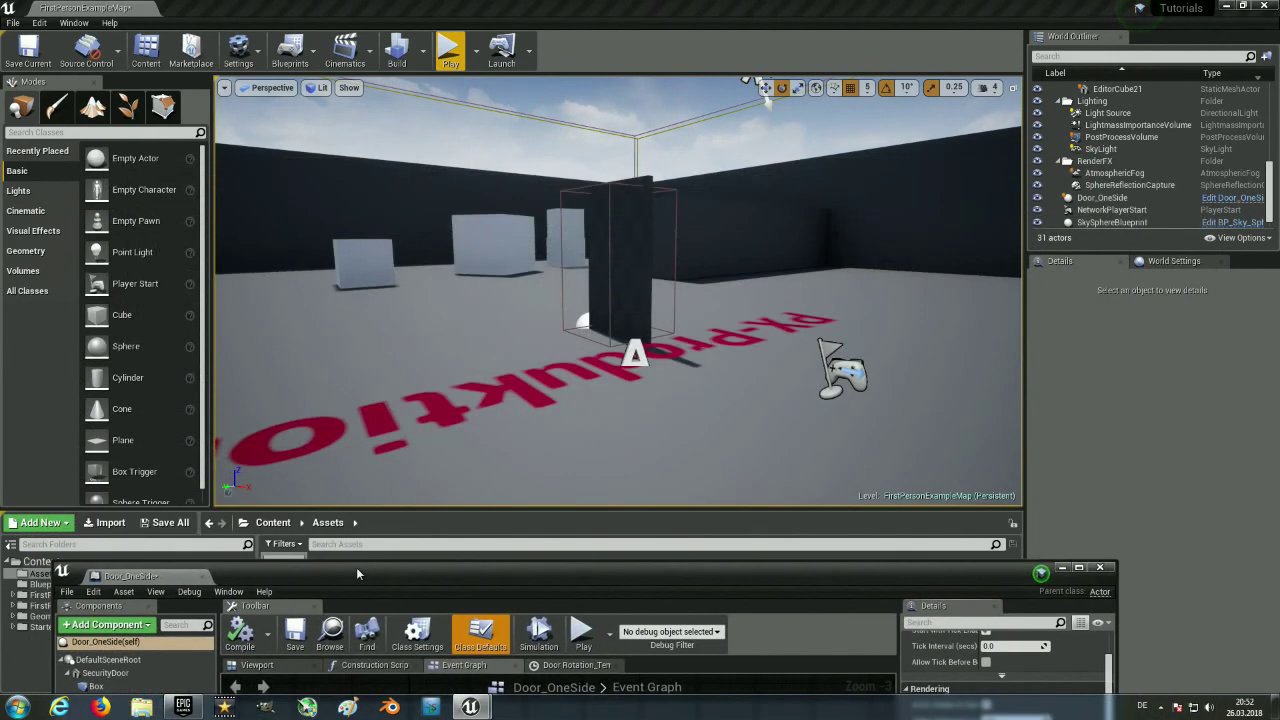
Play-test the level near the door, stop it, and bring the Blueprint editor back.
{"action": "left_click", "coordinate": [451, 55]}
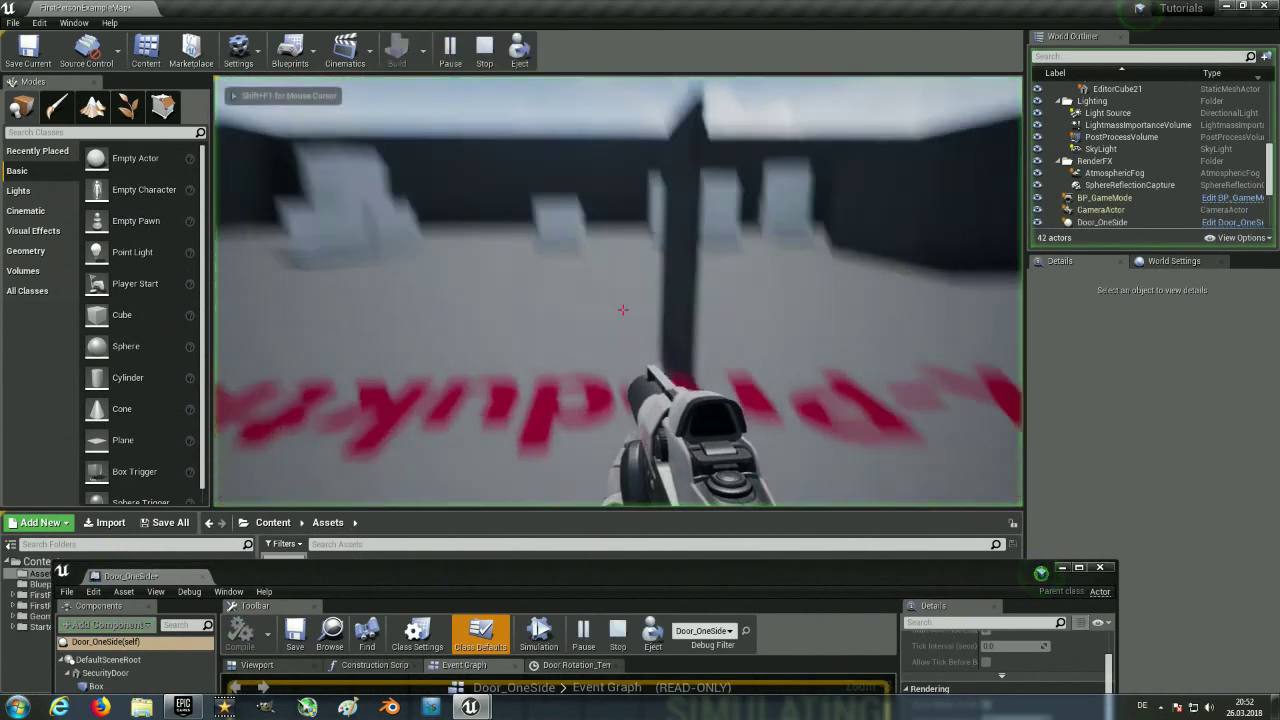
{"action": "key", "text": "s"}
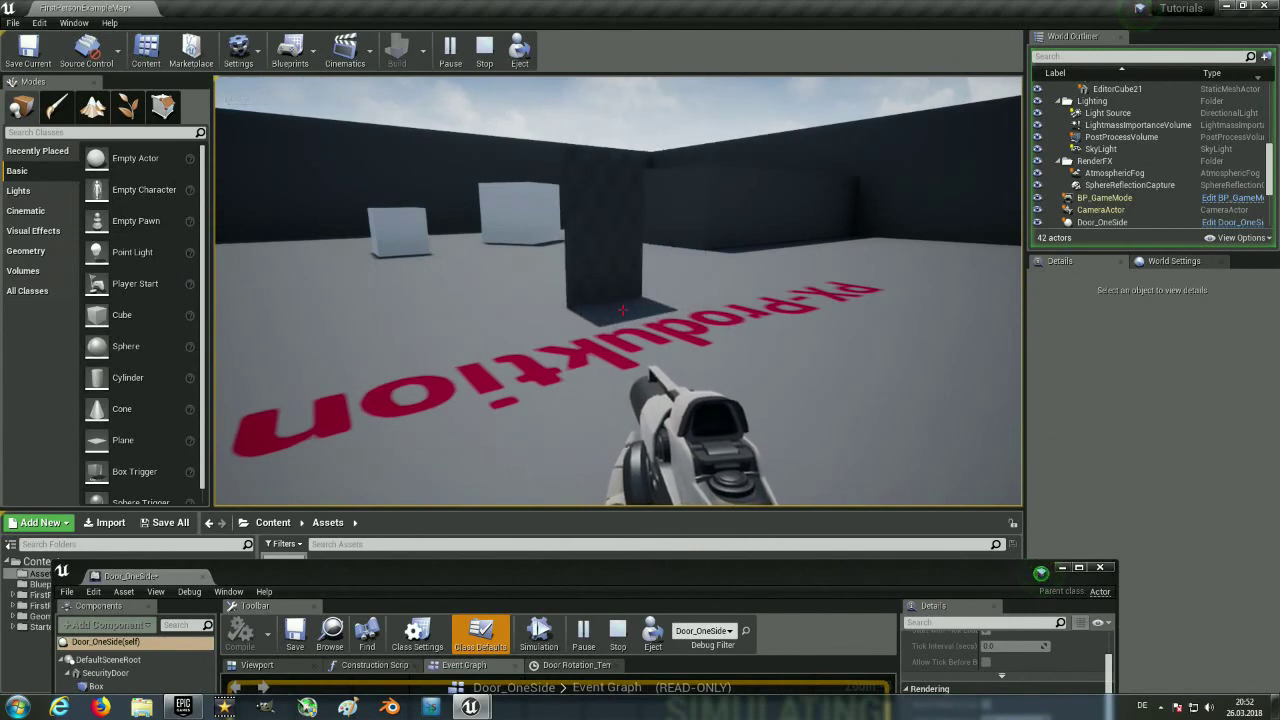
{"action": "key", "text": "Escape"}
{"action": "right_click_drag", "start_coordinate": [671, 257], "coordinate": [545, 584]}
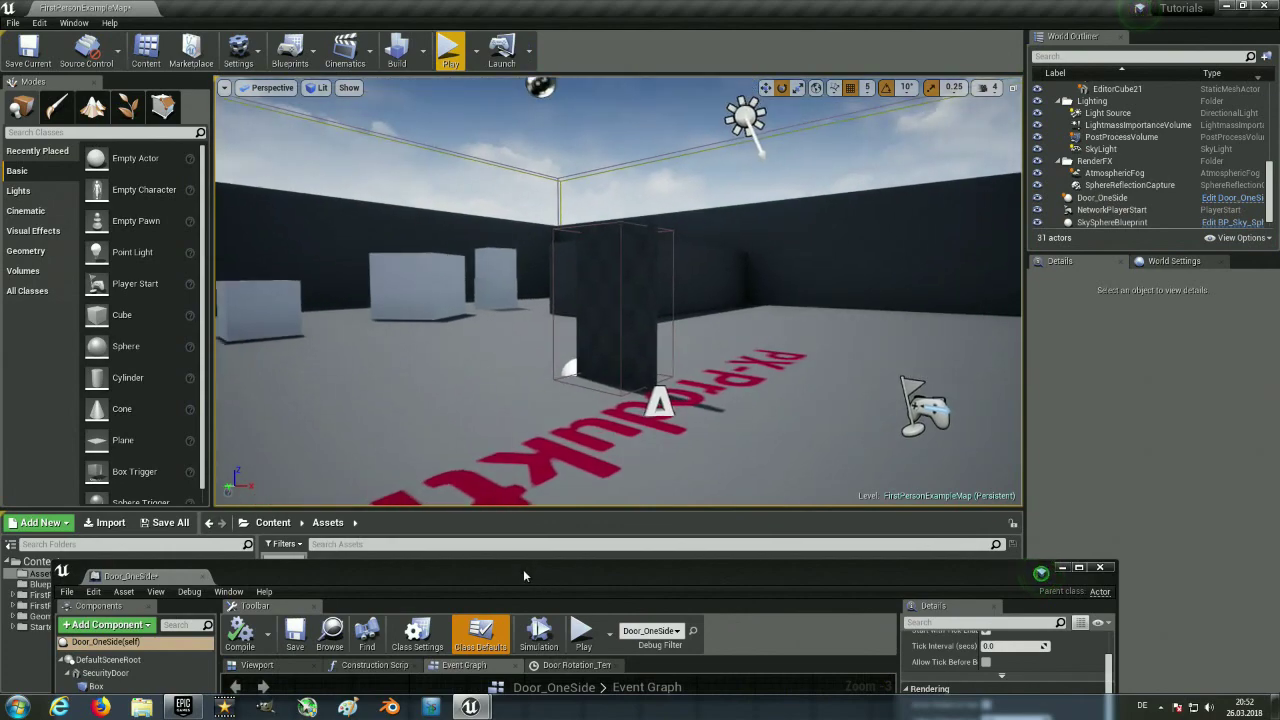
{"action": "left_click_drag", "start_coordinate": [520, 571], "coordinate": [562, 94]}
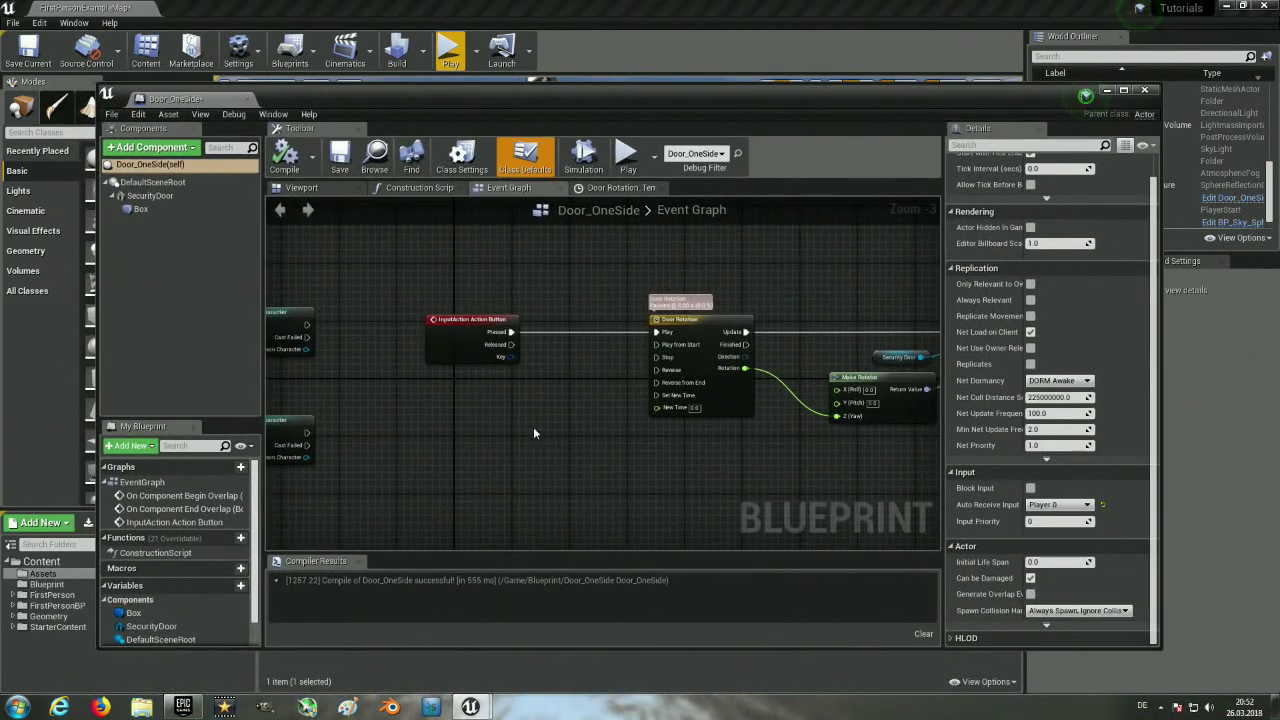
Pan the Event Graph to locate the Action Button event and the cast nodes.
{"action": "right_click_drag", "start_coordinate": [533, 426], "coordinate": [501, 462]}
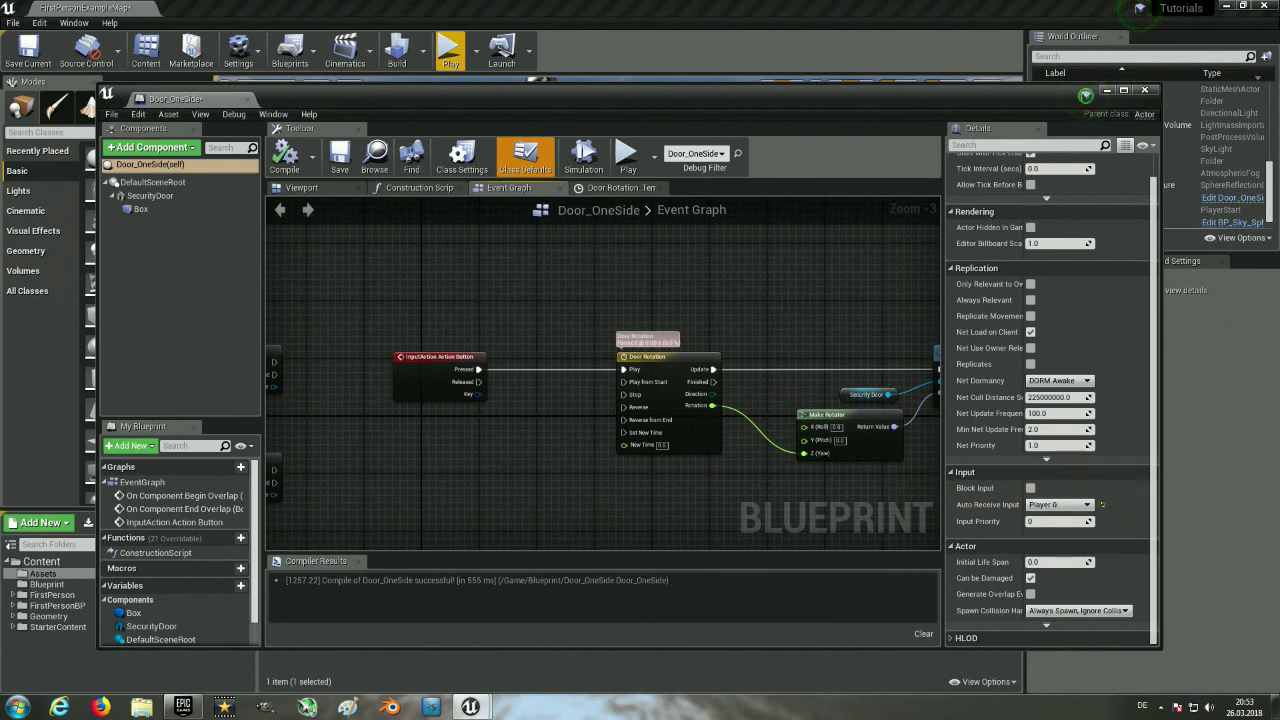
{"action": "scroll", "coordinate": [382, 427], "scroll_direction": "up", "scroll_amount": 3}
{"action": "right_click_drag", "start_coordinate": [443, 521], "coordinate": [455, 484]}
{"action": "left_click", "coordinate": [456, 408]}
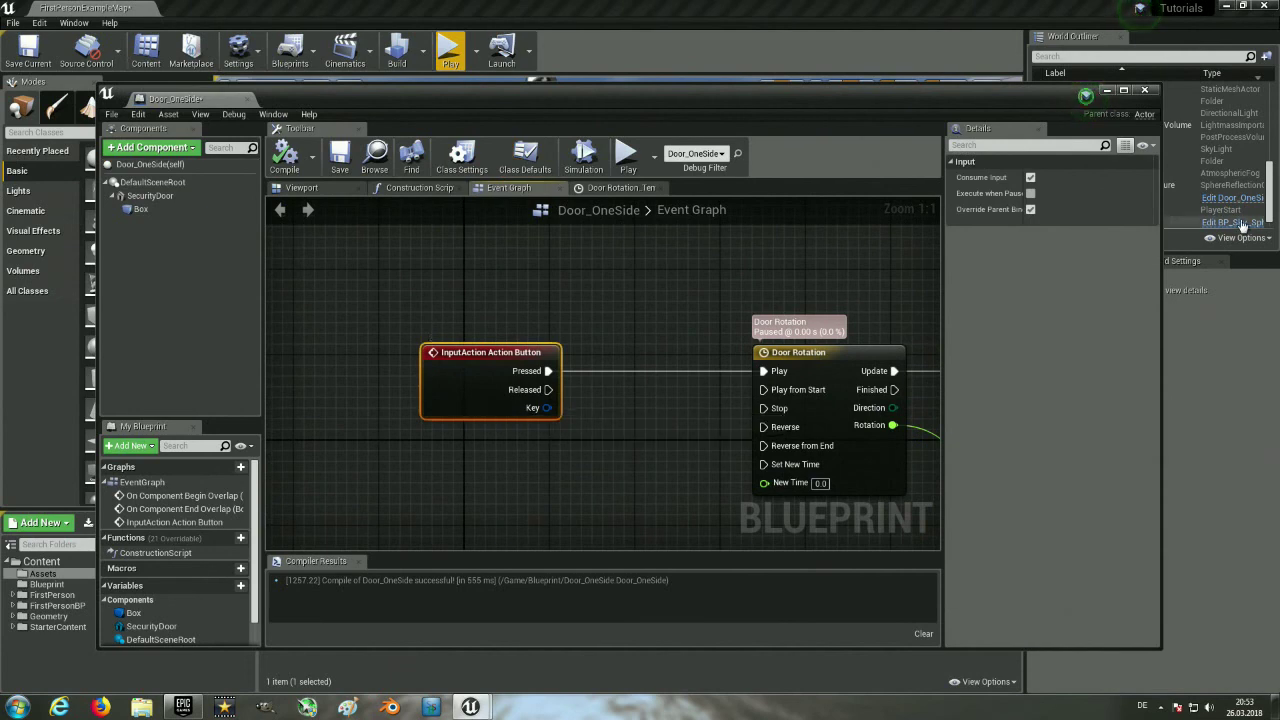
{"action": "left_click", "coordinate": [513, 473]}
{"action": "right_click_drag", "start_coordinate": [513, 473], "coordinate": [460, 424]}
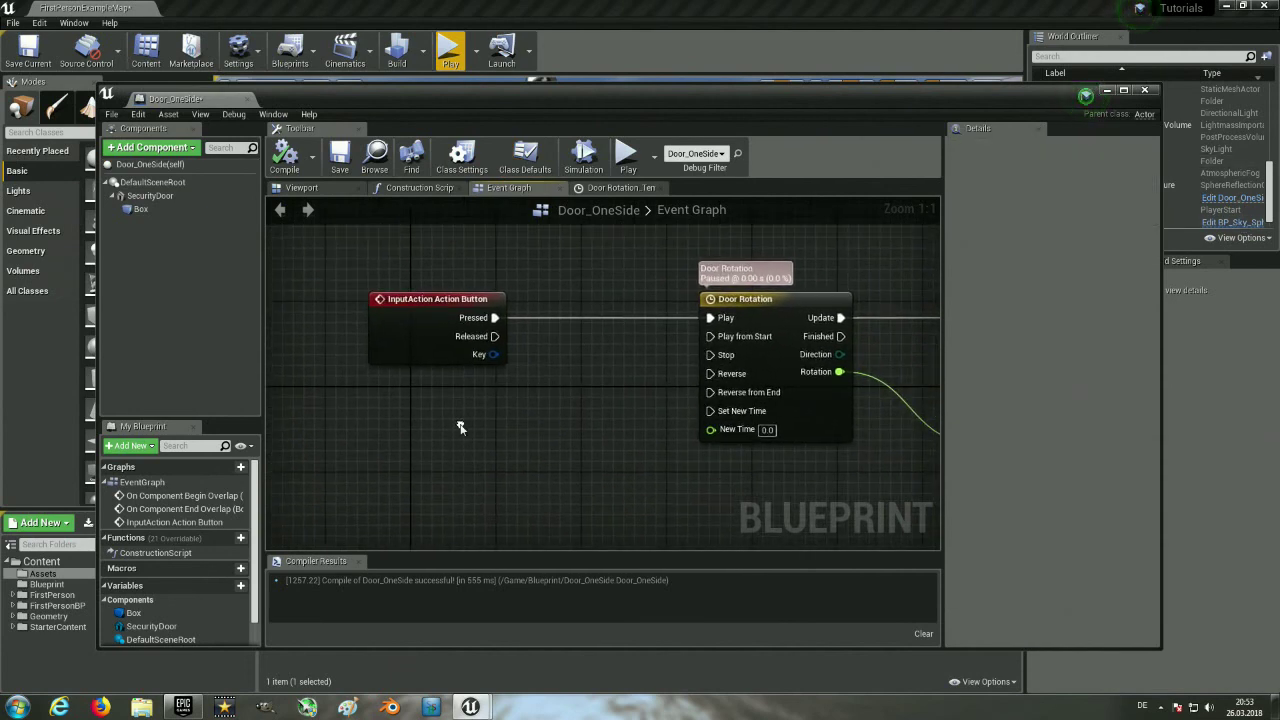
{"action": "scroll", "coordinate": [510, 486], "scroll_direction": "down", "scroll_amount": 2}
{"action": "right_click_drag", "start_coordinate": [360, 446], "coordinate": [499, 446]}
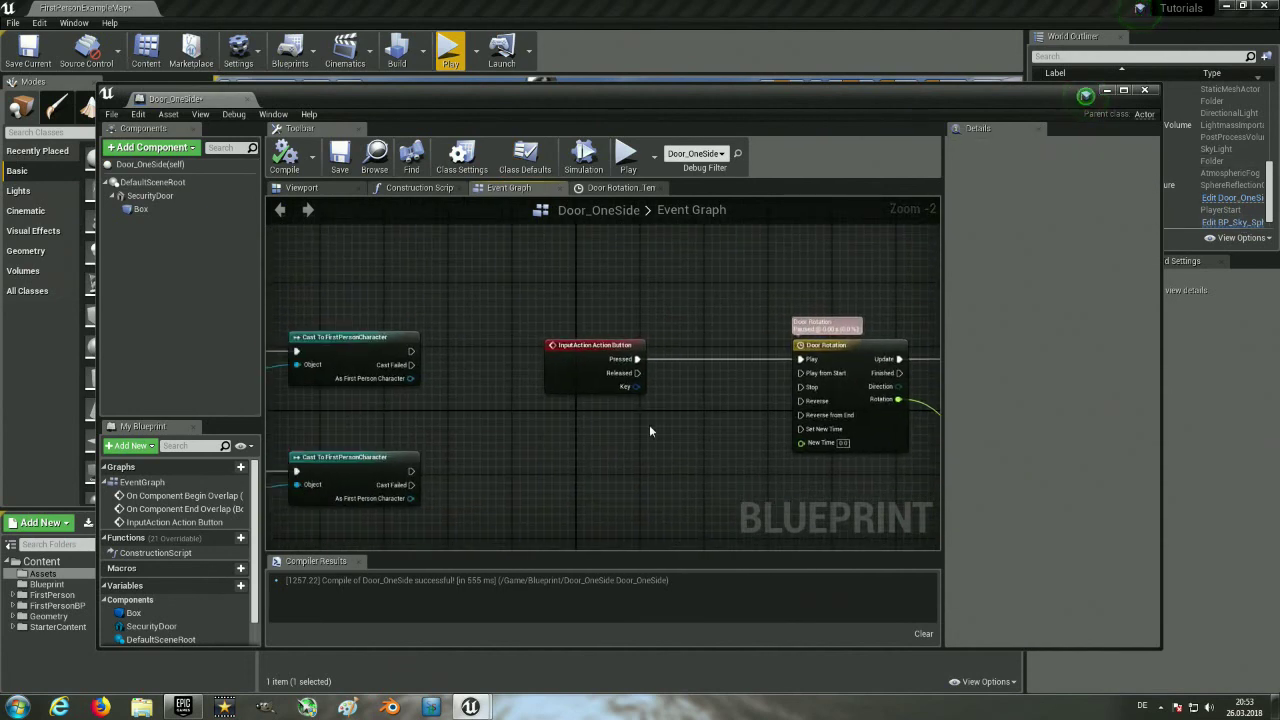
Connect Action Button's Released output to Door Rotation's Reverse input and compile.
{"action": "right_click_drag", "start_coordinate": [617, 430], "coordinate": [563, 428]}
{"action": "scroll", "coordinate": [563, 428], "scroll_direction": "up", "scroll_amount": 2}
{"action": "mouse_move", "coordinate": [540, 362]}
{"action": "left_mouse_down"}
{"action": "mouse_move", "coordinate": [752, 433]}
{"action": "mouse_move", "coordinate": [757, 399]}
{"action": "left_mouse_up"}
{"action": "left_click_drag", "start_coordinate": [756, 343], "coordinate": [541, 343]}
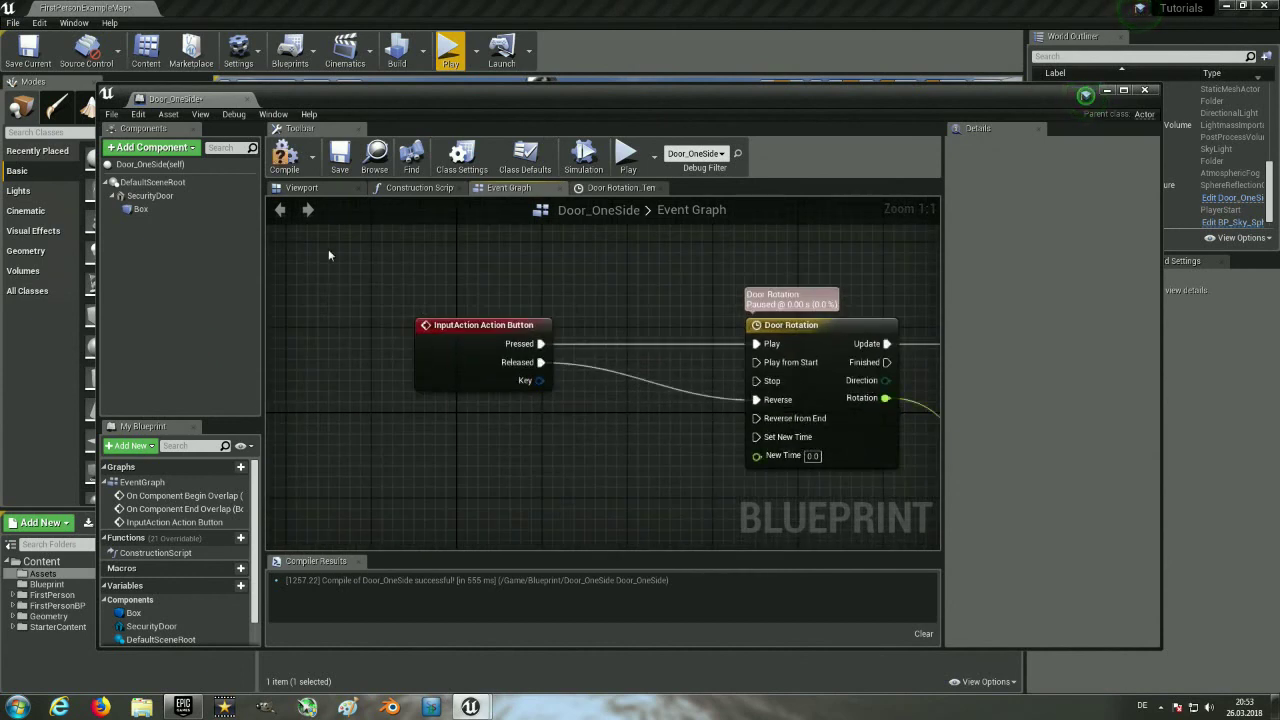
{"action": "left_click", "coordinate": [284, 155]}
{"action": "mouse_move", "coordinate": [392, 95]}
{"action": "left_mouse_down"}
{"action": "mouse_move", "coordinate": [450, 108]}
{"action": "mouse_move", "coordinate": [388, 607]}
{"action": "left_mouse_up"}
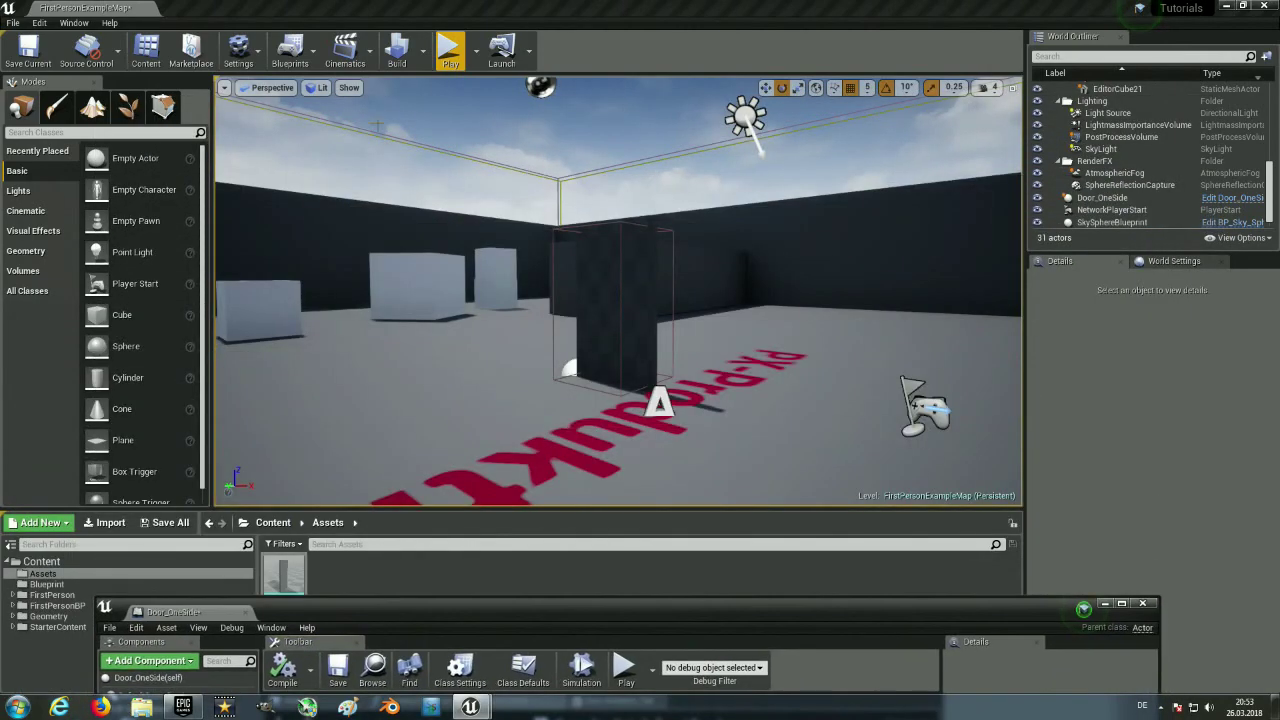
{"action": "left_click", "coordinate": [450, 50]}
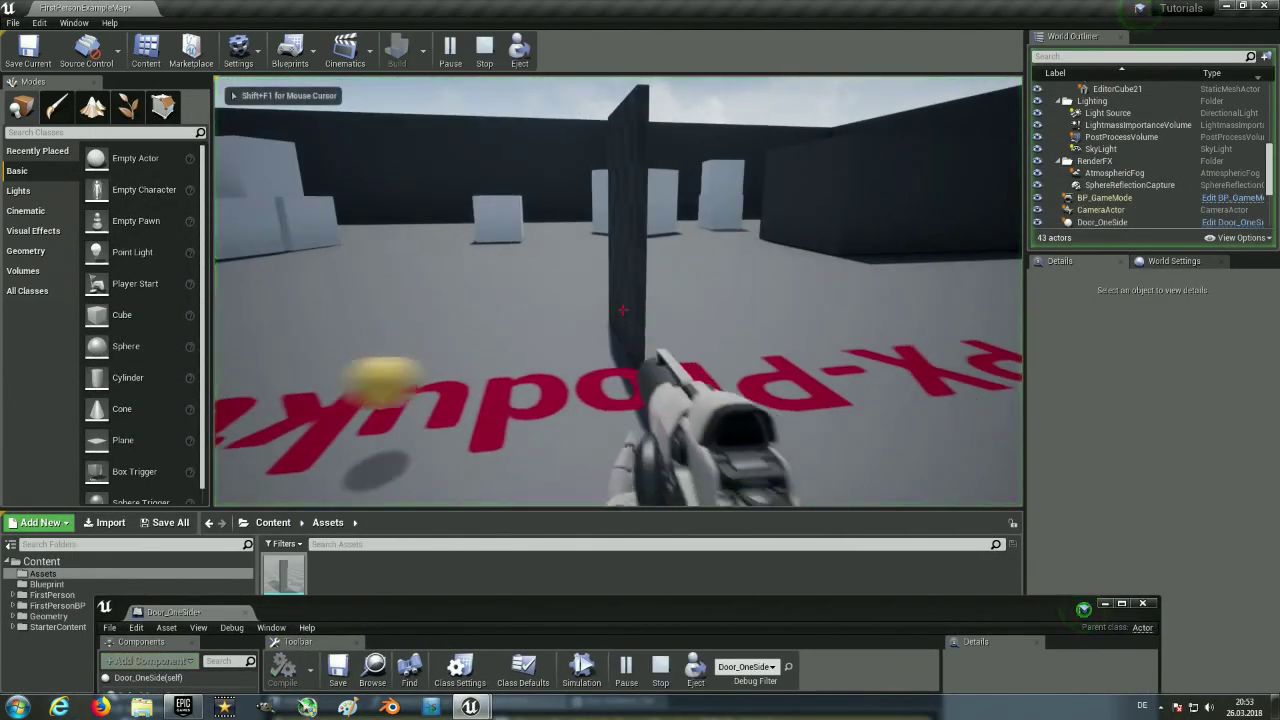
{"action": "key", "text": "s"}
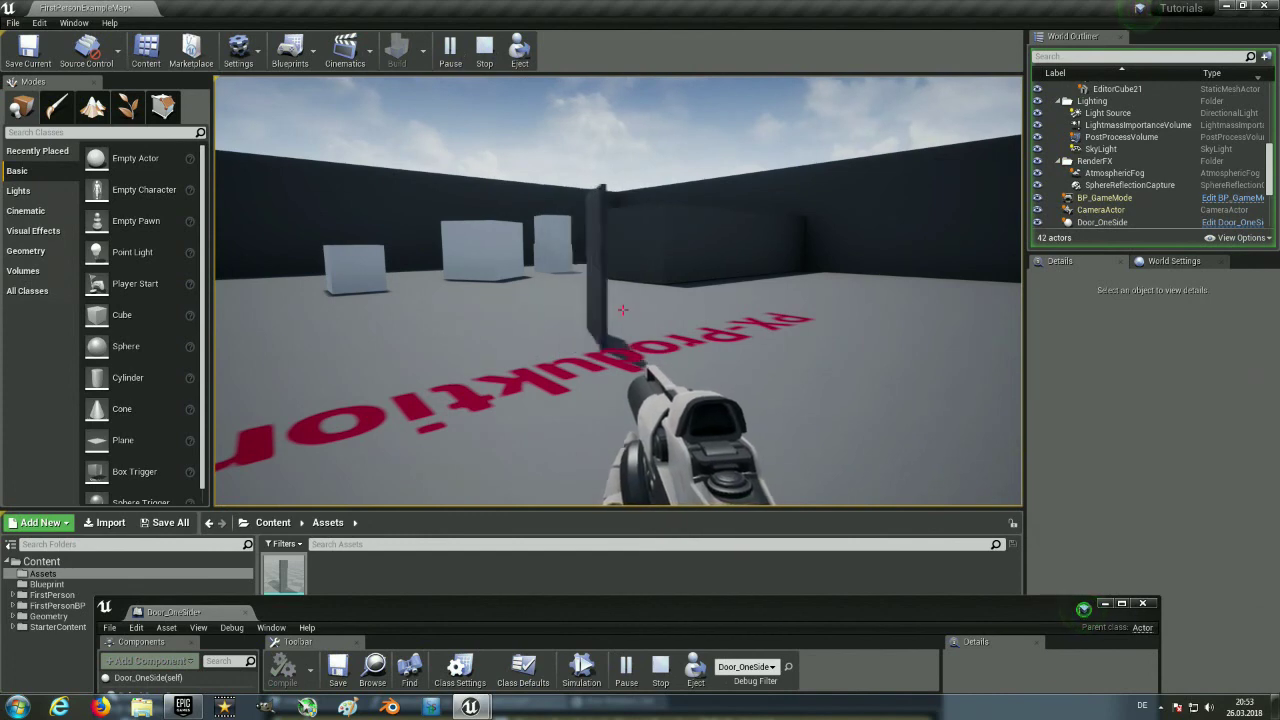
{"action": "key", "text": "Escape"}
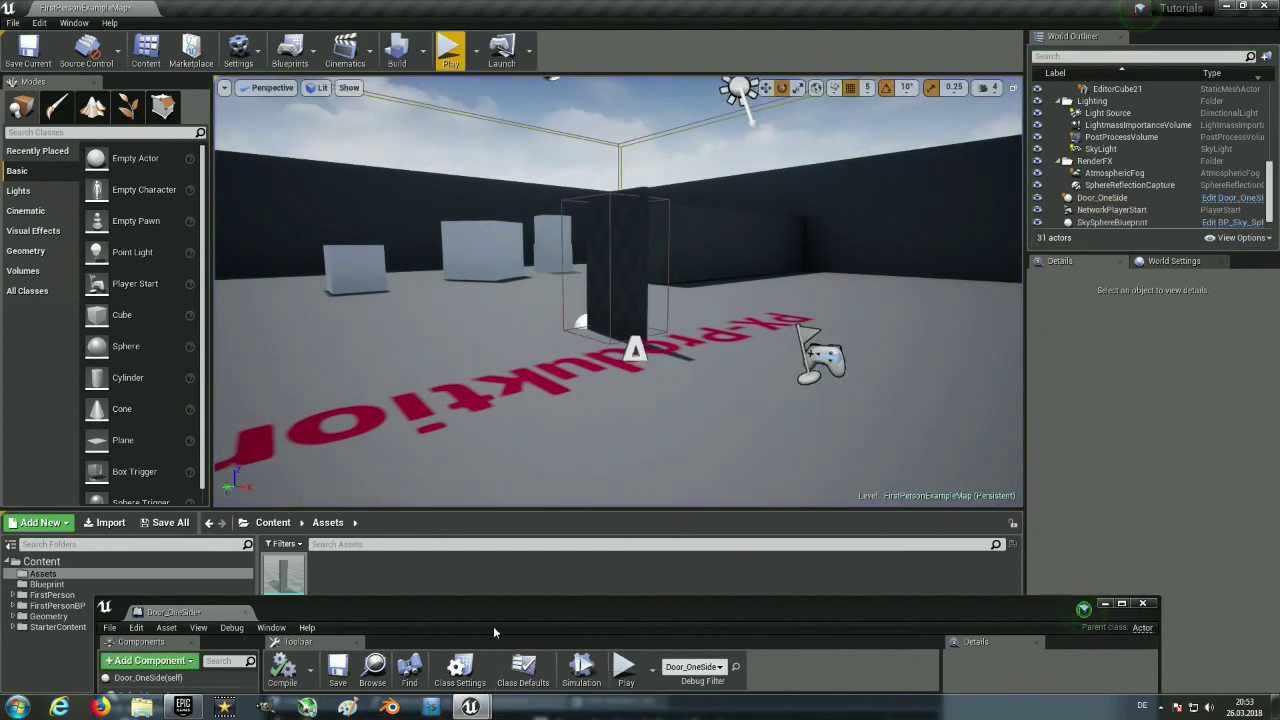
Break the wire linking Released to Door Rotation's Reverse.
{"action": "left_click_drag", "start_coordinate": [494, 632], "coordinate": [509, 127]}
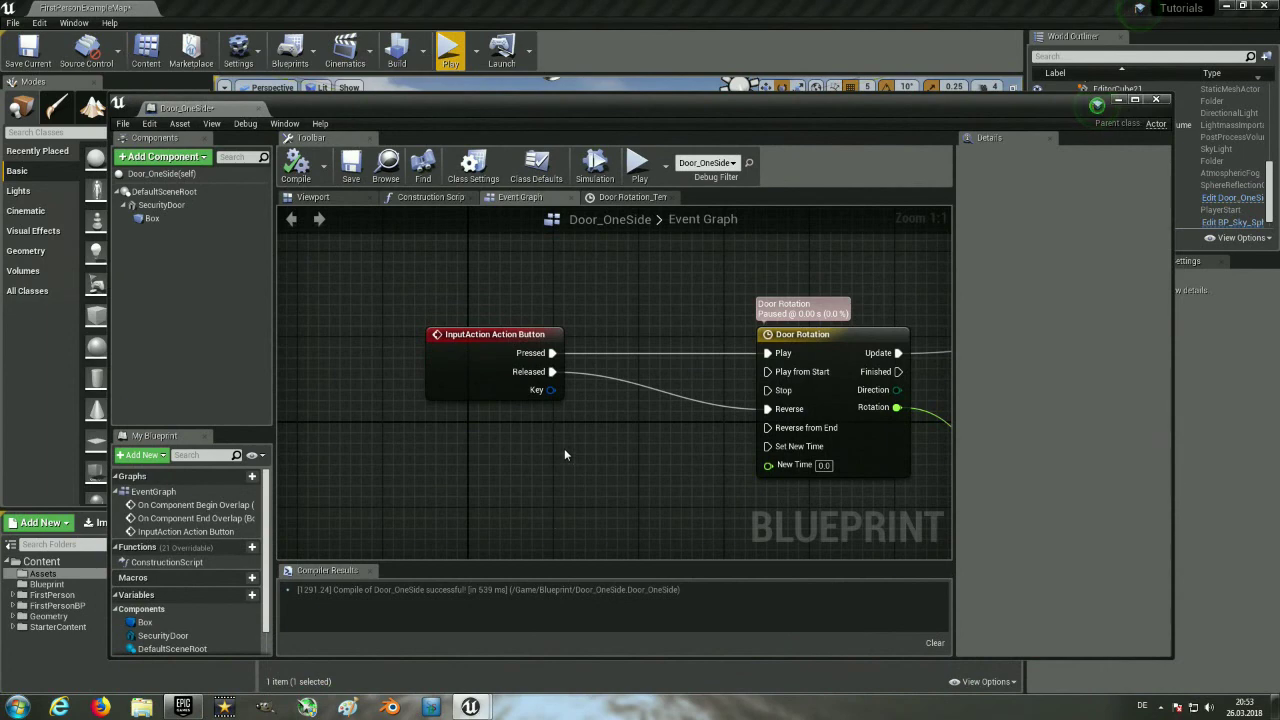
{"action": "left_click", "coordinate": [551, 371], "text": "alt"}
{"action": "right_click_drag", "start_coordinate": [514, 456], "coordinate": [670, 456]}
{"action": "scroll", "coordinate": [575, 466], "scroll_direction": "down", "scroll_amount": 4}
{"action": "right_click_drag", "start_coordinate": [575, 466], "coordinate": [749, 414]}
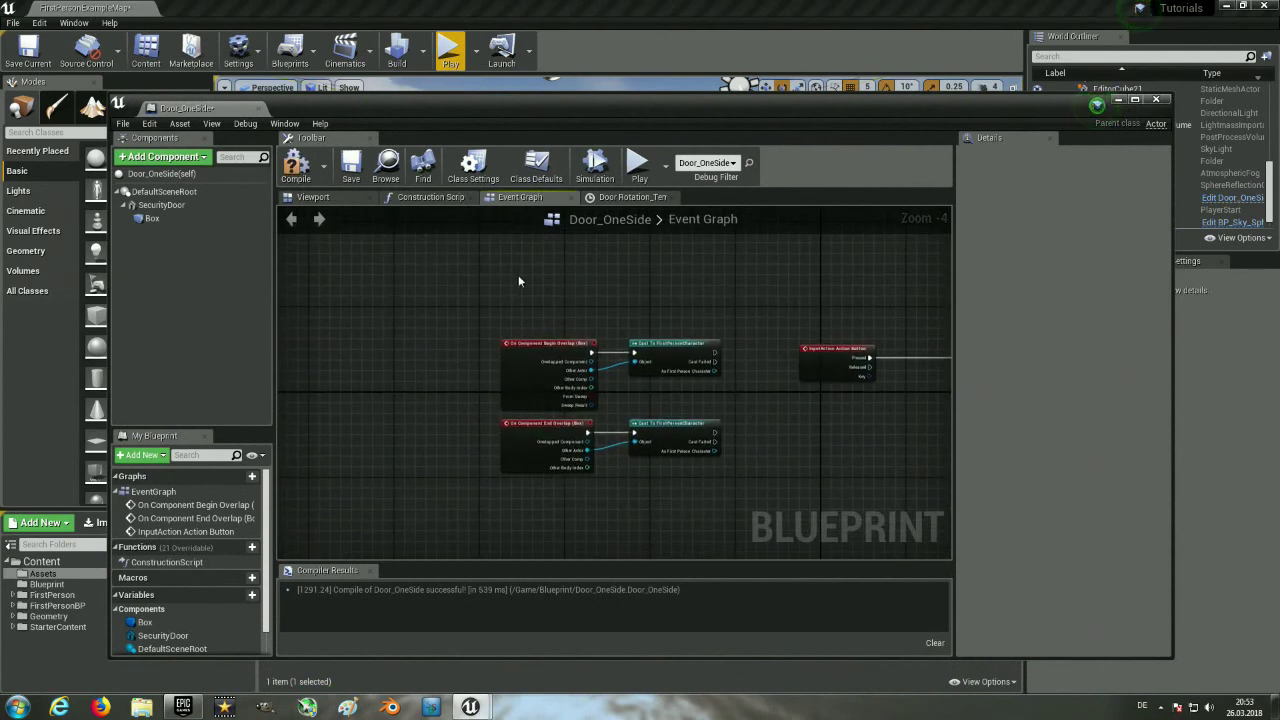
Move the overlap event and cast nodes further left in the graph.
{"action": "left_click_drag", "start_coordinate": [662, 495], "coordinate": [507, 334]}
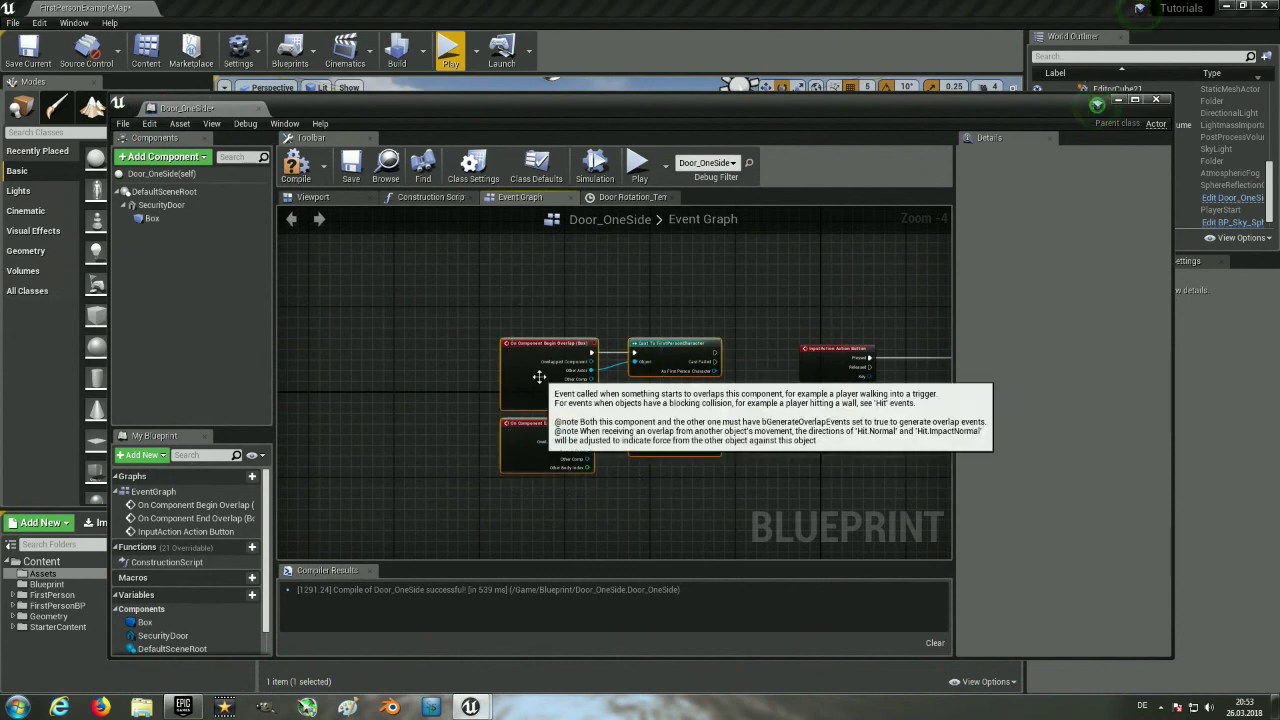
{"action": "left_click_drag", "start_coordinate": [539, 375], "coordinate": [267, 385]}
{"action": "left_click", "coordinate": [449, 425]}
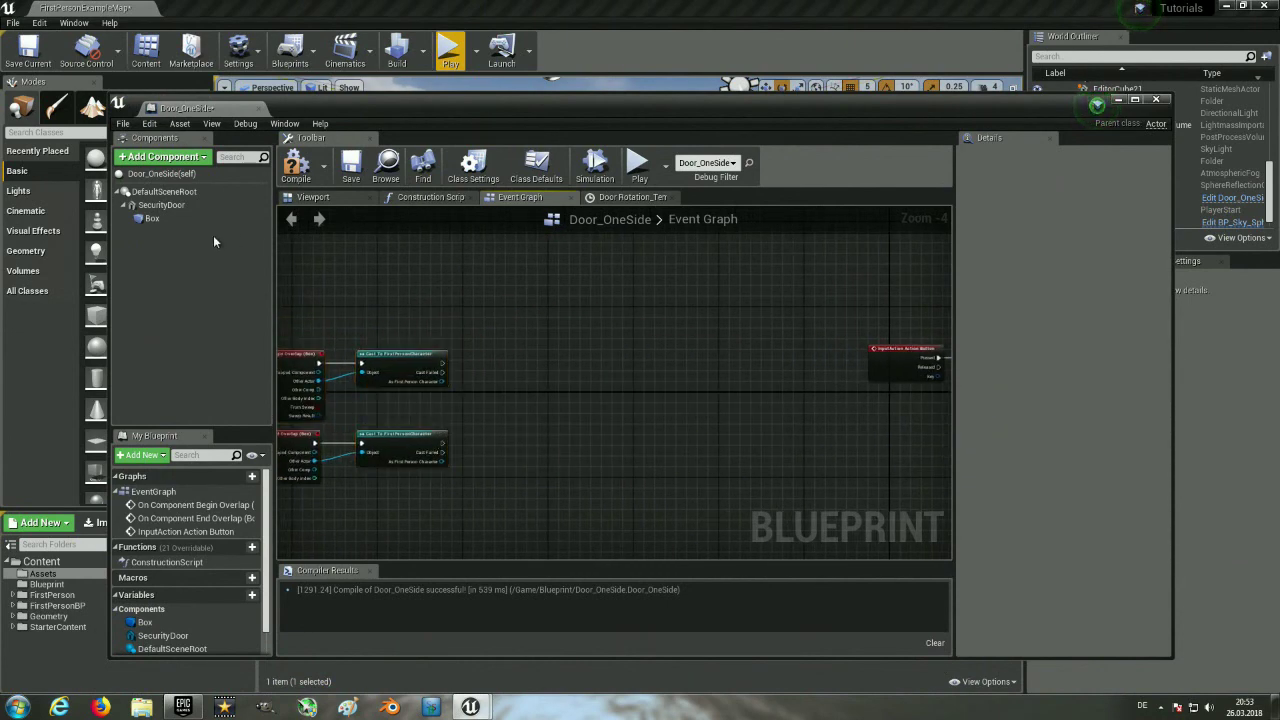
Reposition the Blueprint editor and pan until both overlap events are fully visible.
{"action": "left_click_drag", "start_coordinate": [433, 115], "coordinate": [458, 508]}
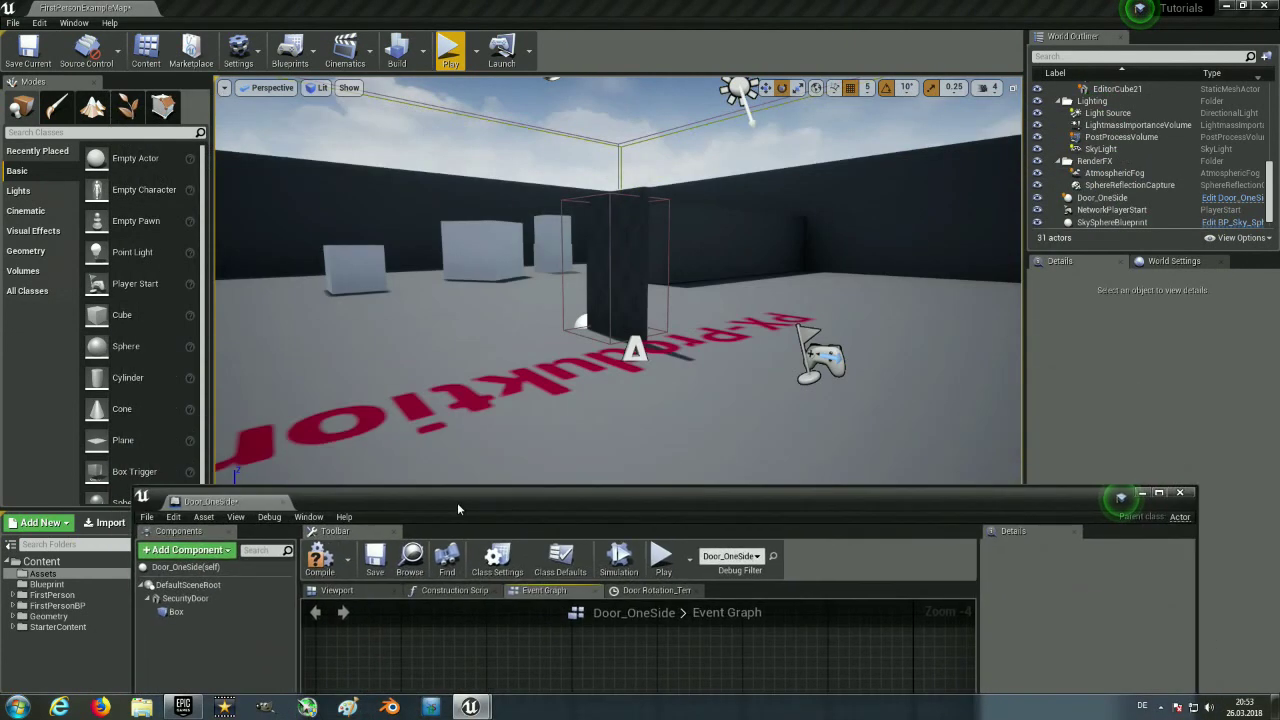
{"action": "left_click_drag", "start_coordinate": [564, 498], "coordinate": [558, 191]}
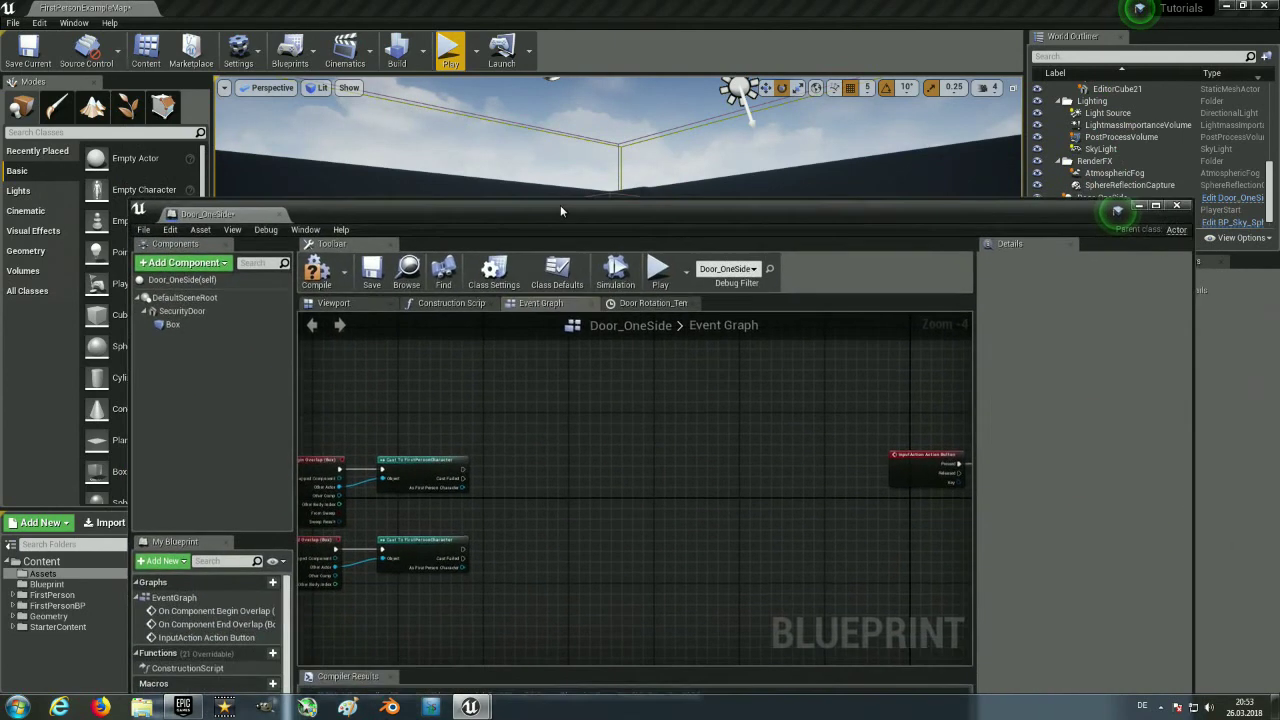
{"action": "scroll", "coordinate": [430, 519], "scroll_direction": "up", "scroll_amount": 5}
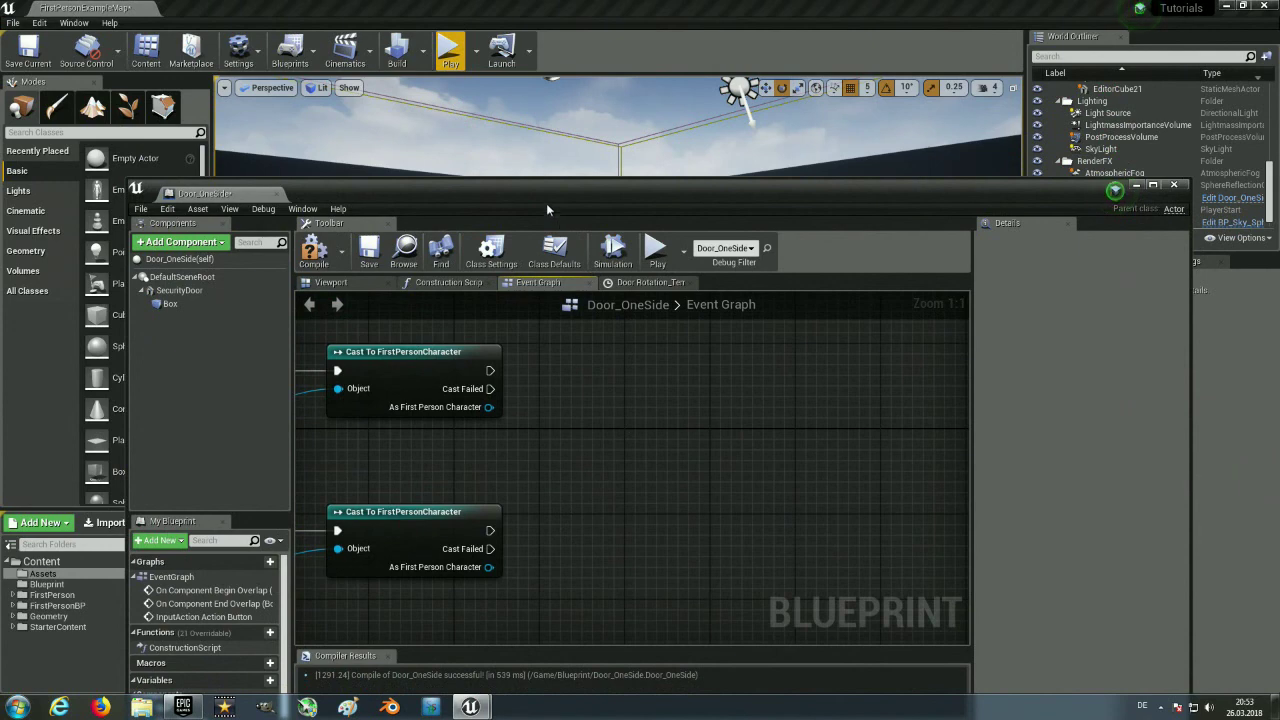
{"action": "left_click_drag", "start_coordinate": [549, 211], "coordinate": [552, 109]}
{"action": "right_click_drag", "start_coordinate": [580, 431], "coordinate": [646, 407]}
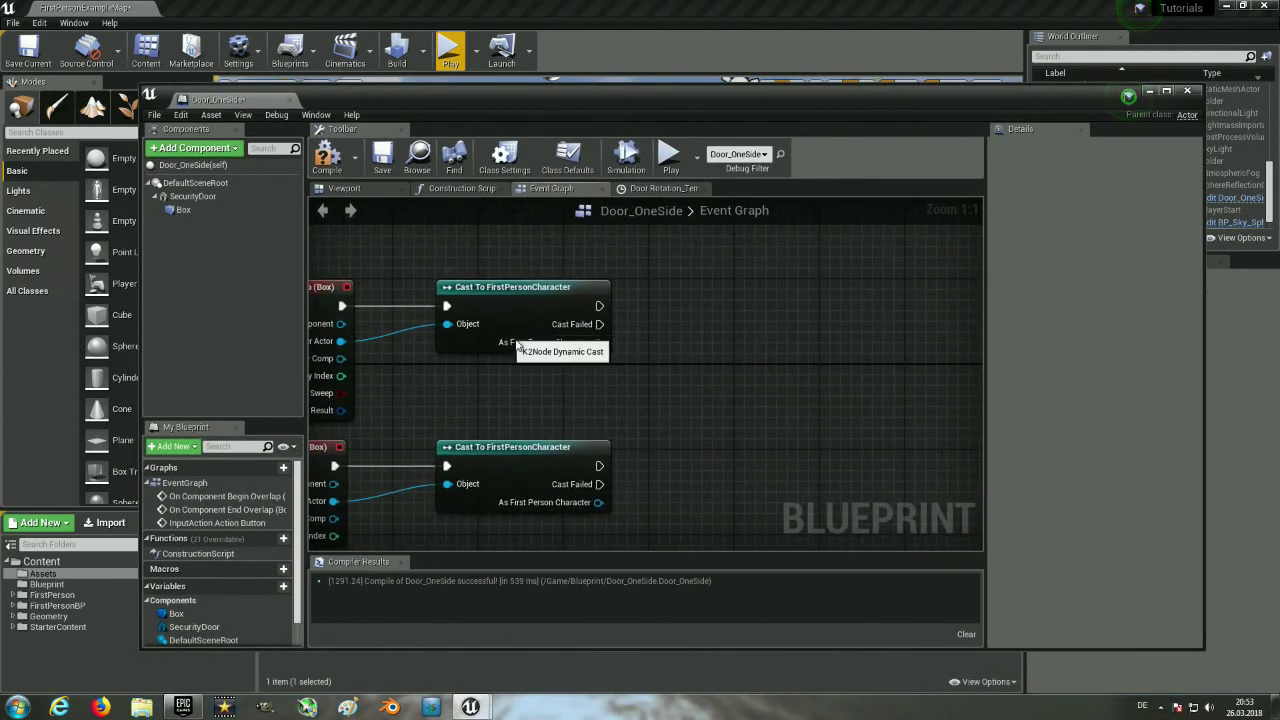
{"action": "mouse_move", "coordinate": [671, 389]}
{"action": "right_mouse_down"}
{"action": "mouse_move", "coordinate": [789, 347]}
{"action": "mouse_move", "coordinate": [684, 384]}
{"action": "right_mouse_up"}
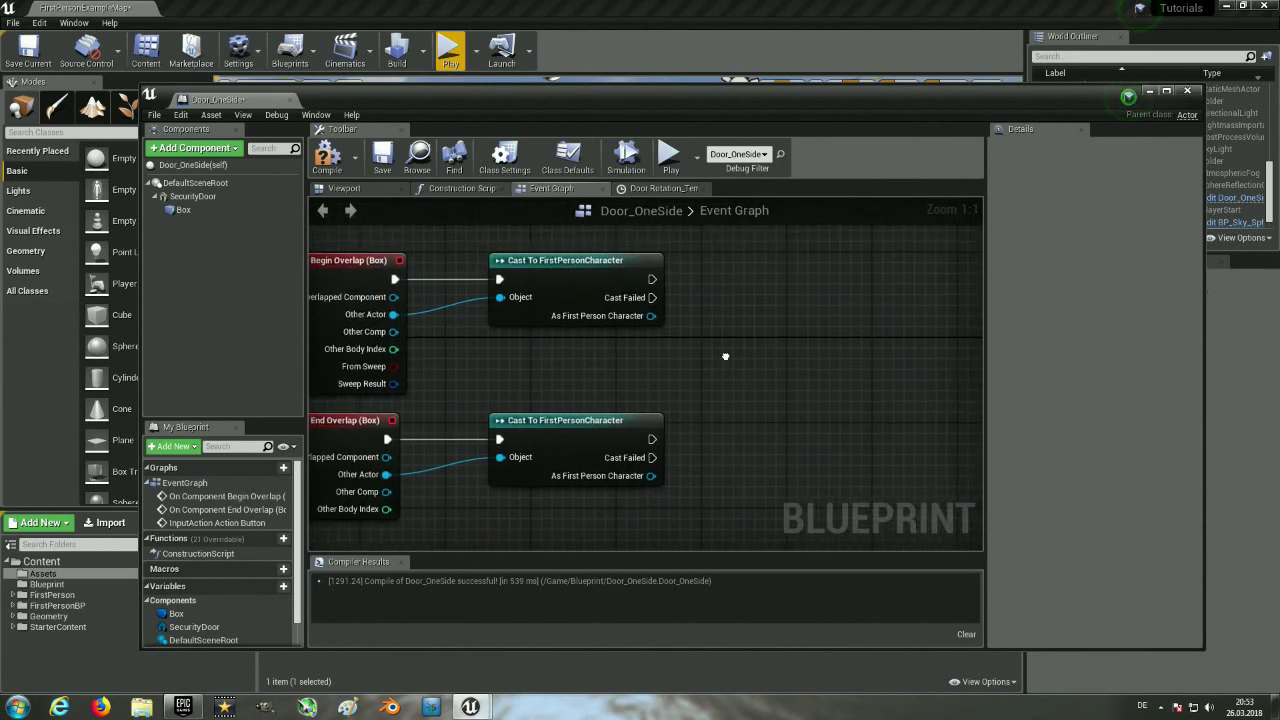
{"action": "scroll", "coordinate": [200, 560], "scroll_direction": "down", "scroll_amount": 1}
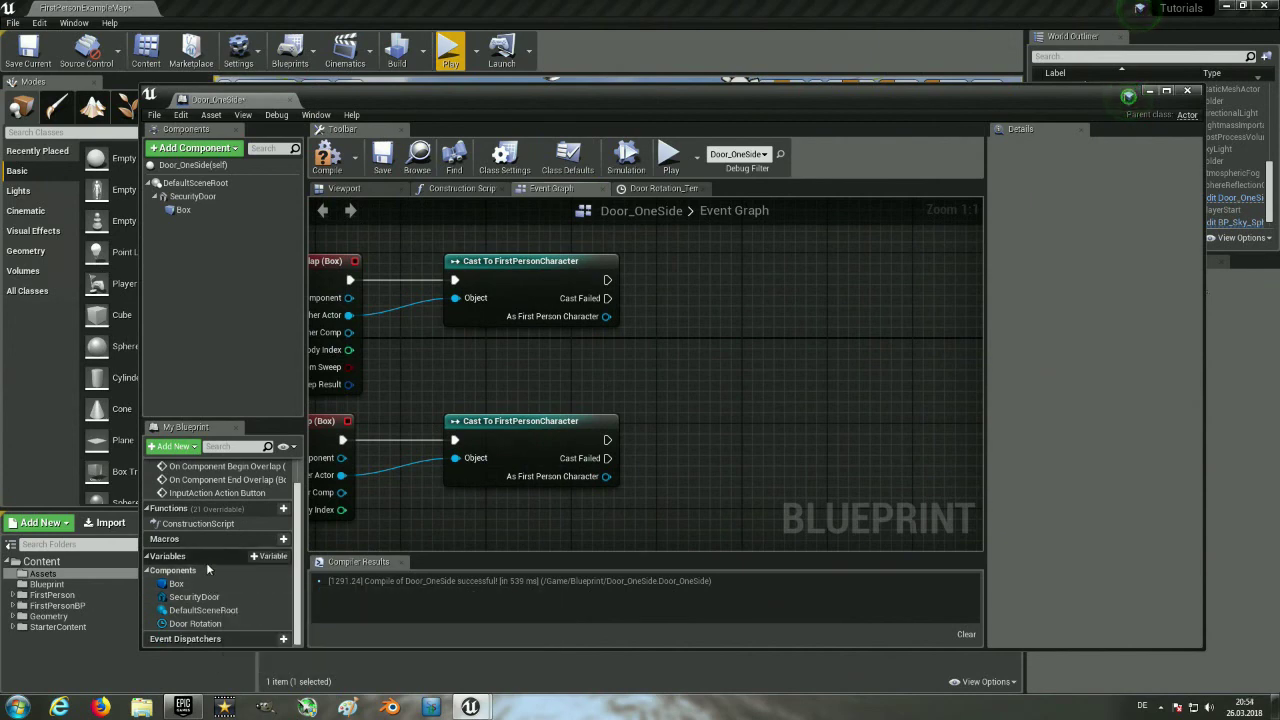
Add a Boolean variable named 'Kann Tür öffnen' and compile the Blueprint.
{"action": "left_click", "coordinate": [270, 557]}
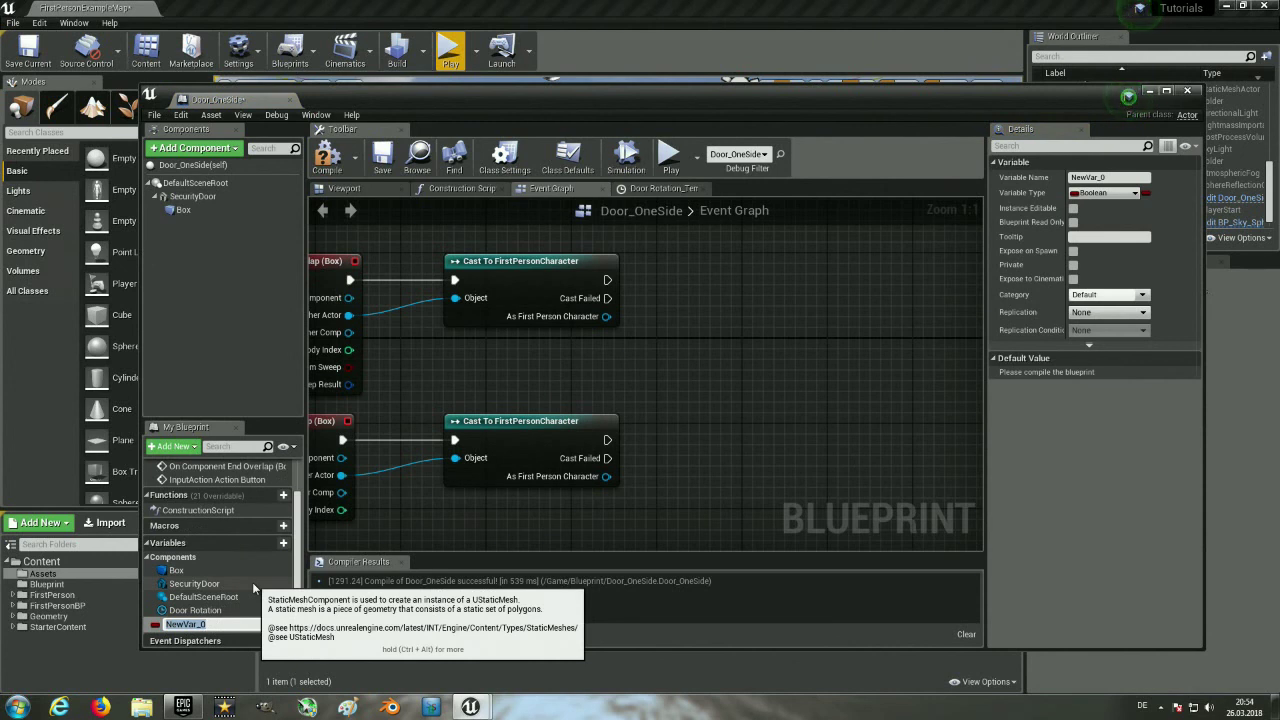
{"action": "type", "text": "Kann"}
{"action": "type", "text": " Tü"}
{"action": "type", "text": "r"}
{"action": "type", "text": " öffn"}
{"action": "type", "text": "en"}
{"action": "key", "text": "Return"}
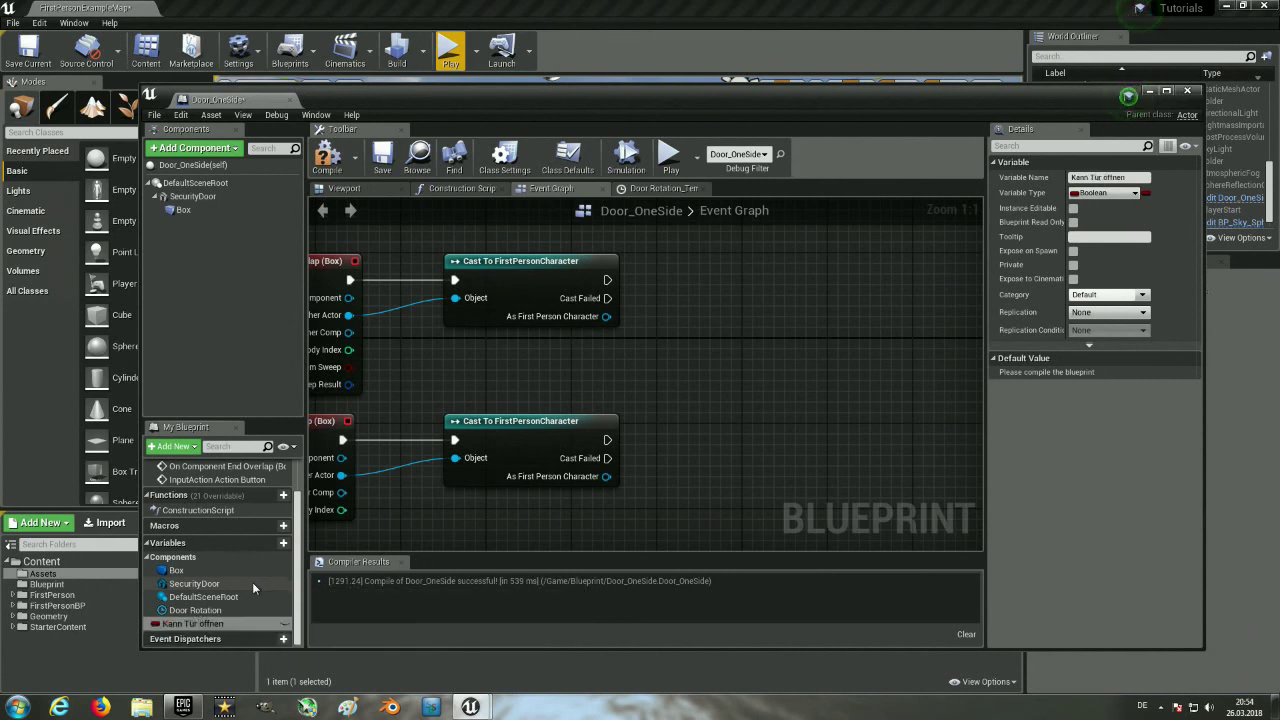
{"action": "left_click", "coordinate": [327, 152]}
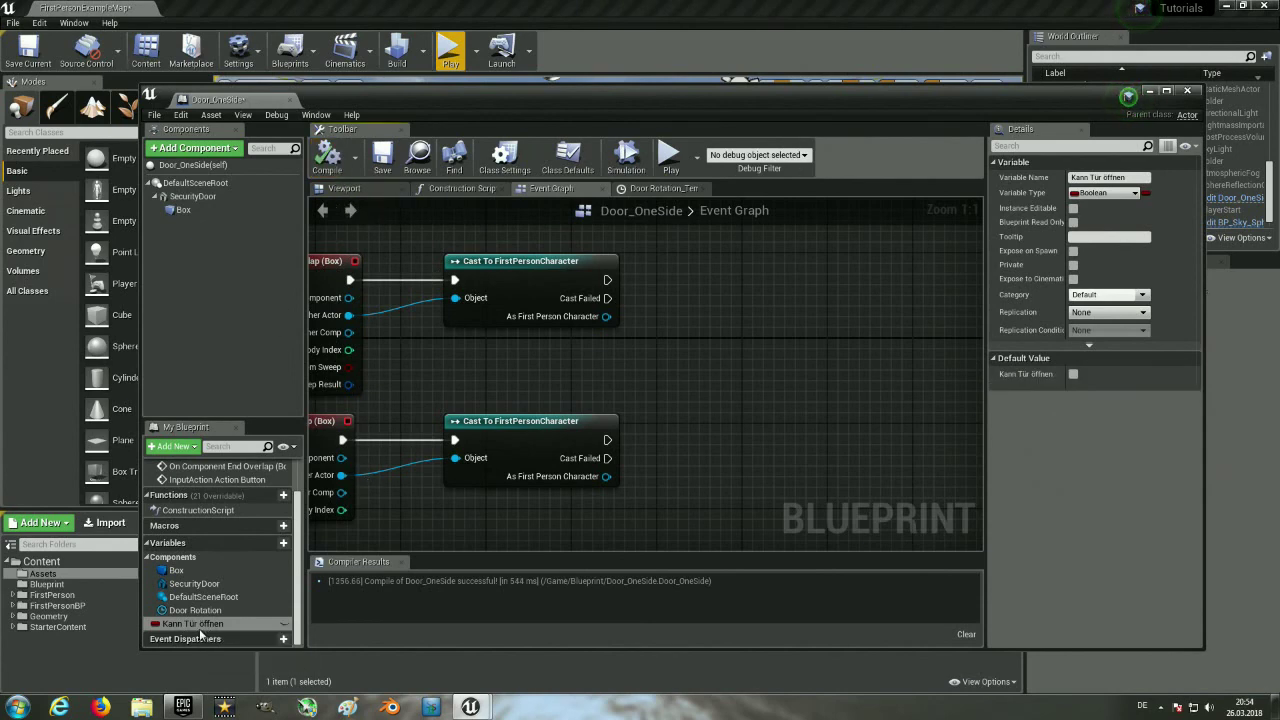
{"action": "scroll", "coordinate": [565, 465], "scroll_direction": "down", "scroll_amount": 1}
{"action": "scroll", "coordinate": [630, 452], "scroll_direction": "up", "scroll_amount": 1}
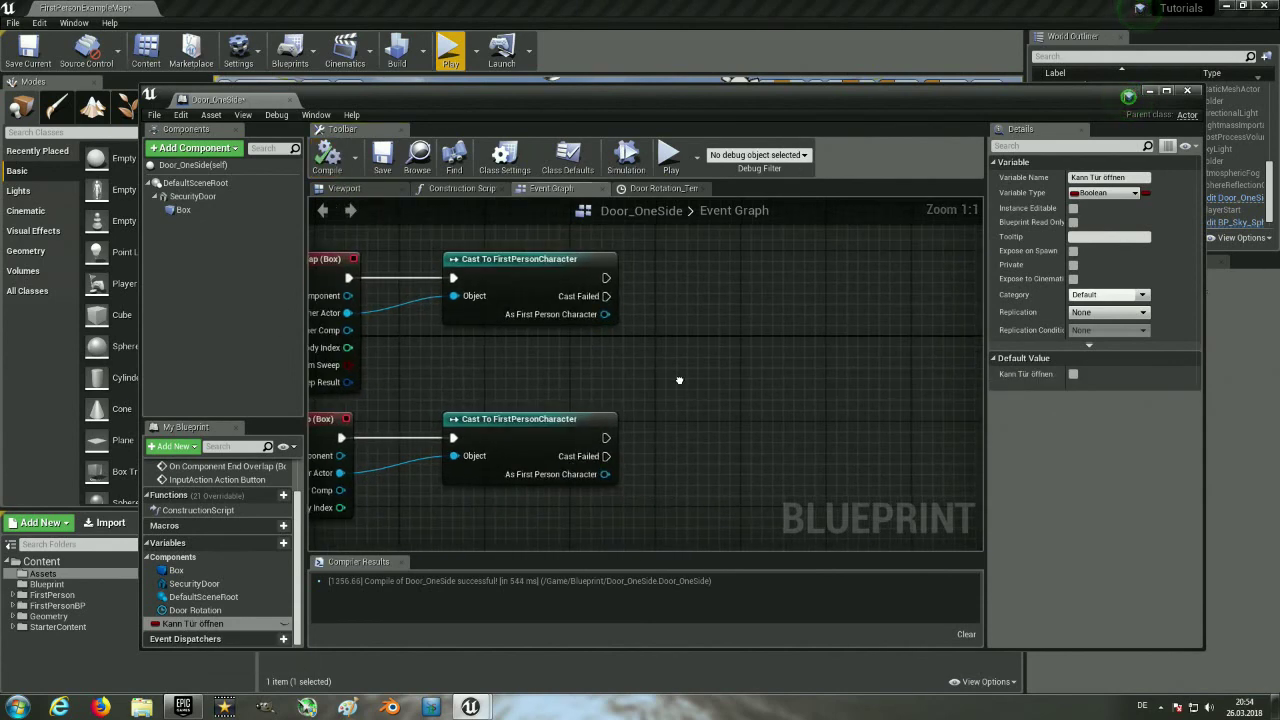
Add a SET Kann Tür öffnen node after the Begin Overlap cast, set to true.
{"action": "right_click_drag", "start_coordinate": [644, 381], "coordinate": [608, 382]}
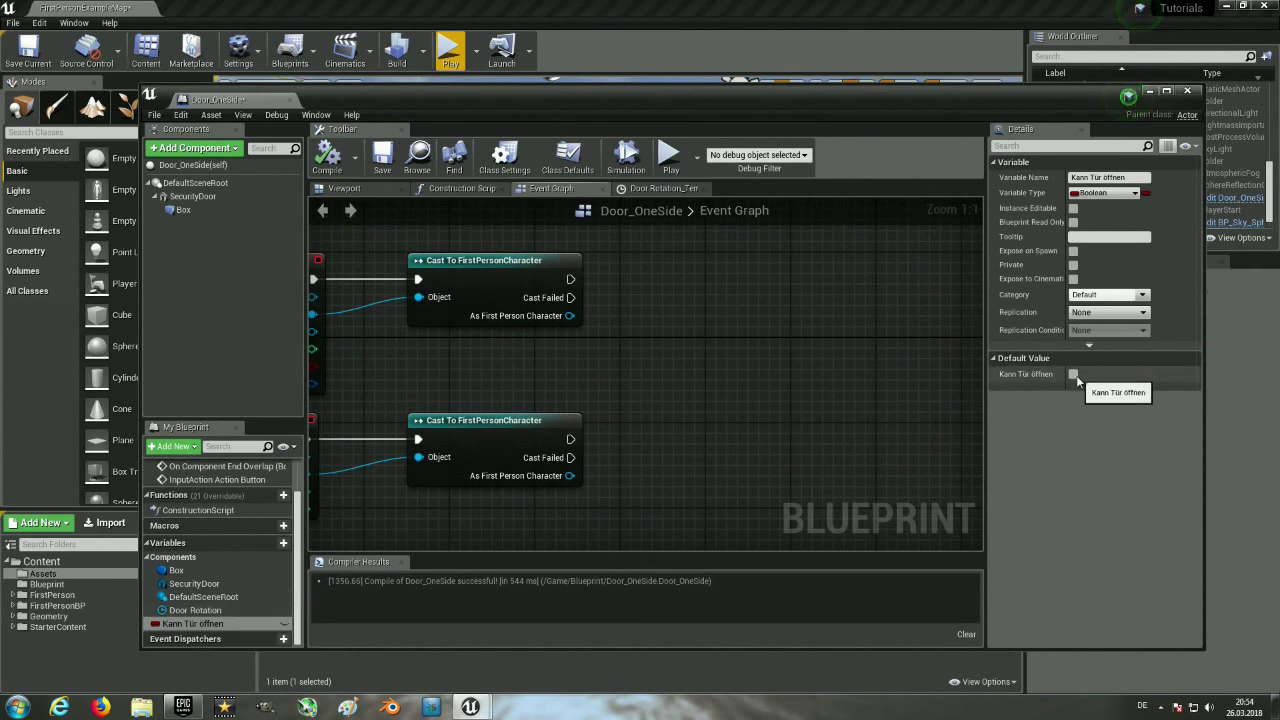
{"action": "mouse_move", "coordinate": [193, 623]}
{"action": "left_mouse_down"}
{"action": "mouse_move", "coordinate": [640, 322]}
{"action": "mouse_move", "coordinate": [660, 285]}
{"action": "left_mouse_up"}
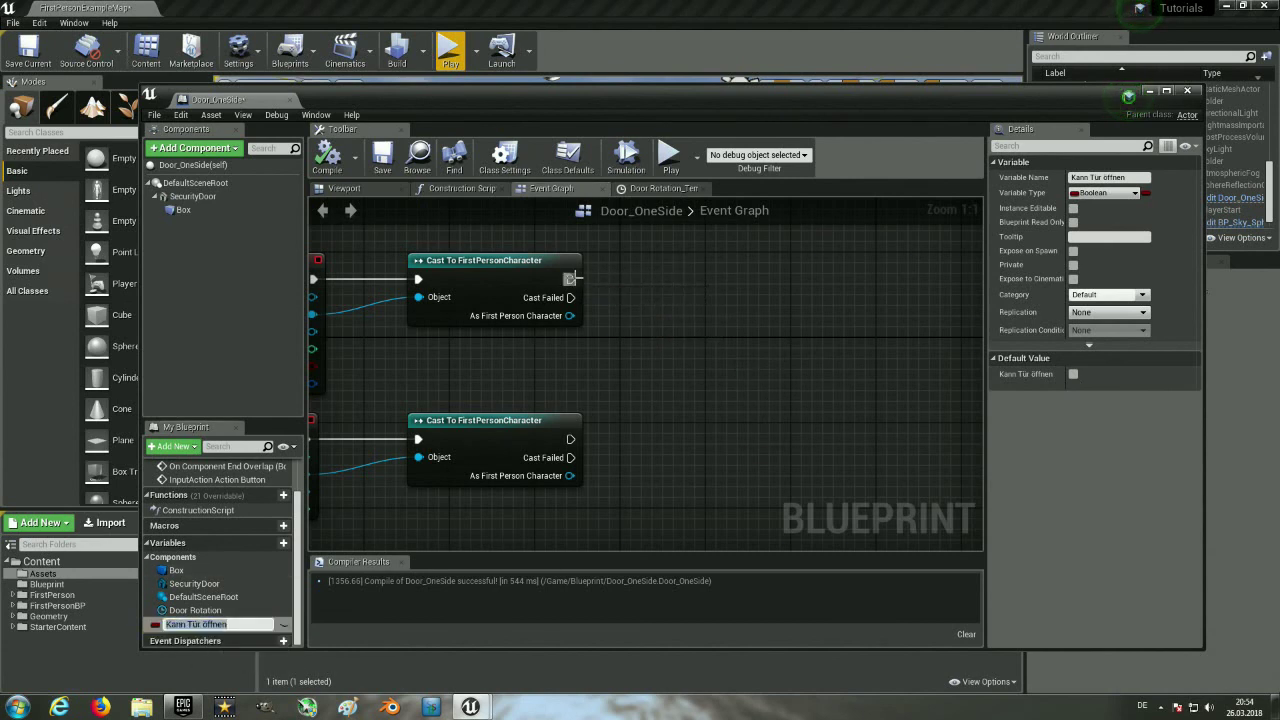
{"action": "mouse_move", "coordinate": [495, 354]}
{"action": "right_mouse_down"}
{"action": "mouse_move", "coordinate": [808, 441]}
{"action": "mouse_move", "coordinate": [532, 410]}
{"action": "right_mouse_up"}
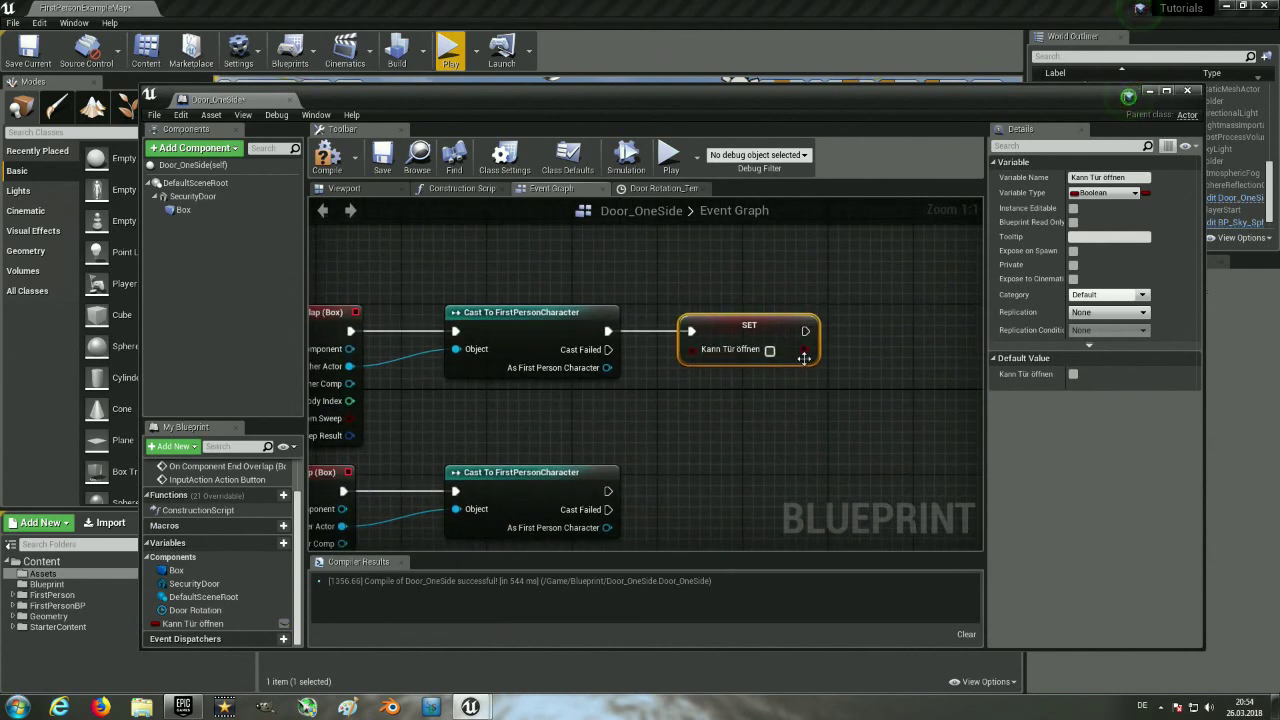
{"action": "left_click", "coordinate": [769, 350]}
Add a SET Kann Tür öffnen node after the End Overlap cast, left false.
{"action": "right_click_drag", "start_coordinate": [758, 437], "coordinate": [714, 403]}
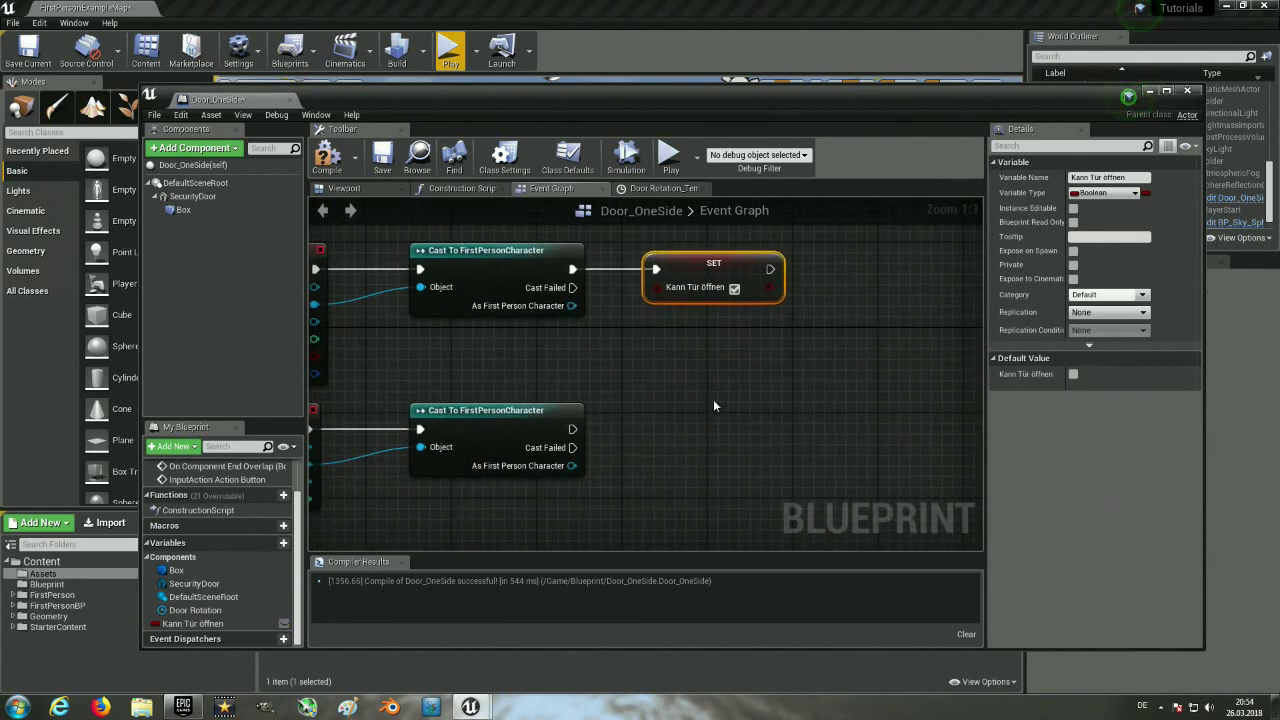
{"action": "left_click_drag", "start_coordinate": [205, 623], "coordinate": [648, 432]}
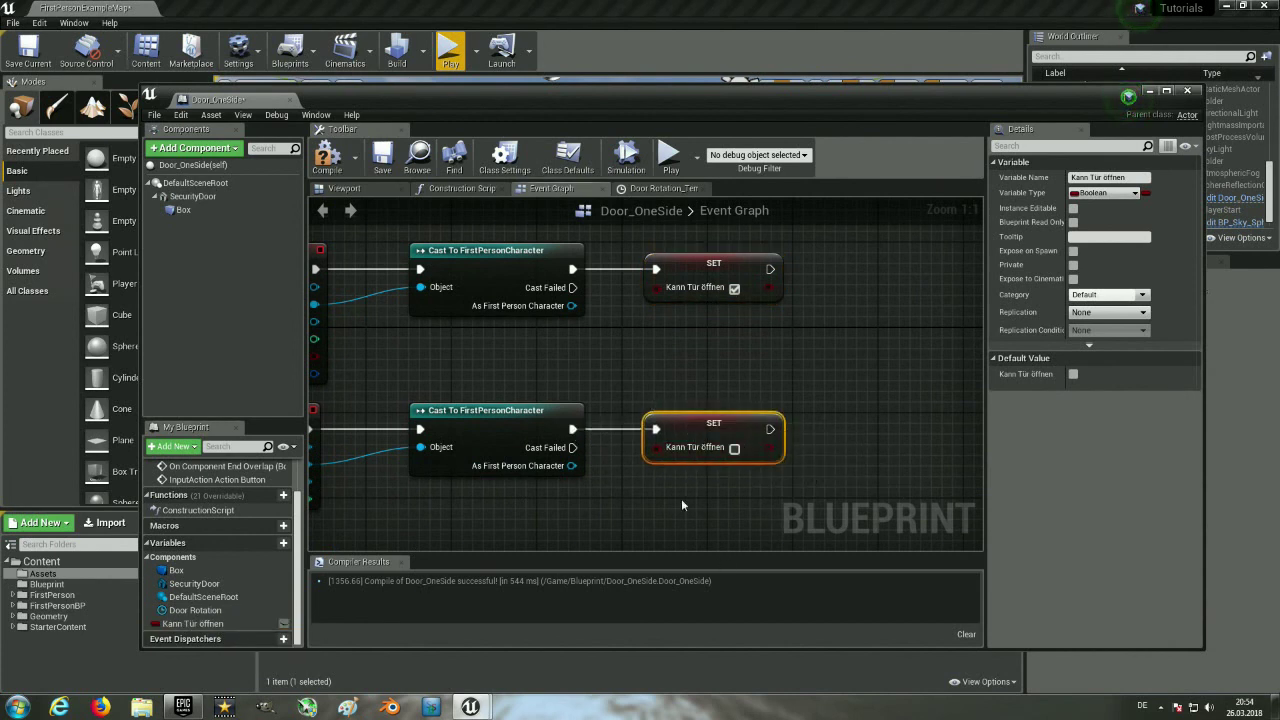
{"action": "right_click_drag", "start_coordinate": [645, 416], "coordinate": [400, 400]}
{"action": "scroll", "coordinate": [473, 339], "scroll_direction": "down", "scroll_amount": 3}
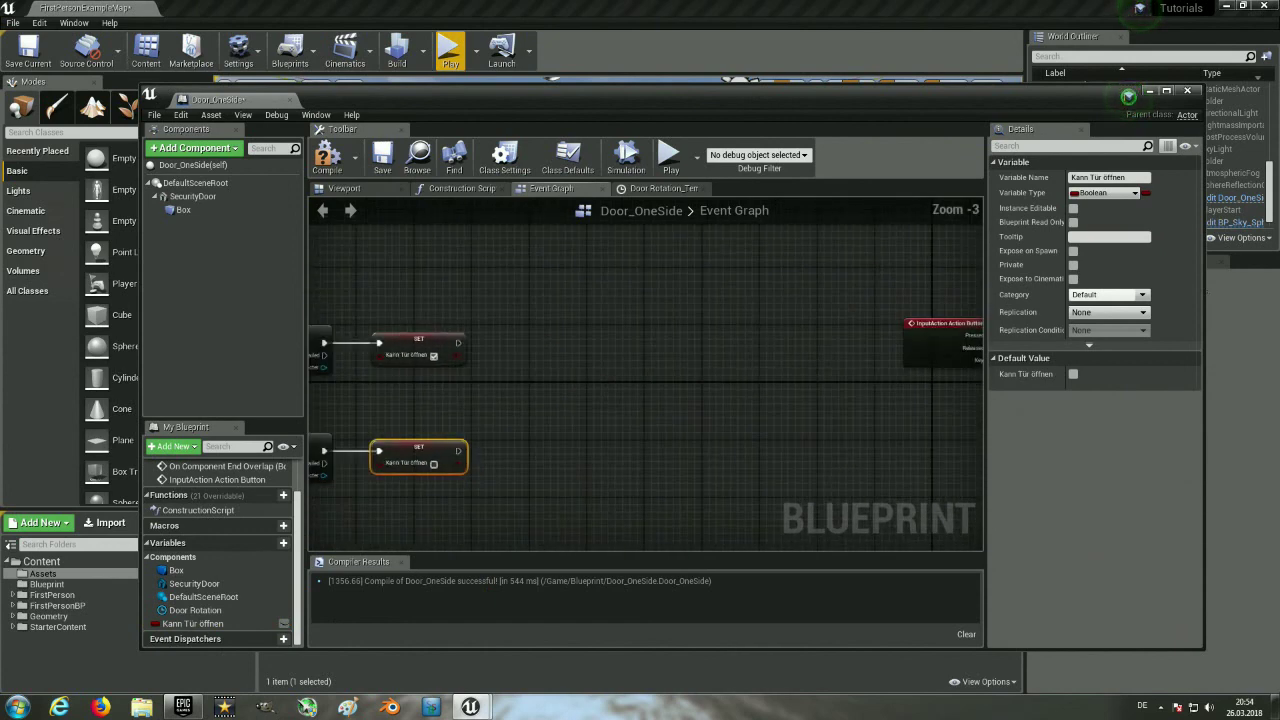
Insert a Branch node after the Action Button's Pressed output.
{"action": "left_click_drag", "start_coordinate": [613, 345], "coordinate": [439, 339]}
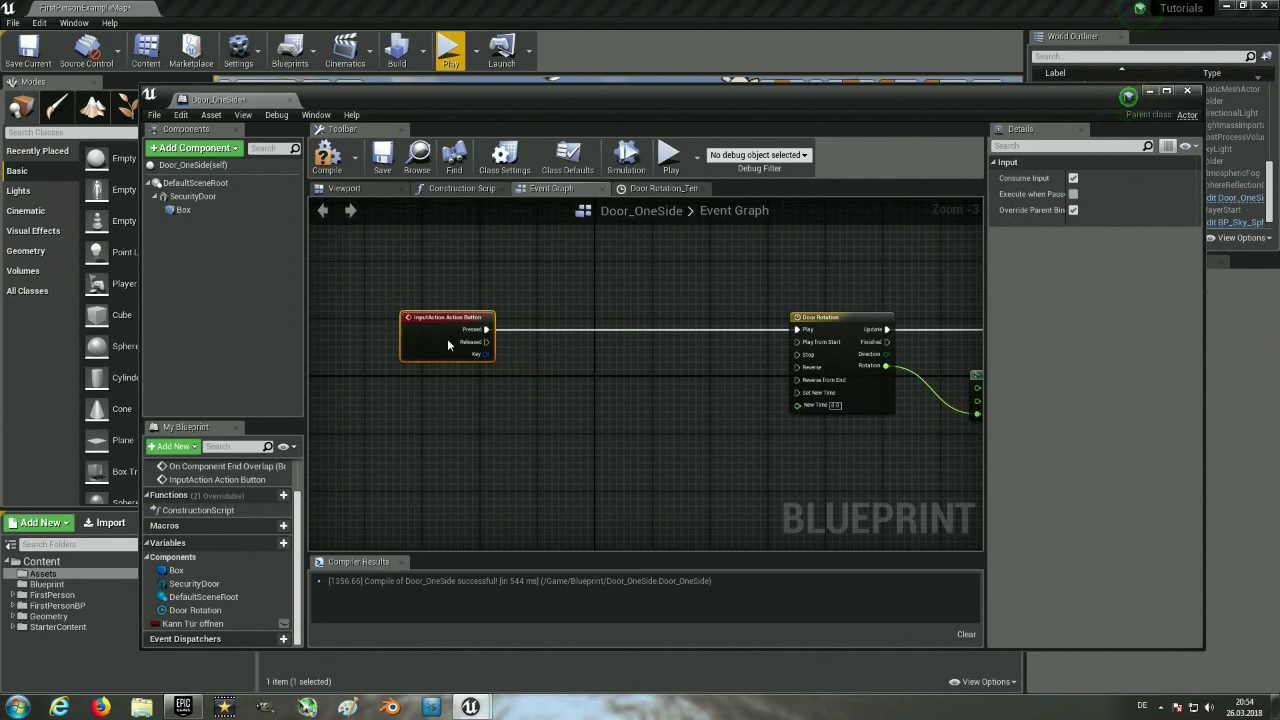
{"action": "scroll", "coordinate": [515, 348], "scroll_direction": "up", "scroll_amount": 3}
{"action": "right_click_drag", "start_coordinate": [538, 372], "coordinate": [586, 410]}
{"action": "left_click_drag", "start_coordinate": [509, 362], "coordinate": [635, 362]}
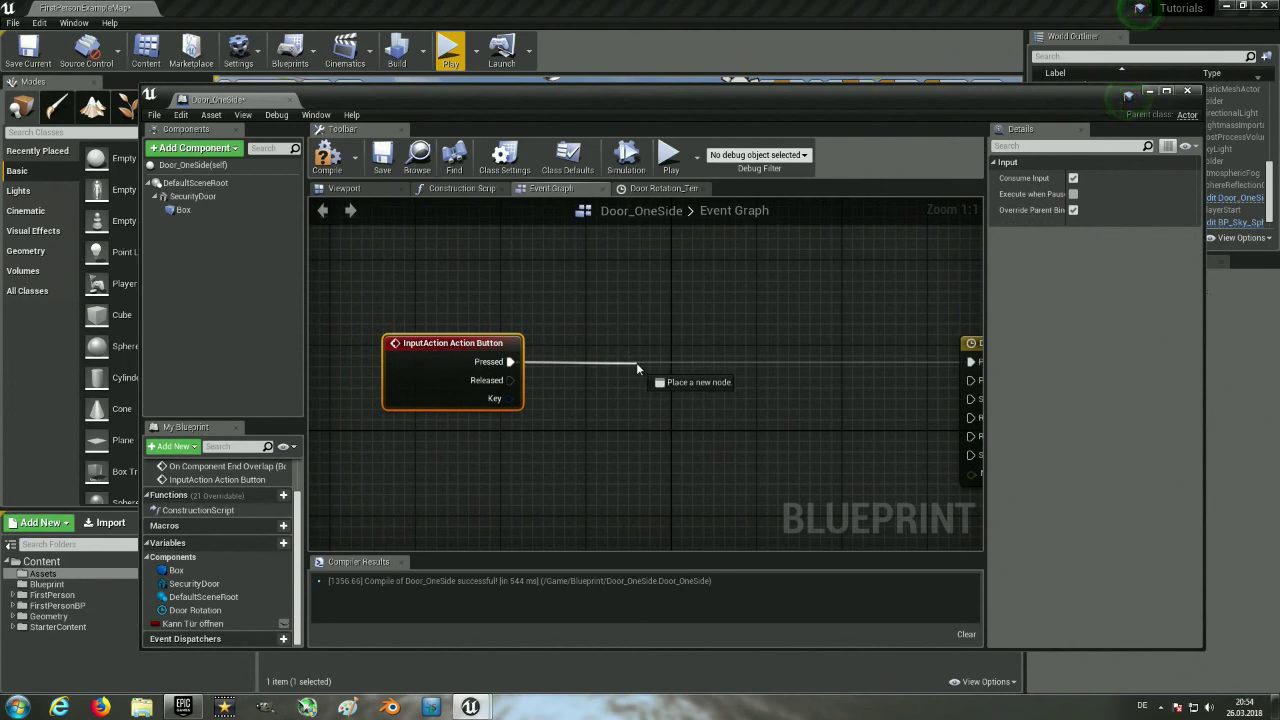
{"action": "left_click_drag", "start_coordinate": [635, 362], "coordinate": [636, 362]}
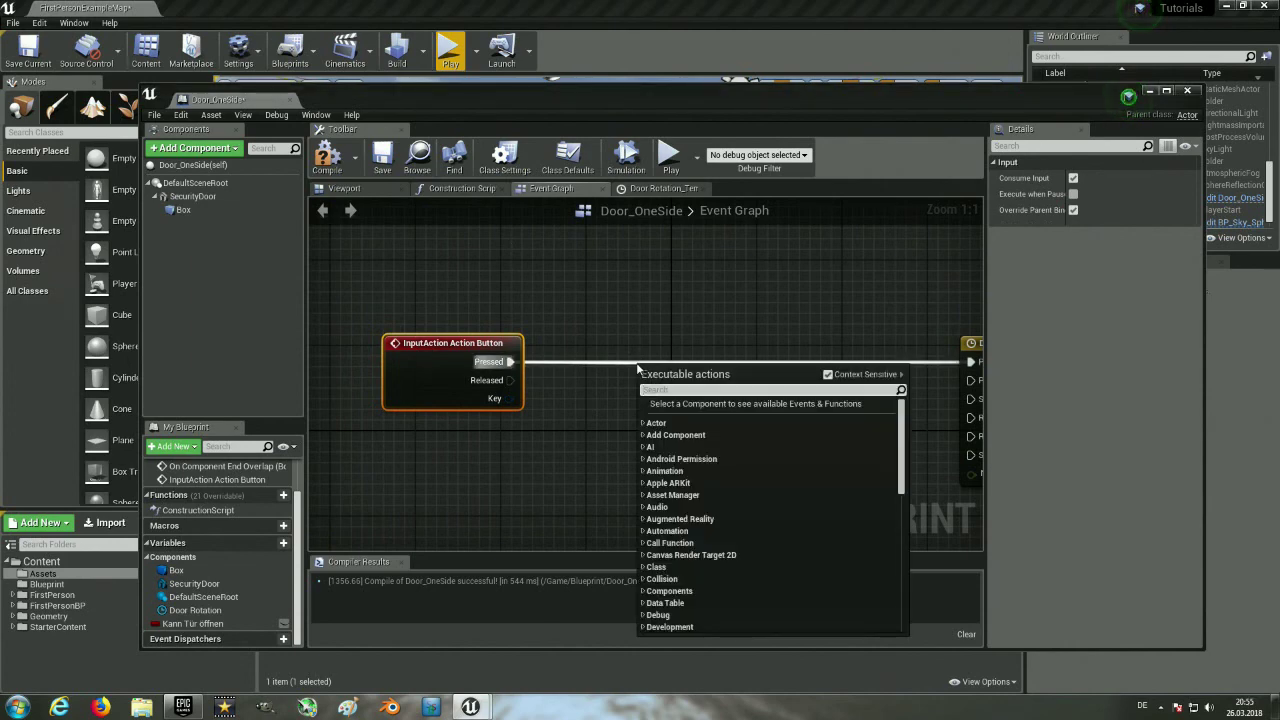
{"action": "type", "text": "branch"}
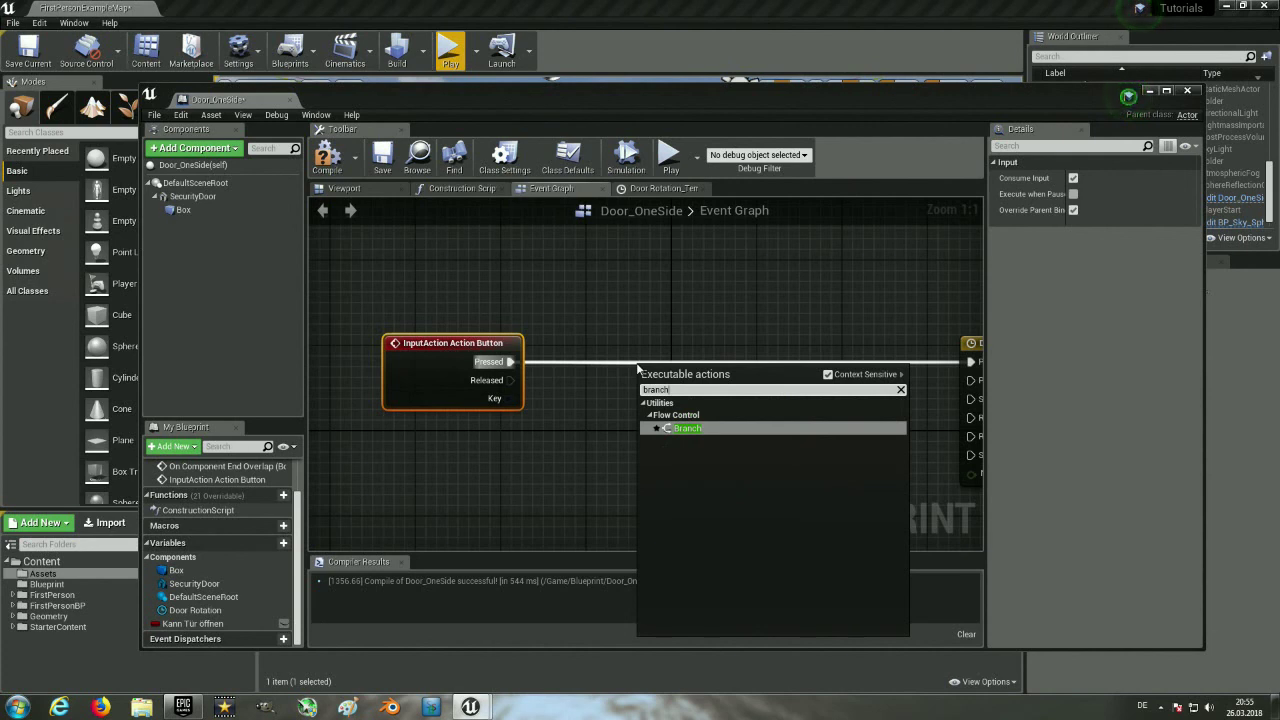
{"action": "key", "text": "Return"}
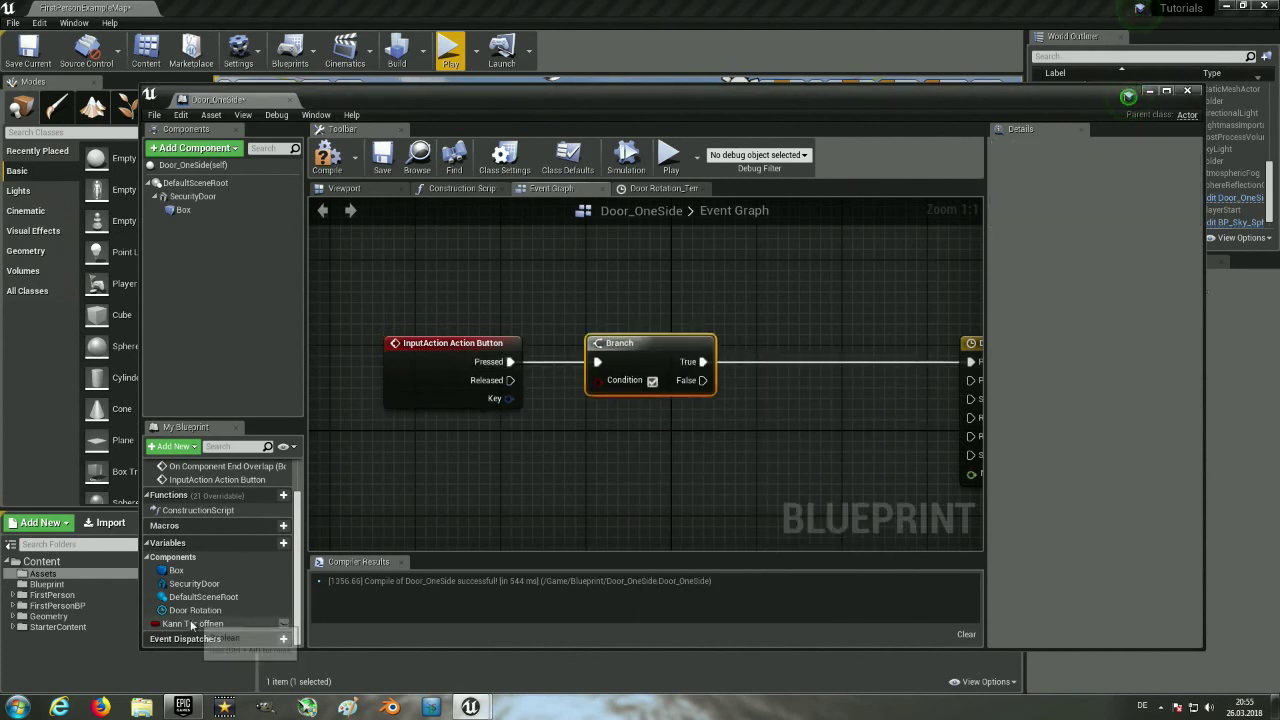
Plug Kann Tür öffnen into the Branch condition and uncover the level viewport.
{"action": "mouse_move", "coordinate": [193, 623]}
{"action": "left_mouse_down"}
{"action": "mouse_move", "coordinate": [612, 386]}
{"action": "mouse_move", "coordinate": [530, 439]}
{"action": "left_mouse_up"}
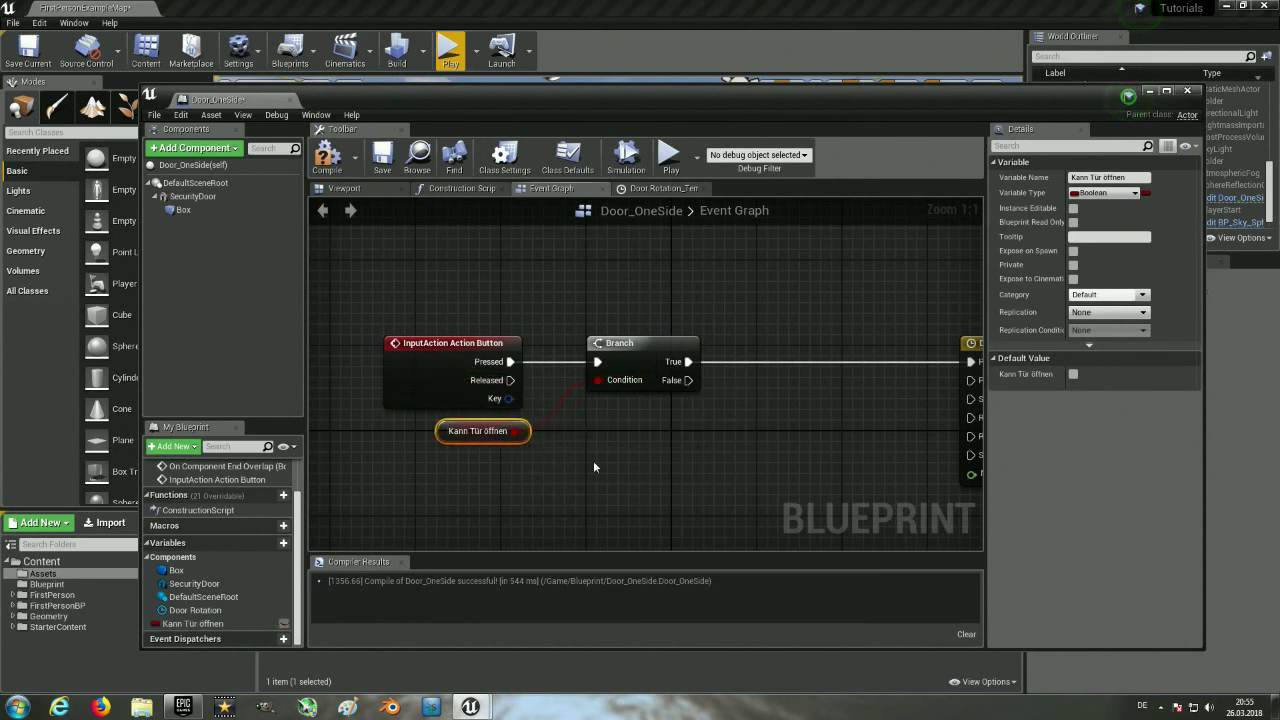
{"action": "mouse_move", "coordinate": [608, 453]}
{"action": "right_mouse_down"}
{"action": "mouse_move", "coordinate": [621, 472]}
{"action": "mouse_move", "coordinate": [504, 497]}
{"action": "right_mouse_up"}
{"action": "left_click", "coordinate": [621, 472]}
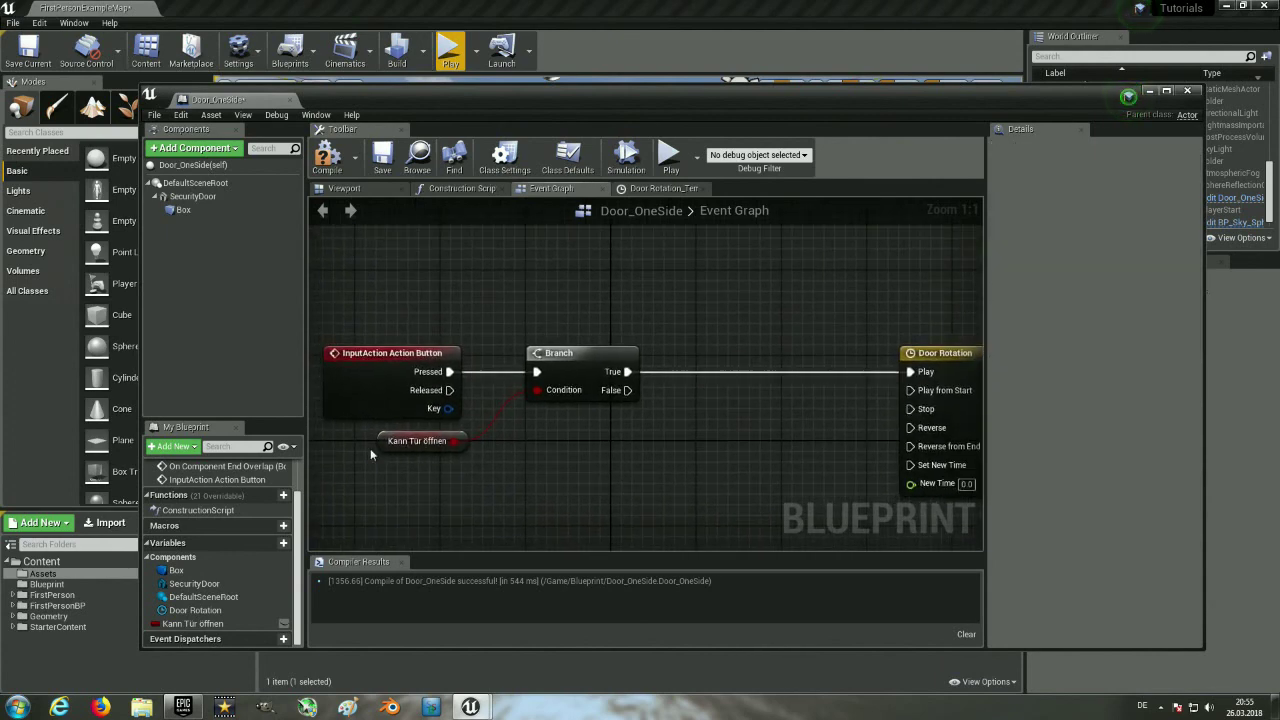
{"action": "left_click", "coordinate": [412, 442]}
{"action": "right_click_drag", "start_coordinate": [589, 418], "coordinate": [481, 438]}
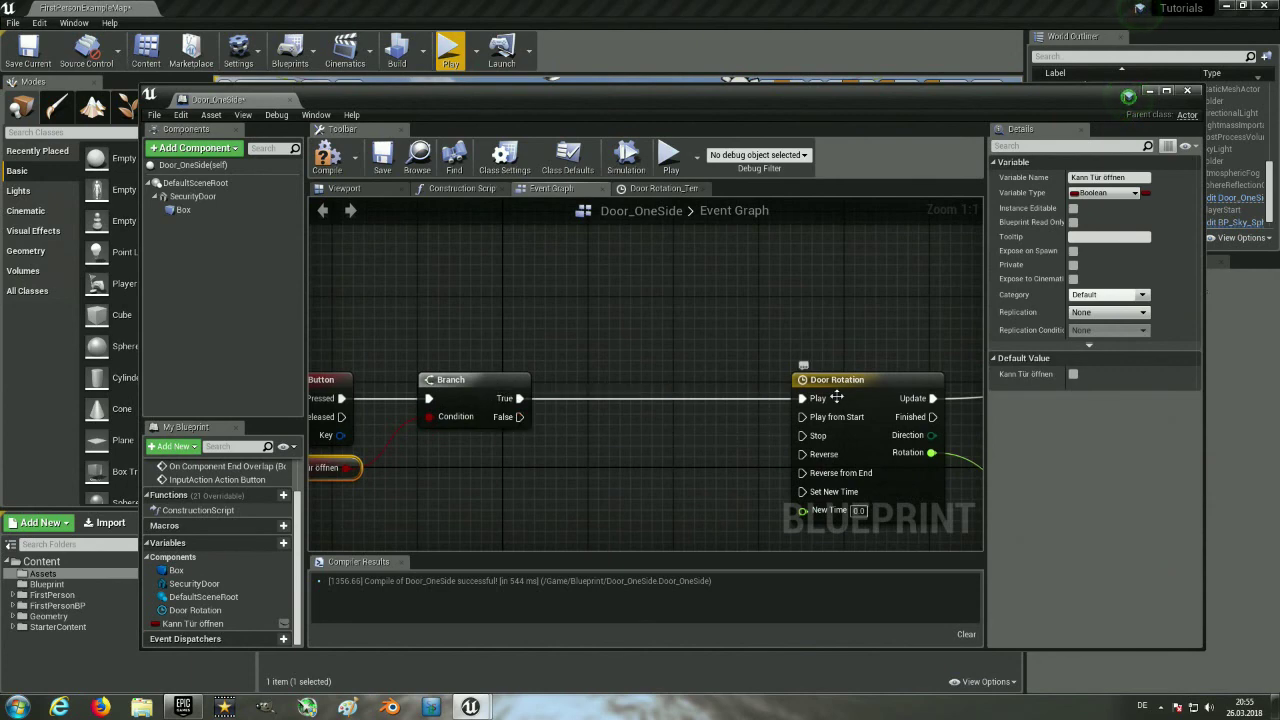
{"action": "mouse_move", "coordinate": [569, 474]}
{"action": "right_mouse_down"}
{"action": "mouse_move", "coordinate": [689, 433]}
{"action": "mouse_move", "coordinate": [522, 448]}
{"action": "right_mouse_up"}
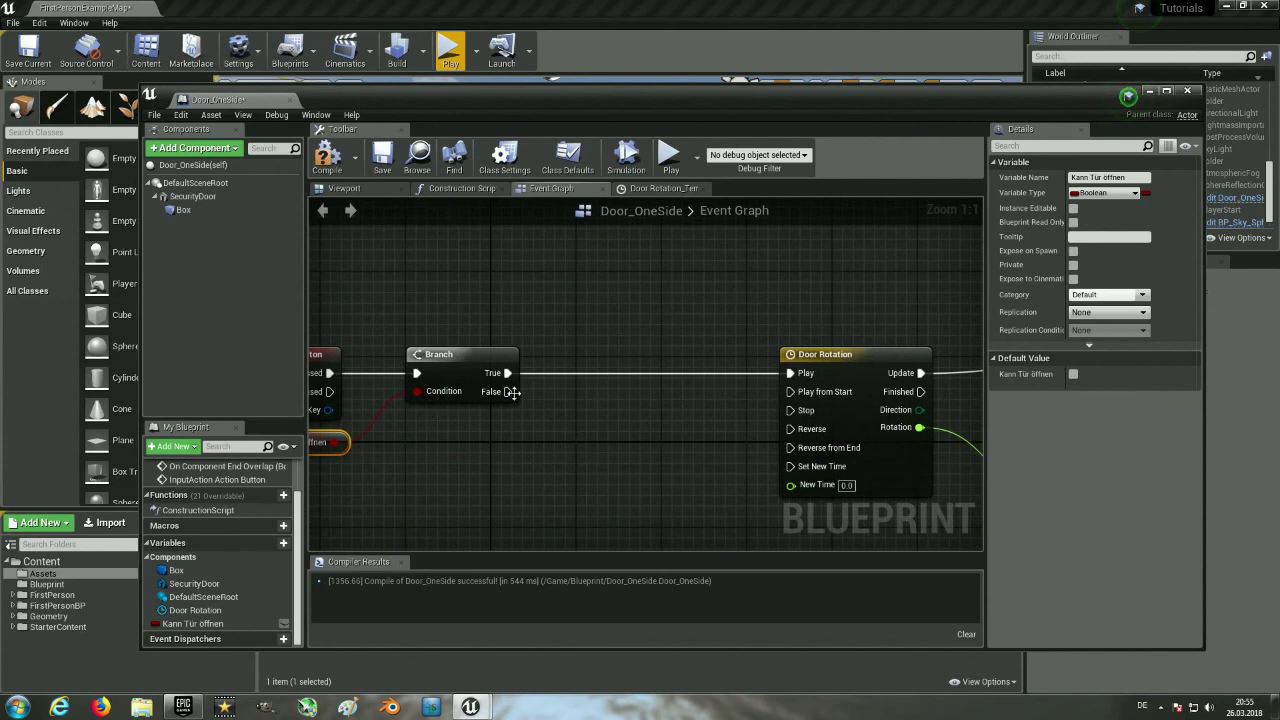
{"action": "mouse_move", "coordinate": [512, 392]}
{"action": "right_mouse_down"}
{"action": "mouse_move", "coordinate": [691, 356]}
{"action": "mouse_move", "coordinate": [548, 335]}
{"action": "right_mouse_up"}
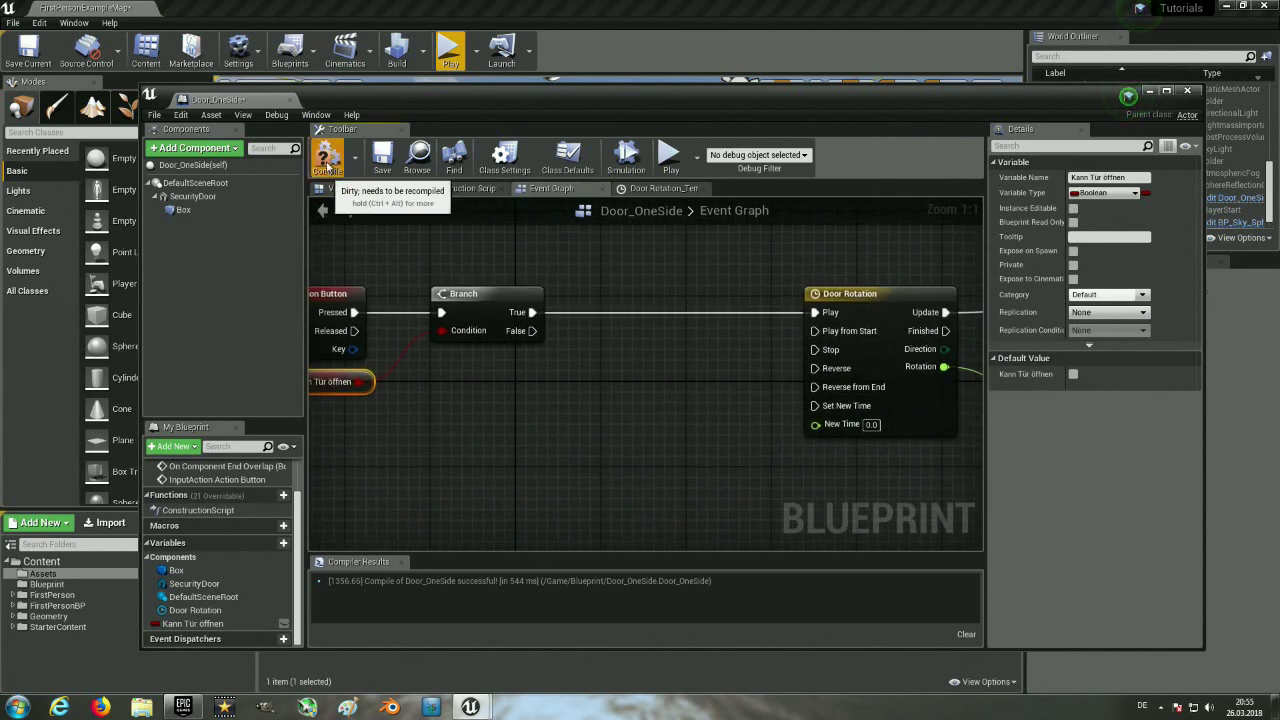
{"action": "left_click_drag", "start_coordinate": [462, 95], "coordinate": [452, 533]}
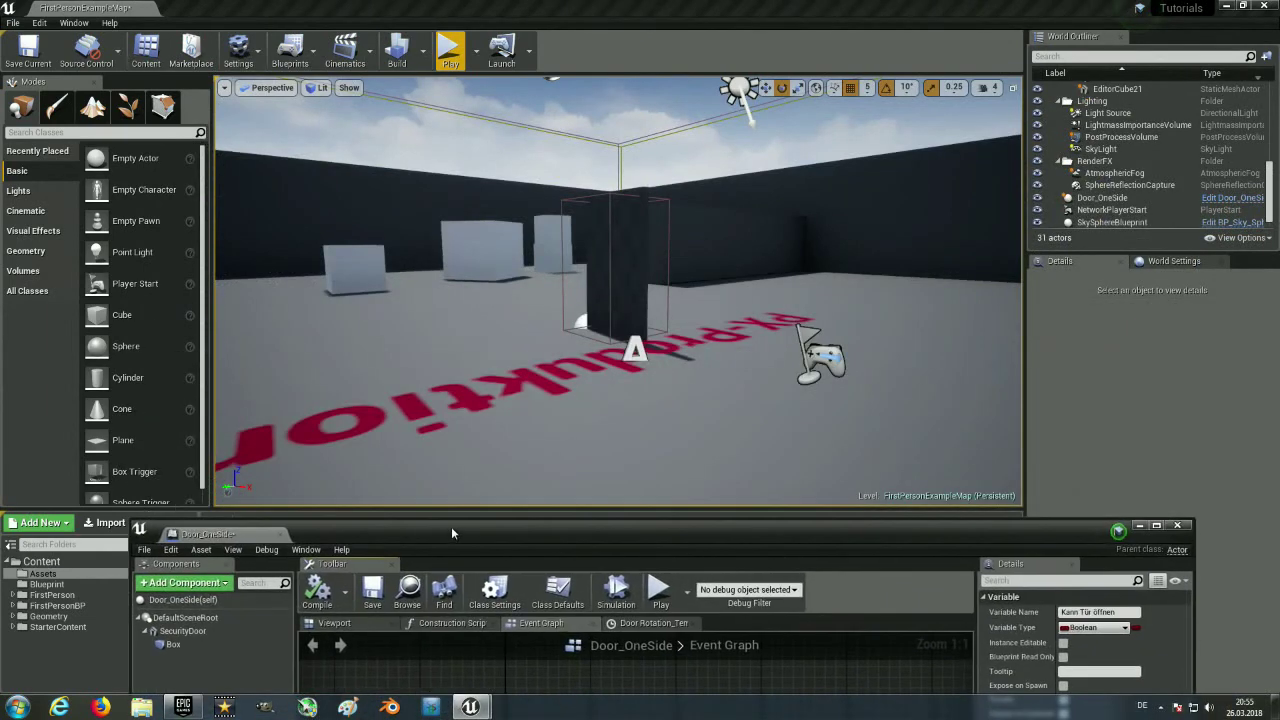
{"action": "left_click", "coordinate": [446, 50]}
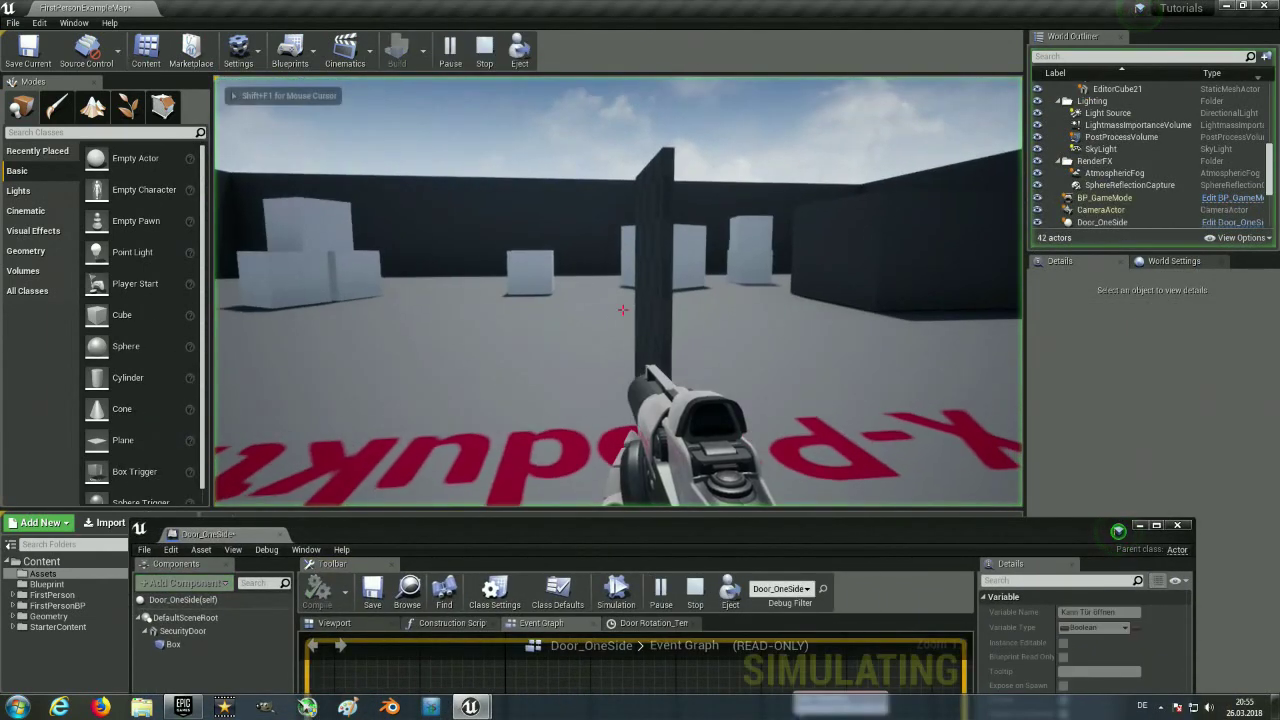
{"action": "left_click", "coordinate": [622, 310]}
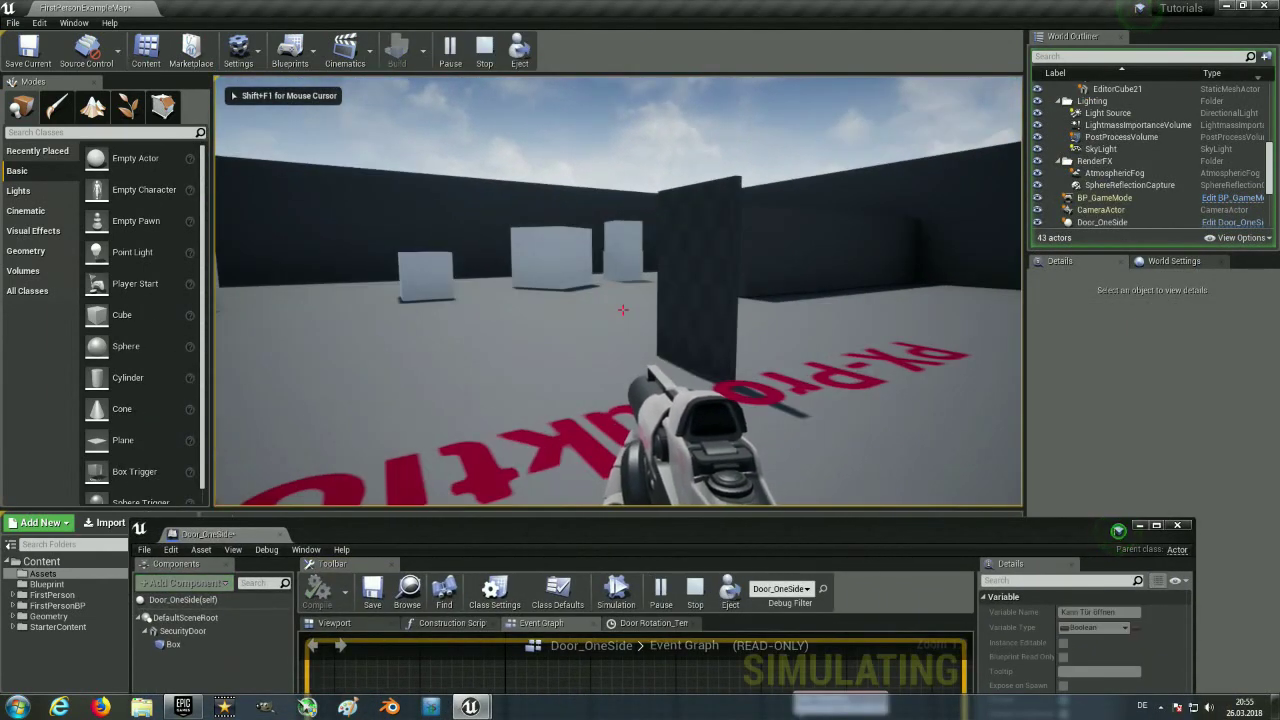
{"action": "key", "text": "w"}
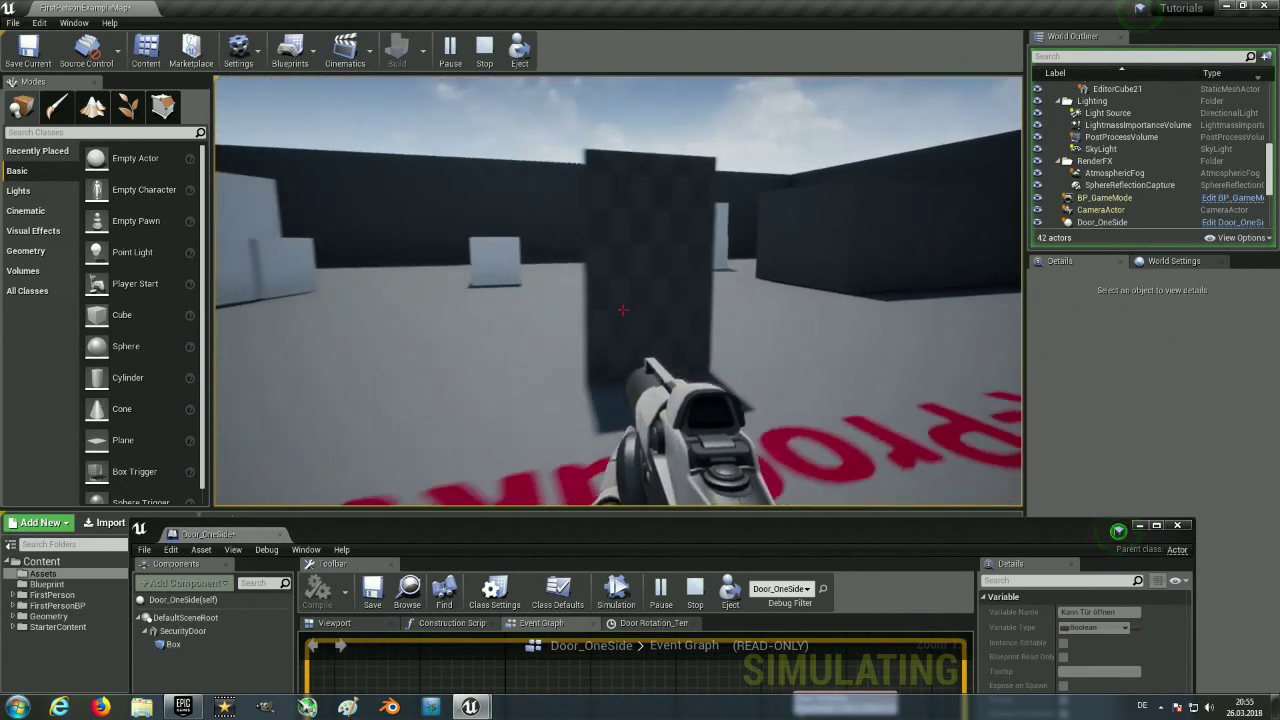
{"action": "key", "text": "Escape"}
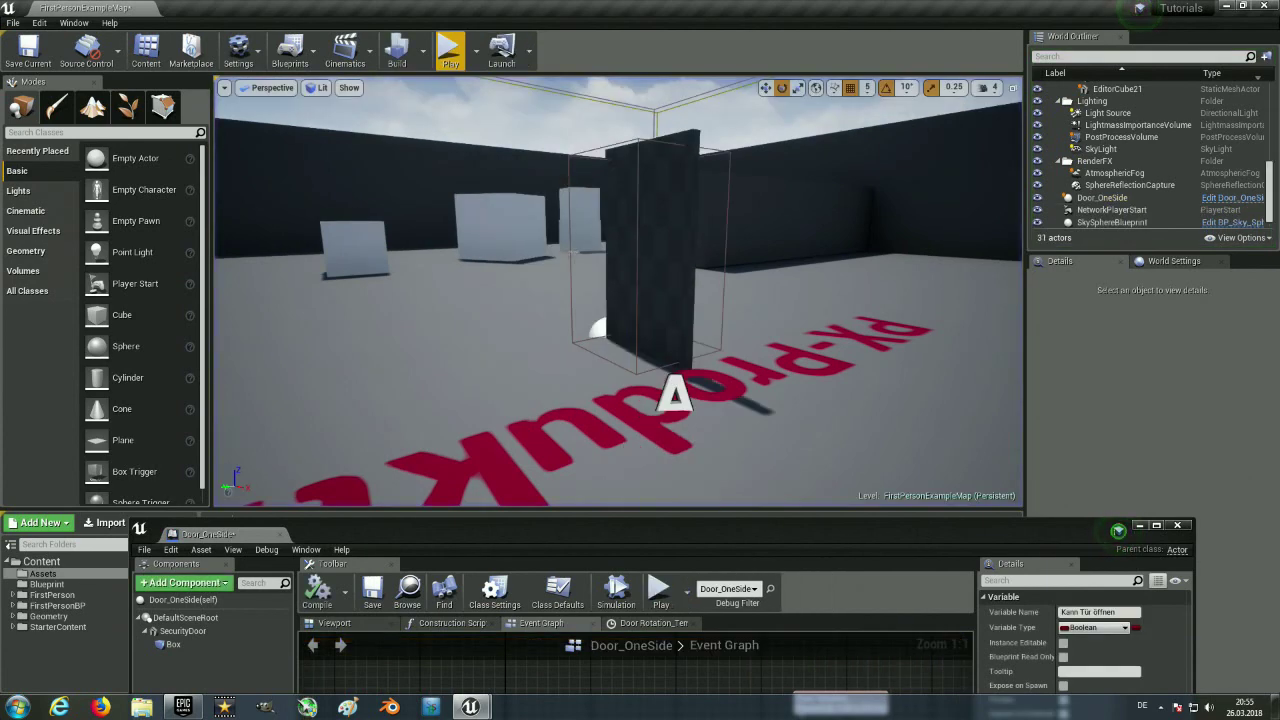
Restore the Blueprint window, recentre the Branch nodes, and add a new variable NewVar_0.
{"action": "left_click_drag", "start_coordinate": [688, 522], "coordinate": [680, 184]}
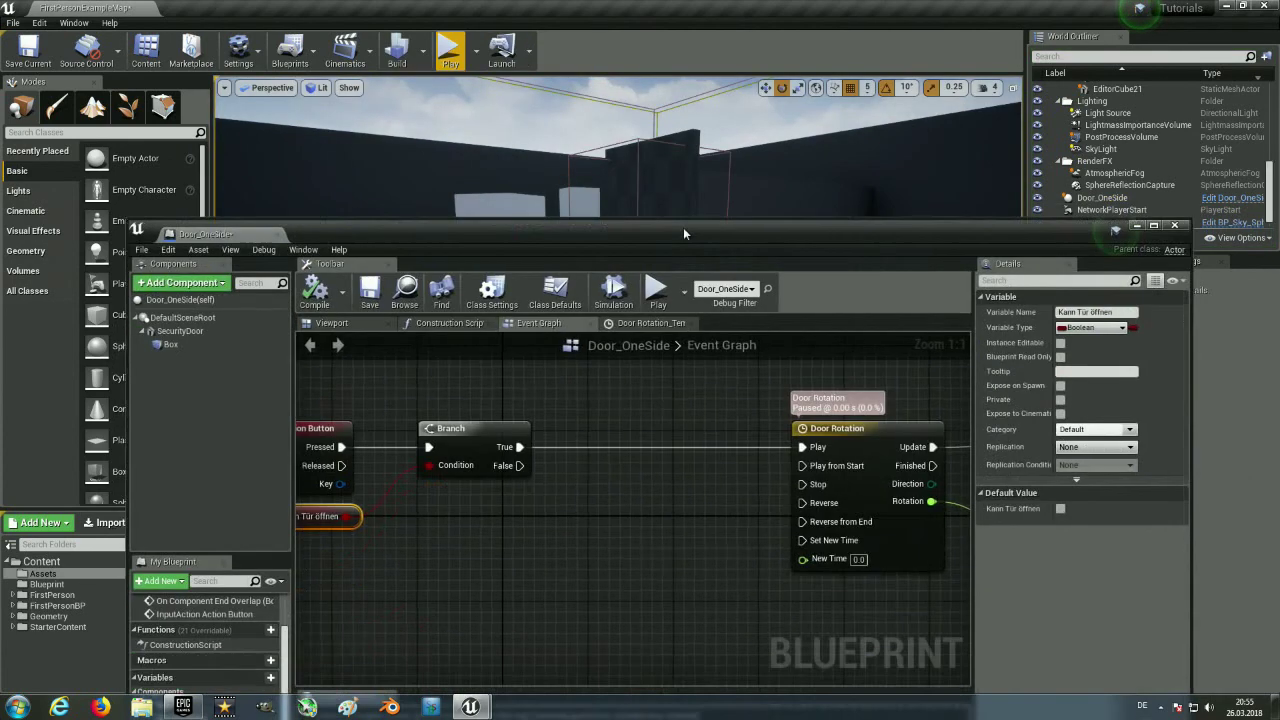
{"action": "scroll", "coordinate": [582, 480], "scroll_direction": "down", "scroll_amount": 2}
{"action": "right_click_drag", "start_coordinate": [582, 480], "coordinate": [732, 451]}
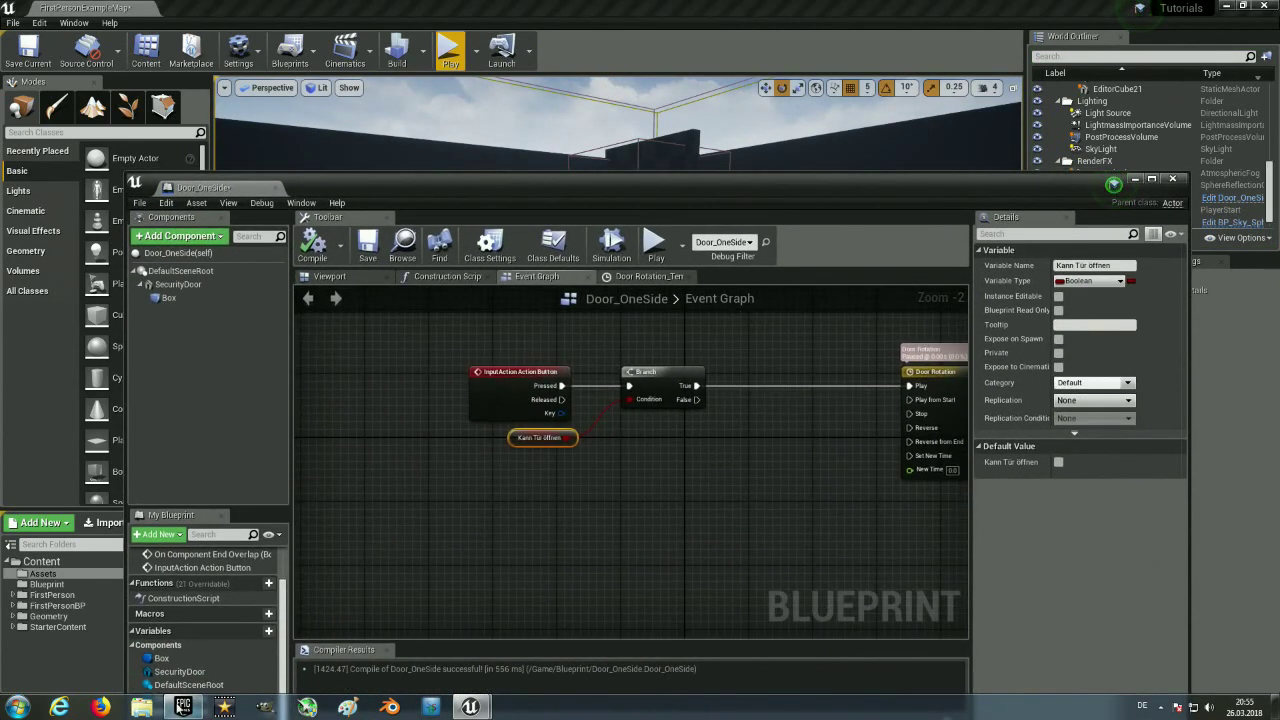
{"action": "left_click_drag", "start_coordinate": [515, 183], "coordinate": [500, 98]}
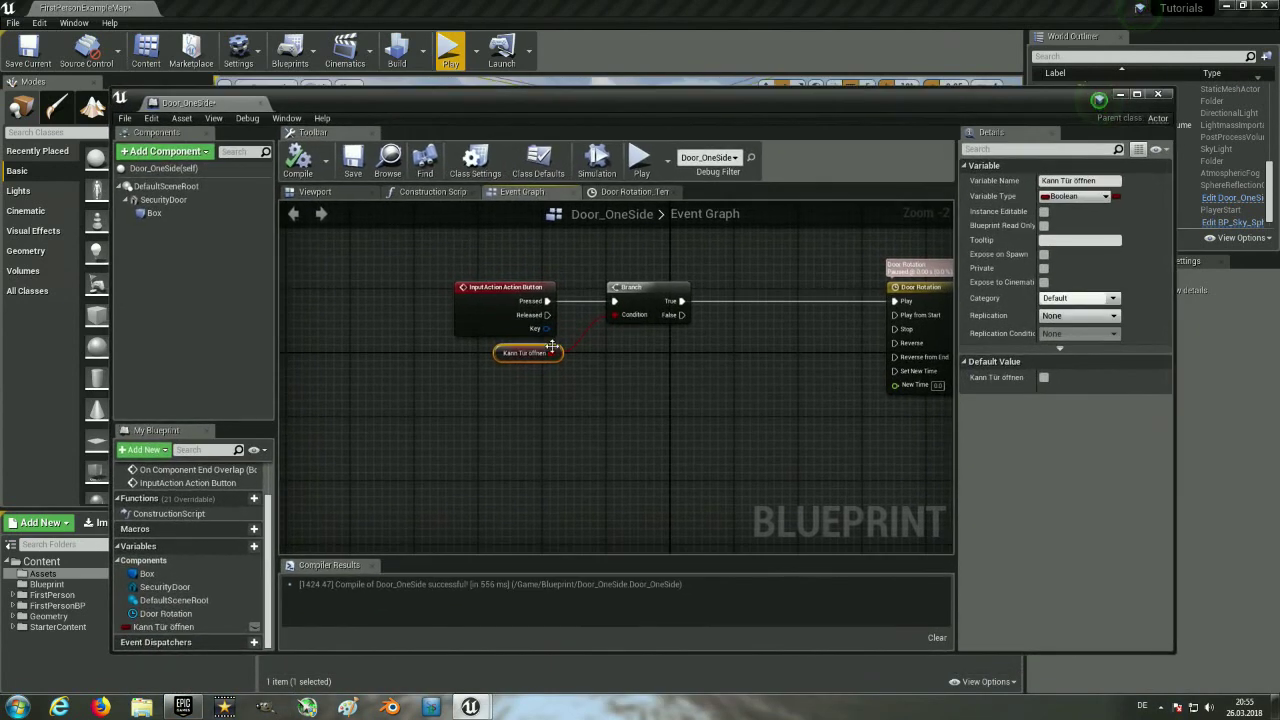
{"action": "right_click_drag", "start_coordinate": [662, 390], "coordinate": [578, 429]}
{"action": "scroll", "coordinate": [578, 429], "scroll_direction": "up", "scroll_amount": 1}
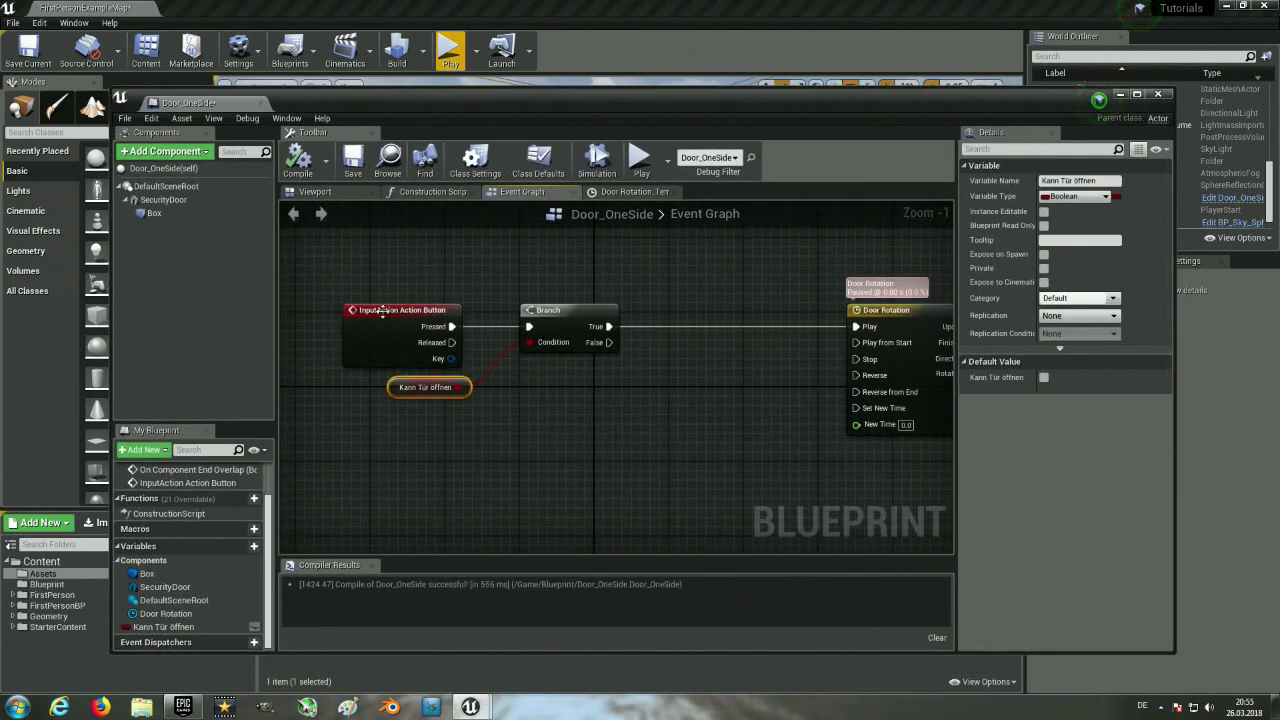
{"action": "right_click_drag", "start_coordinate": [598, 440], "coordinate": [540, 446]}
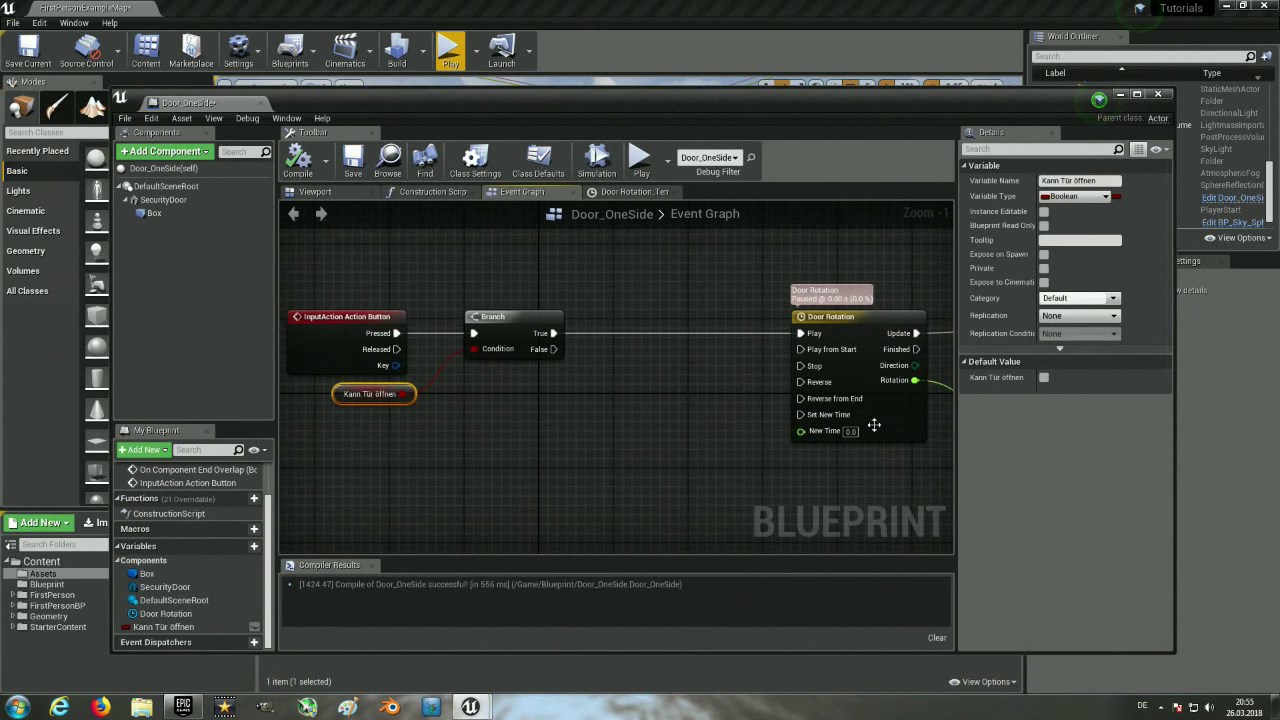
{"action": "right_click_drag", "start_coordinate": [464, 502], "coordinate": [540, 463]}
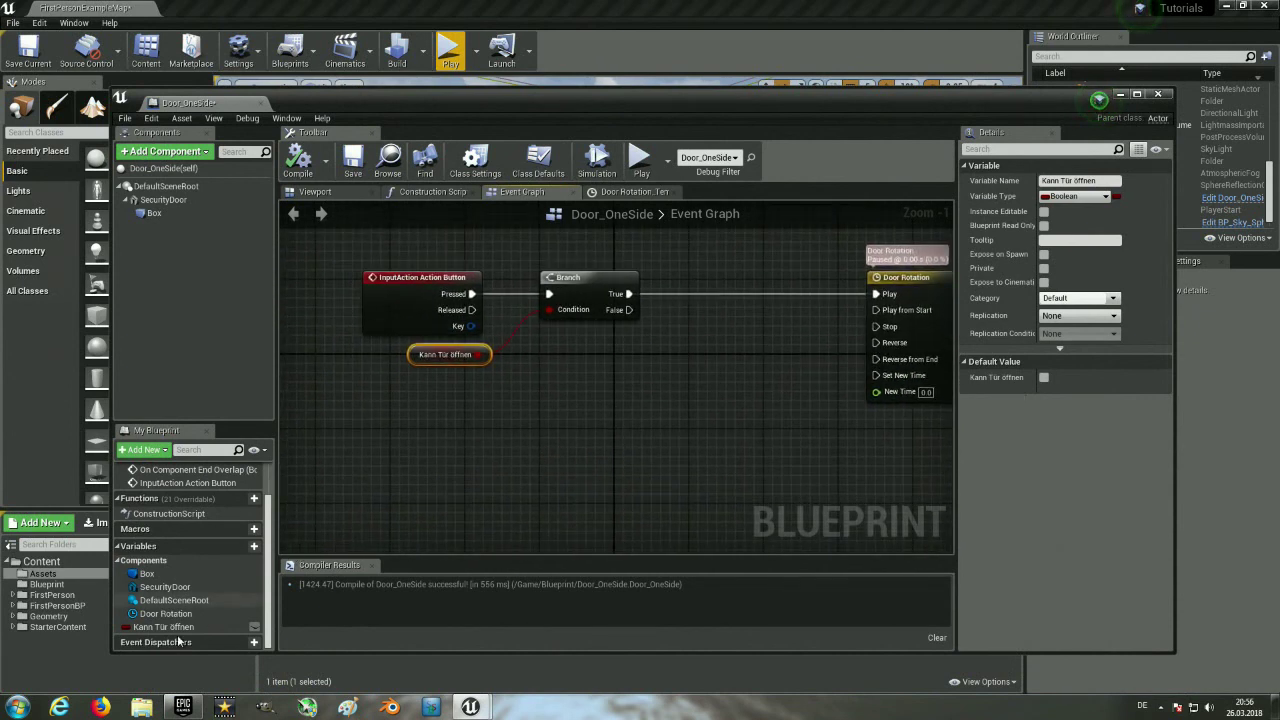
{"action": "left_click", "coordinate": [240, 546]}
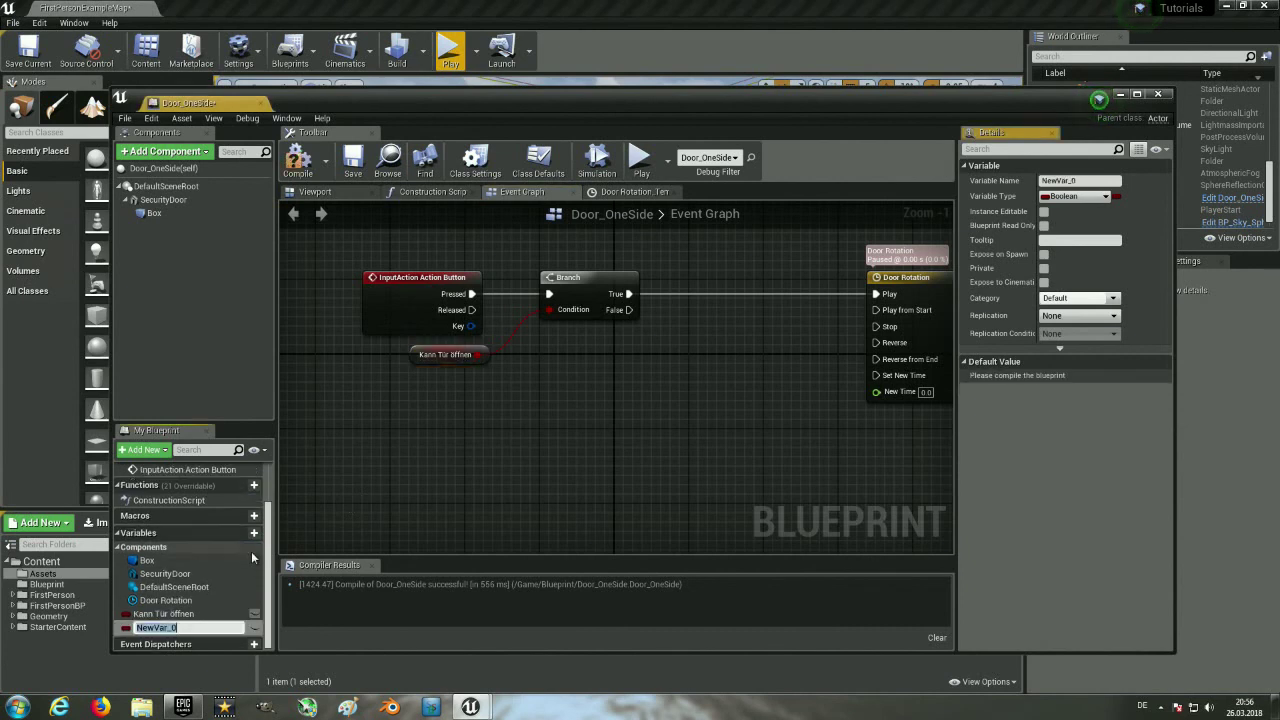
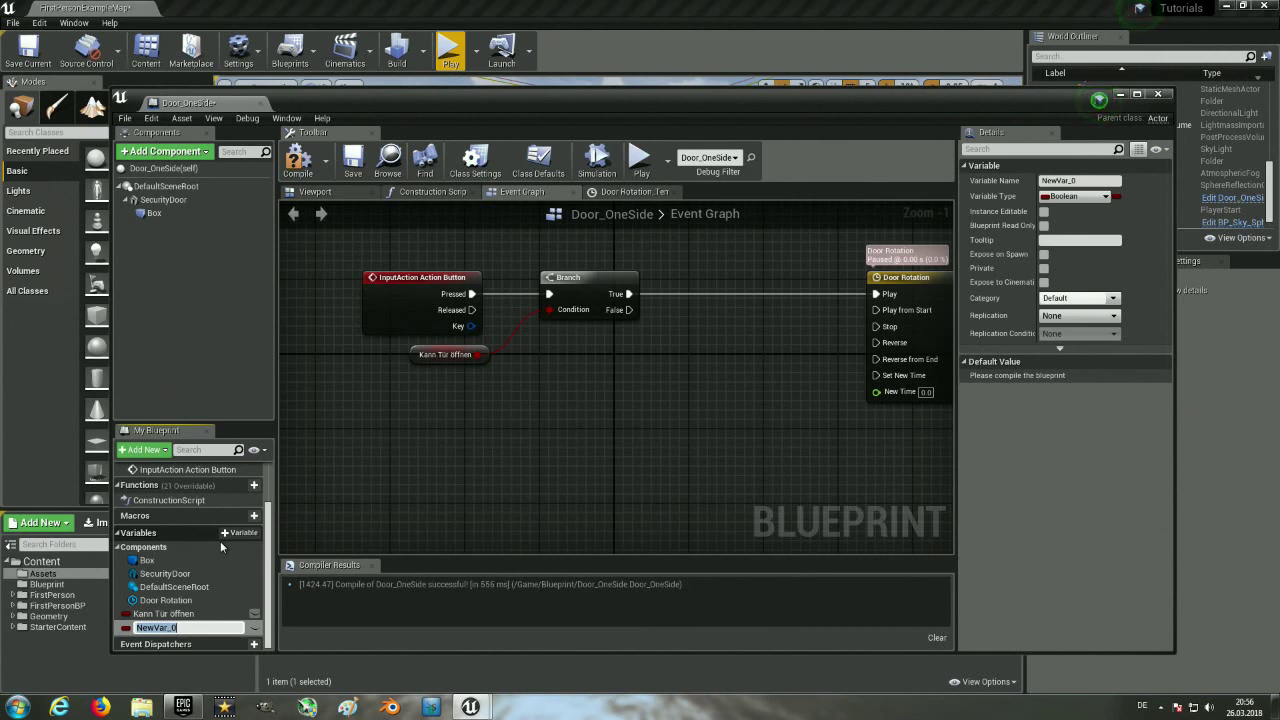
Rename the new Boolean variable to 'Tür ist verschlossen' and compile the blueprint.
{"action": "type", "text": "Tür"}
{"action": "type", "text": " ist versch"}
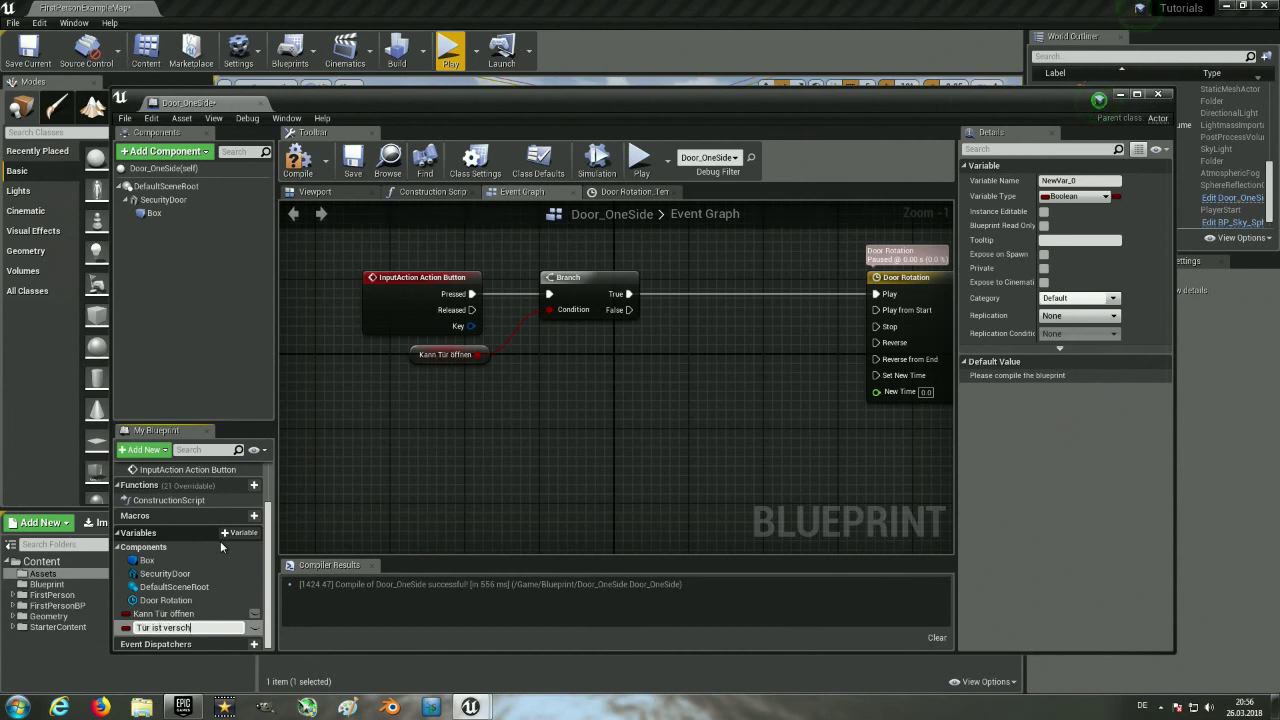
{"action": "type", "text": "lossen"}
{"action": "key", "text": "Return"}
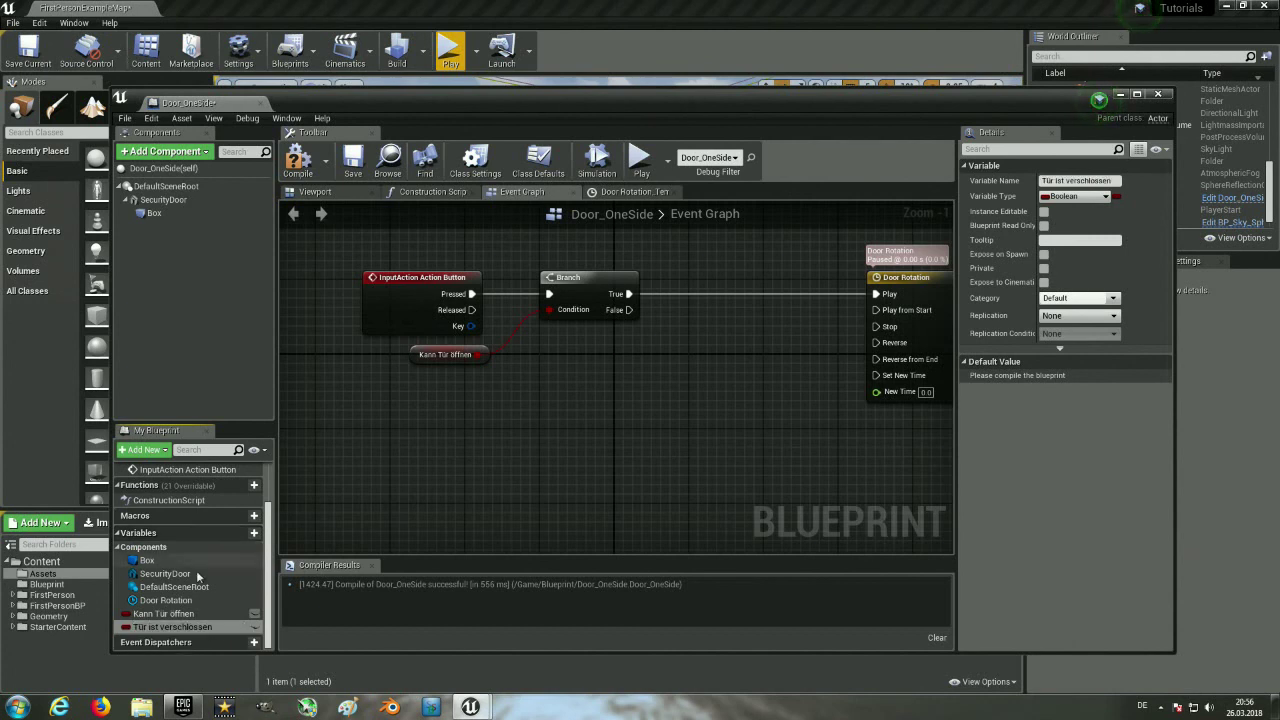
{"action": "left_click", "coordinate": [300, 162]}
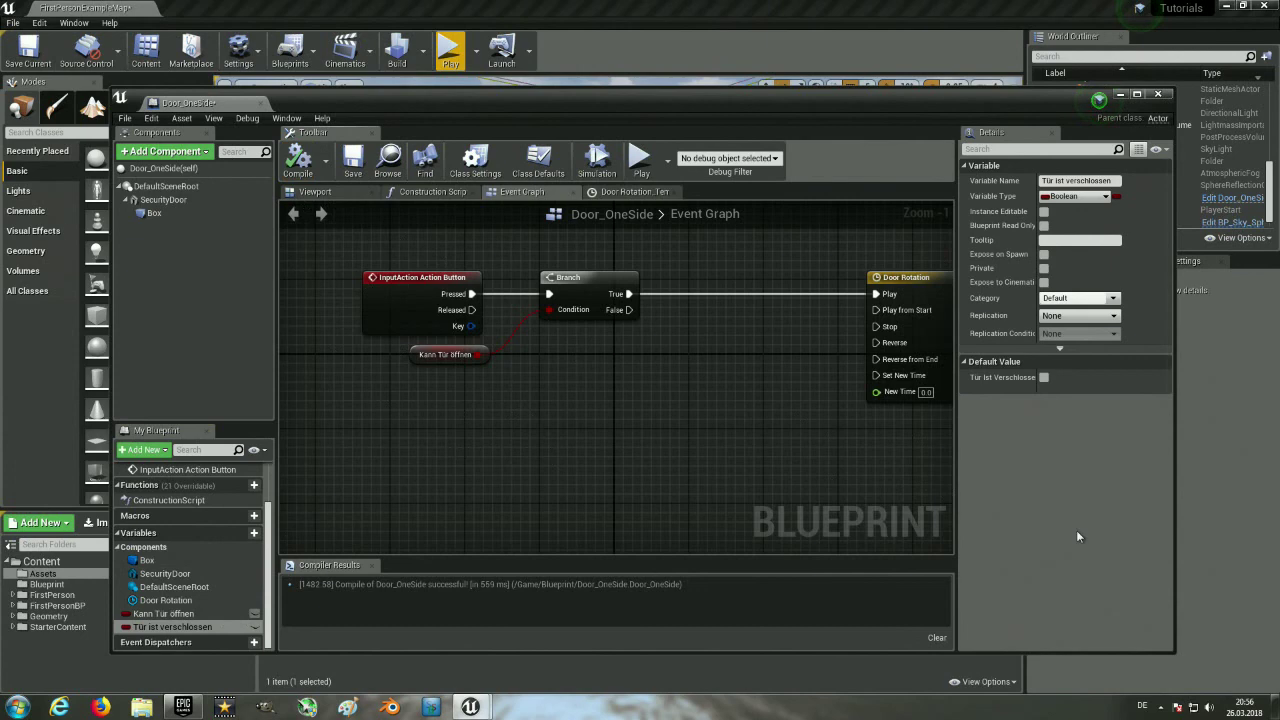
Tick the variable's default value so the door starts locked.
{"action": "right_click_drag", "start_coordinate": [747, 424], "coordinate": [609, 446]}
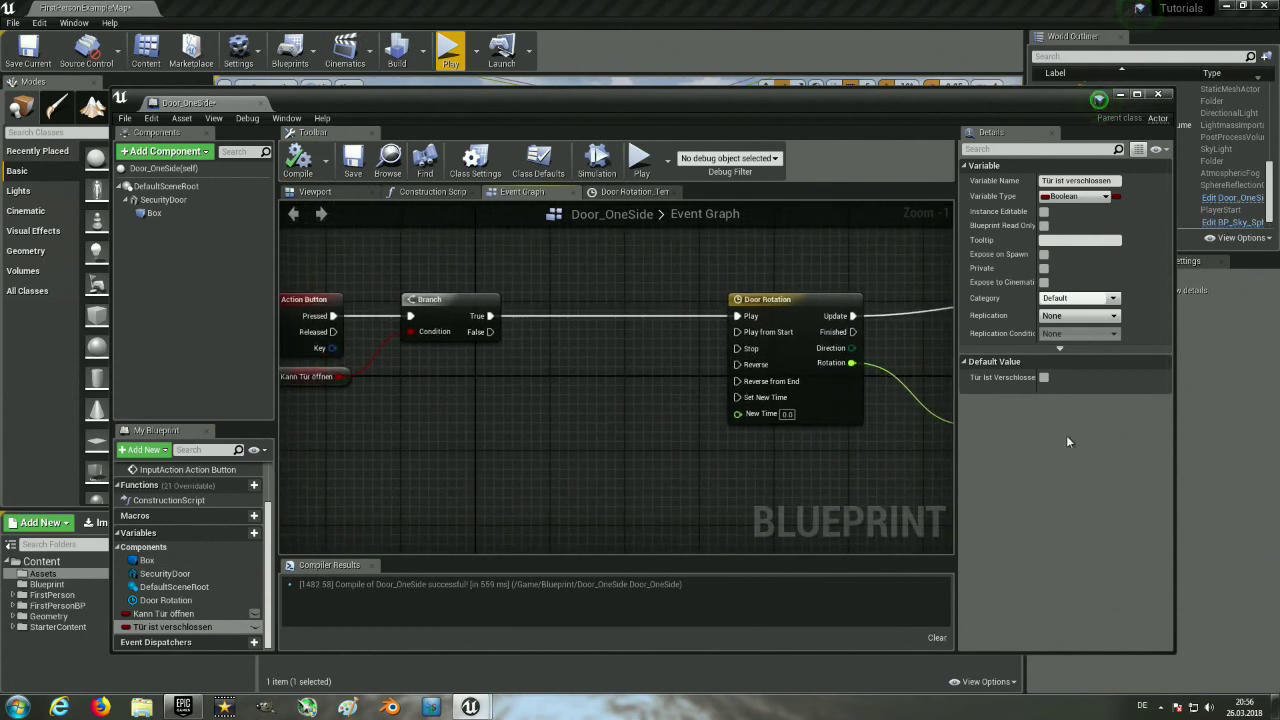
{"action": "left_click", "coordinate": [1043, 378]}
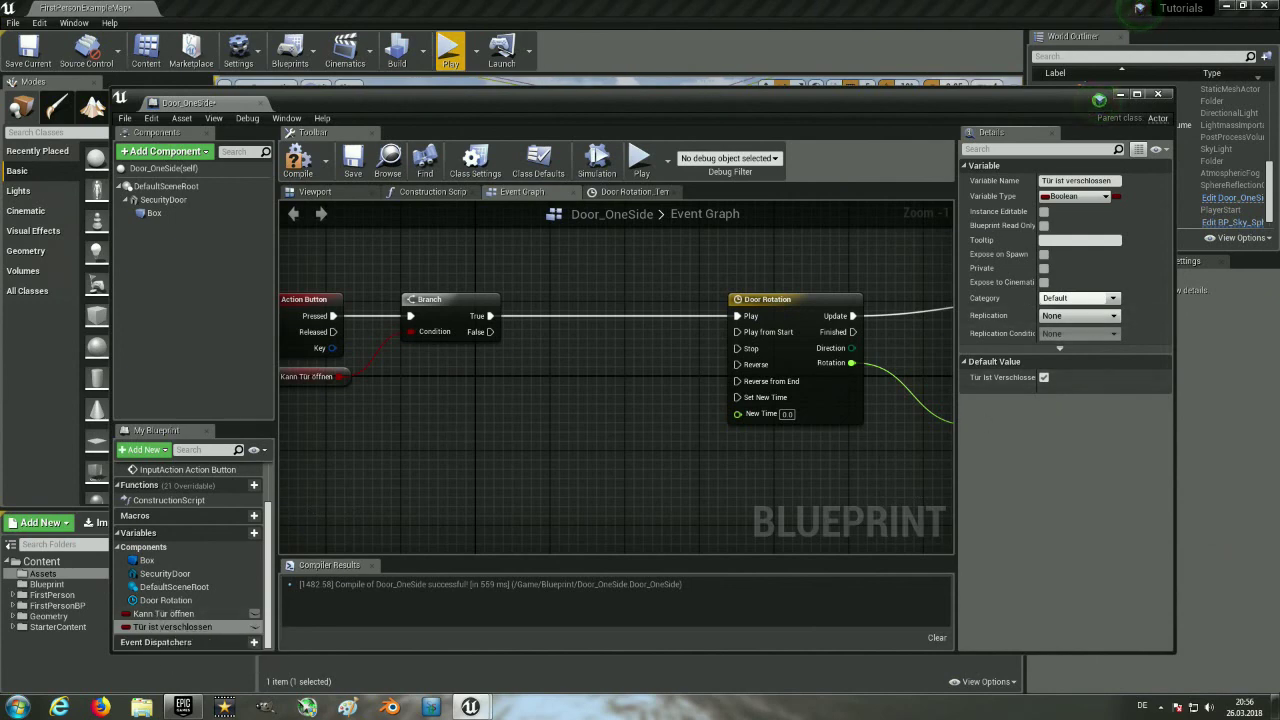
{"action": "right_click_drag", "start_coordinate": [478, 441], "coordinate": [457, 471]}
{"action": "scroll", "coordinate": [603, 476], "scroll_direction": "up", "scroll_amount": 1}
{"action": "right_click_drag", "start_coordinate": [600, 458], "coordinate": [459, 528]}
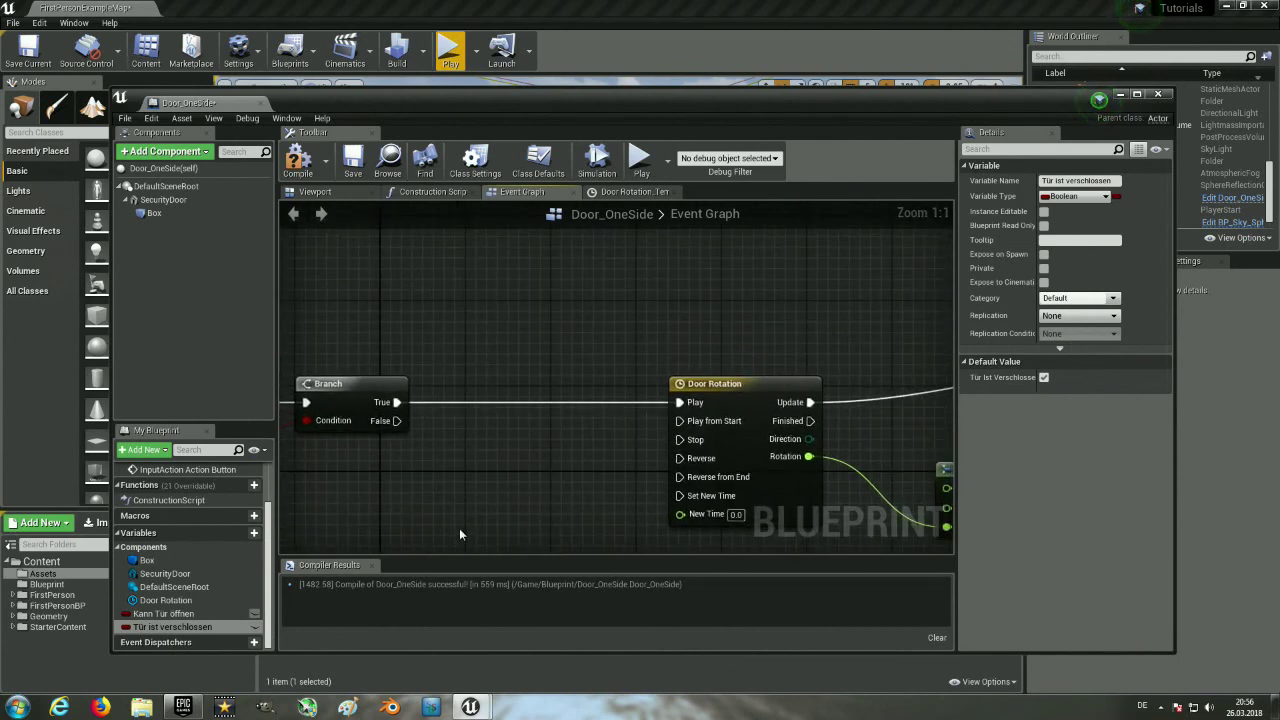
Add a second Branch node after the first Branch's True output.
{"action": "mouse_move", "coordinate": [542, 532]}
{"action": "right_mouse_down"}
{"action": "mouse_move", "coordinate": [477, 478]}
{"action": "mouse_move", "coordinate": [492, 472]}
{"action": "right_mouse_up"}
{"action": "left_click_drag", "start_coordinate": [429, 392], "coordinate": [551, 394]}
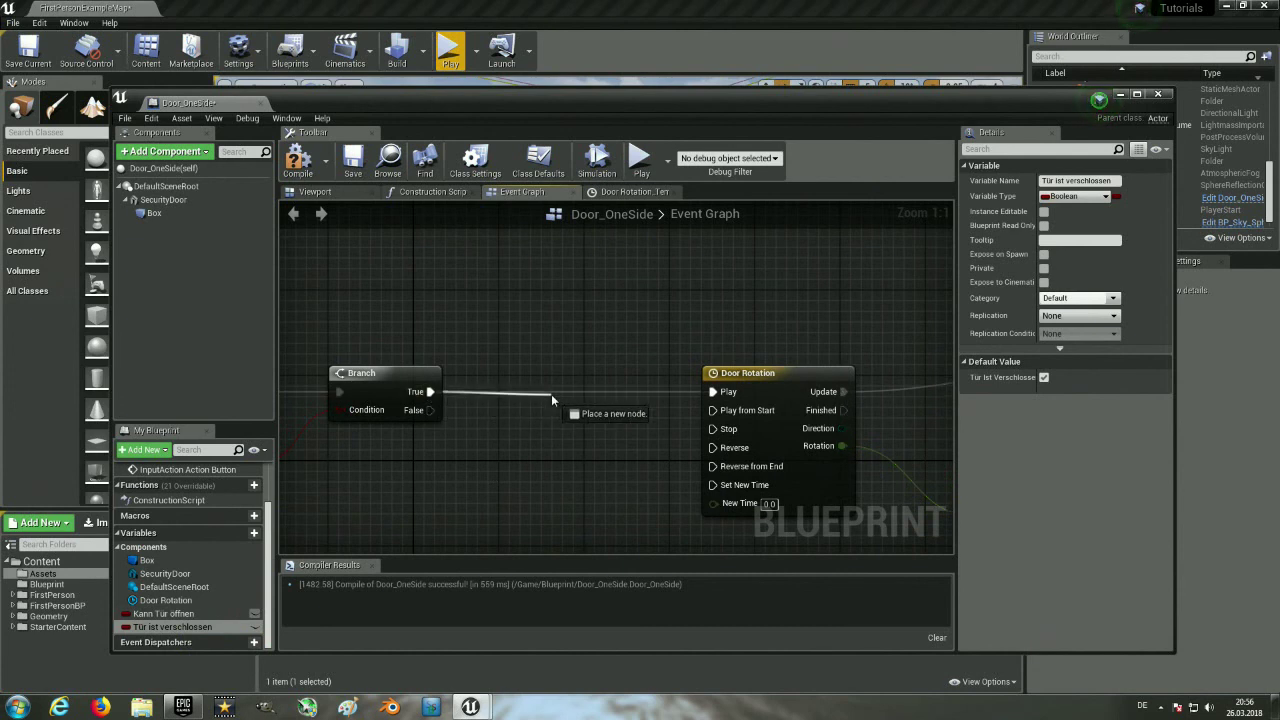
{"action": "left_click_drag", "start_coordinate": [551, 394], "coordinate": [531, 395]}
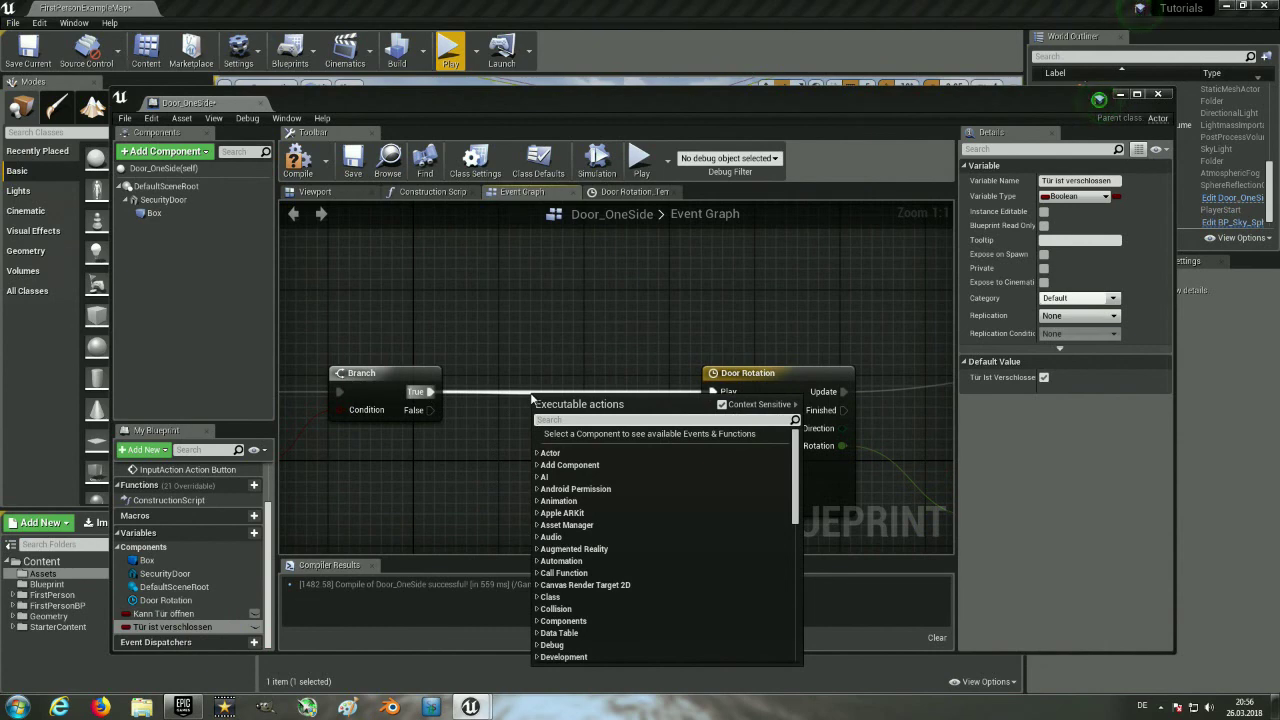
{"action": "type", "text": "branch"}
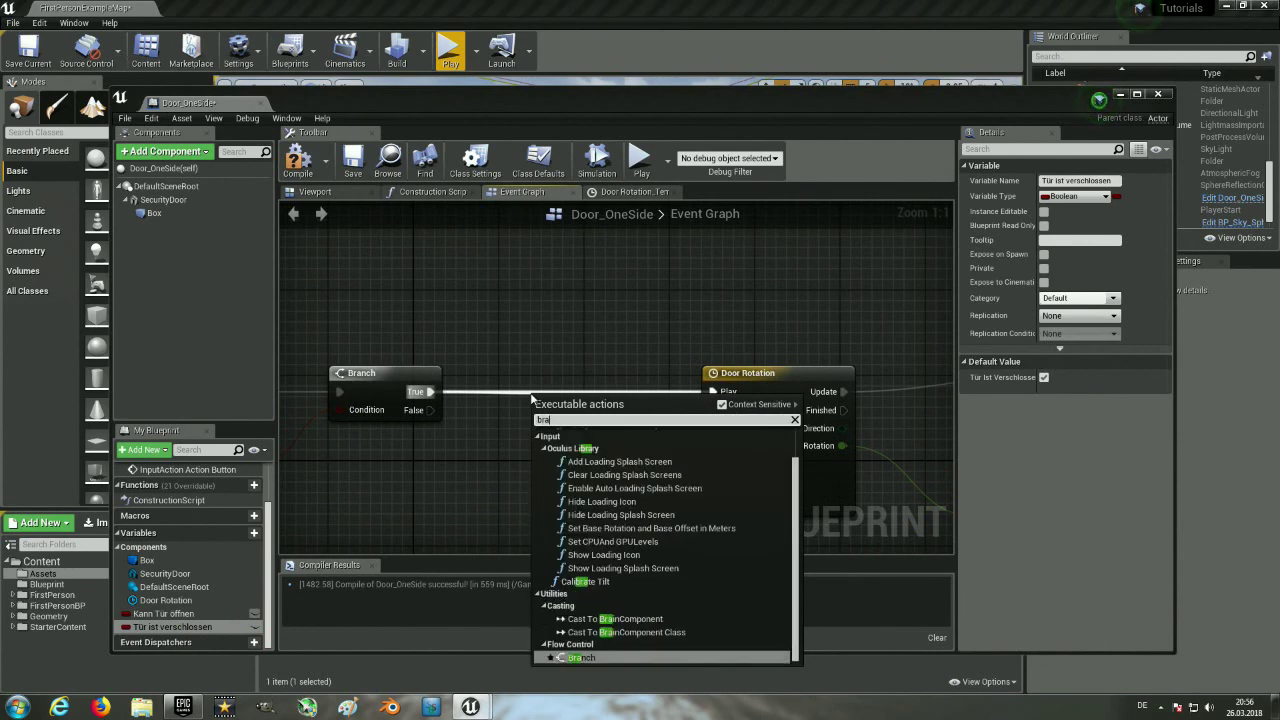
{"action": "key", "text": "Return"}
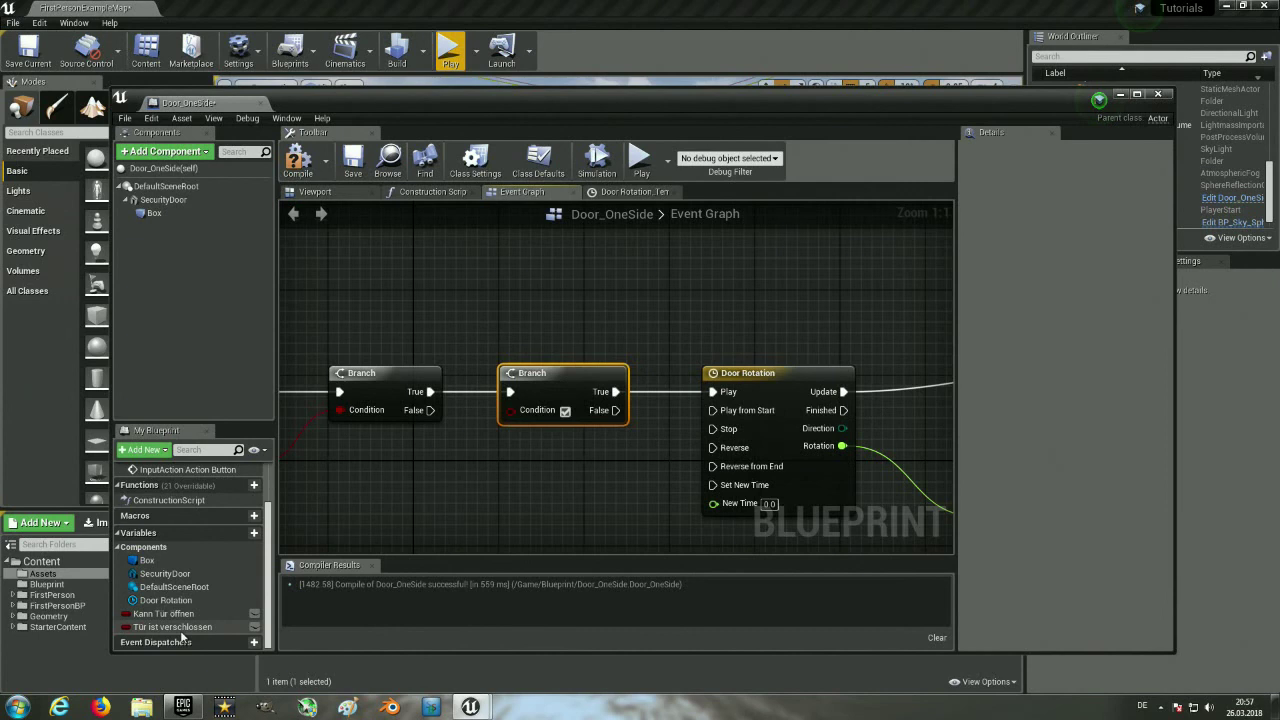
Plug a Tür ist verschlossen getter into the new Branch's Condition.
{"action": "mouse_move", "coordinate": [165, 627]}
{"action": "left_mouse_down"}
{"action": "mouse_move", "coordinate": [563, 411]}
{"action": "mouse_move", "coordinate": [375, 413]}
{"action": "left_mouse_up"}
{"action": "left_click_drag", "start_coordinate": [451, 428], "coordinate": [422, 452]}
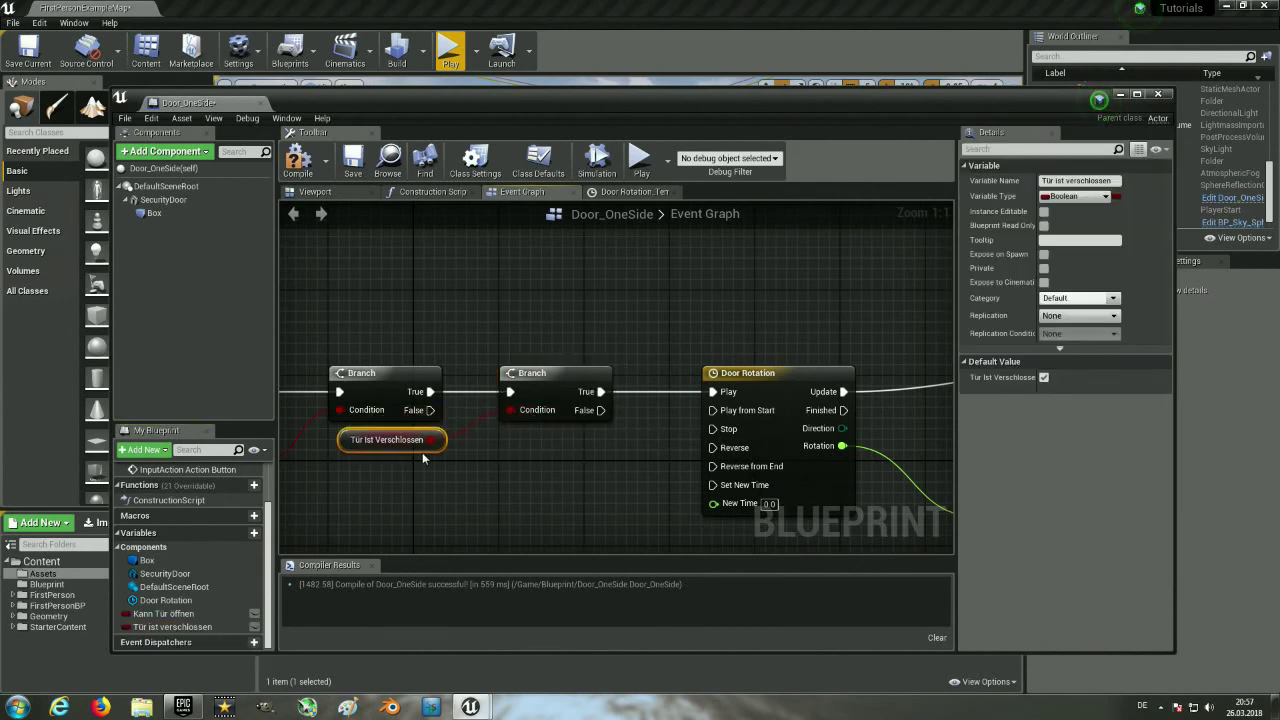
{"action": "left_click", "coordinate": [574, 458]}
{"action": "right_click_drag", "start_coordinate": [620, 431], "coordinate": [561, 438]}
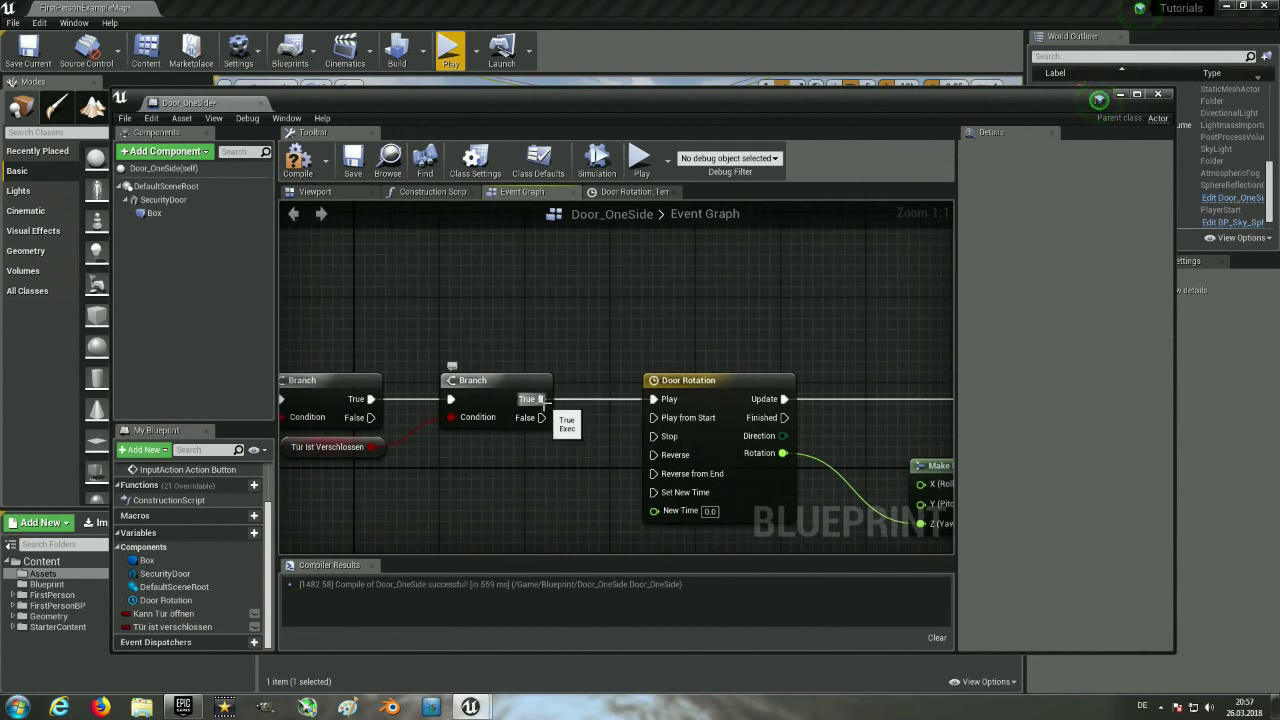
{"action": "left_click", "coordinate": [327, 453]}
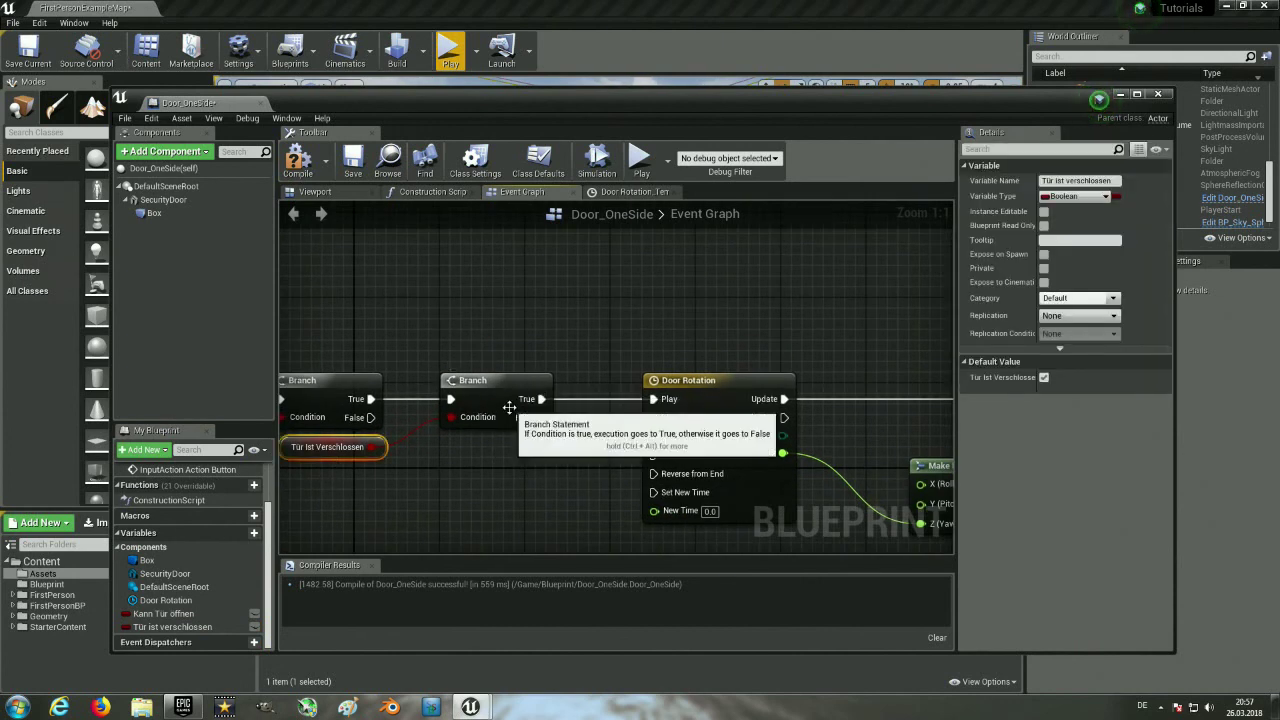
{"action": "scroll", "coordinate": [611, 444], "scroll_direction": "down", "scroll_amount": 1}
{"action": "mouse_move", "coordinate": [611, 444]}
{"action": "right_mouse_down"}
{"action": "mouse_move", "coordinate": [468, 409]}
{"action": "mouse_move", "coordinate": [651, 430]}
{"action": "right_mouse_up"}
{"action": "scroll", "coordinate": [482, 417], "scroll_direction": "down", "scroll_amount": 1}
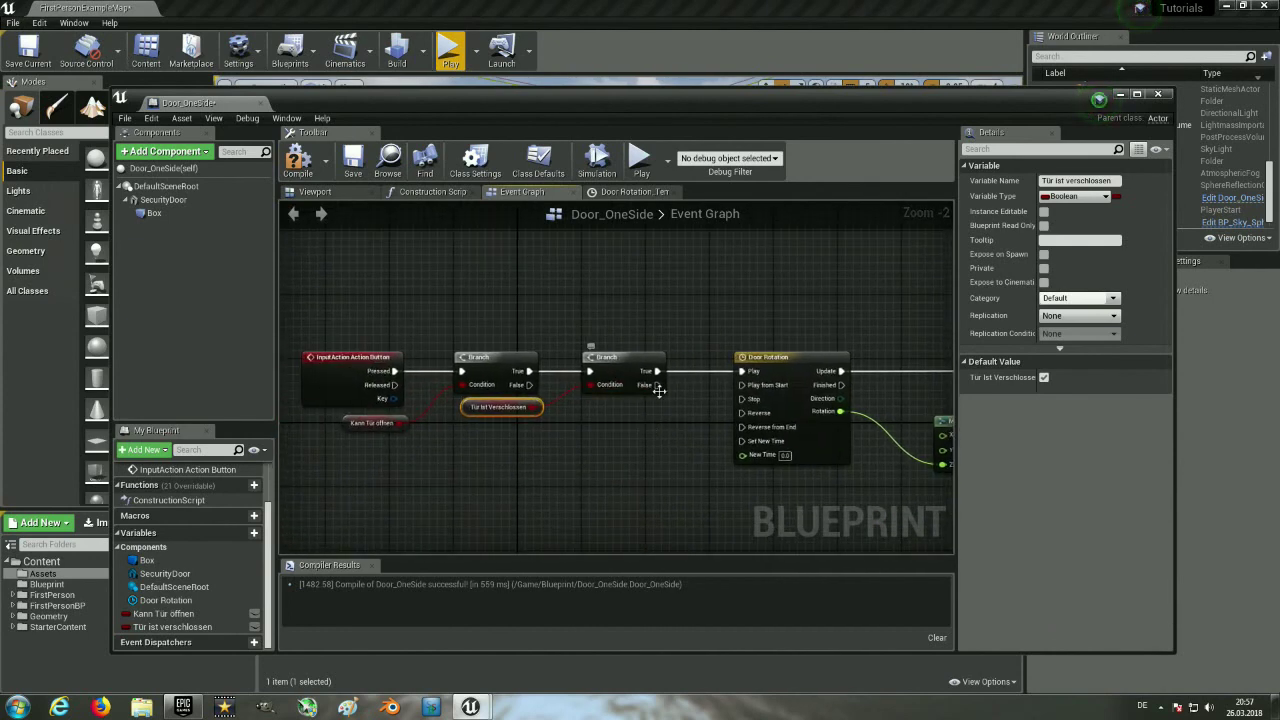
Wire the second Branch's False output to Door Rotation's Reverse.
{"action": "mouse_move", "coordinate": [657, 385]}
{"action": "left_mouse_down"}
{"action": "mouse_move", "coordinate": [727, 418]}
{"action": "mouse_move", "coordinate": [700, 430]}
{"action": "left_mouse_up"}
{"action": "right_click_drag", "start_coordinate": [660, 477], "coordinate": [614, 477]}
{"action": "left_click_drag", "start_coordinate": [612, 388], "coordinate": [697, 415]}
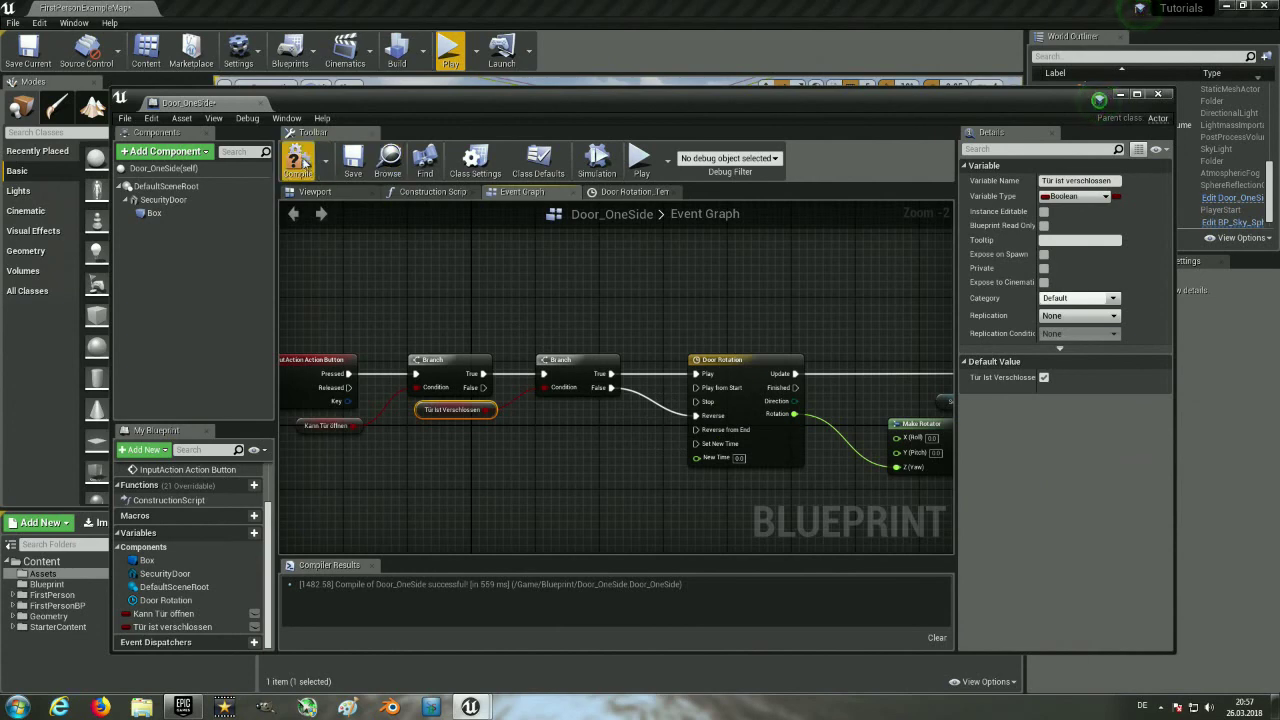
{"action": "mouse_move", "coordinate": [422, 100]}
{"action": "left_mouse_down"}
{"action": "mouse_move", "coordinate": [500, 375]}
{"action": "mouse_move", "coordinate": [433, 592]}
{"action": "left_mouse_up"}
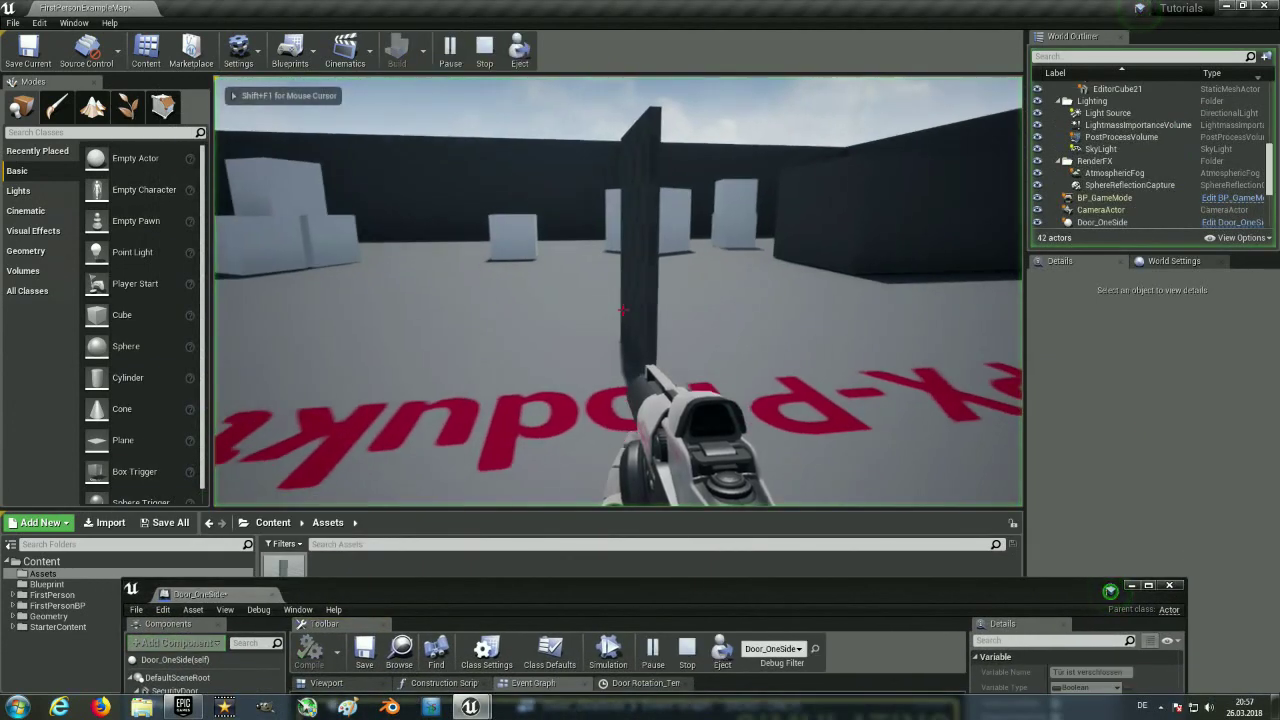
{"action": "key", "text": "w"}
{"action": "key", "text": "d"}
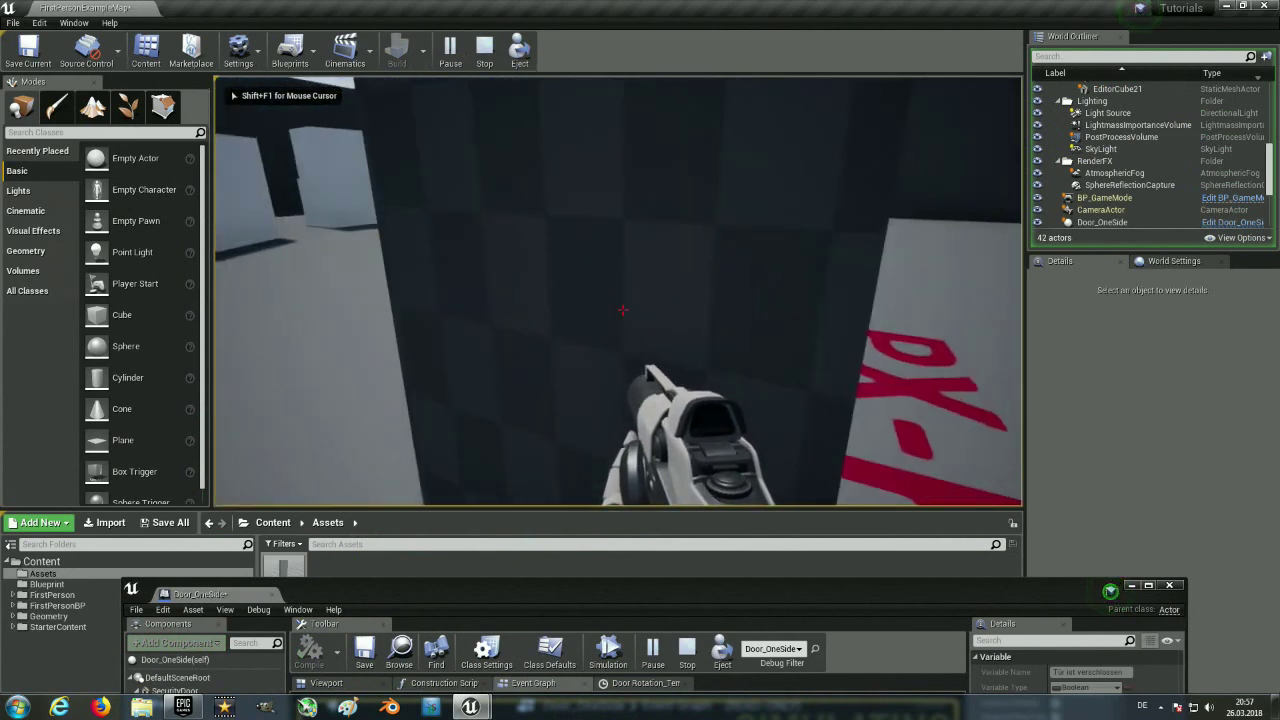
{"action": "key", "text": "w"}
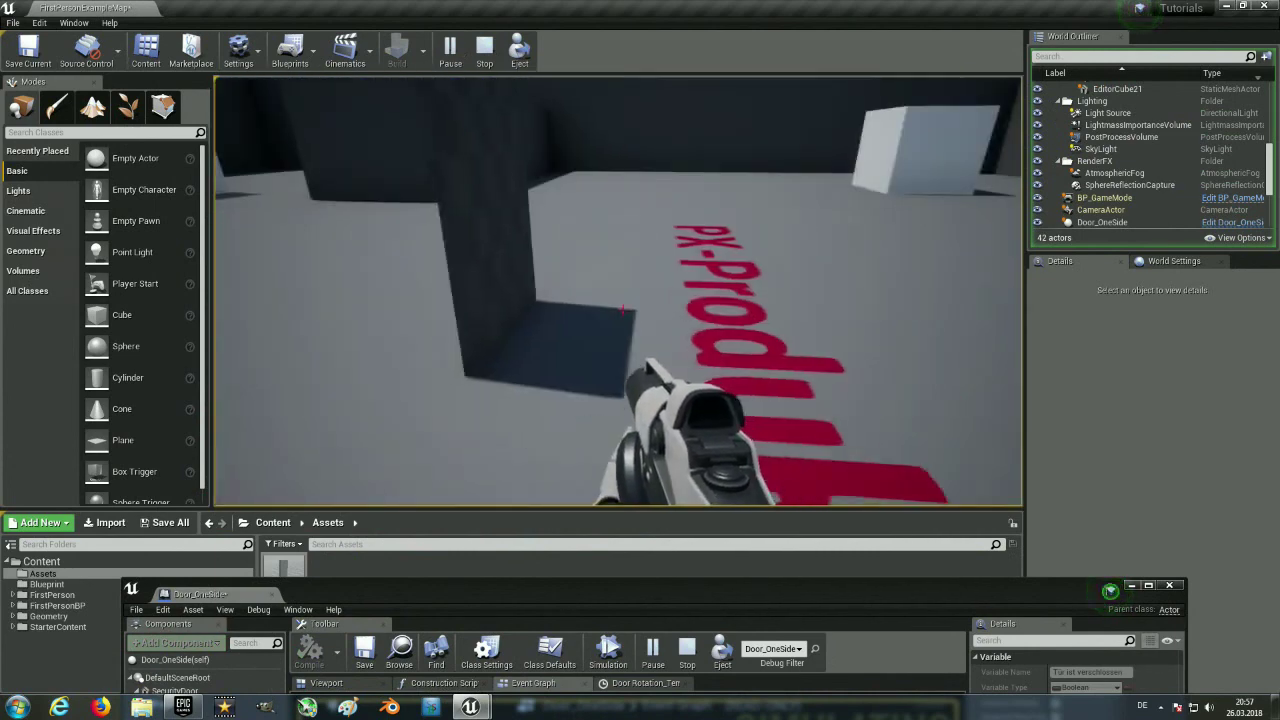
{"action": "key", "text": "Escape"}
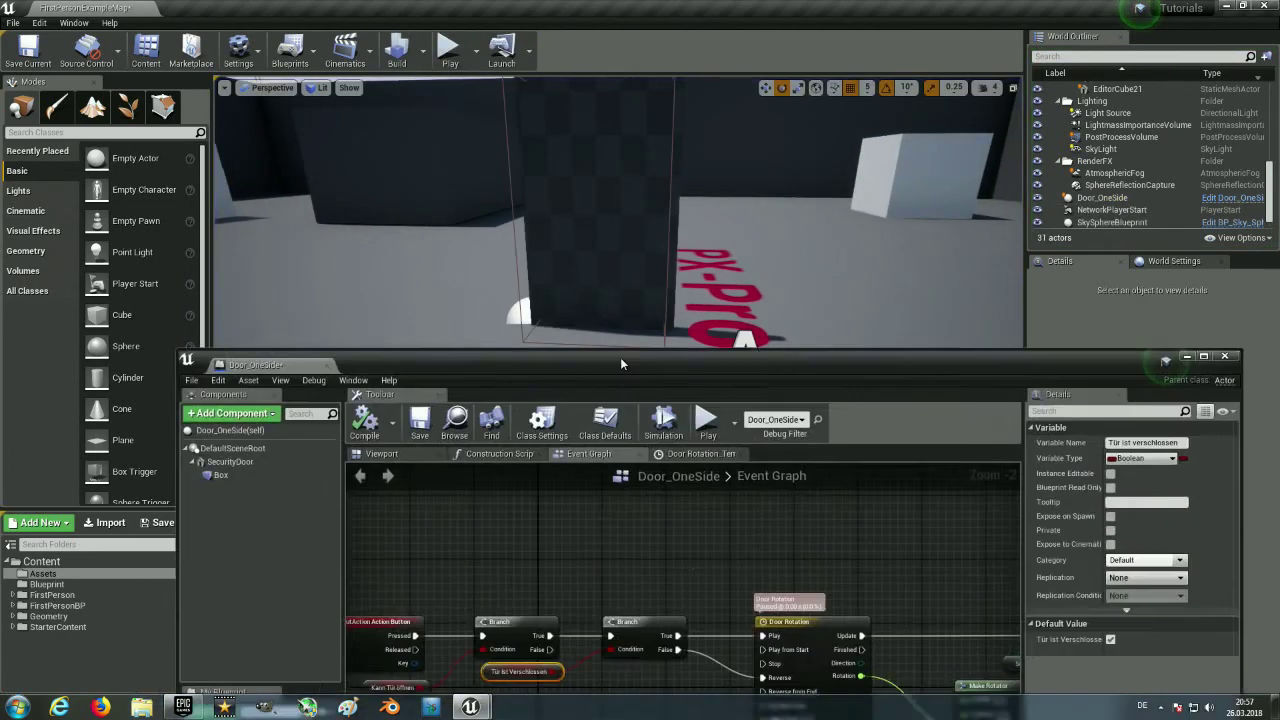
{"action": "left_click_drag", "start_coordinate": [567, 583], "coordinate": [548, 145]}
{"action": "right_click_drag", "start_coordinate": [699, 518], "coordinate": [457, 506]}
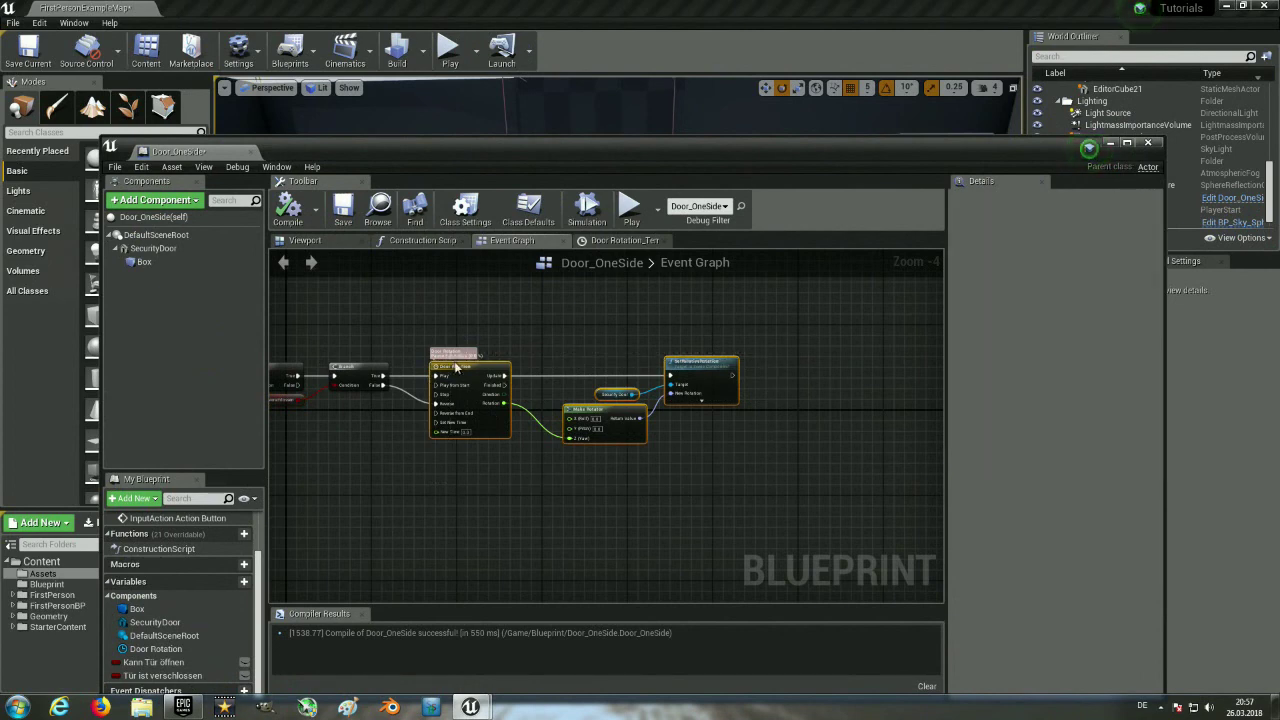
Insert a Tür ist verschlossen setter after the Branch's True output.
{"action": "left_click_drag", "start_coordinate": [452, 373], "coordinate": [575, 368]}
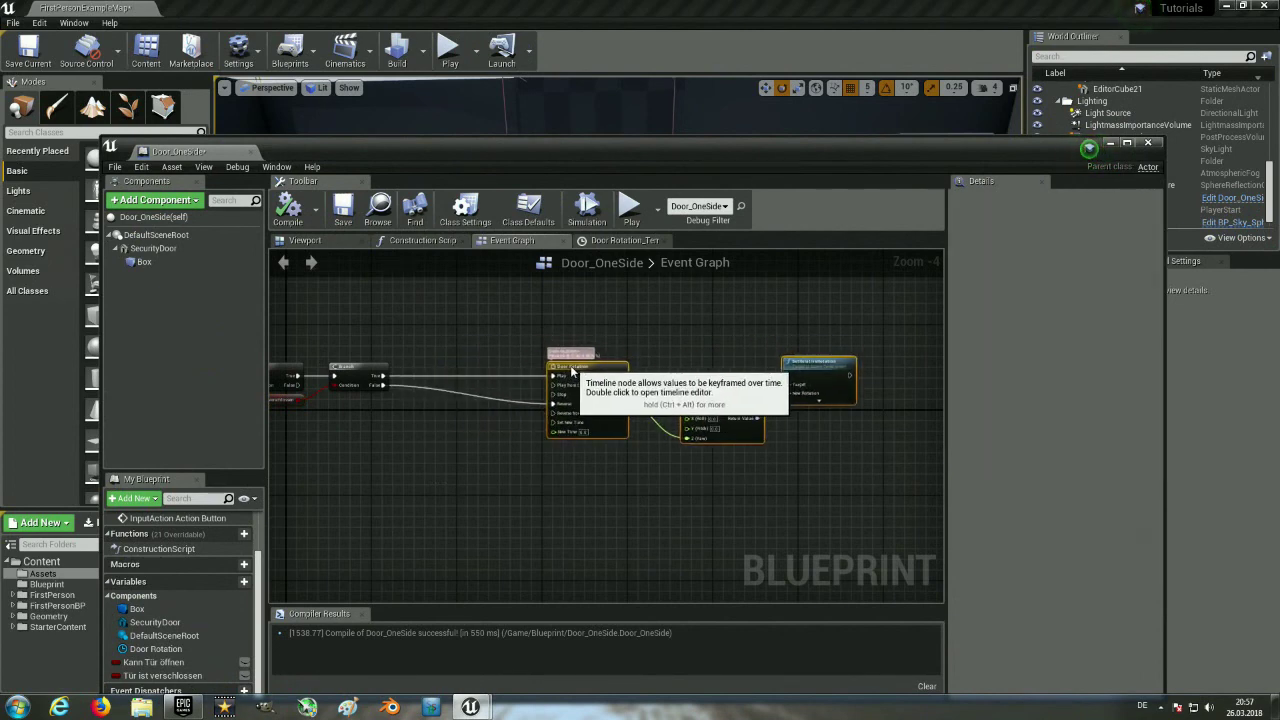
{"action": "scroll", "coordinate": [355, 453], "scroll_direction": "up", "scroll_amount": 4}
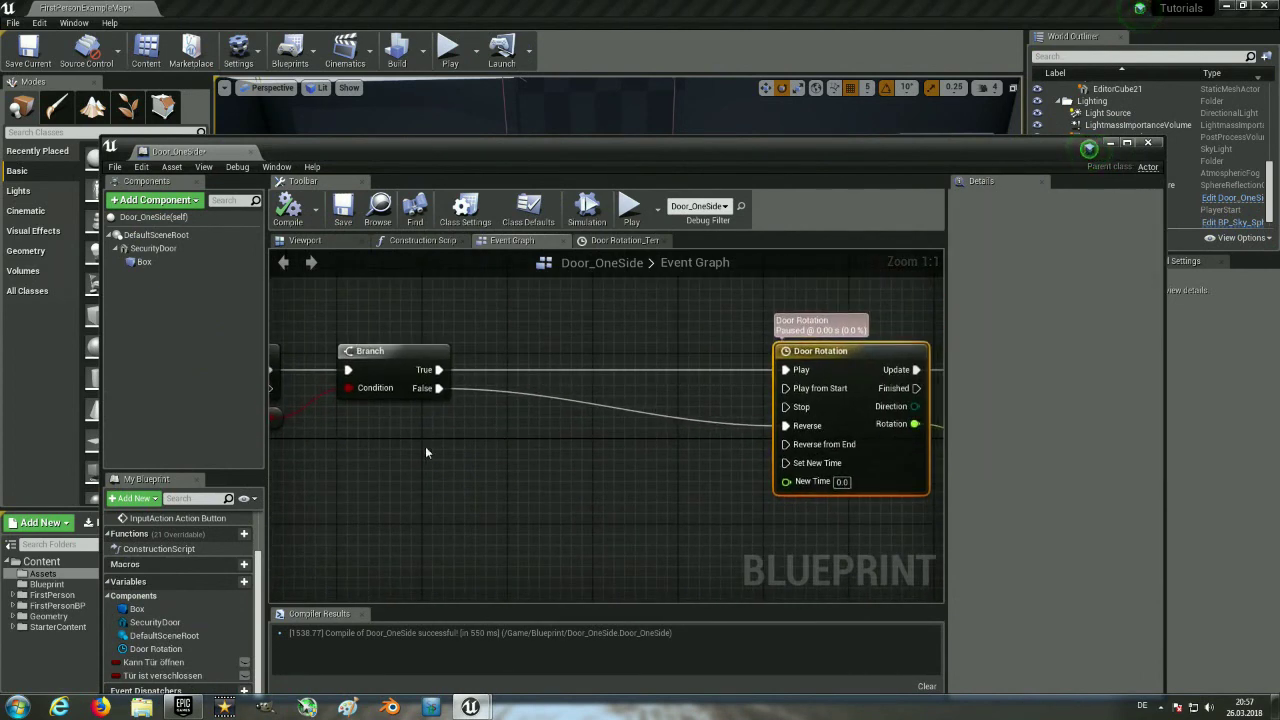
{"action": "right_click_drag", "start_coordinate": [421, 449], "coordinate": [381, 471]}
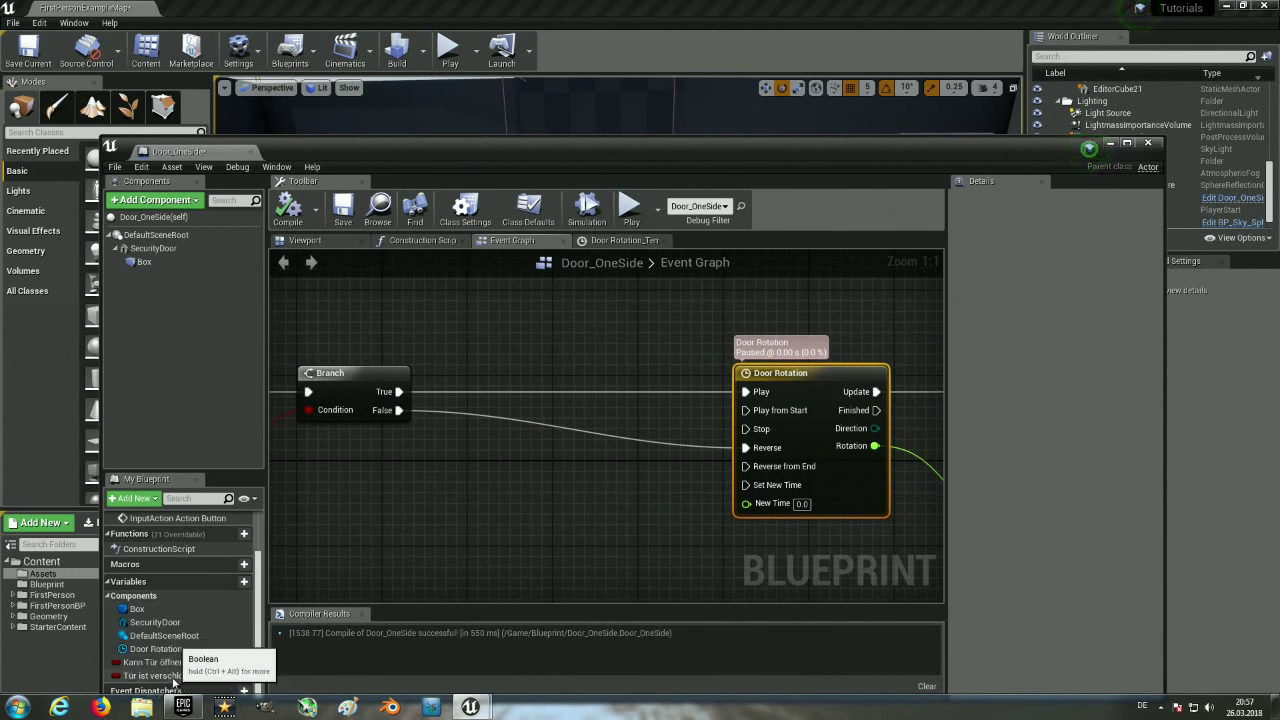
{"action": "left_click_drag", "start_coordinate": [173, 680], "coordinate": [495, 432]}
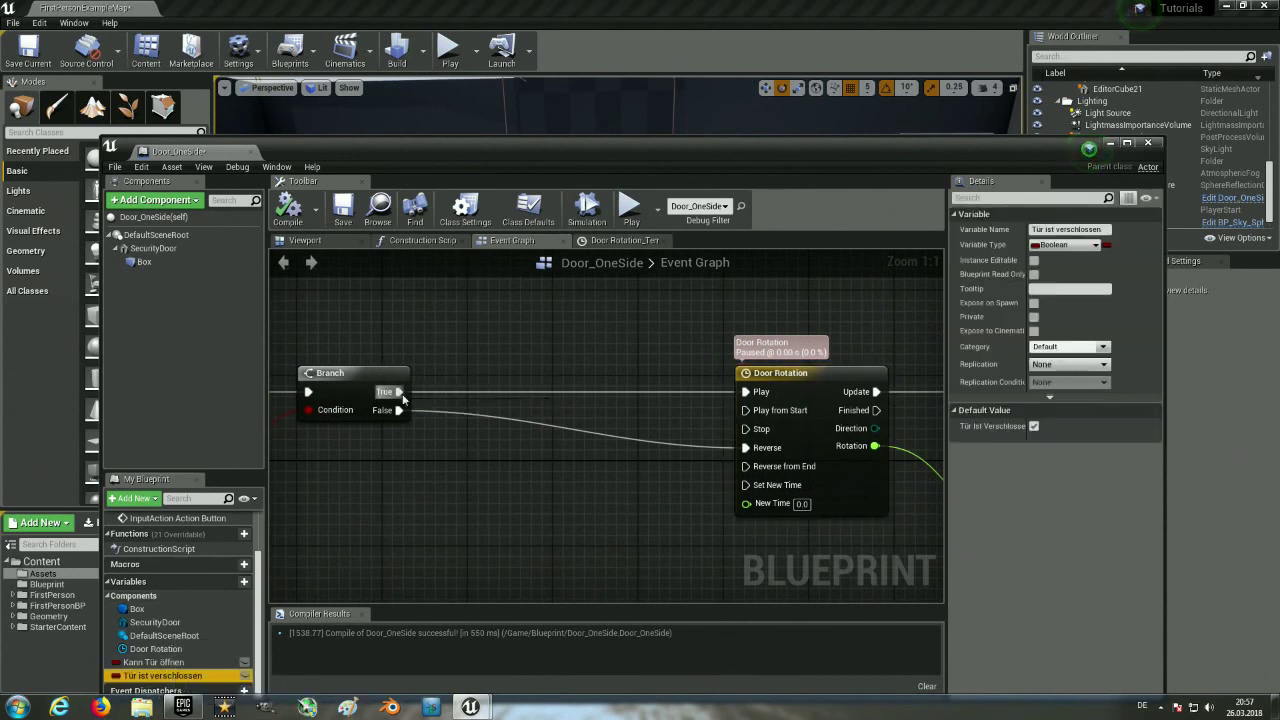
{"action": "left_click_drag", "start_coordinate": [402, 398], "coordinate": [400, 392]}
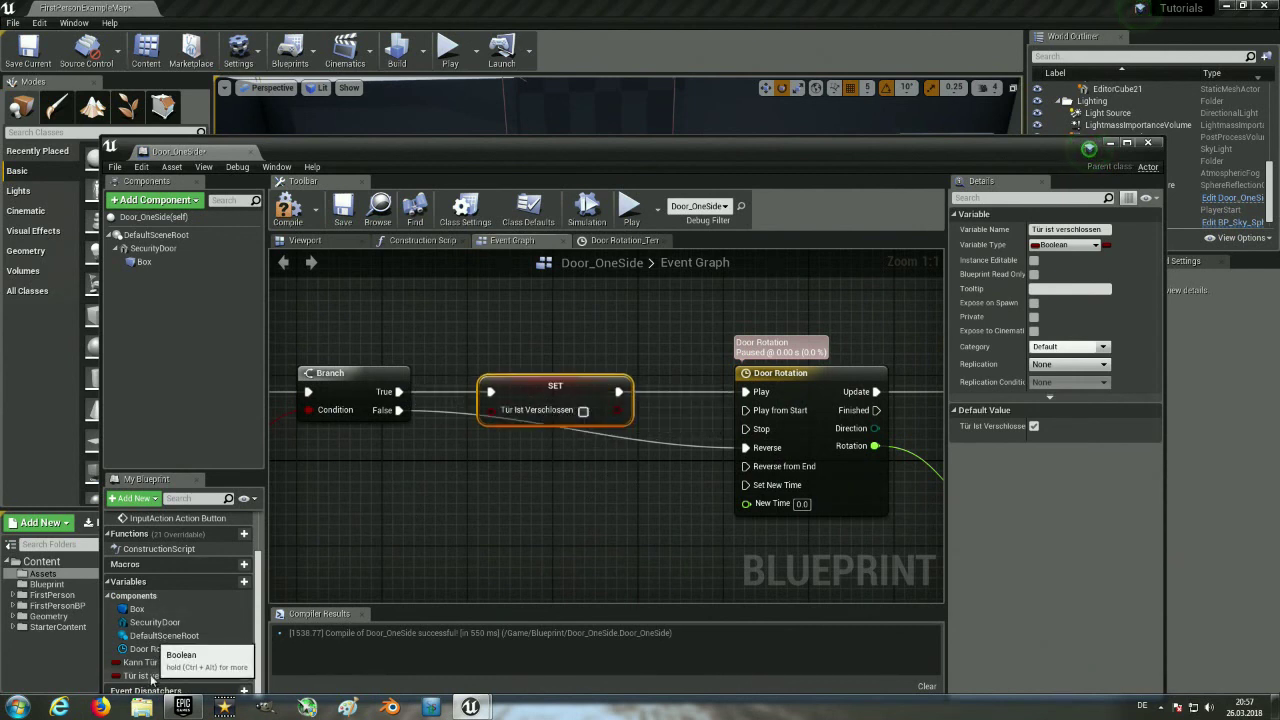
Add a second Tür ist verschlossen setter below the first one.
{"action": "left_click", "coordinate": [194, 676]}
{"action": "left_click_drag", "start_coordinate": [194, 676], "coordinate": [470, 408]}
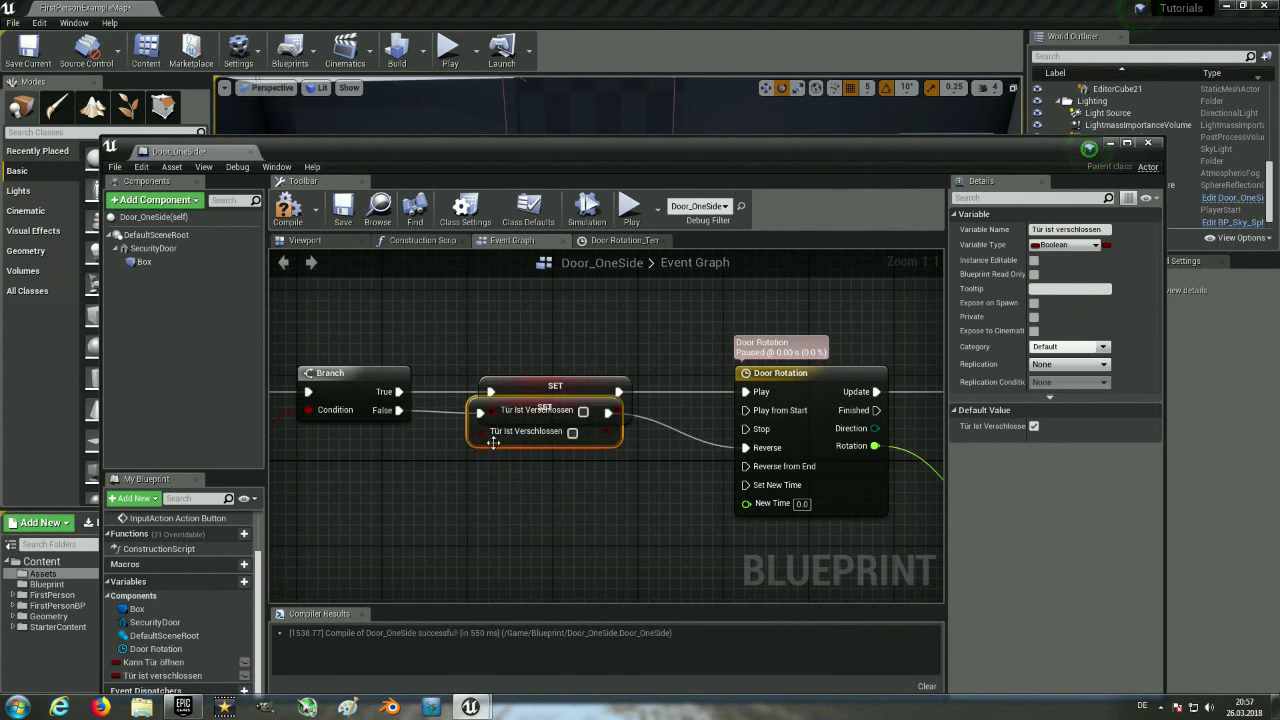
{"action": "left_click_drag", "start_coordinate": [502, 458], "coordinate": [513, 490]}
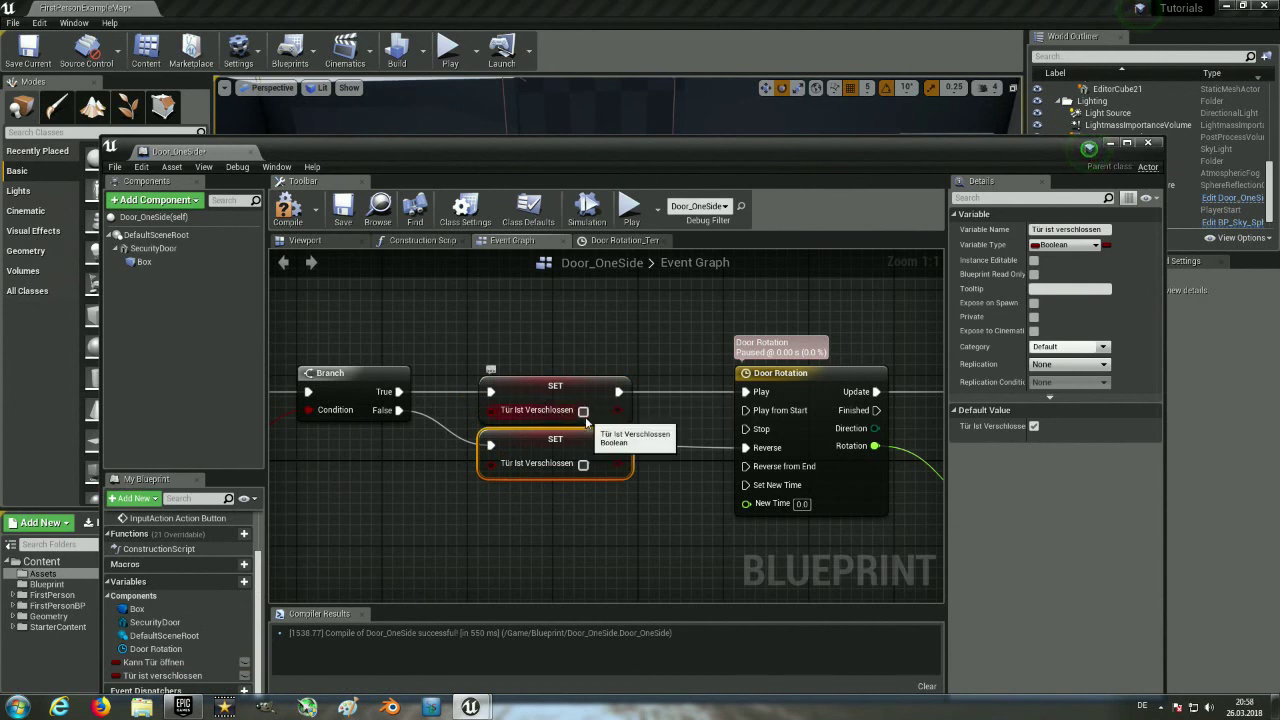
{"action": "left_click", "coordinate": [402, 400]}
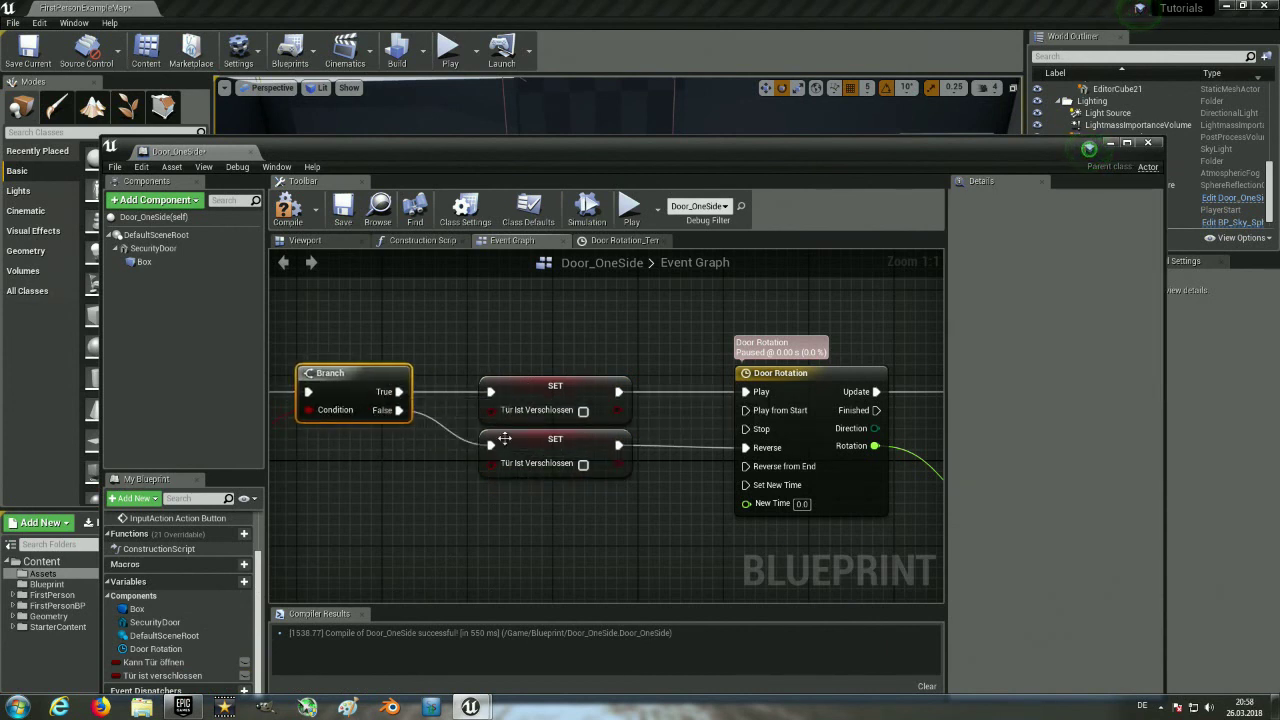
{"action": "scroll", "coordinate": [438, 520], "scroll_direction": "down", "scroll_amount": 4}
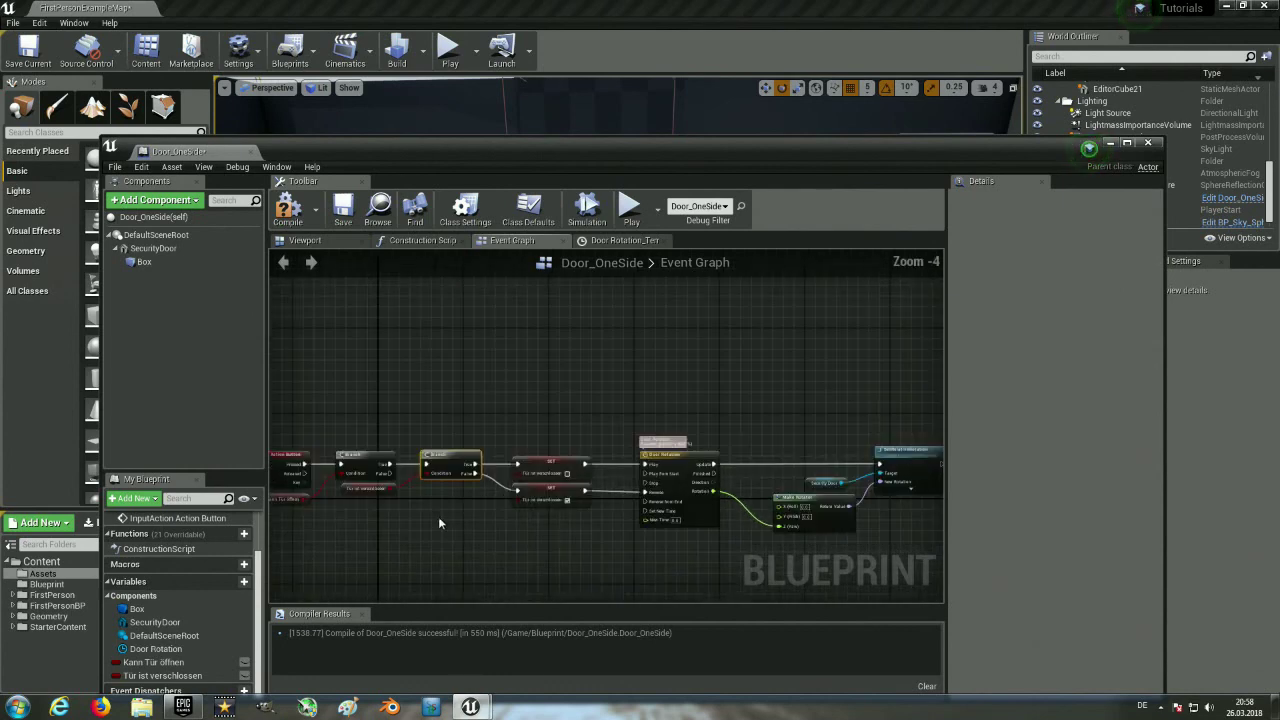
{"action": "scroll", "coordinate": [610, 515], "scroll_direction": "up", "scroll_amount": 4}
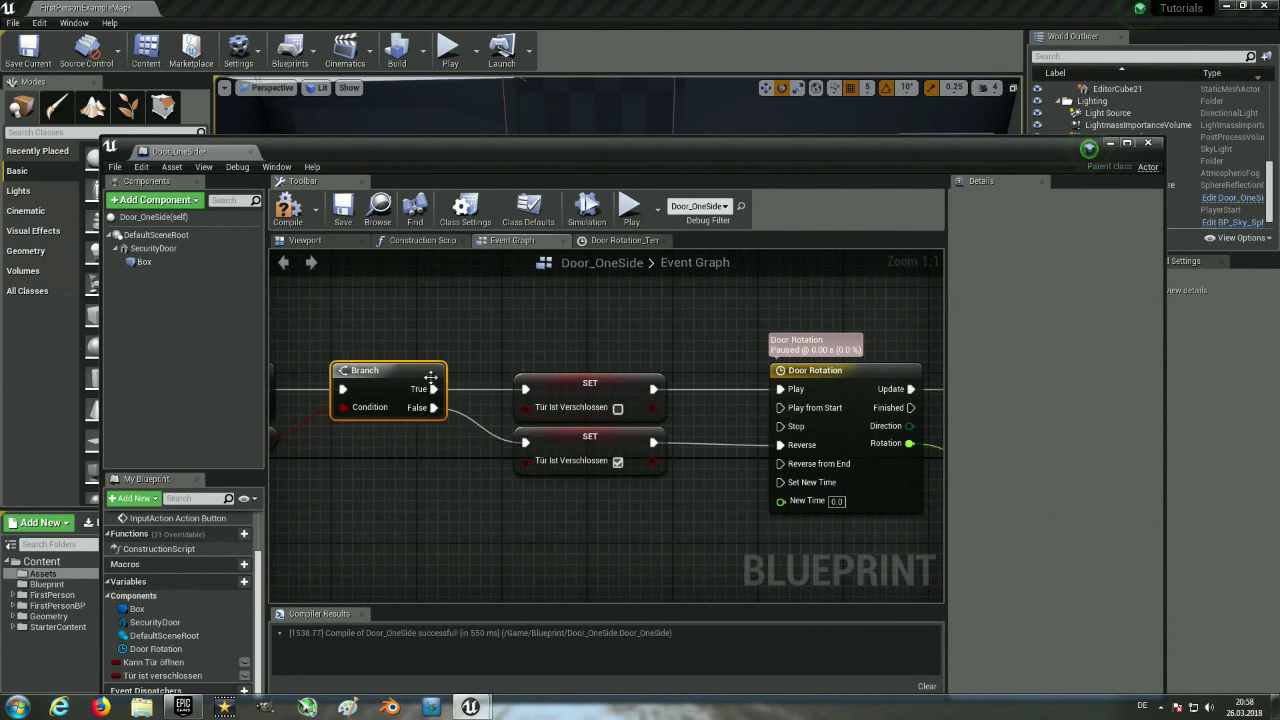
{"action": "right_click_drag", "start_coordinate": [432, 505], "coordinate": [523, 540]}
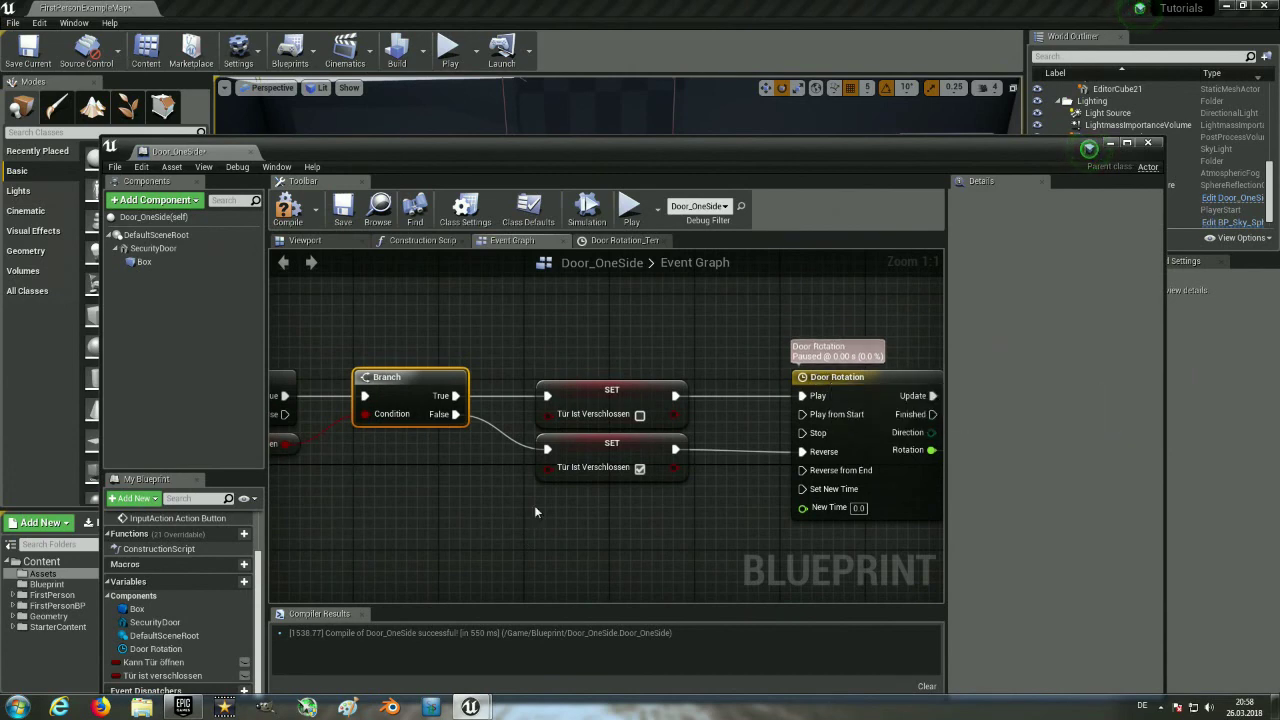
{"action": "right_click_drag", "start_coordinate": [631, 527], "coordinate": [571, 528]}
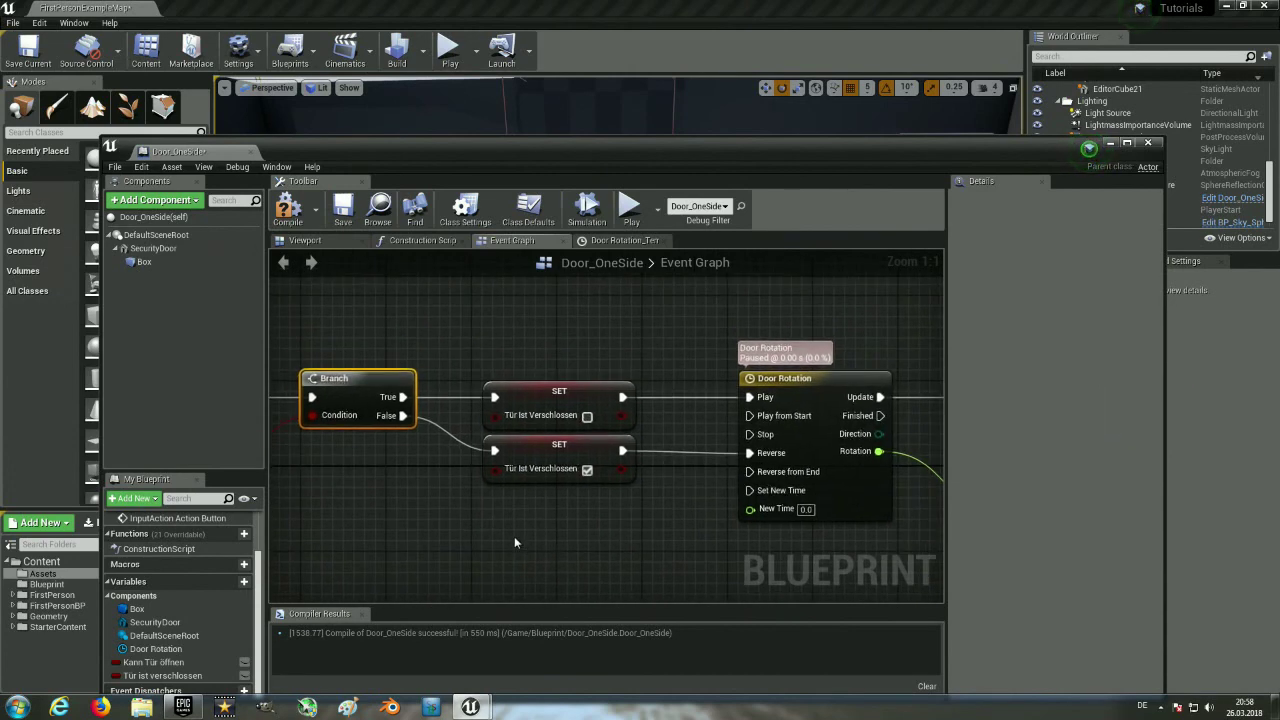
{"action": "scroll", "coordinate": [517, 531], "scroll_direction": "down", "scroll_amount": 2}
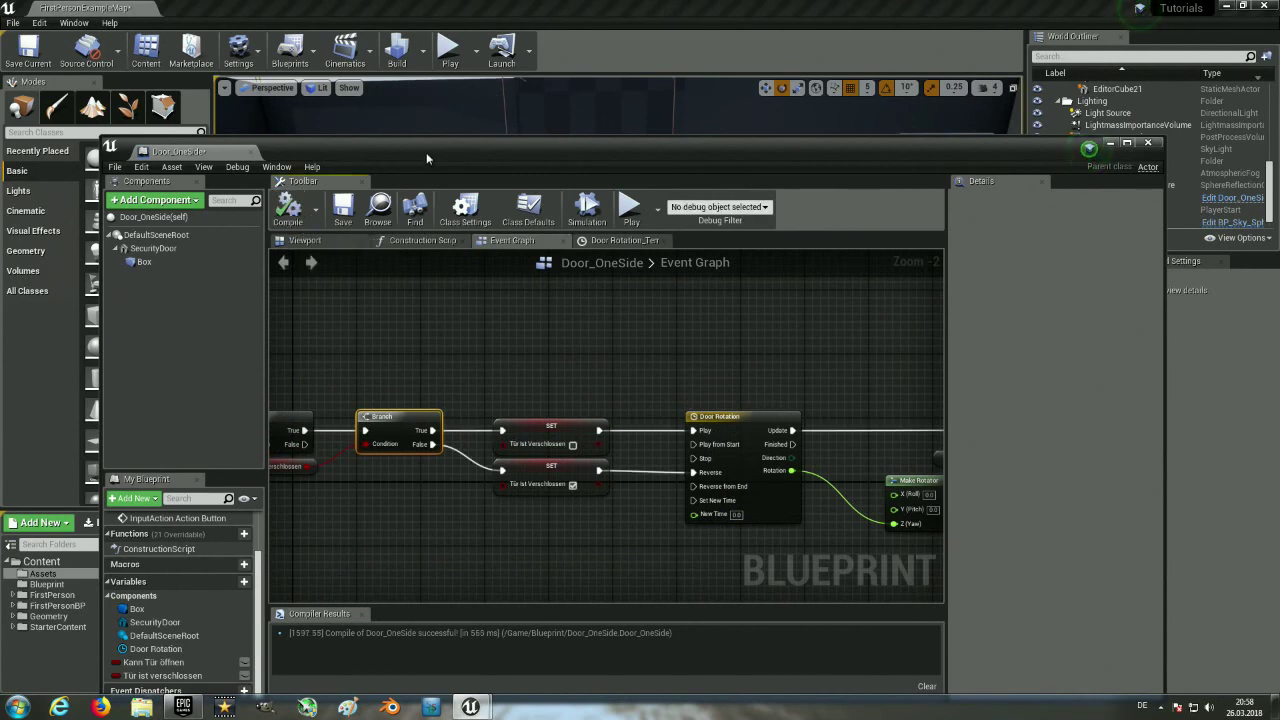
Play the level, walk up to the door, then stop the session.
{"action": "left_click_drag", "start_coordinate": [426, 152], "coordinate": [412, 560]}
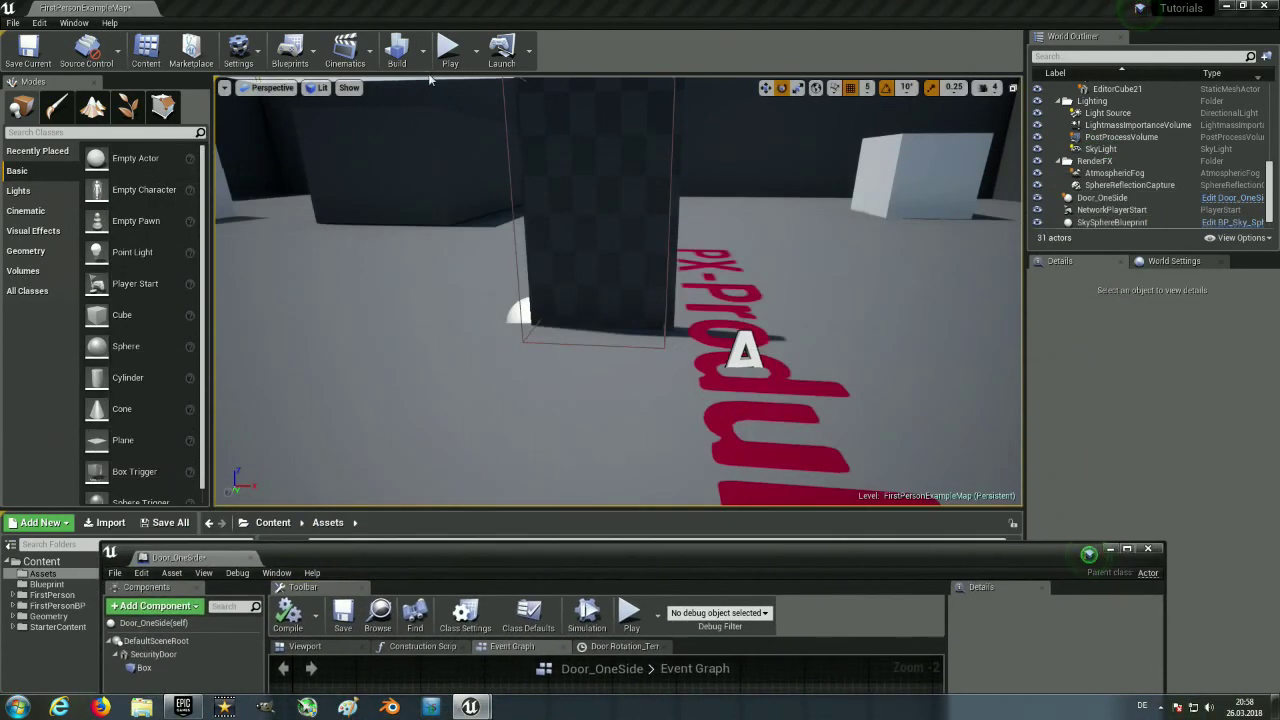
{"action": "left_click", "coordinate": [449, 47]}
{"action": "key", "text": "w"}
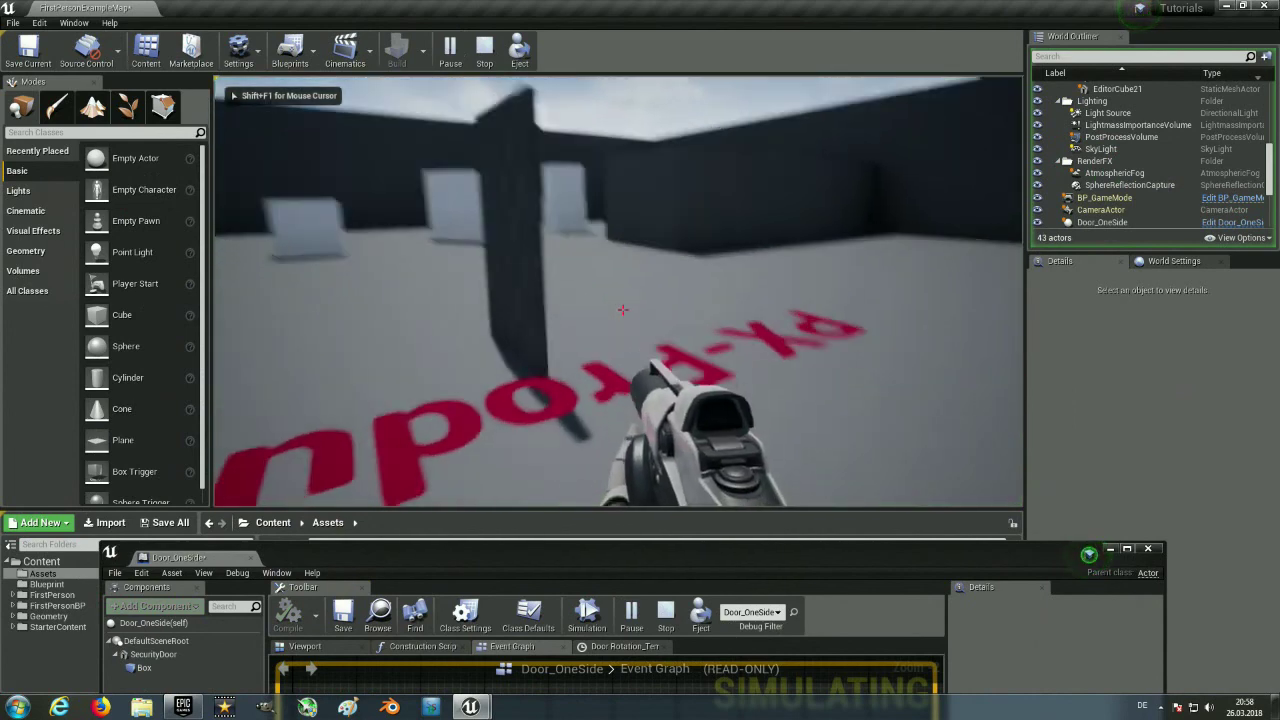
{"action": "key", "text": "s"}
{"action": "key", "text": "s"}
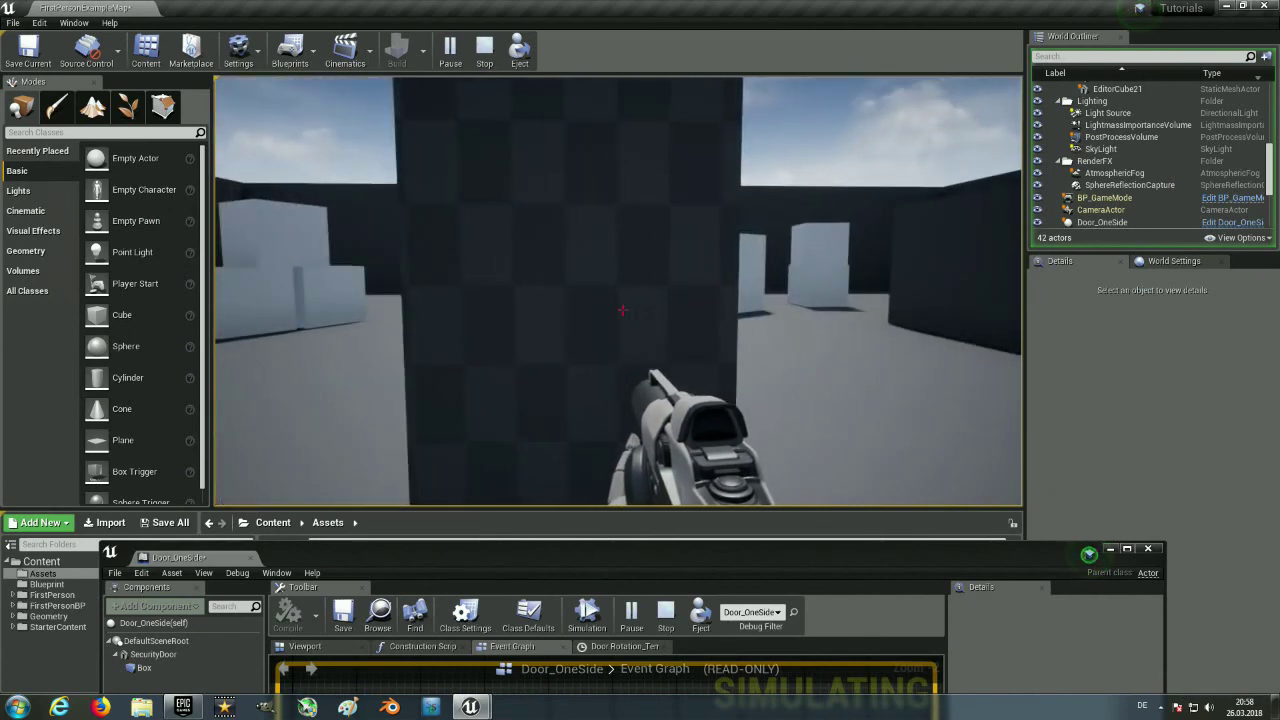
{"action": "key", "text": "w"}
{"action": "key", "text": "d"}
{"action": "key", "text": "s"}
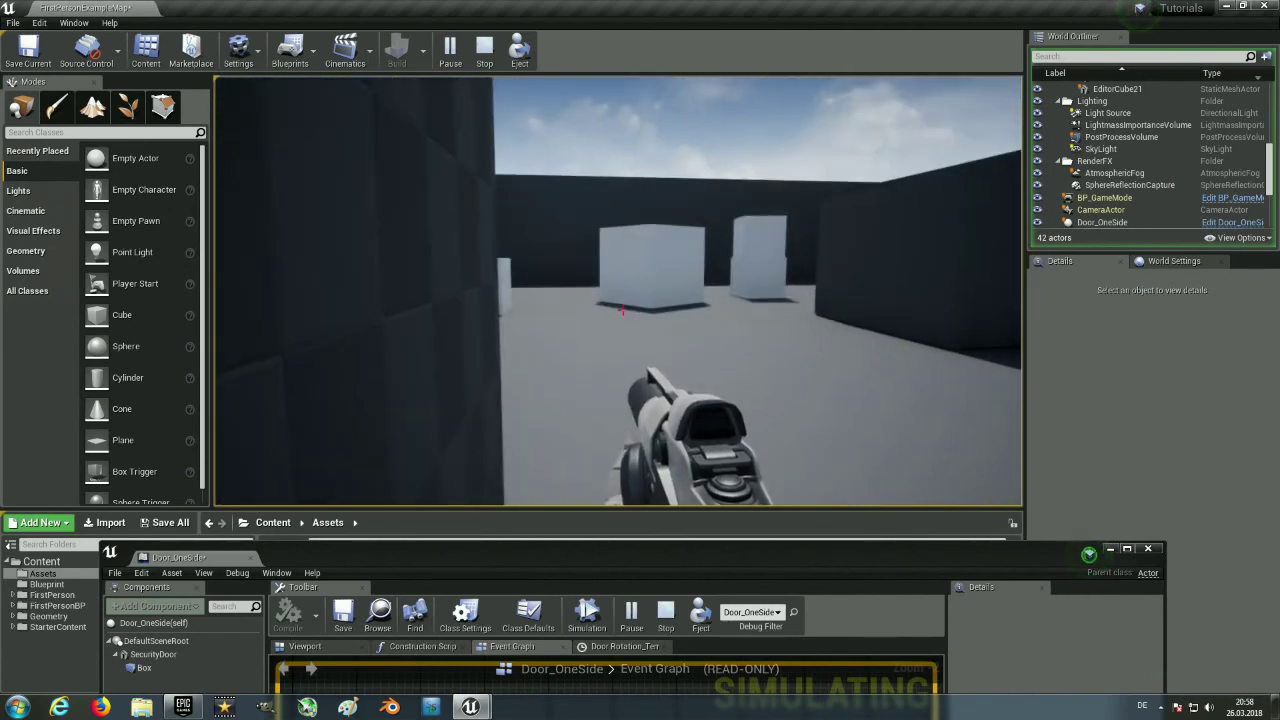
{"action": "key", "text": "a"}
{"action": "key", "text": "w"}
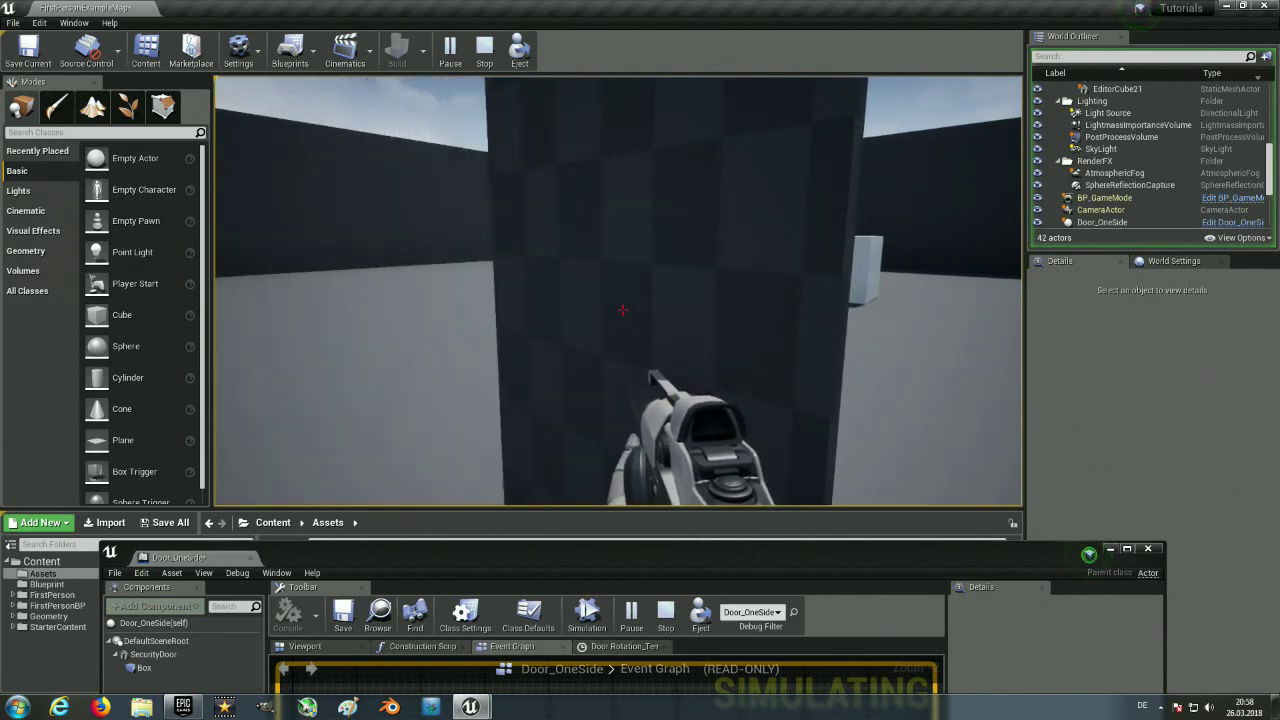
{"action": "key", "text": "Escape"}
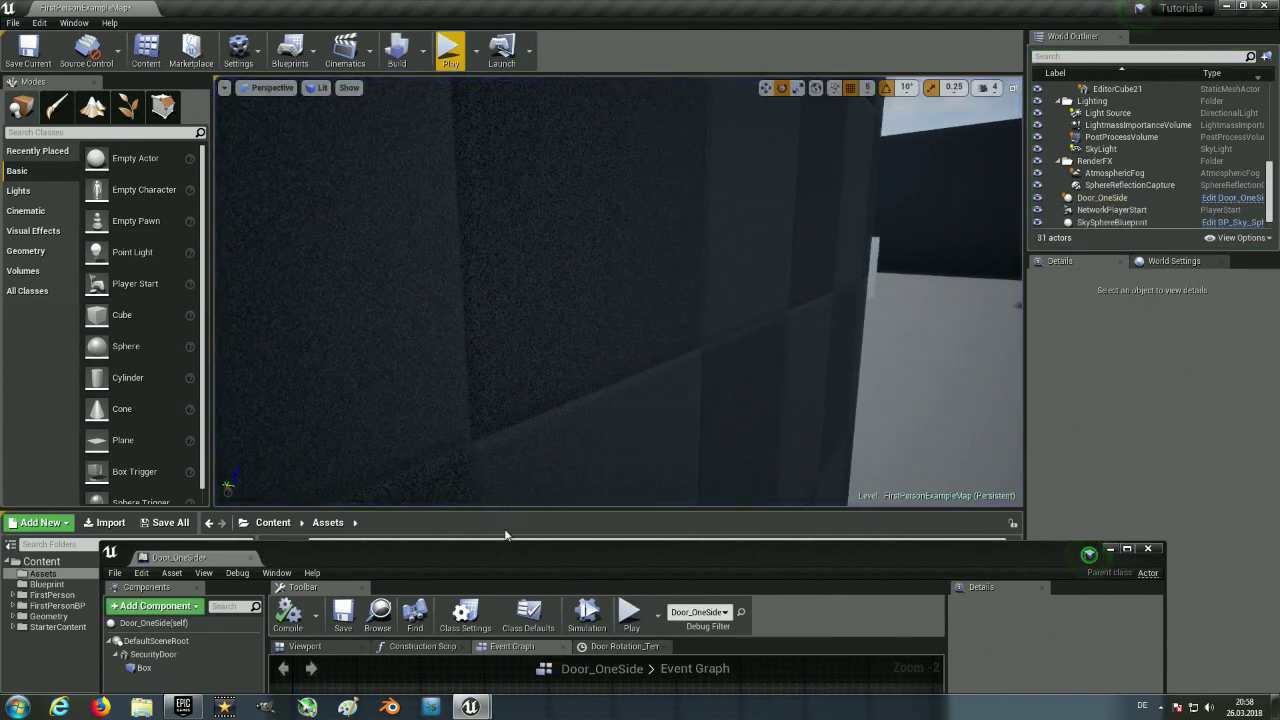
Bring the Door_OneSide blueprint editor back over the level and zoom the graph.
{"action": "left_click_drag", "start_coordinate": [500, 555], "coordinate": [482, 136]}
{"action": "scroll", "coordinate": [541, 484], "scroll_direction": "down", "scroll_amount": 2}
{"action": "scroll", "coordinate": [492, 415], "scroll_direction": "down", "scroll_amount": 1}
{"action": "scroll", "coordinate": [492, 415], "scroll_direction": "up", "scroll_amount": 1}
{"action": "scroll", "coordinate": [494, 492], "scroll_direction": "up", "scroll_amount": 1}
{"action": "scroll", "coordinate": [494, 492], "scroll_direction": "up", "scroll_amount": 1}
{"action": "scroll", "coordinate": [473, 508], "scroll_direction": "up", "scroll_amount": 1}
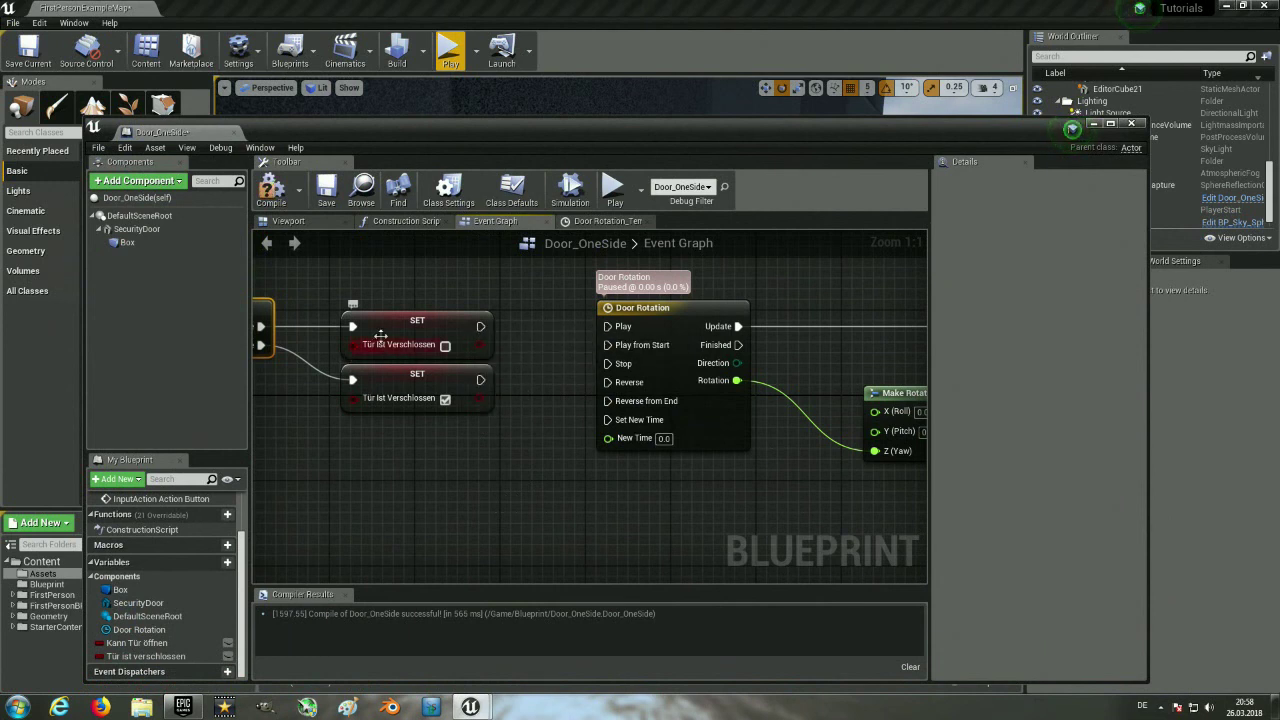
Move both SET nodes aside and wire Branch True to Door Rotation Play, False to Reverse.
{"action": "left_click", "coordinate": [352, 372]}
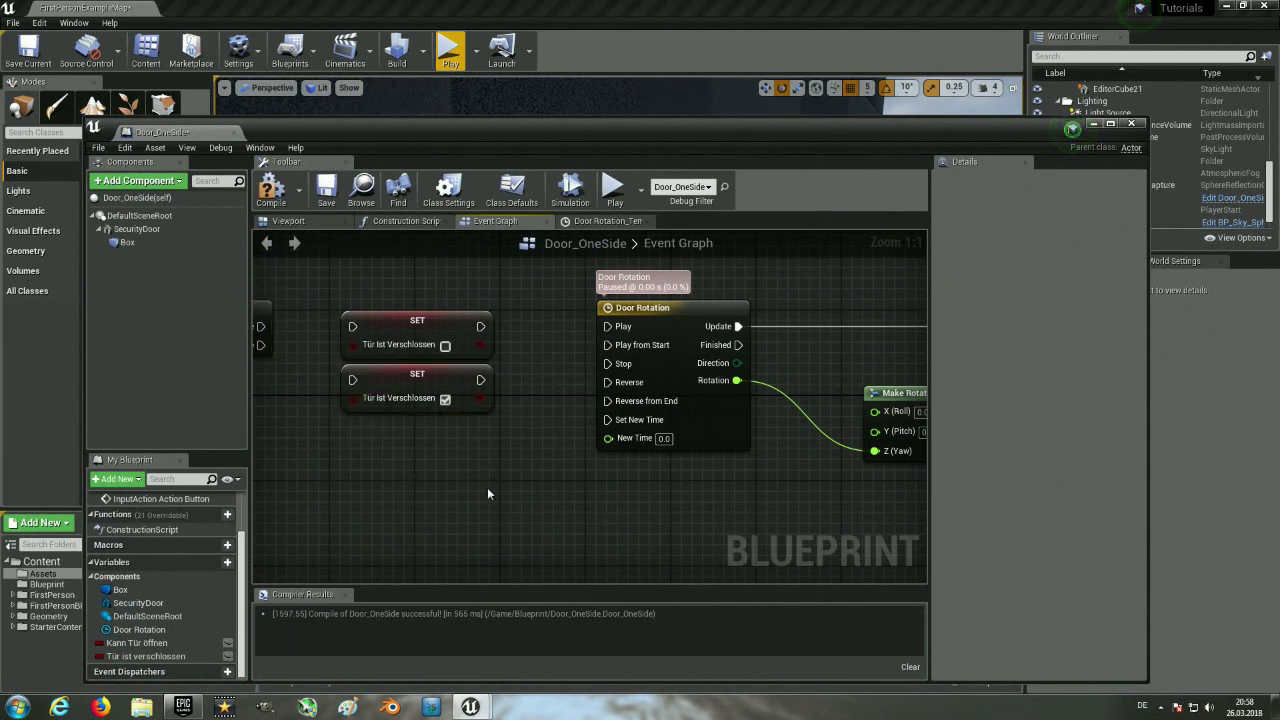
{"action": "left_click_drag", "start_coordinate": [380, 335], "coordinate": [326, 538]}
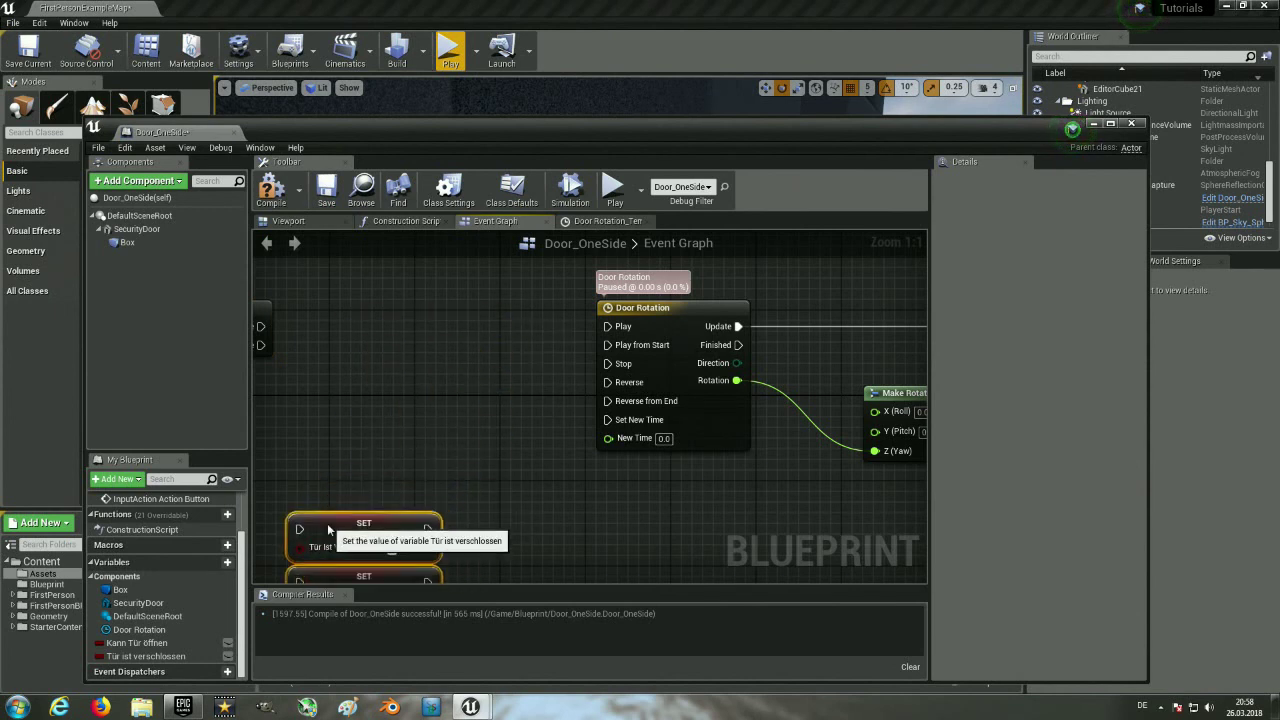
{"action": "right_click_drag", "start_coordinate": [319, 333], "coordinate": [397, 324]}
{"action": "left_click_drag", "start_coordinate": [340, 321], "coordinate": [690, 323]}
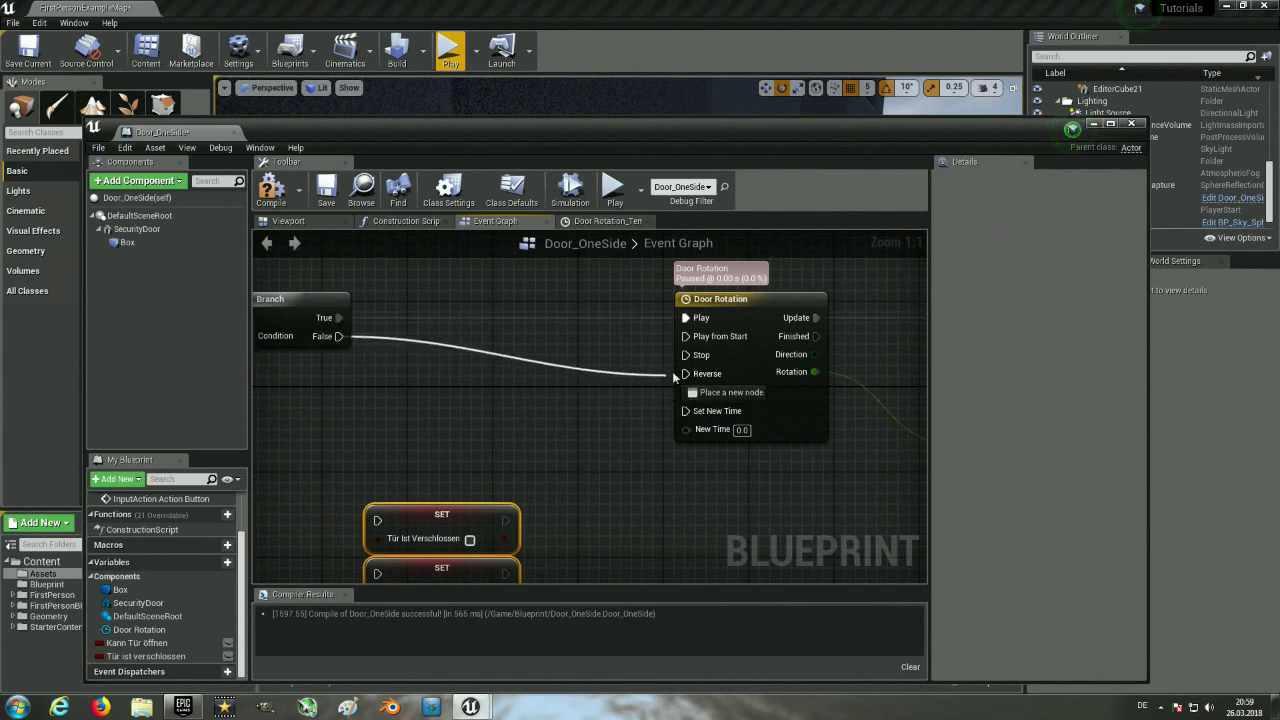
{"action": "left_click_drag", "start_coordinate": [692, 378], "coordinate": [686, 374]}
{"action": "right_click_drag", "start_coordinate": [821, 388], "coordinate": [496, 323]}
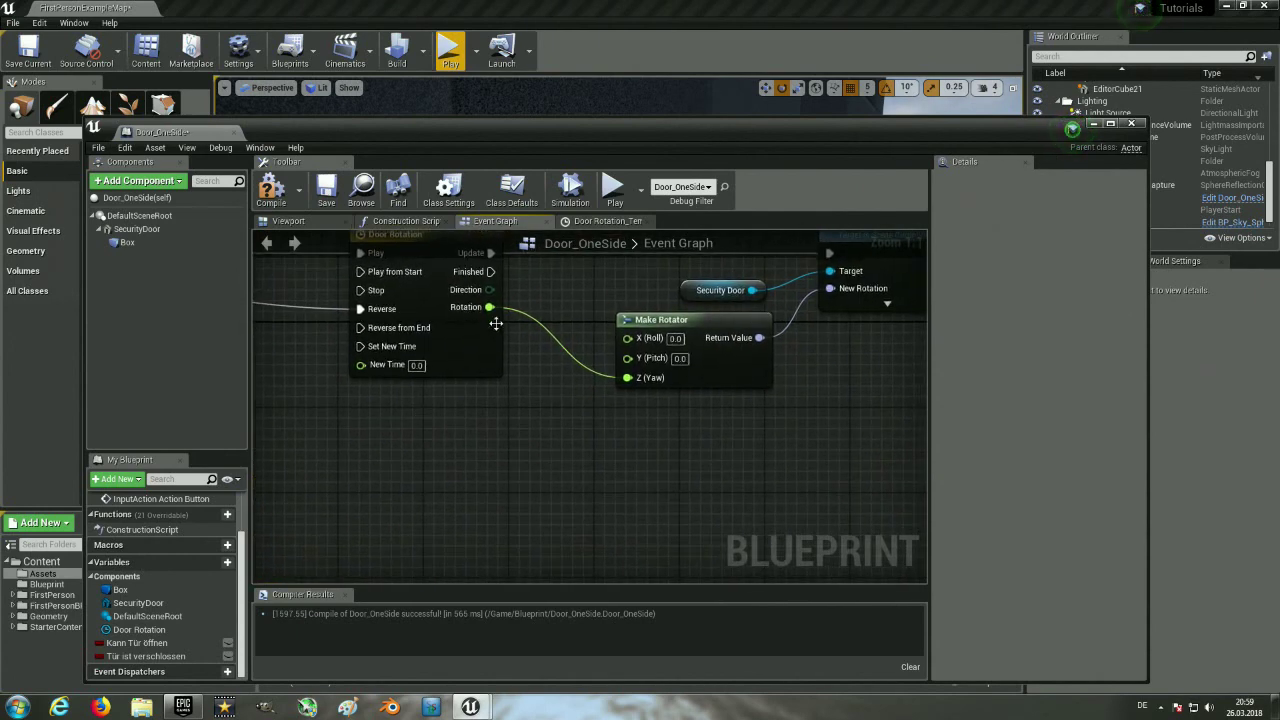
Select the second Branch and its Tür ist Verschlossen getter for copying.
{"action": "left_click_drag", "start_coordinate": [492, 272], "coordinate": [547, 403]}
{"action": "scroll", "coordinate": [510, 497], "scroll_direction": "down", "scroll_amount": 2}
{"action": "mouse_move", "coordinate": [361, 468]}
{"action": "right_mouse_down"}
{"action": "mouse_move", "coordinate": [600, 421]}
{"action": "mouse_move", "coordinate": [616, 435]}
{"action": "right_mouse_up"}
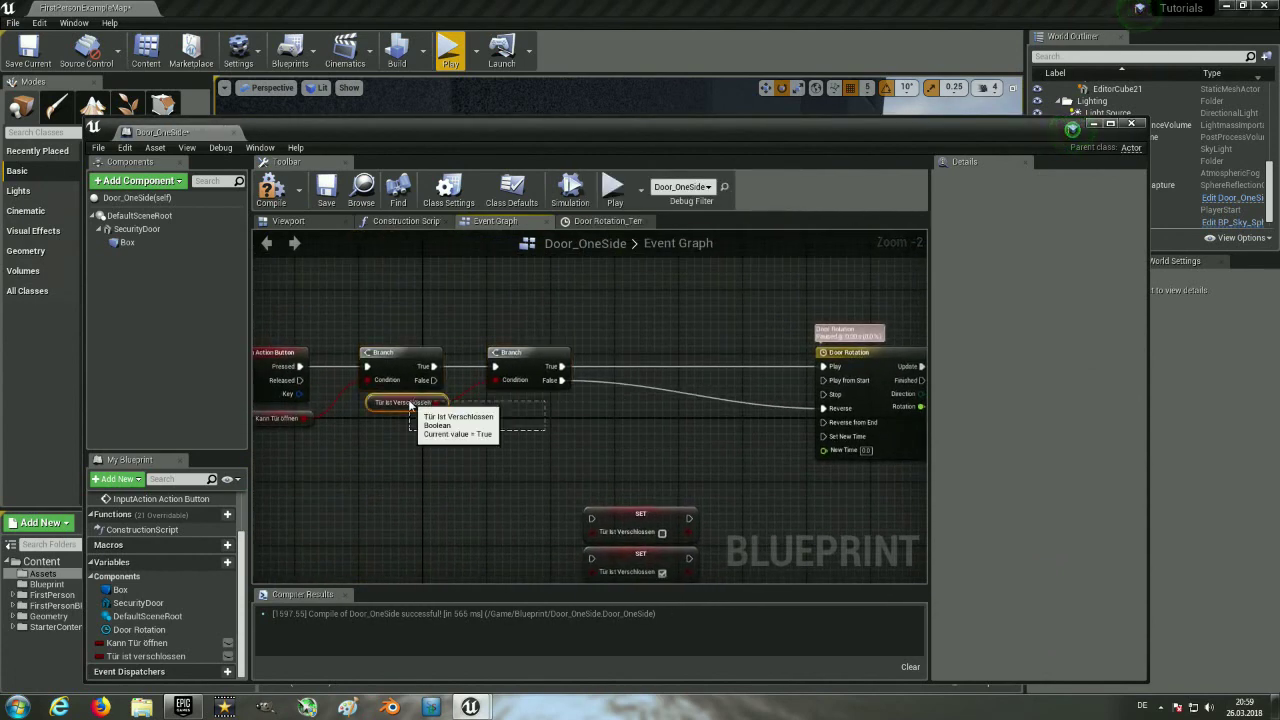
{"action": "left_click", "coordinate": [418, 402]}
{"action": "left_click", "coordinate": [519, 357], "text": "ctrl"}
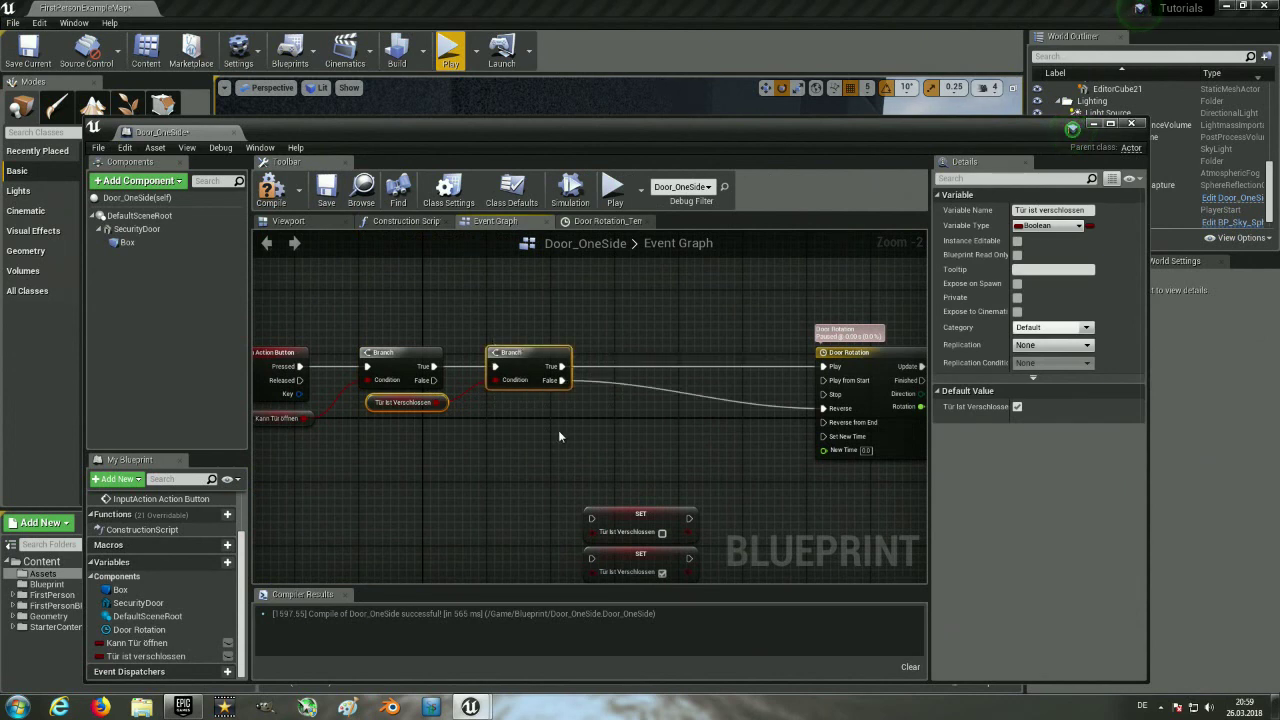
{"action": "left_click", "coordinate": [558, 436]}
{"action": "right_click_drag", "start_coordinate": [691, 448], "coordinate": [663, 470]}
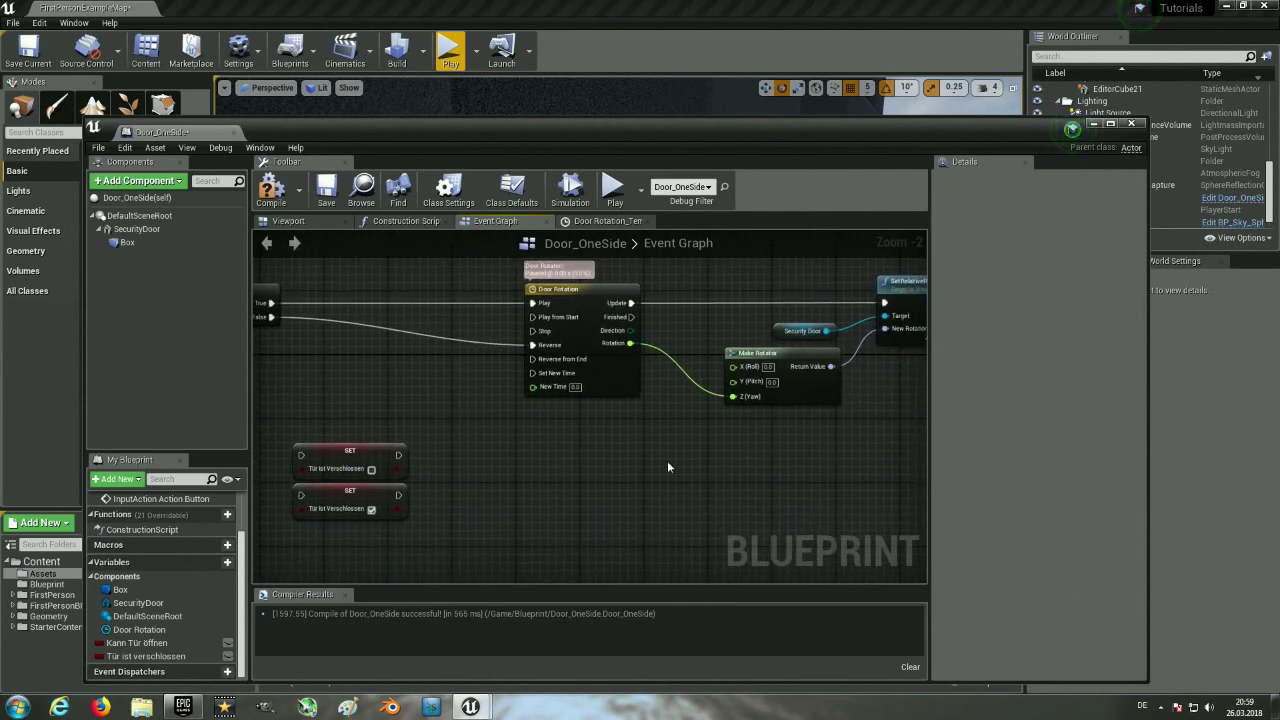
Paste the Branch and getter and connect Door Rotation's Finished to the new Branch.
{"action": "key", "text": "ctrl+v"}
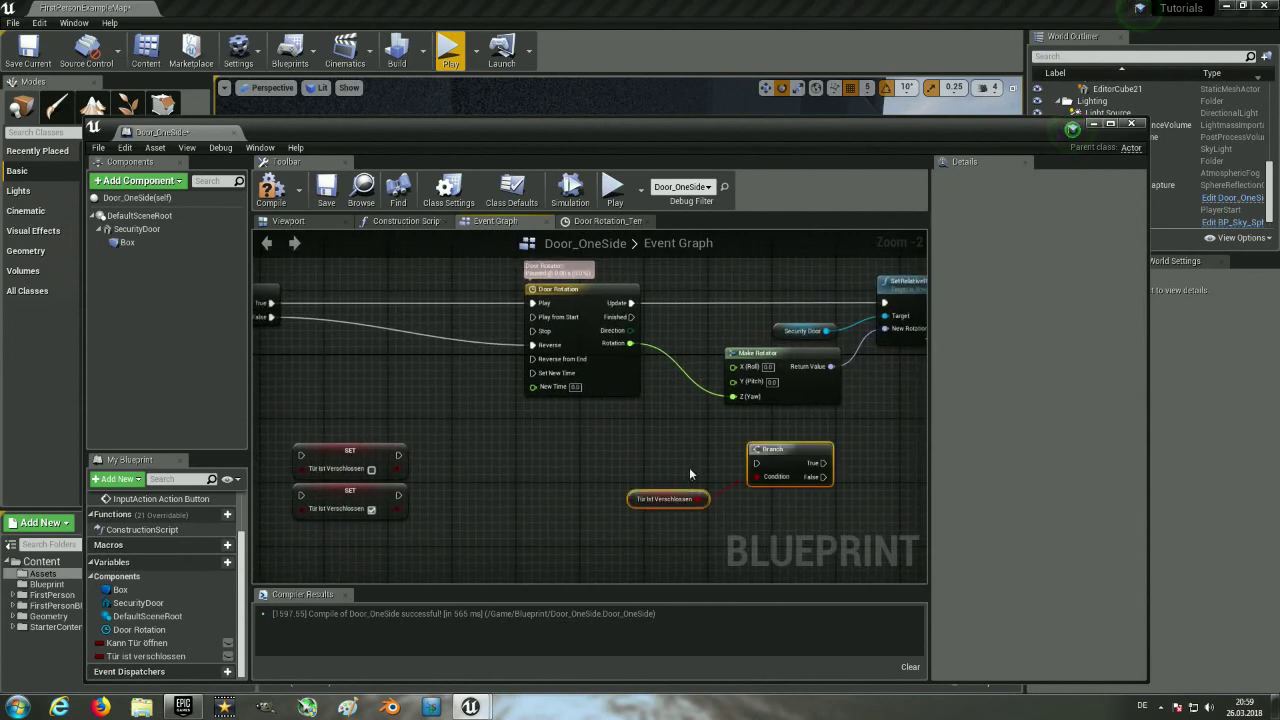
{"action": "right_click_drag", "start_coordinate": [686, 468], "coordinate": [543, 470]}
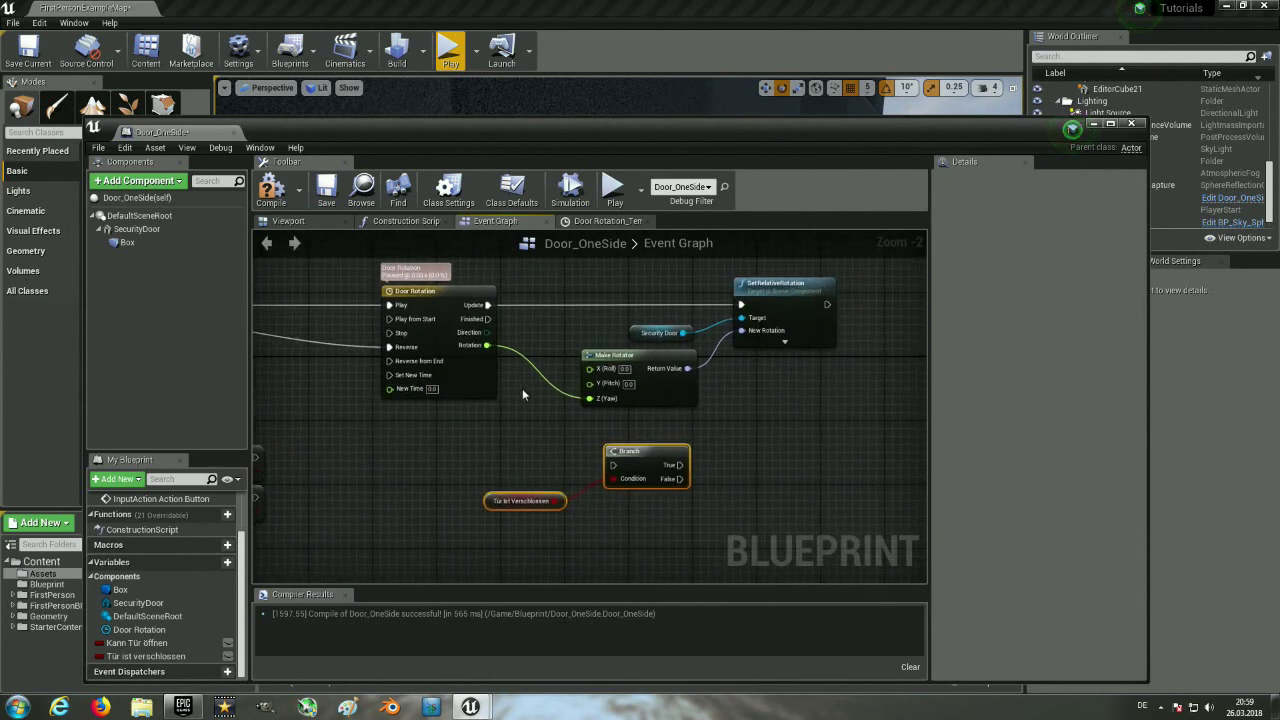
{"action": "scroll", "coordinate": [515, 380], "scroll_direction": "up", "scroll_amount": 2}
{"action": "left_click_drag", "start_coordinate": [478, 295], "coordinate": [506, 293]}
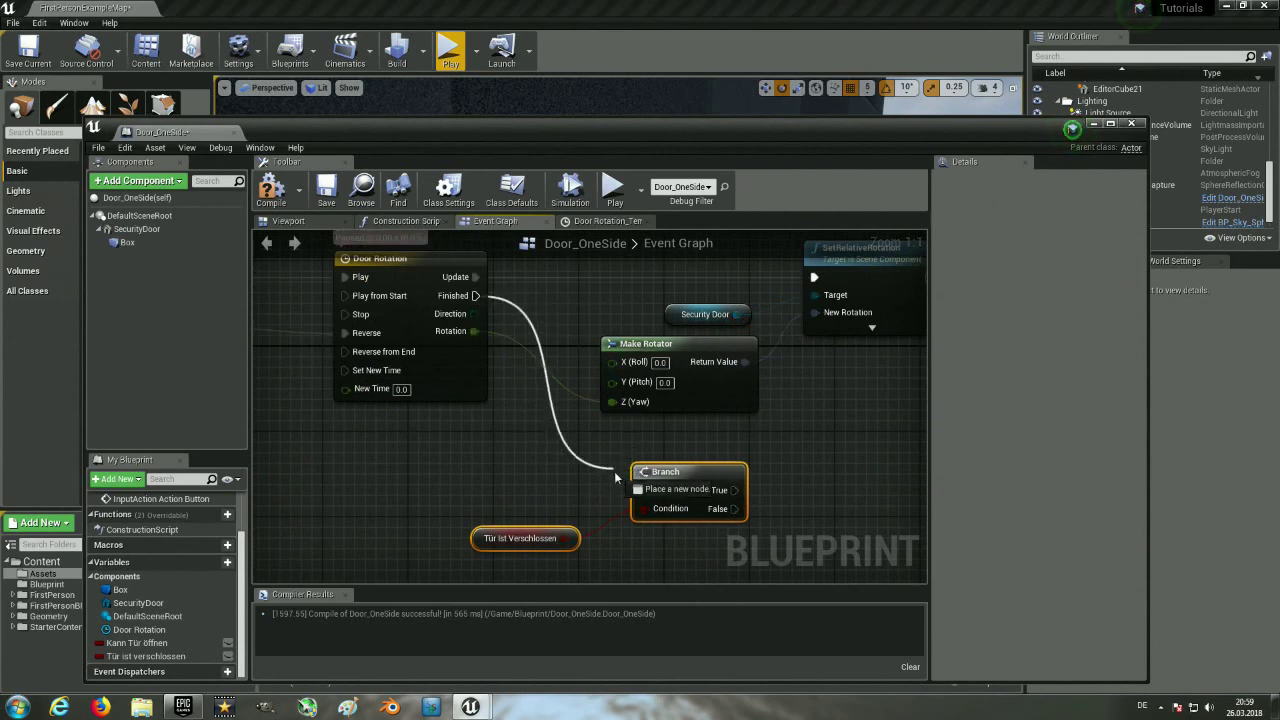
{"action": "mouse_move", "coordinate": [660, 506]}
{"action": "left_mouse_down"}
{"action": "mouse_move", "coordinate": [643, 491]}
{"action": "mouse_move", "coordinate": [646, 455]}
{"action": "left_mouse_up"}
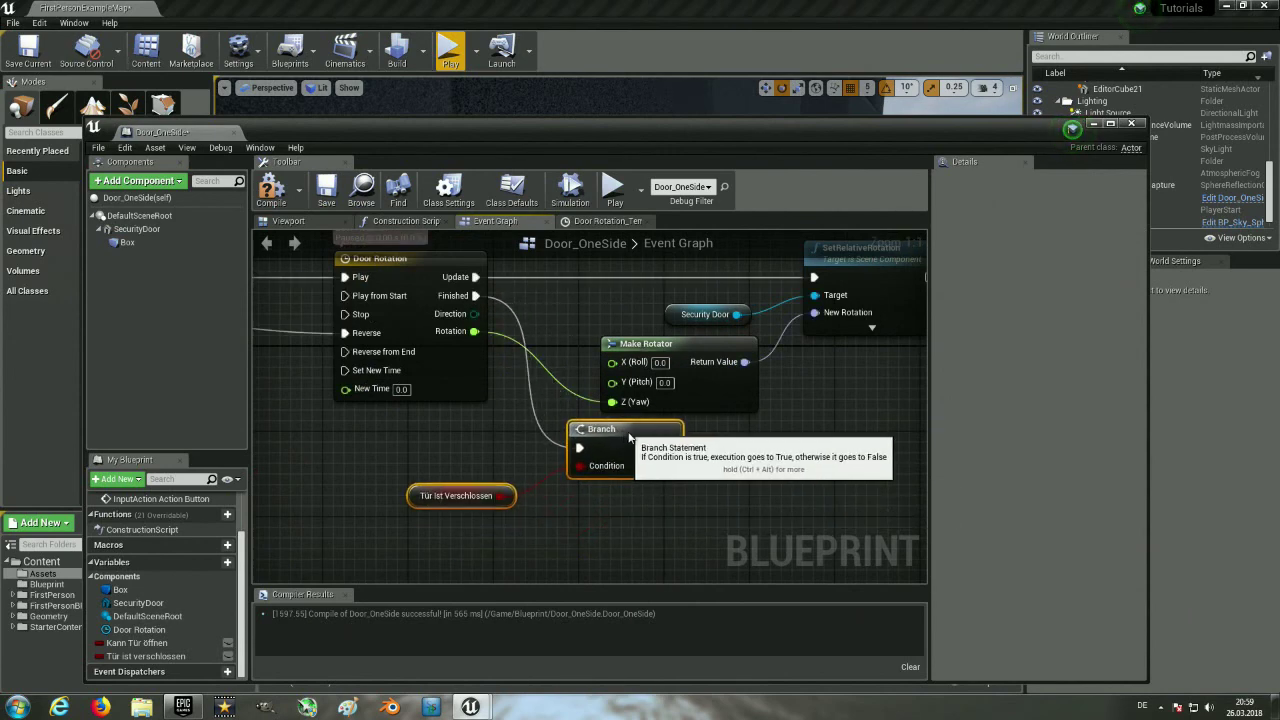
Wire the Branch's True to the unchecked SET node and False to the checked one.
{"action": "scroll", "coordinate": [610, 532], "scroll_direction": "down", "scroll_amount": 2}
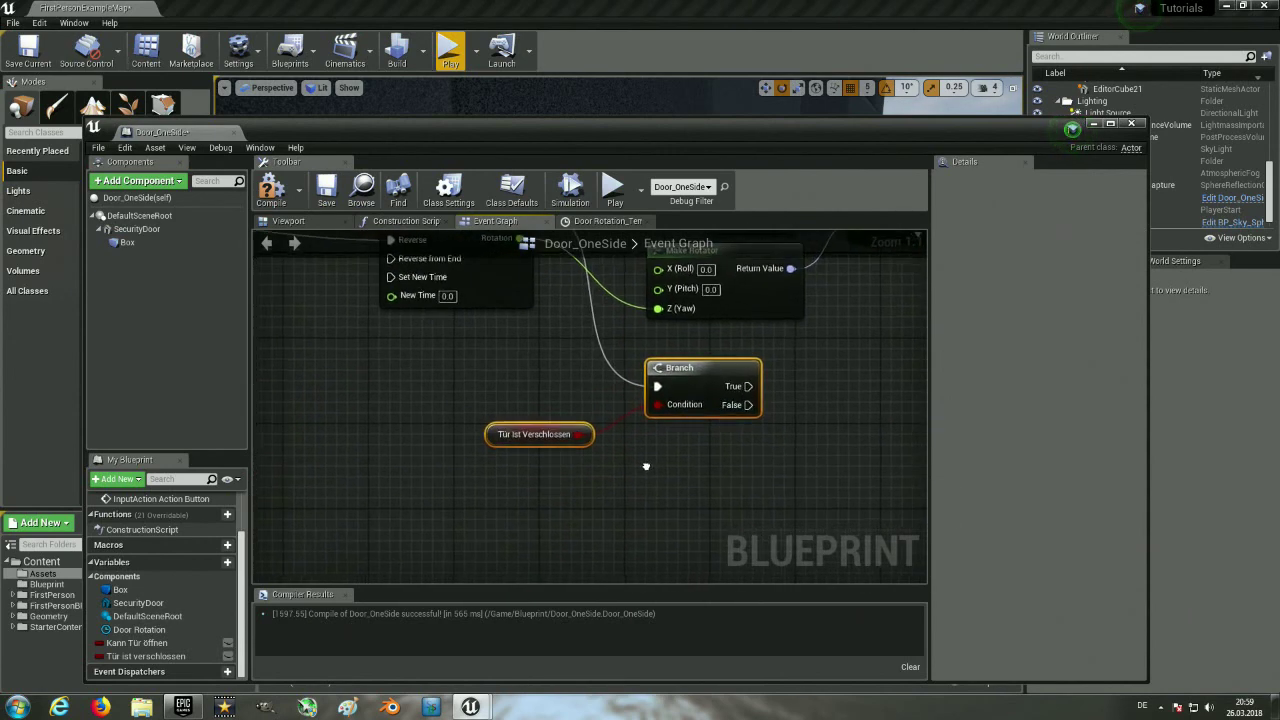
{"action": "scroll", "coordinate": [490, 521], "scroll_direction": "down", "scroll_amount": 1}
{"action": "mouse_move", "coordinate": [326, 462]}
{"action": "left_mouse_down"}
{"action": "mouse_move", "coordinate": [260, 401]}
{"action": "mouse_move", "coordinate": [792, 412]}
{"action": "left_mouse_up"}
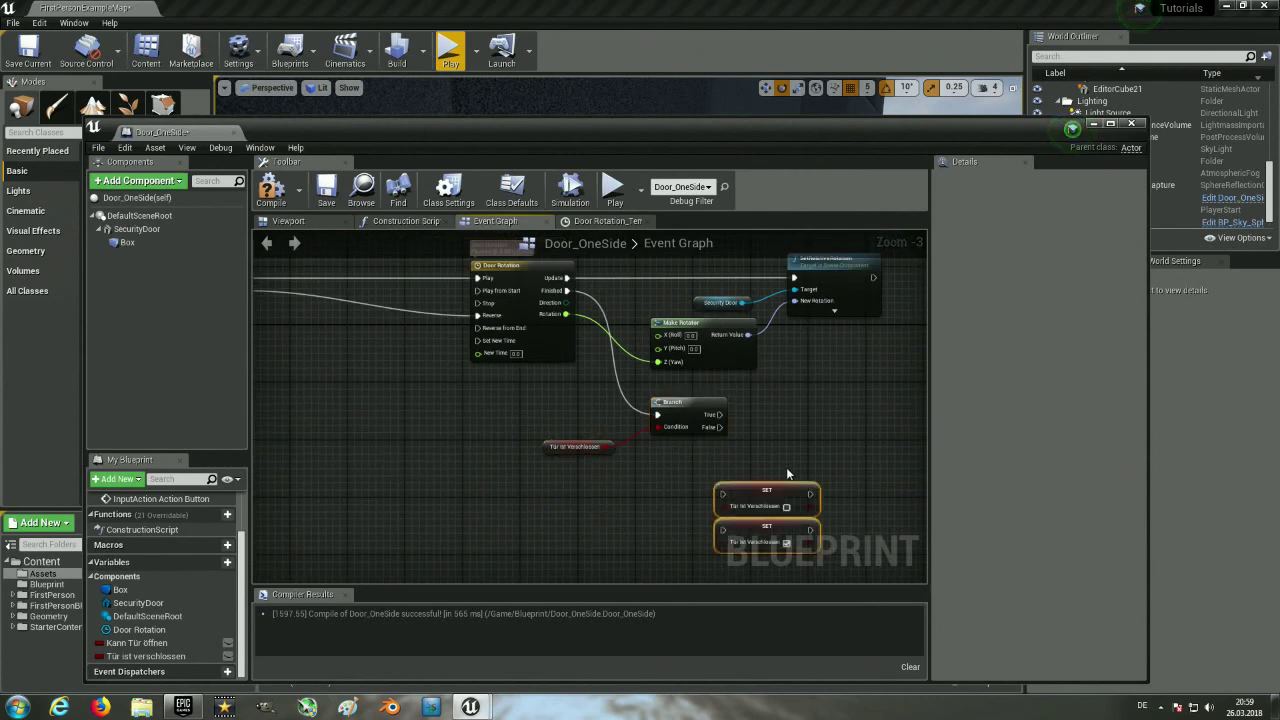
{"action": "scroll", "coordinate": [708, 440], "scroll_direction": "up", "scroll_amount": 4}
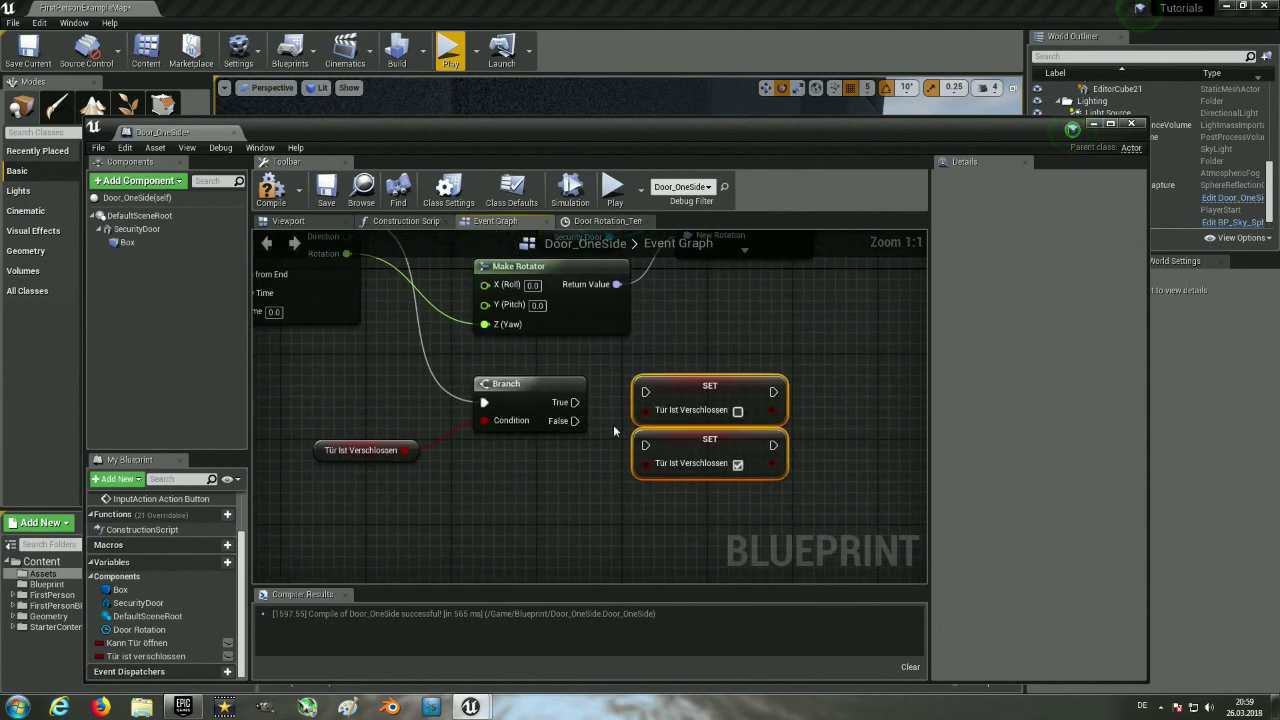
{"action": "left_click_drag", "start_coordinate": [654, 395], "coordinate": [645, 401]}
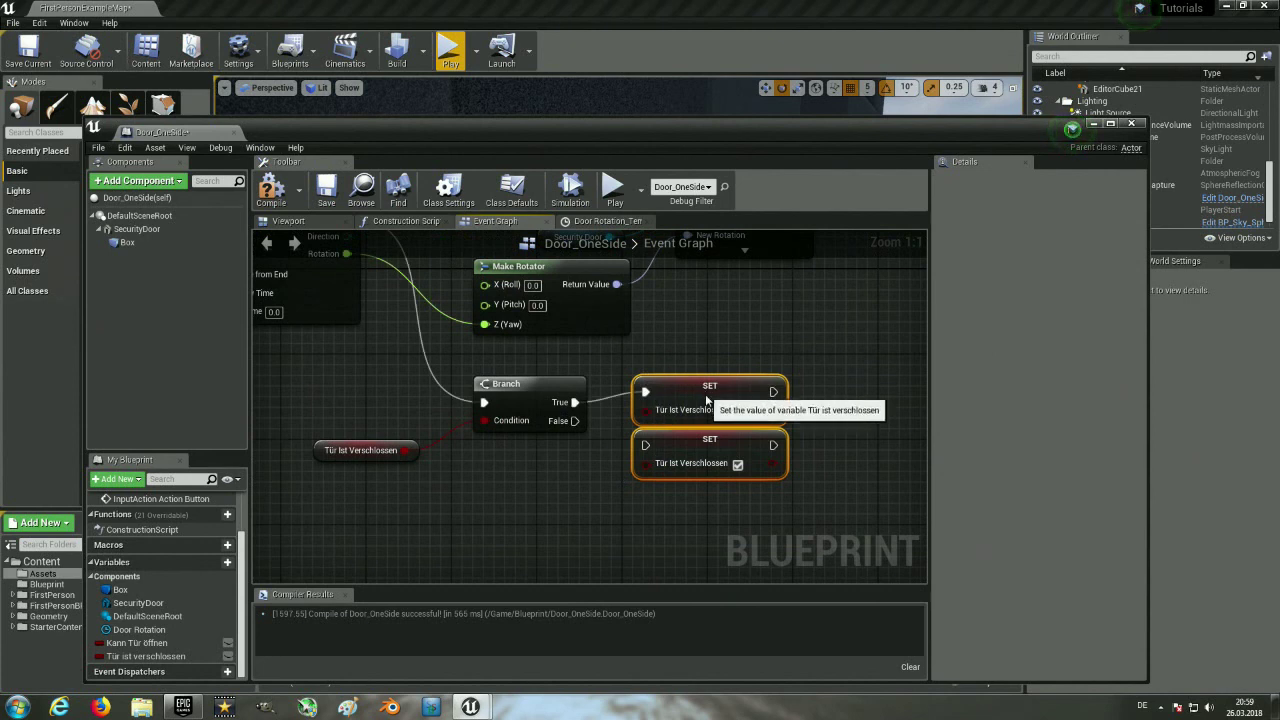
{"action": "left_click_drag", "start_coordinate": [574, 421], "coordinate": [648, 458]}
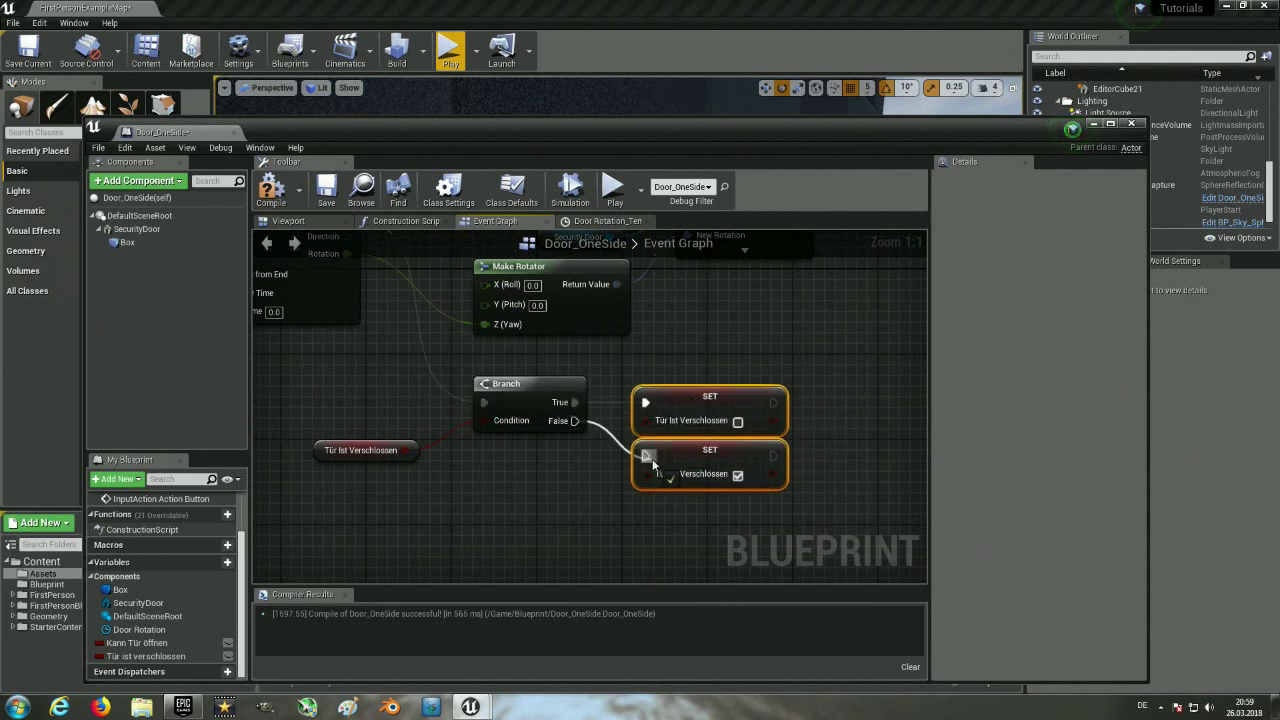
Compile the blueprint and frame the new Branch and SET logic.
{"action": "right_click_drag", "start_coordinate": [577, 512], "coordinate": [507, 497]}
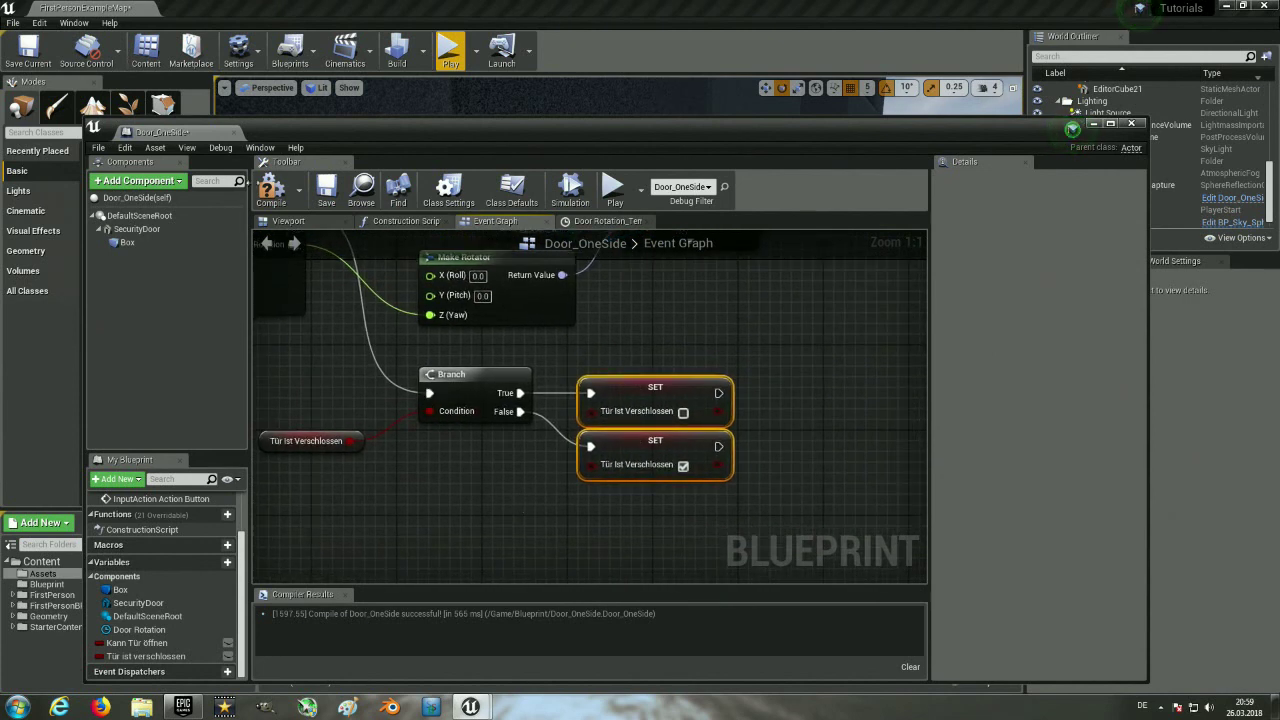
{"action": "left_click", "coordinate": [271, 188]}
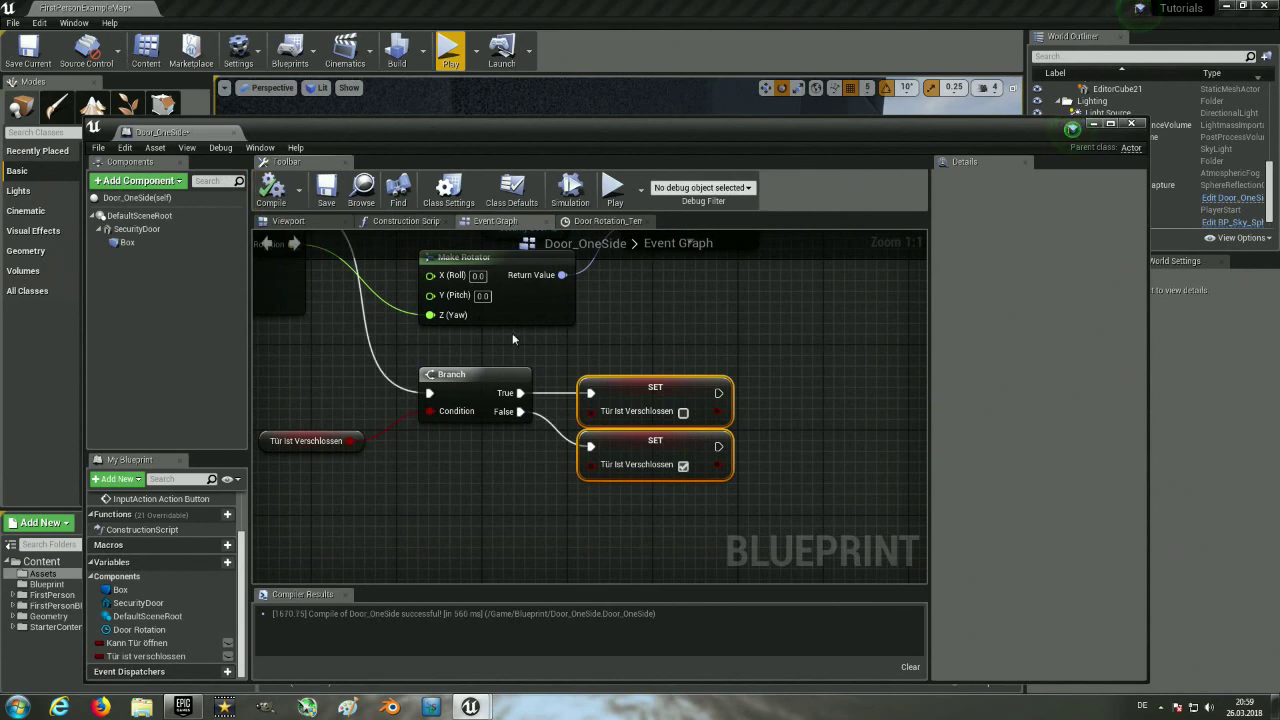
{"action": "right_click_drag", "start_coordinate": [512, 340], "coordinate": [586, 377]}
{"action": "scroll", "coordinate": [586, 377], "scroll_direction": "down", "scroll_amount": 1}
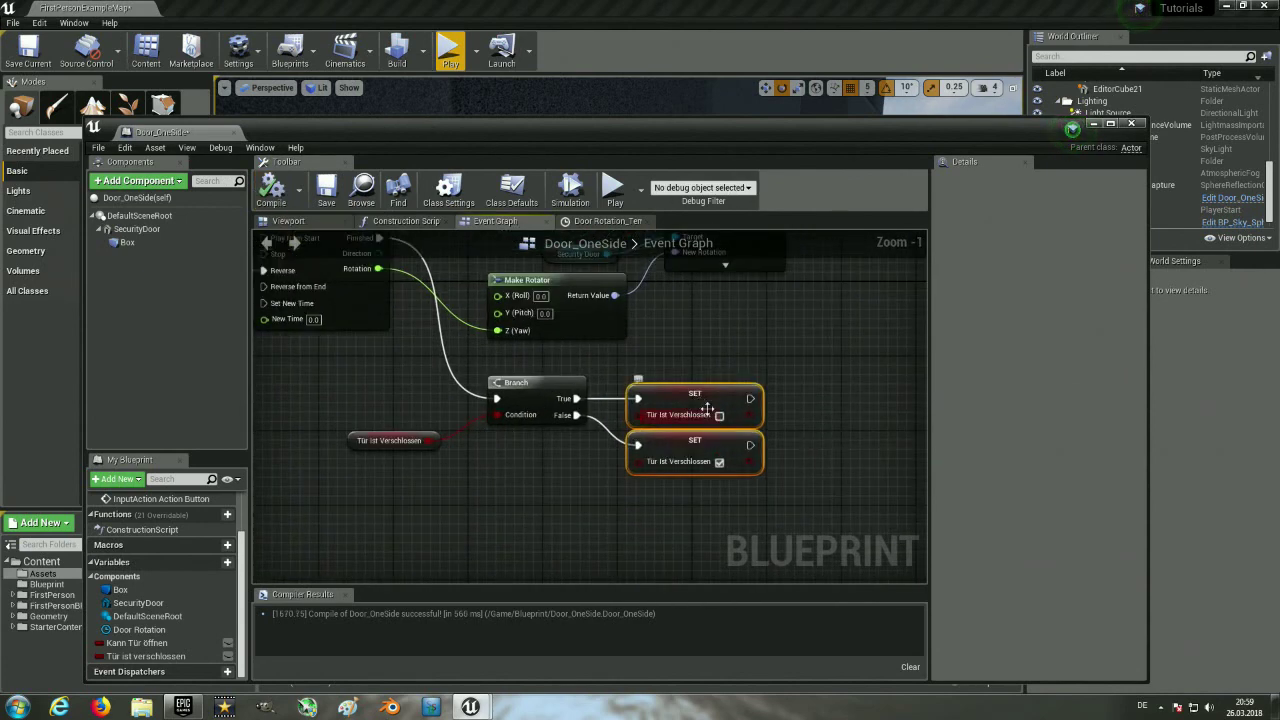
{"action": "right_click_drag", "start_coordinate": [720, 323], "coordinate": [722, 366]}
{"action": "left_click", "coordinate": [722, 366]}
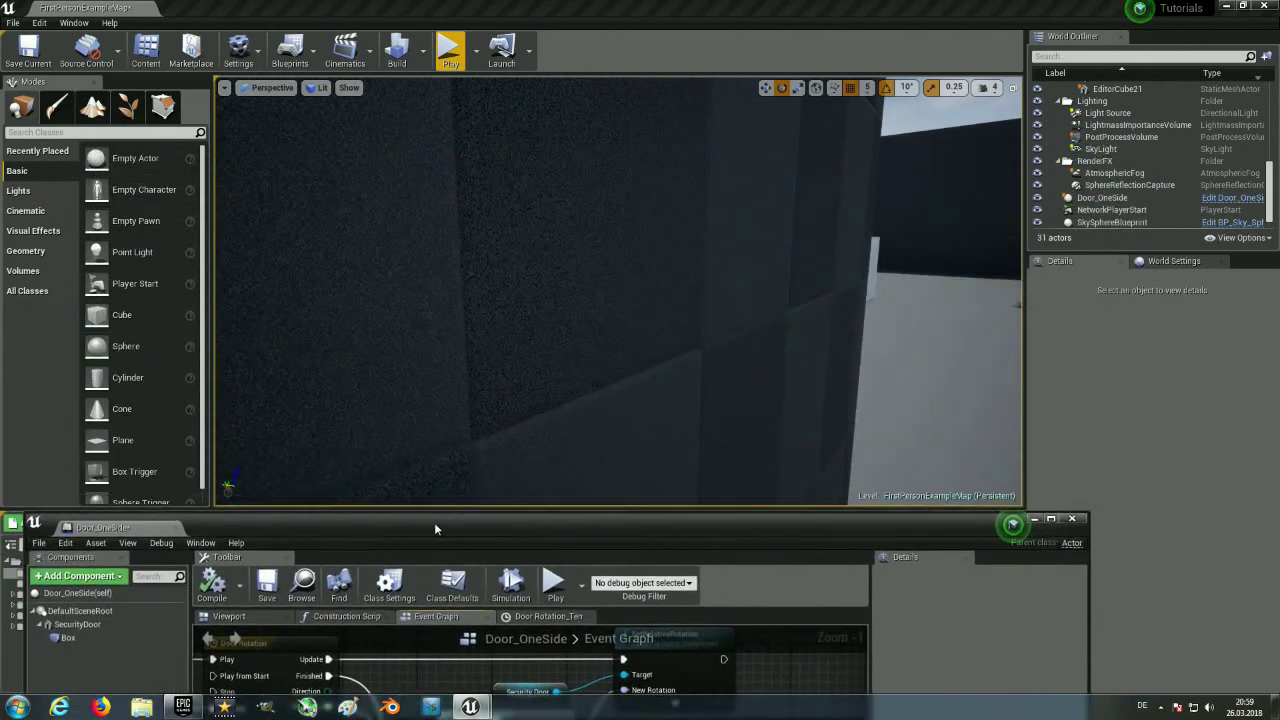
Play the level, walk around and past the door to the tiled wall, then stop.
{"action": "left_click_drag", "start_coordinate": [510, 148], "coordinate": [499, 585]}
{"action": "left_click", "coordinate": [437, 50]}
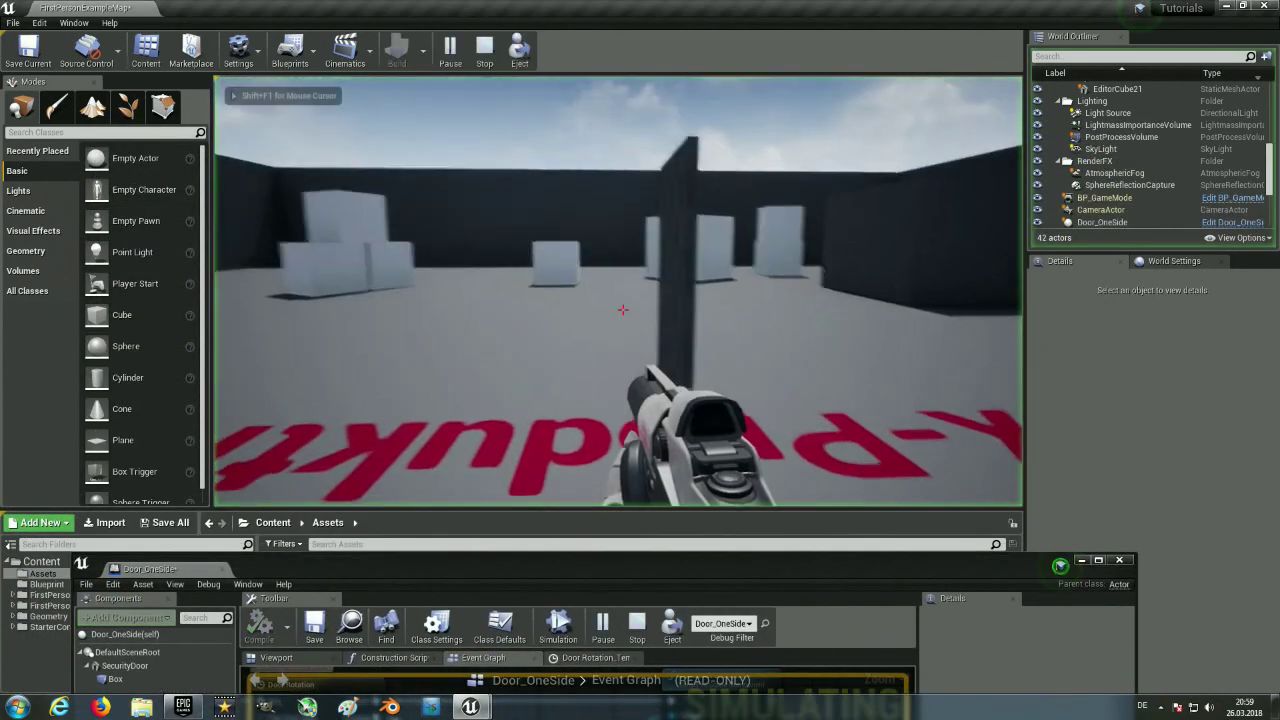
{"action": "key", "text": "w"}
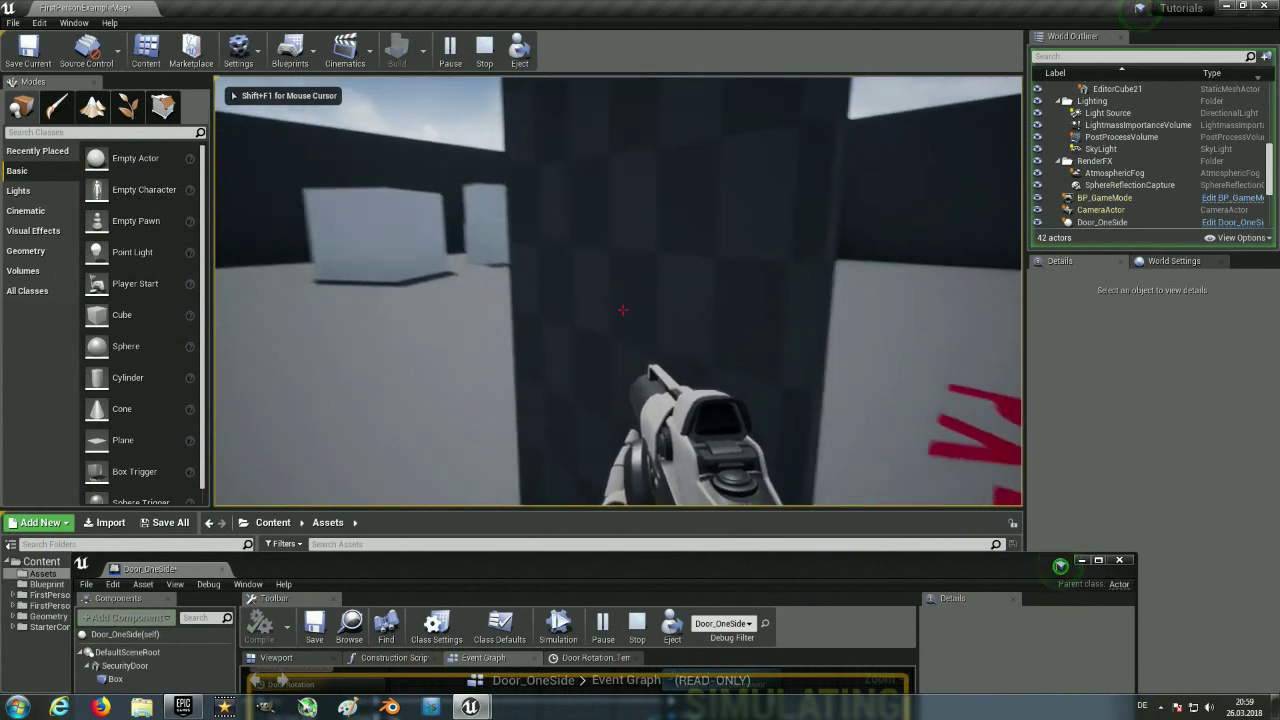
{"action": "key", "text": "w"}
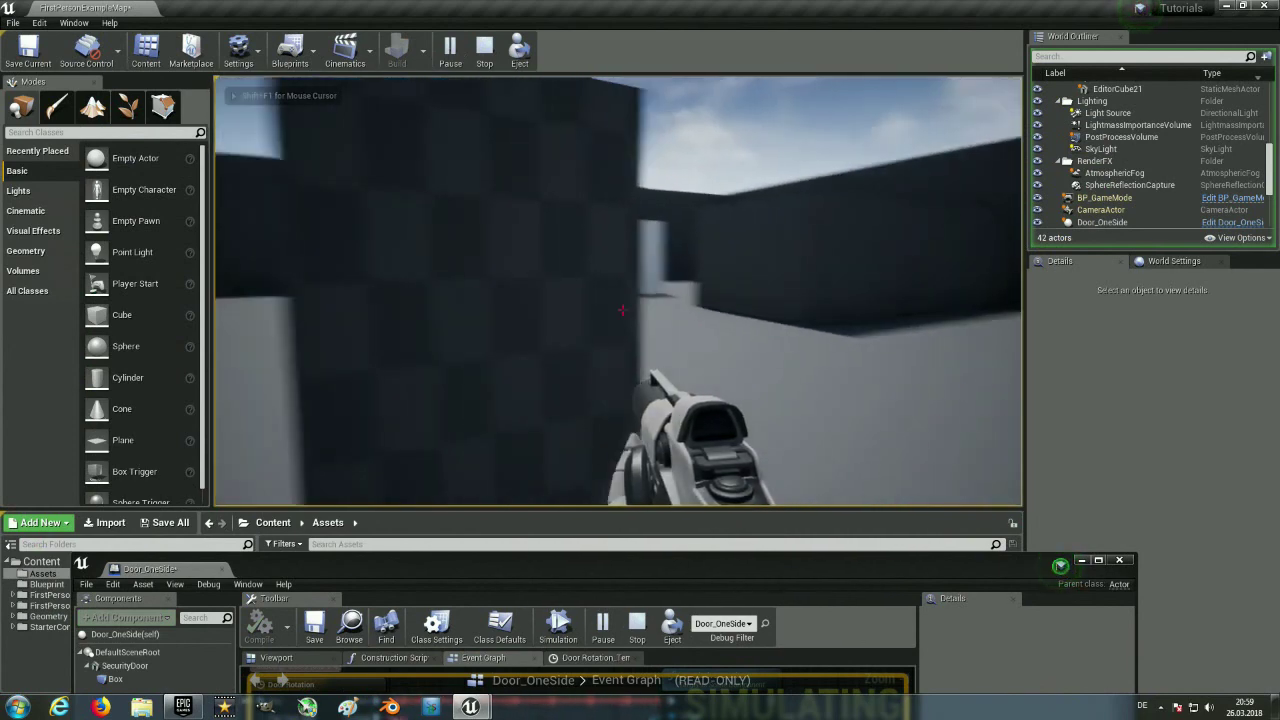
{"action": "key", "text": "w"}
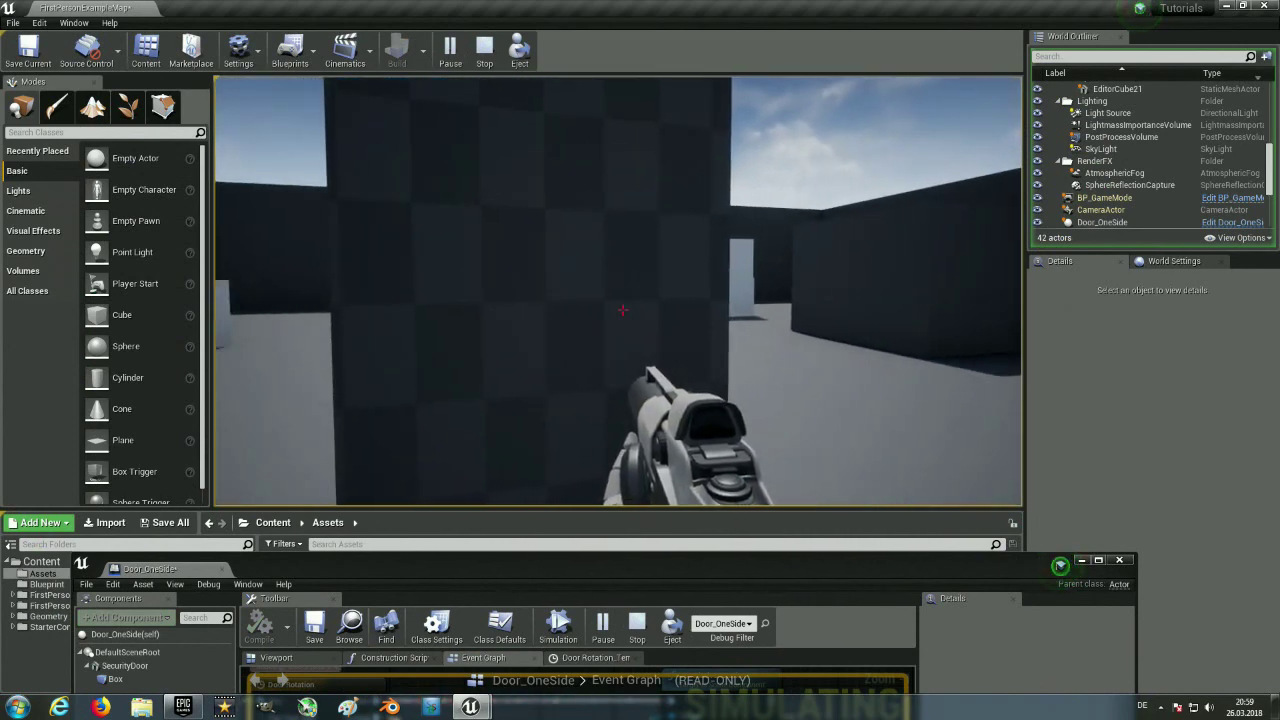
{"action": "key", "text": "w"}
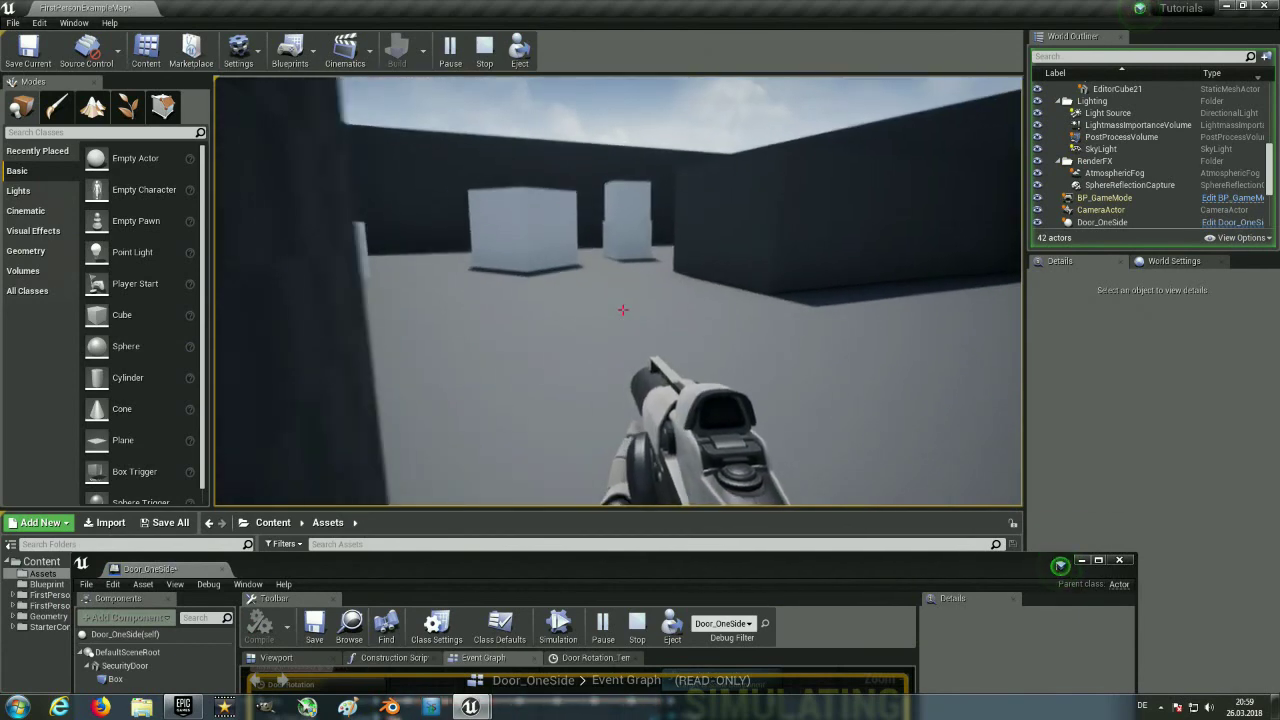
{"action": "key", "text": "w"}
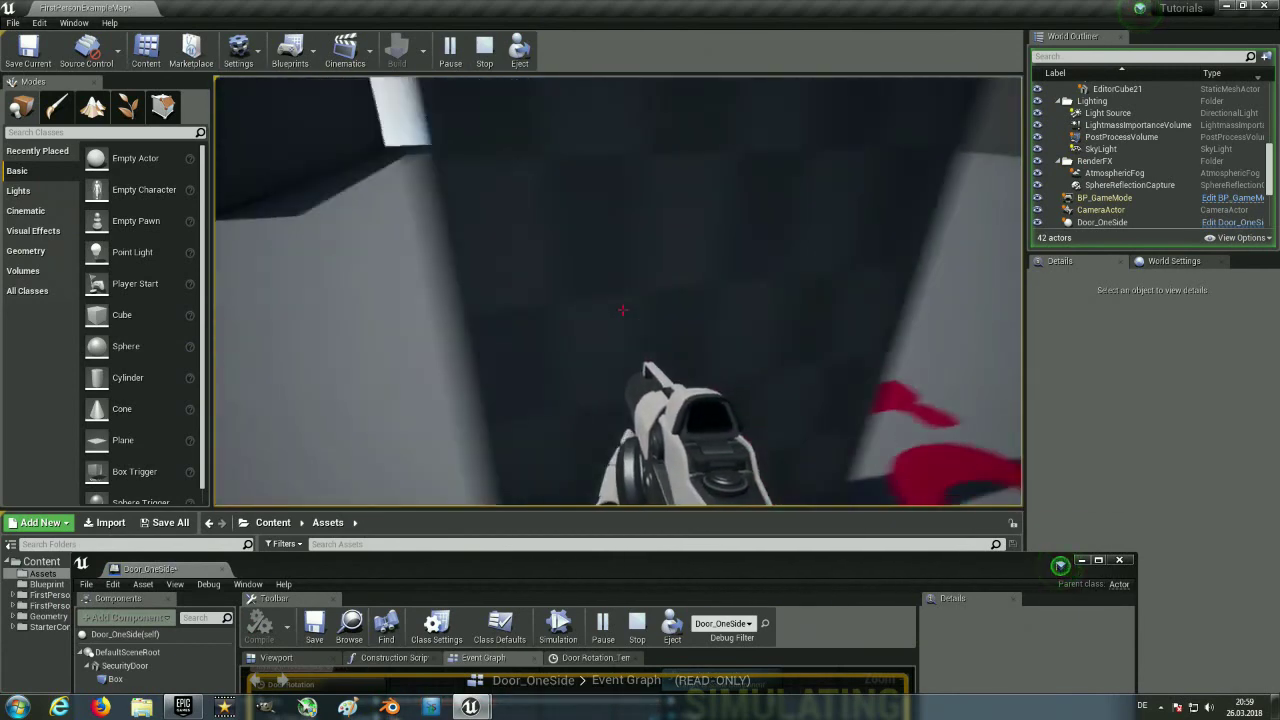
{"action": "key", "text": "w"}
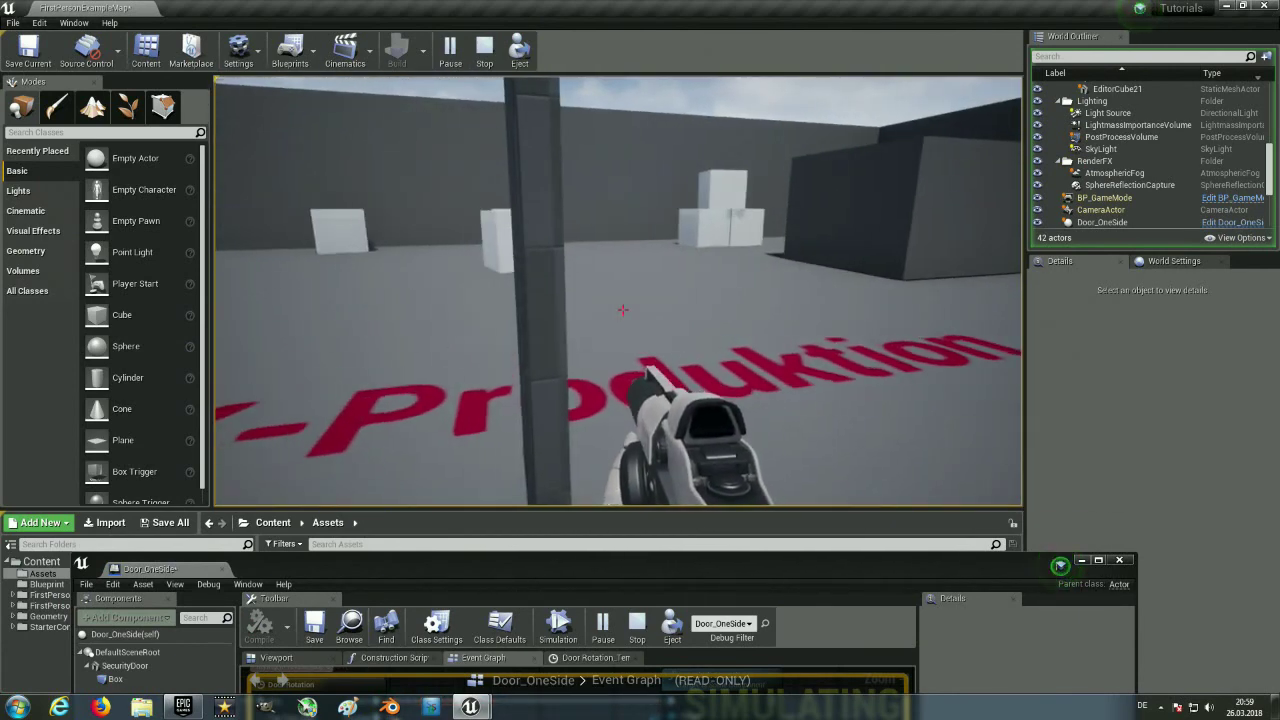
{"action": "key", "text": "w"}
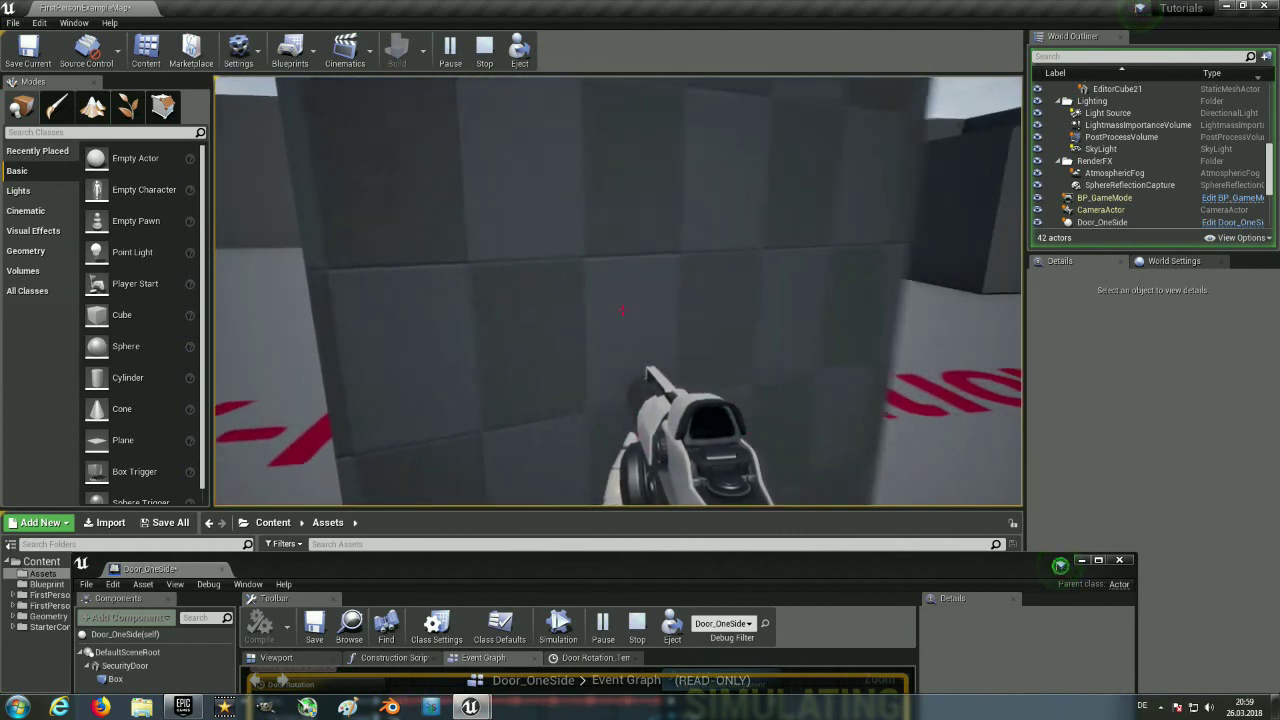
{"action": "key", "text": "s"}
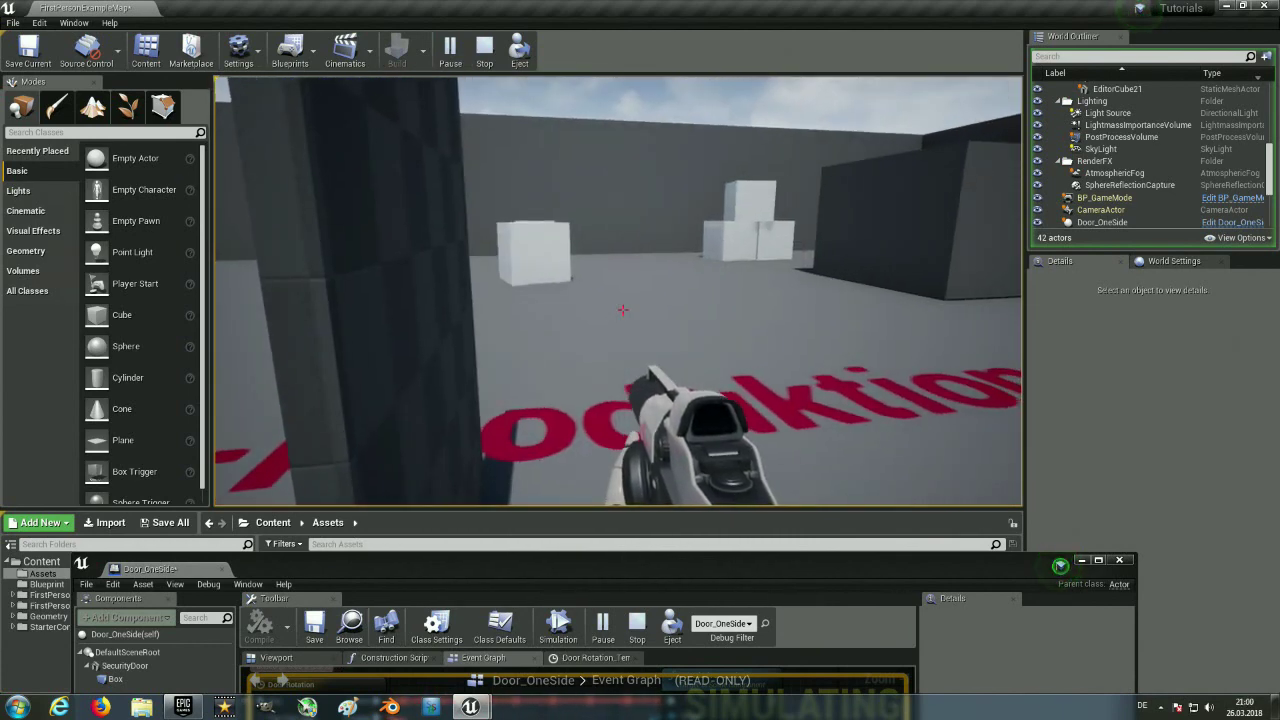
{"action": "mouse_move", "coordinate": [622, 310]}
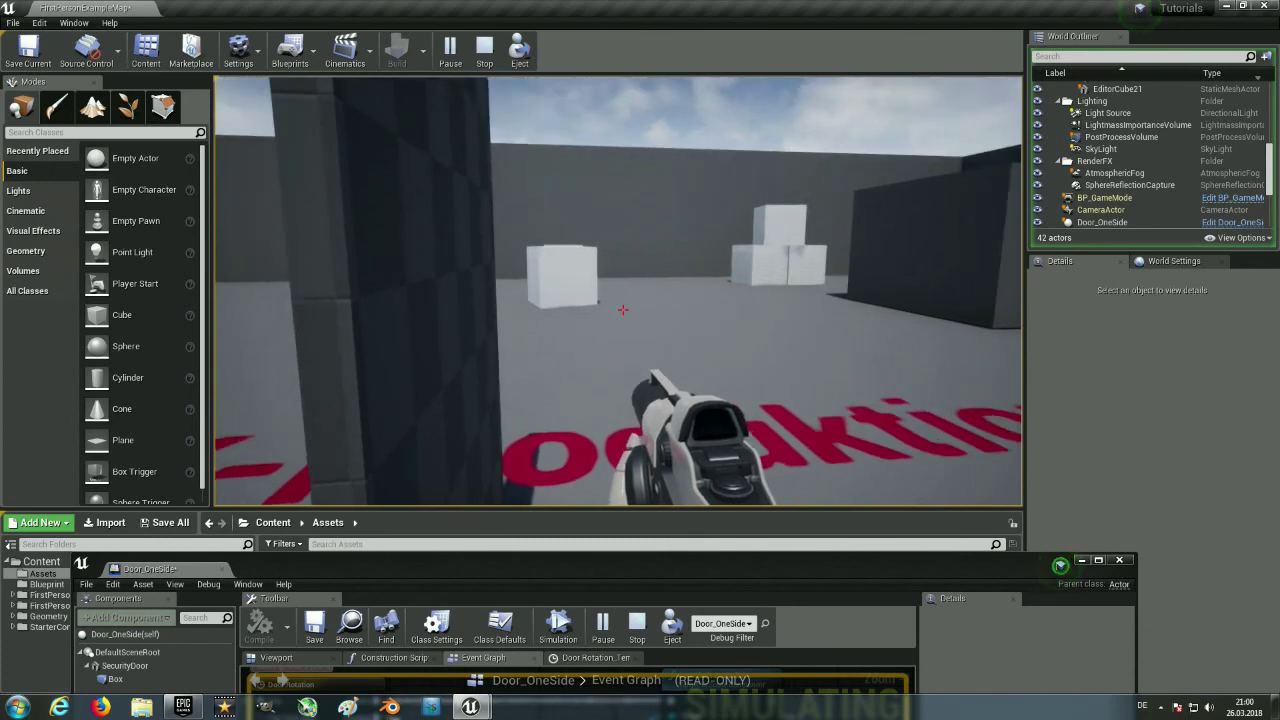
{"action": "key", "text": "w"}
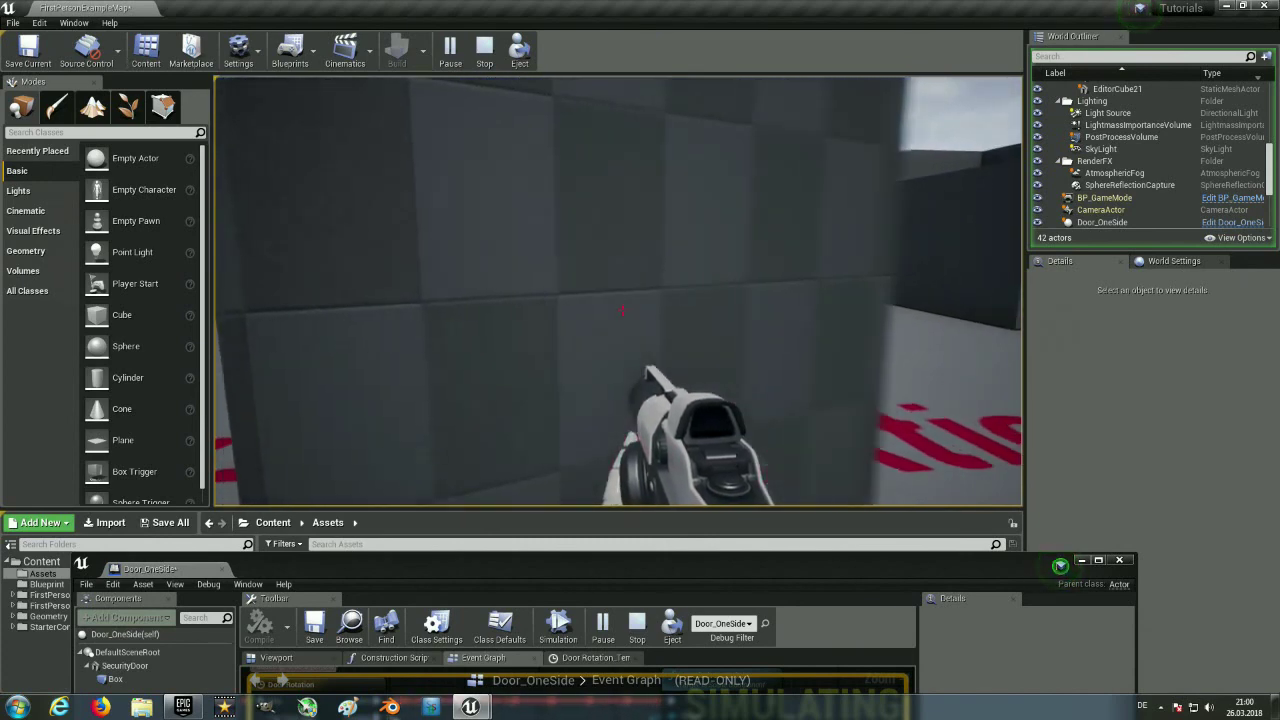
{"action": "key", "text": "s"}
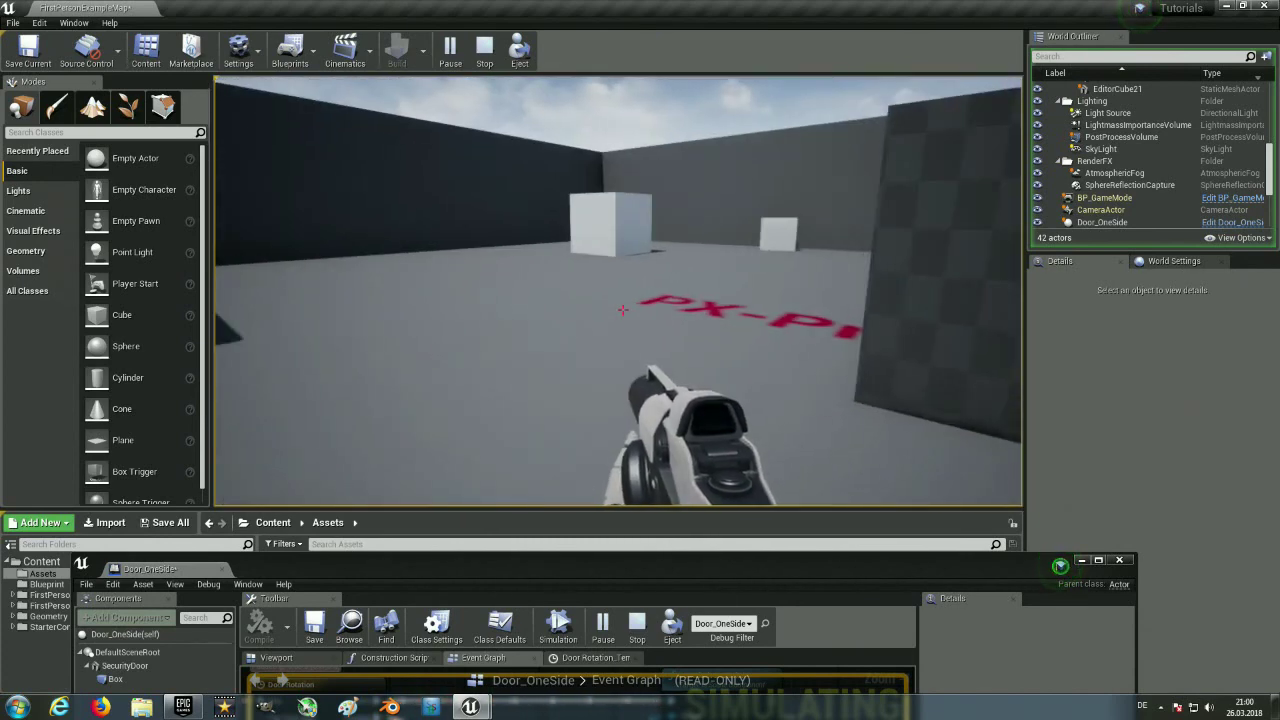
{"action": "key", "text": "Escape"}
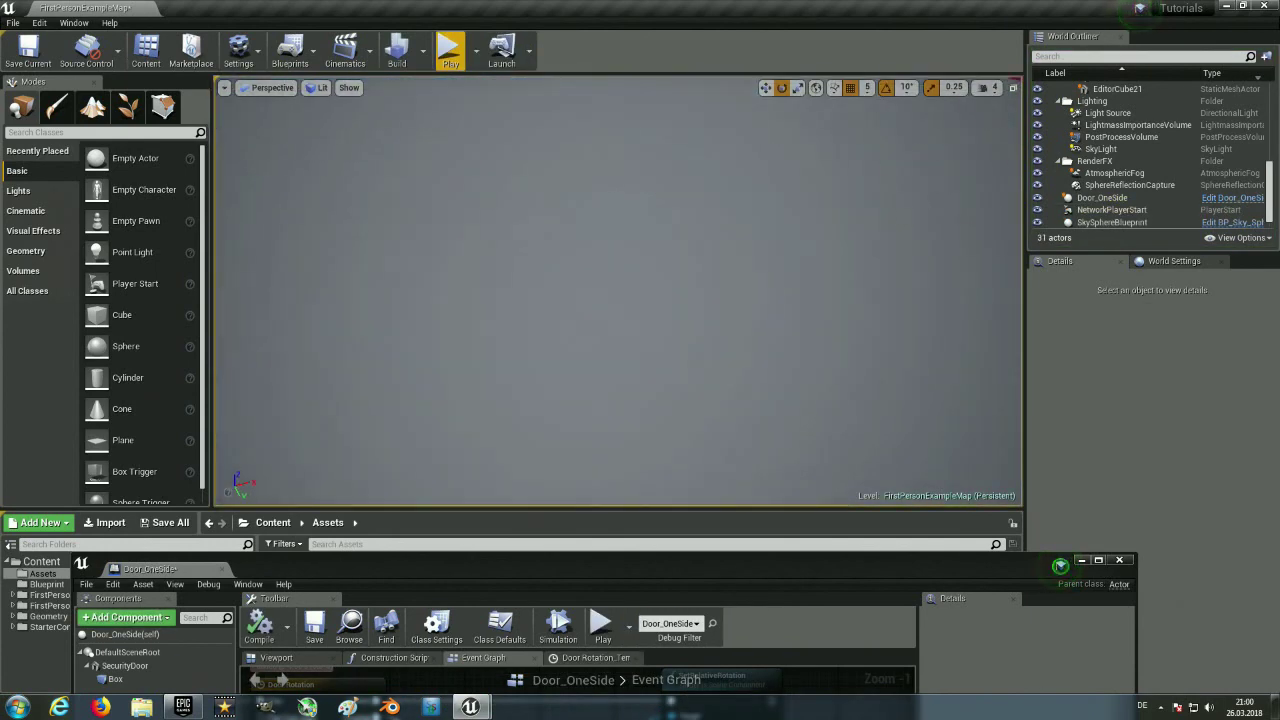
Fly the editor camera close above the door by the red floor text and select it.
{"action": "mouse_move", "coordinate": [618, 290]}
{"action": "right_mouse_down"}
{"action": "mouse_move", "coordinate": [700, 300]}
{"action": "mouse_move", "coordinate": [690, 360]}
{"action": "mouse_move", "coordinate": [640, 350]}
{"action": "mouse_move", "coordinate": [620, 330]}
{"action": "right_mouse_up"}
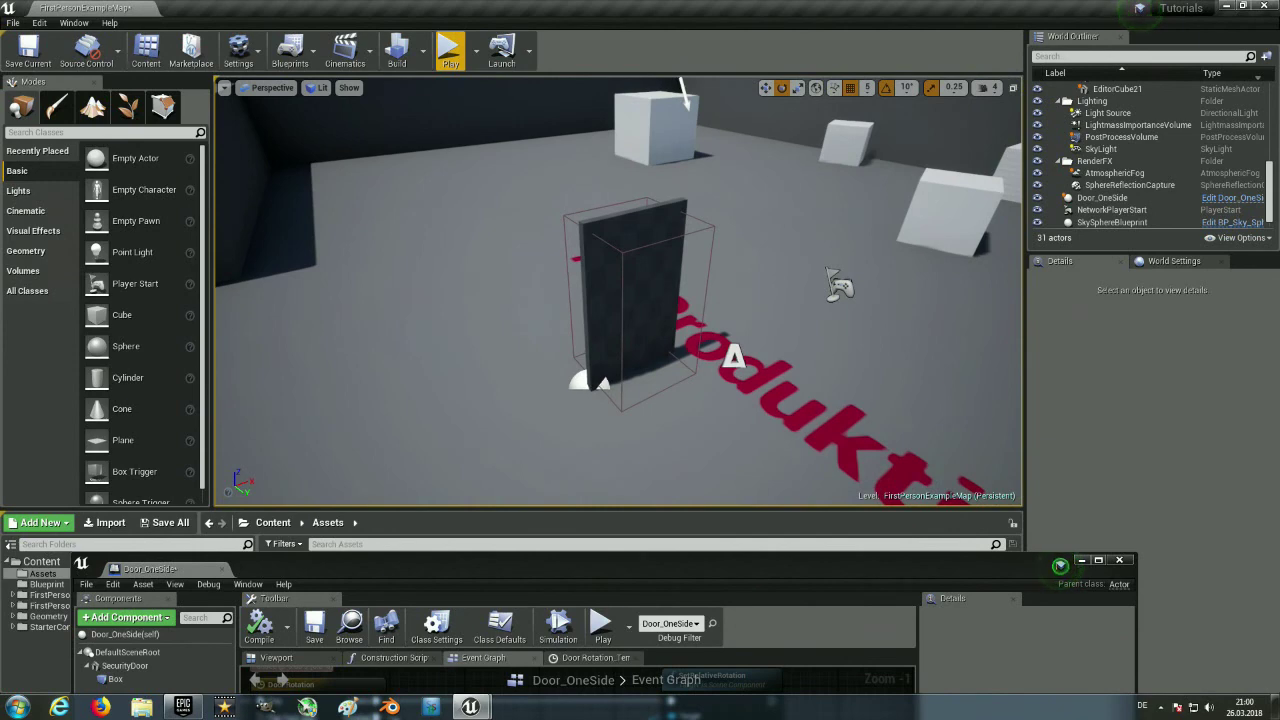
{"action": "right_click_drag", "start_coordinate": [620, 330], "coordinate": [630, 320]}
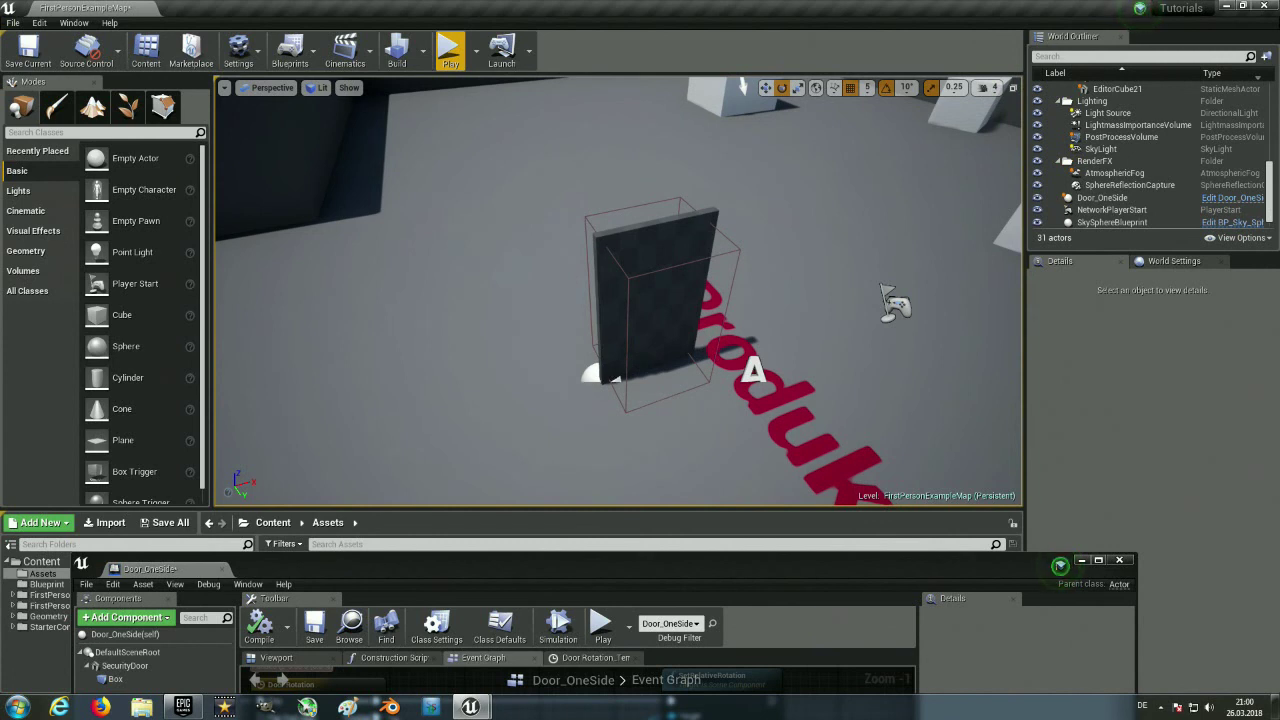
{"action": "right_click_drag", "start_coordinate": [630, 320], "coordinate": [620, 310]}
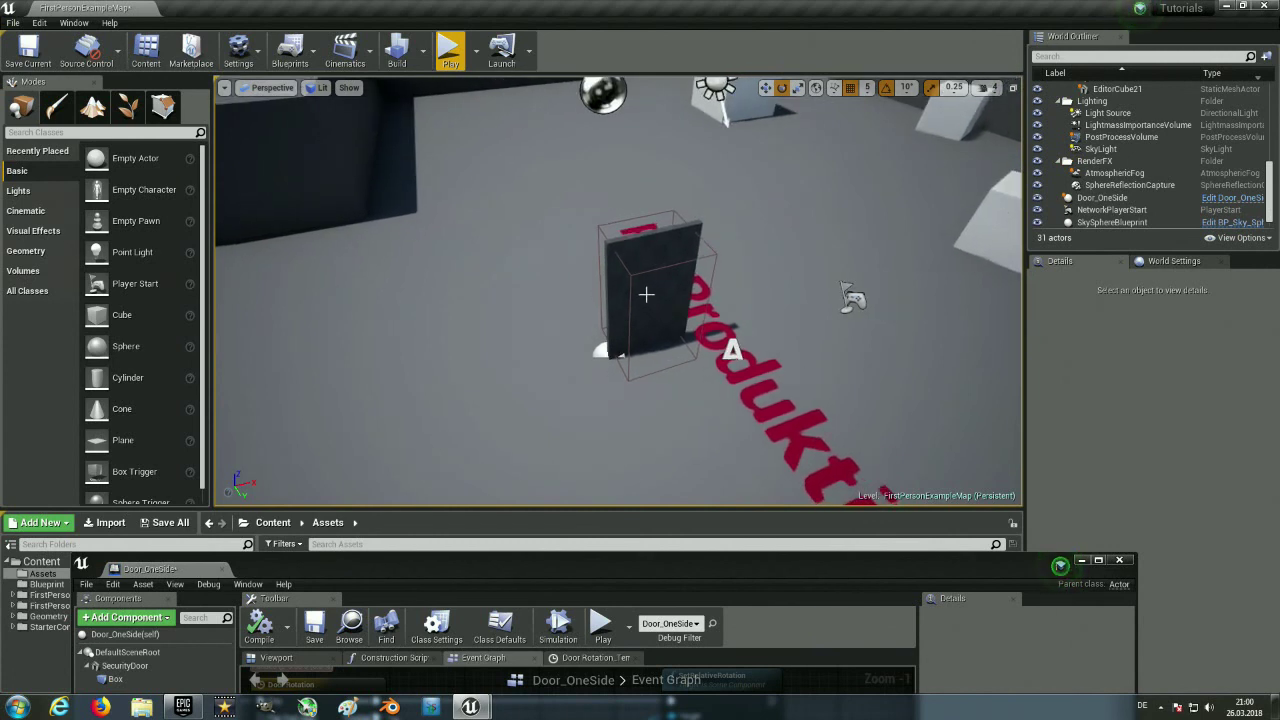
{"action": "left_click", "coordinate": [646, 294]}
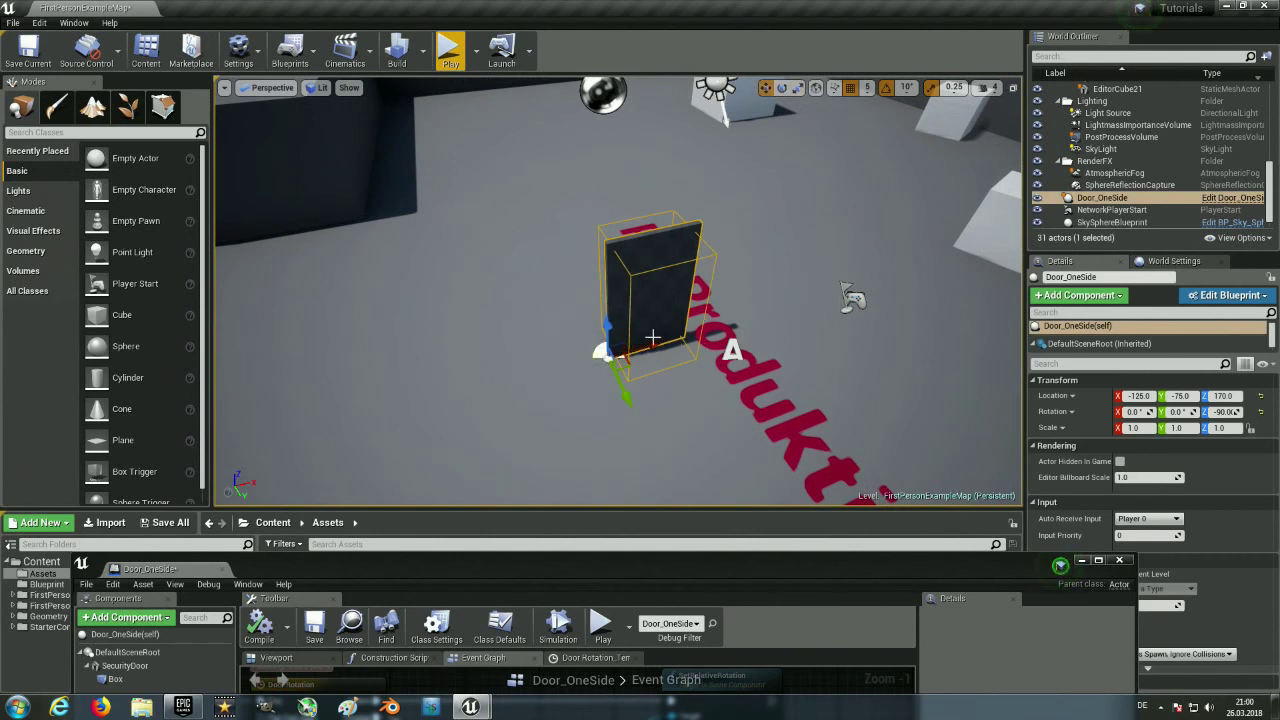
Duplicate the door twice, turn Door_OneSide3 to -130° at Y 20, and place a SecurityDoor mesh.
{"action": "left_click_drag", "start_coordinate": [653, 344], "coordinate": [655, 346], "text": "alt+shift"}
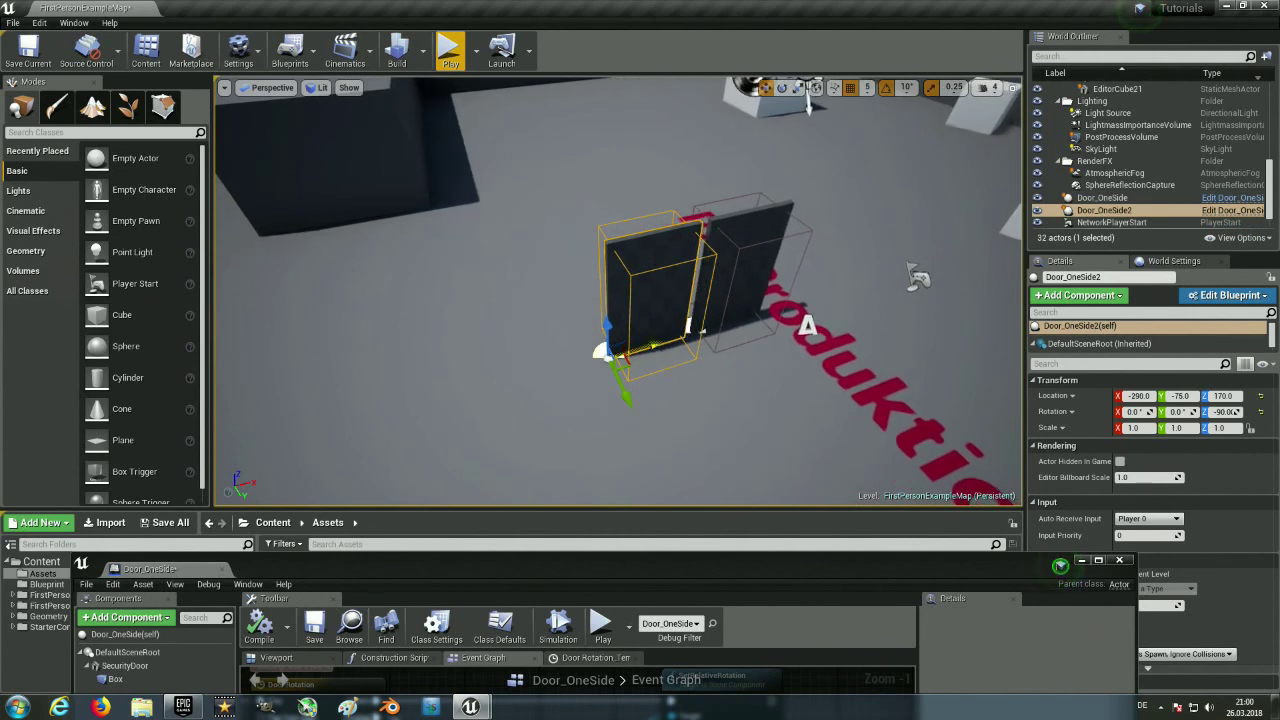
{"action": "left_click_drag", "start_coordinate": [655, 346], "coordinate": [658, 348], "text": "alt+shift"}
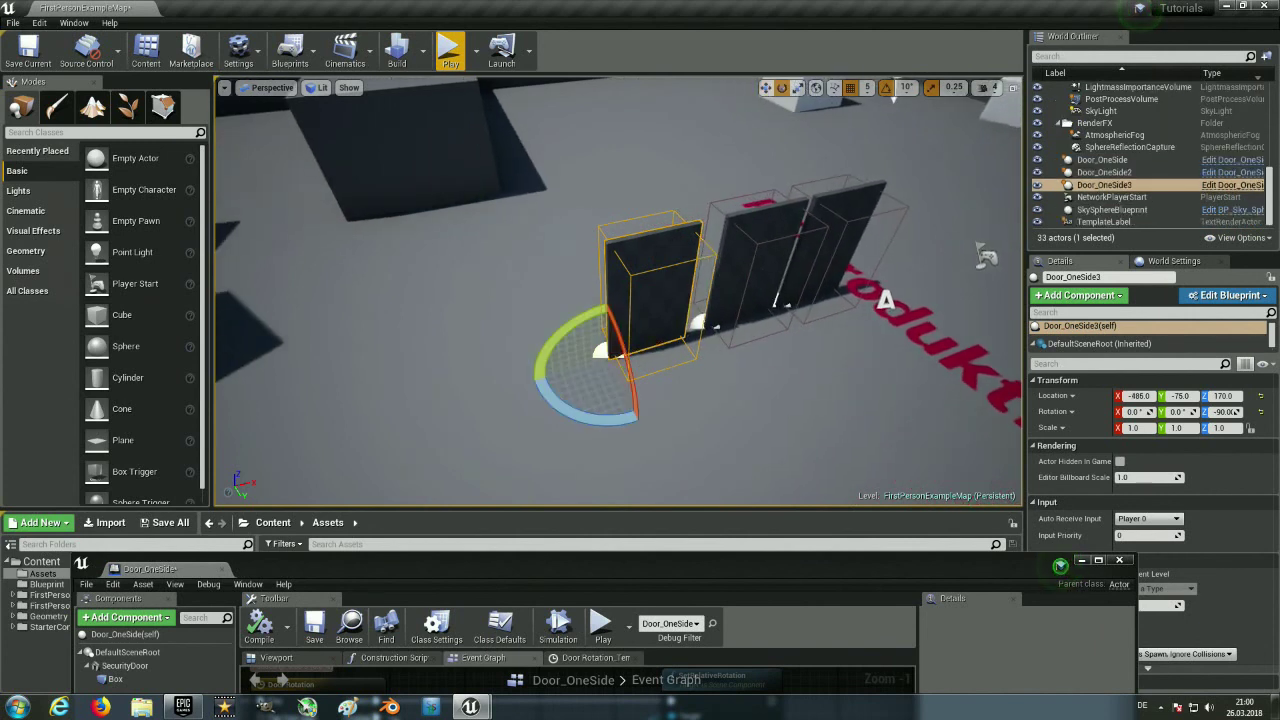
{"action": "left_click_drag", "start_coordinate": [561, 411], "coordinate": [592, 424]}
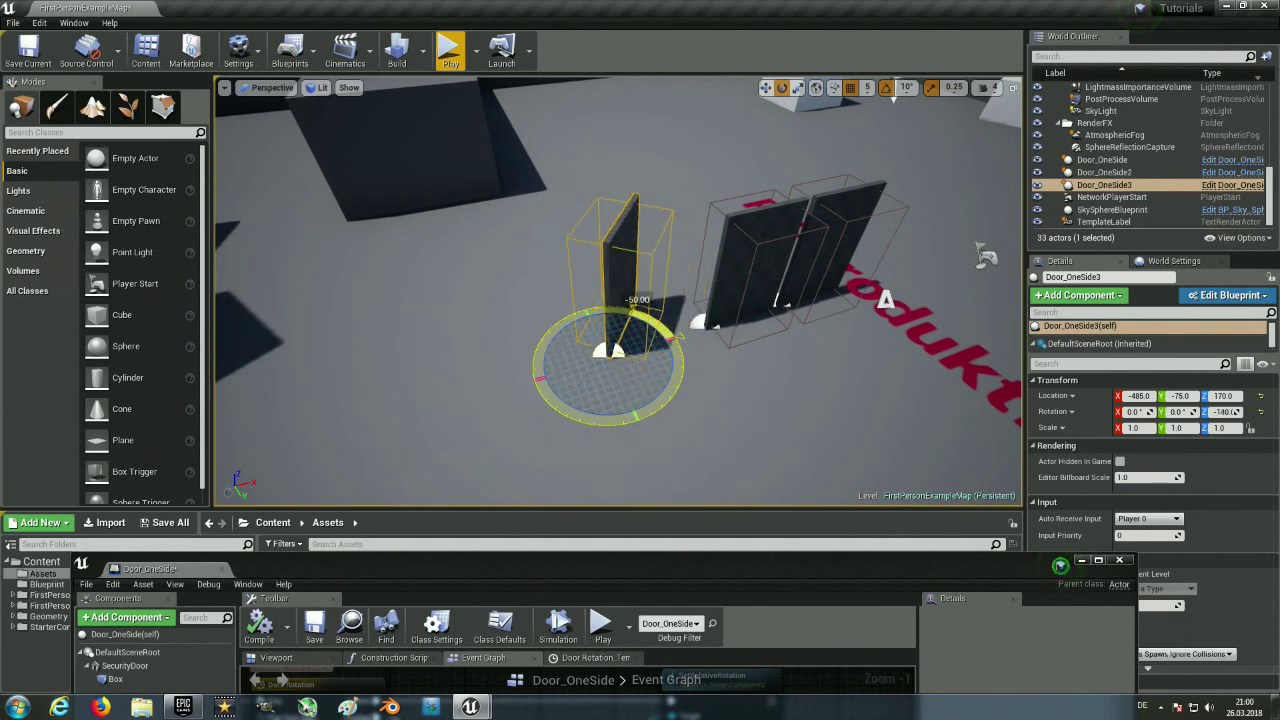
{"action": "left_click_drag", "start_coordinate": [618, 396], "coordinate": [650, 446]}
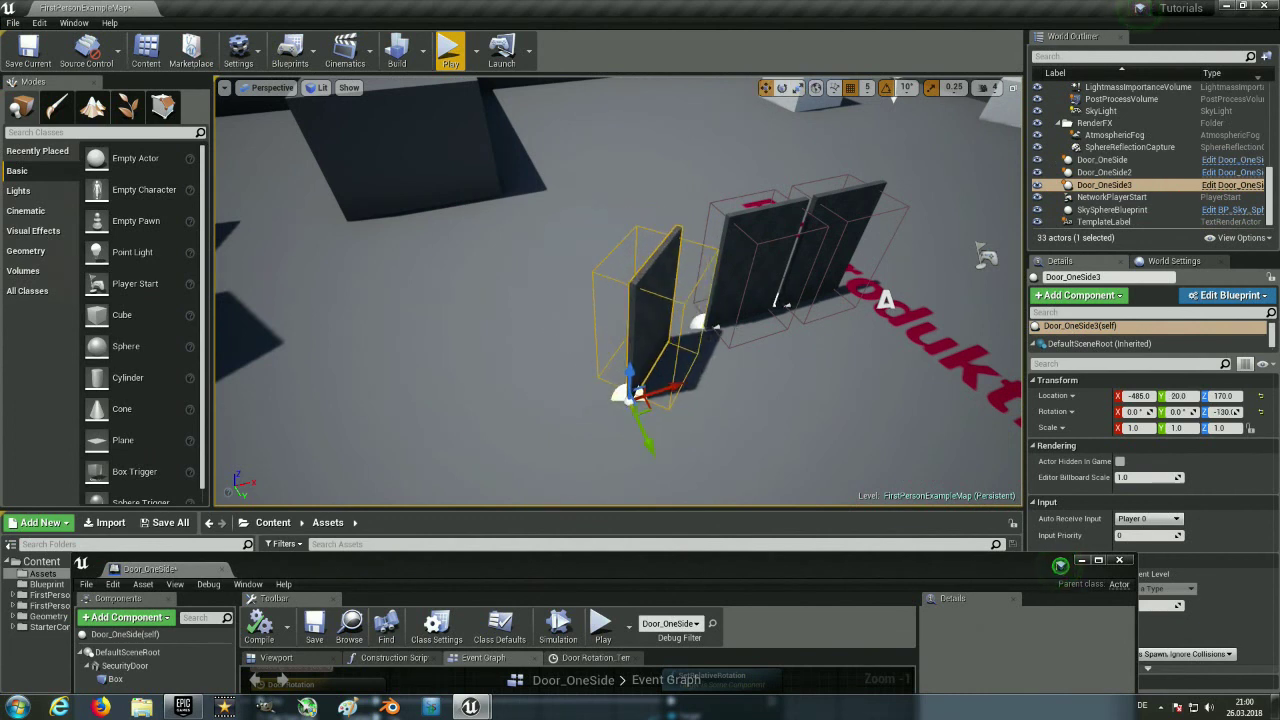
{"action": "left_click_drag", "start_coordinate": [712, 380], "coordinate": [693, 383]}
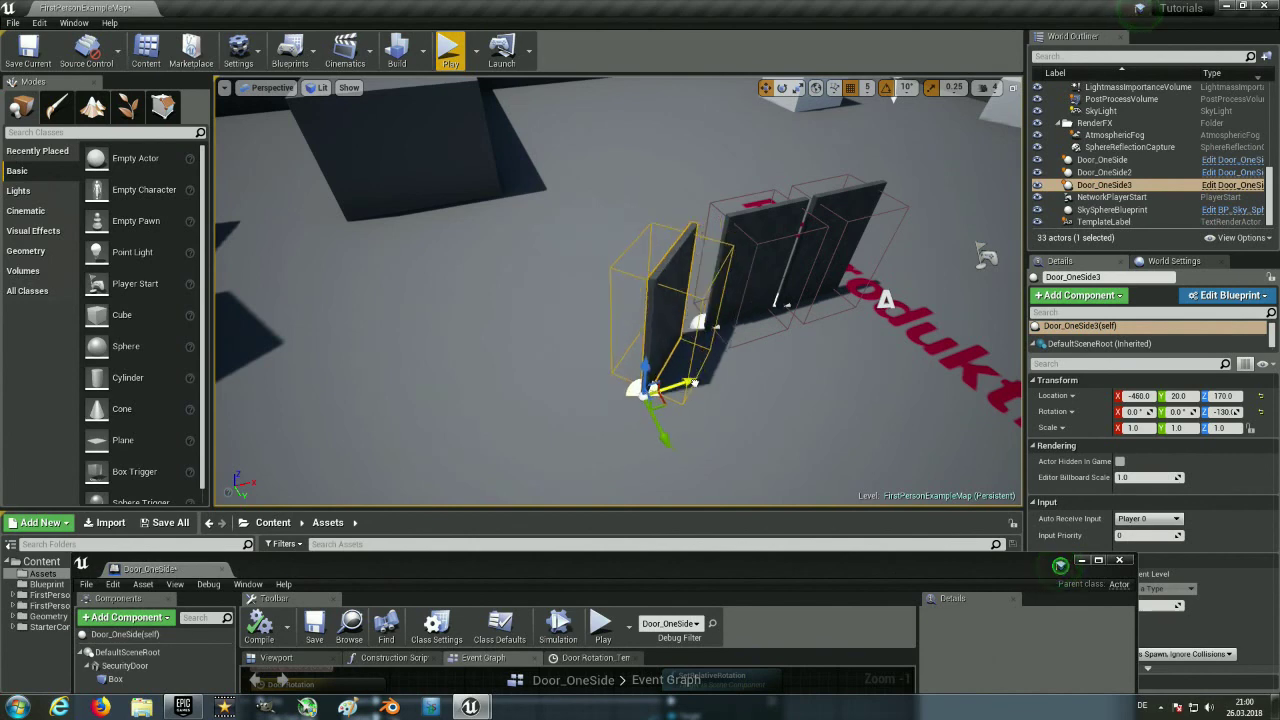
{"action": "left_click_drag", "start_coordinate": [356, 558], "coordinate": [392, 632]}
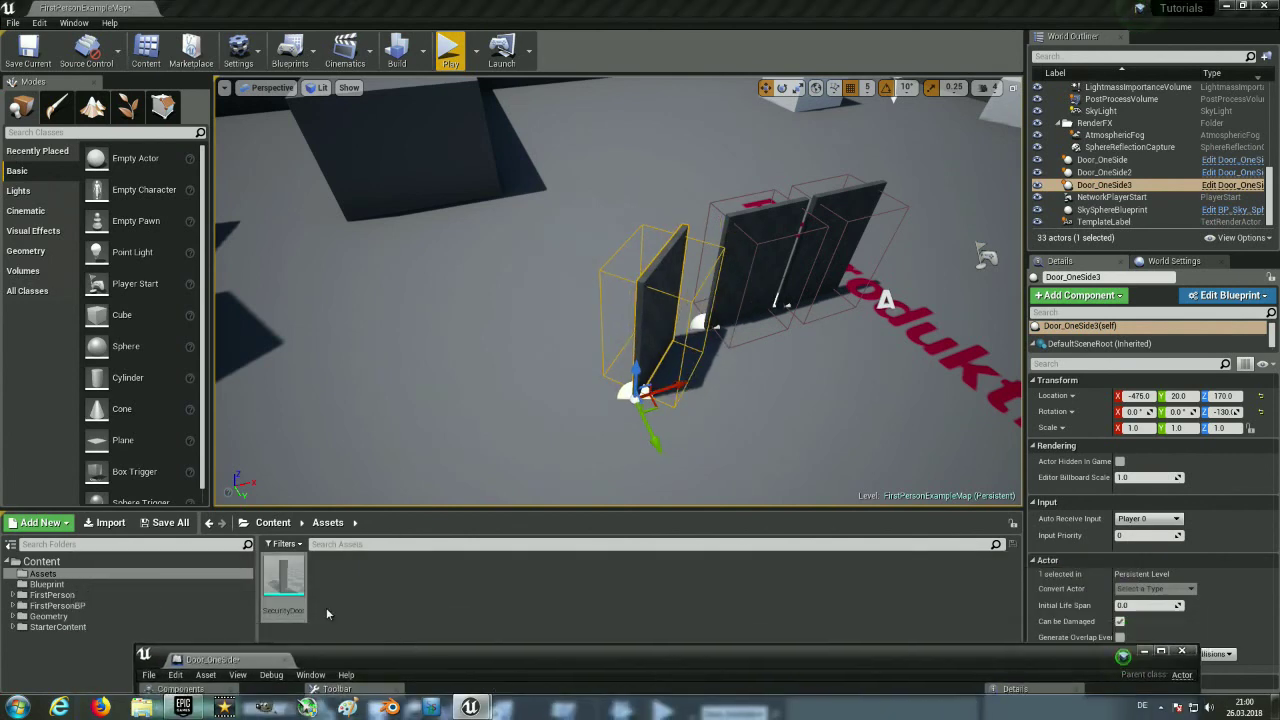
{"action": "left_click_drag", "start_coordinate": [295, 582], "coordinate": [470, 450]}
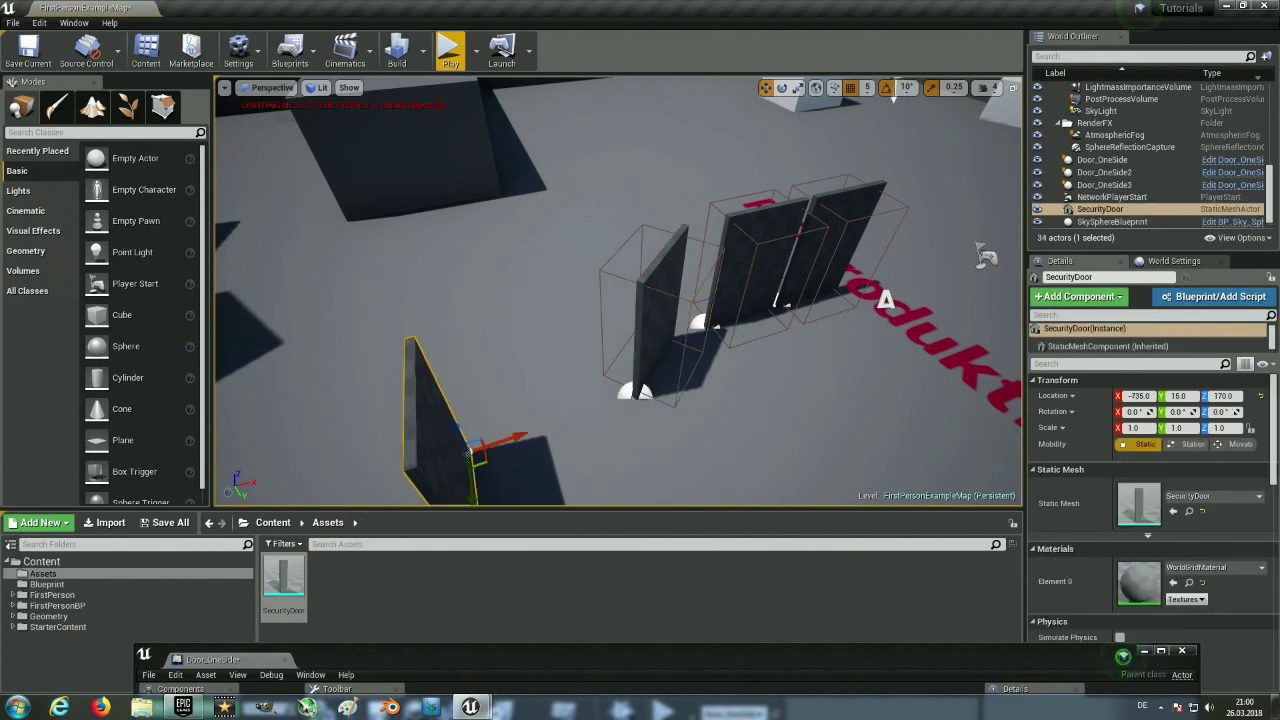
Play-test the level walking past the duplicated doors to the tiled wall, then stop.
{"action": "left_click", "coordinate": [448, 62]}
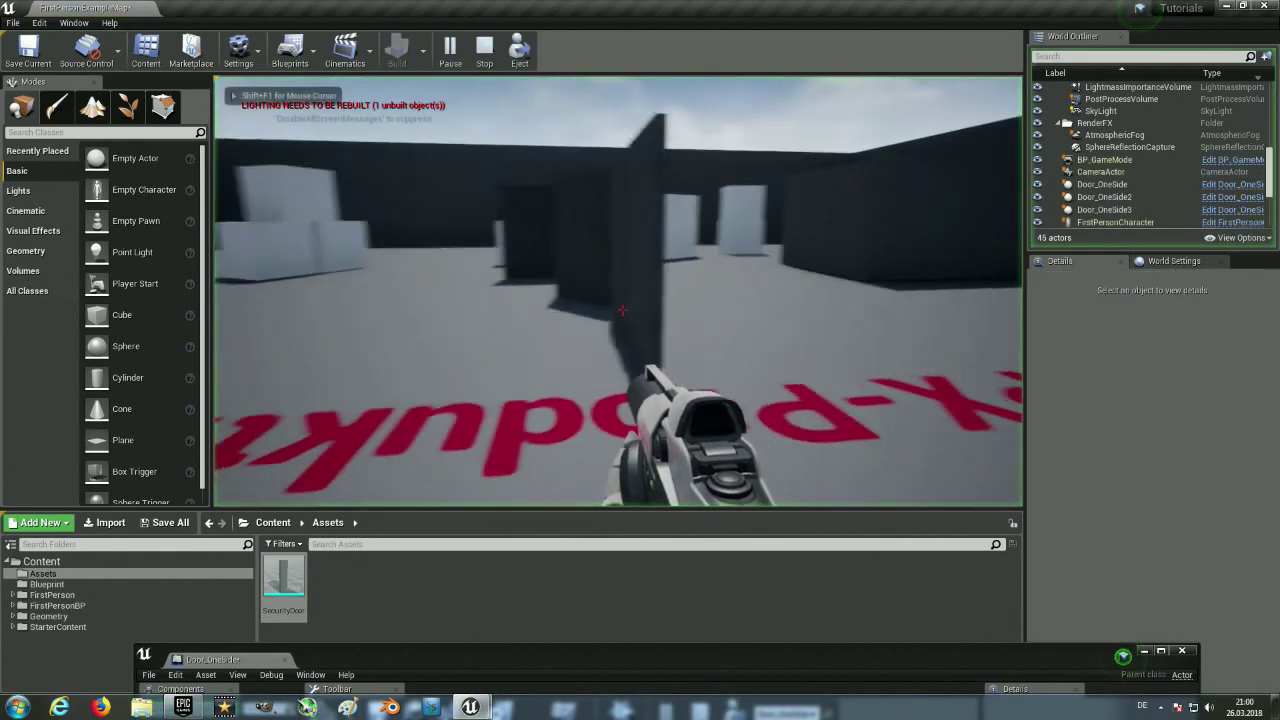
{"action": "key", "text": "w"}
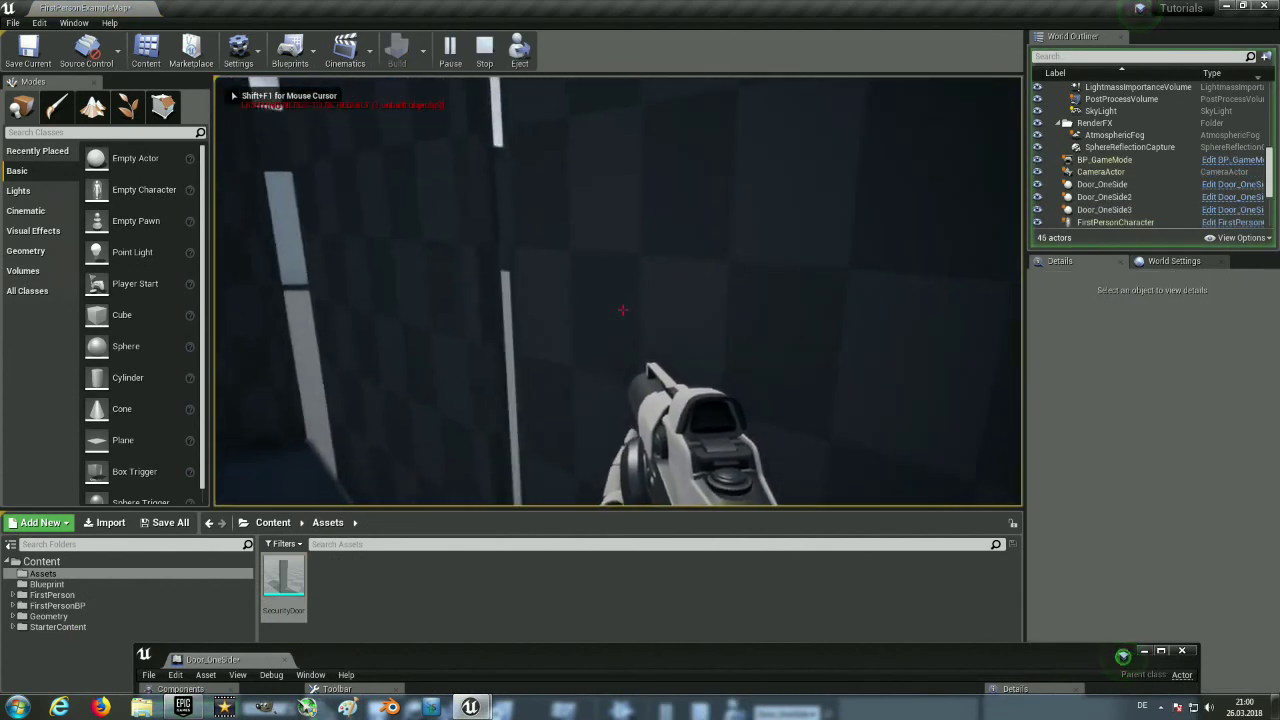
{"action": "key", "text": "s"}
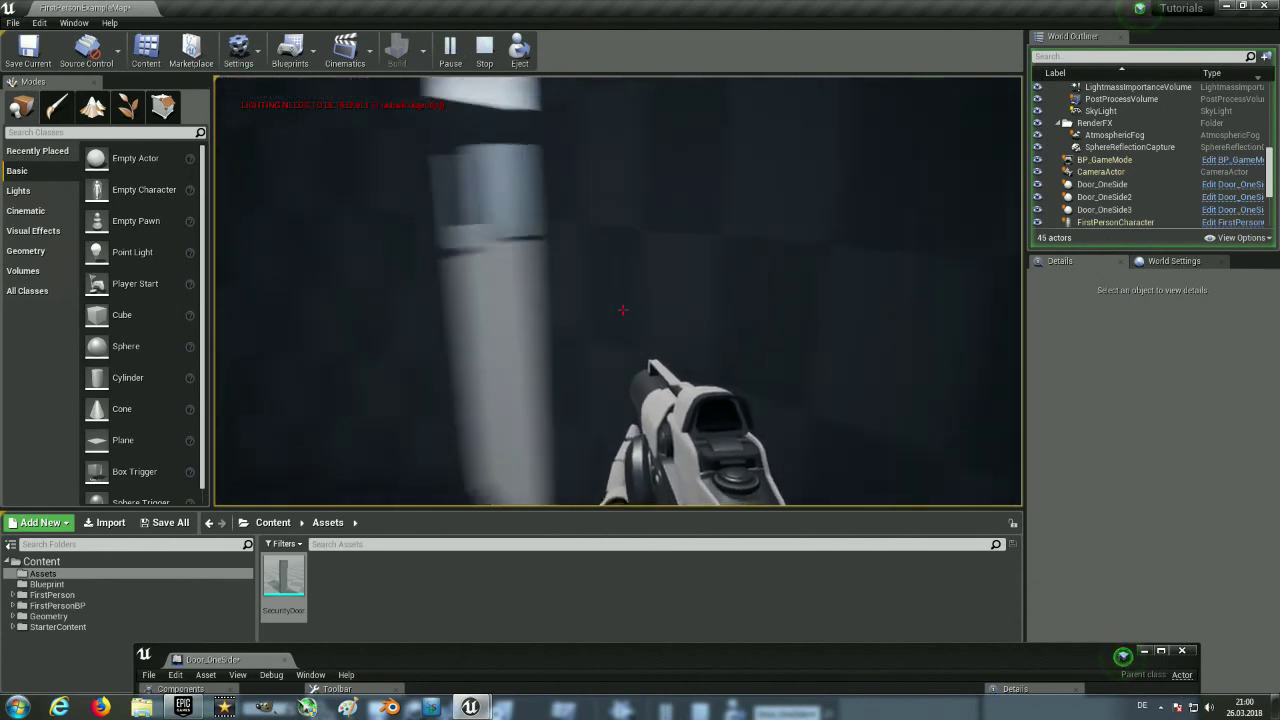
{"action": "mouse_move", "coordinate": [622, 310]}
{"action": "key", "text": "s"}
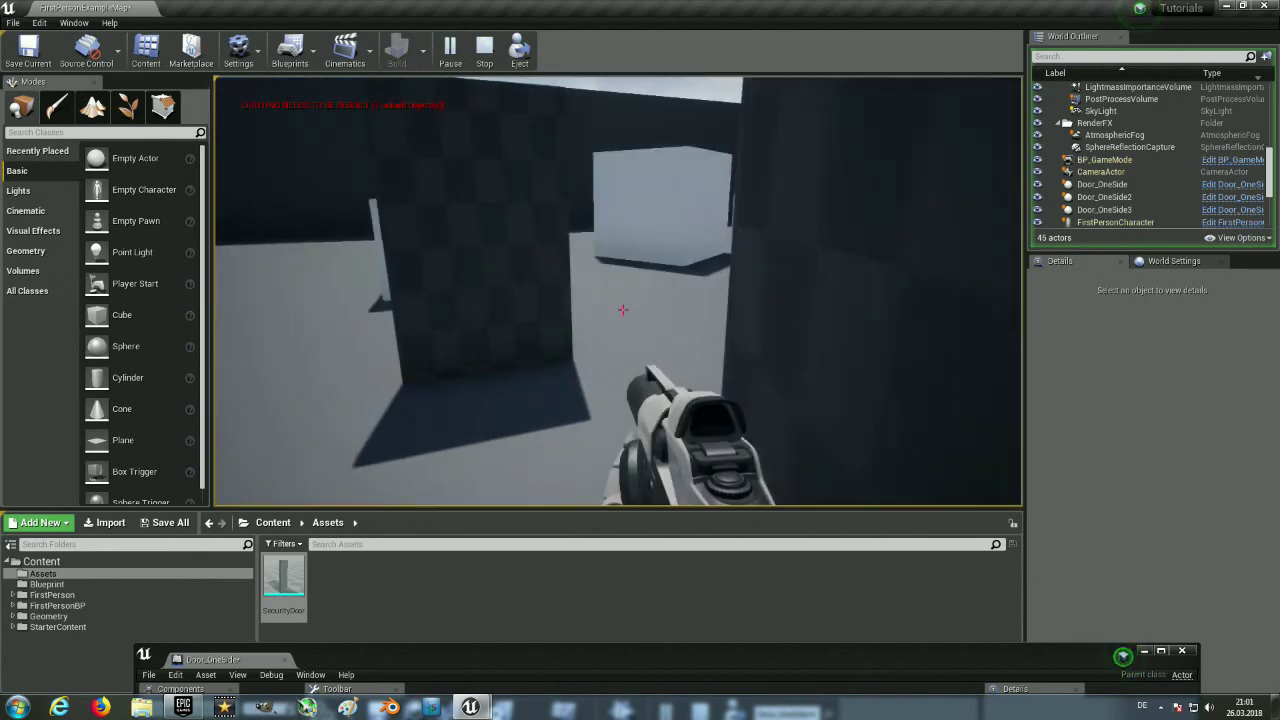
{"action": "key", "text": "w"}
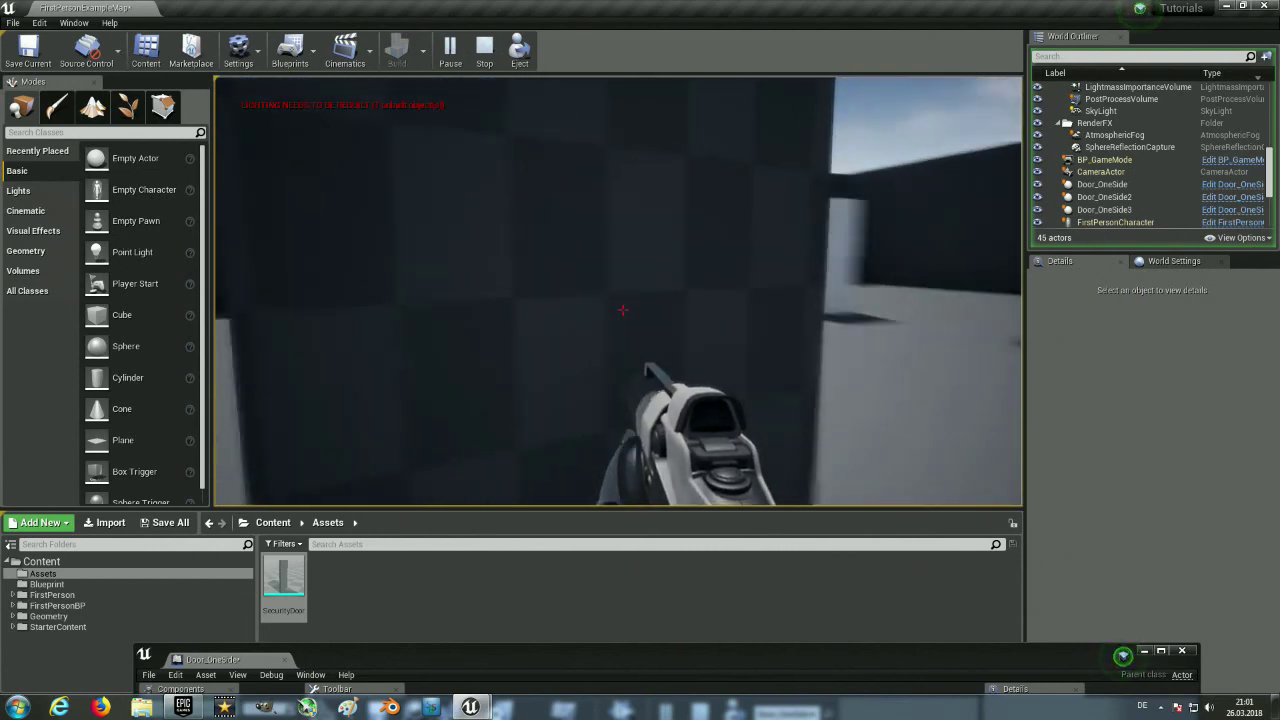
{"action": "key", "text": "w"}
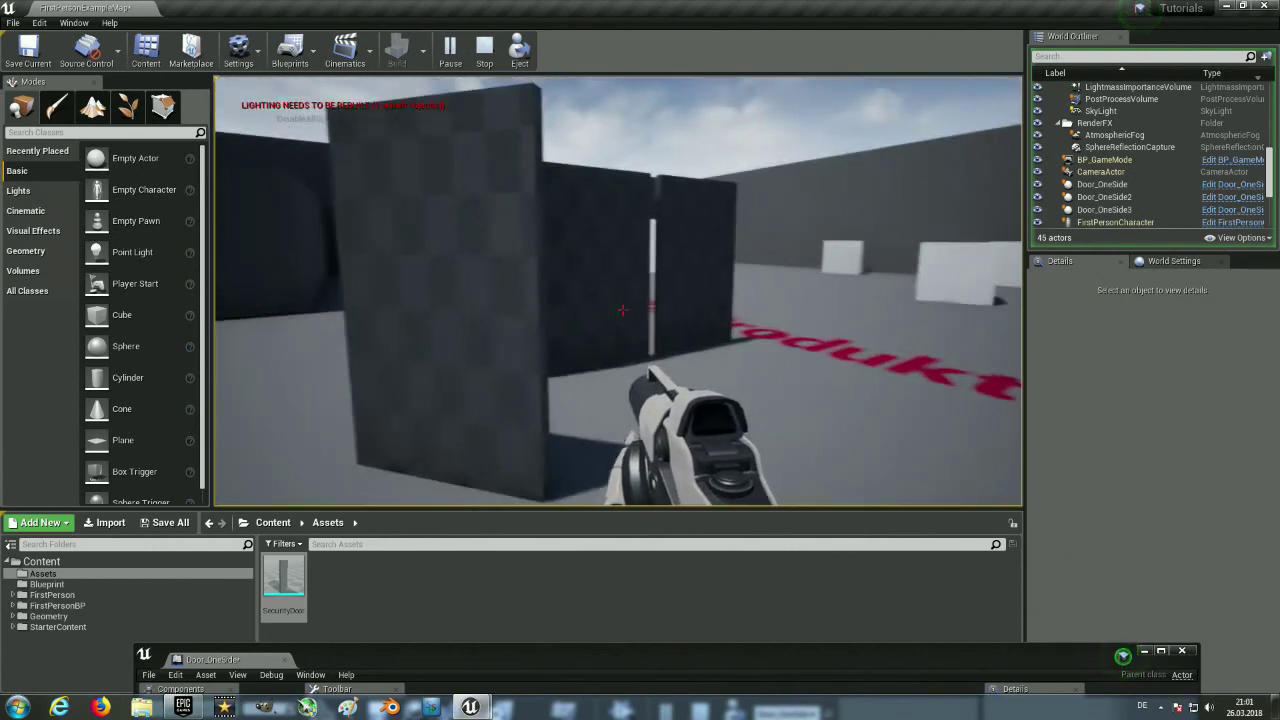
{"action": "key", "text": "s"}
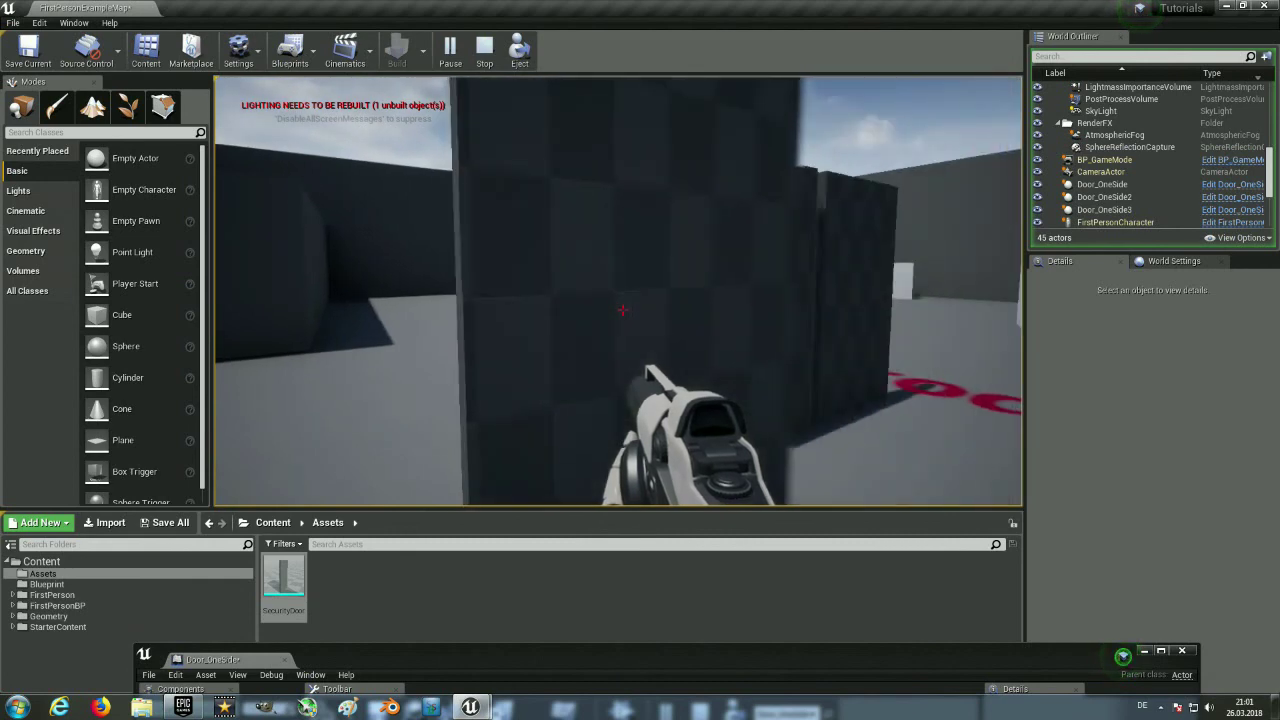
{"action": "key", "text": "s"}
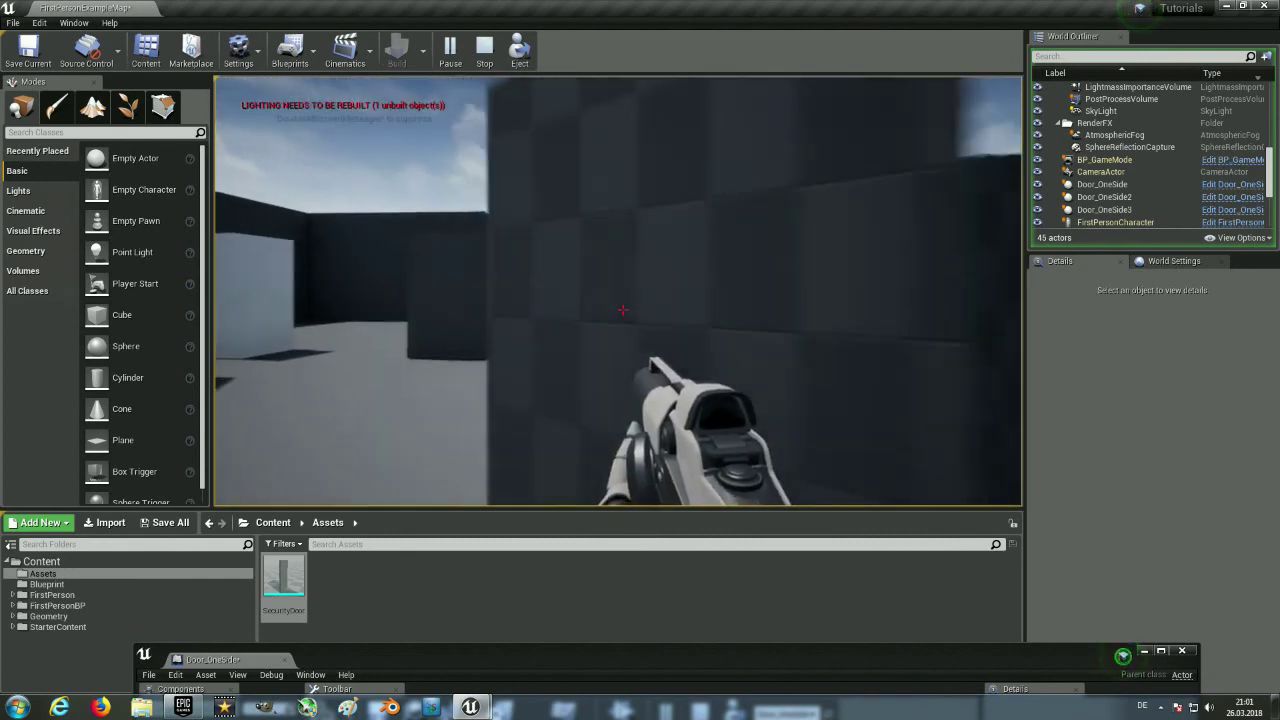
{"action": "key", "text": "w"}
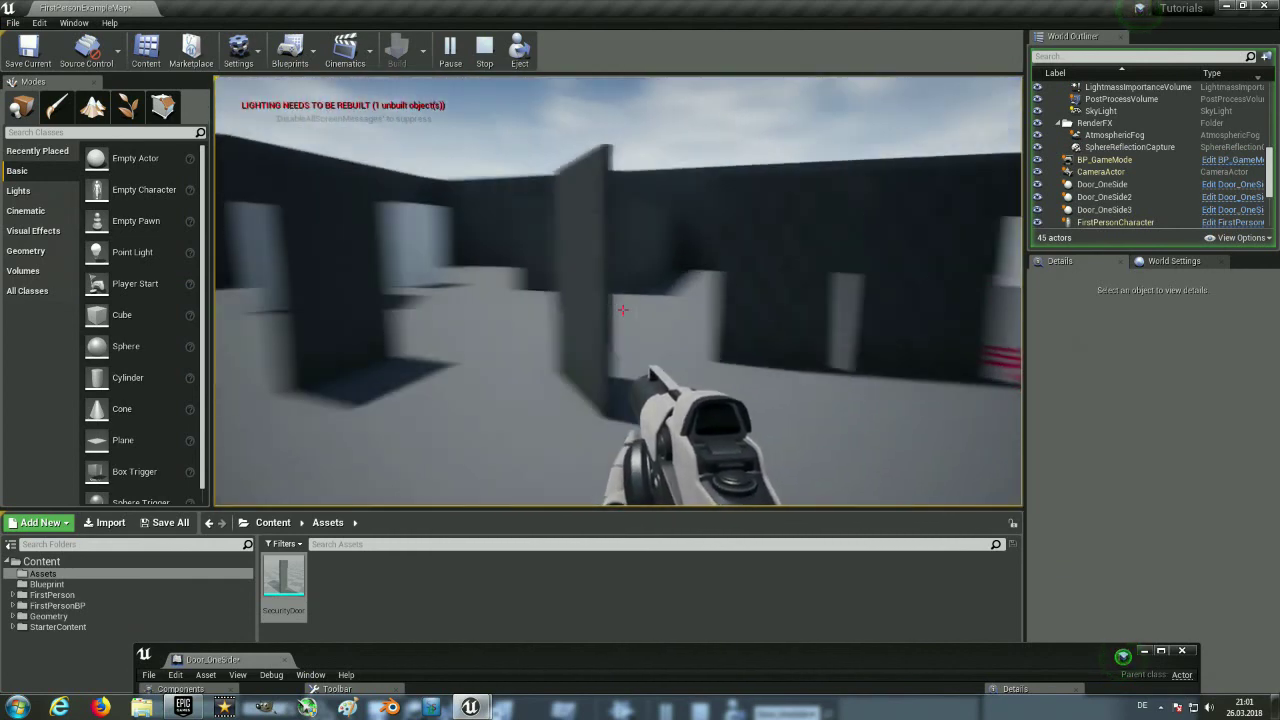
{"action": "key", "text": "Escape"}
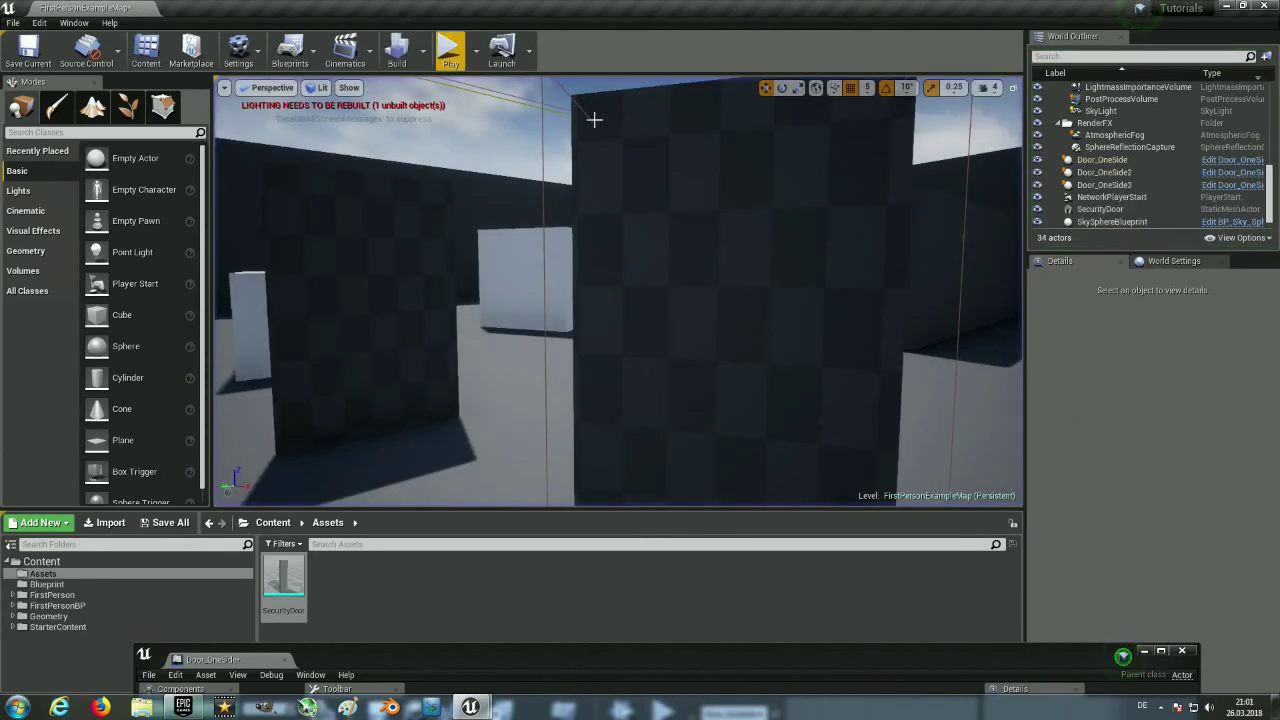
Bring the InputAction node into view in the Door_OneSide Event Graph and select it.
{"action": "left_click_drag", "start_coordinate": [518, 660], "coordinate": [480, 145]}
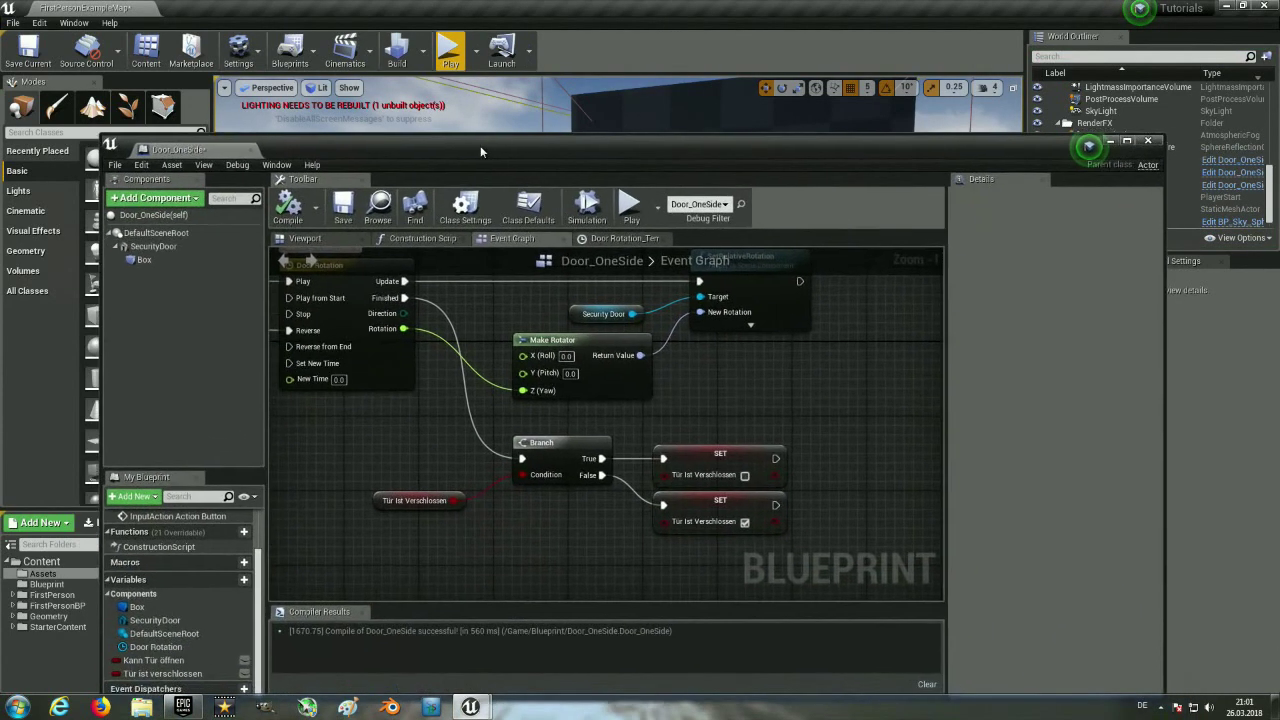
{"action": "right_click_drag", "start_coordinate": [699, 418], "coordinate": [900, 520]}
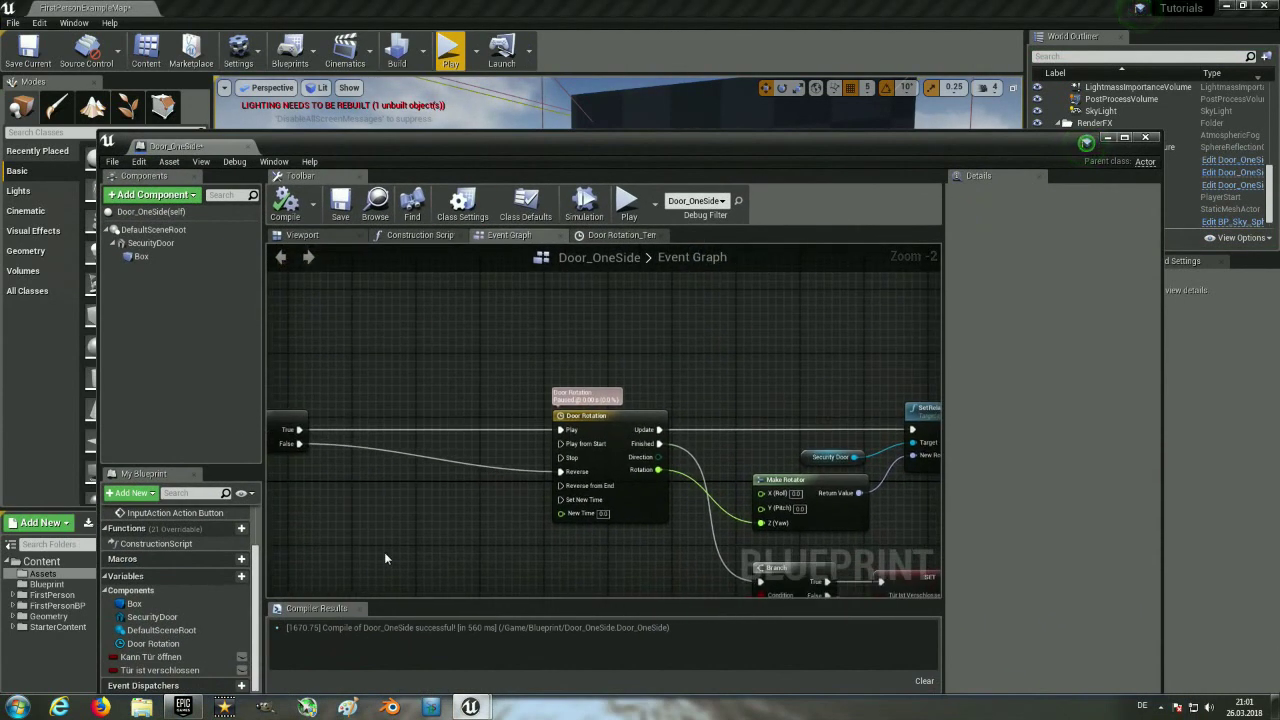
{"action": "right_click_drag", "start_coordinate": [384, 552], "coordinate": [670, 540]}
{"action": "right_click_drag", "start_coordinate": [436, 513], "coordinate": [659, 508]}
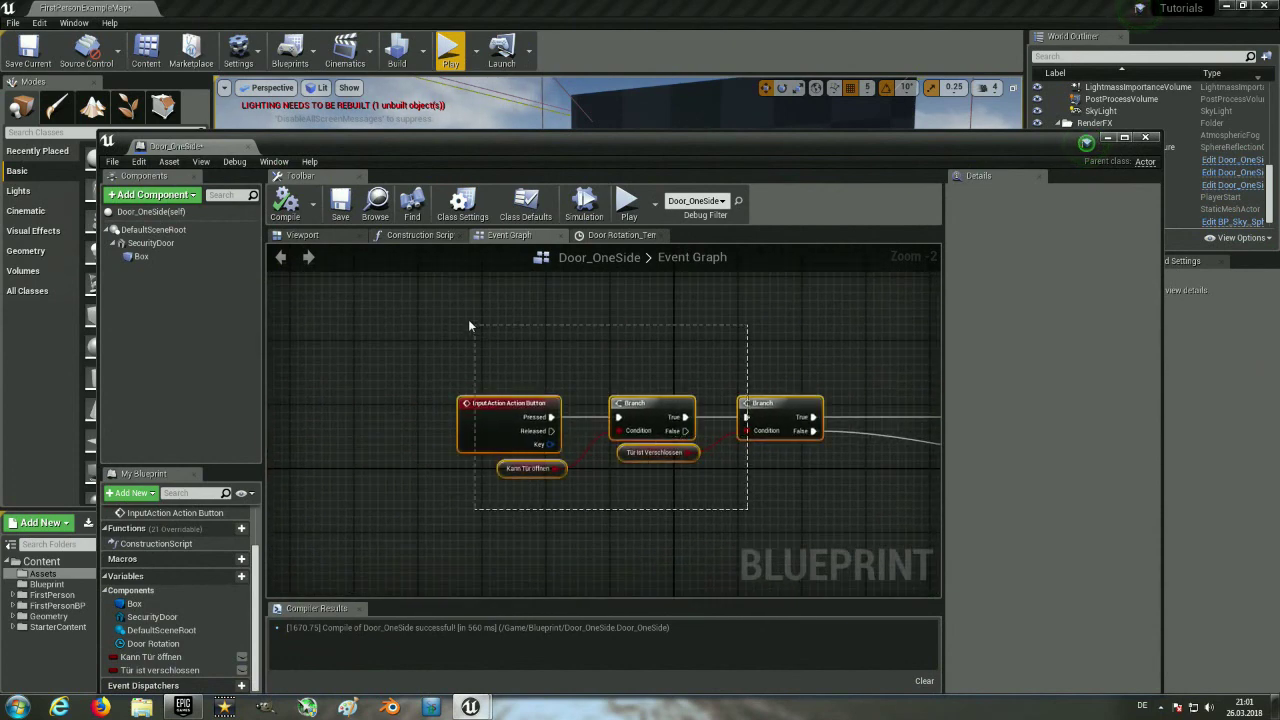
{"action": "scroll", "coordinate": [468, 325], "scroll_direction": "down", "scroll_amount": 3}
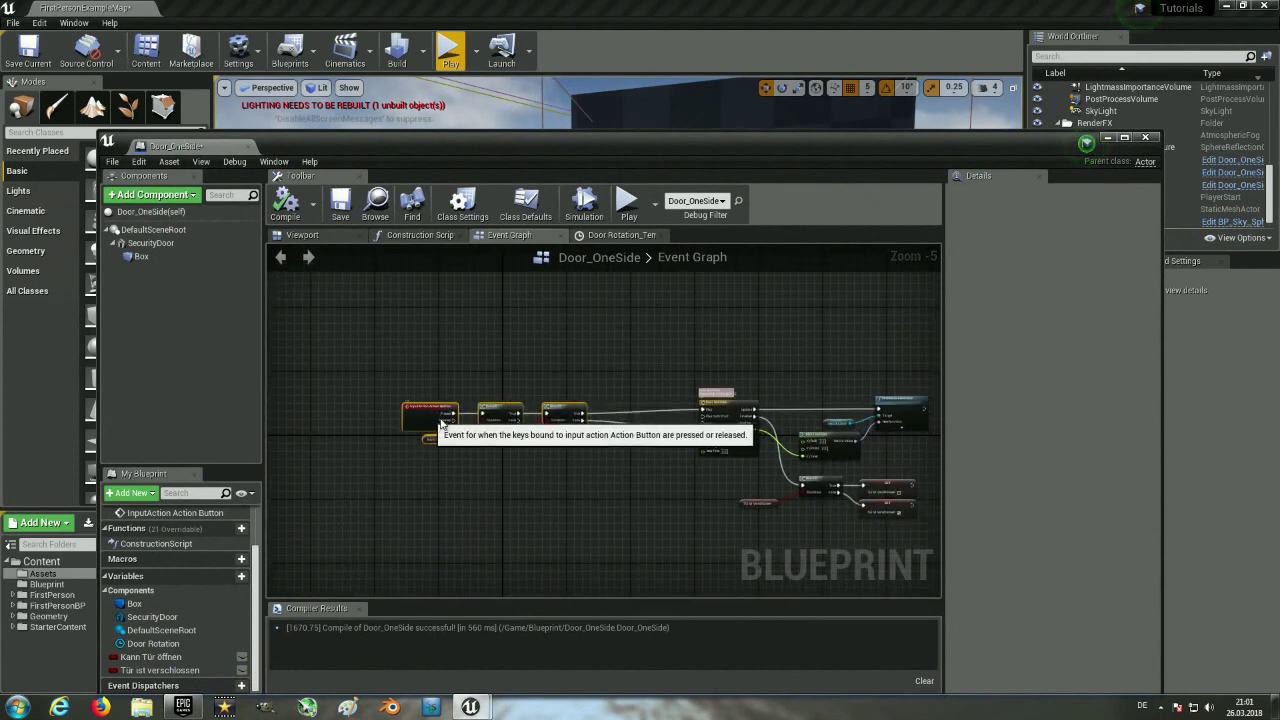
{"action": "scroll", "coordinate": [531, 487], "scroll_direction": "up", "scroll_amount": 4}
{"action": "right_click_drag", "start_coordinate": [531, 487], "coordinate": [329, 497]}
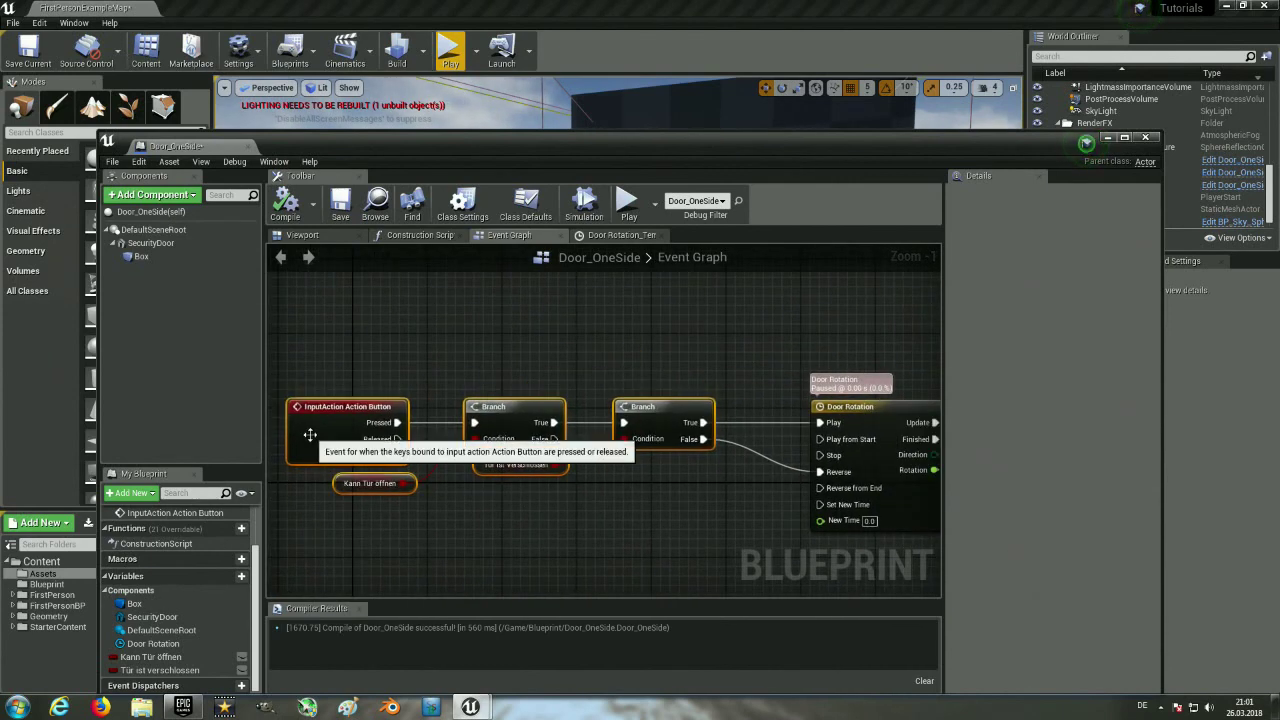
{"action": "left_click", "coordinate": [310, 434]}
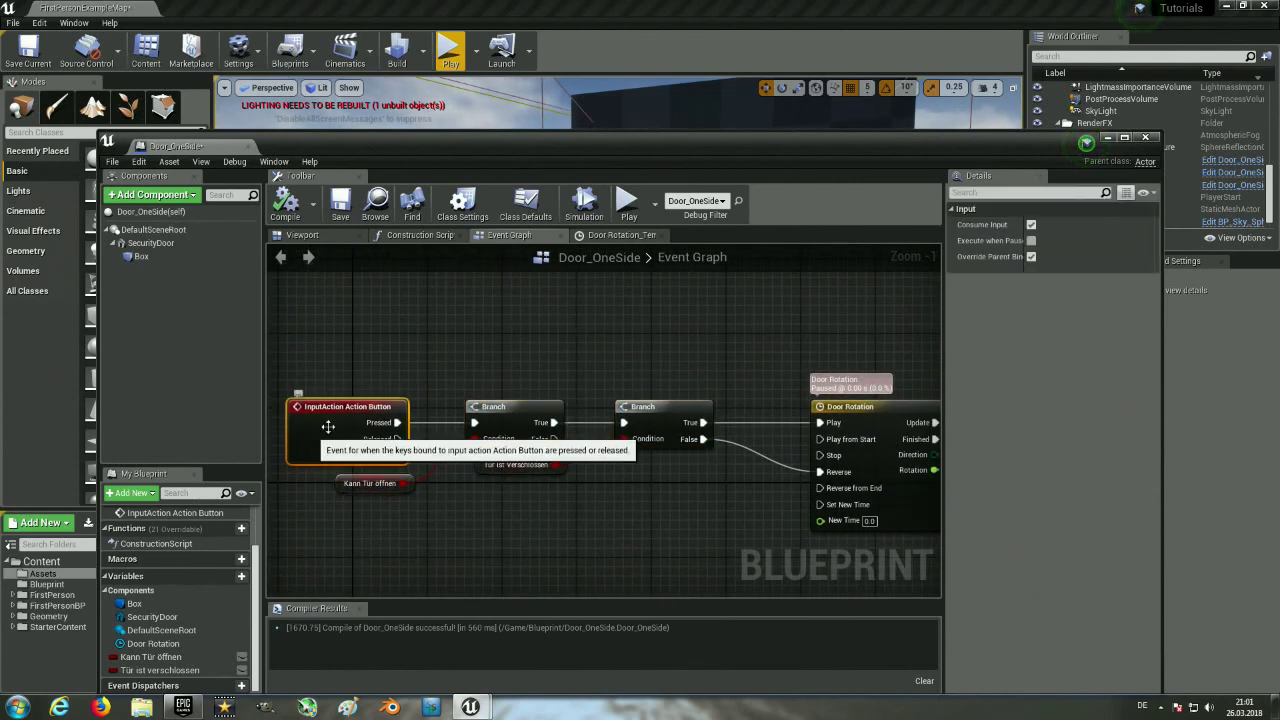
Add a stray 0 key event node to the graph, then delete it.
{"action": "right_click_drag", "start_coordinate": [452, 352], "coordinate": [520, 389]}
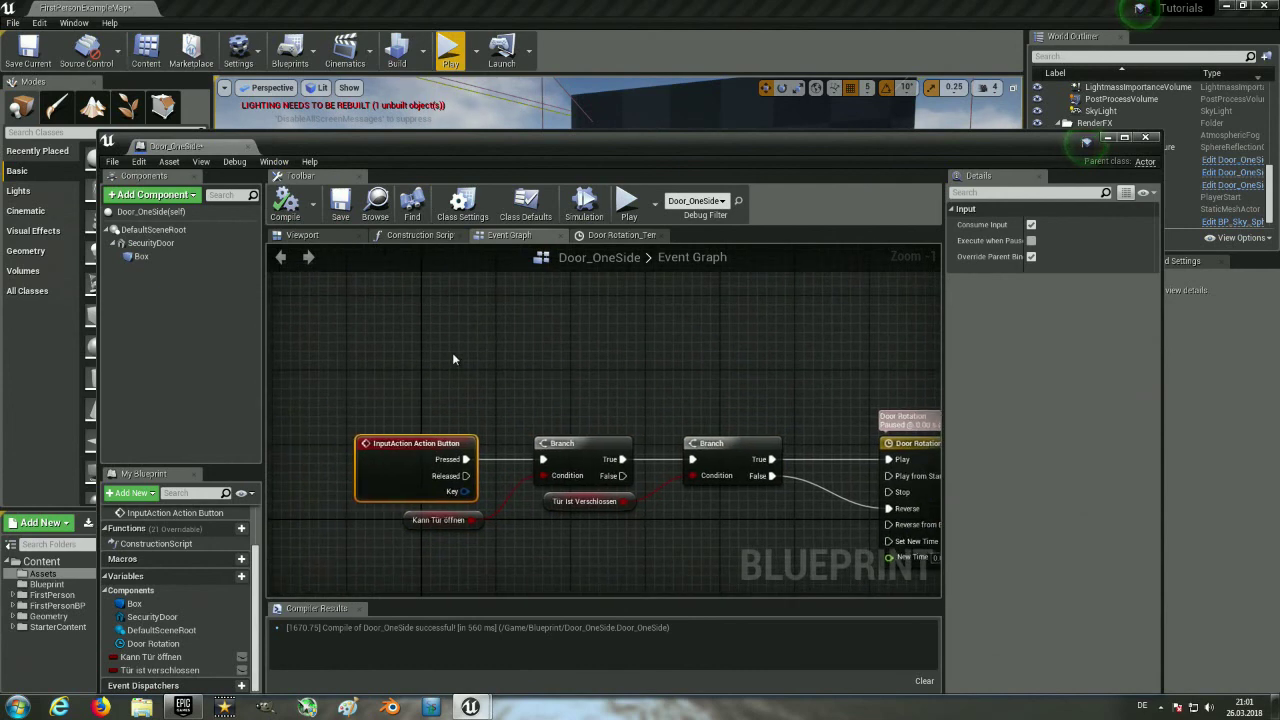
{"action": "right_click", "coordinate": [453, 355]}
{"action": "type", "text": "0"}
{"action": "key", "text": "Return"}
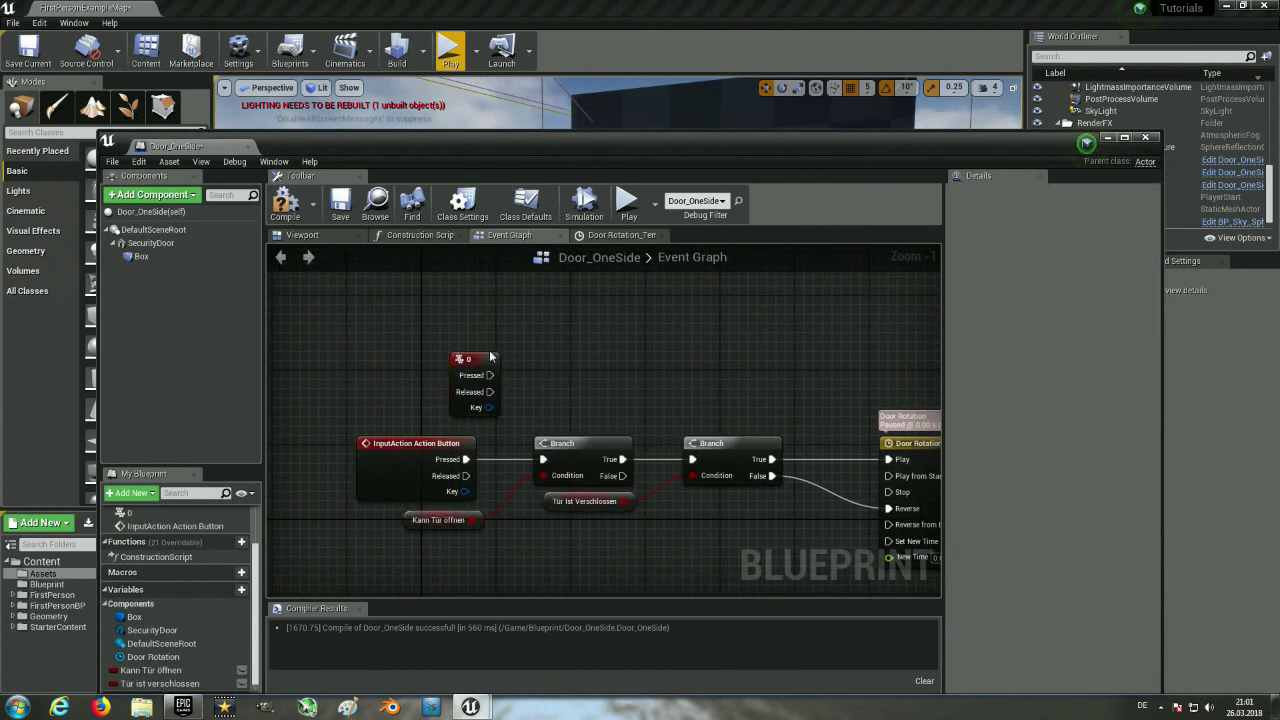
{"action": "left_click", "coordinate": [492, 358]}
{"action": "key", "text": "Delete"}
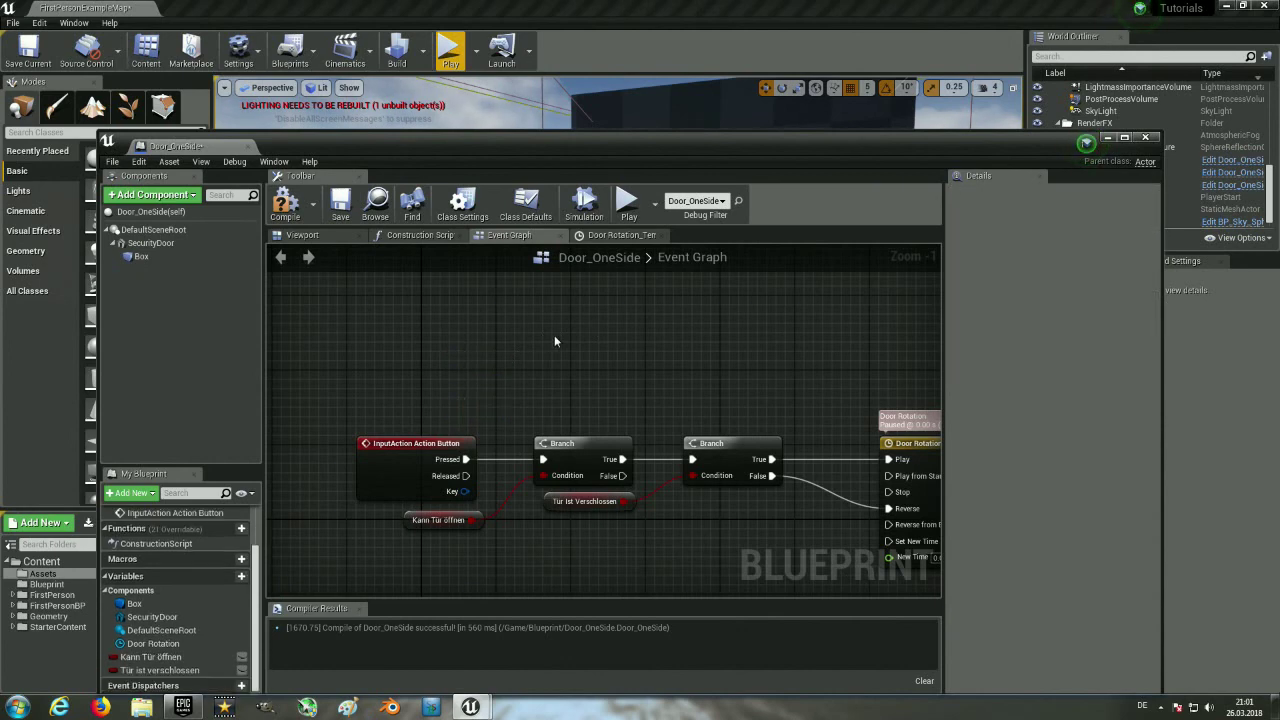
Reselect the InputAction node, move the blueprint window down and start a play test.
{"action": "right_click_drag", "start_coordinate": [550, 365], "coordinate": [490, 388]}
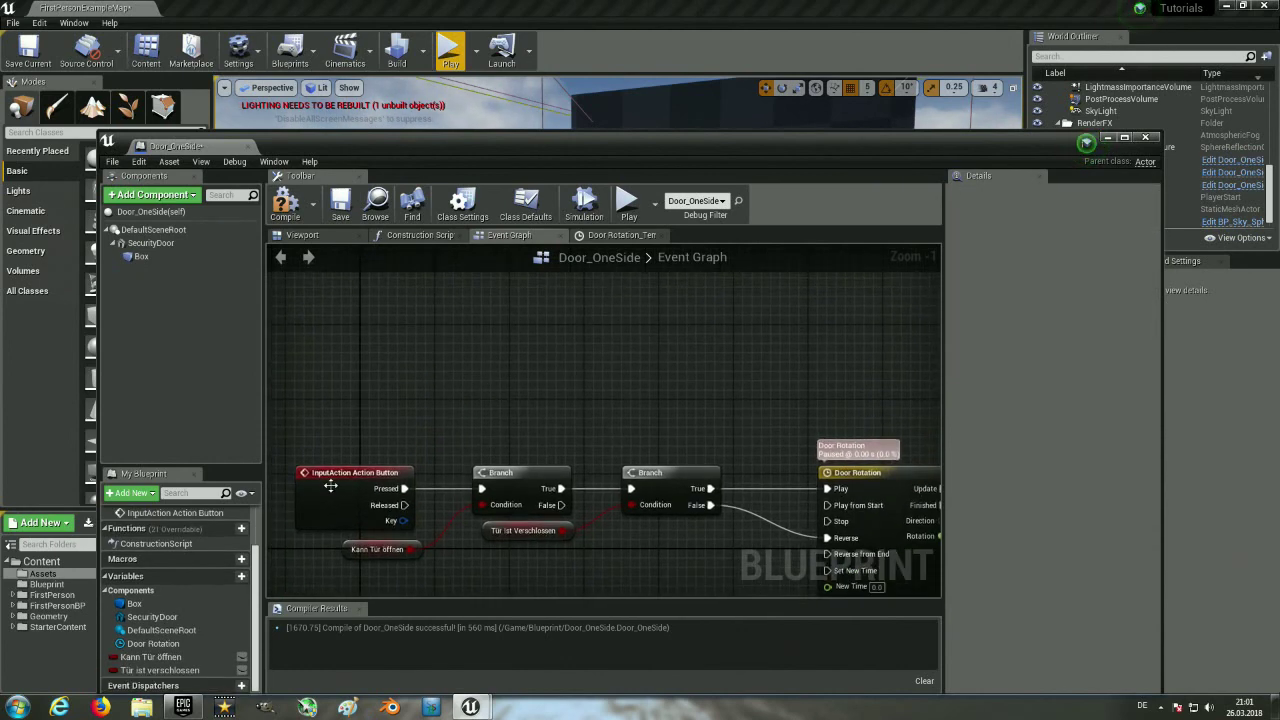
{"action": "left_click", "coordinate": [330, 482]}
{"action": "right_click_drag", "start_coordinate": [330, 482], "coordinate": [225, 516]}
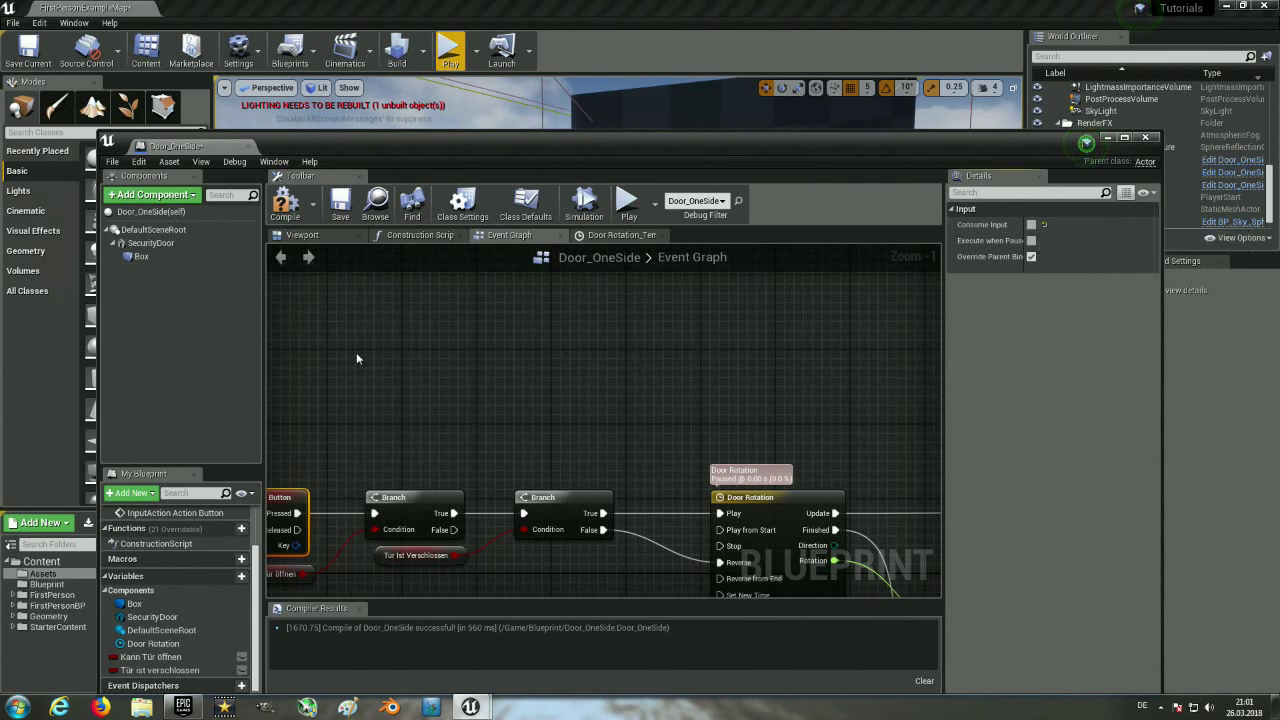
{"action": "right_click_drag", "start_coordinate": [357, 358], "coordinate": [425, 360]}
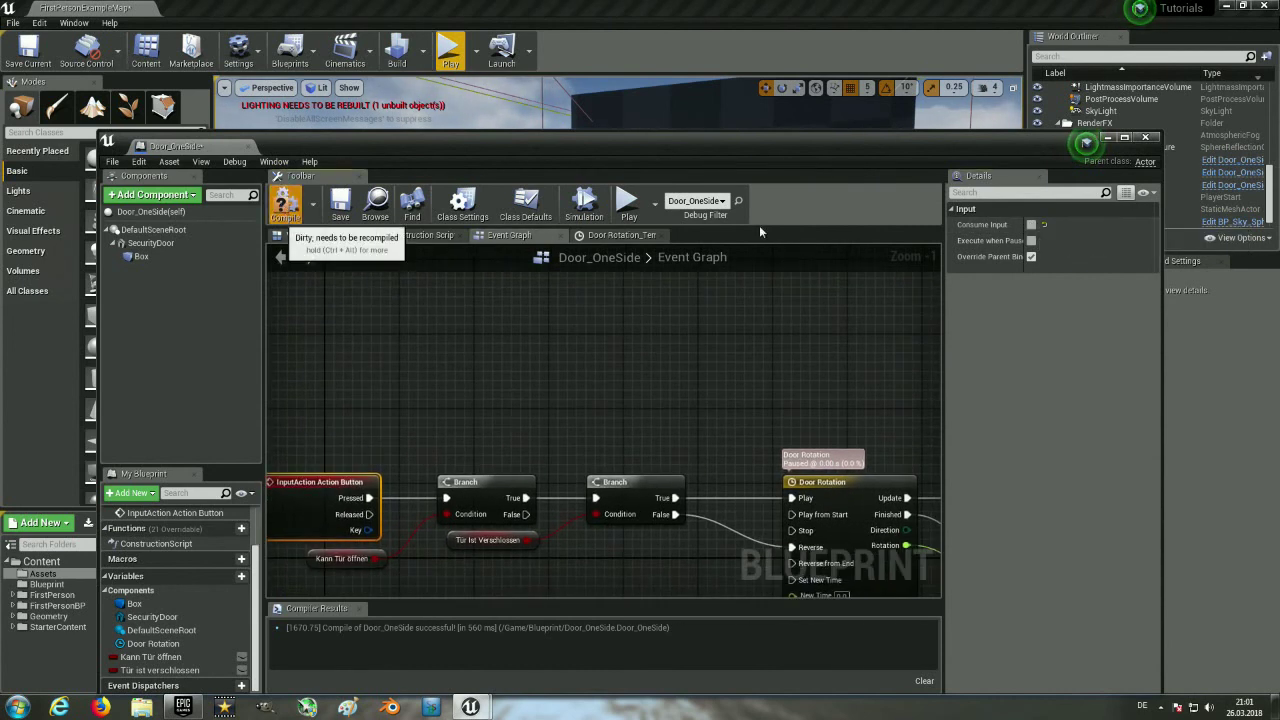
{"action": "left_click_drag", "start_coordinate": [515, 142], "coordinate": [511, 587]}
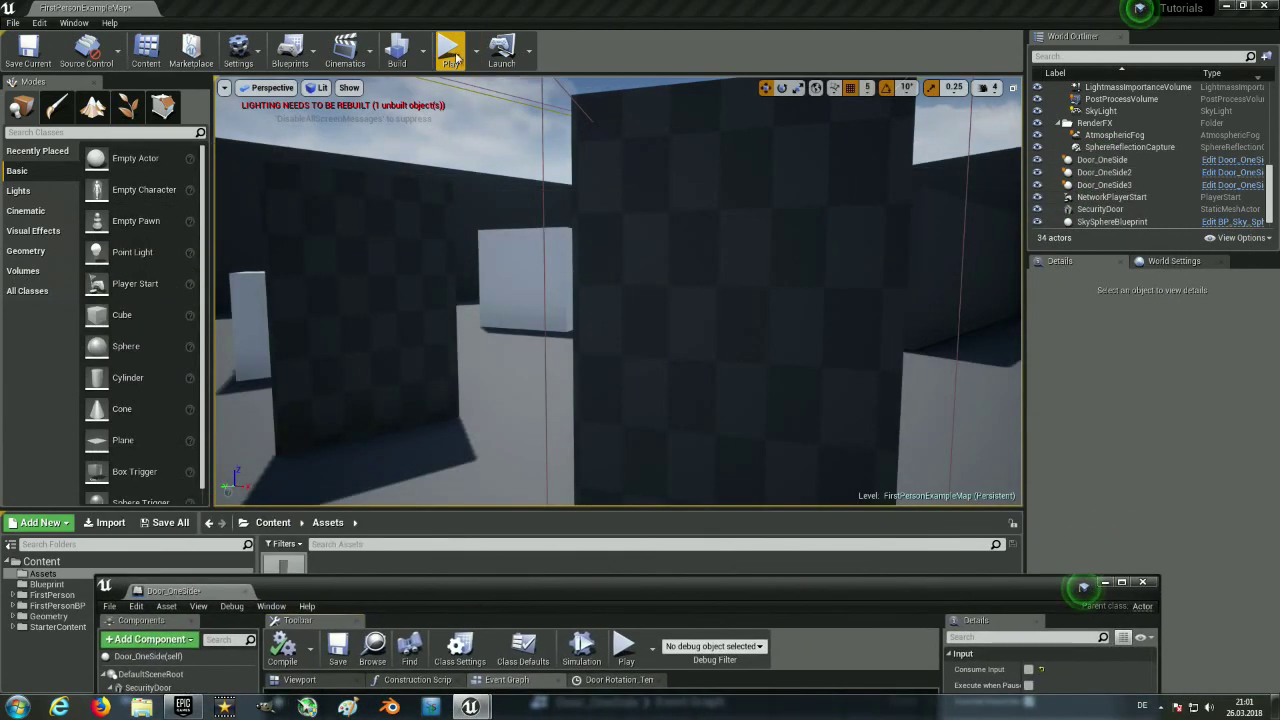
{"action": "left_click", "coordinate": [453, 57]}
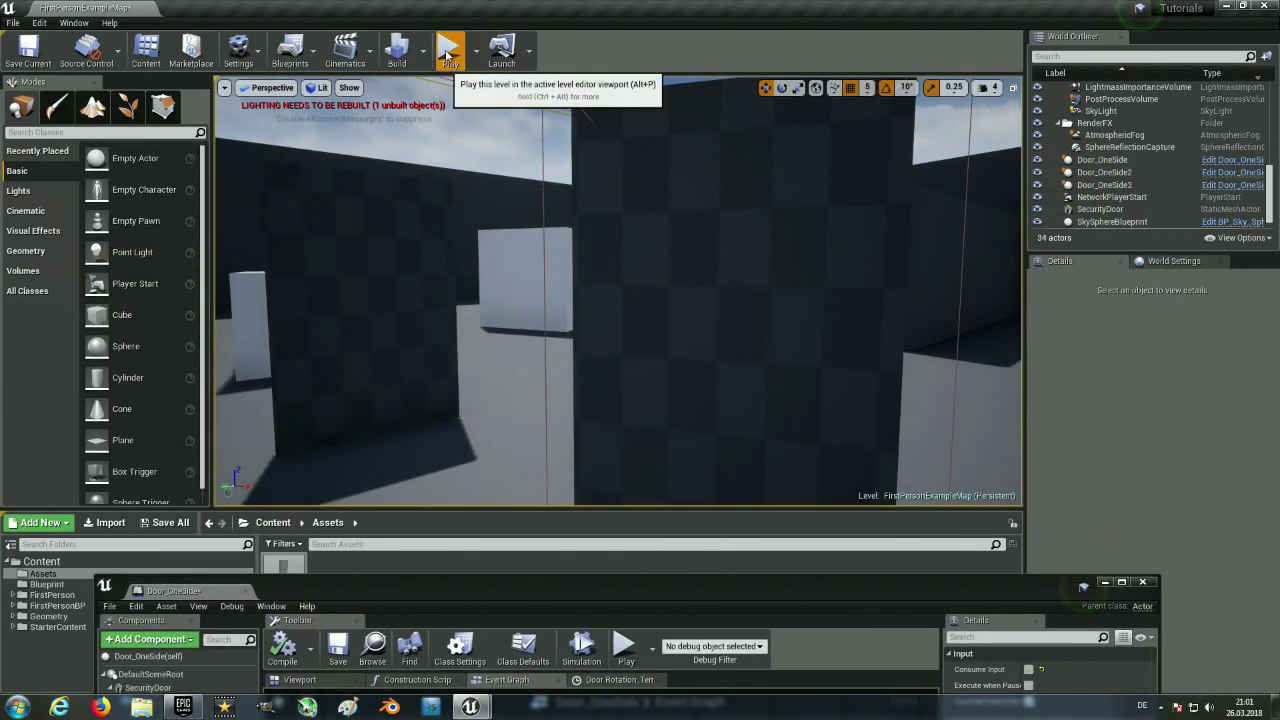
Walk the character through the corridor to the checkered and light walls.
{"action": "key", "text": "w"}
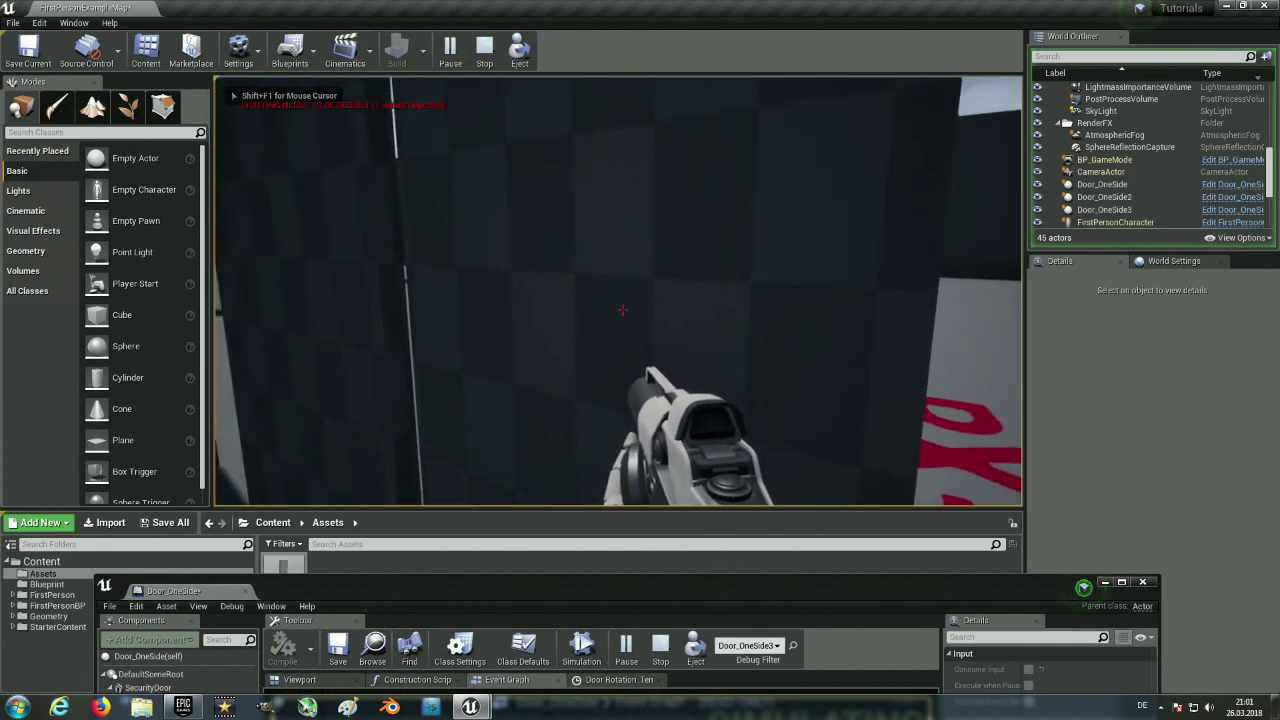
{"action": "key", "text": "d"}
{"action": "key", "text": "w"}
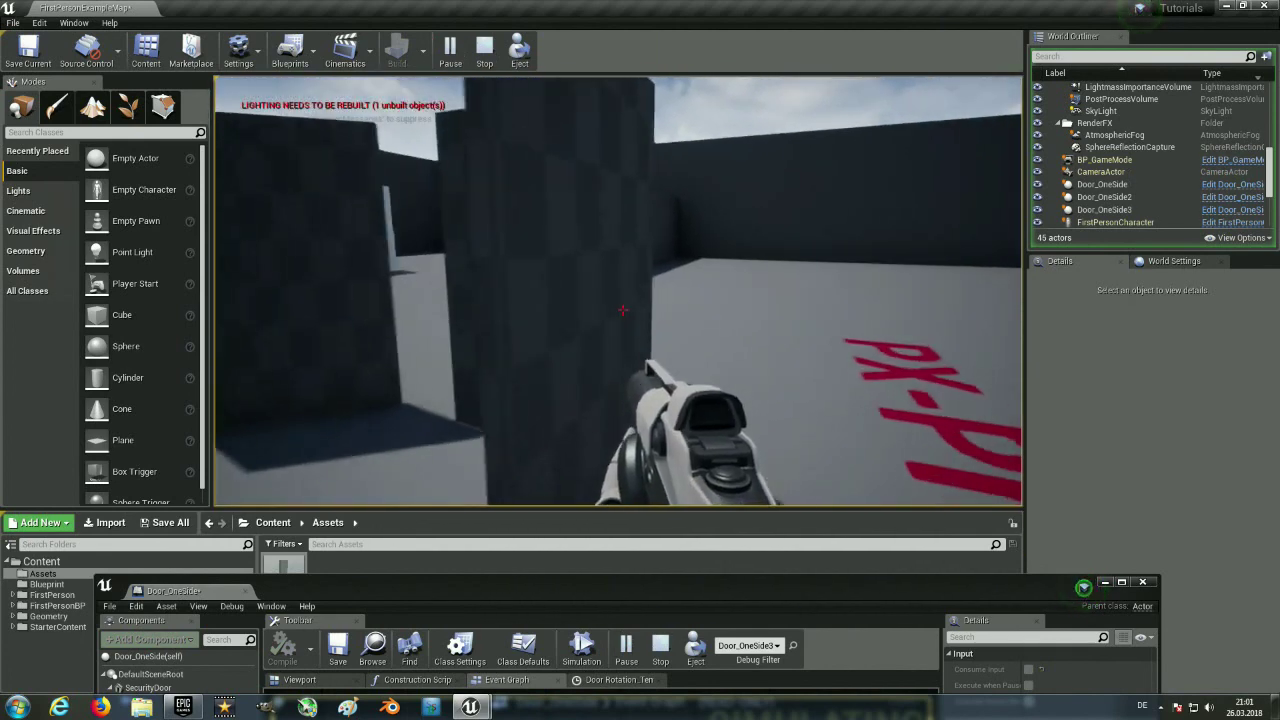
{"action": "key", "text": "s"}
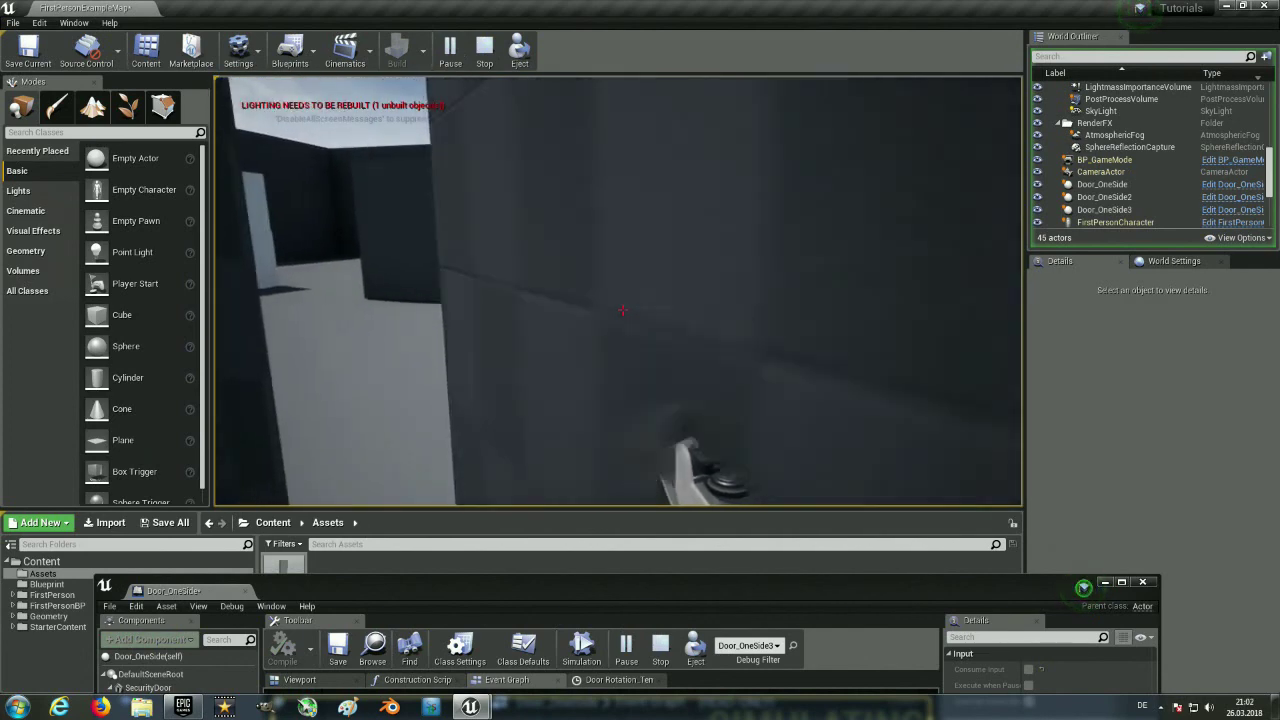
{"action": "key", "text": "w"}
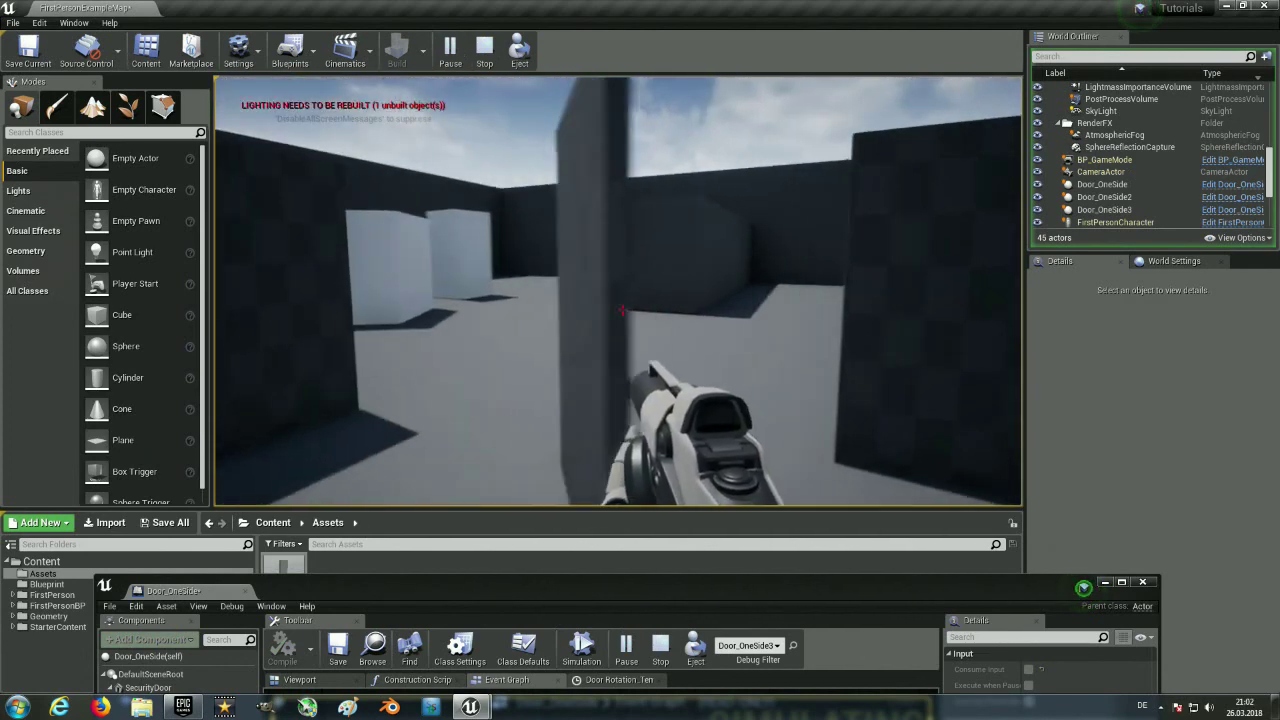
{"action": "key", "text": "w"}
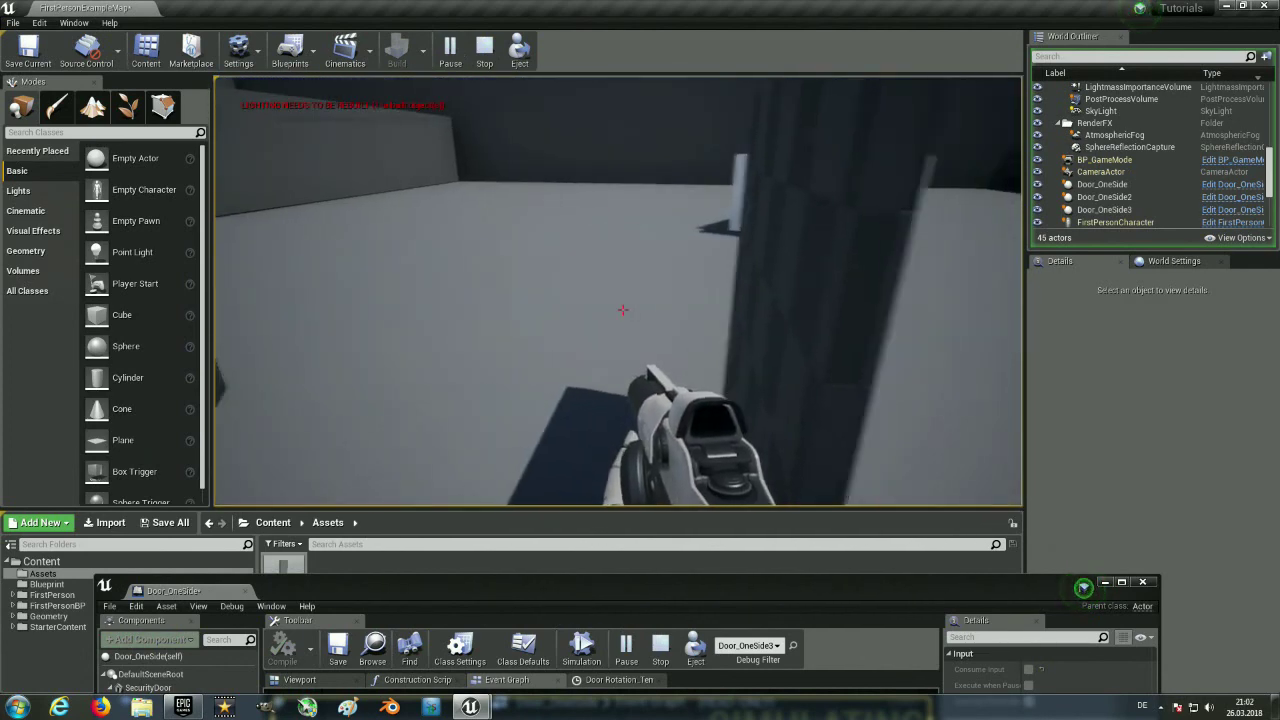
{"action": "key", "text": "w"}
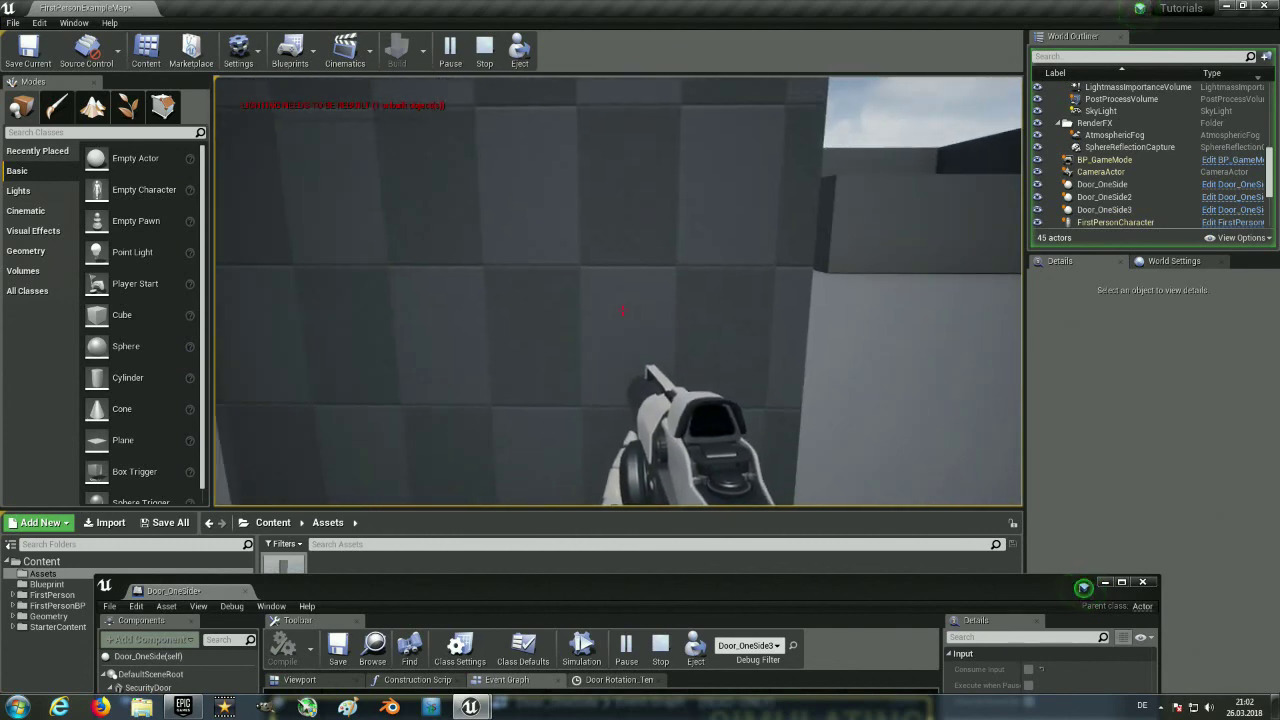
{"action": "key", "text": "w"}
{"action": "key", "text": "d"}
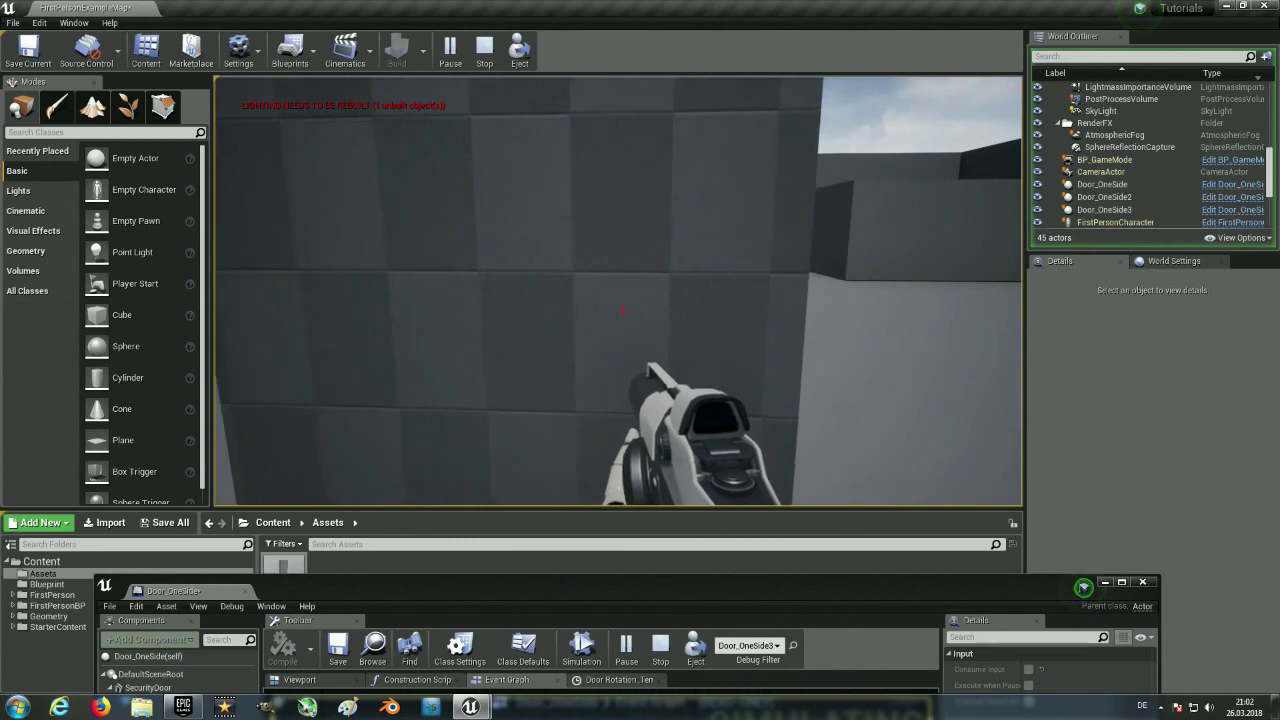
{"action": "key", "text": "s"}
{"action": "key", "text": "w"}
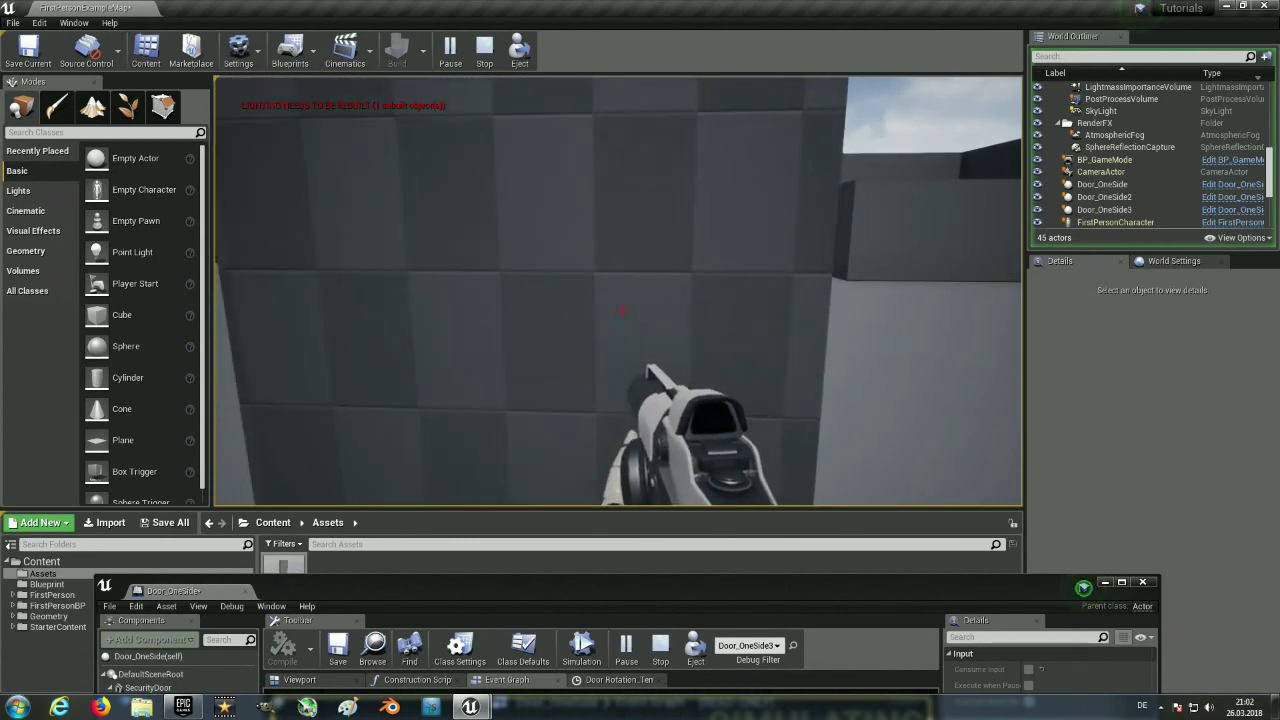
Walk among the dark pillars and checkered wall, then stop the play test with Esc.
{"action": "key", "text": "w"}
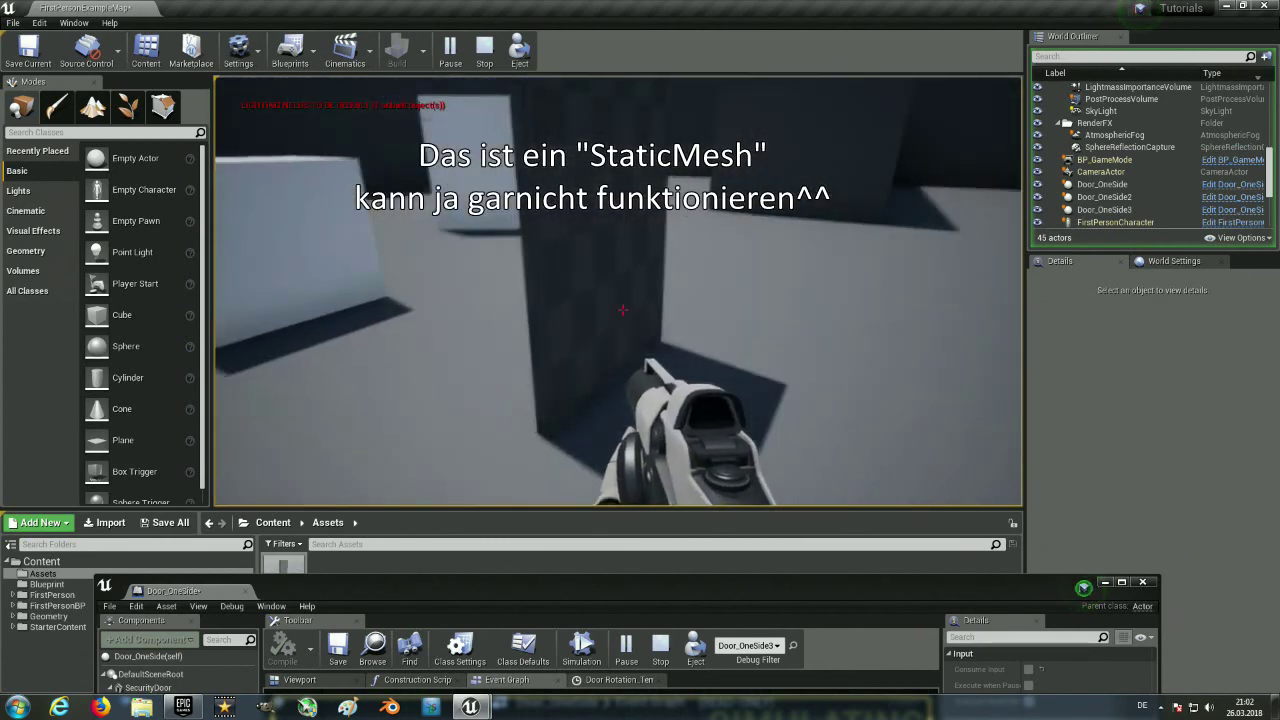
{"action": "key", "text": "w"}
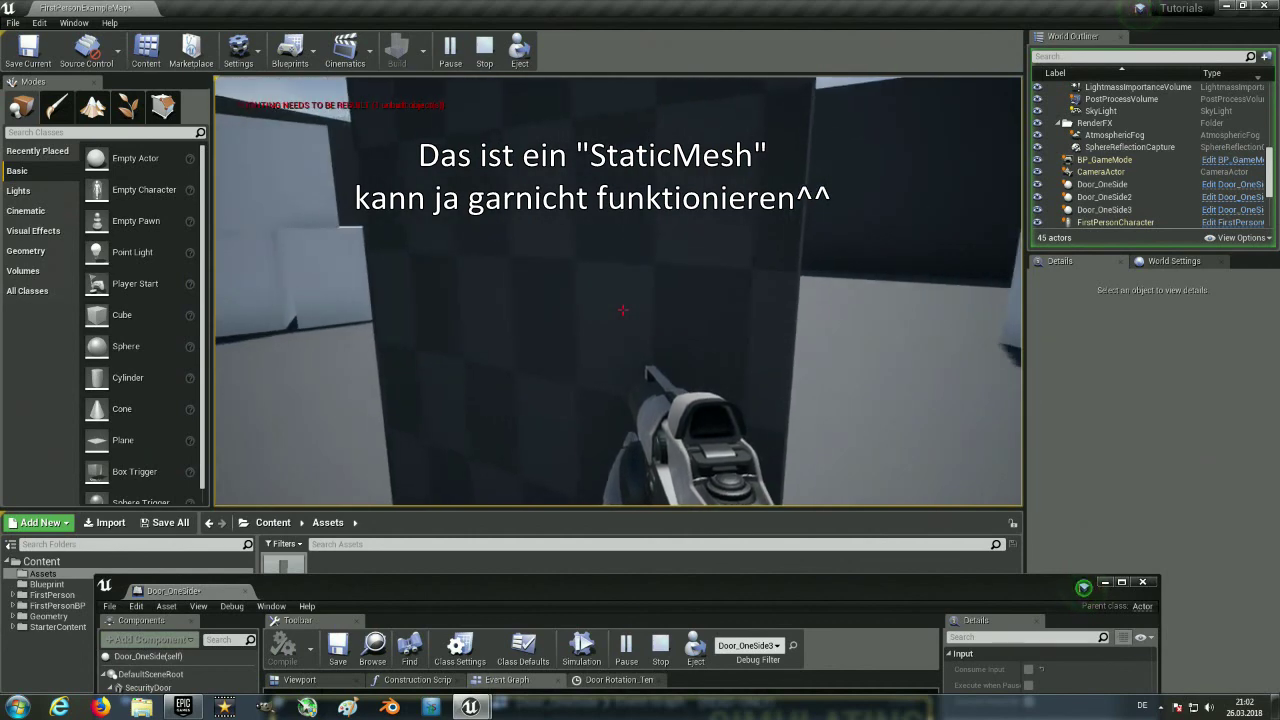
{"action": "key", "text": "a"}
{"action": "key", "text": "w"}
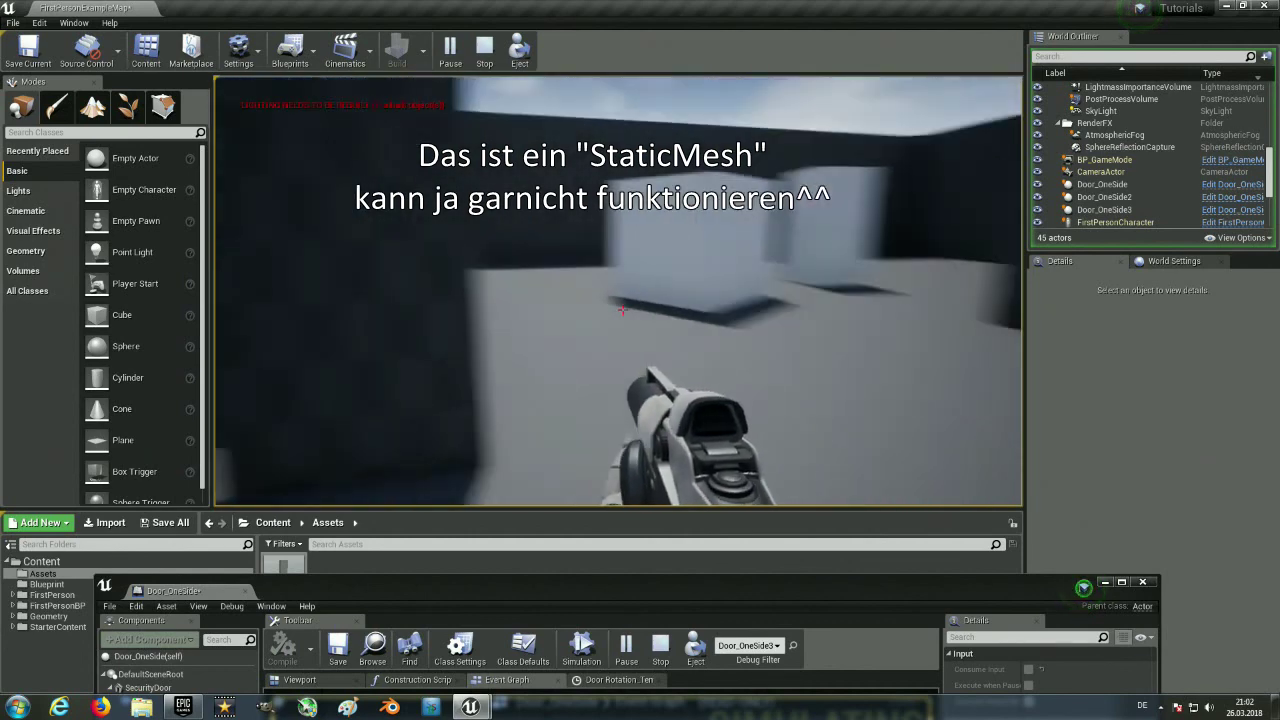
{"action": "key", "text": "w"}
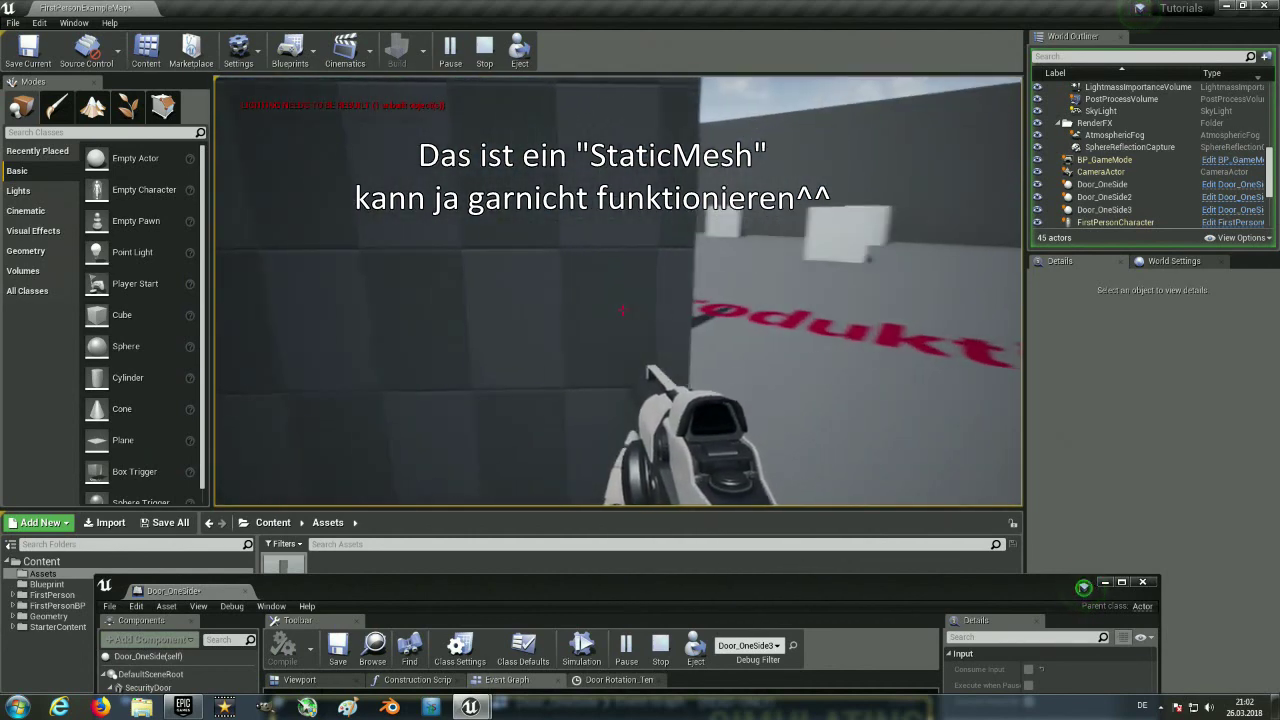
{"action": "key", "text": "w"}
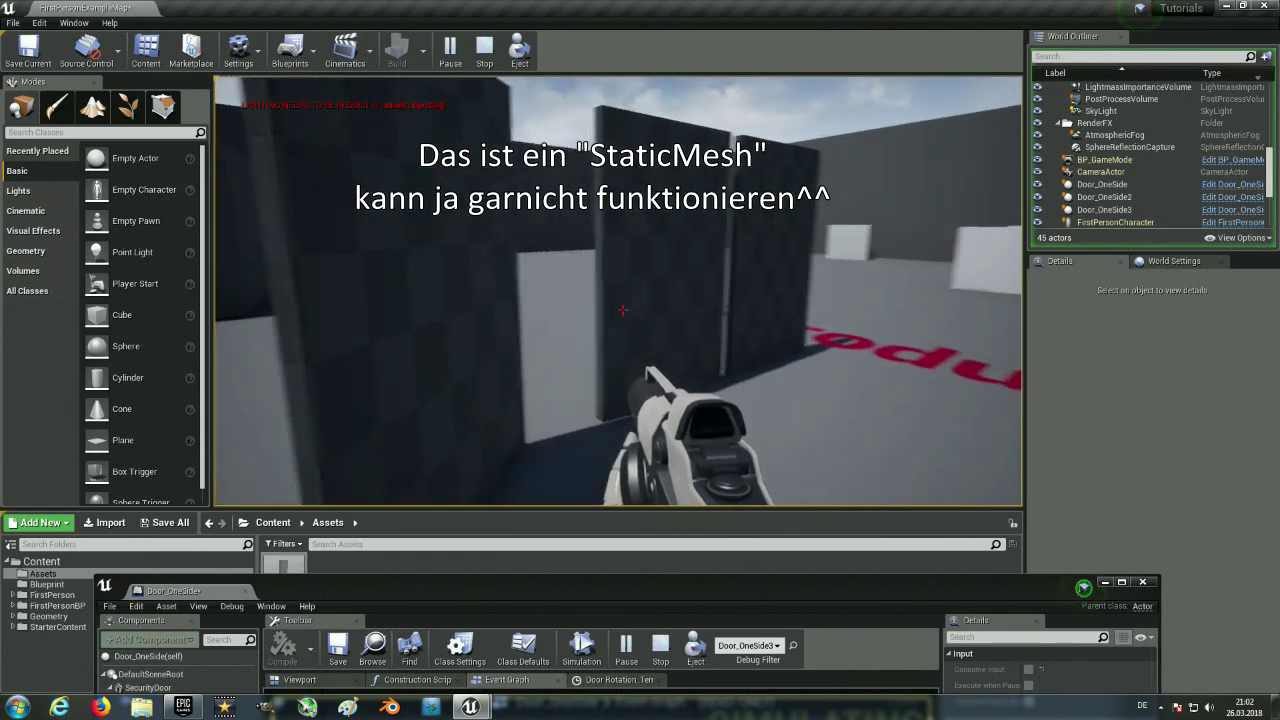
{"action": "key", "text": "w"}
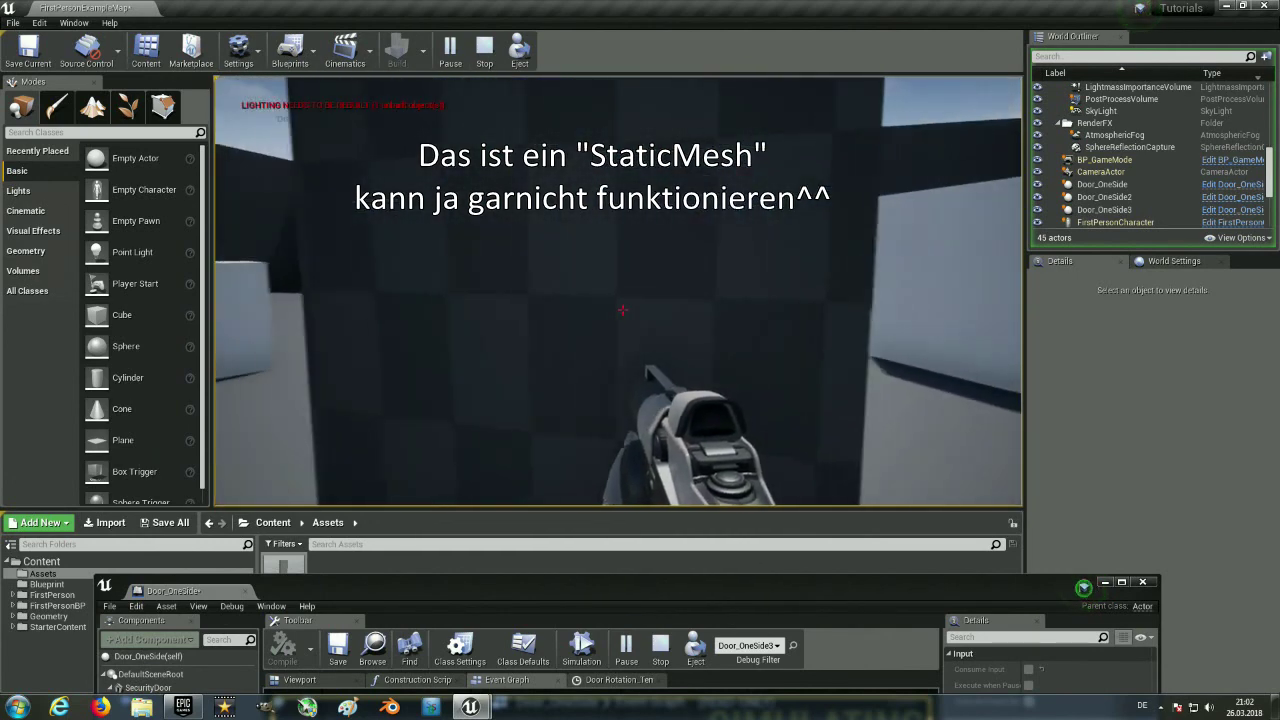
{"action": "key", "text": "w"}
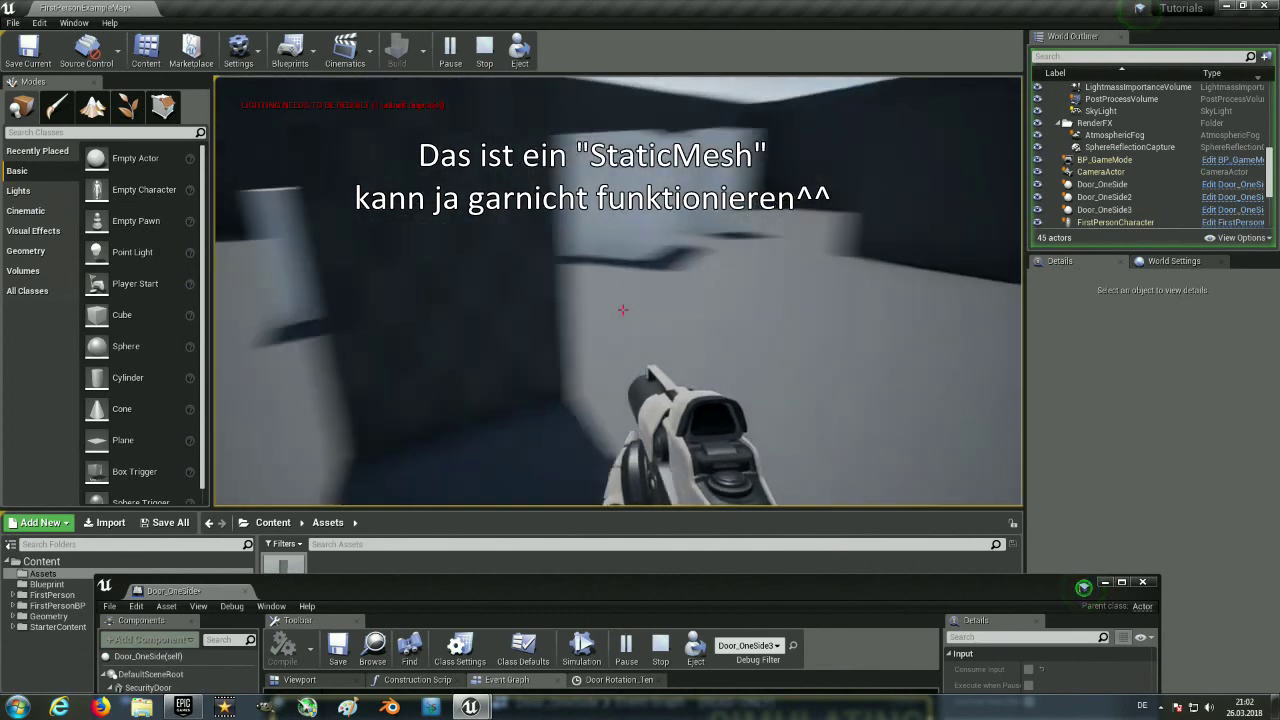
{"action": "key", "text": "w"}
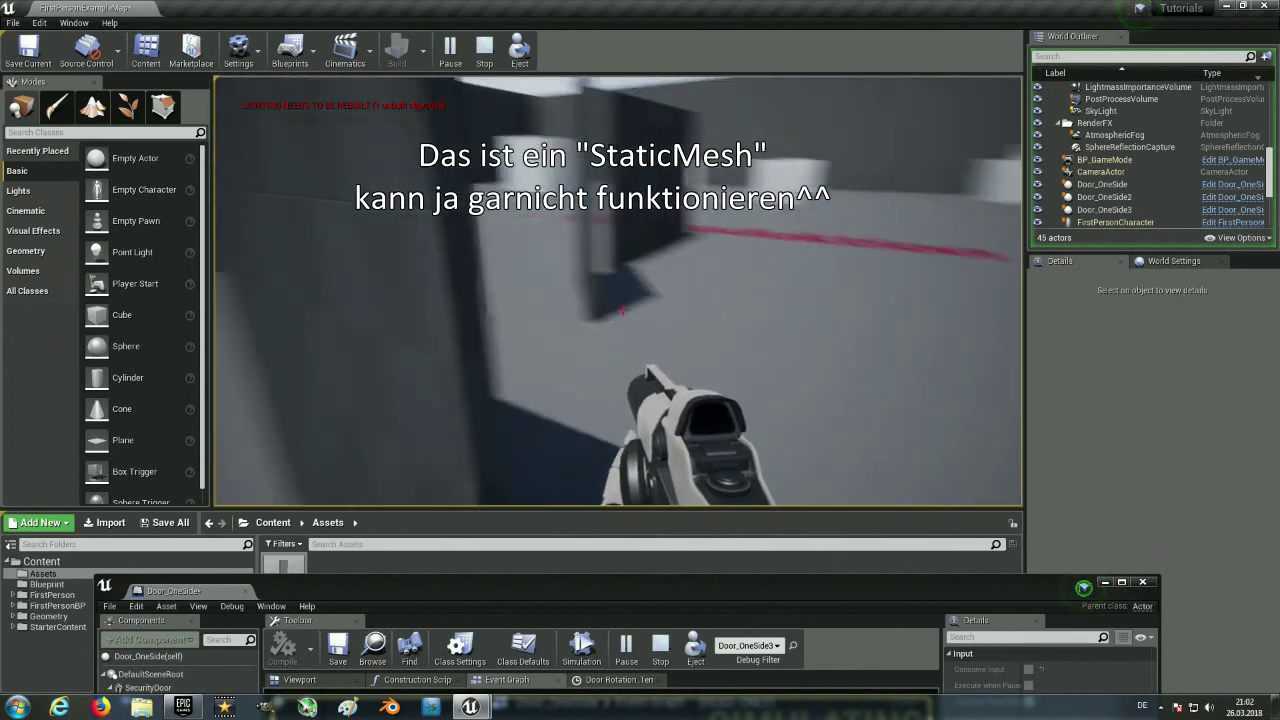
{"action": "key", "text": "w"}
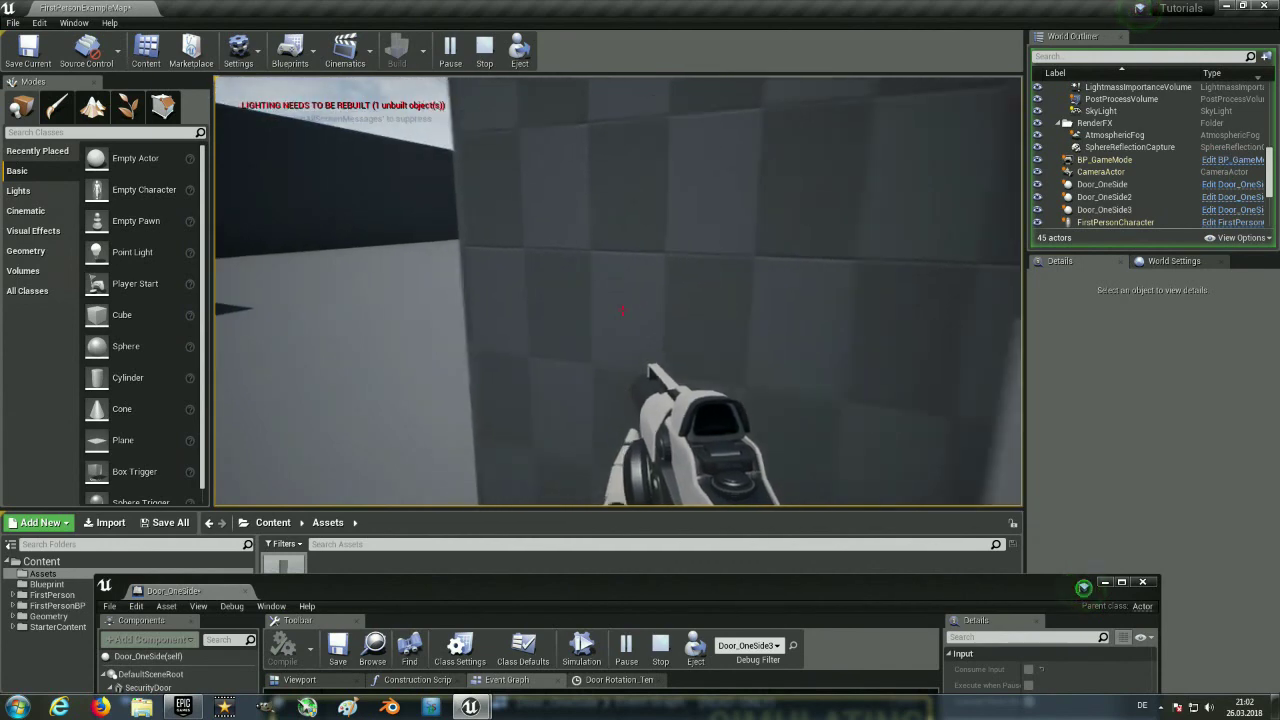
{"action": "key", "text": "s"}
{"action": "key", "text": "w"}
{"action": "key", "text": "s"}
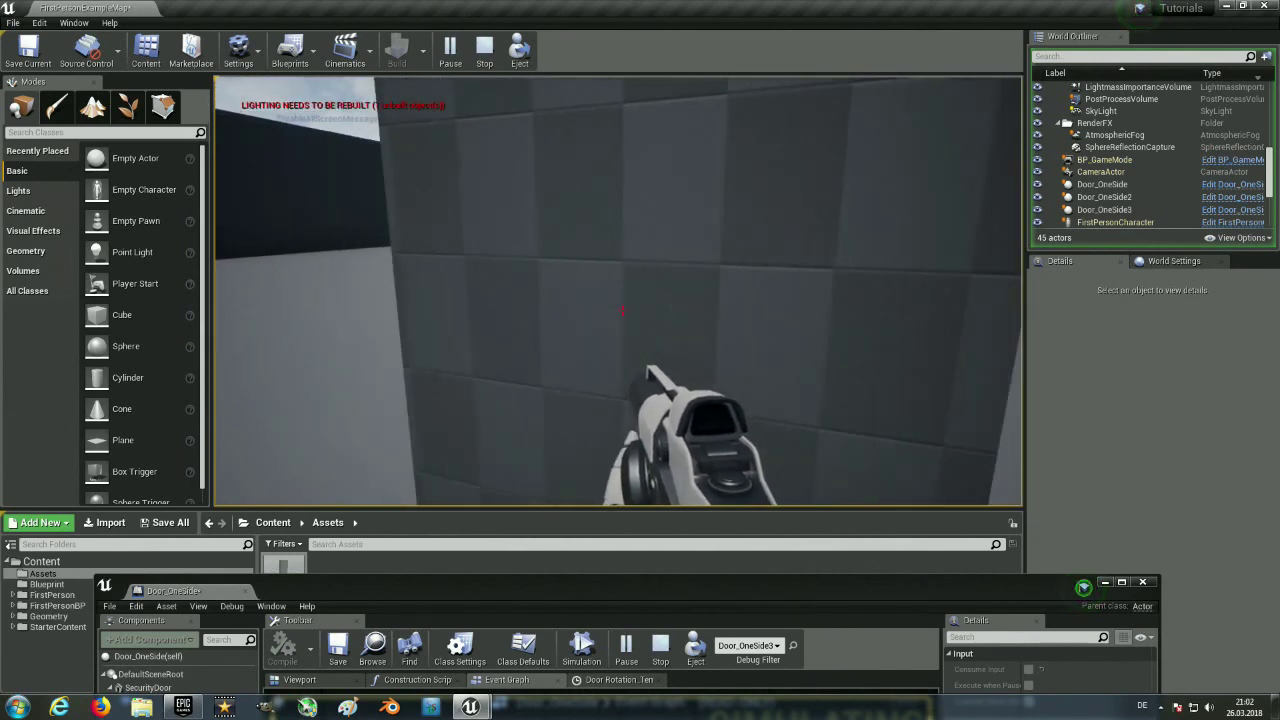
{"action": "key", "text": "Escape"}
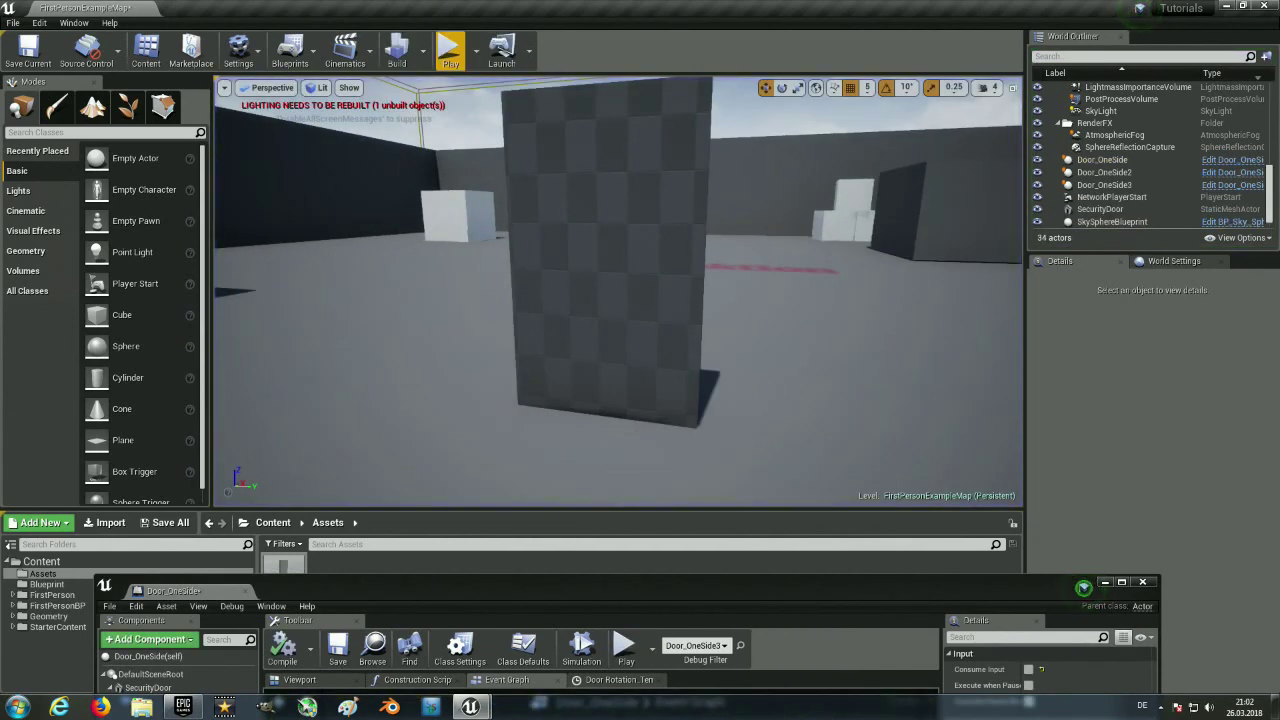
Select the SecurityDoor mesh and frame it in the viewport alongside the doors.
{"action": "left_click", "coordinate": [617, 275]}
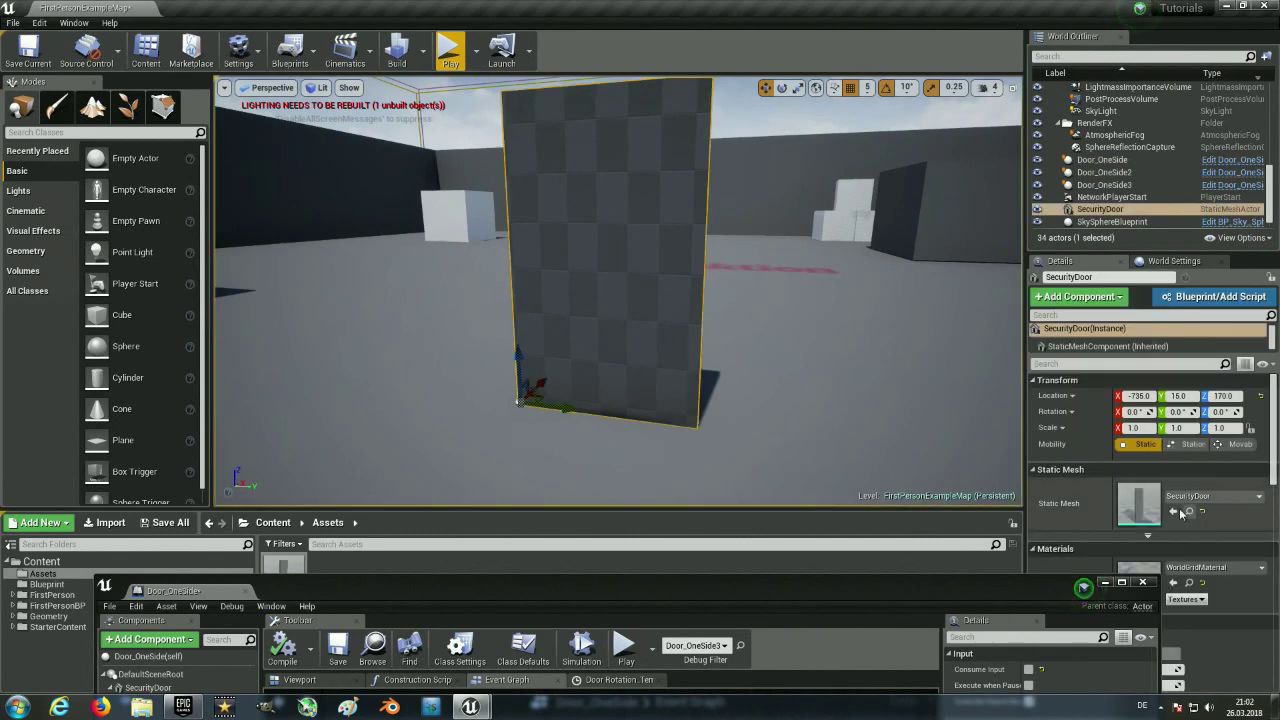
{"action": "left_click_drag", "start_coordinate": [819, 589], "coordinate": [674, 589]}
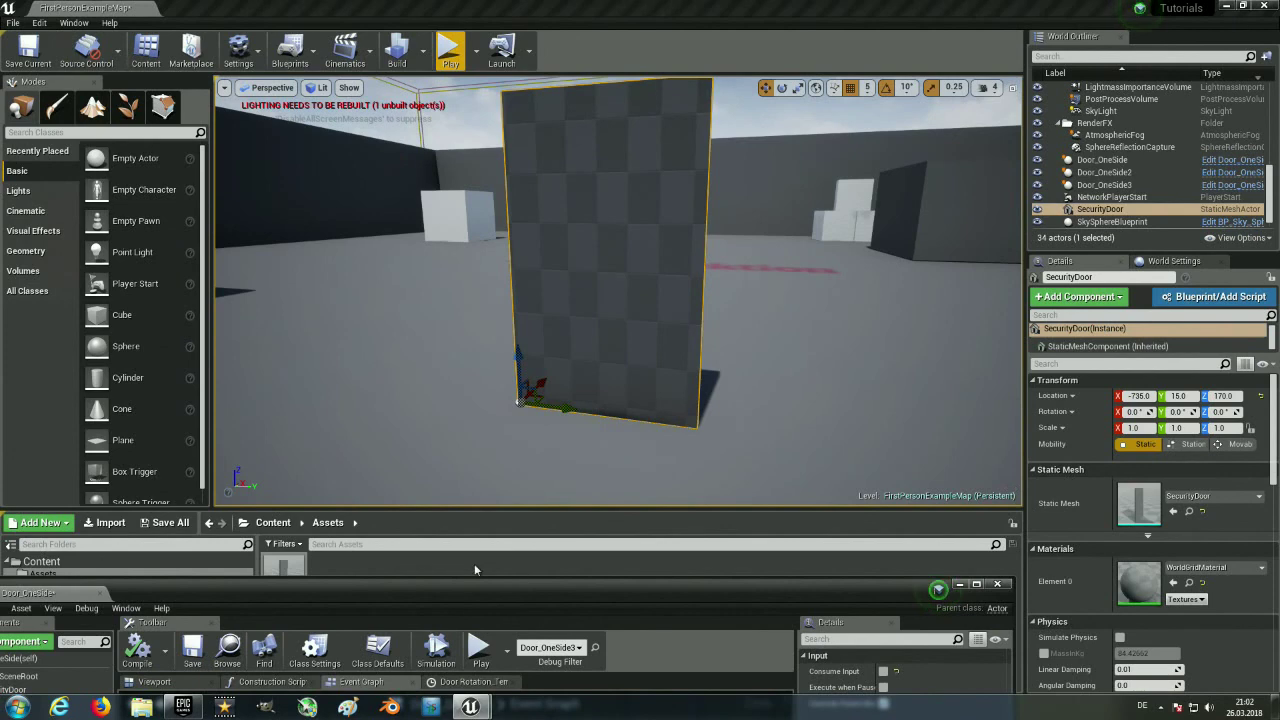
{"action": "left_click_drag", "start_coordinate": [474, 592], "coordinate": [478, 585]}
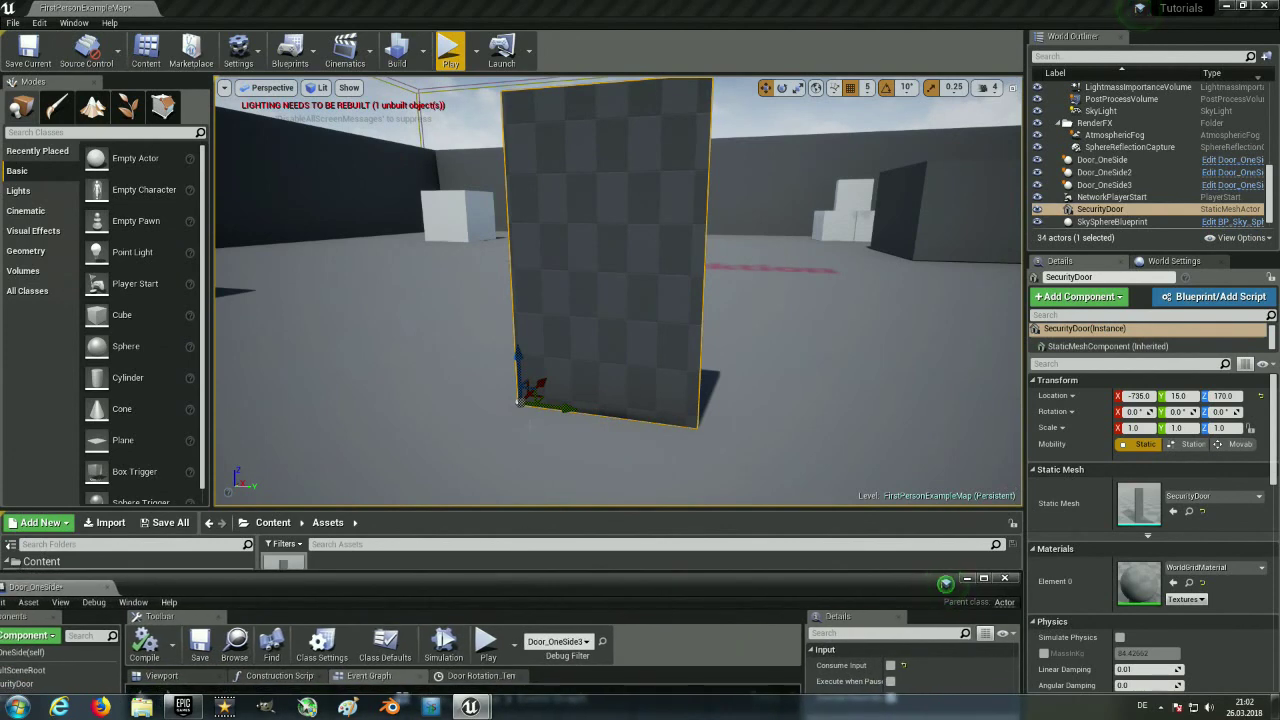
{"action": "right_click_drag", "start_coordinate": [541, 235], "coordinate": [541, 235]}
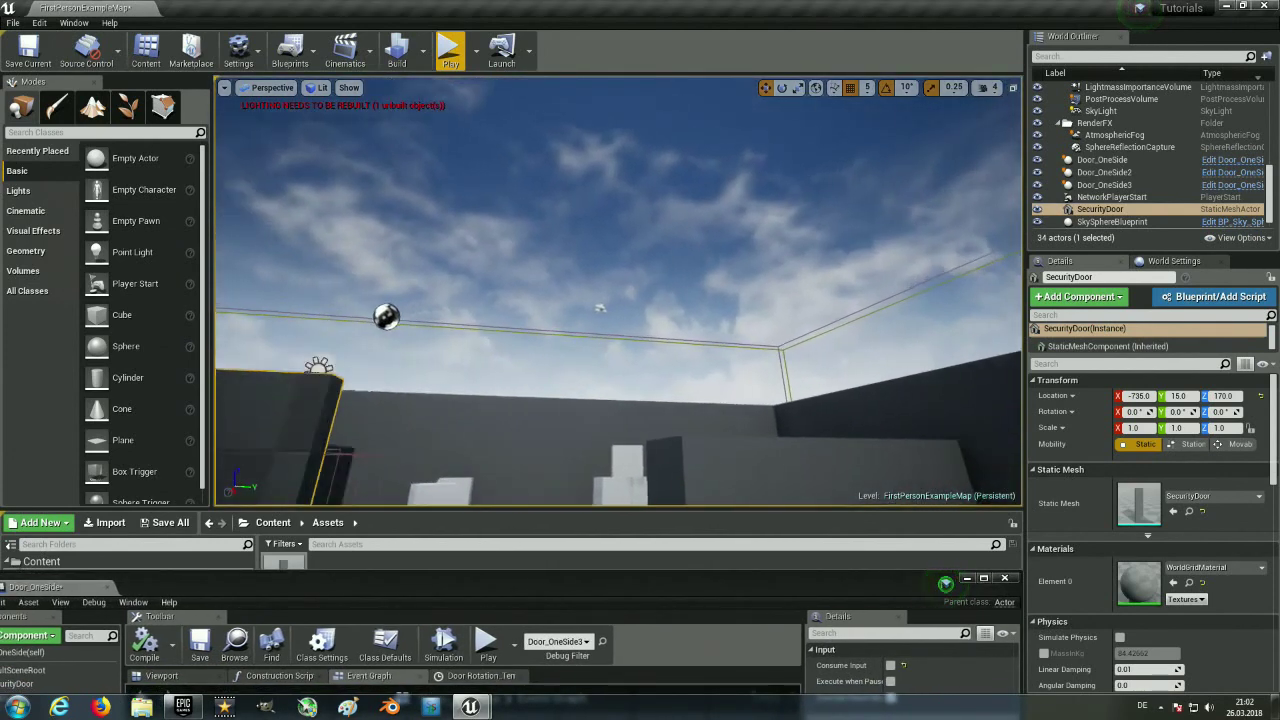
{"action": "key", "text": "f"}
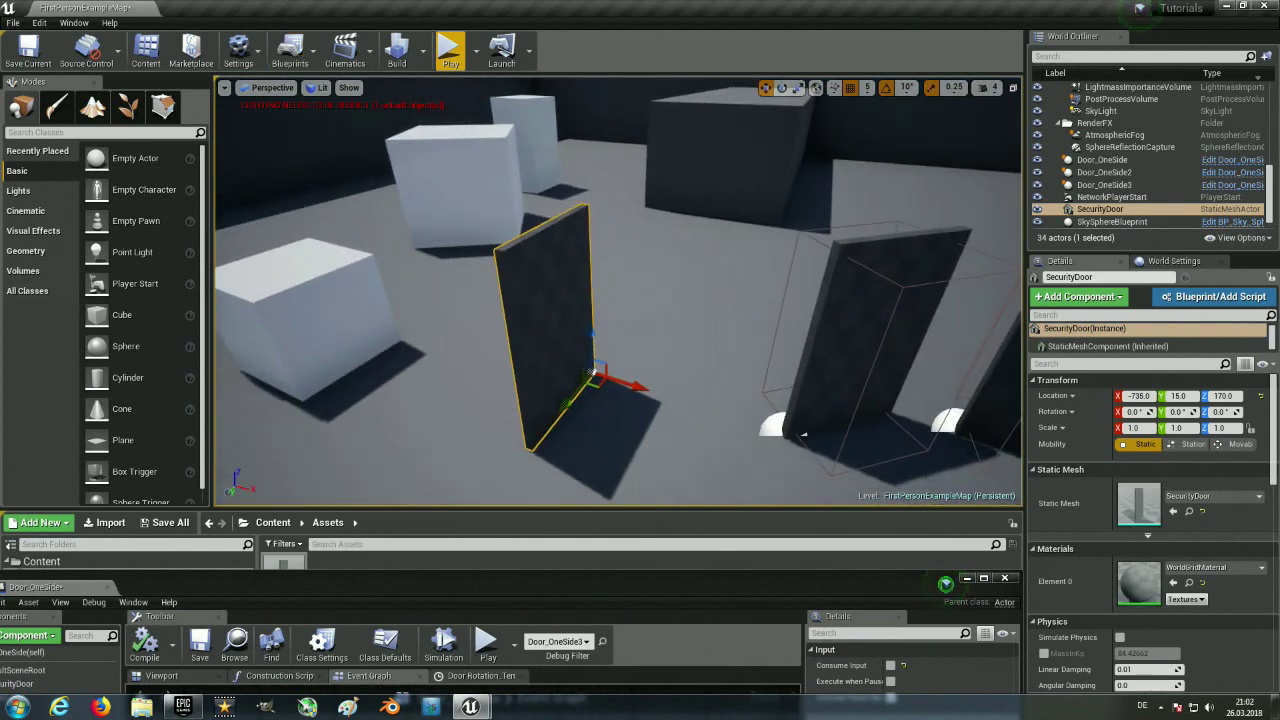
{"action": "right_click_drag", "start_coordinate": [618, 290], "coordinate": [618, 290]}
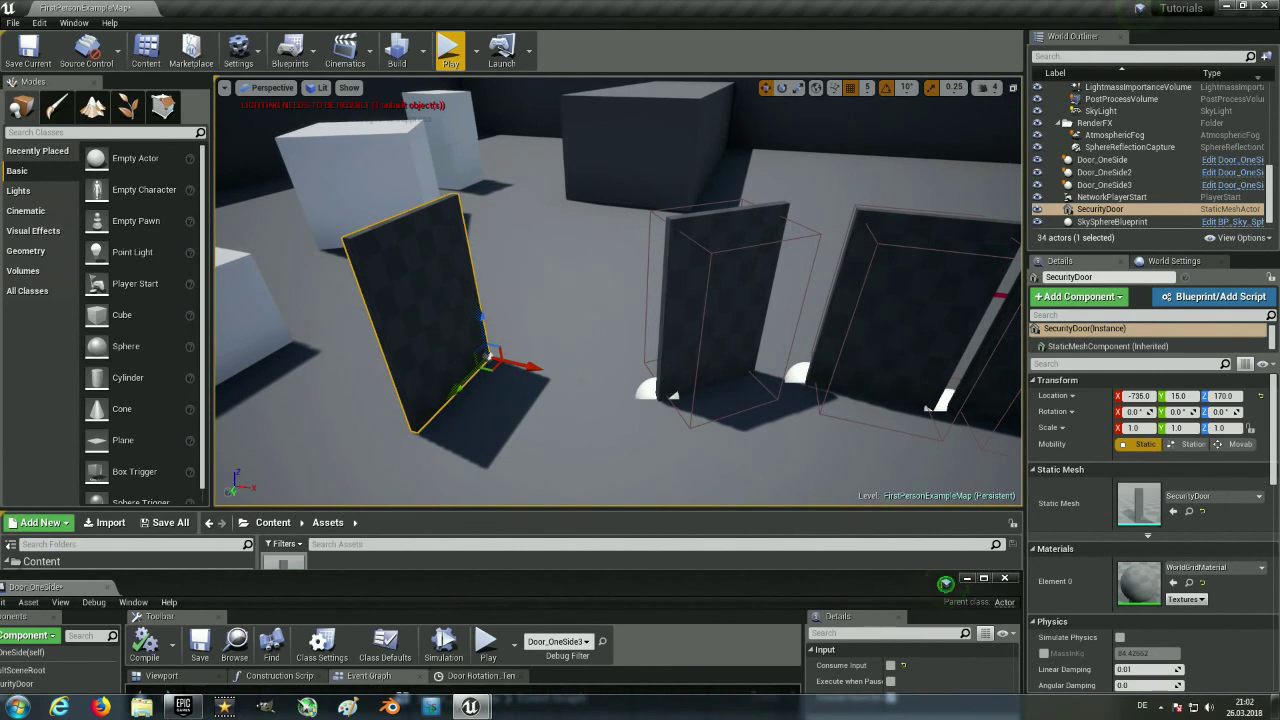
{"action": "right_click_drag", "start_coordinate": [618, 290], "coordinate": [618, 290]}
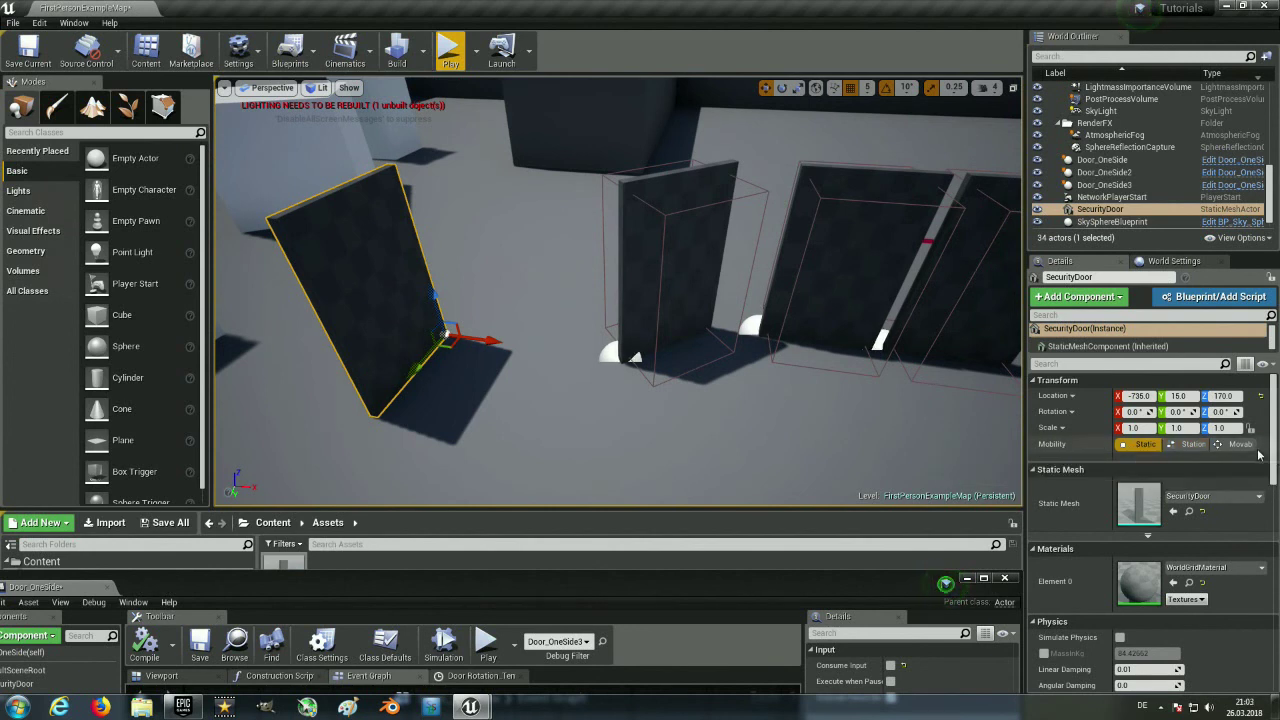
Set SecurityDoor's Mobility to Movable, then reselect it and delete it.
{"action": "left_click", "coordinate": [1239, 450]}
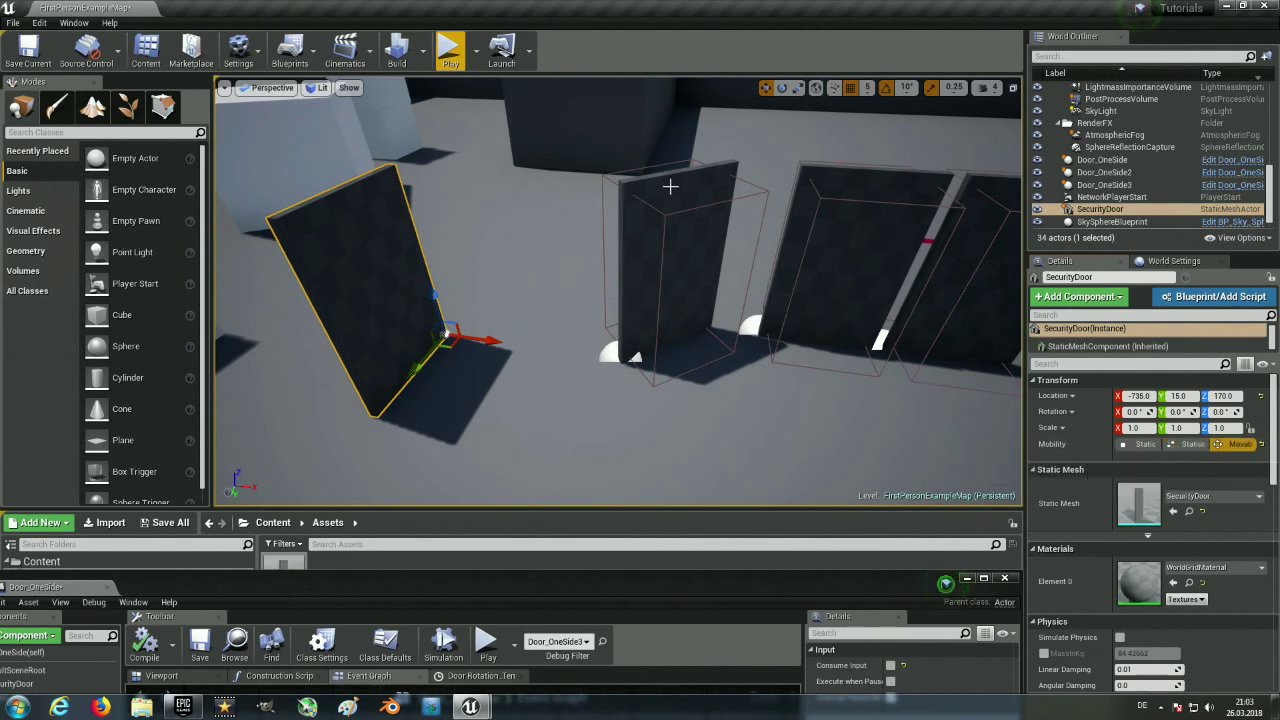
{"action": "left_click", "coordinate": [633, 356]}
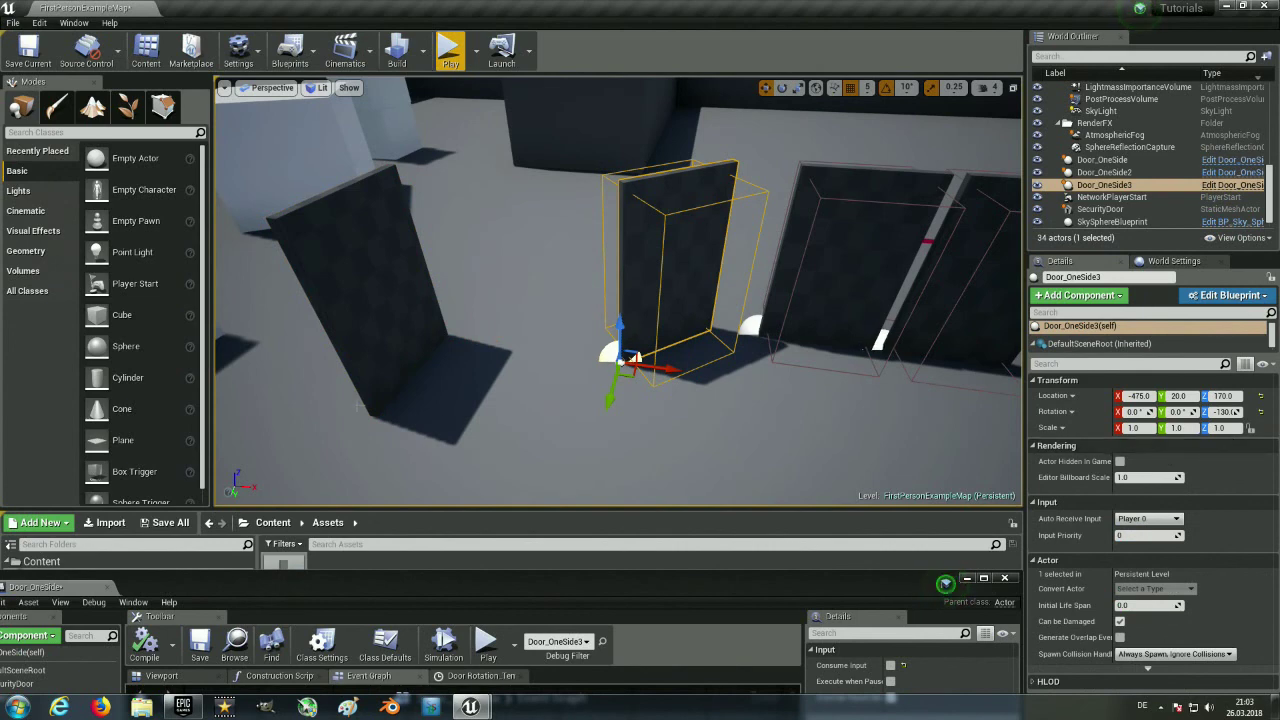
{"action": "left_click", "coordinate": [393, 325]}
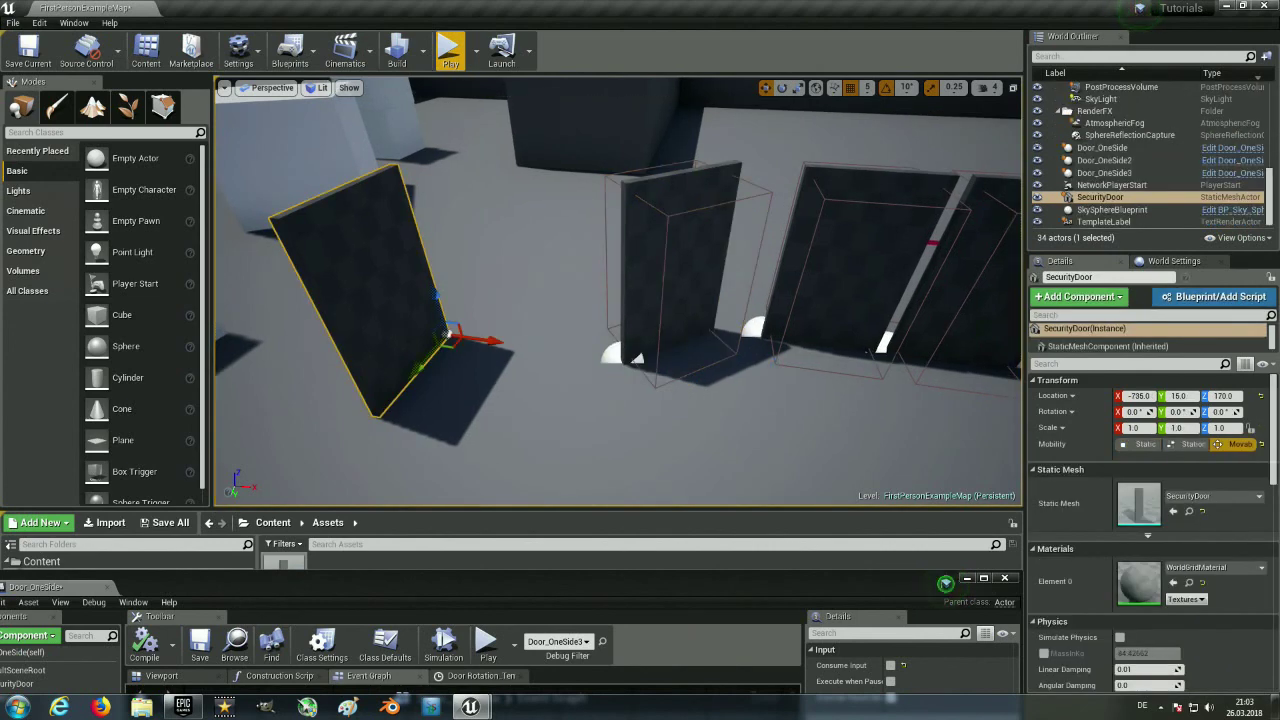
{"action": "key", "text": "Delete"}
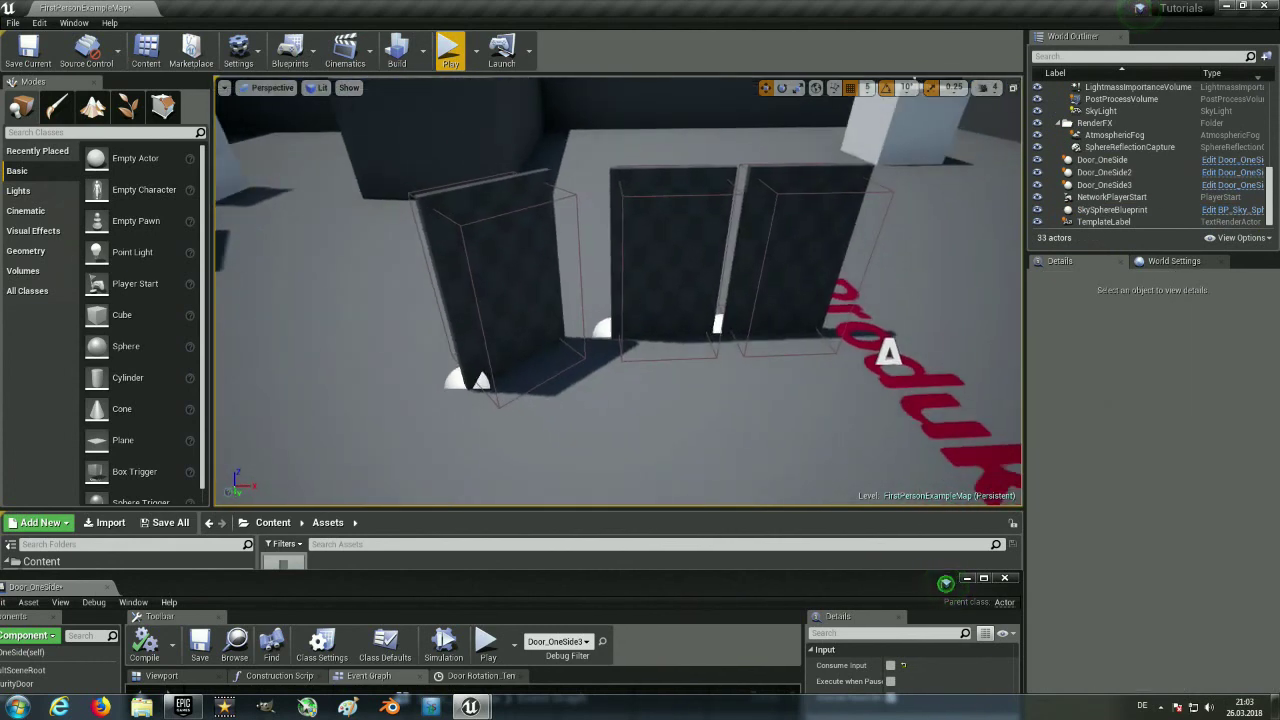
Drag Door_OneSide from the Blueprint folder into the level as Door_OneSide4 and frame it.
{"action": "left_click_drag", "start_coordinate": [286, 591], "coordinate": [450, 692]}
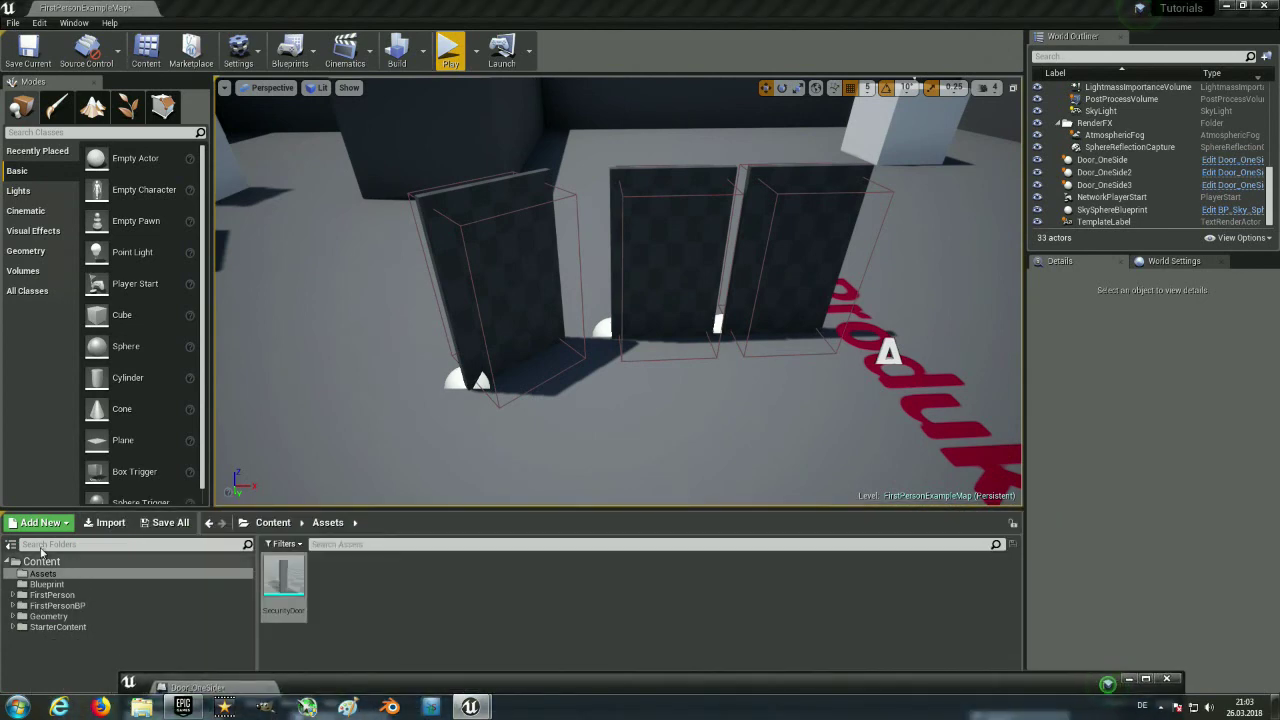
{"action": "left_click", "coordinate": [50, 584]}
{"action": "left_click_drag", "start_coordinate": [284, 578], "coordinate": [318, 459]}
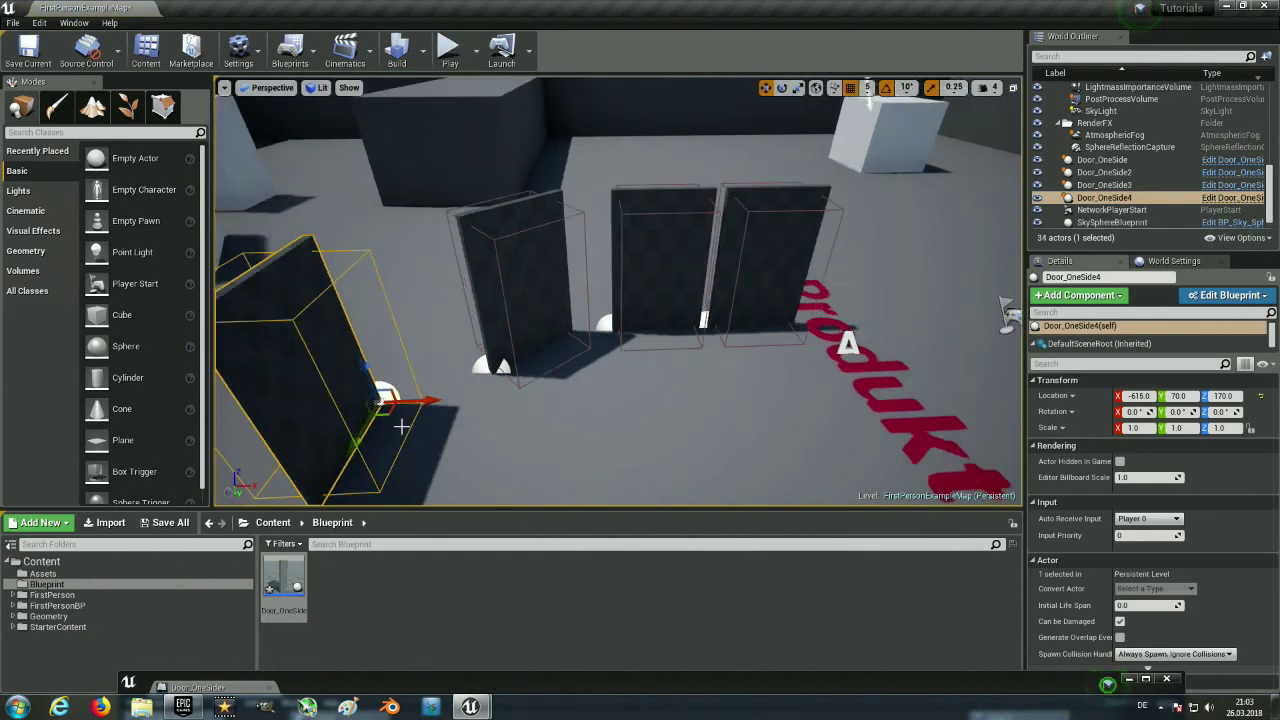
{"action": "scroll", "coordinate": [403, 423], "scroll_direction": "down", "scroll_amount": 2}
{"action": "key", "text": "f"}
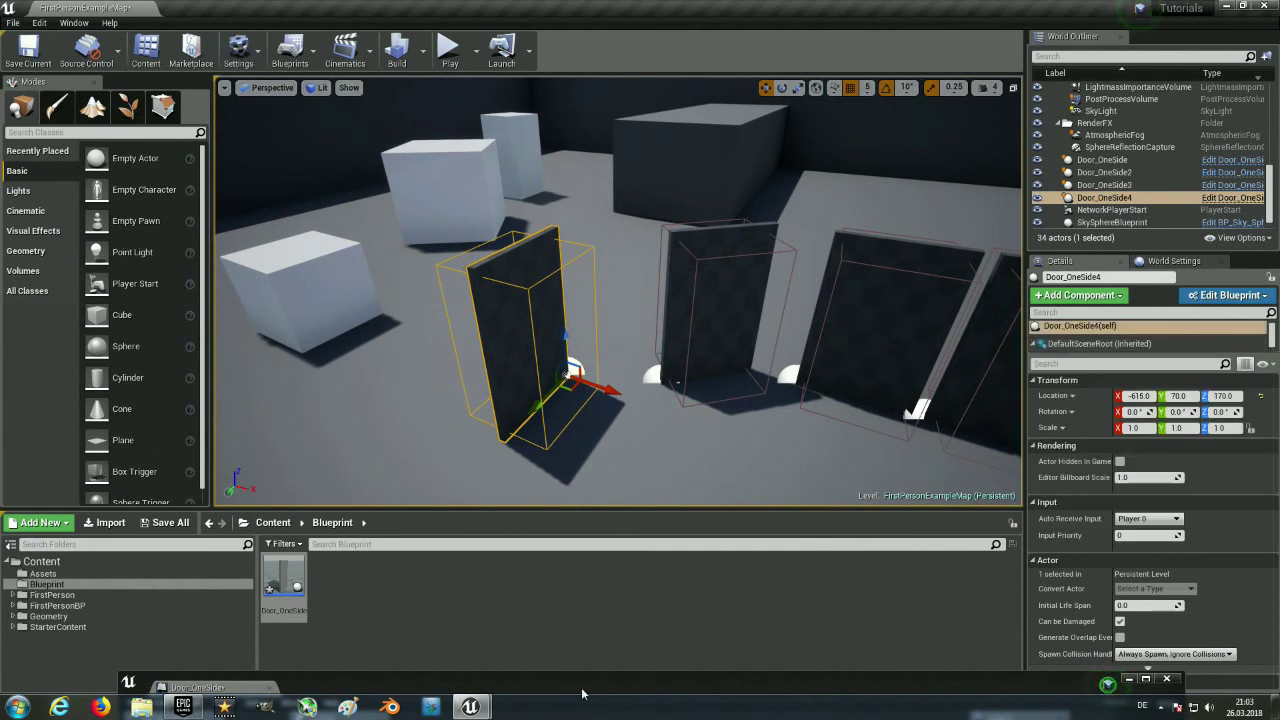
{"action": "left_click", "coordinate": [454, 70]}
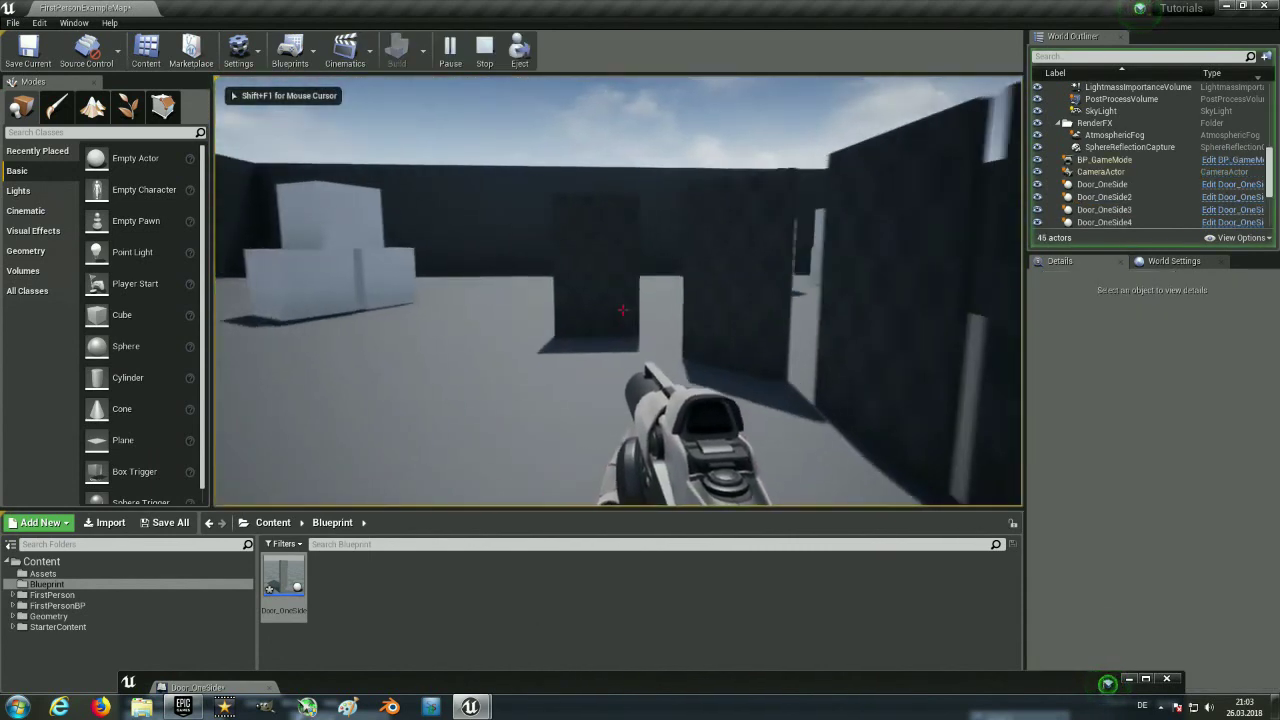
{"action": "key", "text": "w"}
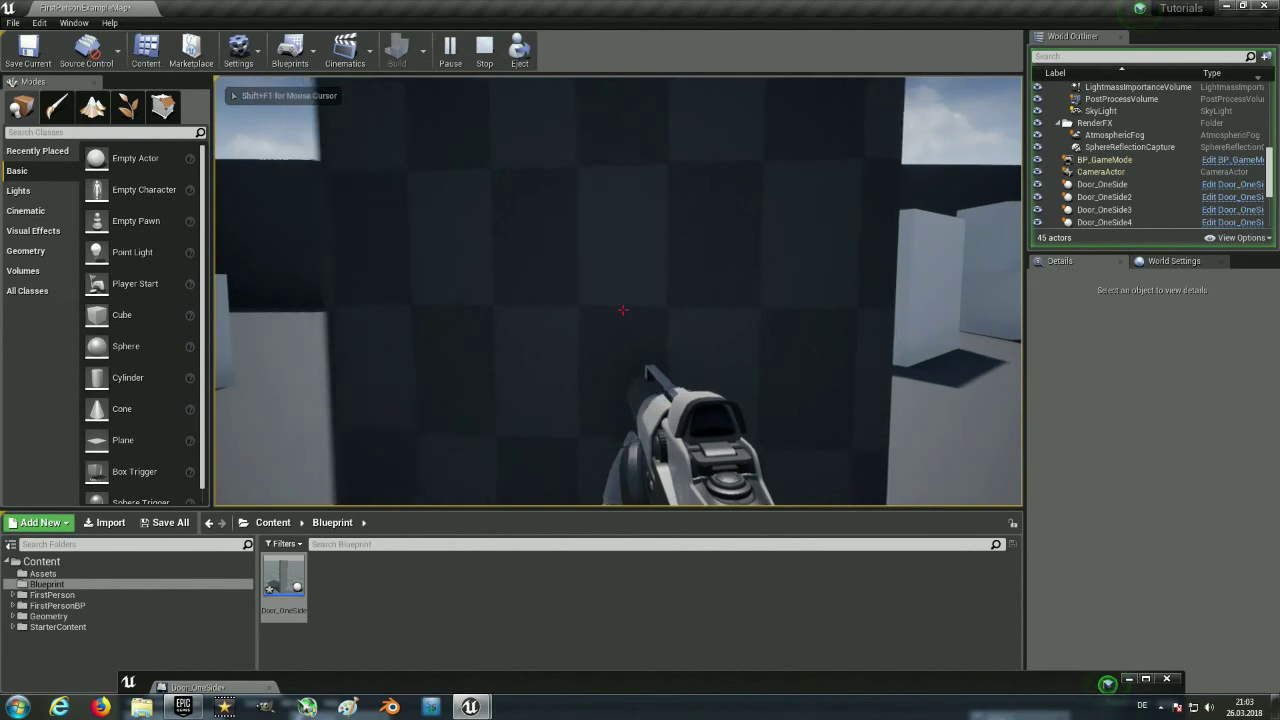
{"action": "key", "text": "s"}
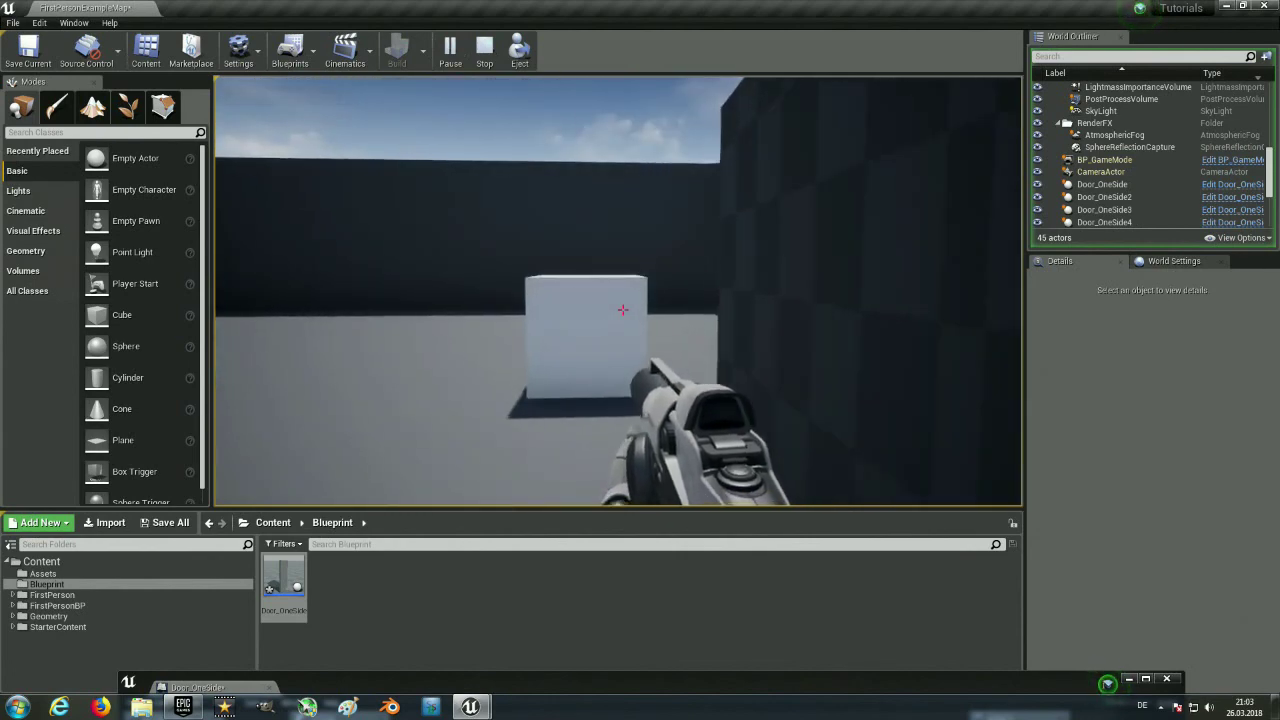
{"action": "mouse_move", "coordinate": [622, 310]}
{"action": "key", "text": "w"}
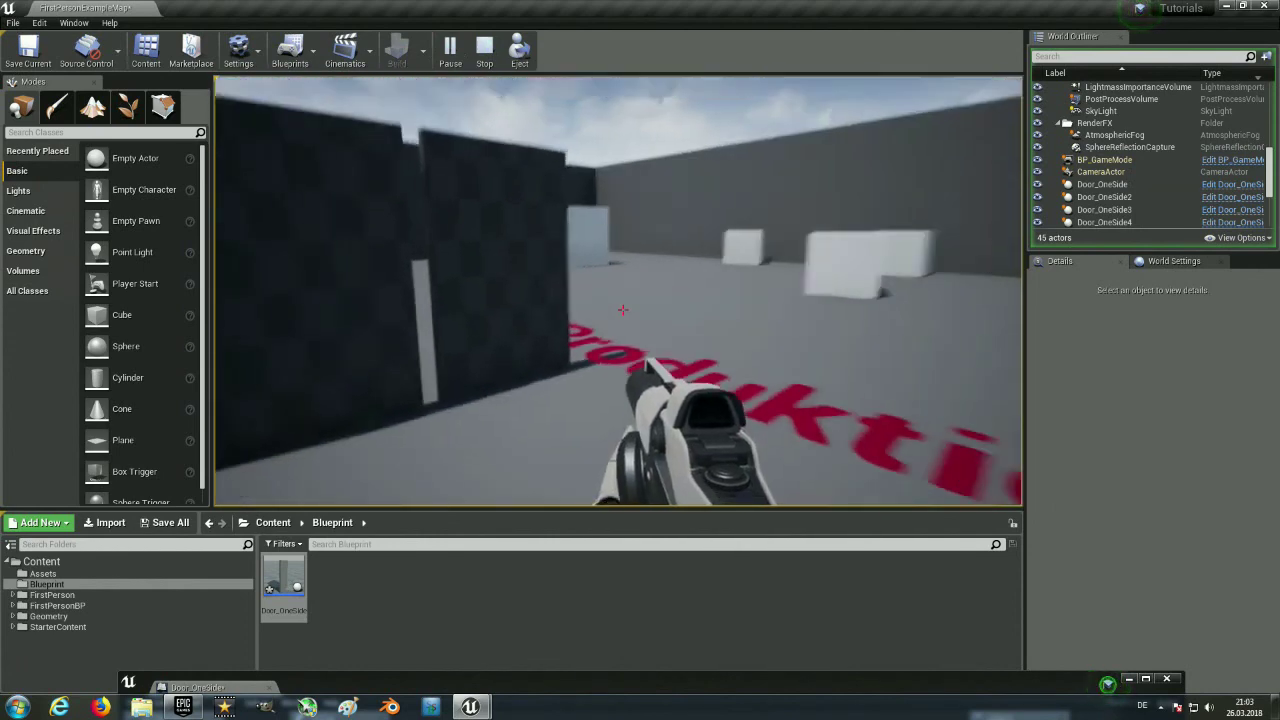
{"action": "key", "text": "Escape"}
{"action": "mouse_move", "coordinate": [919, 248]}
{"action": "right_mouse_down"}
{"action": "mouse_move", "coordinate": [900, 240]}
{"action": "mouse_move", "coordinate": [1013, 243]}
{"action": "mouse_move", "coordinate": [857, 184]}
{"action": "right_mouse_up"}
Delete the extra doors Door_OneSide4 and Door_OneSide3 from the level.
{"action": "left_click", "coordinate": [548, 225]}
{"action": "key", "text": "Delete"}
{"action": "left_click", "coordinate": [640, 236]}
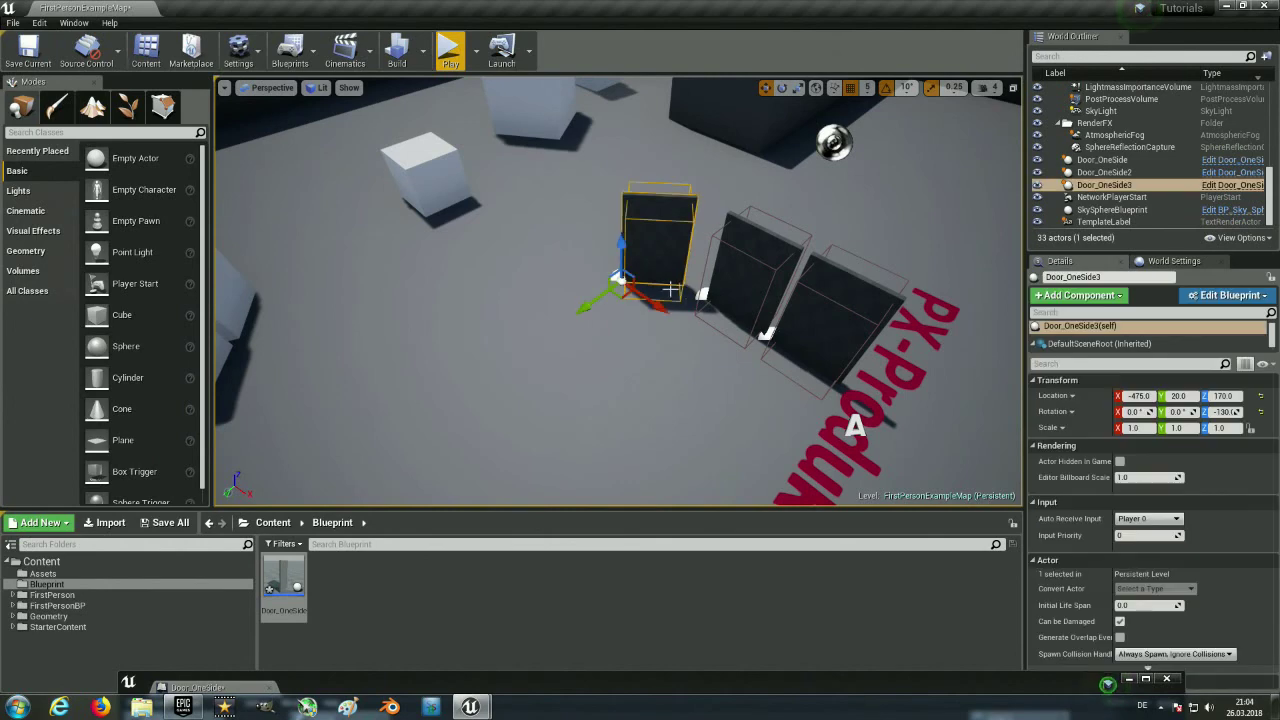
{"action": "key", "text": "Delete"}
{"action": "right_click_drag", "start_coordinate": [640, 236], "coordinate": [700, 250]}
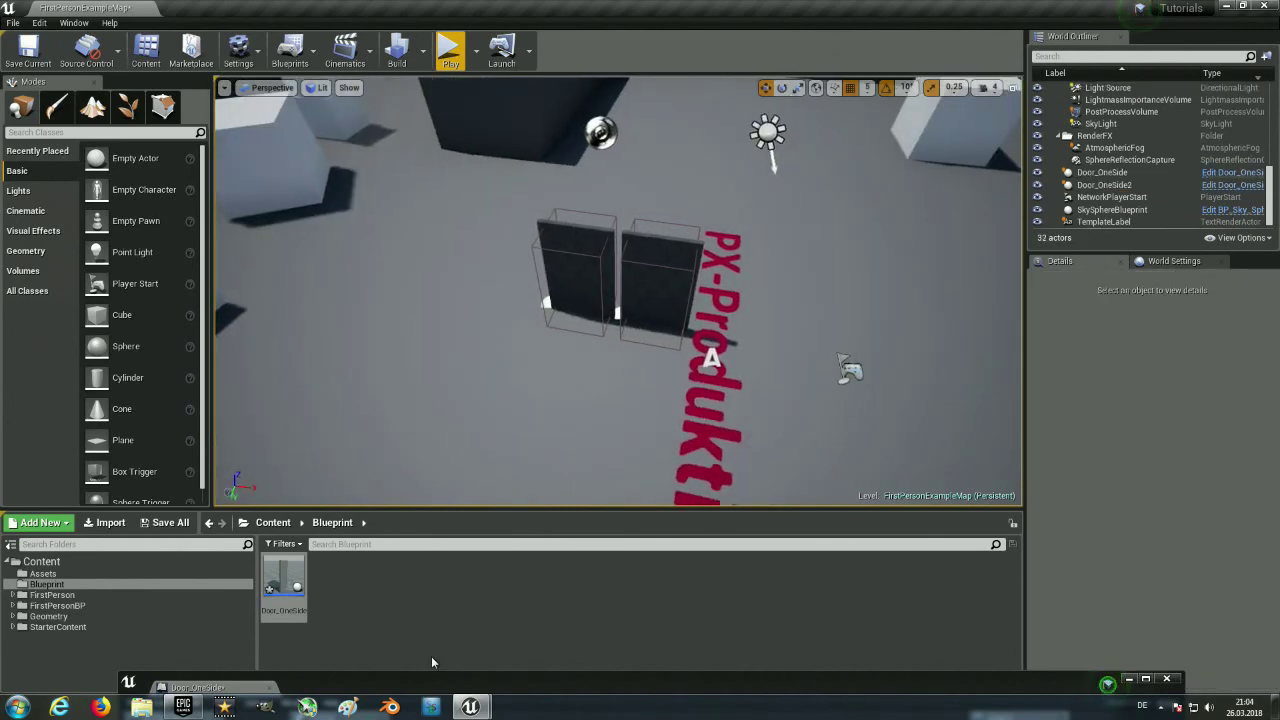
Close the Door_OneSide blueprint editor and save the blueprint and FirstPersonExampleMap.
{"action": "left_click_drag", "start_coordinate": [586, 374], "coordinate": [575, 367]}
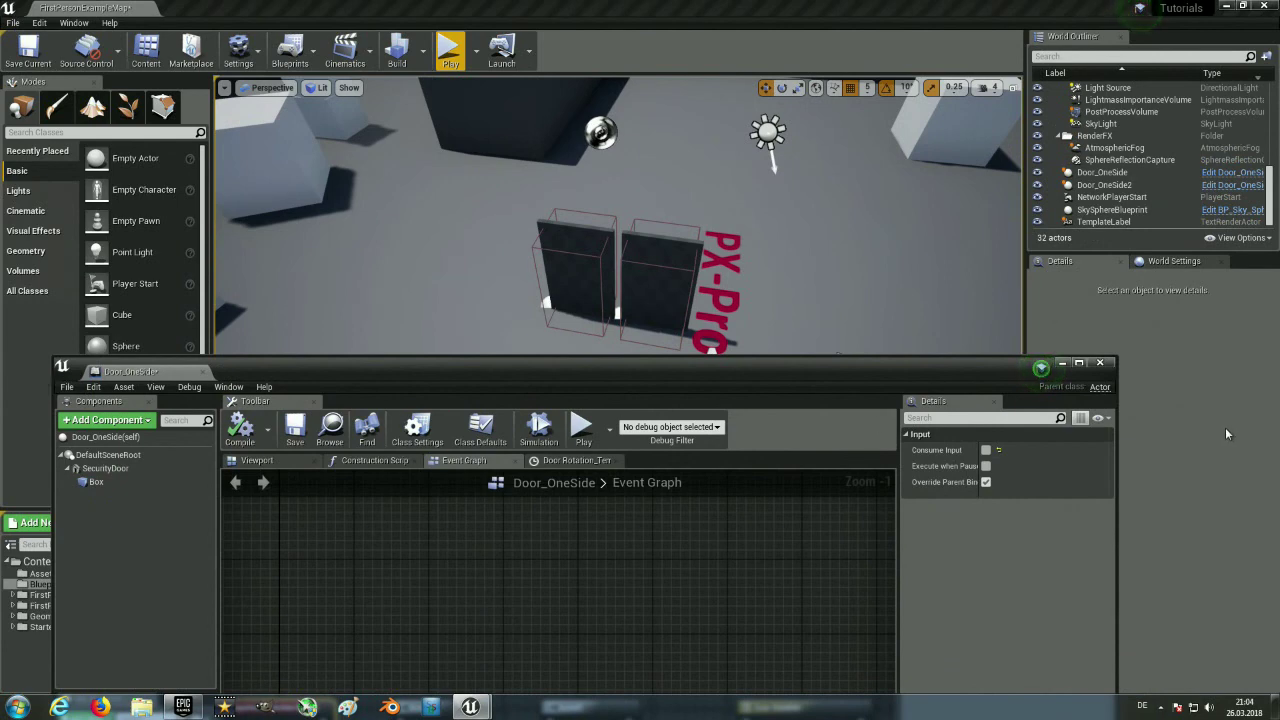
{"action": "left_click", "coordinate": [1100, 362]}
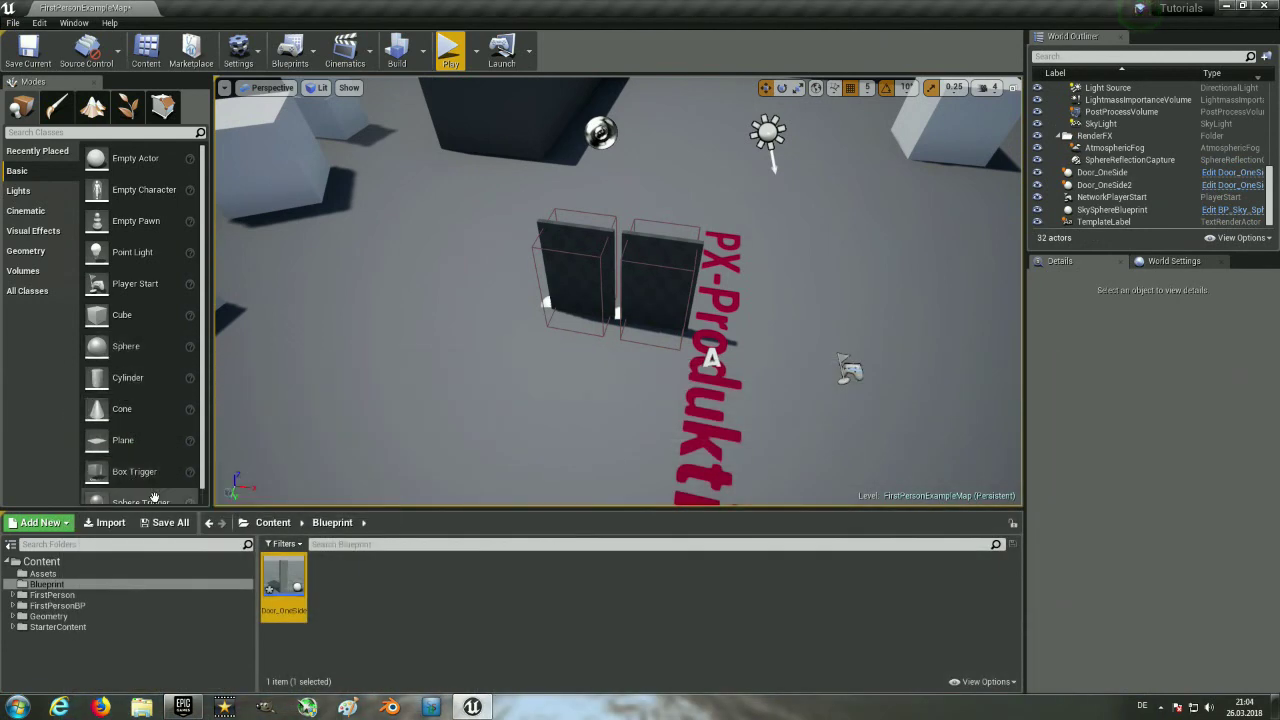
{"action": "left_click", "coordinate": [168, 522]}
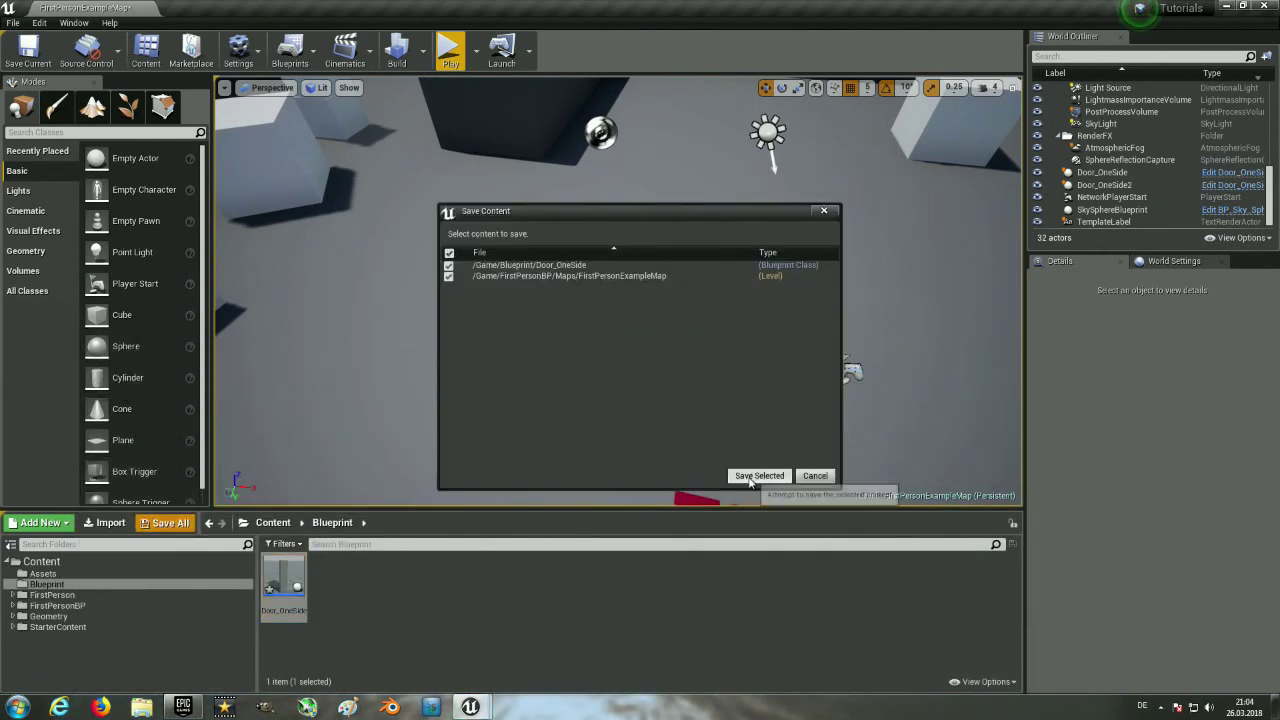
{"action": "left_click", "coordinate": [757, 476]}
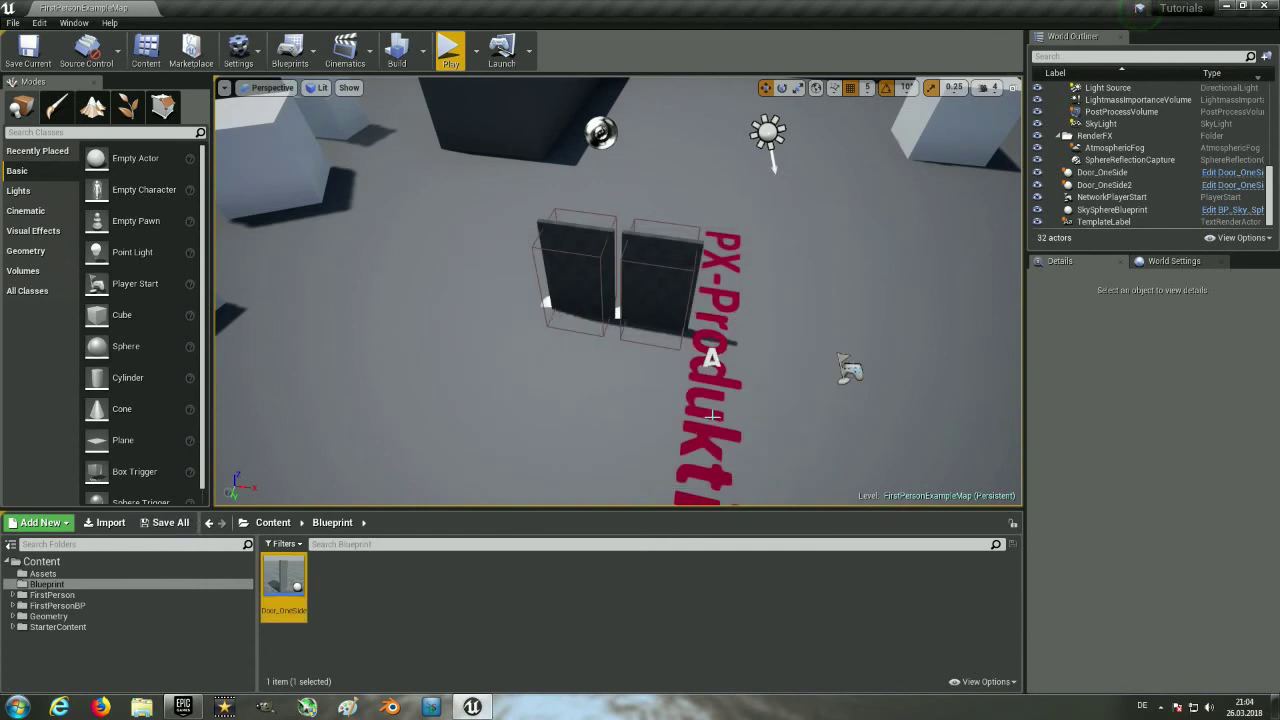